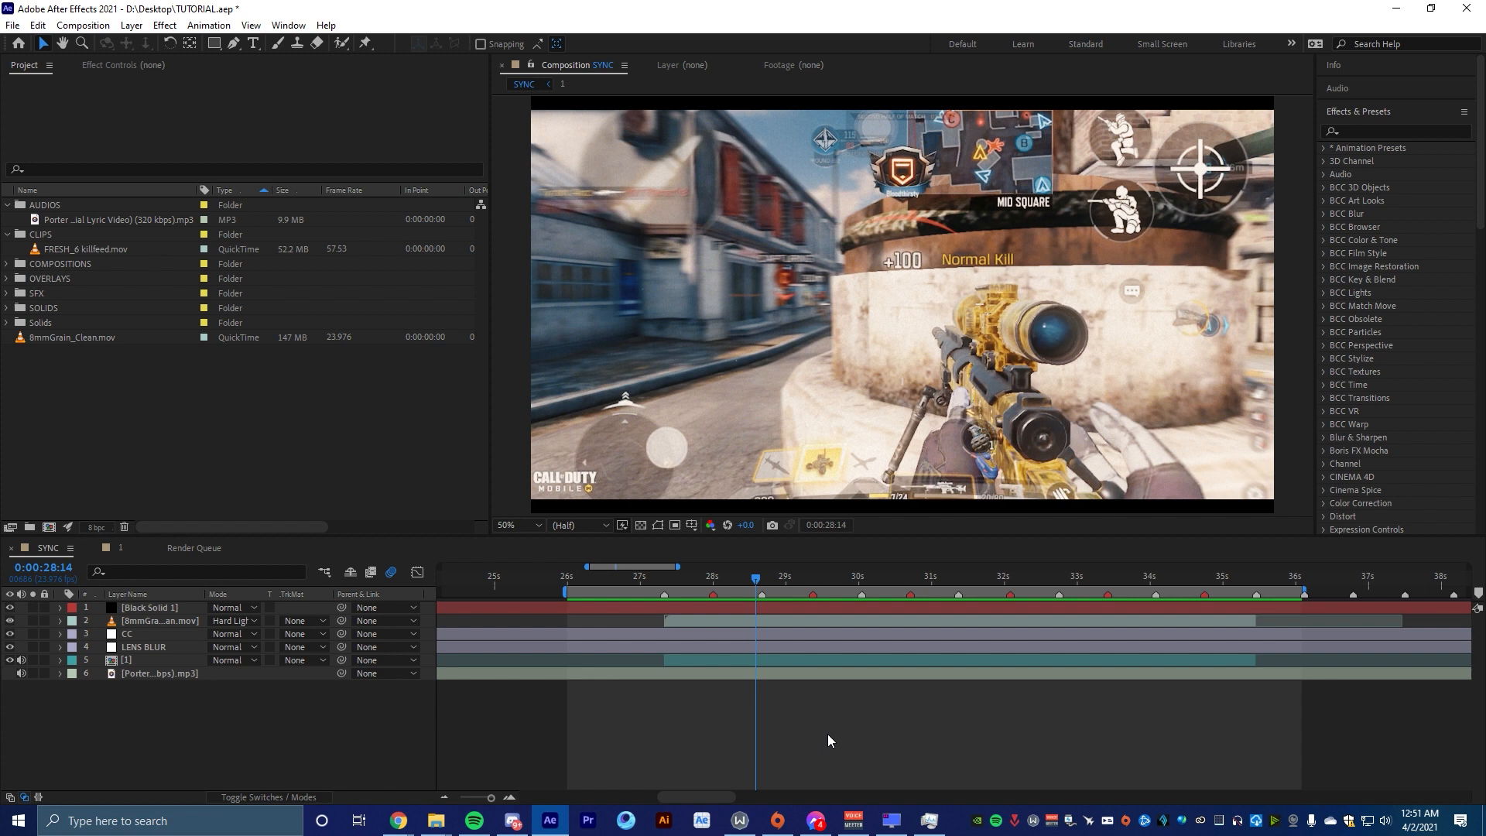
Open composition 1 and delete all of its existing layers
{"action": "left_click", "coordinate": [843, 727]}
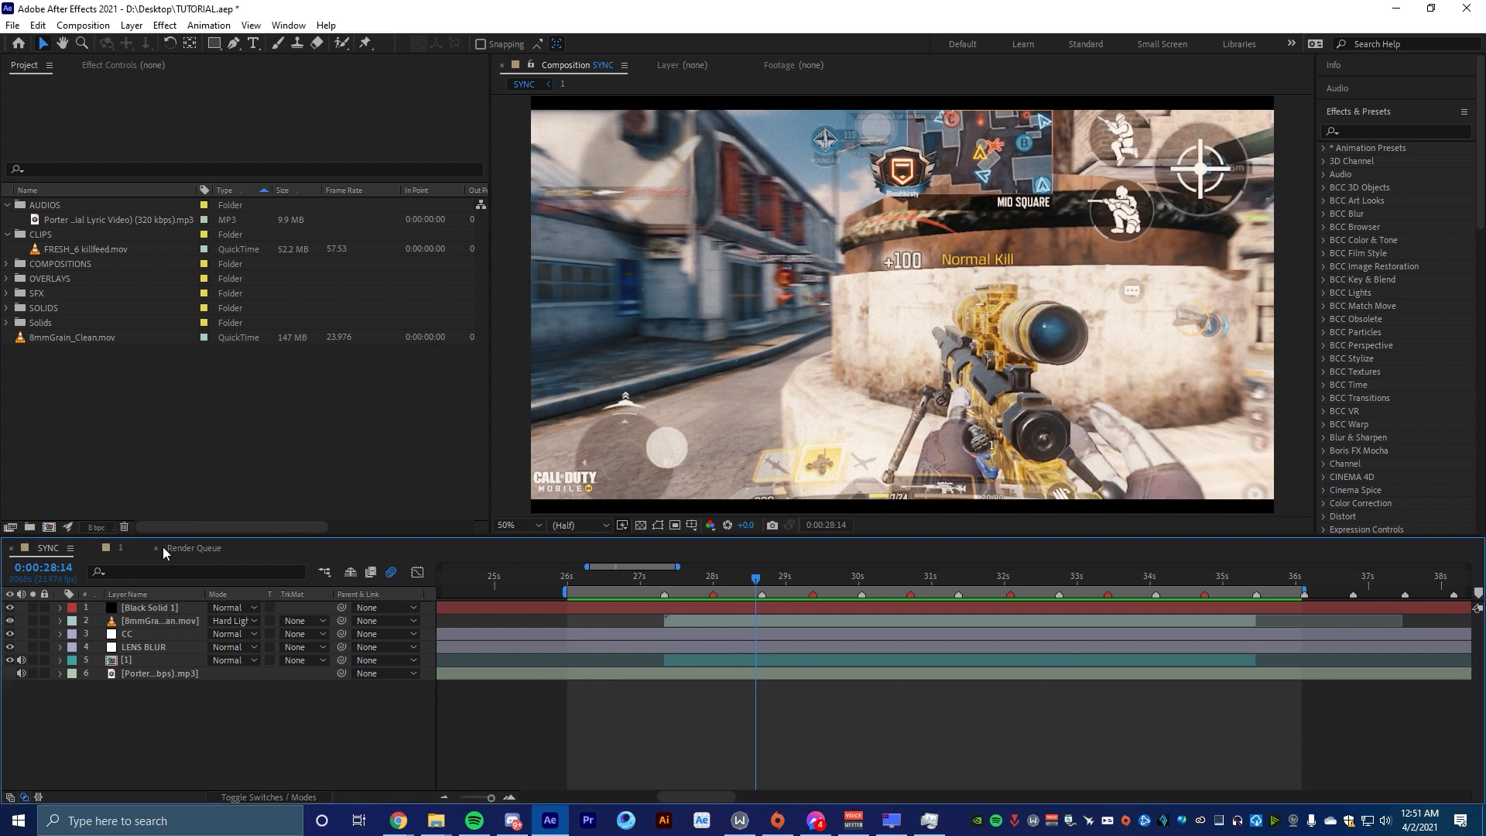
{"action": "left_click", "coordinate": [120, 547]}
{"action": "left_click", "coordinate": [62, 712]}
{"action": "left_click_drag", "start_coordinate": [200, 762], "coordinate": [150, 606]}
{"action": "key", "text": "Delete"}
Add the Porter Robinson - Sad Machine mp3 to composition 1 so that it starts at 0:00:00:00
{"action": "left_click_drag", "start_coordinate": [60, 220], "coordinate": [480, 693]}
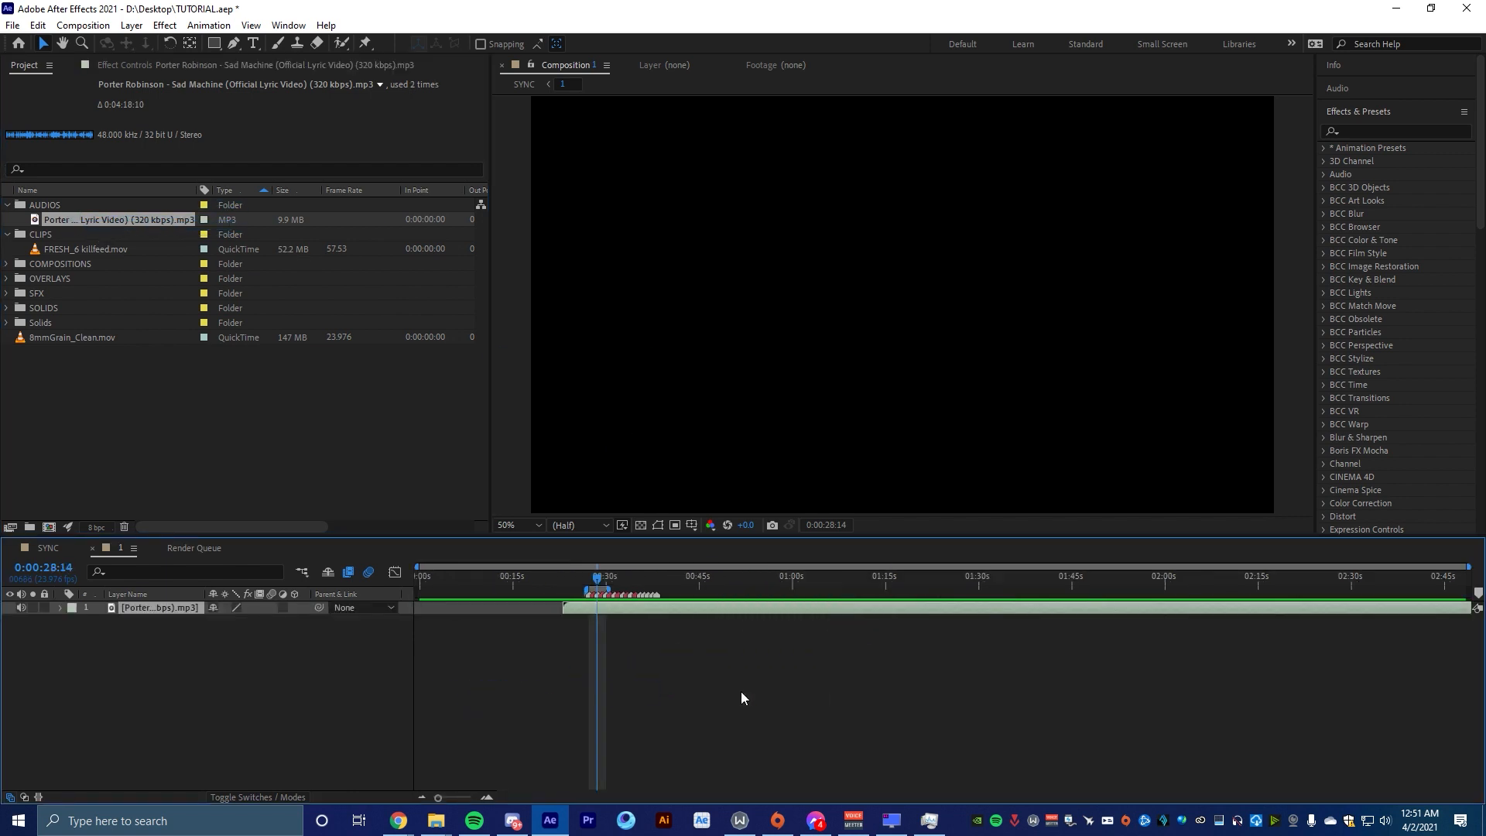
{"action": "key", "text": "Home"}
{"action": "key", "text": "bracketleft"}
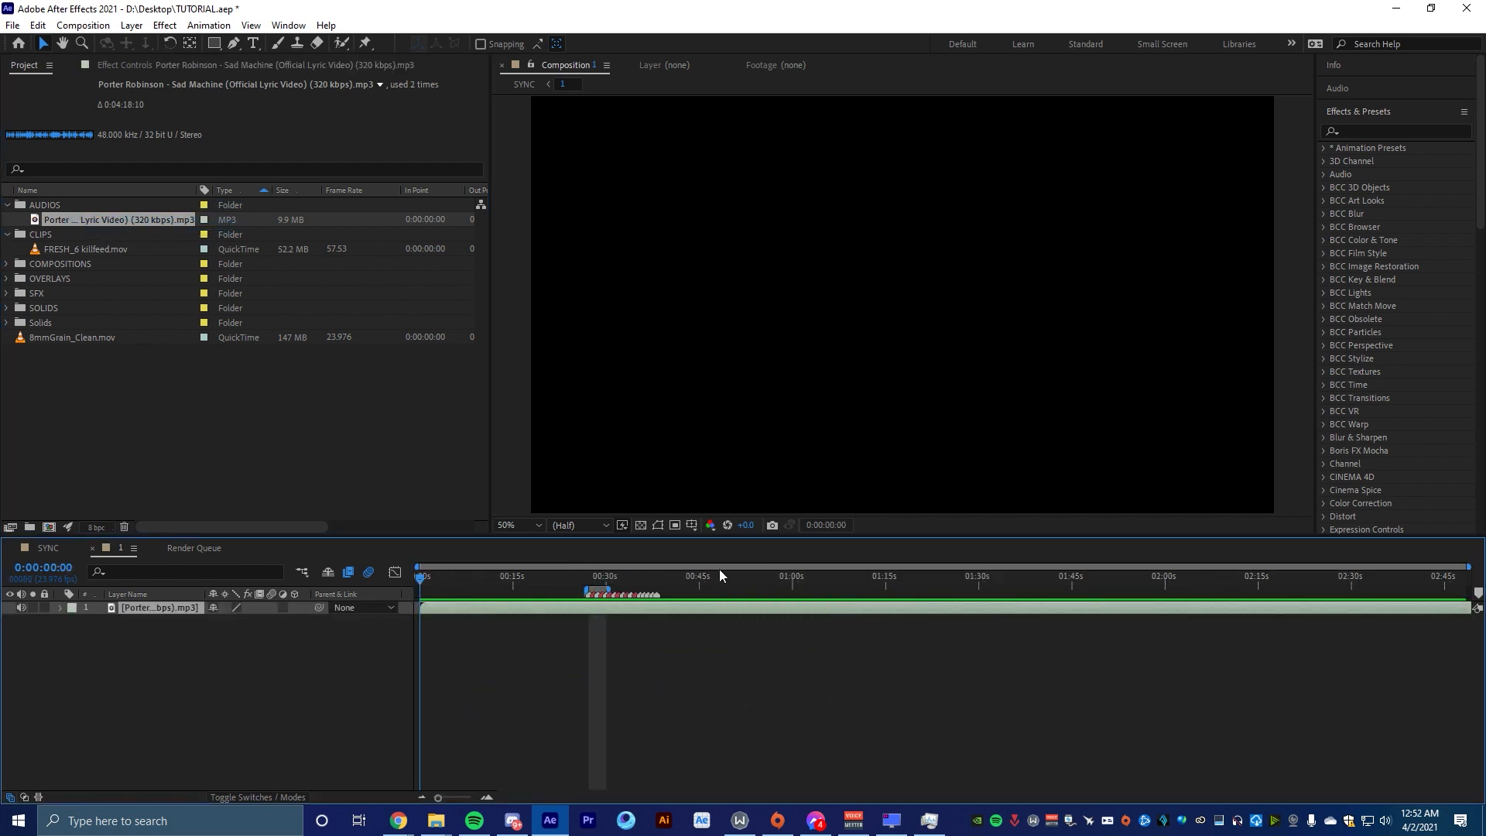
Go to 0:00:27:07 and reveal the waveform of the mp3 layer
{"action": "left_click", "coordinate": [588, 575]}
{"action": "key", "text": "equal"}
{"action": "key", "text": "equal"}
{"action": "key", "text": "equal"}
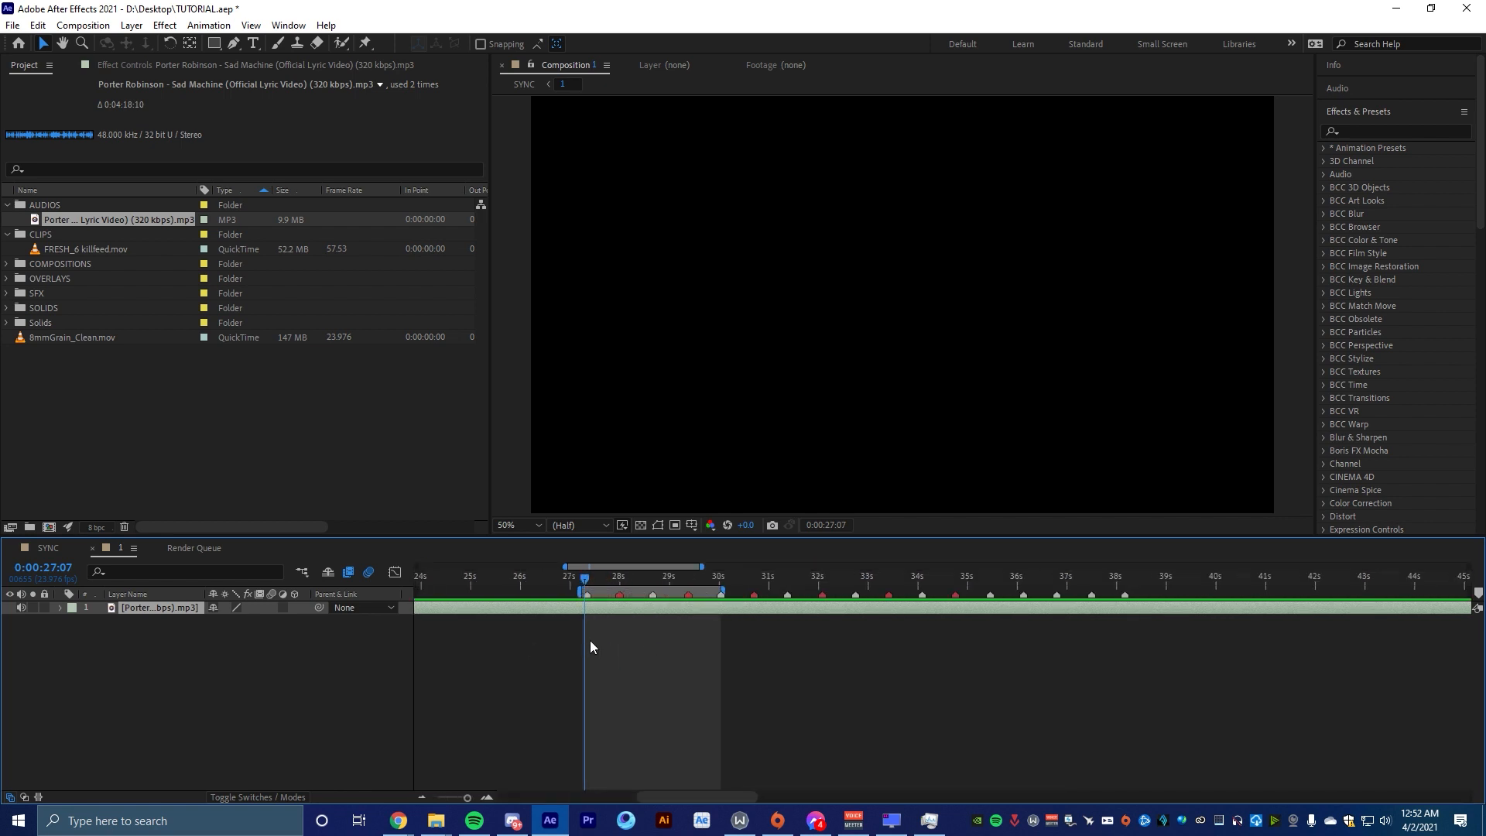
{"action": "left_click", "coordinate": [188, 675]}
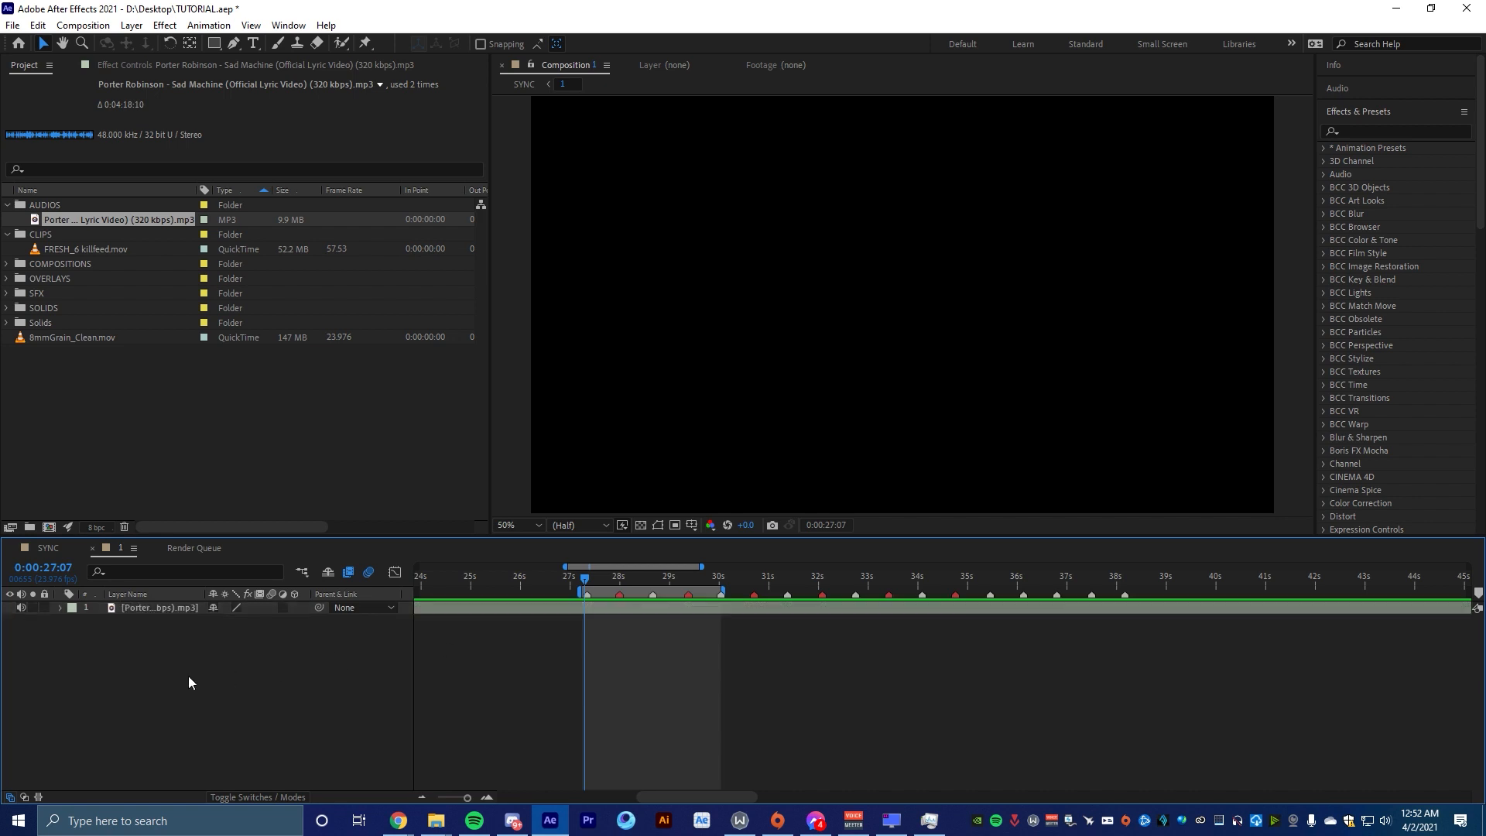
{"action": "left_click", "coordinate": [165, 609]}
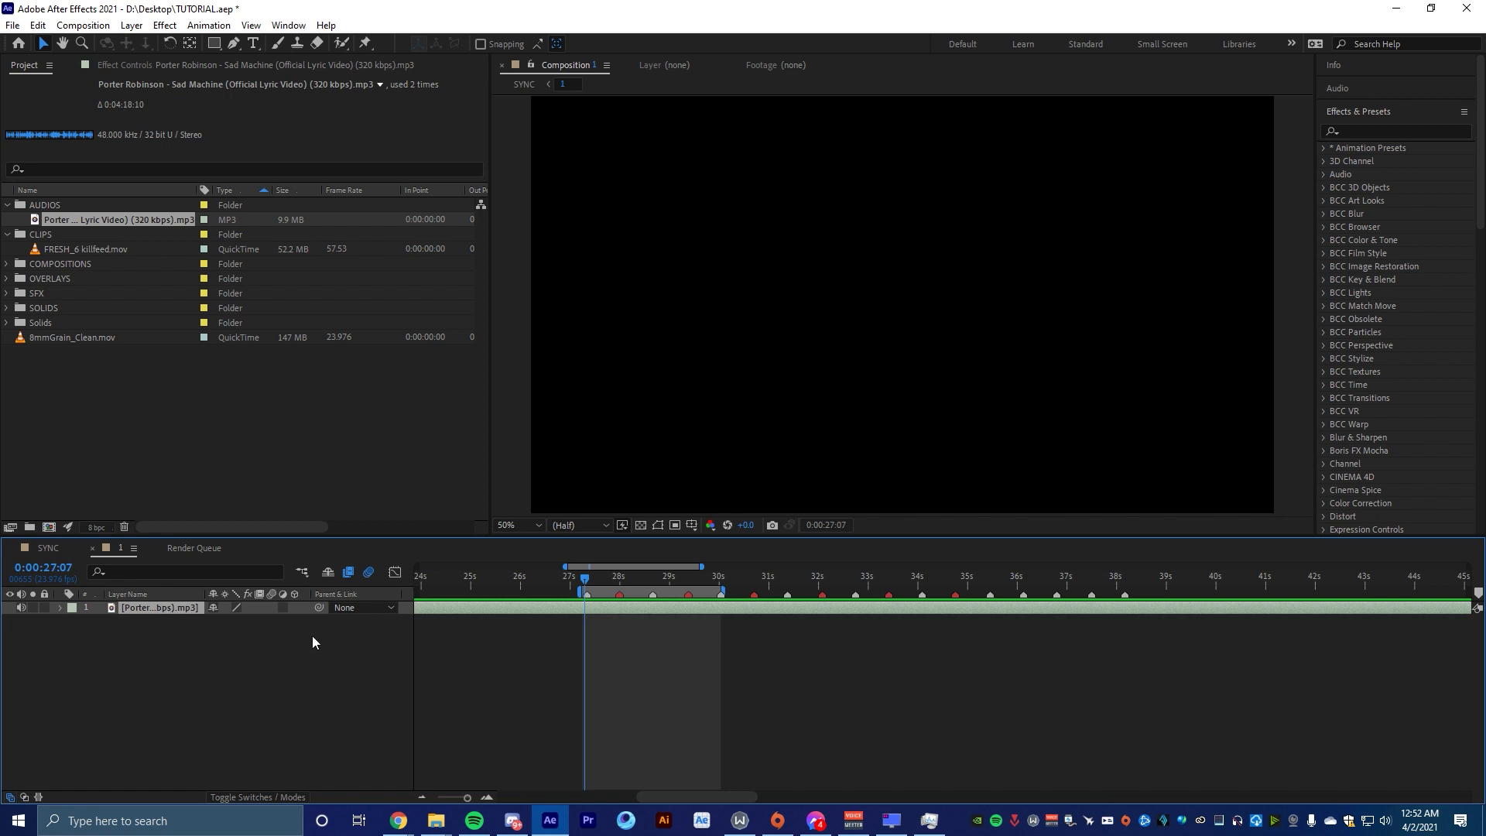
{"action": "key", "text": "l"}
{"action": "key", "text": "l"}
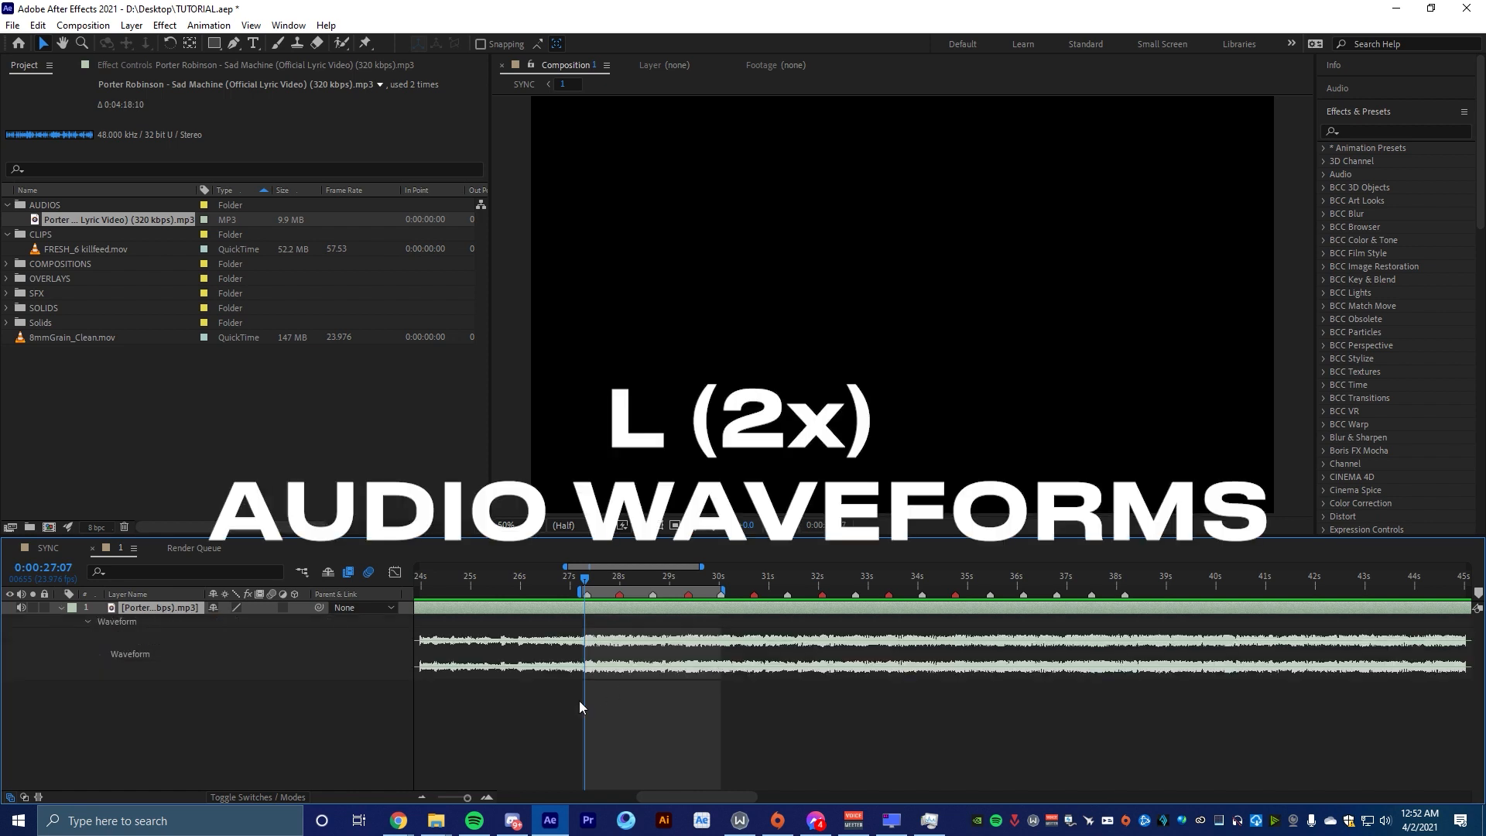
Set the work area to start at 0:00:25:15 and end just before 27 seconds
{"action": "left_click", "coordinate": [580, 700]}
{"action": "scroll", "coordinate": [591, 697], "scroll_direction": "up", "scroll_amount": 1}
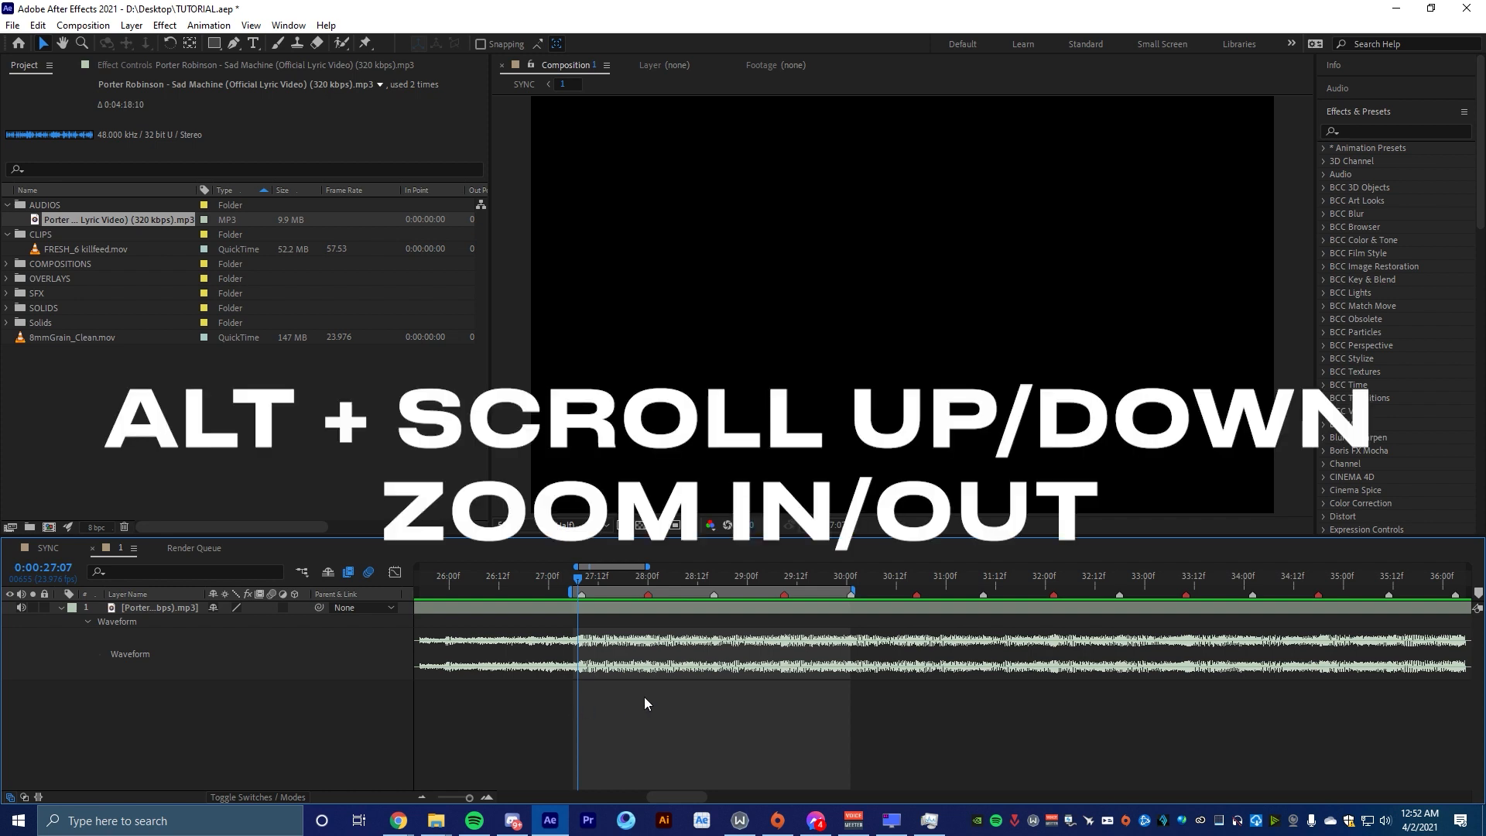
{"action": "scroll", "coordinate": [585, 706], "scroll_direction": "up", "scroll_amount": 4}
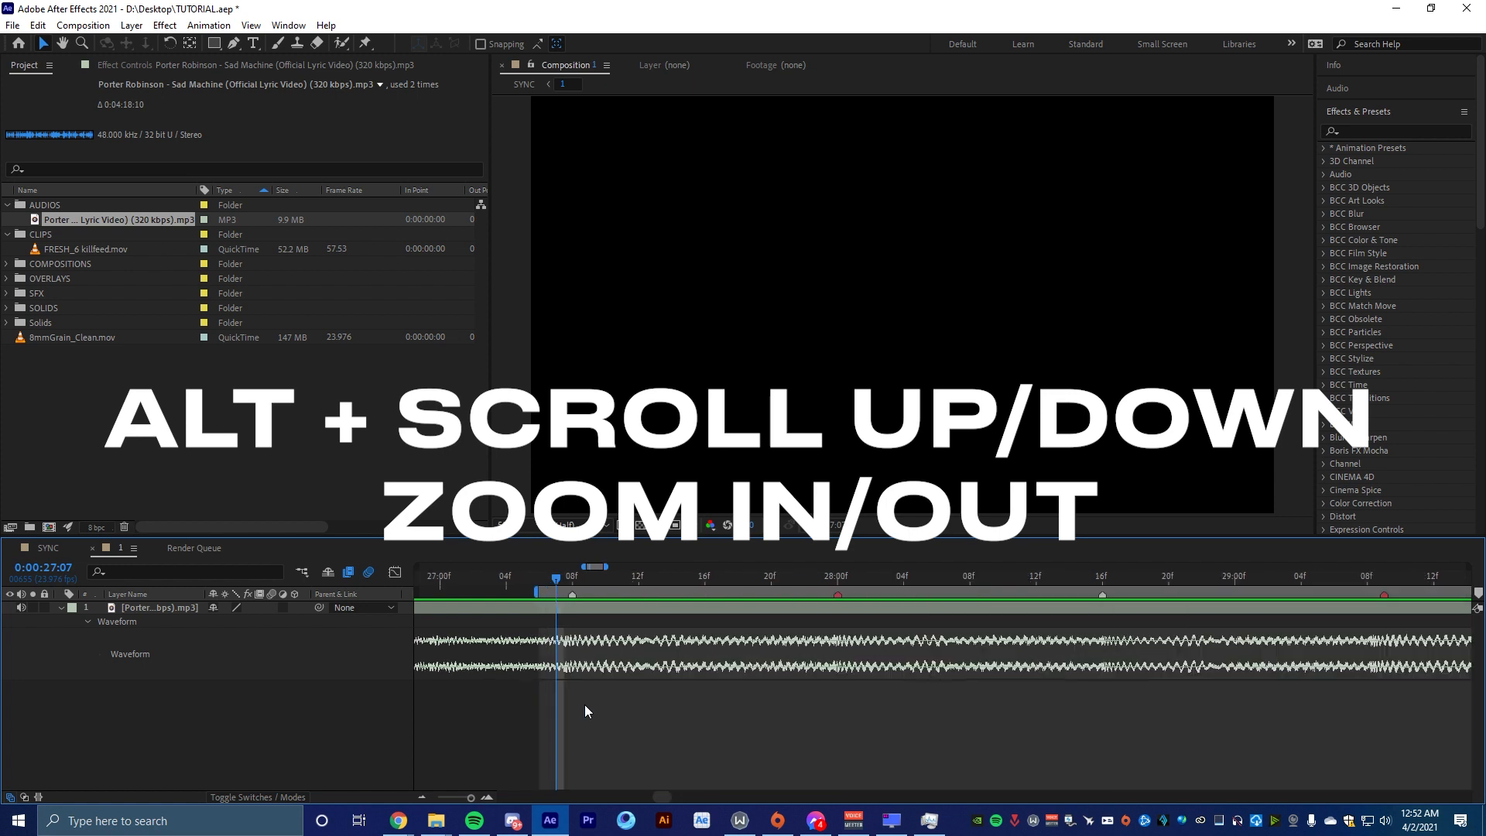
{"action": "scroll", "coordinate": [584, 706], "scroll_direction": "down", "scroll_amount": 4}
{"action": "scroll", "coordinate": [585, 705], "scroll_direction": "up", "scroll_amount": 3}
{"action": "scroll", "coordinate": [584, 710], "scroll_direction": "down", "scroll_amount": 2}
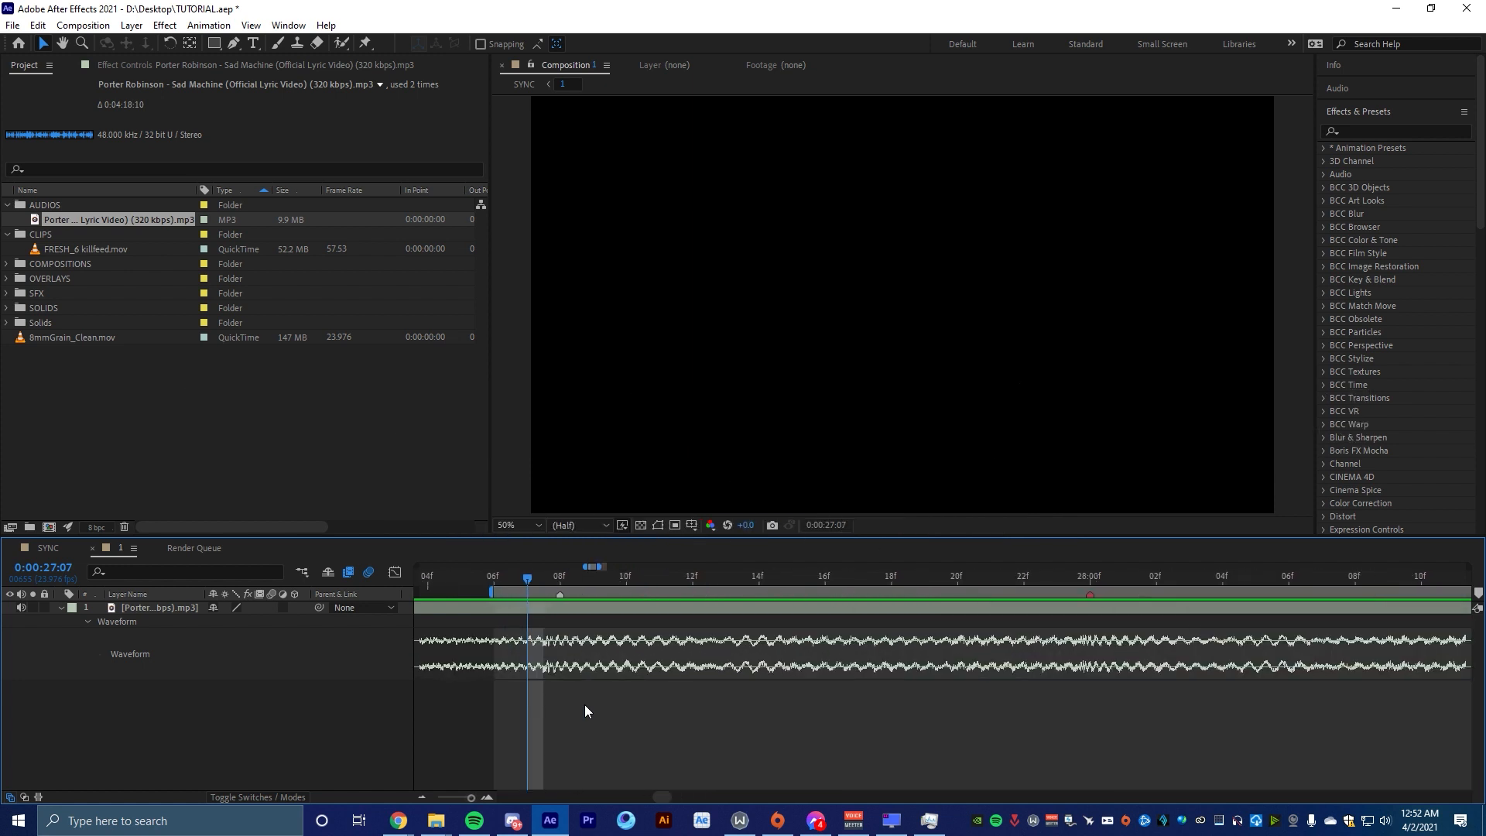
{"action": "mouse_move", "coordinate": [460, 582]}
{"action": "left_mouse_down"}
{"action": "mouse_move", "coordinate": [396, 582]}
{"action": "mouse_move", "coordinate": [511, 582]}
{"action": "mouse_move", "coordinate": [450, 583]}
{"action": "left_mouse_up"}
{"action": "key", "text": "b"}
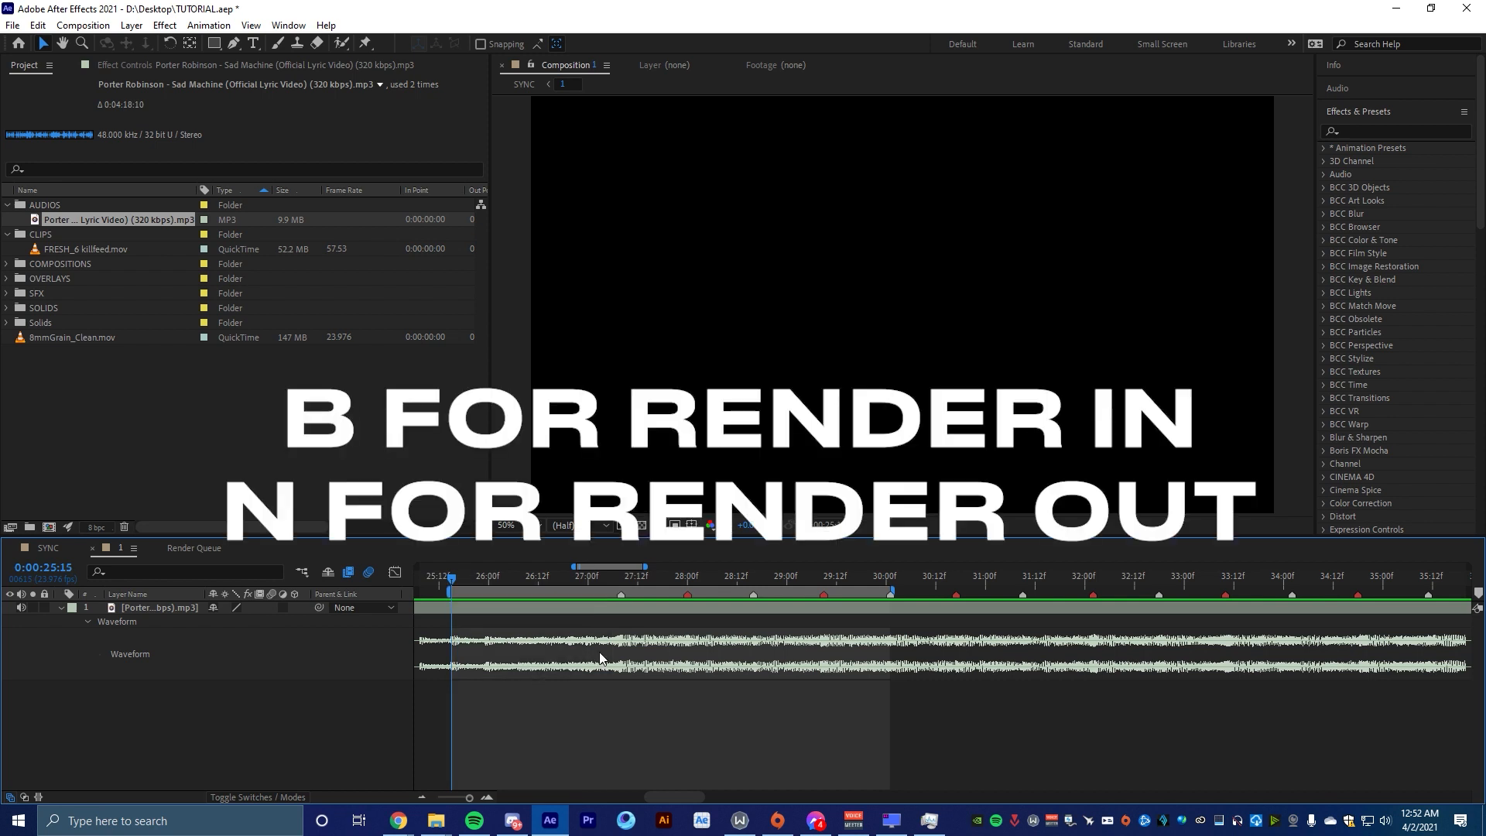
{"action": "left_click", "coordinate": [576, 577]}
{"action": "key", "text": "n"}
Preview the song within the work area, starting from 0:00:25:15
{"action": "left_click_drag", "start_coordinate": [574, 574], "coordinate": [454, 584]}
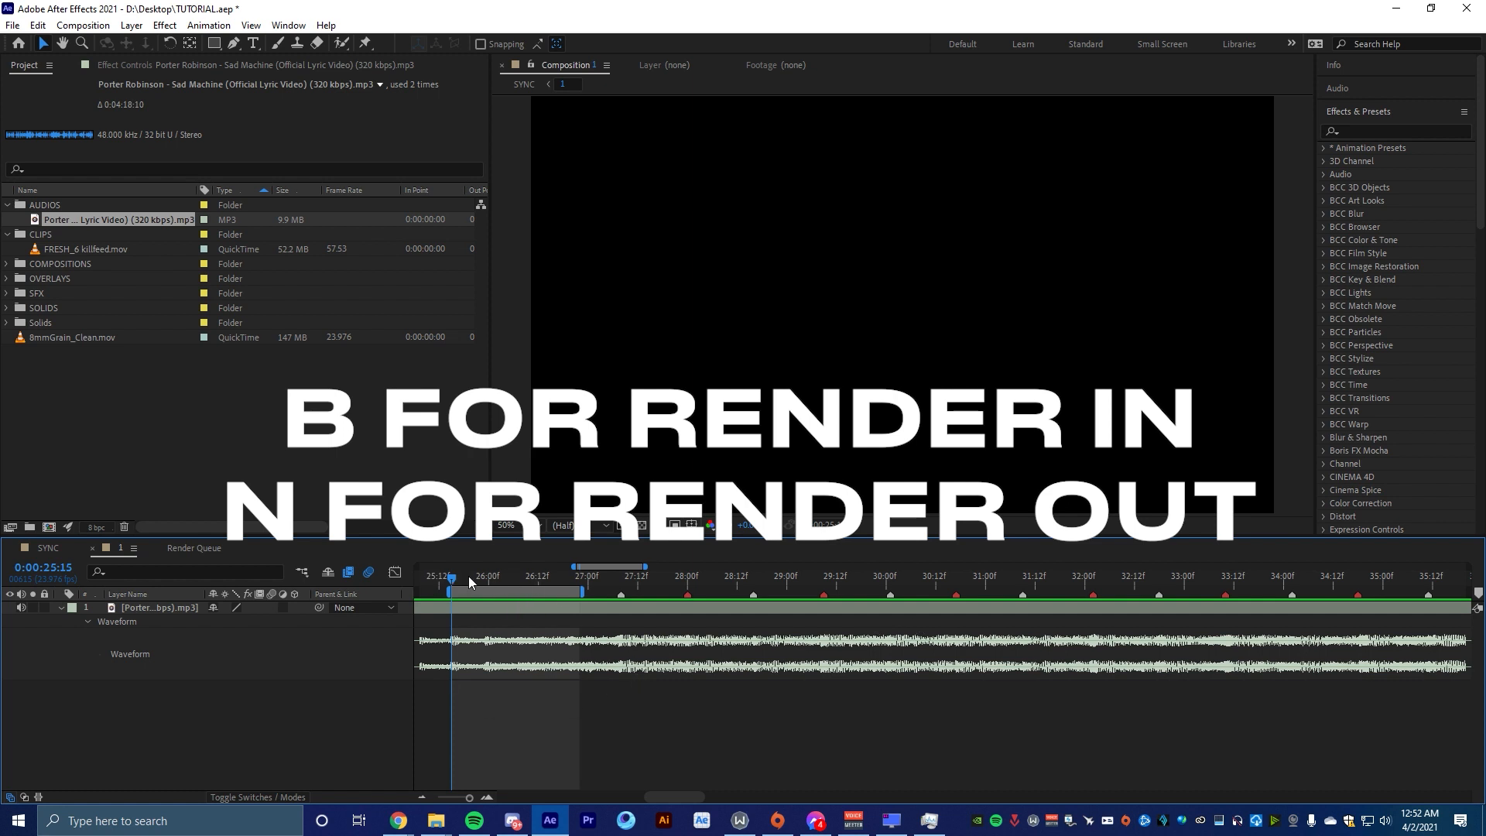
{"action": "key", "text": "space"}
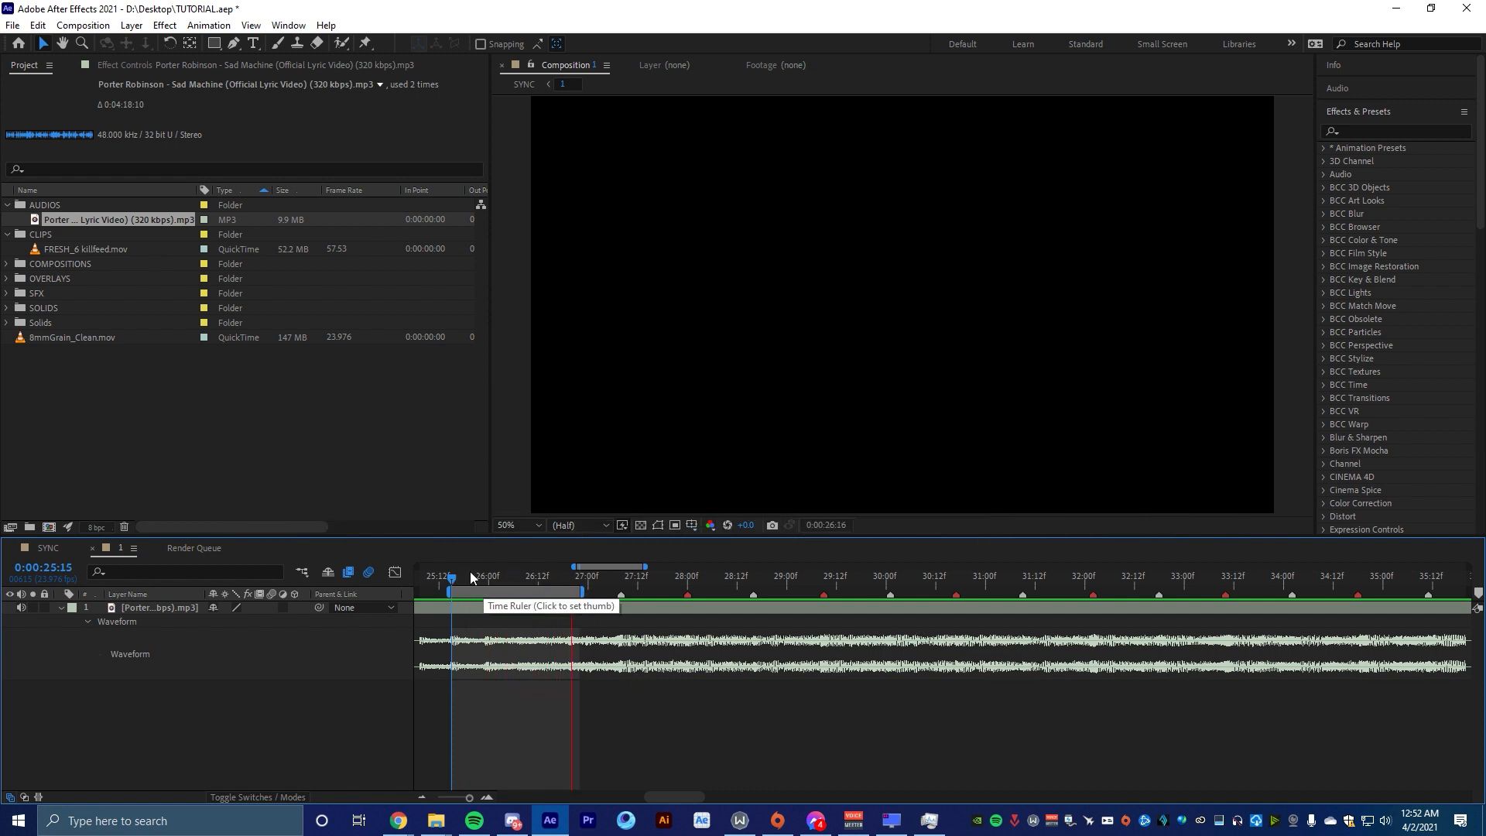
{"action": "mouse_move", "coordinate": [454, 581]}
{"action": "left_mouse_down"}
{"action": "mouse_move", "coordinate": [479, 583]}
{"action": "mouse_move", "coordinate": [445, 580]}
{"action": "mouse_move", "coordinate": [458, 580]}
{"action": "left_mouse_up"}
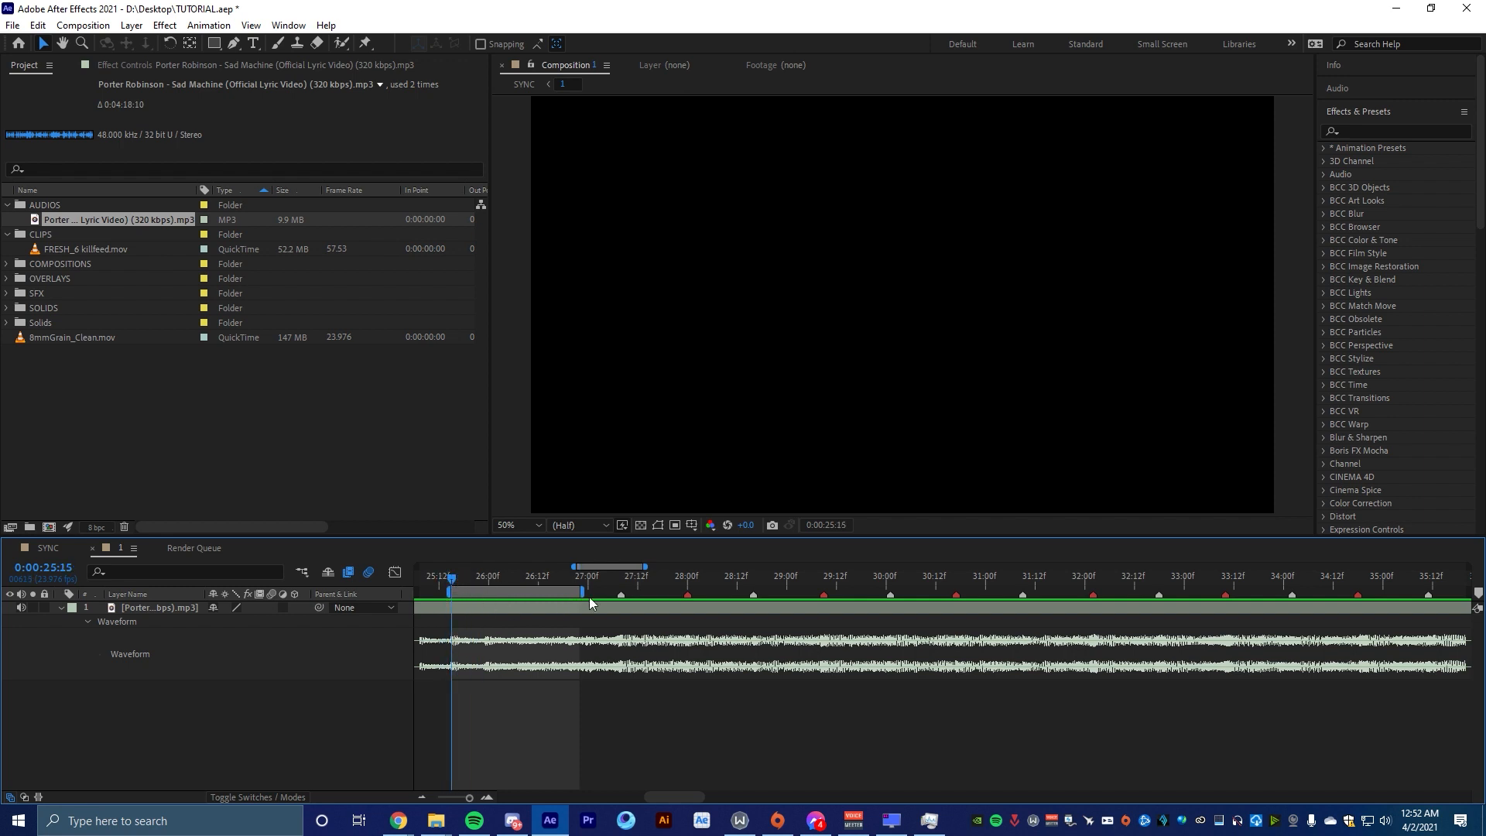
Extend the end of the work area to just before 39 seconds, beyond the last marker
{"action": "scroll", "coordinate": [625, 594], "scroll_direction": "down", "scroll_amount": 4}
{"action": "left_click_drag", "start_coordinate": [621, 593], "coordinate": [913, 593]}
{"action": "scroll", "coordinate": [634, 670], "scroll_direction": "up", "scroll_amount": 3}
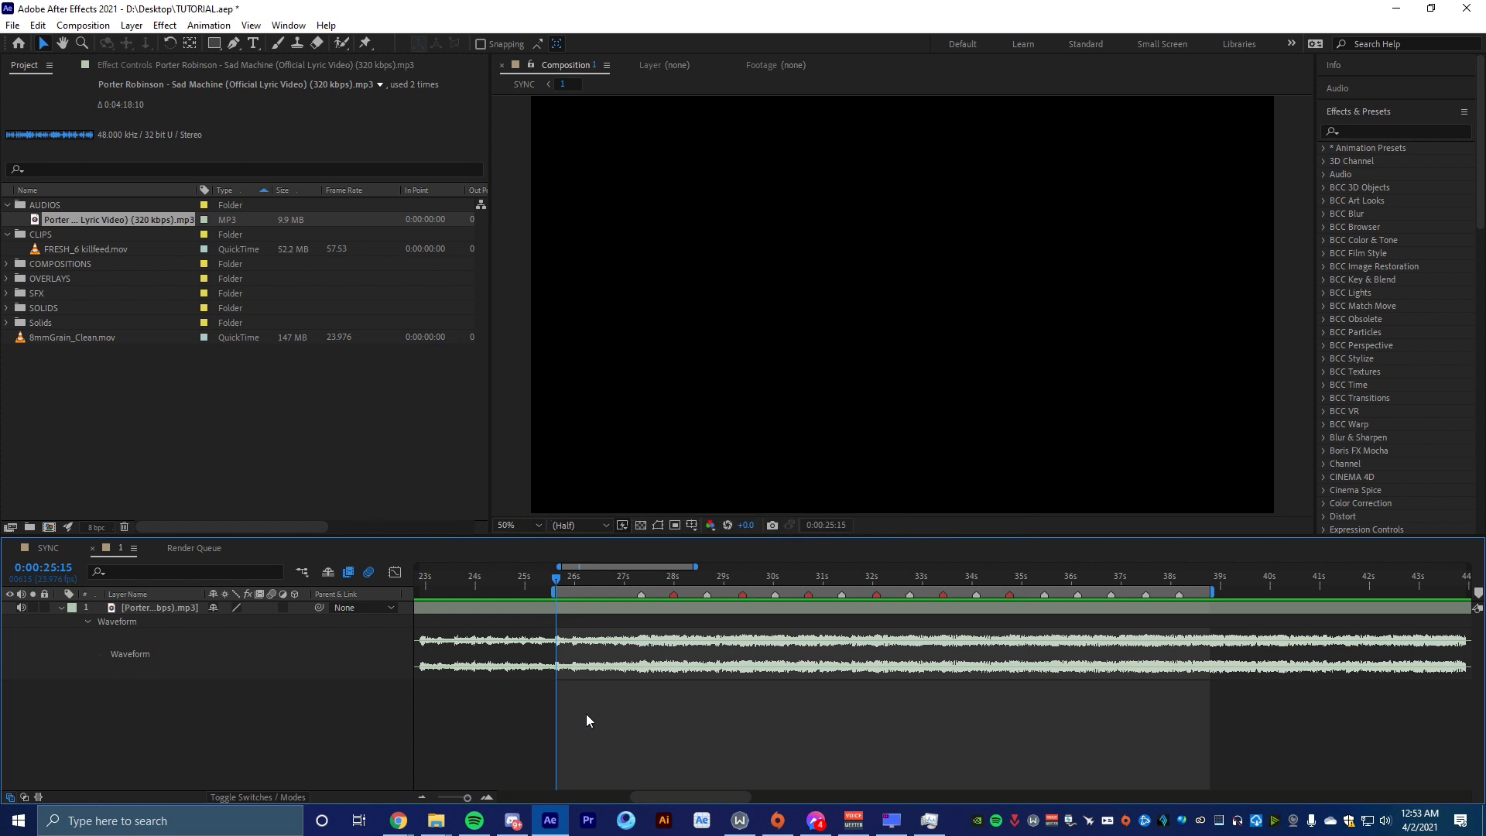
Play the song and scrub along its waveform to the beat at 0:00:27:08
{"action": "key", "text": "space"}
{"action": "scroll", "coordinate": [639, 721], "scroll_direction": "up", "scroll_amount": 3}
{"action": "mouse_move", "coordinate": [574, 583]}
{"action": "left_mouse_down"}
{"action": "mouse_move", "coordinate": [608, 649]}
{"action": "mouse_move", "coordinate": [646, 677]}
{"action": "left_mouse_up"}
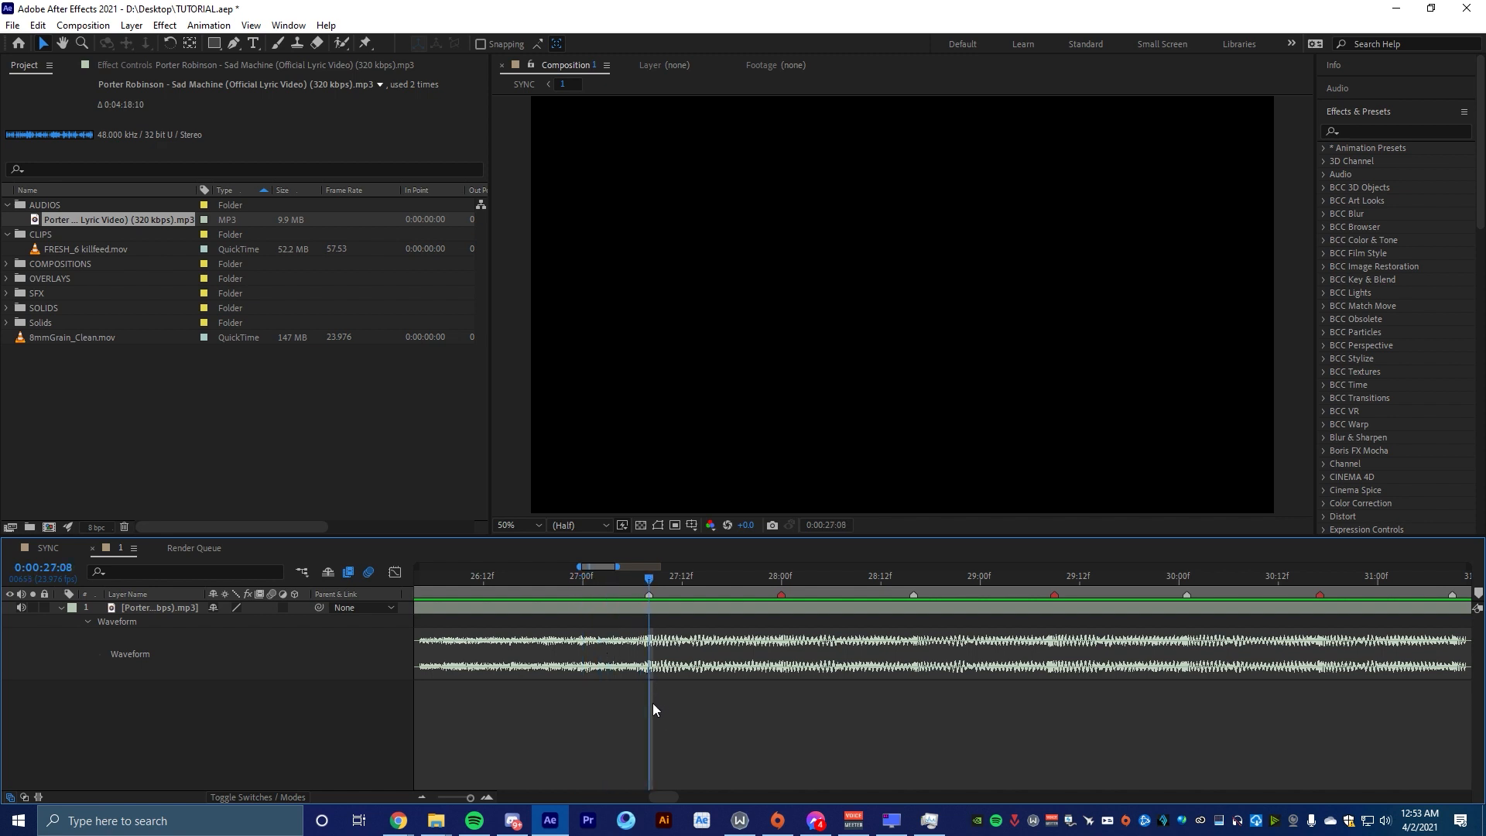
{"action": "scroll", "coordinate": [652, 703], "scroll_direction": "up", "scroll_amount": 2}
{"action": "left_click", "coordinate": [446, 582]}
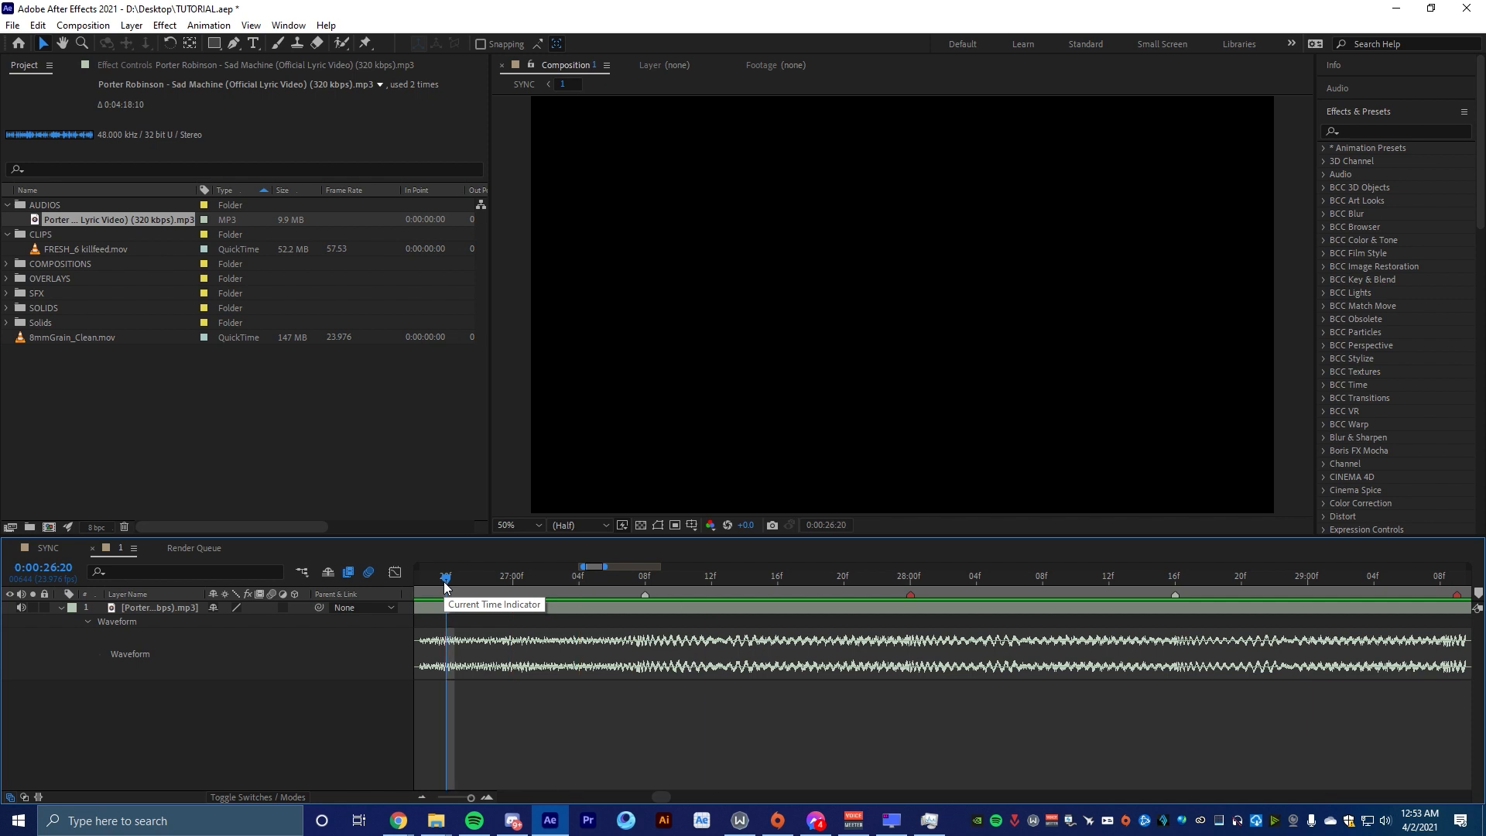
{"action": "left_click_drag", "start_coordinate": [446, 586], "coordinate": [479, 608]}
{"action": "key", "text": "Page_Down"}
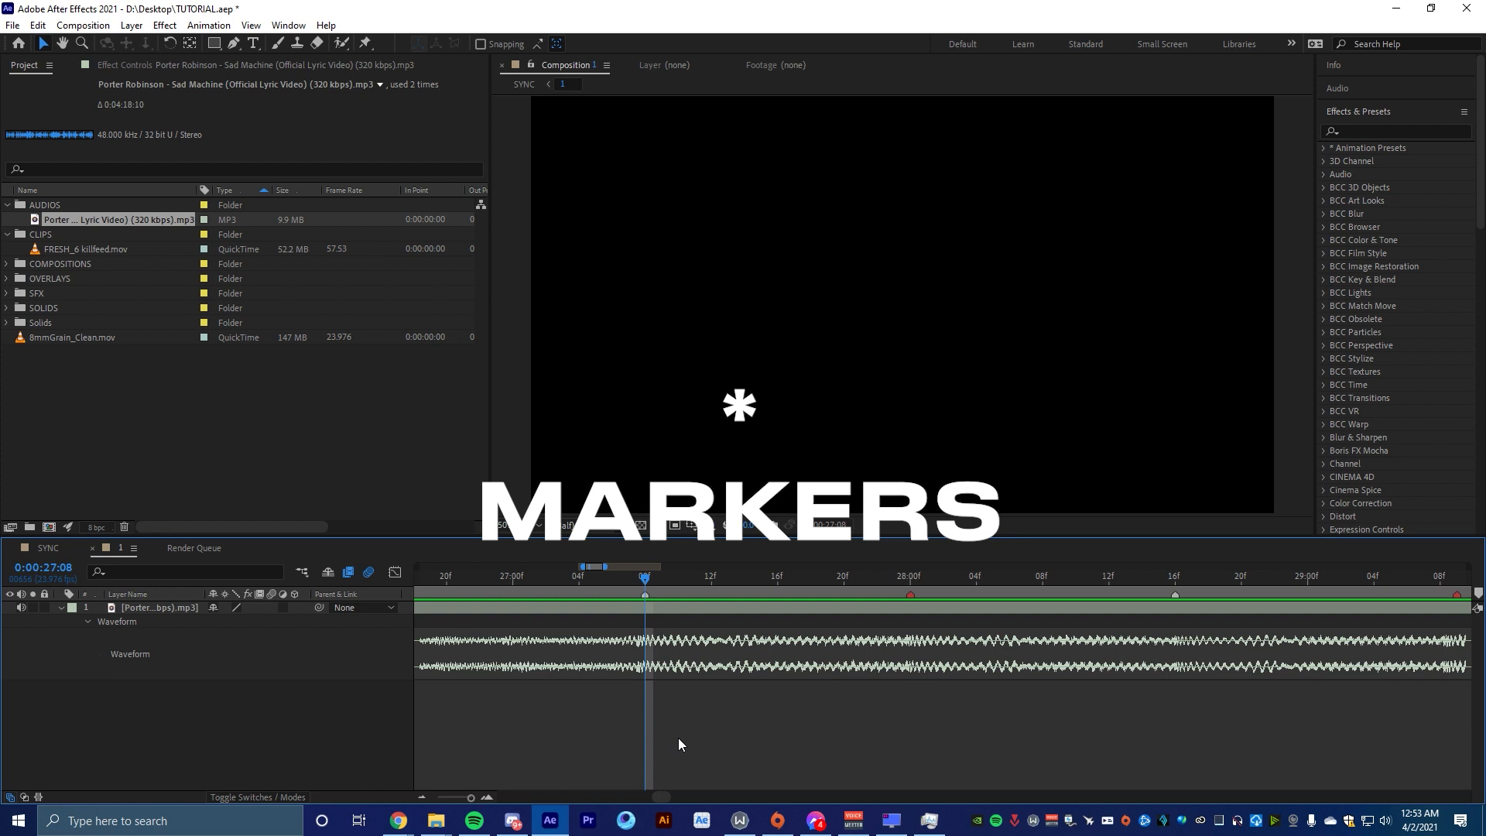
Add a trial composition marker on the waveform at 0:00:27:01 and delete it again
{"action": "scroll", "coordinate": [678, 732], "scroll_direction": "down", "scroll_amount": 2}
{"action": "left_click", "coordinate": [527, 579]}
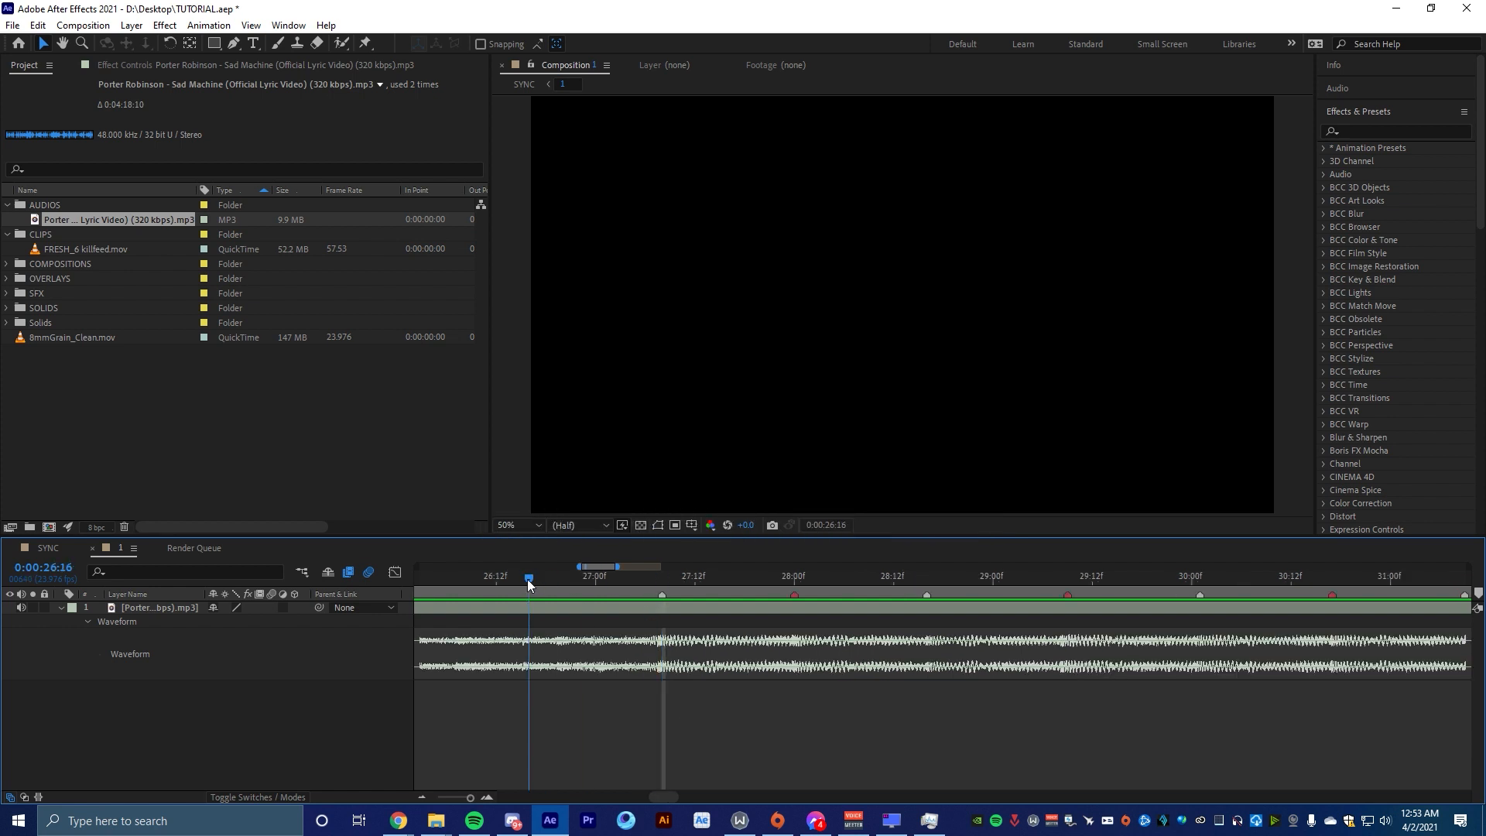
{"action": "key", "text": "KP_Multiply"}
{"action": "left_click_drag", "start_coordinate": [529, 595], "coordinate": [631, 637]}
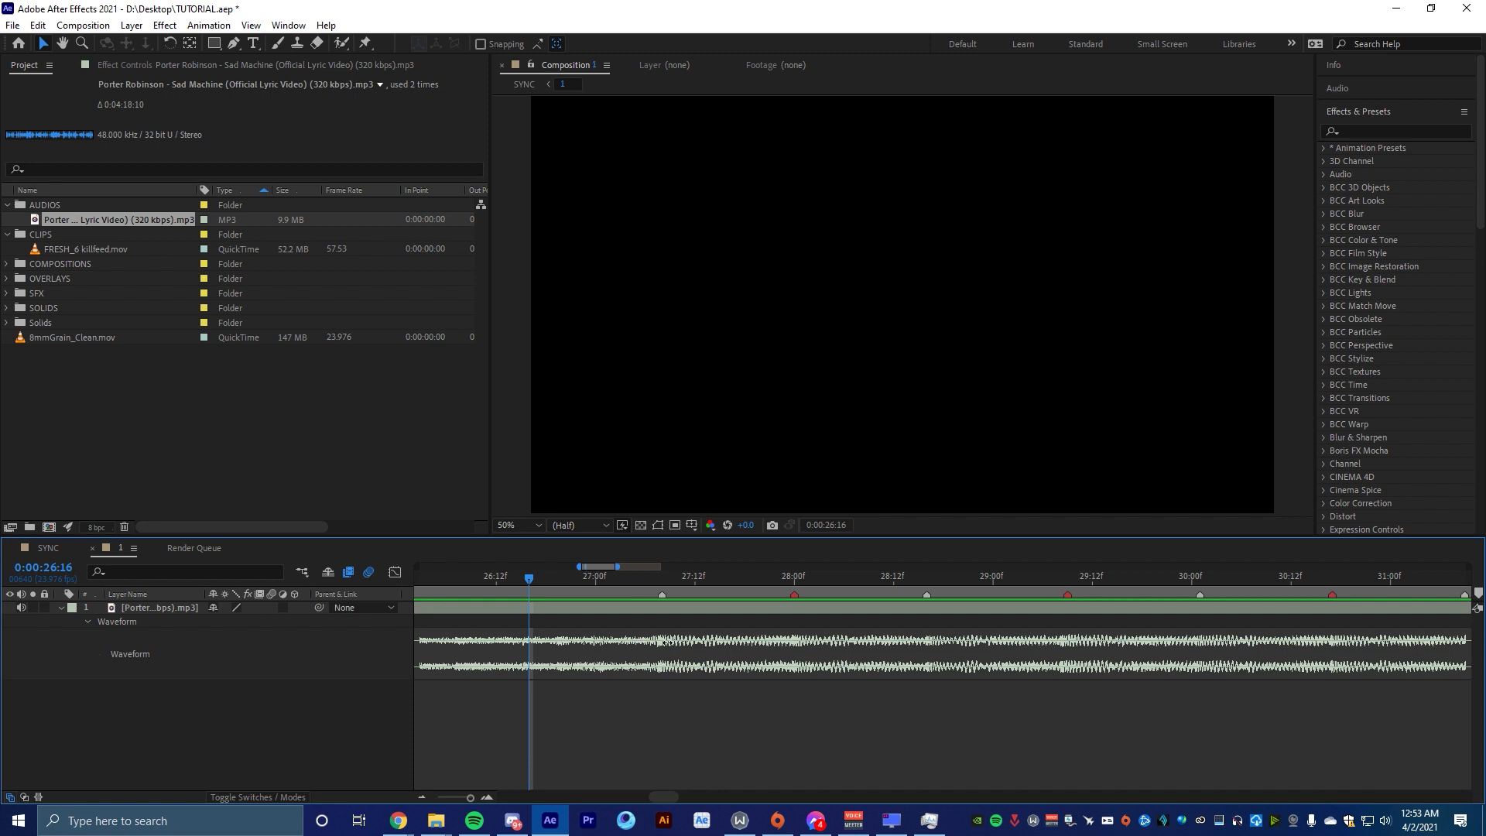
{"action": "scroll", "coordinate": [675, 603], "scroll_direction": "up", "scroll_amount": 2}
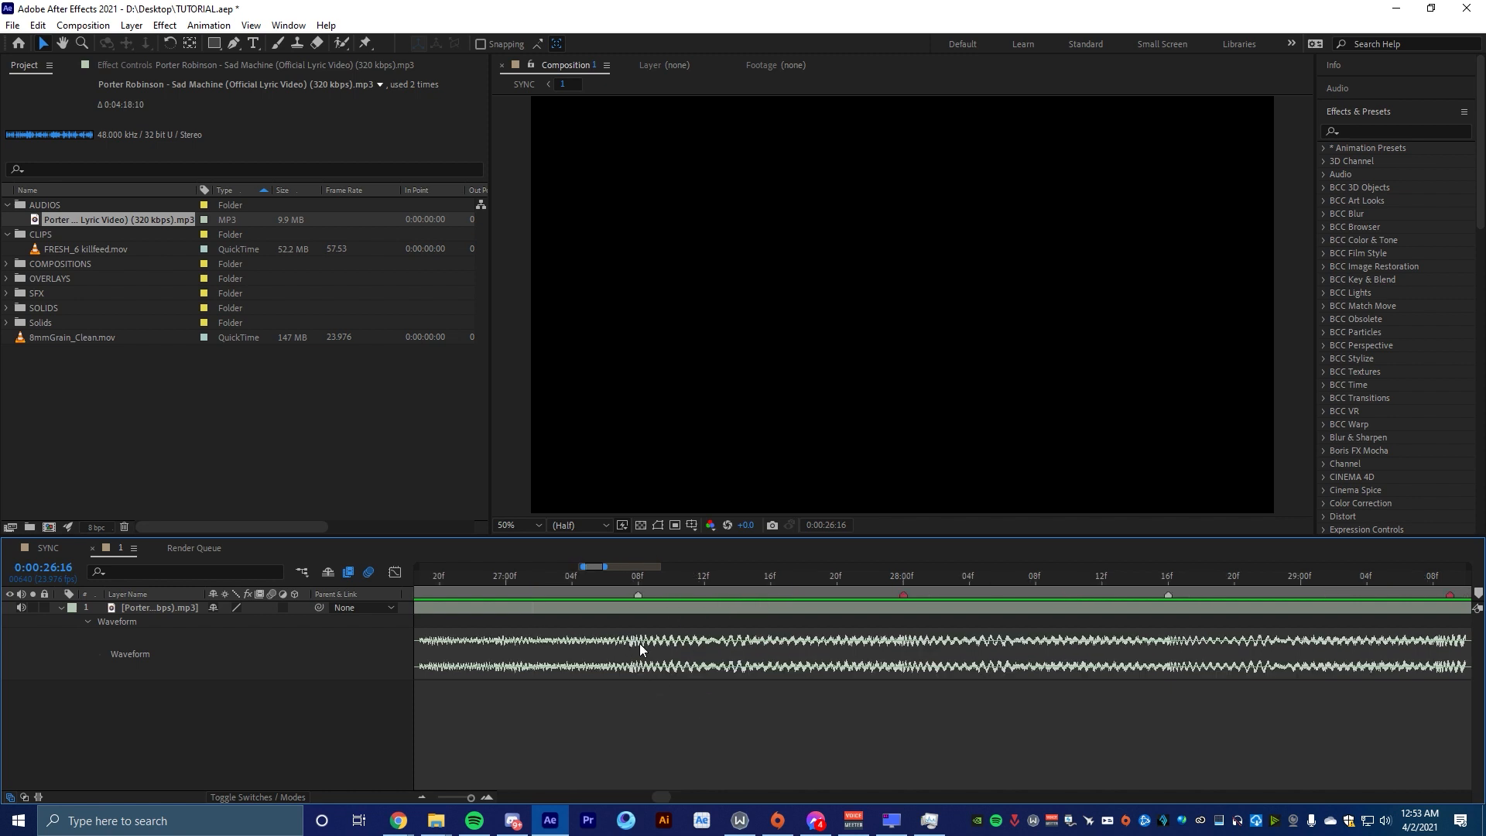
{"action": "mouse_move", "coordinate": [619, 584]}
{"action": "left_mouse_down"}
{"action": "mouse_move", "coordinate": [917, 624]}
{"action": "mouse_move", "coordinate": [903, 640]}
{"action": "mouse_move", "coordinate": [1165, 653]}
{"action": "mouse_move", "coordinate": [518, 663]}
{"action": "left_mouse_up"}
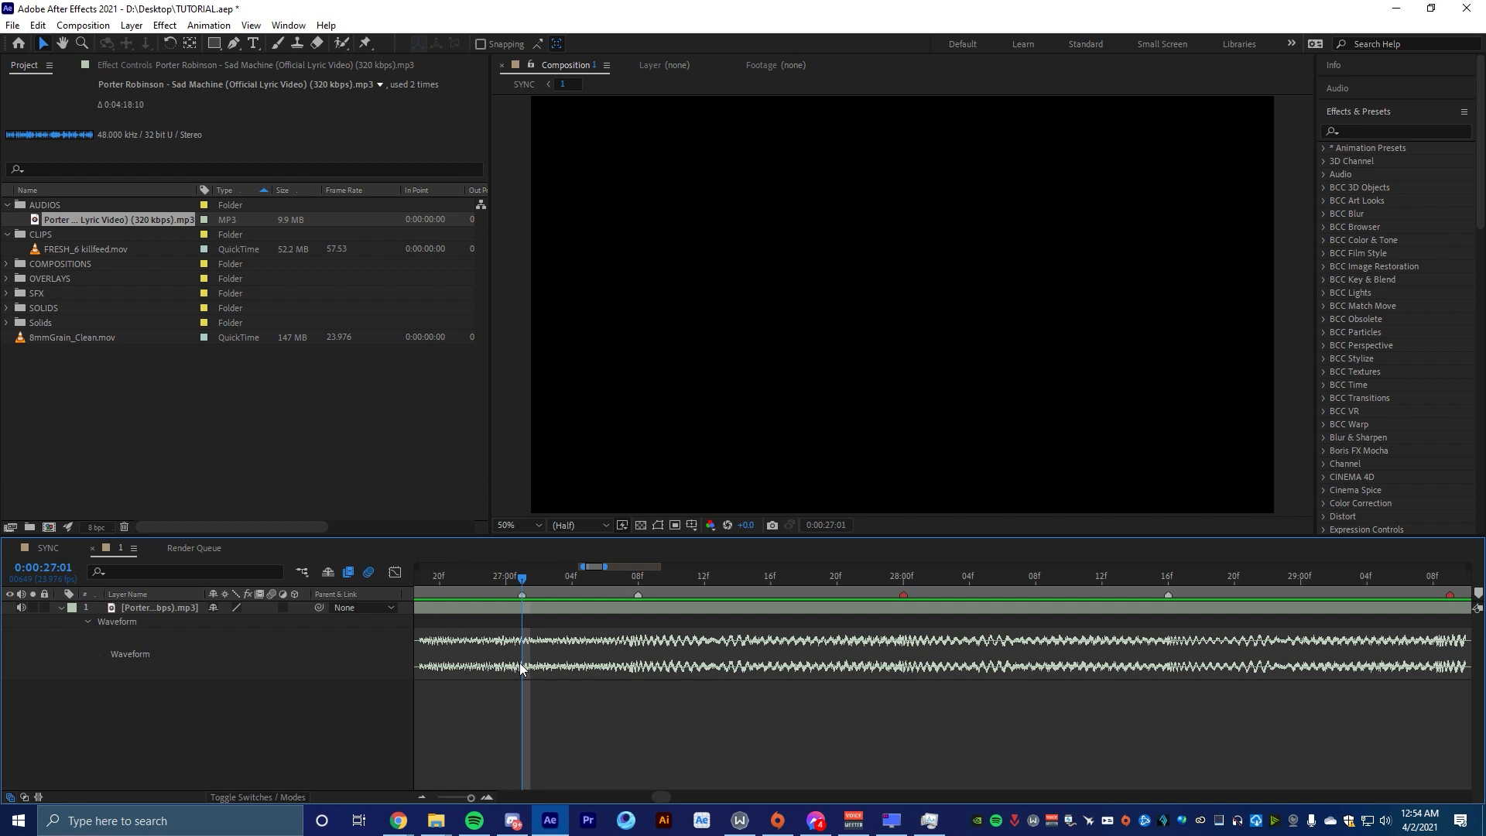
{"action": "right_click", "coordinate": [523, 594]}
{"action": "left_click", "coordinate": [575, 662]}
{"action": "key", "text": "space"}
{"action": "scroll", "coordinate": [730, 704], "scroll_direction": "down", "scroll_amount": 3}
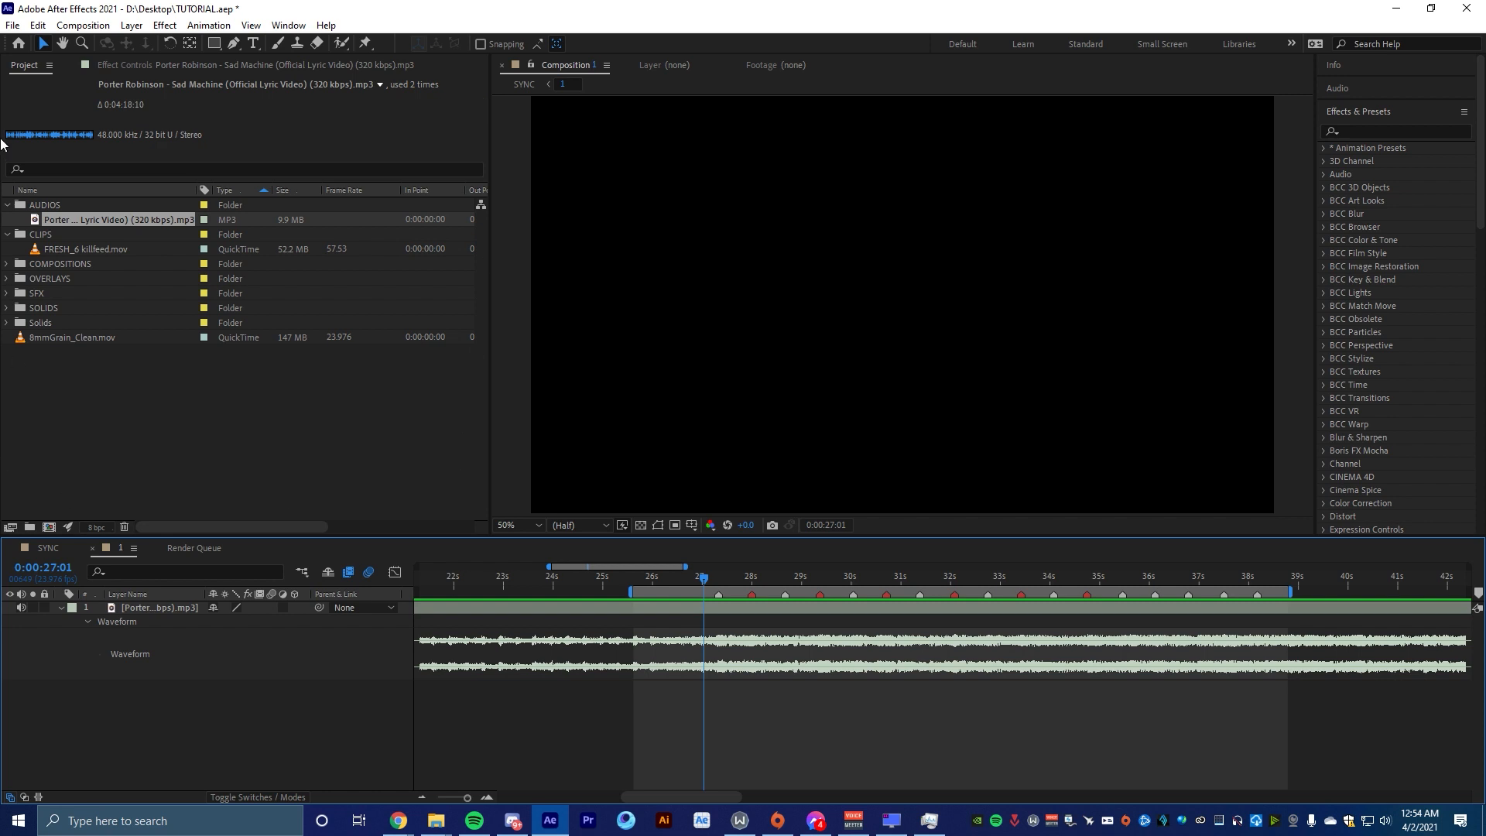
Collapse the open project folders and move 8mmGrain_Clean.mov into the OVERLAYS folder
{"action": "left_click", "coordinate": [284, 507]}
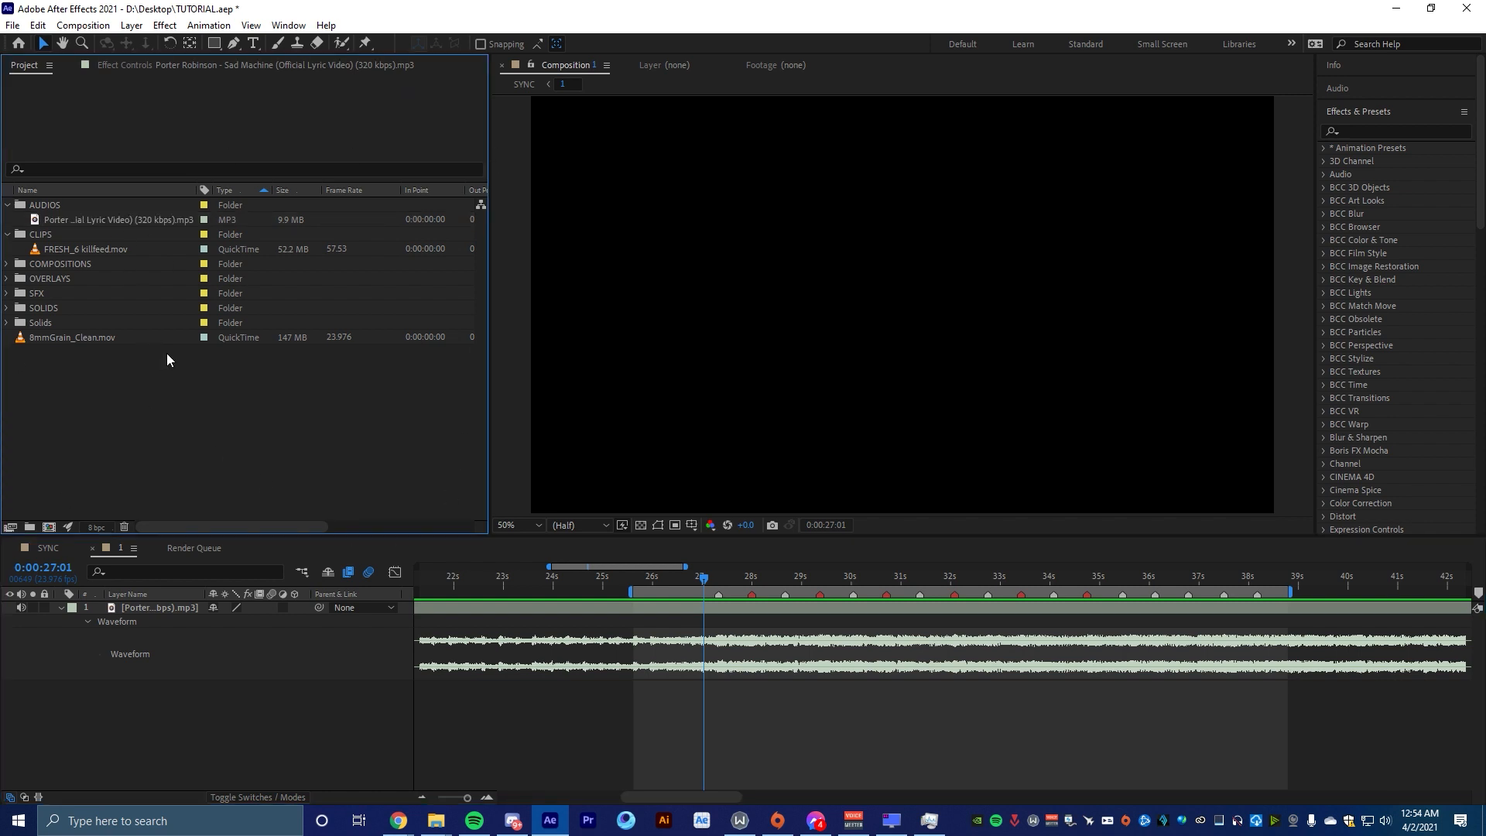
{"action": "left_click", "coordinate": [8, 204]}
{"action": "left_click", "coordinate": [7, 219]}
{"action": "left_click", "coordinate": [7, 293]}
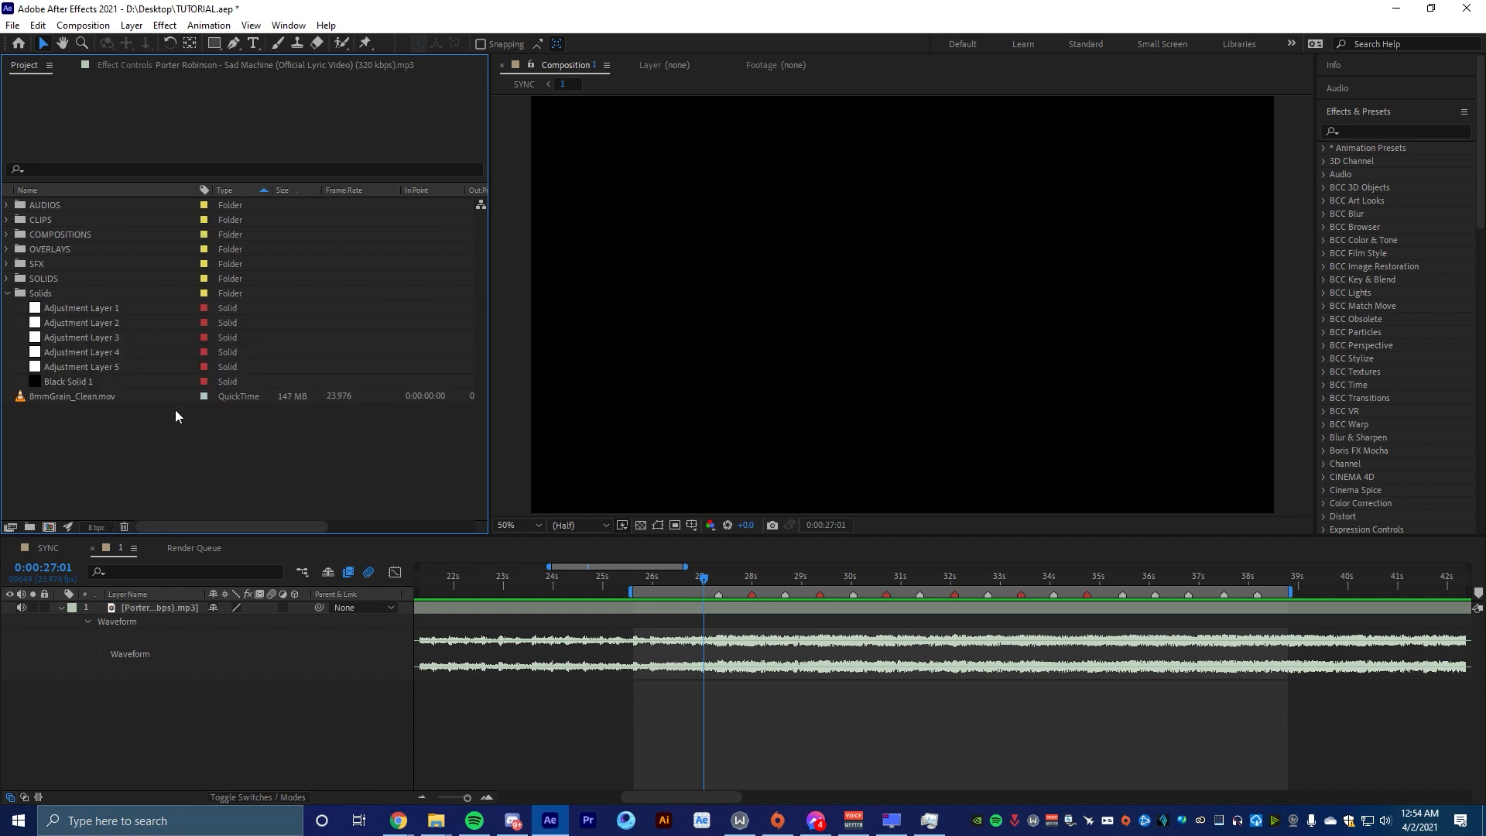
{"action": "left_click", "coordinate": [7, 292]}
{"action": "left_click_drag", "start_coordinate": [37, 305], "coordinate": [65, 248]}
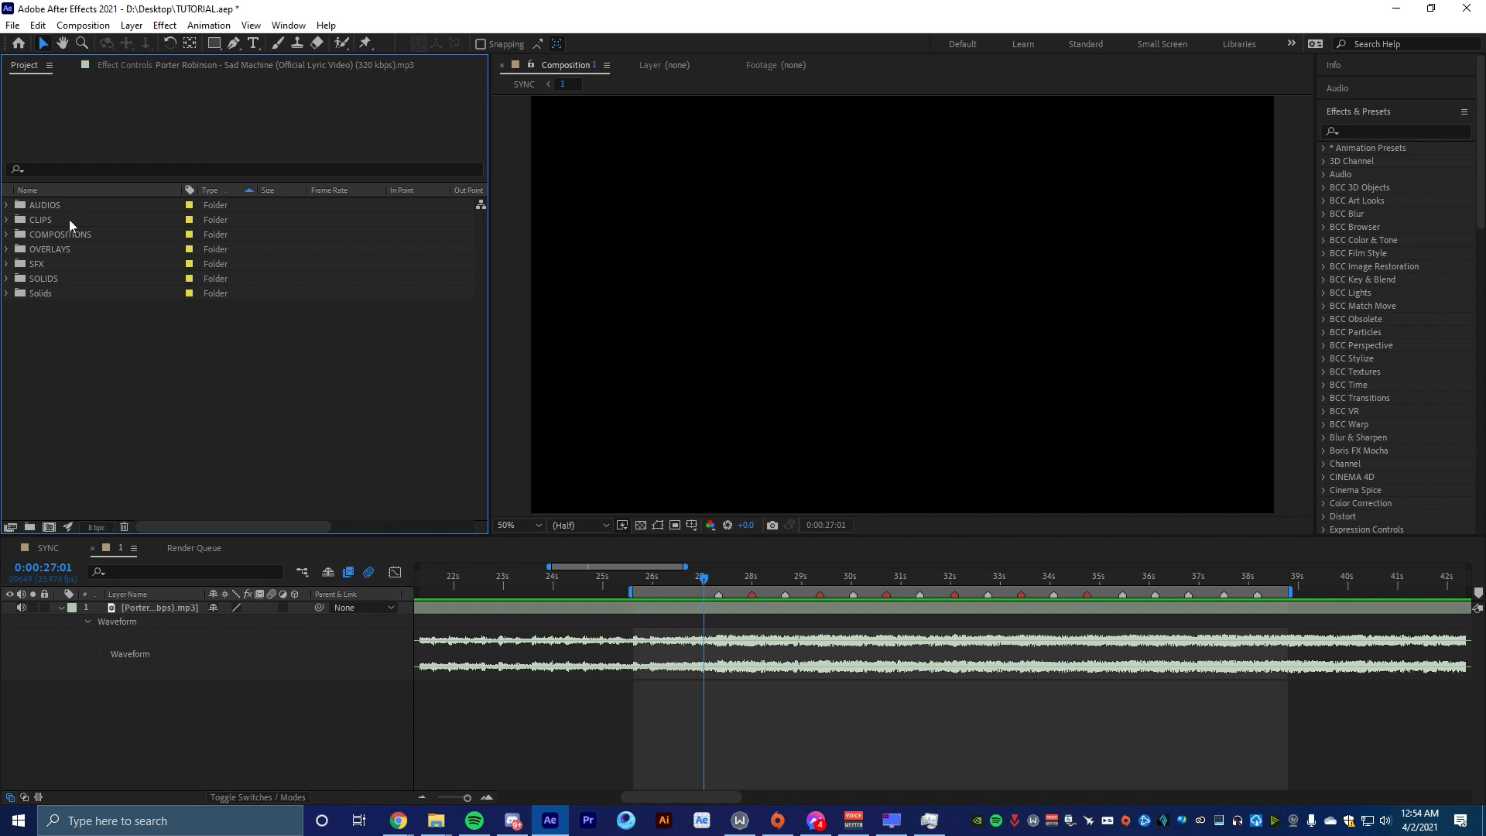
Add FRESH_6 killfeed.mov from the CLIPS folder above the audio layer, starting at about 26.5 seconds
{"action": "left_click", "coordinate": [7, 219]}
{"action": "left_click_drag", "start_coordinate": [62, 234], "coordinate": [675, 605]}
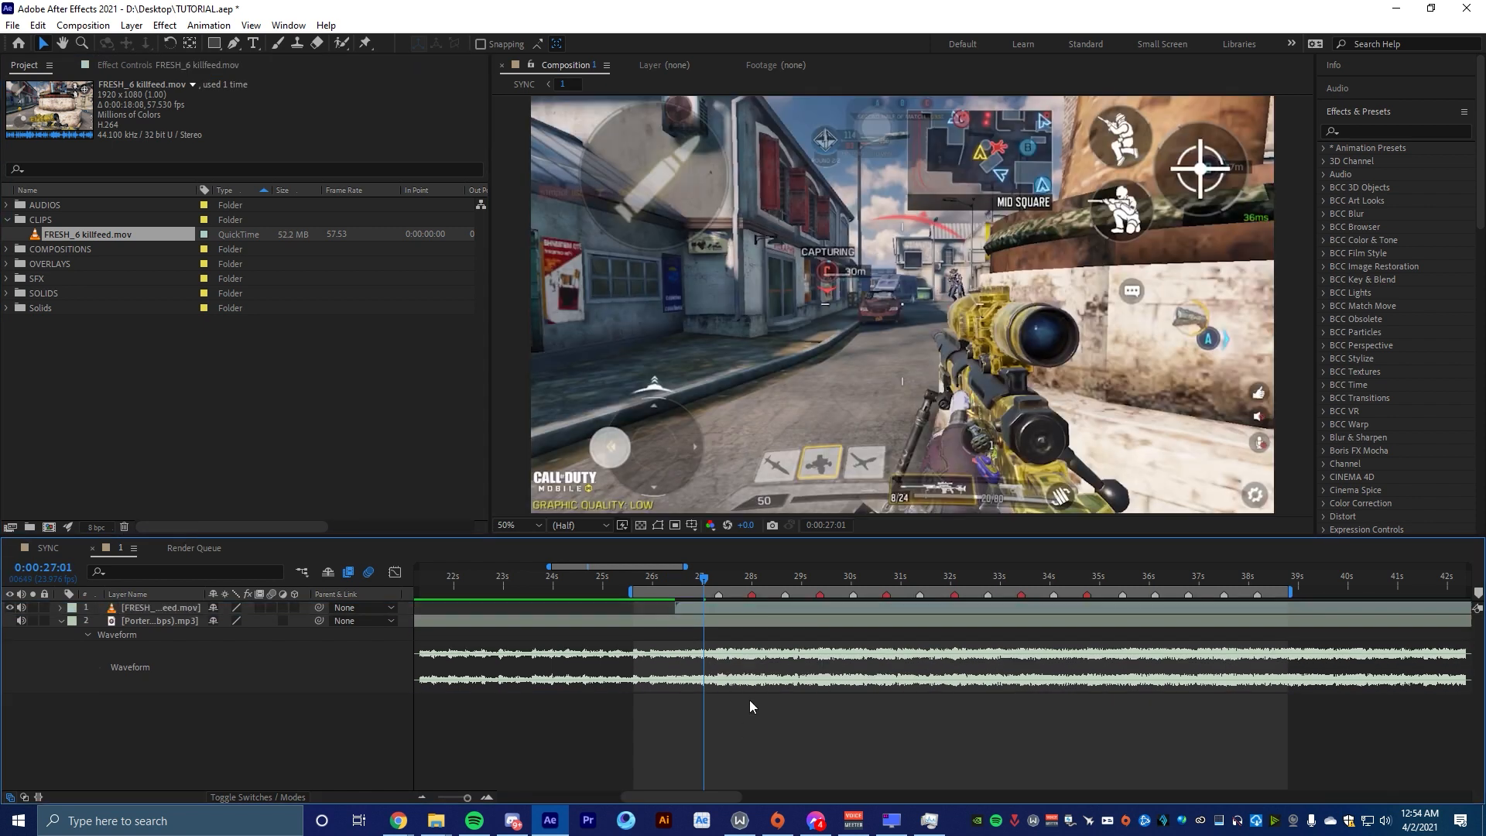
{"action": "scroll", "coordinate": [754, 702], "scroll_direction": "down", "scroll_amount": 2}
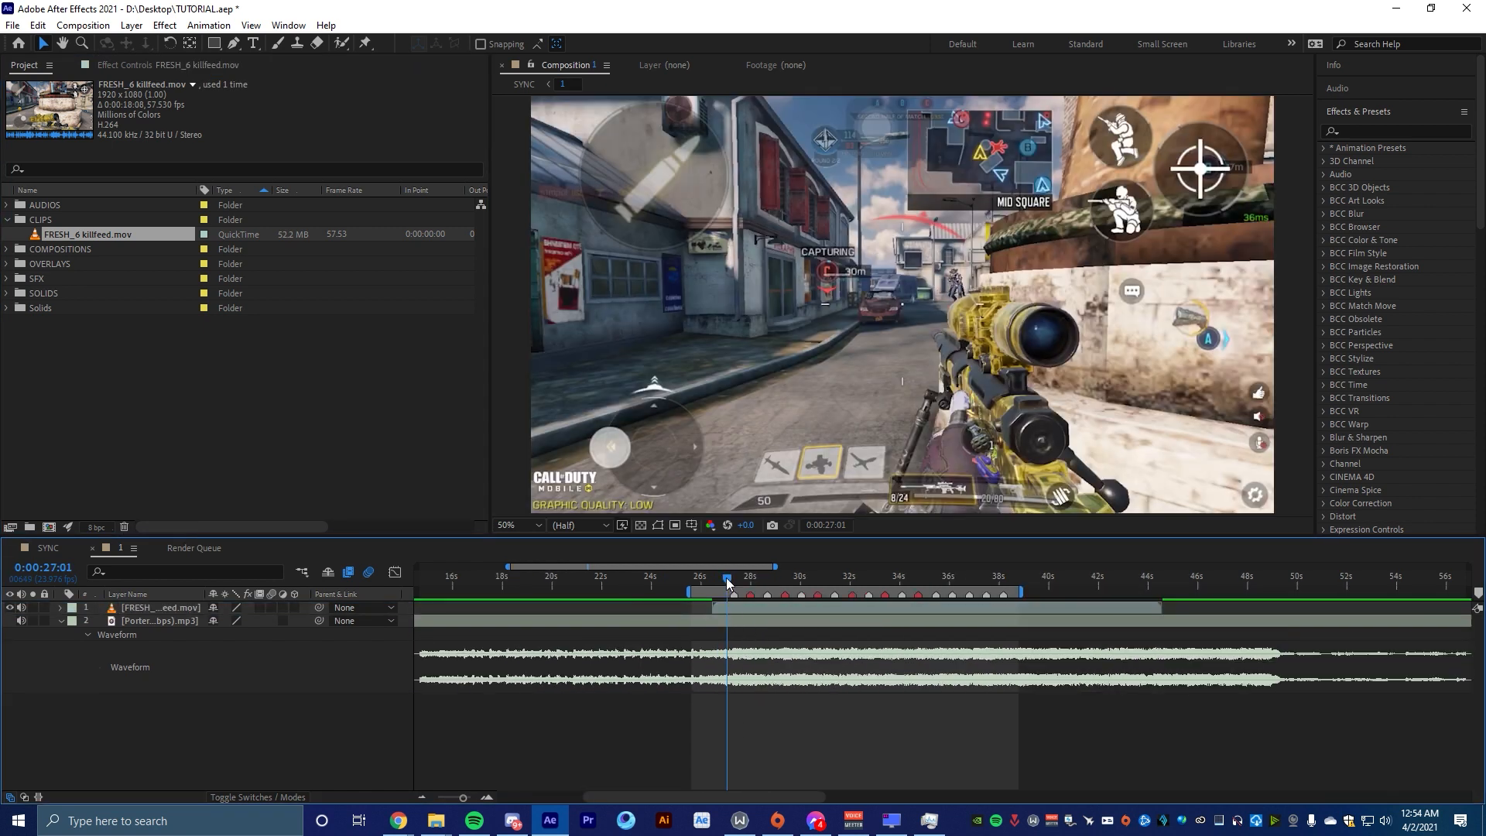
Find the first kill in the gameplay clip and split the layer at 0:00:27:13
{"action": "mouse_move", "coordinate": [726, 577]}
{"action": "left_mouse_down"}
{"action": "mouse_move", "coordinate": [855, 597]}
{"action": "mouse_move", "coordinate": [709, 592]}
{"action": "mouse_move", "coordinate": [746, 594]}
{"action": "left_mouse_up"}
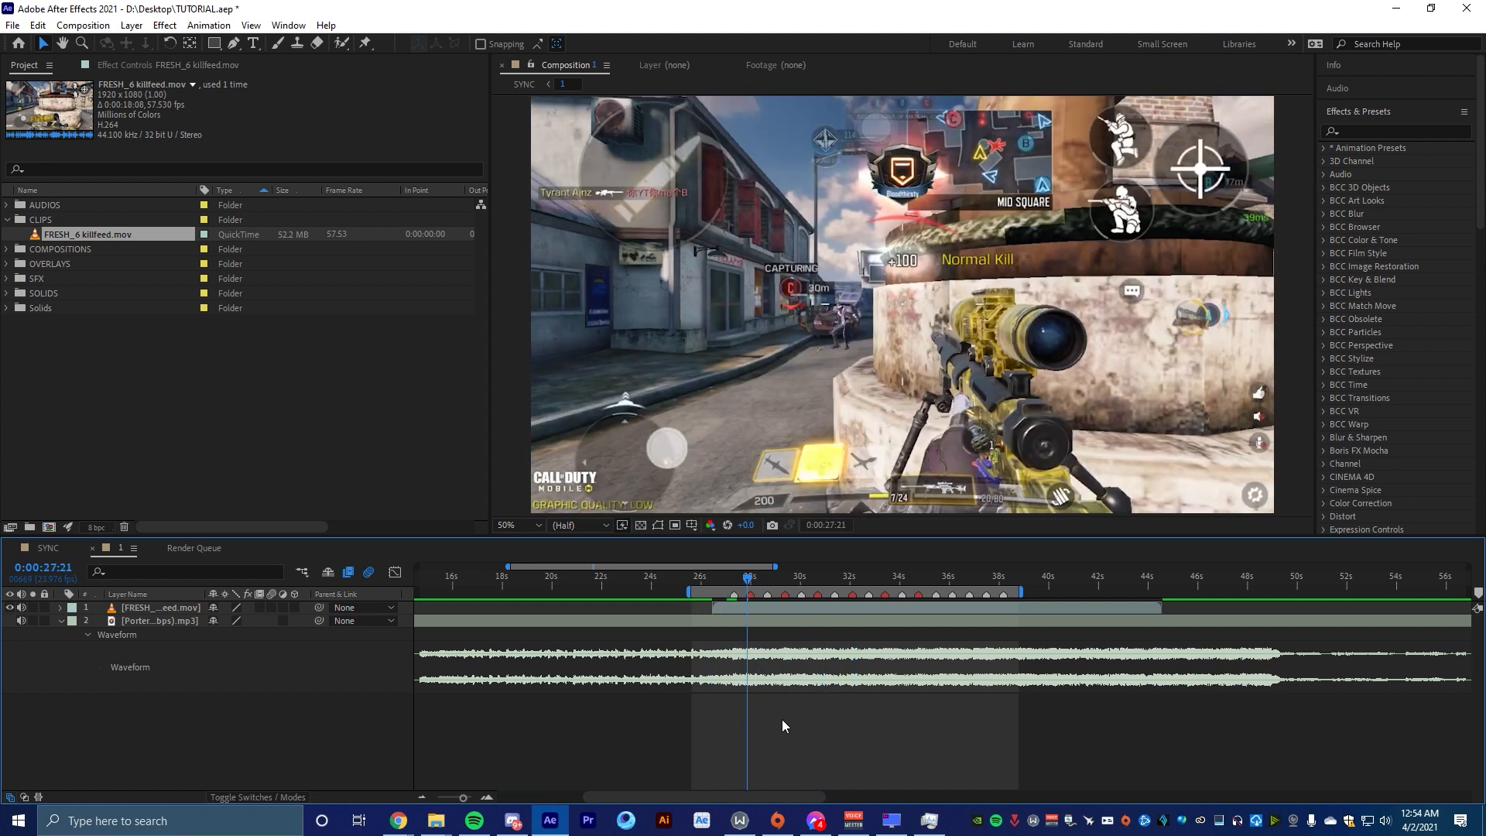
{"action": "scroll", "coordinate": [773, 679], "scroll_direction": "up", "scroll_amount": 2}
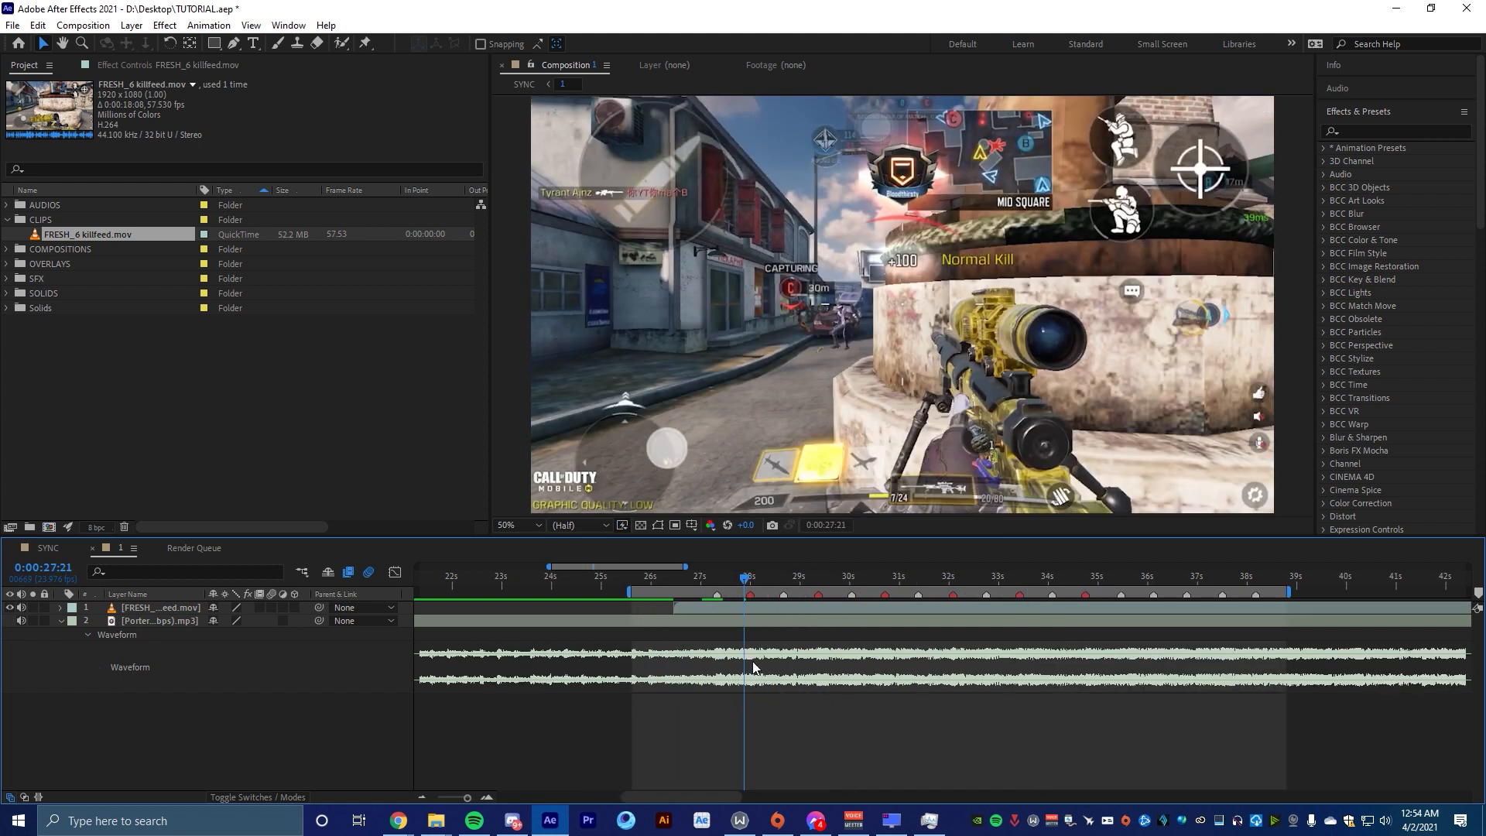
{"action": "mouse_move", "coordinate": [744, 582]}
{"action": "left_mouse_down"}
{"action": "mouse_move", "coordinate": [671, 582]}
{"action": "mouse_move", "coordinate": [725, 601]}
{"action": "left_mouse_up"}
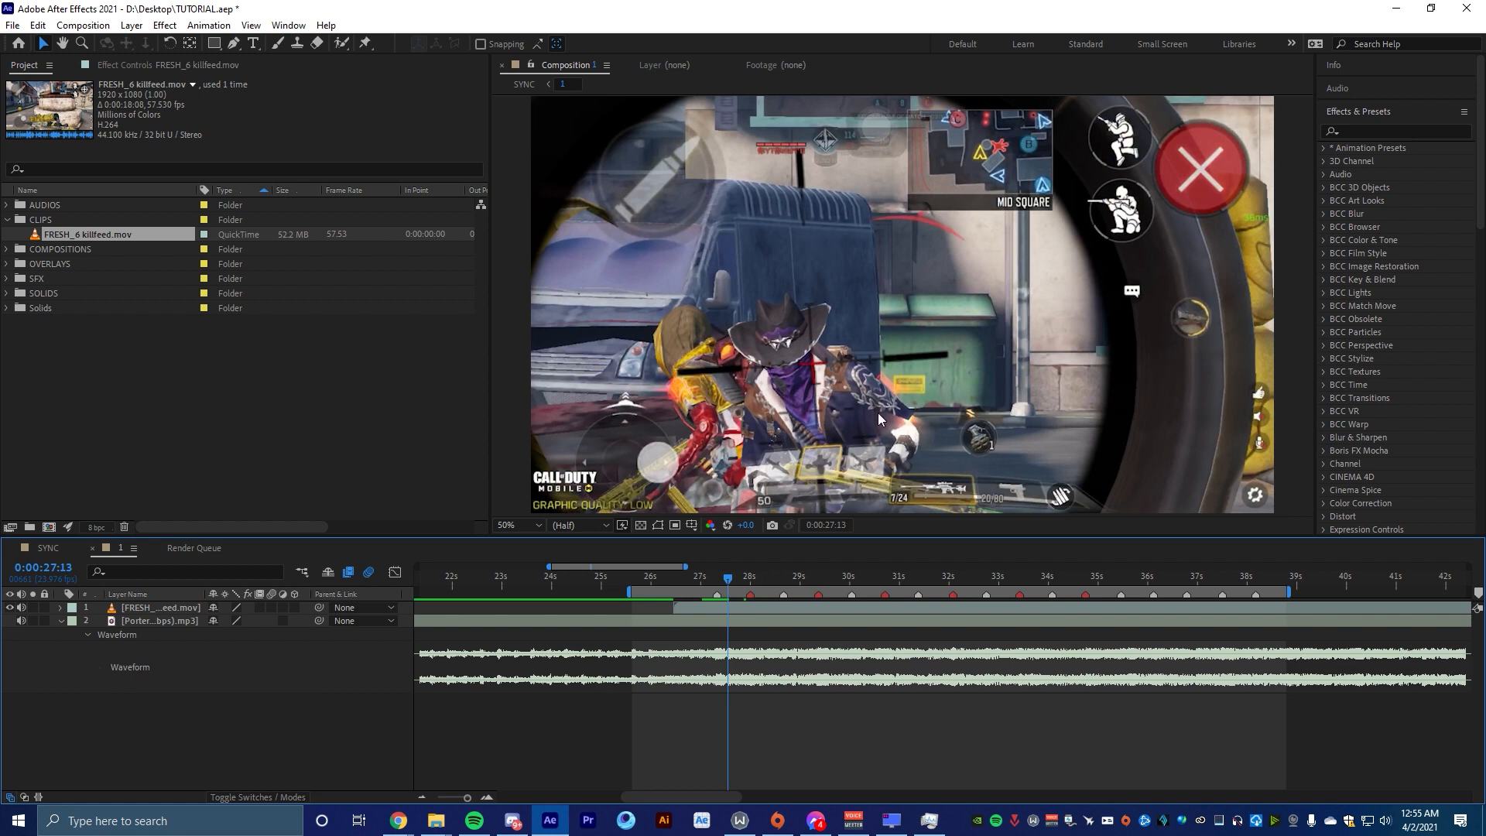
{"action": "left_click", "coordinate": [729, 603]}
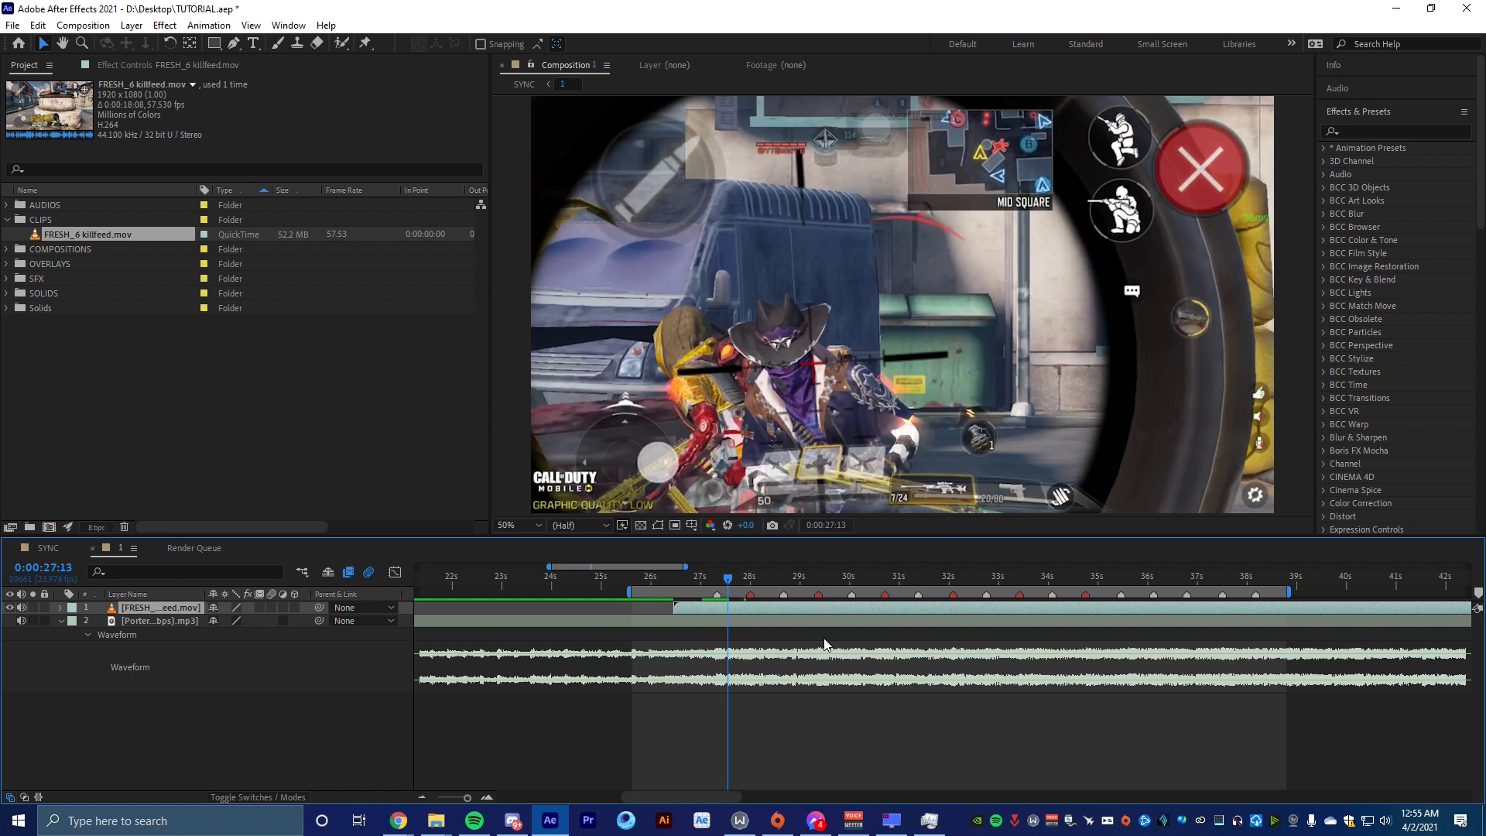
{"action": "key", "text": "ctrl+shift+d"}
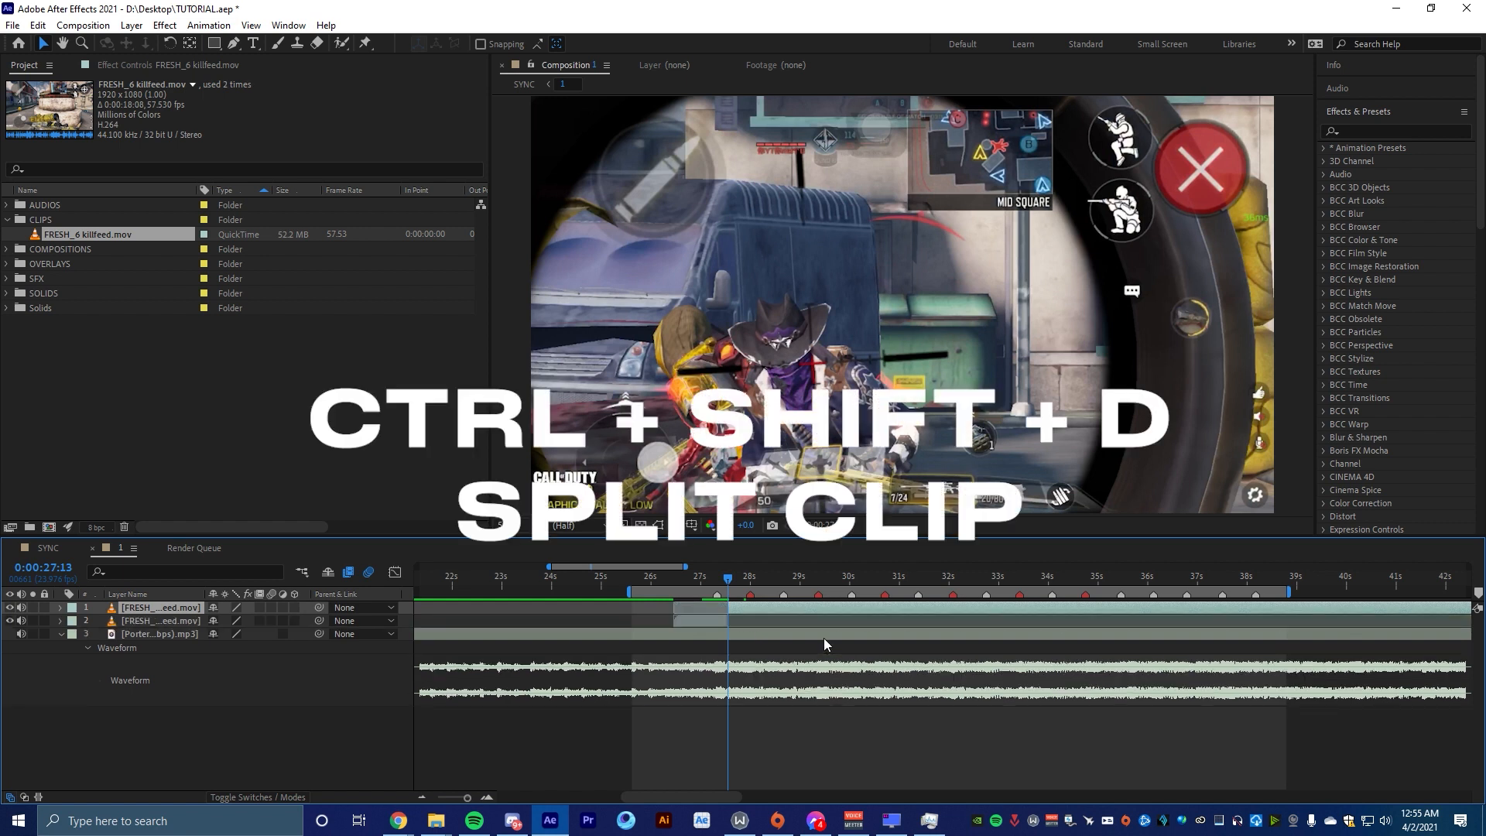
Split the gameplay layer at the next three kills, at 0:00:29:05, 0:00:31:02 and 0:00:39:01
{"action": "left_click_drag", "start_coordinate": [731, 577], "coordinate": [810, 596]}
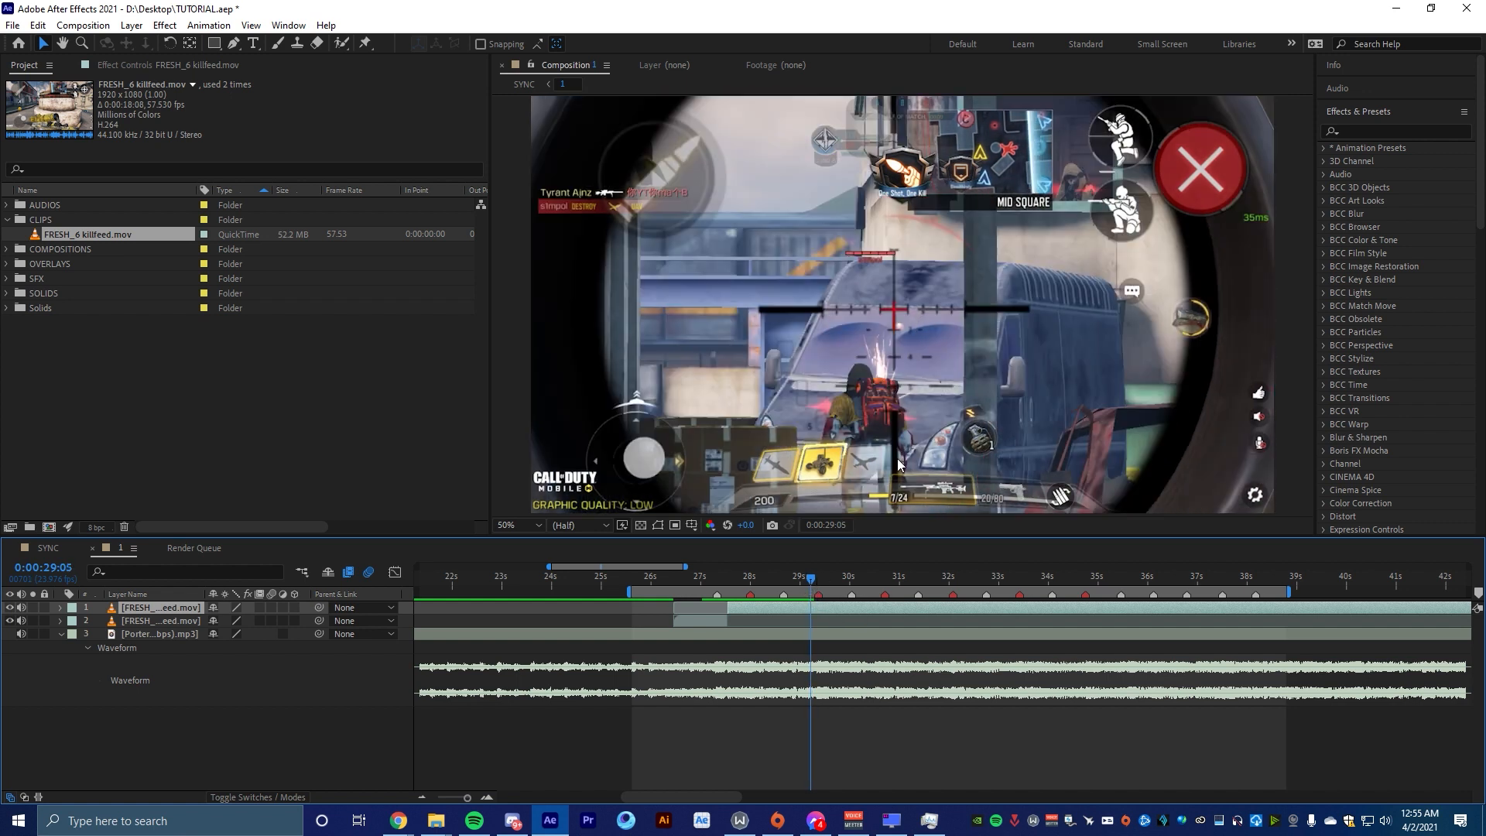
{"action": "key", "text": "ctrl+shift+d"}
{"action": "left_click_drag", "start_coordinate": [814, 571], "coordinate": [906, 582]}
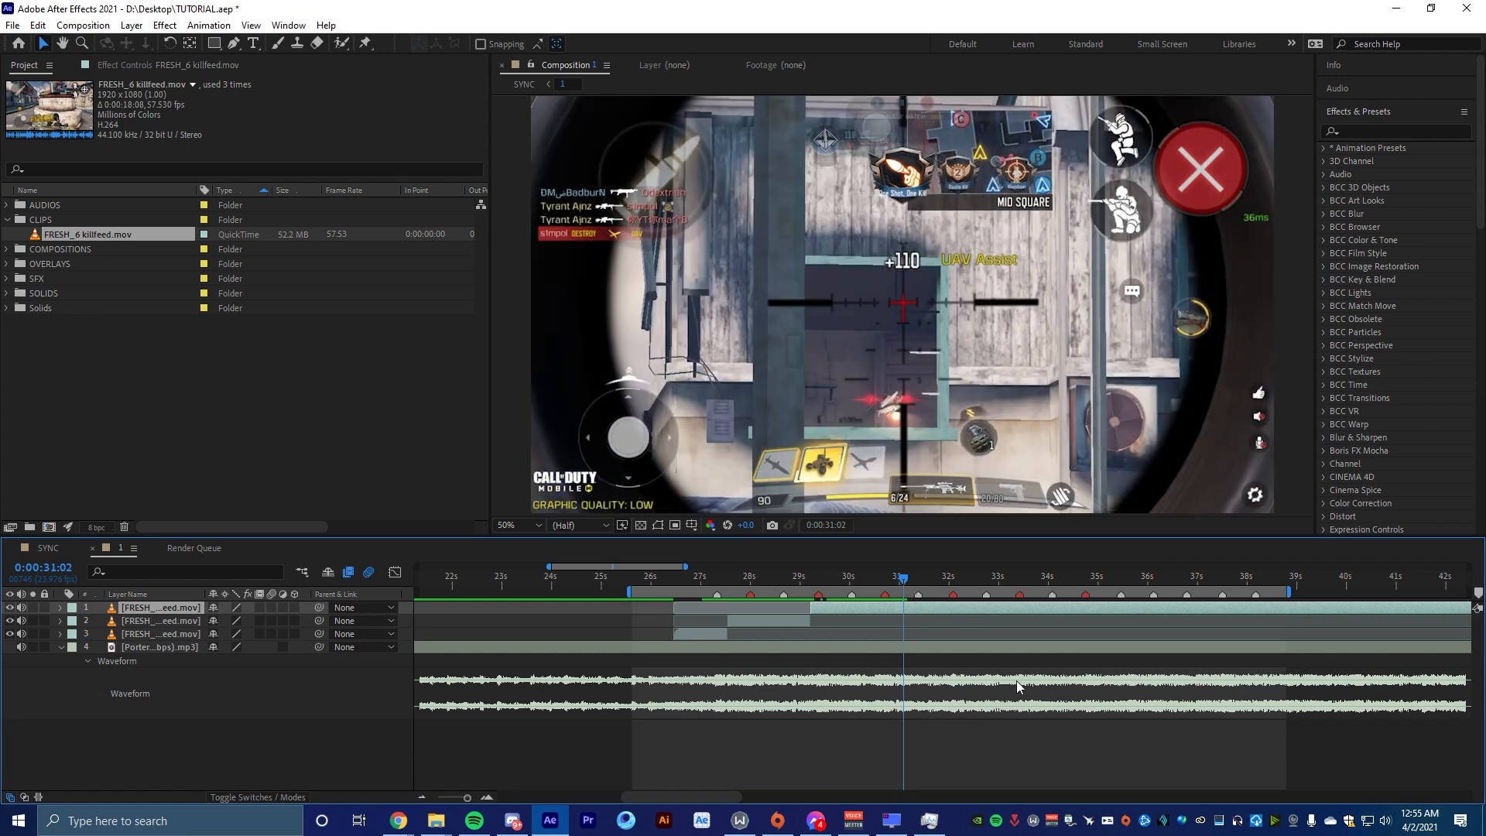
{"action": "key", "text": "ctrl+shift+d"}
{"action": "left_click_drag", "start_coordinate": [905, 582], "coordinate": [1296, 634]}
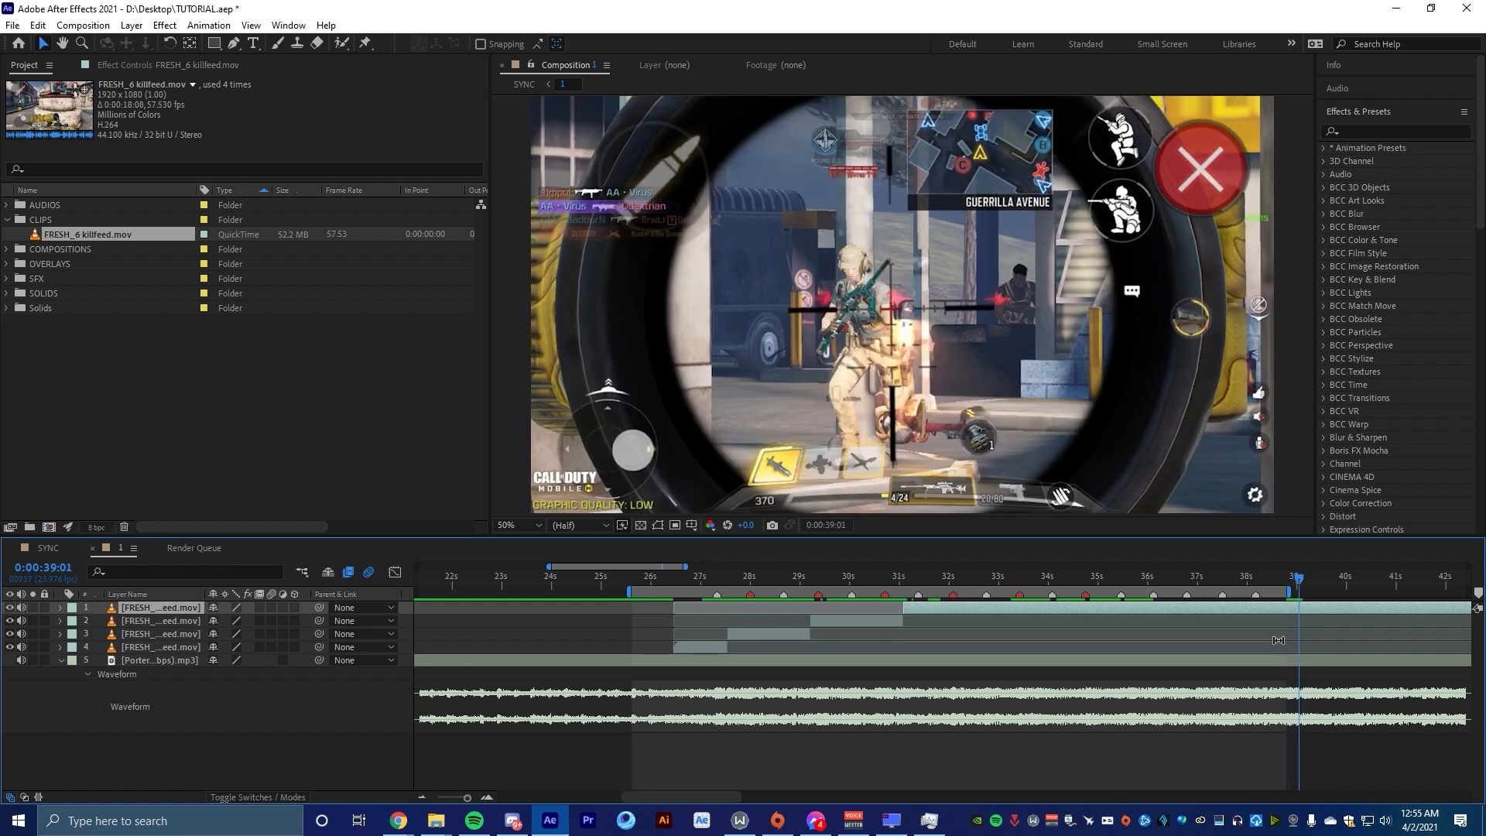
{"action": "key", "text": "ctrl+shift+d"}
Split the remaining gameplay layer at the last two kills, at 0:00:40:21 and 0:00:43:04, and deselect the layers
{"action": "scroll", "coordinate": [1131, 667], "scroll_direction": "down", "scroll_amount": 5}
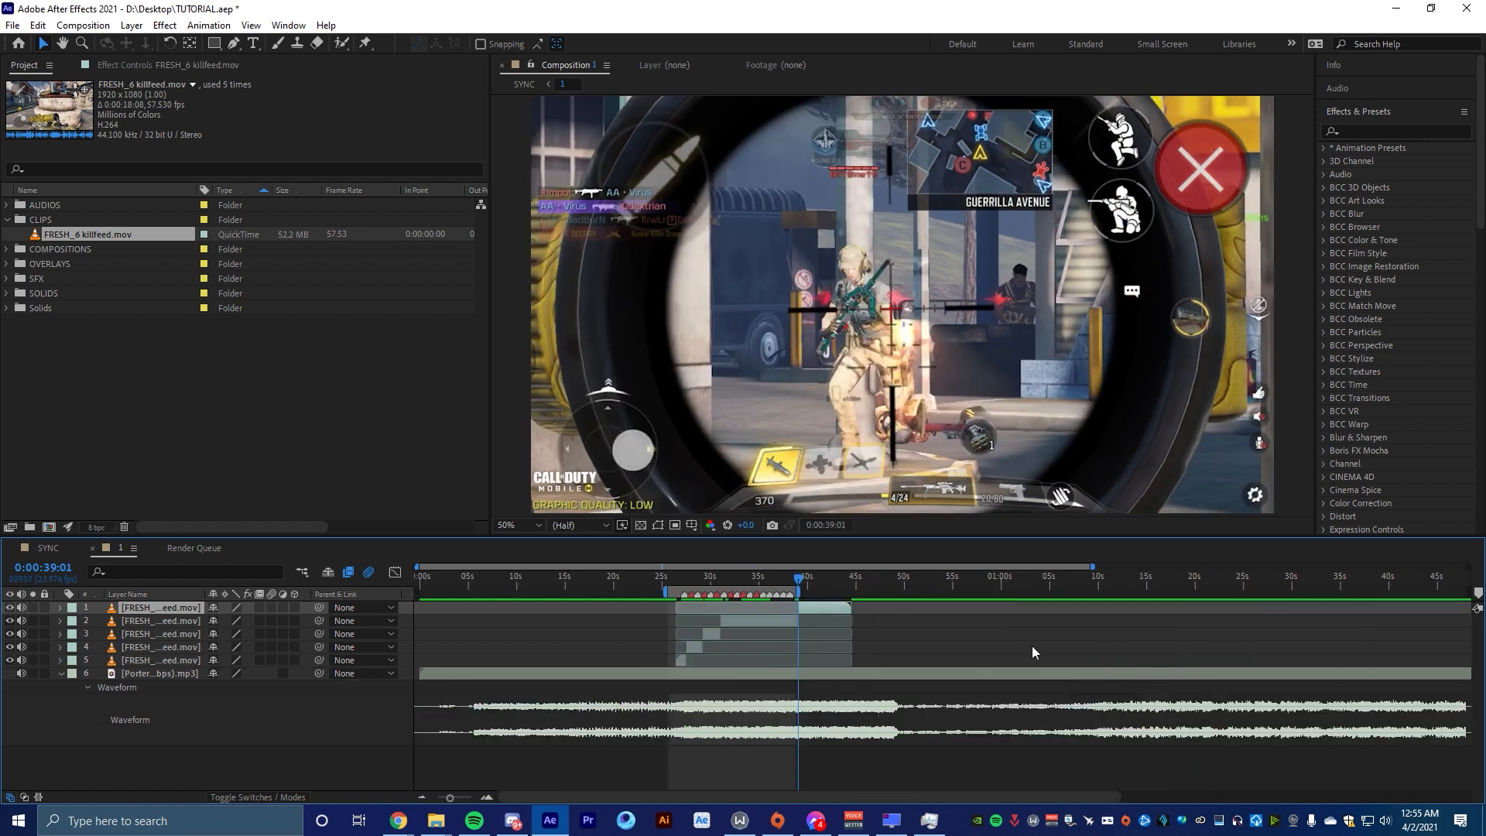
{"action": "scroll", "coordinate": [836, 643], "scroll_direction": "up", "scroll_amount": 4}
{"action": "left_click_drag", "start_coordinate": [669, 583], "coordinate": [730, 593]}
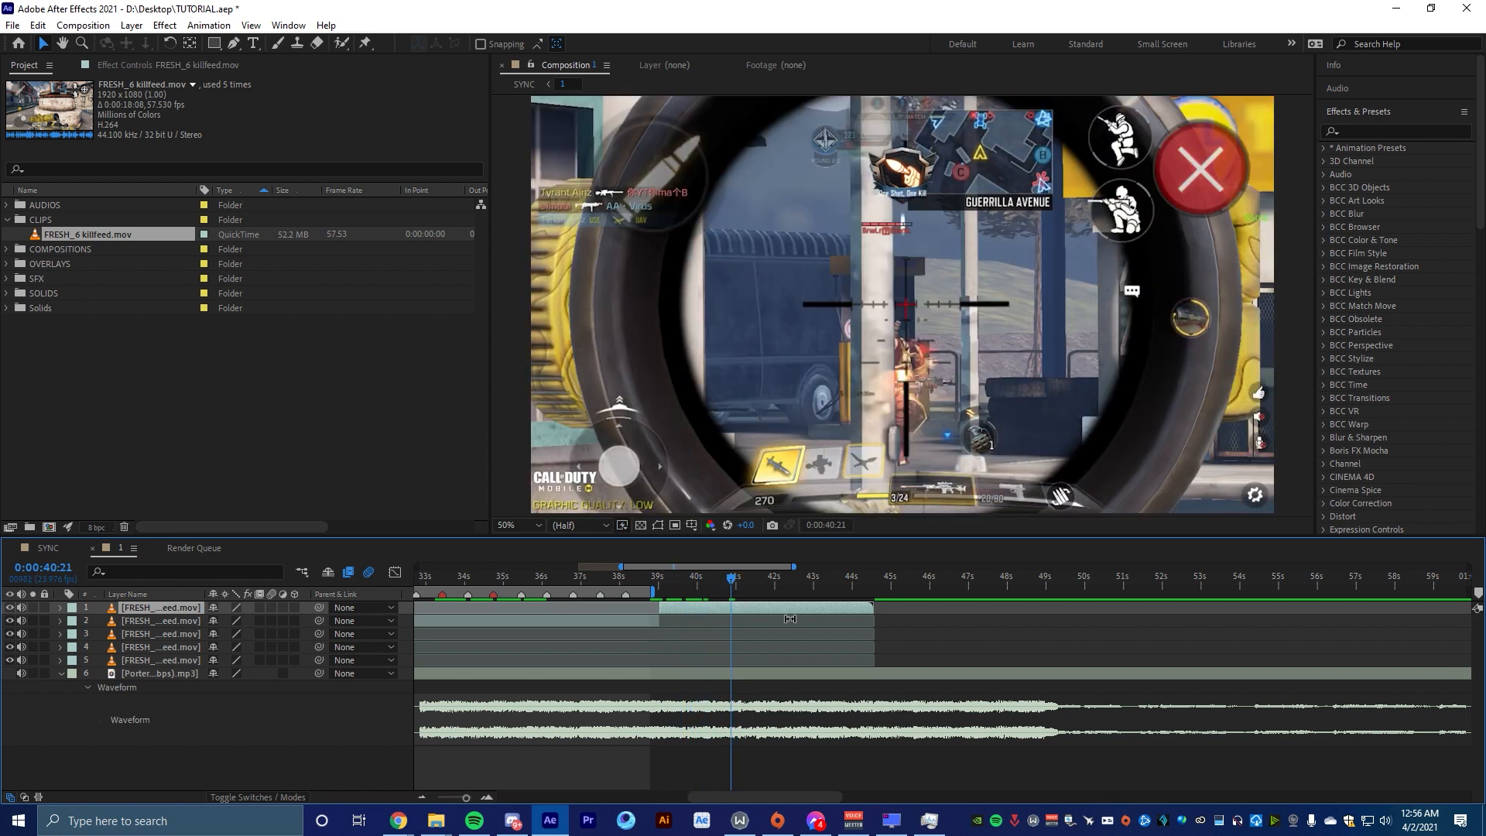
{"action": "key", "text": "ctrl+shift+d"}
{"action": "left_click", "coordinate": [759, 579]}
{"action": "left_click_drag", "start_coordinate": [759, 578], "coordinate": [819, 582]}
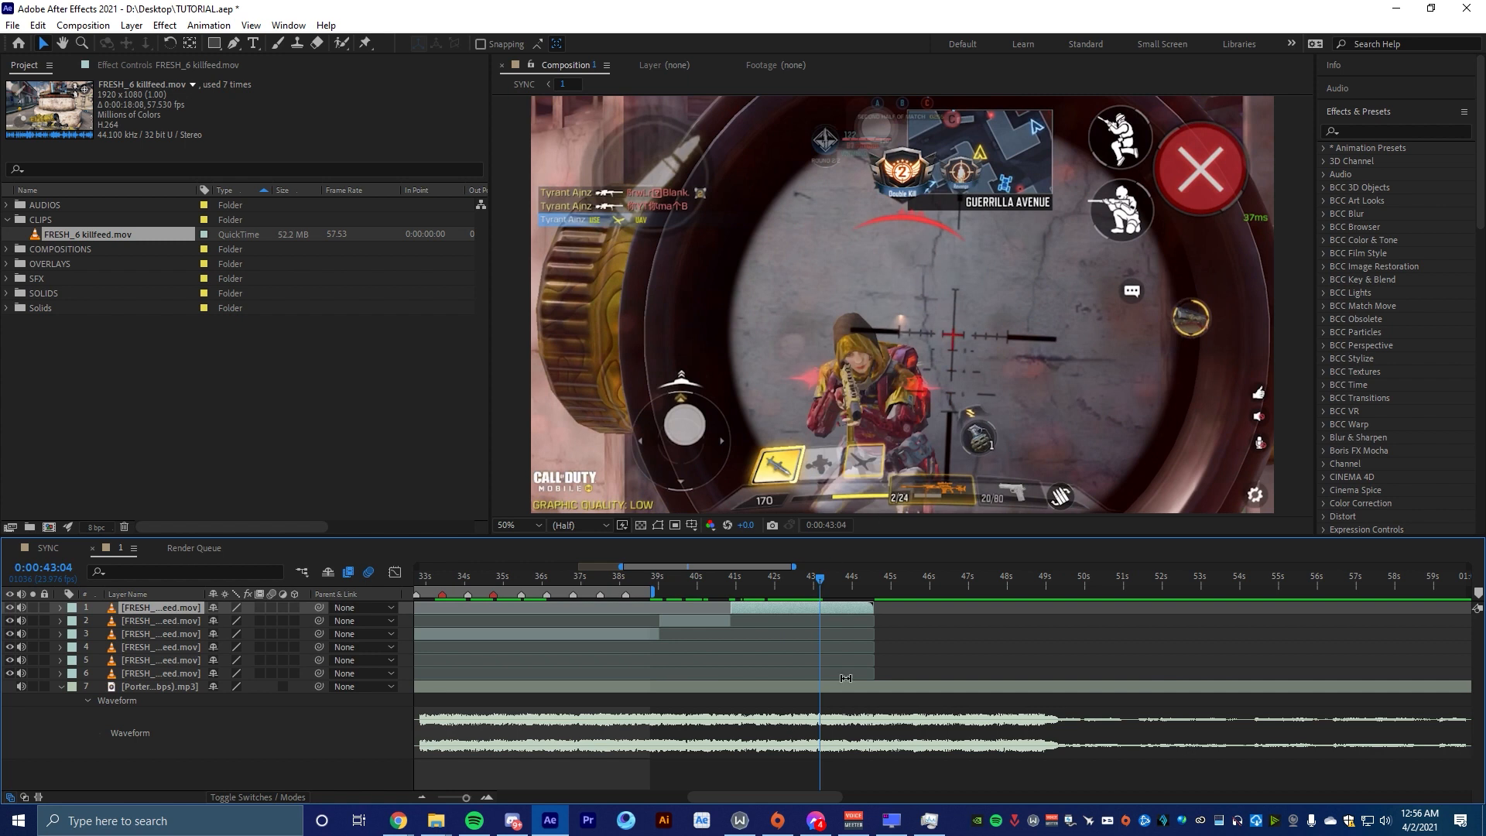
{"action": "key", "text": "ctrl+shift+d"}
{"action": "key", "text": "minus"}
{"action": "left_click", "coordinate": [689, 666]}
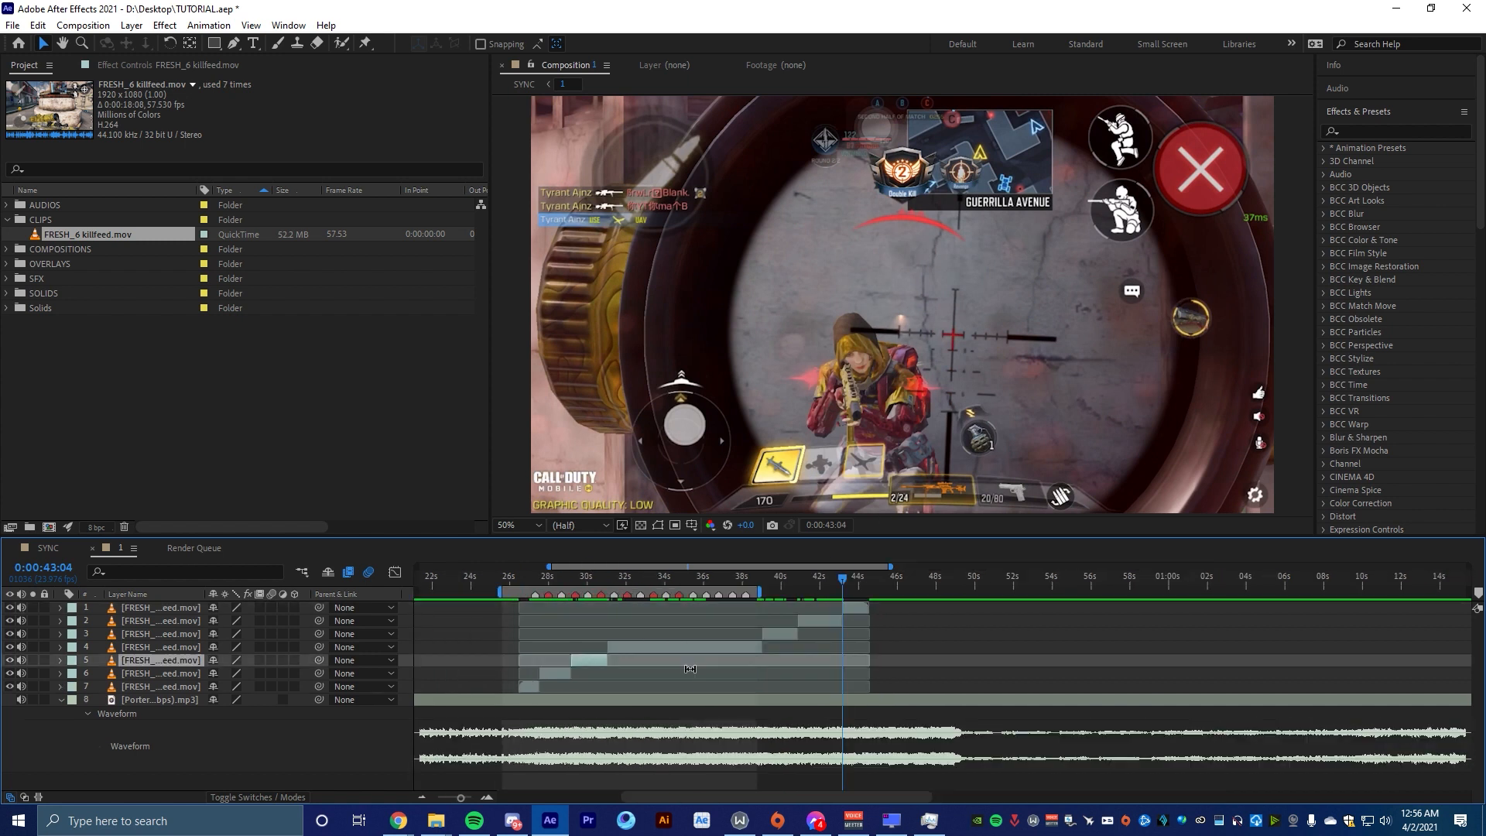
{"action": "left_click", "coordinate": [605, 781]}
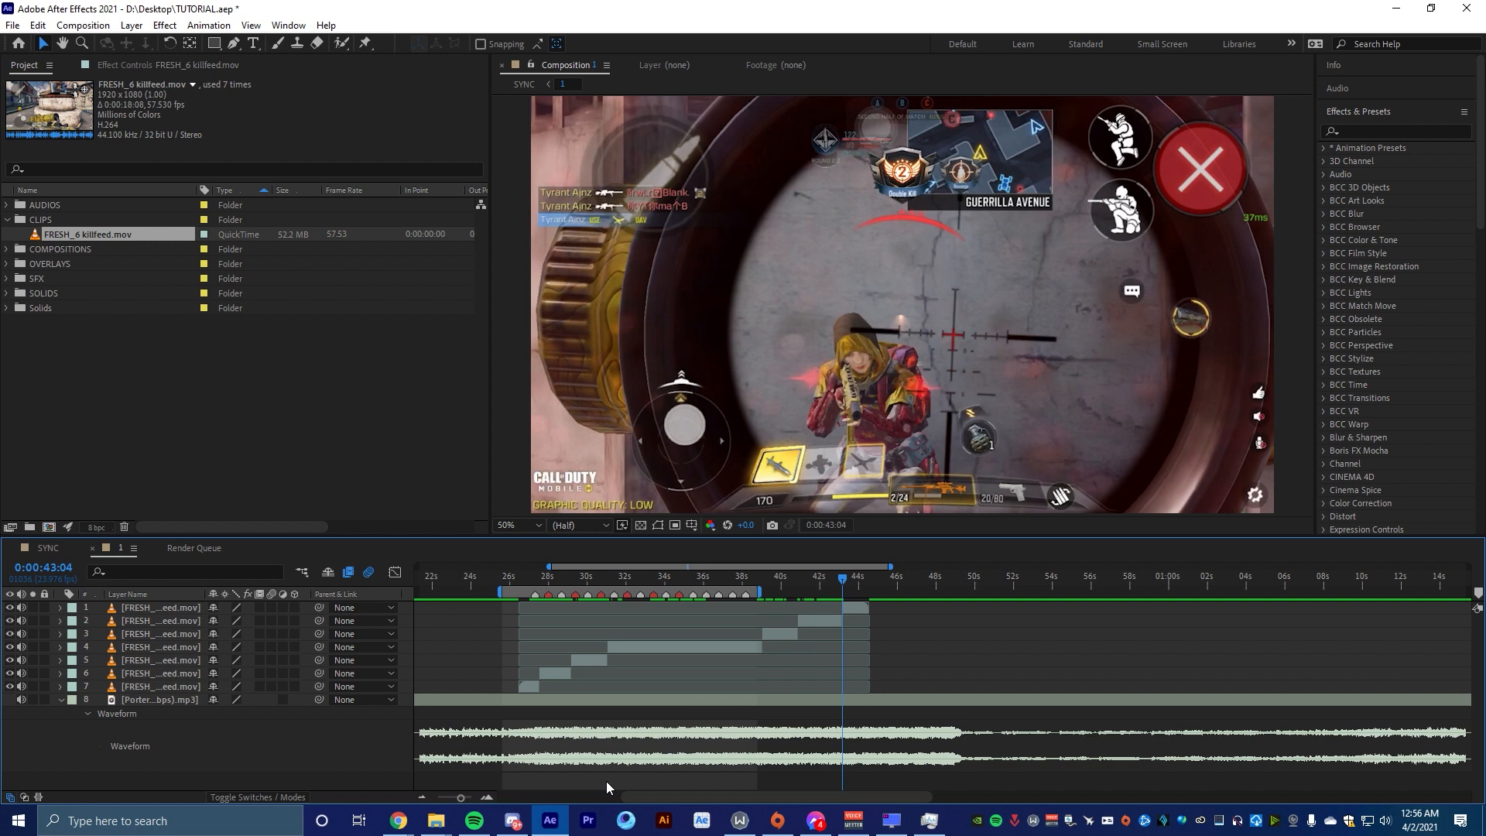
Compare the first beat markers with the first kill cut and check the label colour of the marker at 0:00:28:00
{"action": "scroll", "coordinate": [509, 622], "scroll_direction": "up", "scroll_amount": 2}
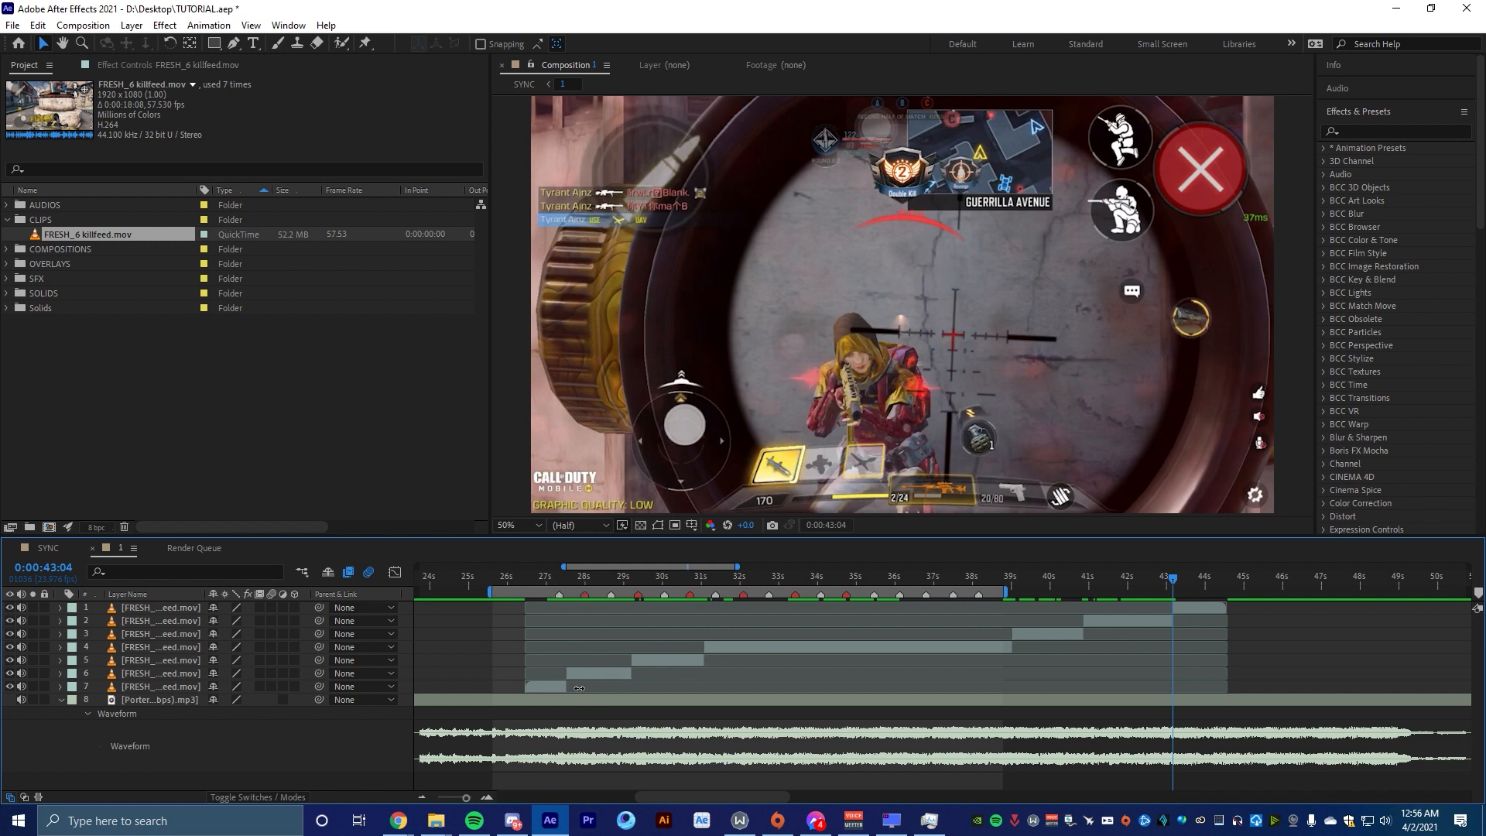
{"action": "scroll", "coordinate": [526, 645], "scroll_direction": "up", "scroll_amount": 3}
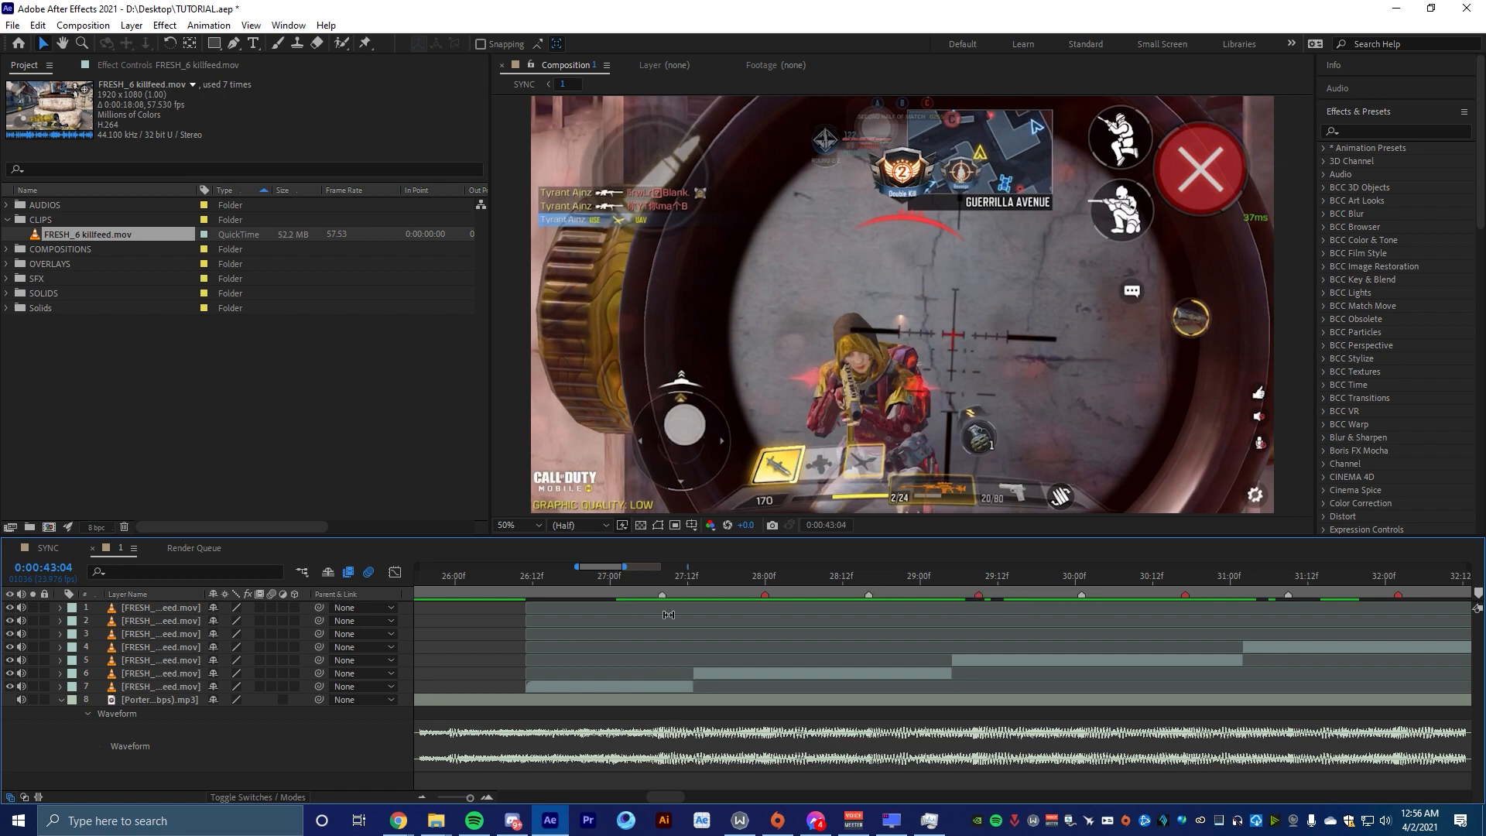
{"action": "mouse_move", "coordinate": [662, 577]}
{"action": "left_mouse_down"}
{"action": "mouse_move", "coordinate": [611, 617]}
{"action": "mouse_move", "coordinate": [662, 642]}
{"action": "left_mouse_up"}
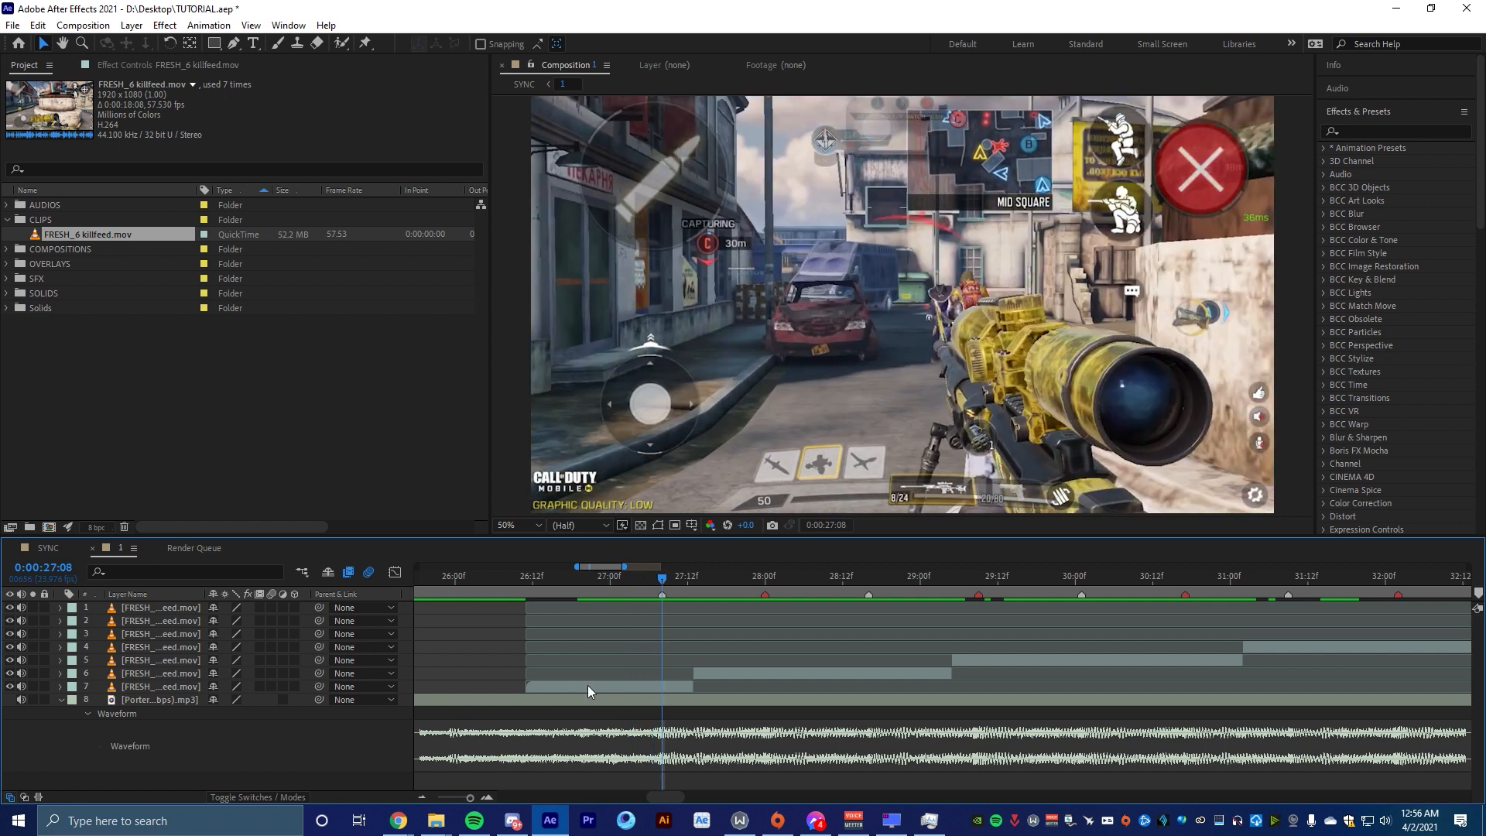
{"action": "left_click", "coordinate": [693, 580]}
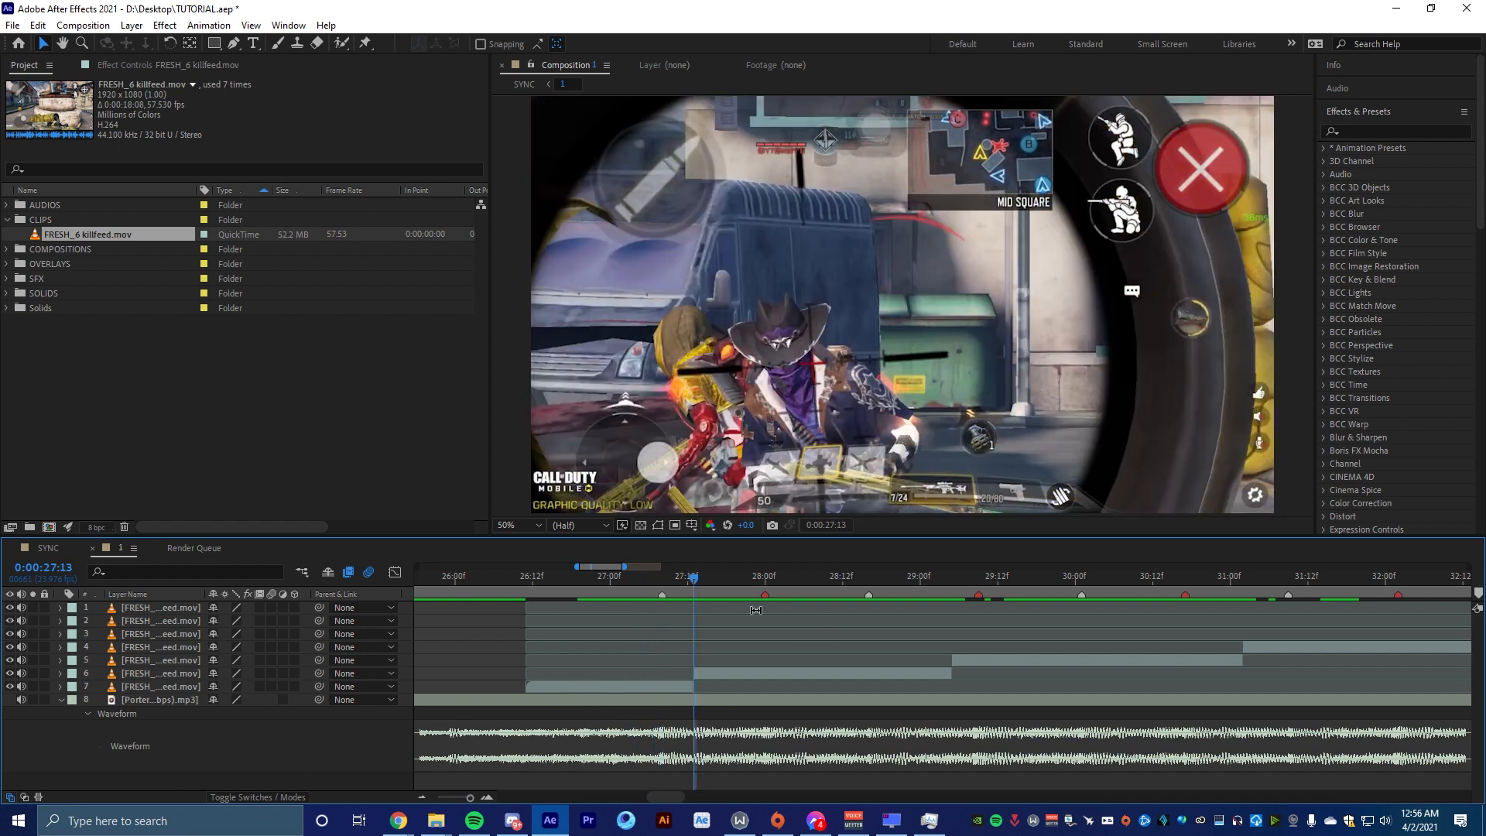
{"action": "left_click_drag", "start_coordinate": [691, 578], "coordinate": [766, 616]}
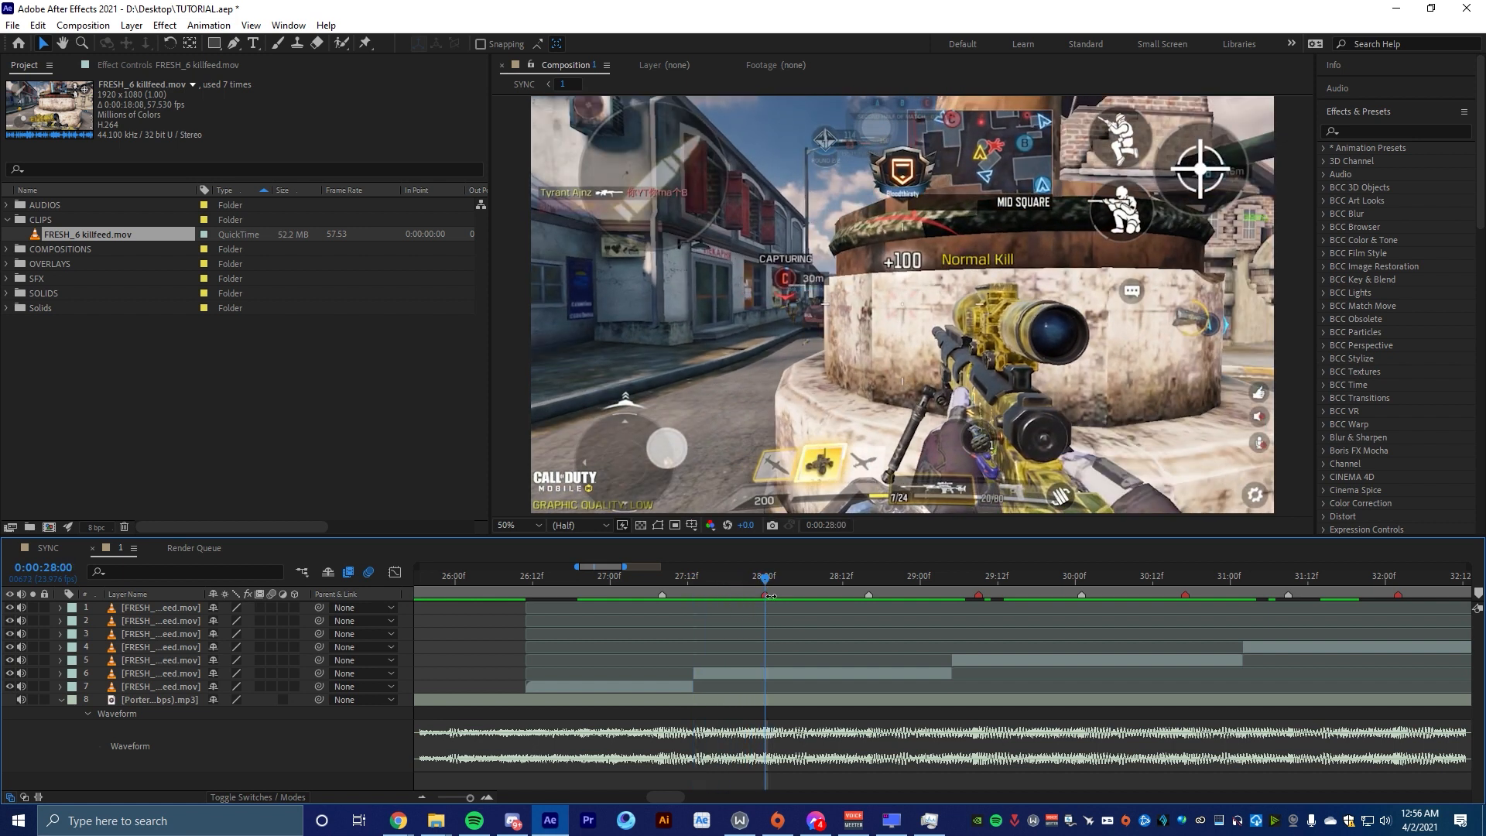
{"action": "double_click", "coordinate": [770, 596]}
{"action": "left_click", "coordinate": [681, 436]}
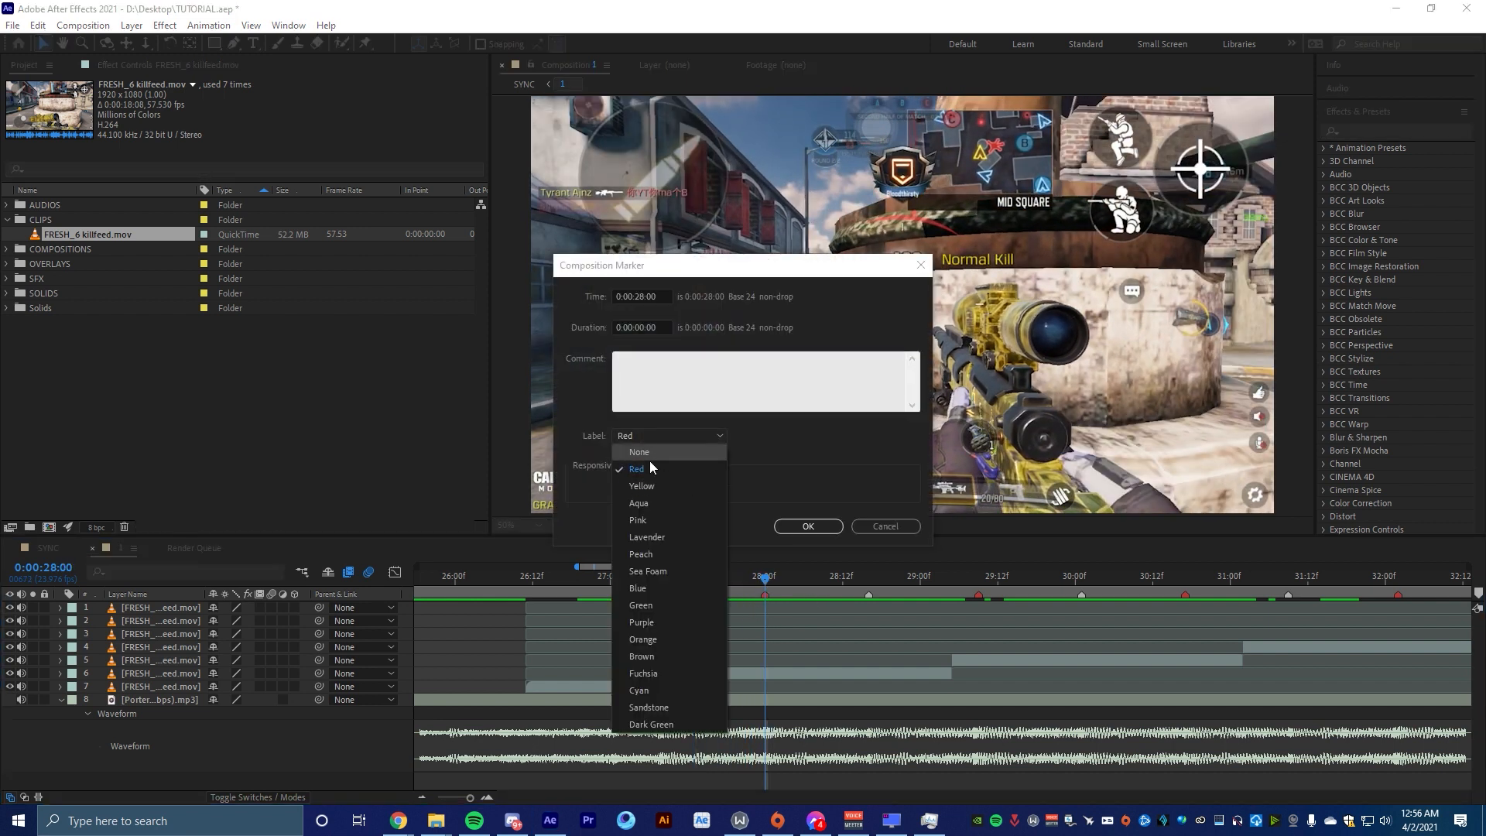
{"action": "left_click", "coordinate": [809, 527]}
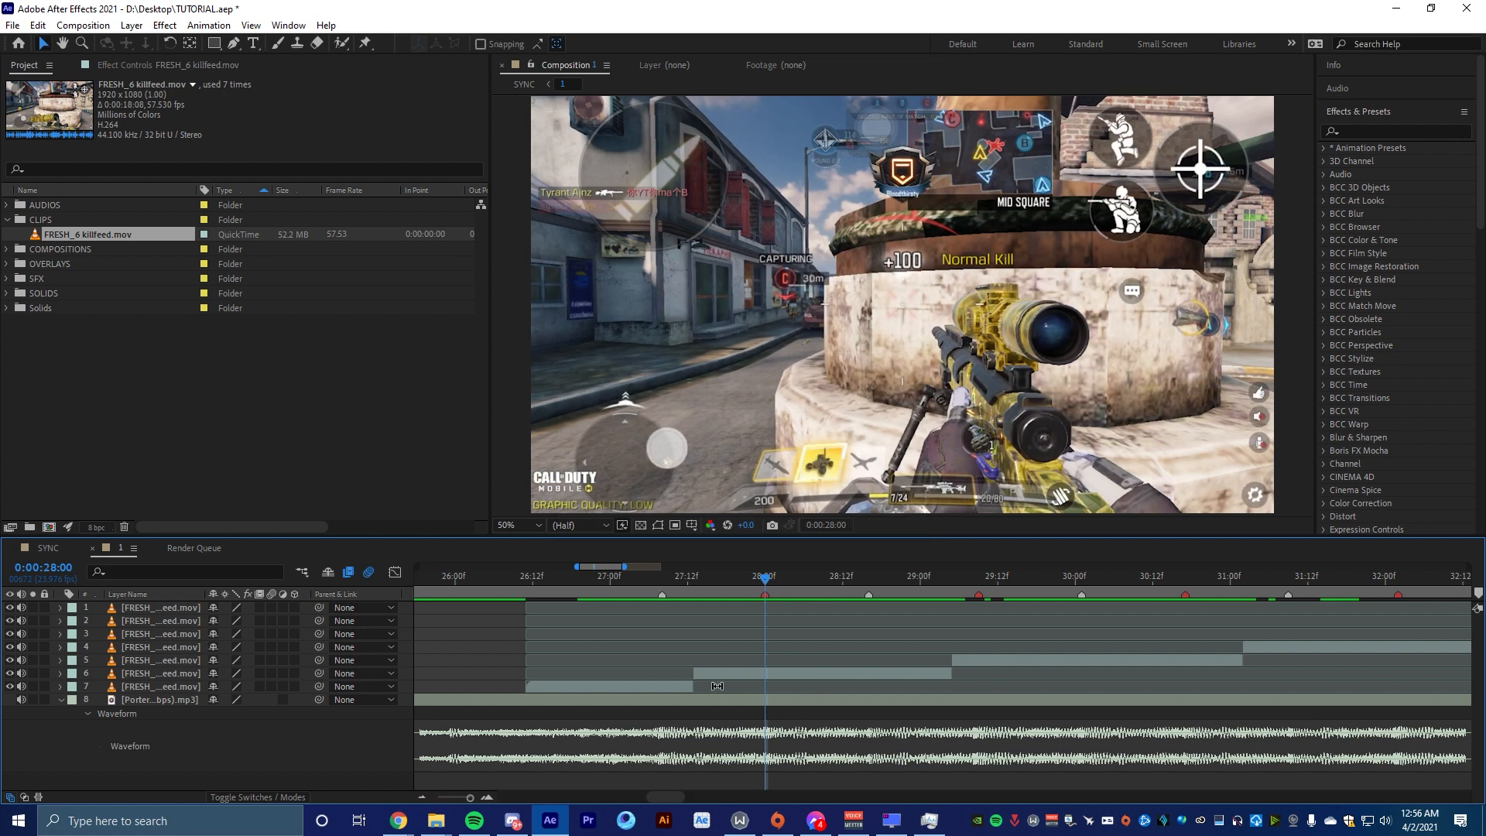
Align the first four clip segments to the red markers, with the first cut at 0:00:28:00 and the fourth segment starting at 0:00:30:17
{"action": "left_click_drag", "start_coordinate": [700, 671], "coordinate": [771, 672]}
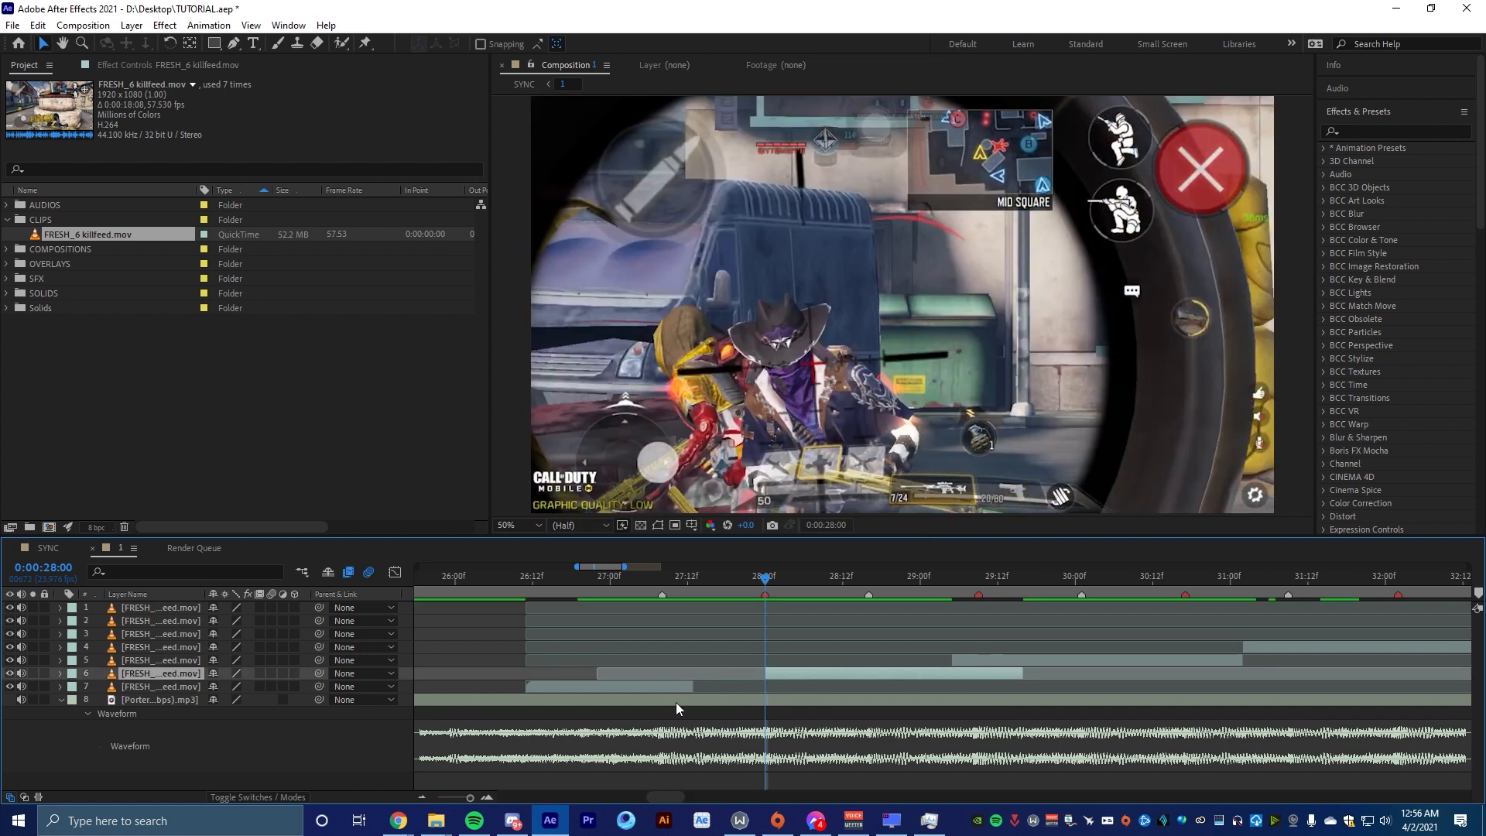
{"action": "left_click_drag", "start_coordinate": [674, 688], "coordinate": [739, 694]}
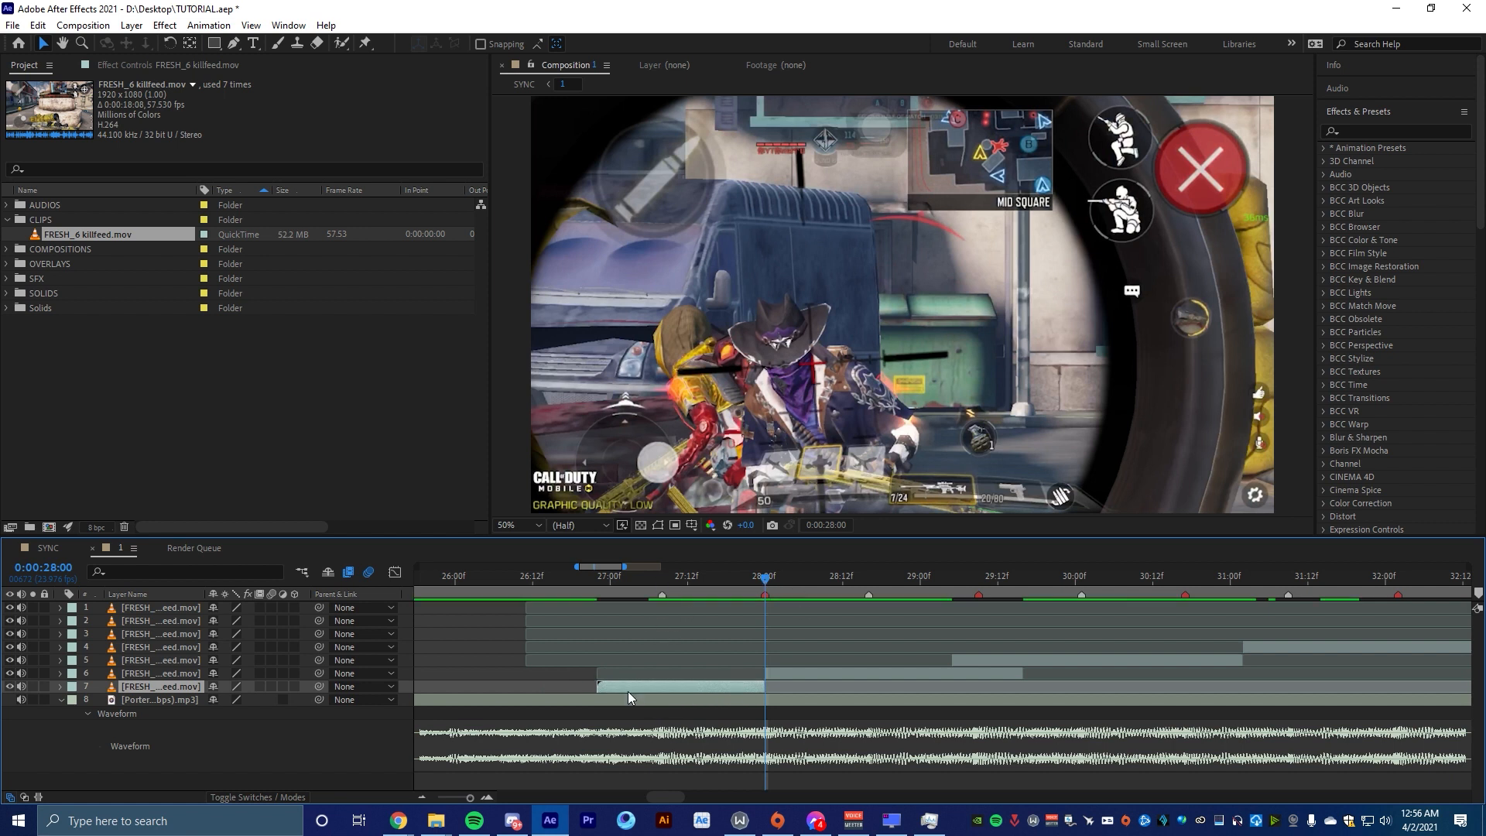
{"action": "left_click_drag", "start_coordinate": [749, 624], "coordinate": [981, 659]}
{"action": "left_click_drag", "start_coordinate": [978, 582], "coordinate": [1198, 649]}
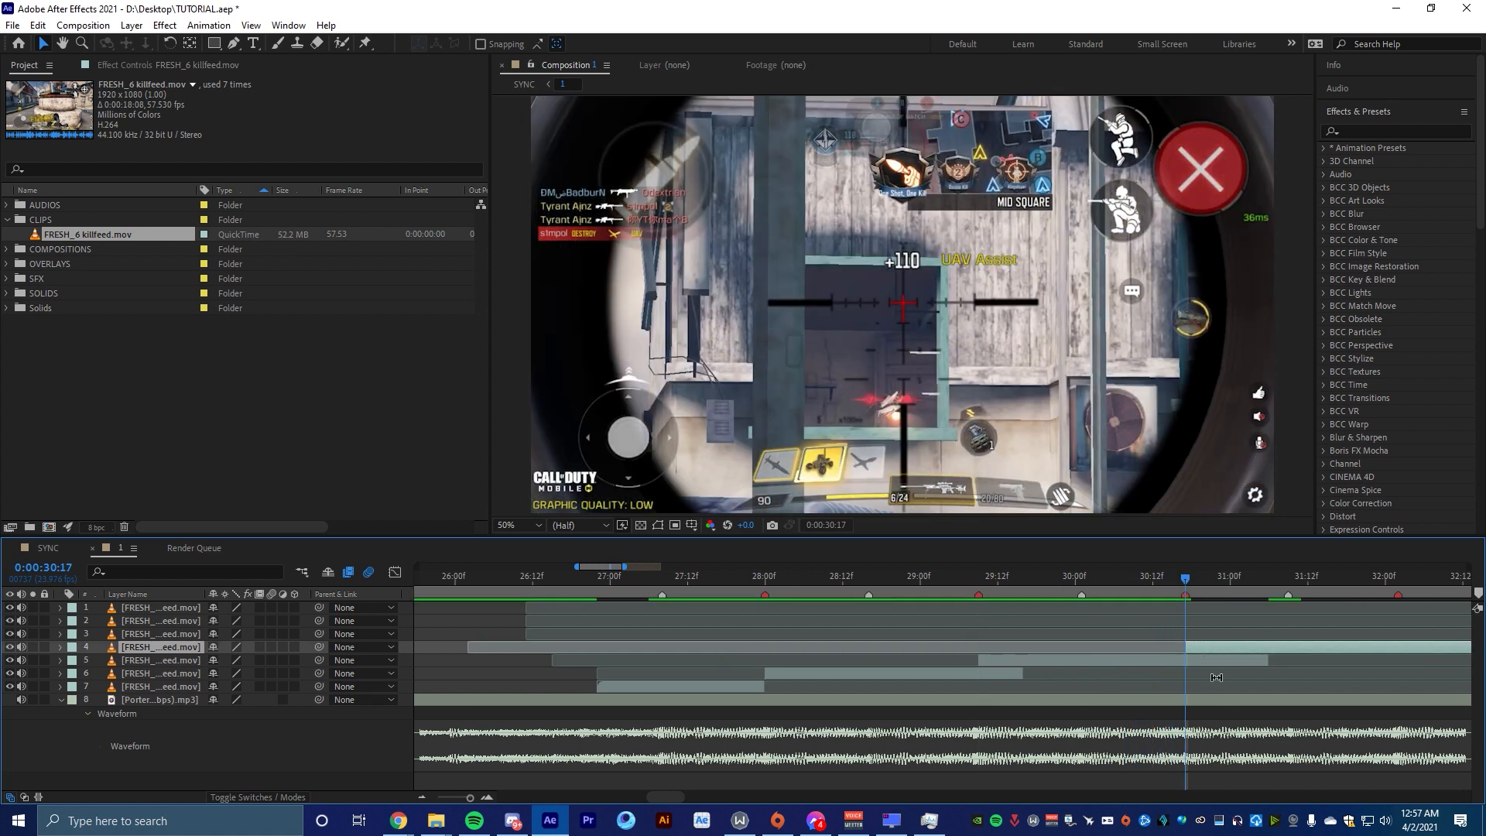
{"action": "left_click", "coordinate": [1212, 674]}
Move the fifth clip segment so it starts at the red marker at 0:00:32:02
{"action": "key", "text": "minus"}
{"action": "key", "text": "minus"}
{"action": "key", "text": "minus"}
{"action": "key", "text": "equal"}
{"action": "key", "text": "equal"}
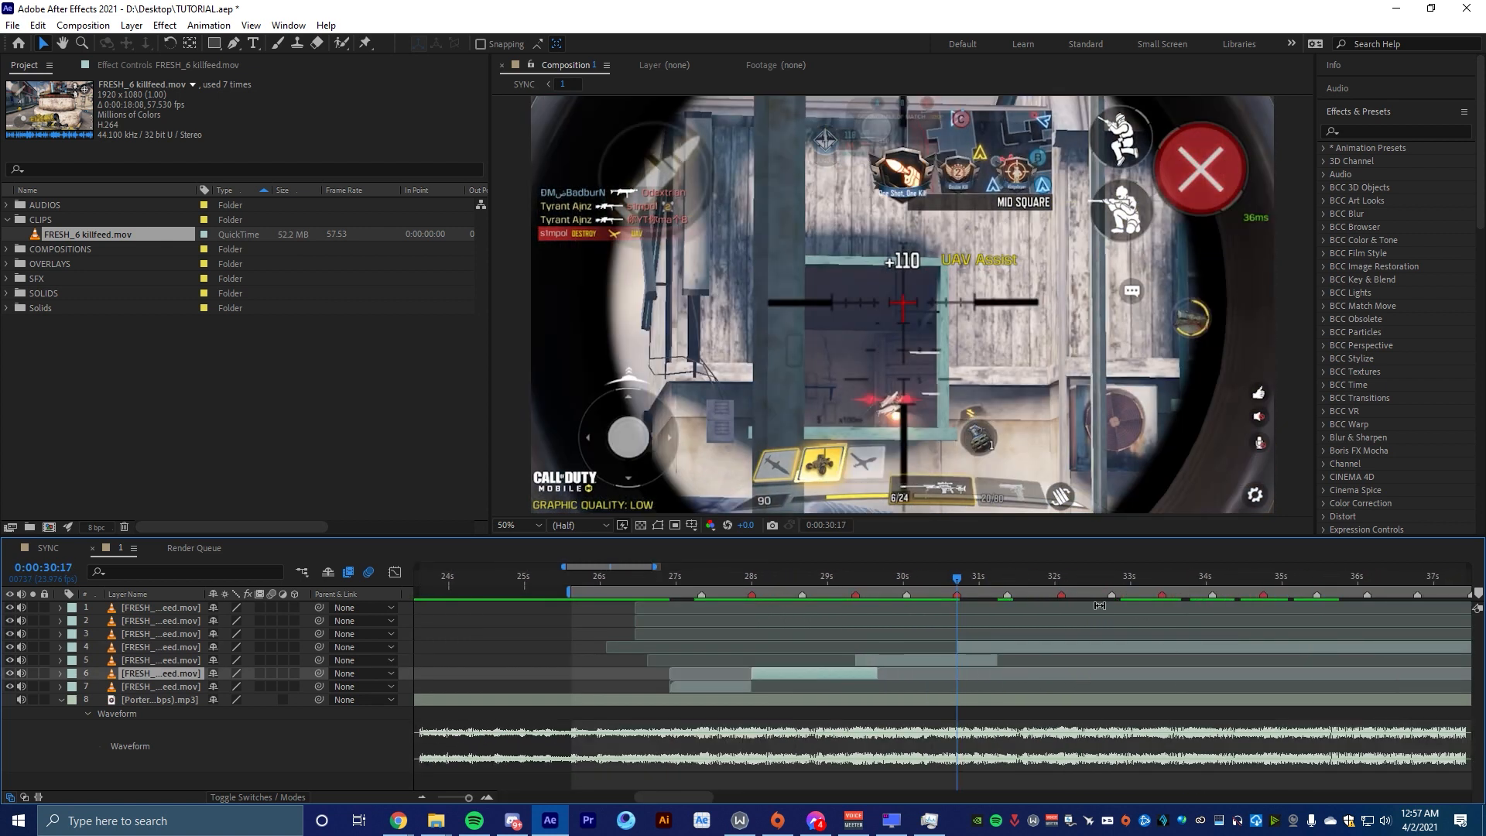
{"action": "left_click_drag", "start_coordinate": [954, 580], "coordinate": [1057, 637]}
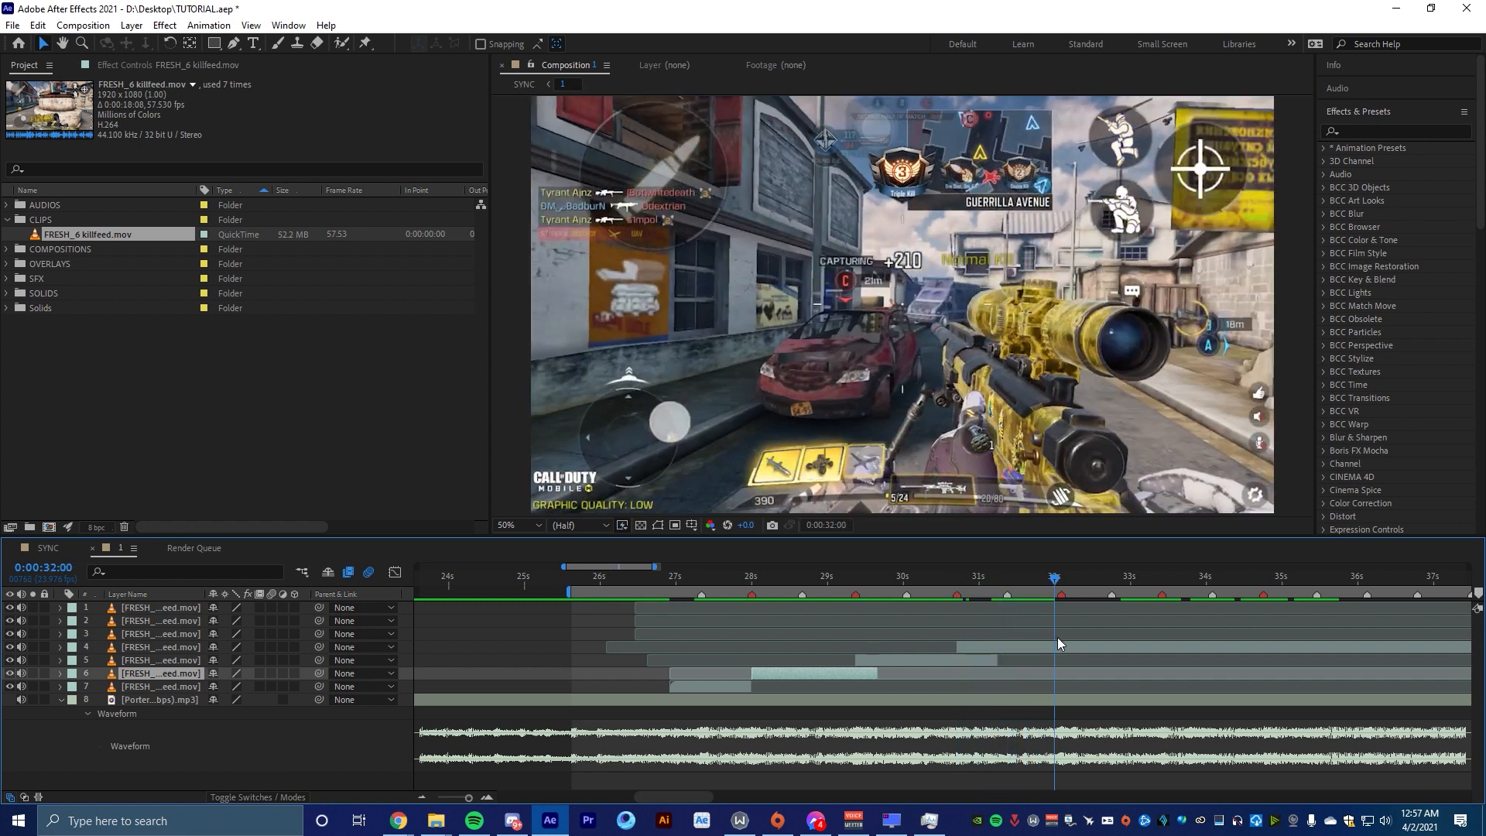
{"action": "key", "text": "minus"}
{"action": "key", "text": "minus"}
{"action": "key", "text": "equal"}
{"action": "key", "text": "equal"}
{"action": "left_click_drag", "start_coordinate": [1219, 635], "coordinate": [636, 641]}
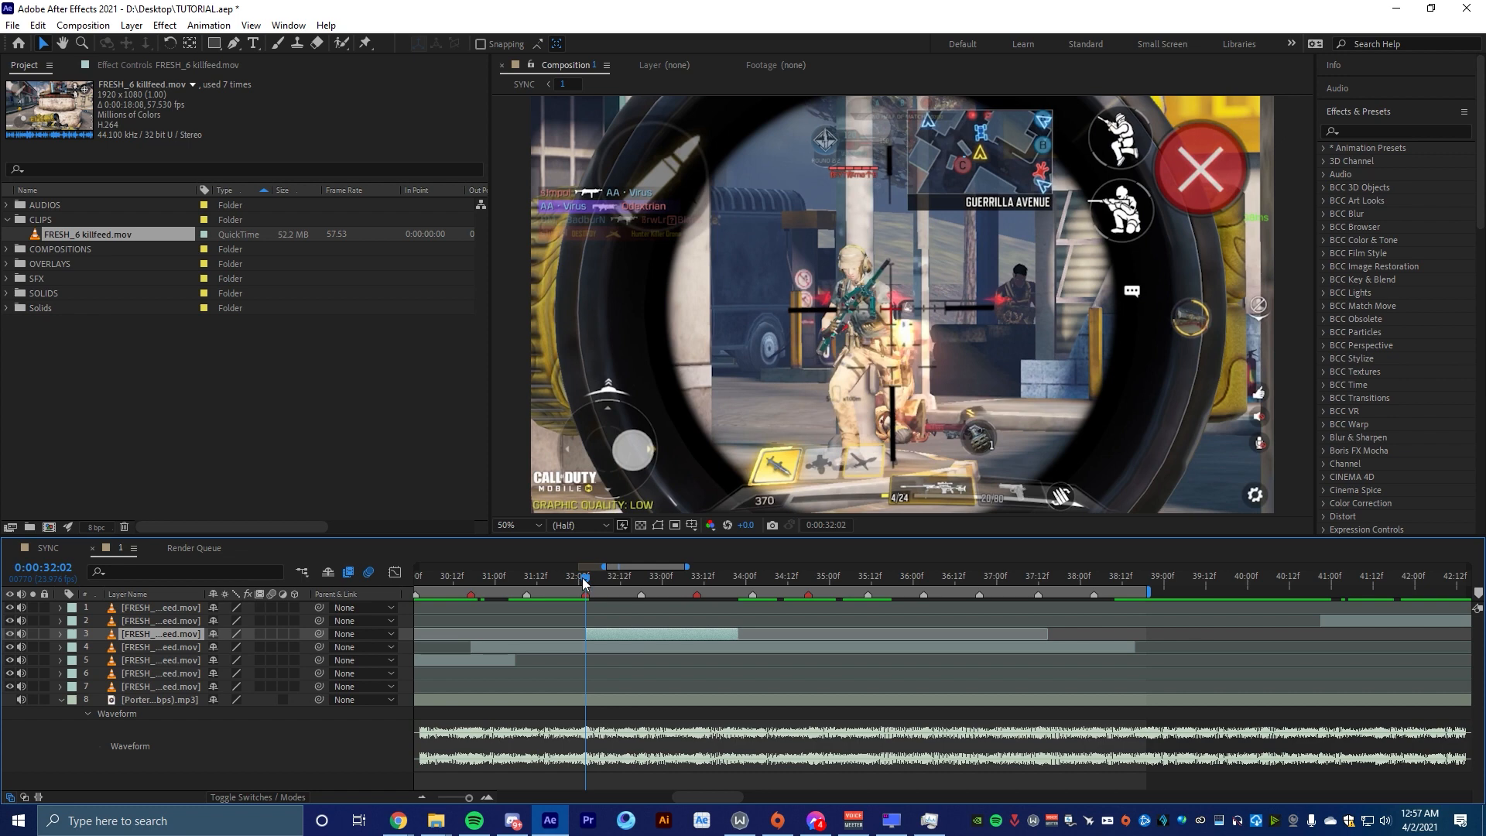
Move the sixth segment to the next red marker and the last segment to start at 0:00:34:18
{"action": "left_click_drag", "start_coordinate": [583, 577], "coordinate": [698, 661]}
{"action": "mouse_move", "coordinate": [1346, 620]}
{"action": "left_mouse_down"}
{"action": "mouse_move", "coordinate": [721, 623]}
{"action": "mouse_move", "coordinate": [697, 580]}
{"action": "mouse_move", "coordinate": [743, 616]}
{"action": "mouse_move", "coordinate": [806, 632]}
{"action": "left_mouse_up"}
{"action": "scroll", "coordinate": [1137, 652], "scroll_direction": "down", "scroll_amount": 3}
{"action": "left_click_drag", "start_coordinate": [1235, 611], "coordinate": [1060, 611]}
{"action": "scroll", "coordinate": [1089, 667], "scroll_direction": "up", "scroll_amount": 2}
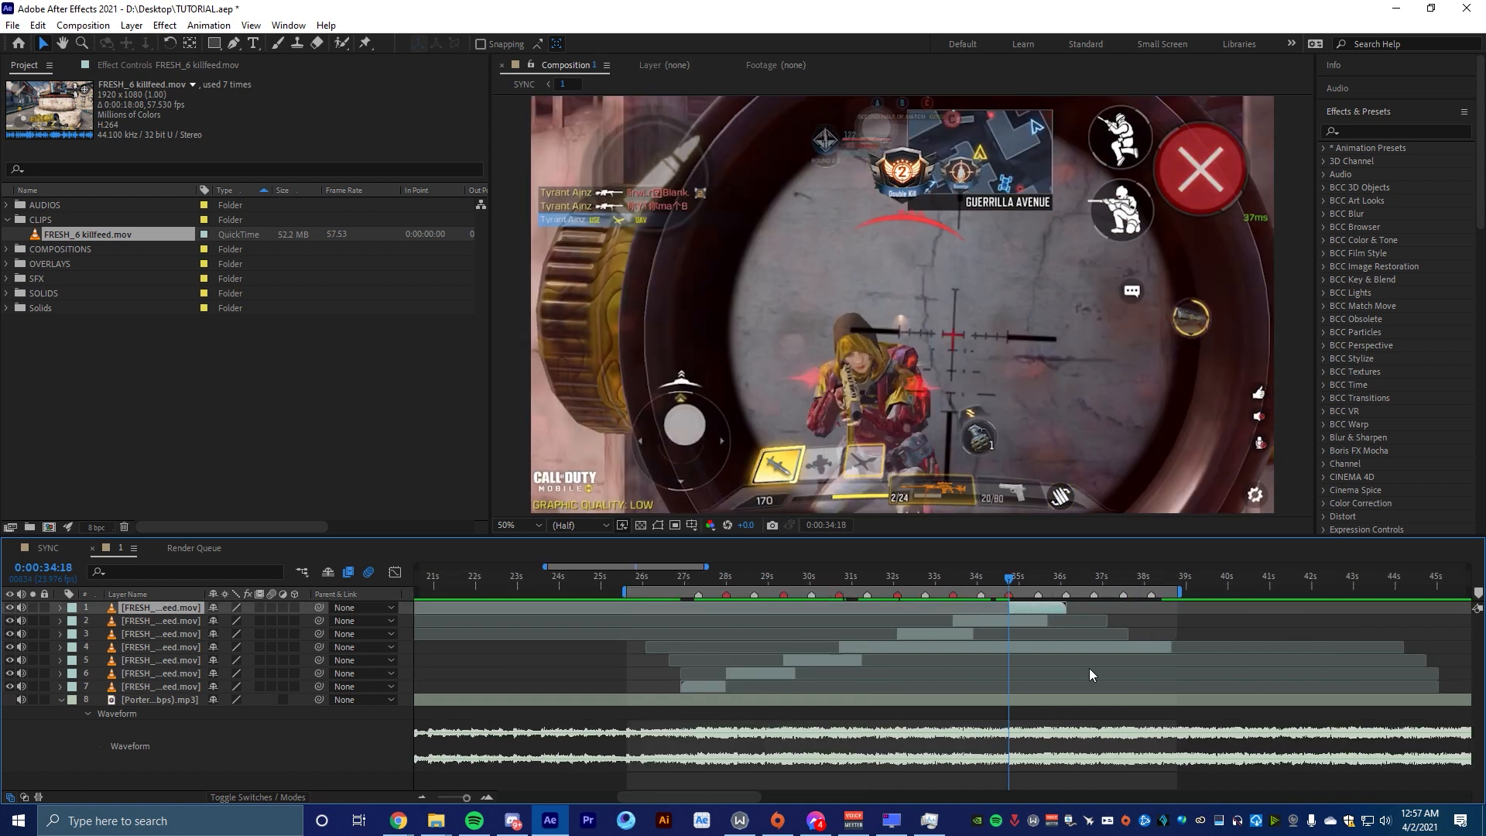
End the work area at 0:00:36:16 and preview the synced segments from 0:00:25:17
{"action": "scroll", "coordinate": [667, 657], "scroll_direction": "down", "scroll_amount": 3}
{"action": "scroll", "coordinate": [589, 613], "scroll_direction": "up", "scroll_amount": 2}
{"action": "left_click", "coordinate": [710, 579]}
{"action": "scroll", "coordinate": [792, 701], "scroll_direction": "up", "scroll_amount": 1}
{"action": "scroll", "coordinate": [792, 701], "scroll_direction": "down", "scroll_amount": 2}
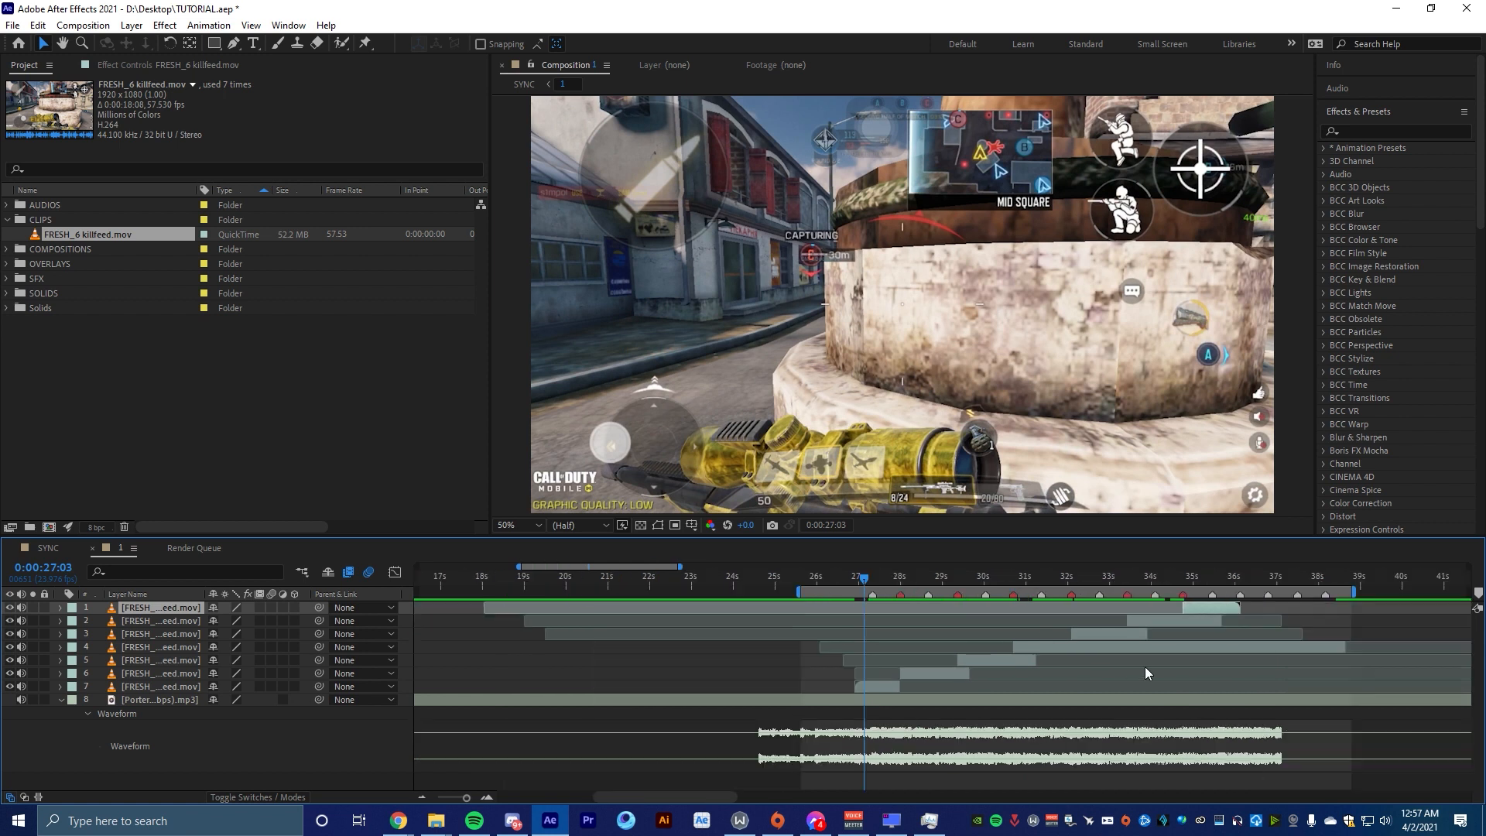
{"action": "left_click", "coordinate": [1262, 579]}
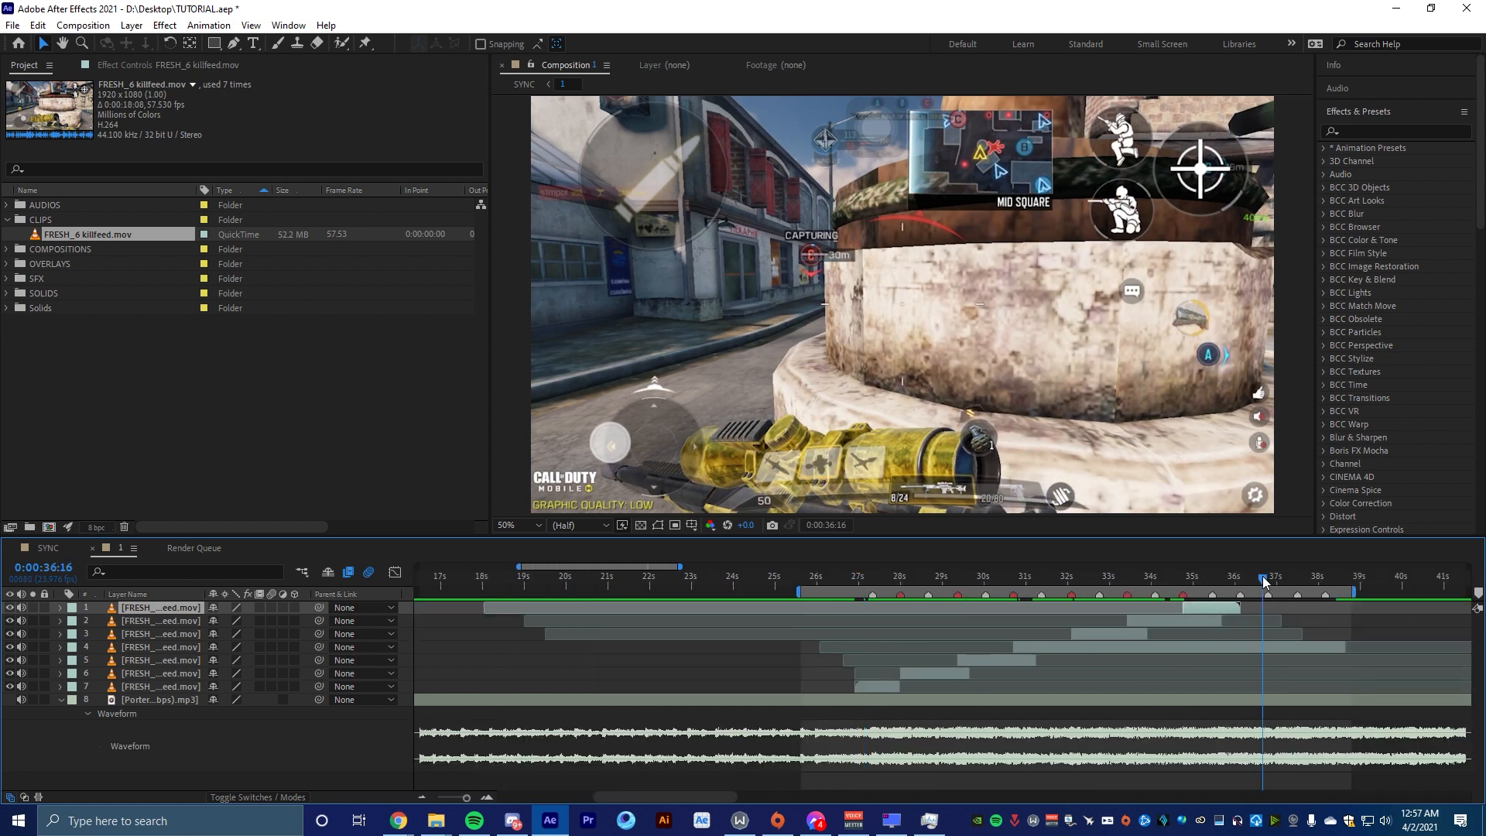
{"action": "left_click", "coordinate": [805, 579]}
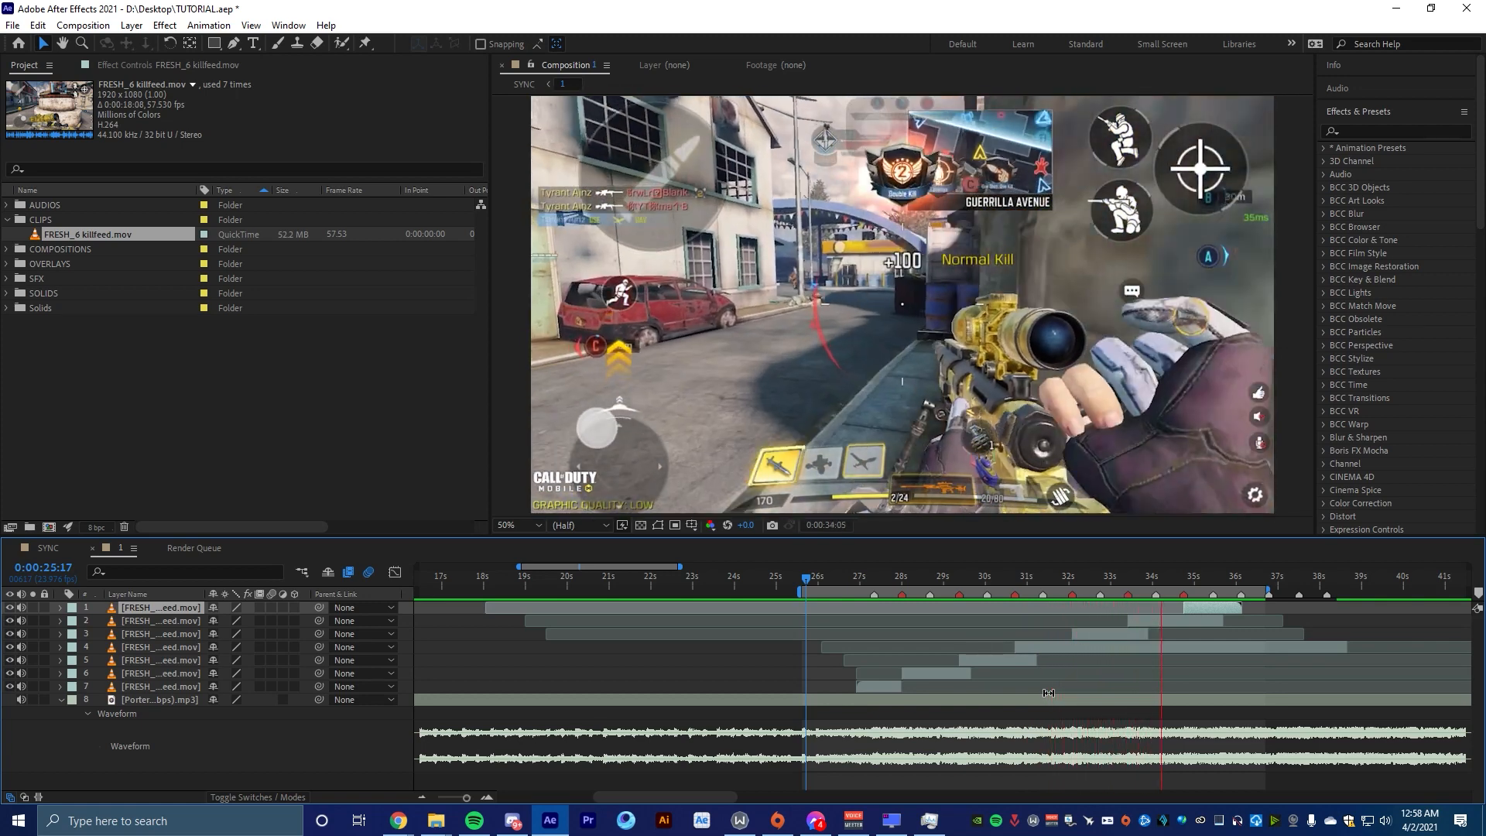
{"action": "left_click", "coordinate": [854, 578]}
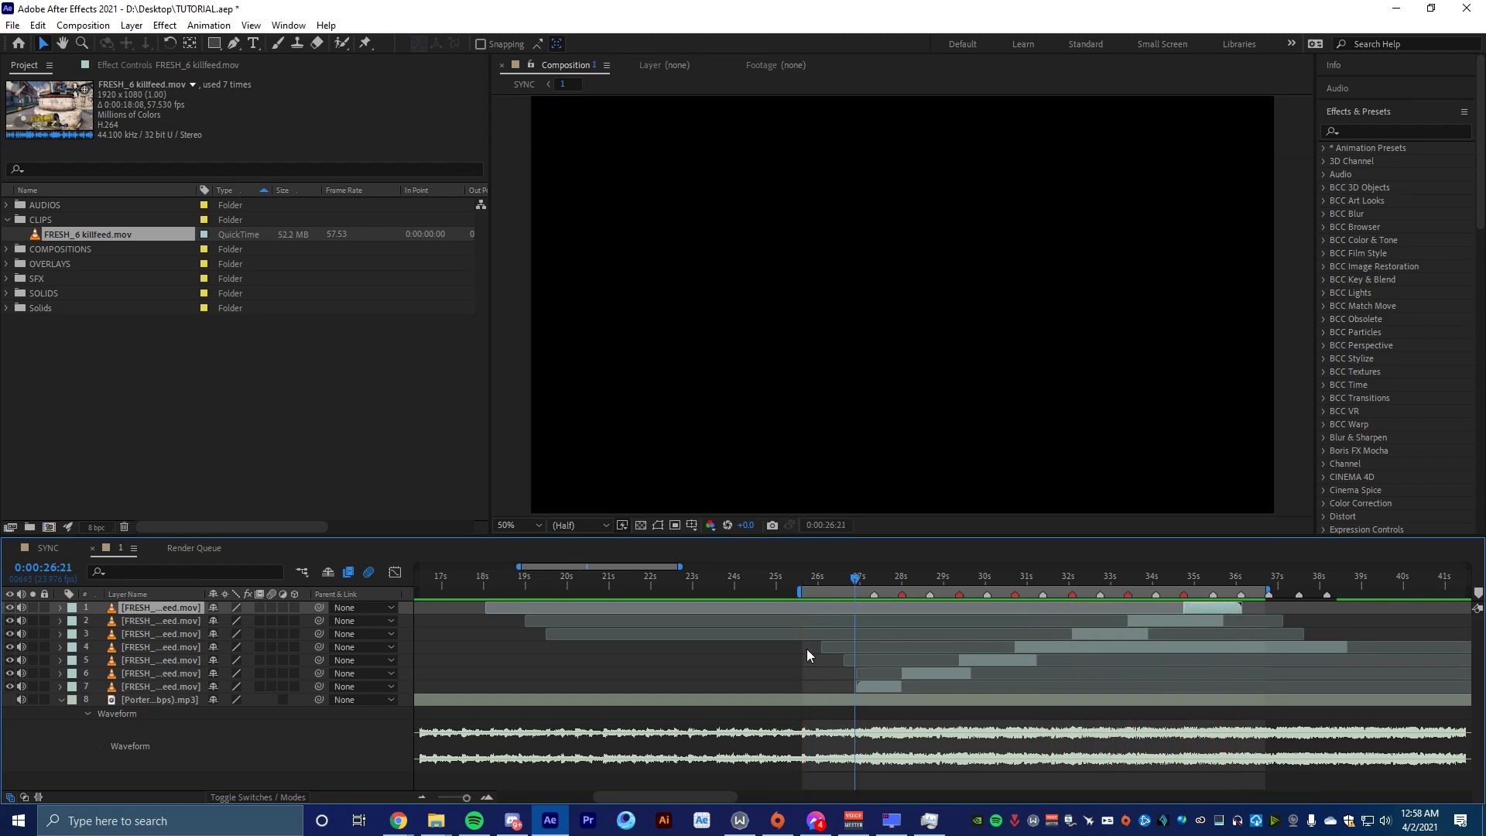
Mute the audio of all seven gameplay clip layers, leaving only the song audible
{"action": "left_click", "coordinate": [25, 608]}
{"action": "left_click", "coordinate": [26, 620]}
{"action": "left_click", "coordinate": [26, 634]}
{"action": "left_click", "coordinate": [24, 648]}
{"action": "left_click", "coordinate": [24, 660]}
{"action": "left_click", "coordinate": [24, 673]}
{"action": "left_click", "coordinate": [24, 687]}
{"action": "left_click", "coordinate": [975, 636]}
{"action": "left_click", "coordinate": [1092, 687]}
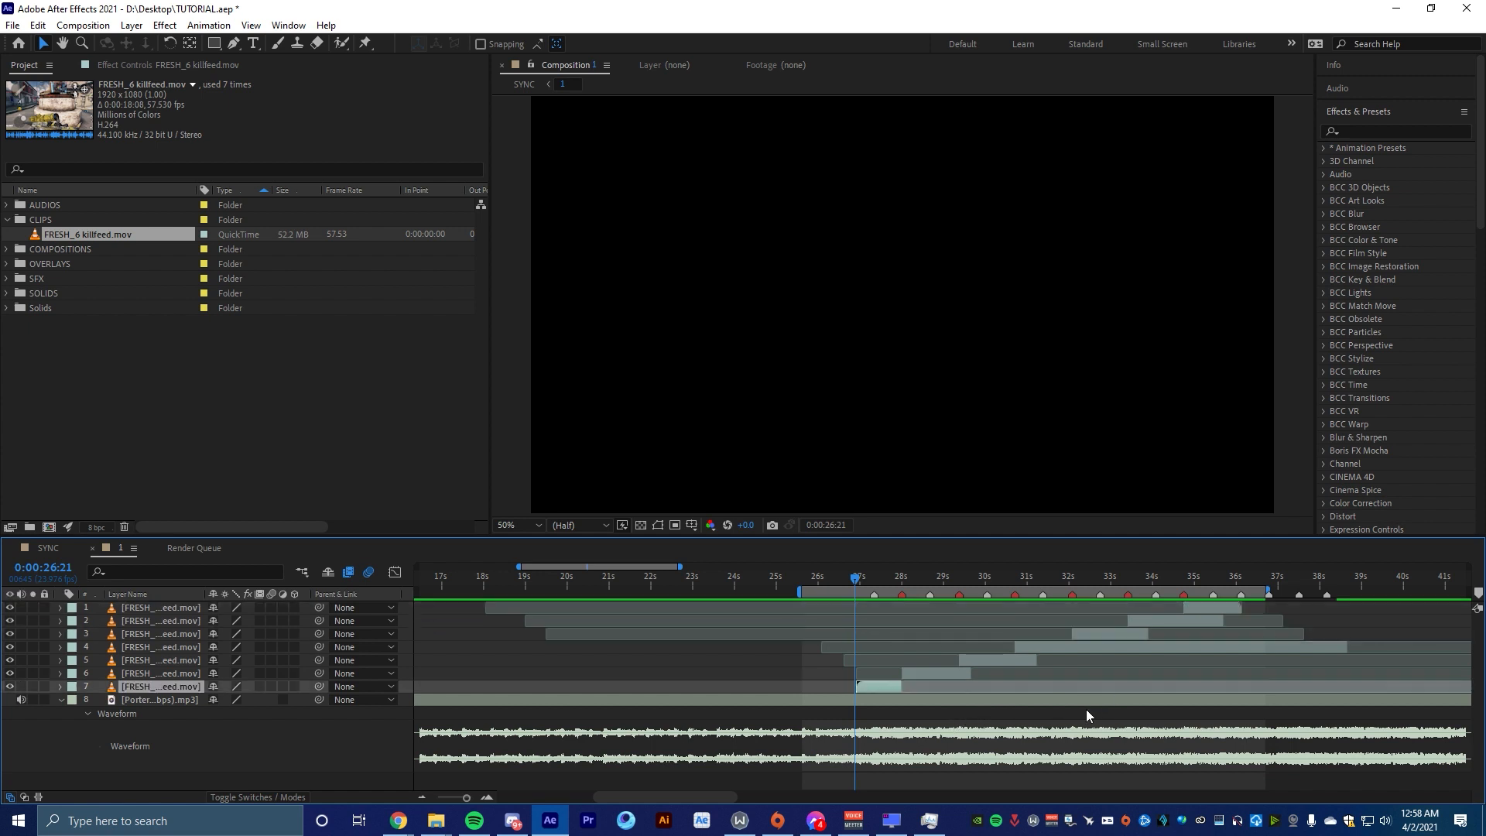
Play back the first clip segment against the song and set the playhead to the marker at 0:00:27:08
{"action": "scroll", "coordinate": [1091, 710], "scroll_direction": "up", "scroll_amount": 4}
{"action": "left_click_drag", "start_coordinate": [611, 582], "coordinate": [633, 581]}
{"action": "key", "text": "space"}
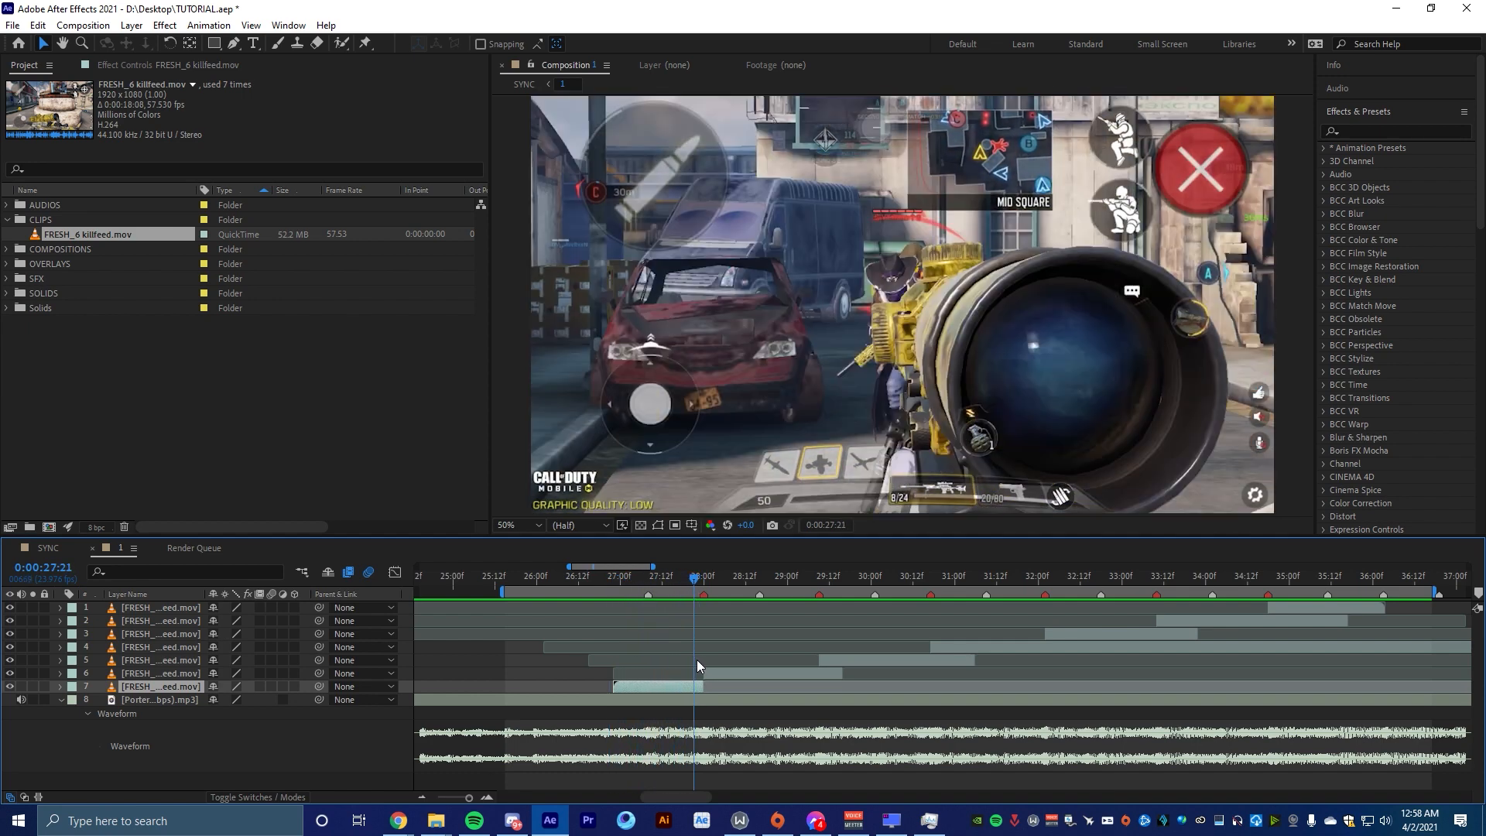
{"action": "scroll", "coordinate": [977, 664], "scroll_direction": "down", "scroll_amount": 4}
{"action": "left_click", "coordinate": [722, 582]}
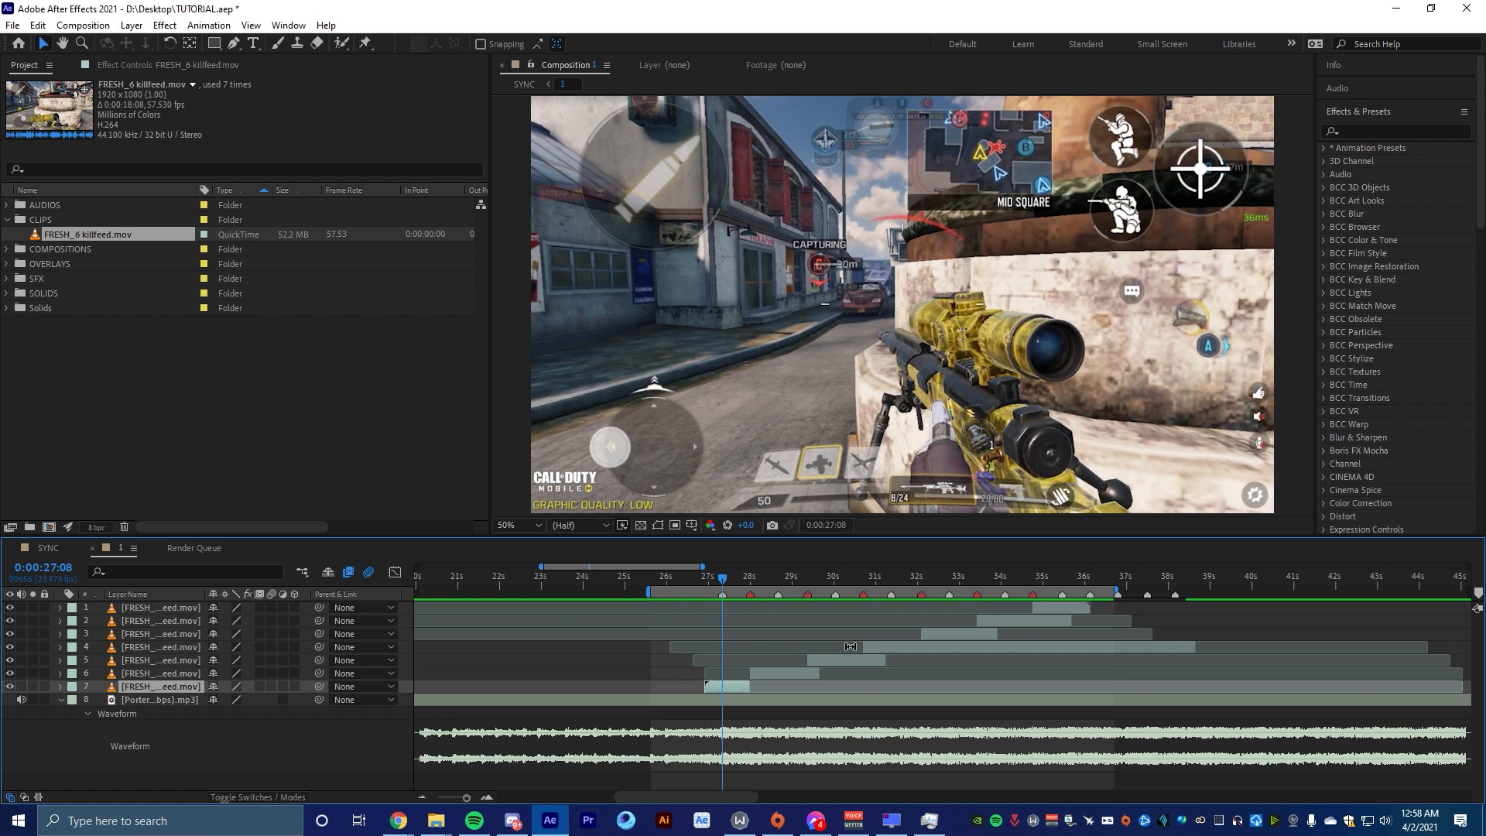
{"action": "scroll", "coordinate": [760, 646], "scroll_direction": "up", "scroll_amount": 3}
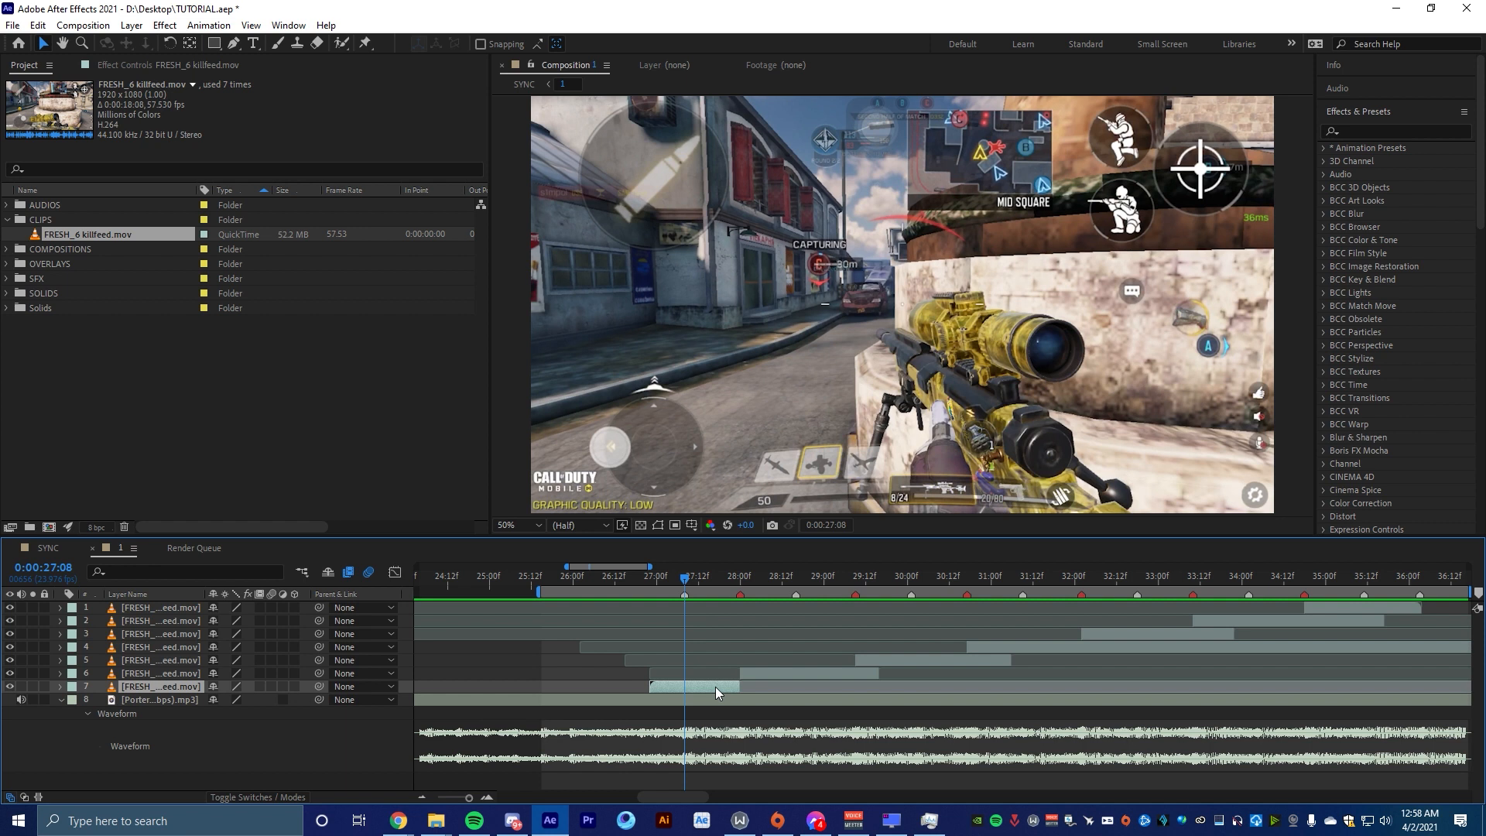
{"action": "key", "text": "ctrl+space"}
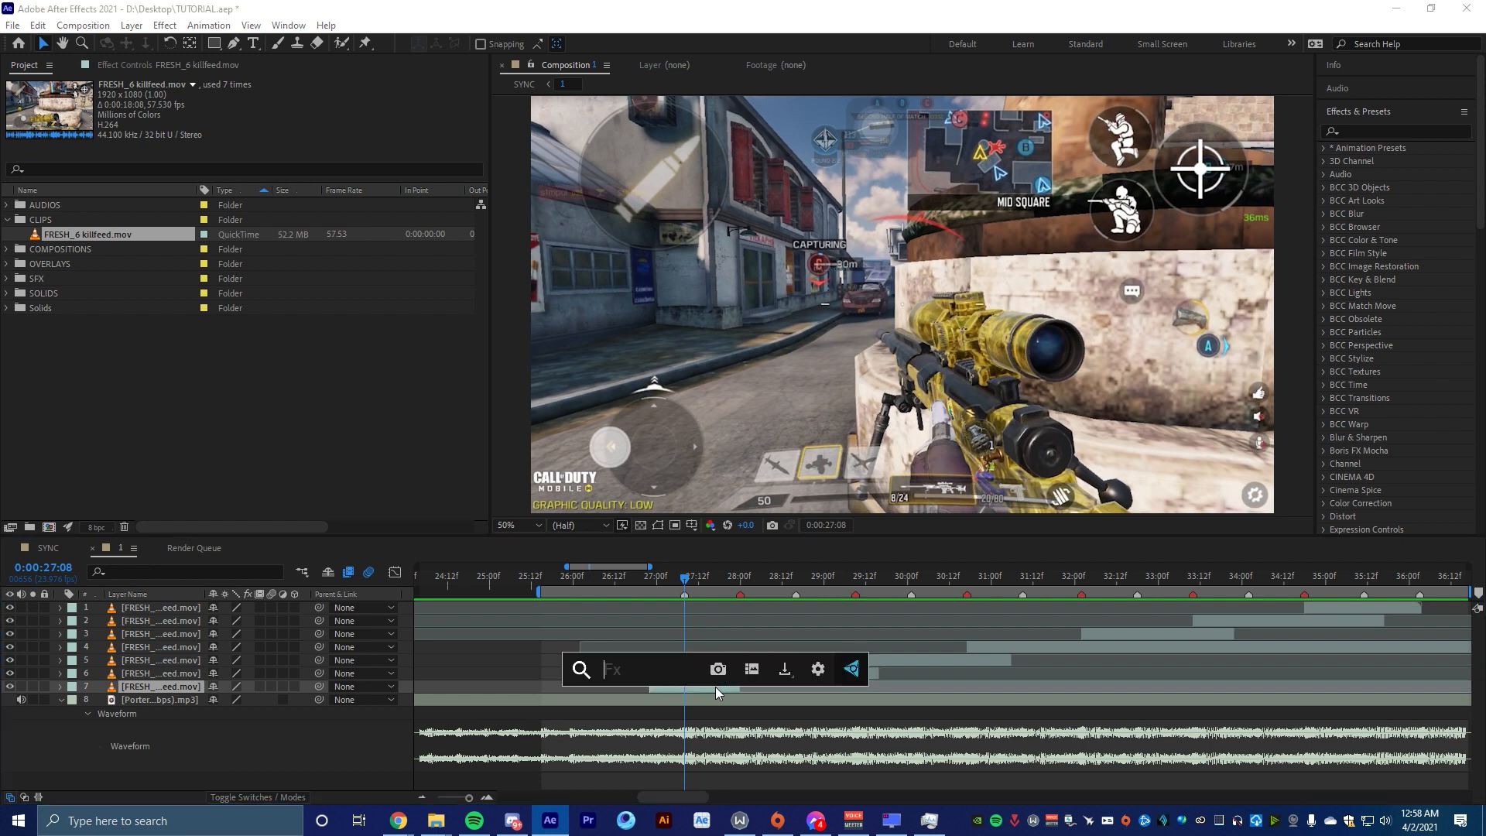
{"action": "left_click", "coordinate": [712, 693]}
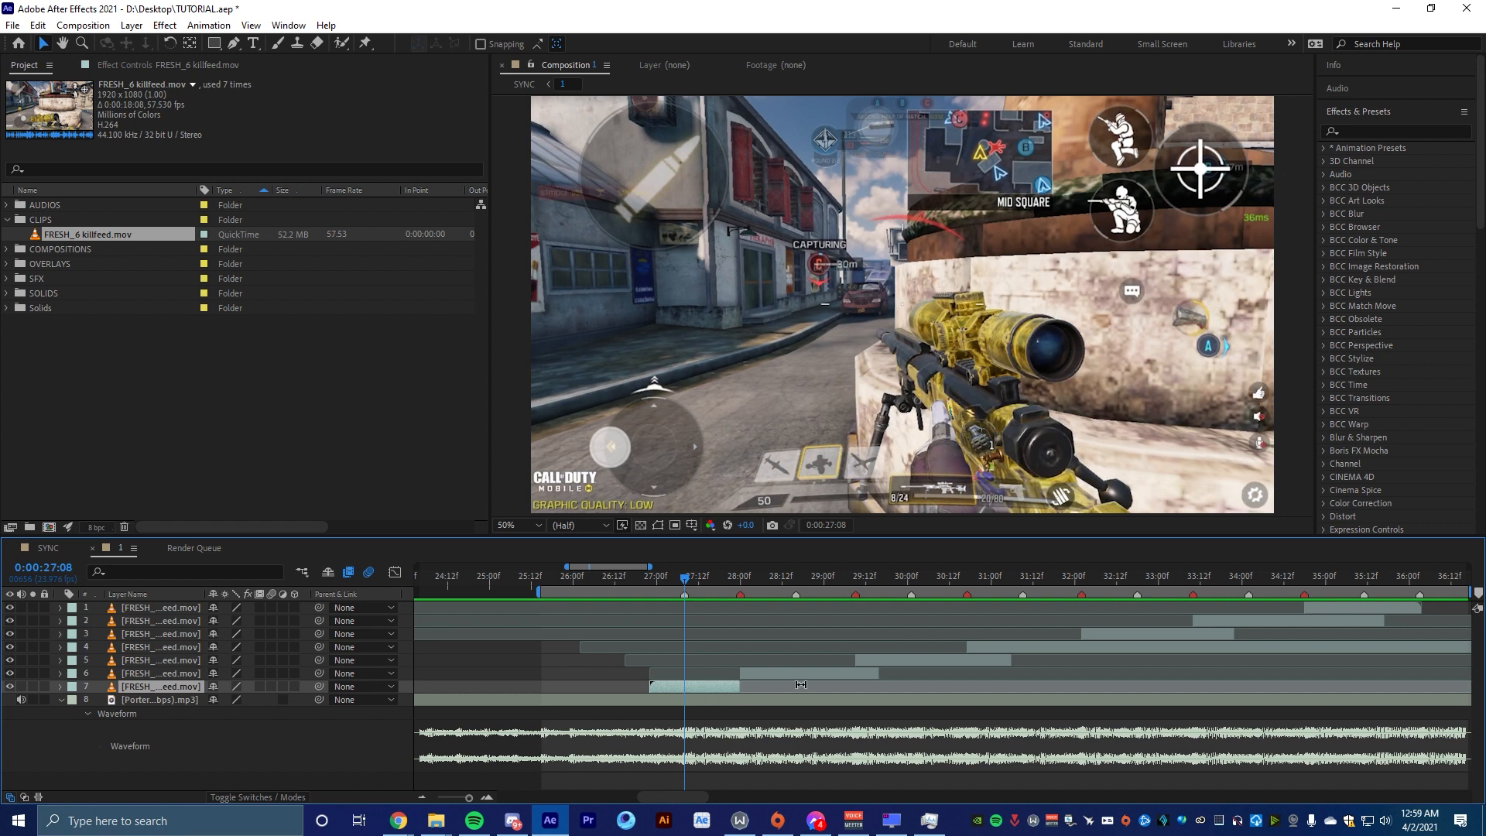
{"action": "left_click", "coordinate": [918, 684]}
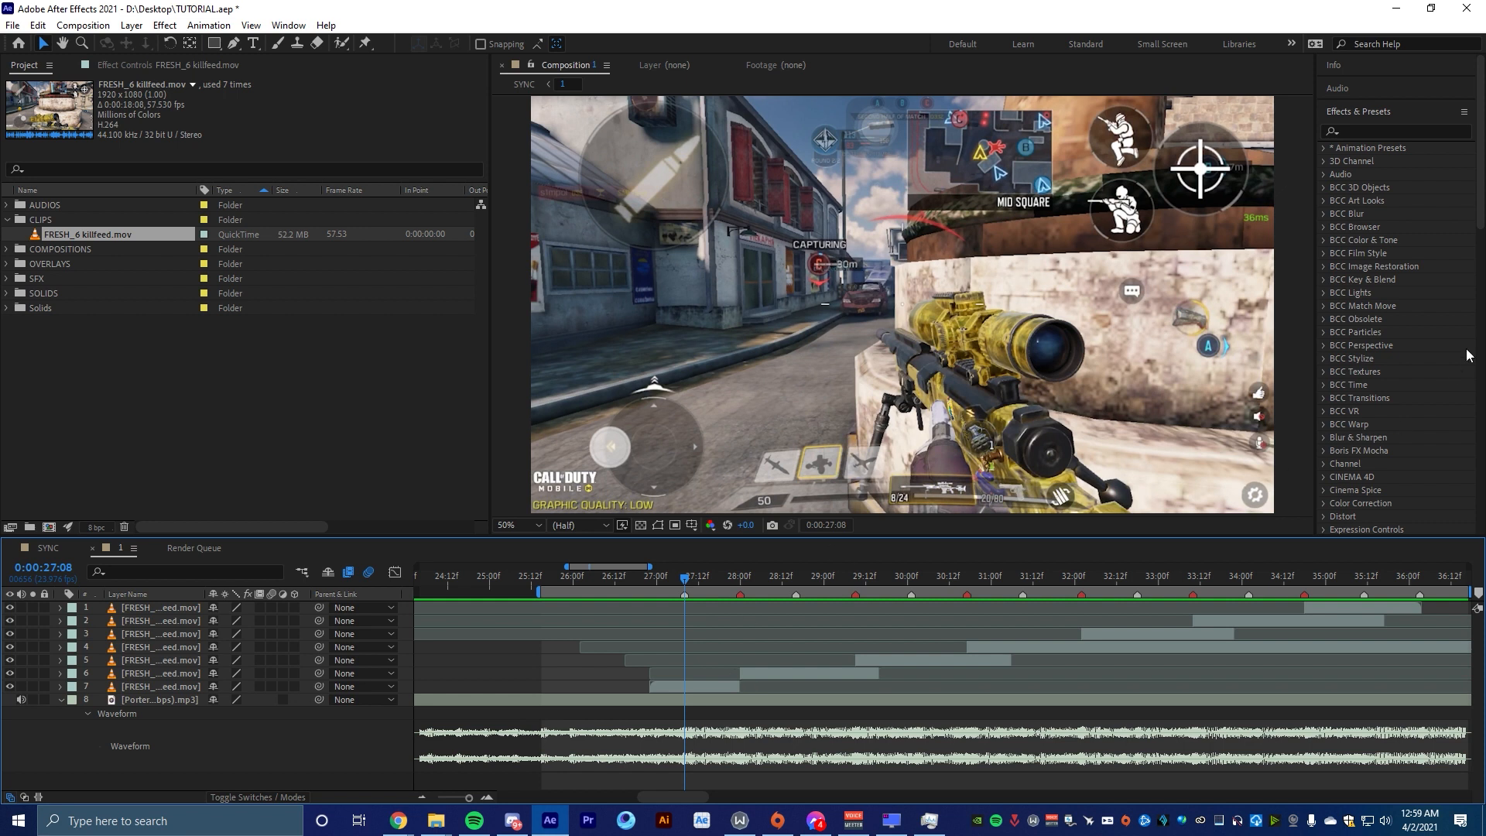
Search the effects and presets for twixtor
{"action": "scroll", "coordinate": [1449, 387], "scroll_direction": "down", "scroll_amount": 8}
{"action": "scroll", "coordinate": [1447, 384], "scroll_direction": "up", "scroll_amount": 8}
{"action": "left_click", "coordinate": [1390, 133]}
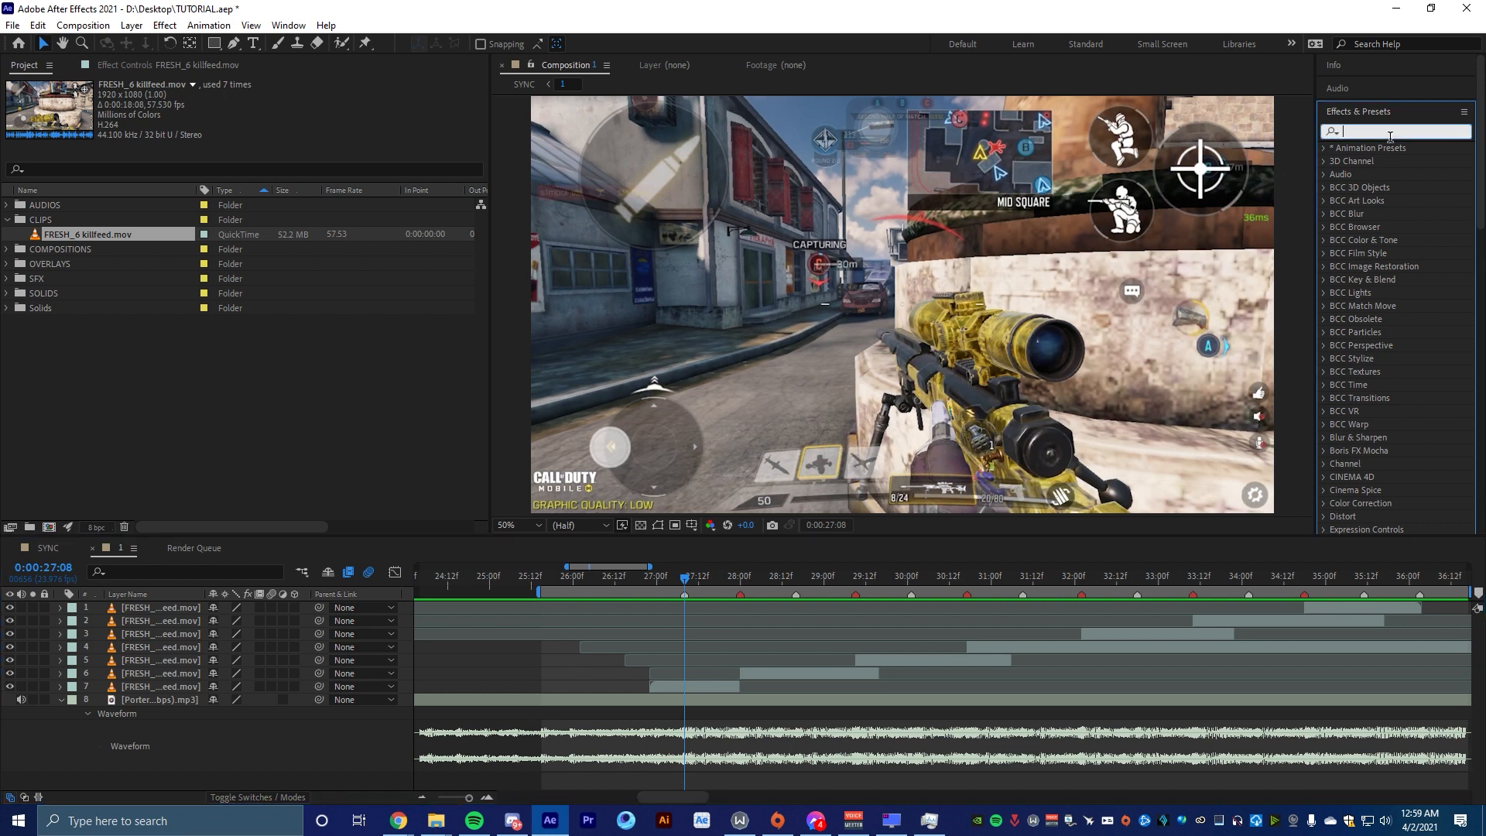
{"action": "type", "text": "twixtor"}
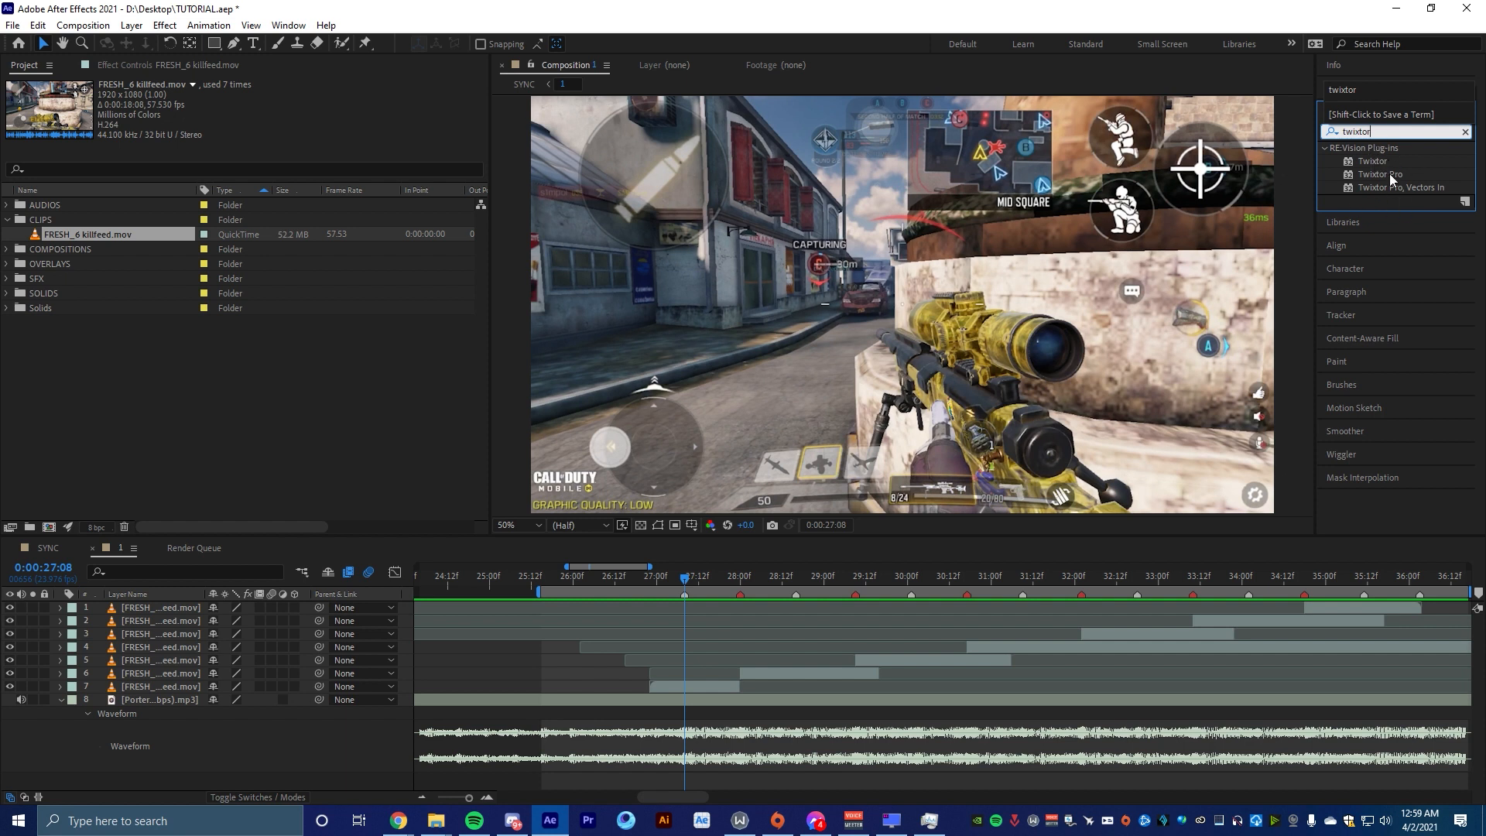
Apply Twixtor Pro to the first clip segment, disable In FPS is Out FPS and set the input frame rate to 59.94
{"action": "left_click_drag", "start_coordinate": [1376, 175], "coordinate": [727, 684]}
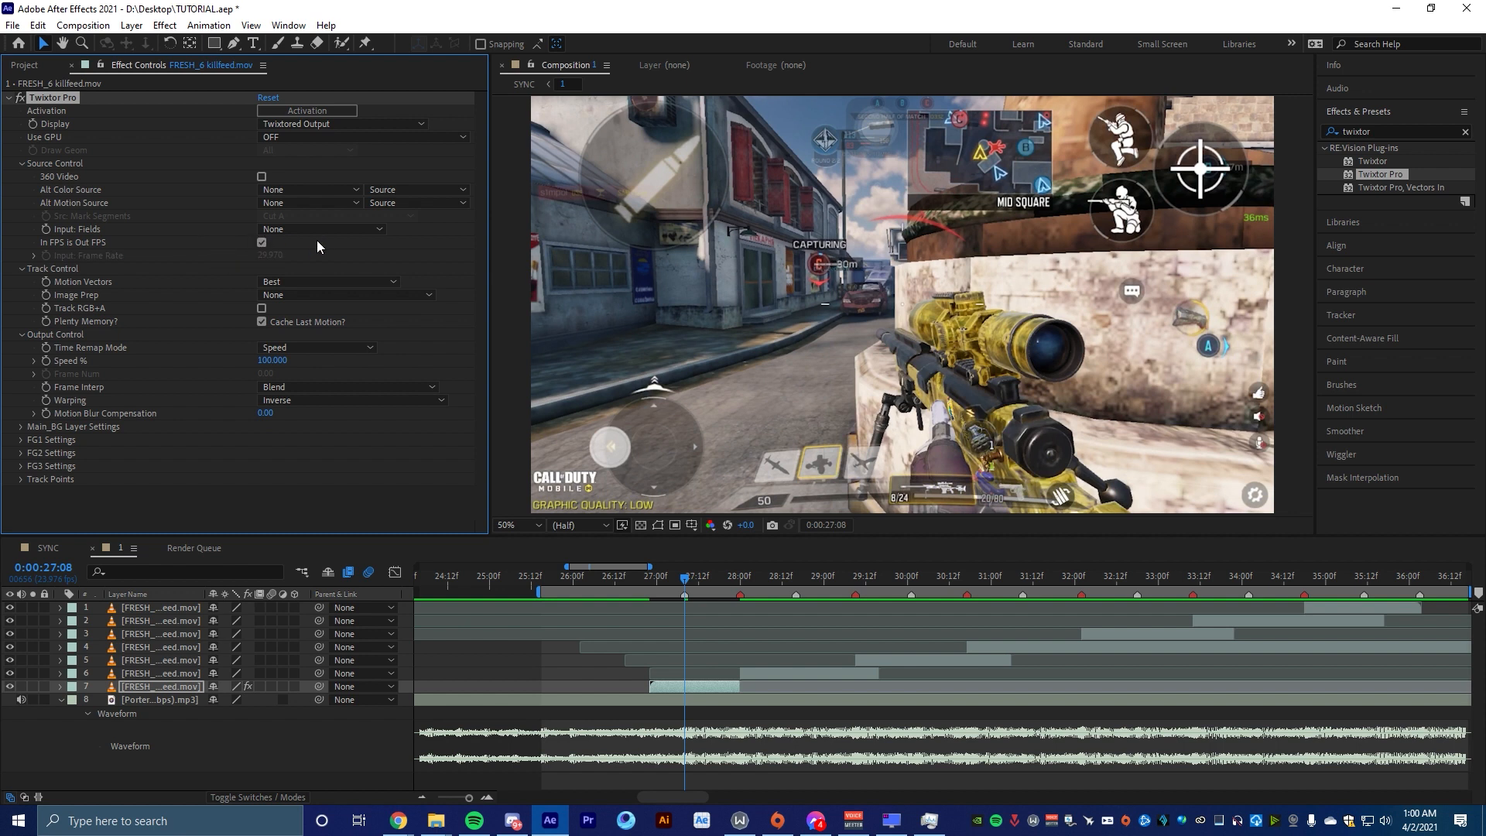
{"action": "left_click", "coordinate": [232, 235]}
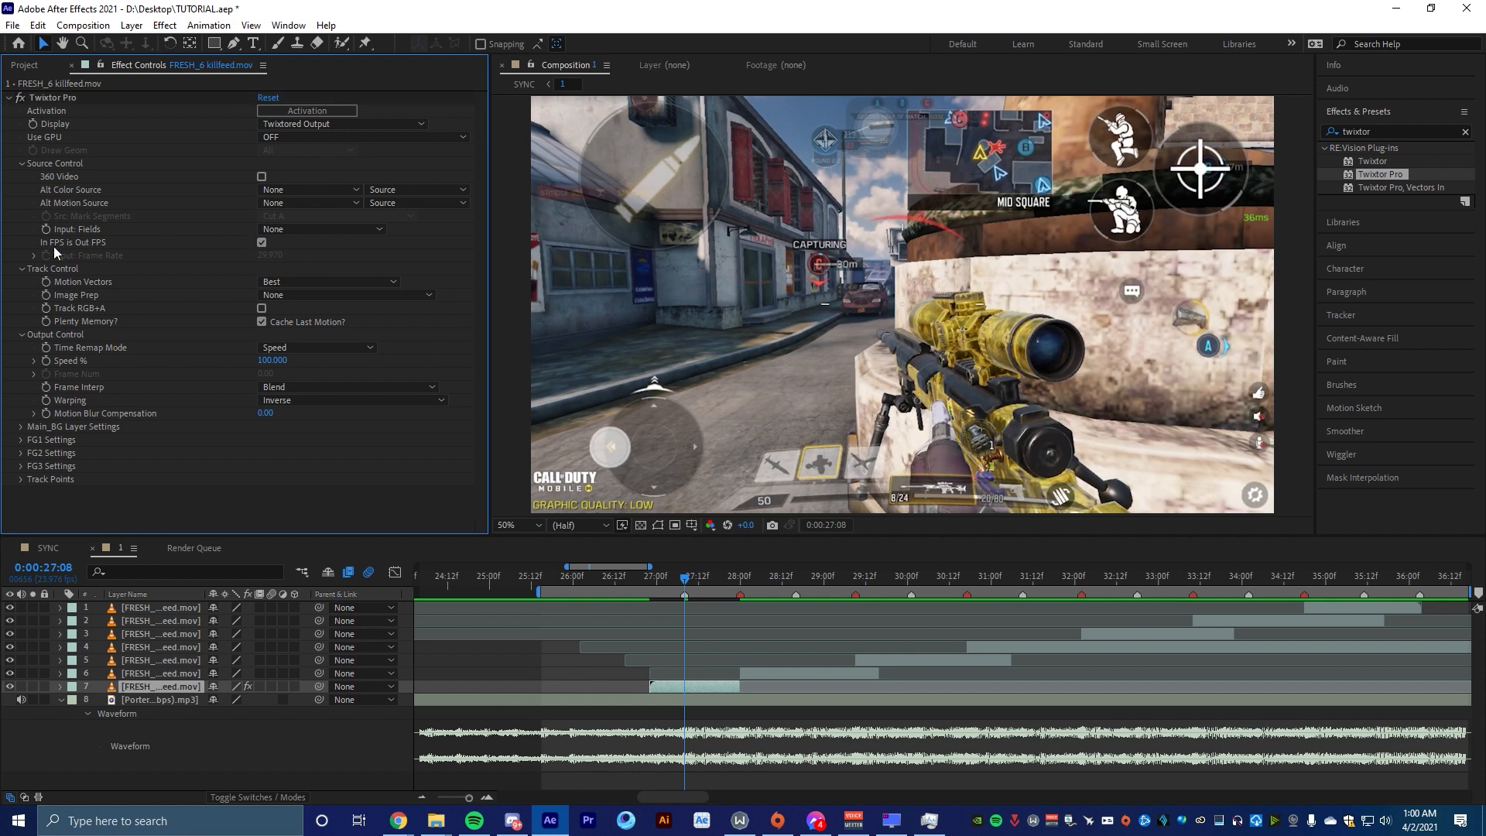
{"action": "left_click", "coordinate": [261, 242]}
{"action": "left_click", "coordinate": [272, 255]}
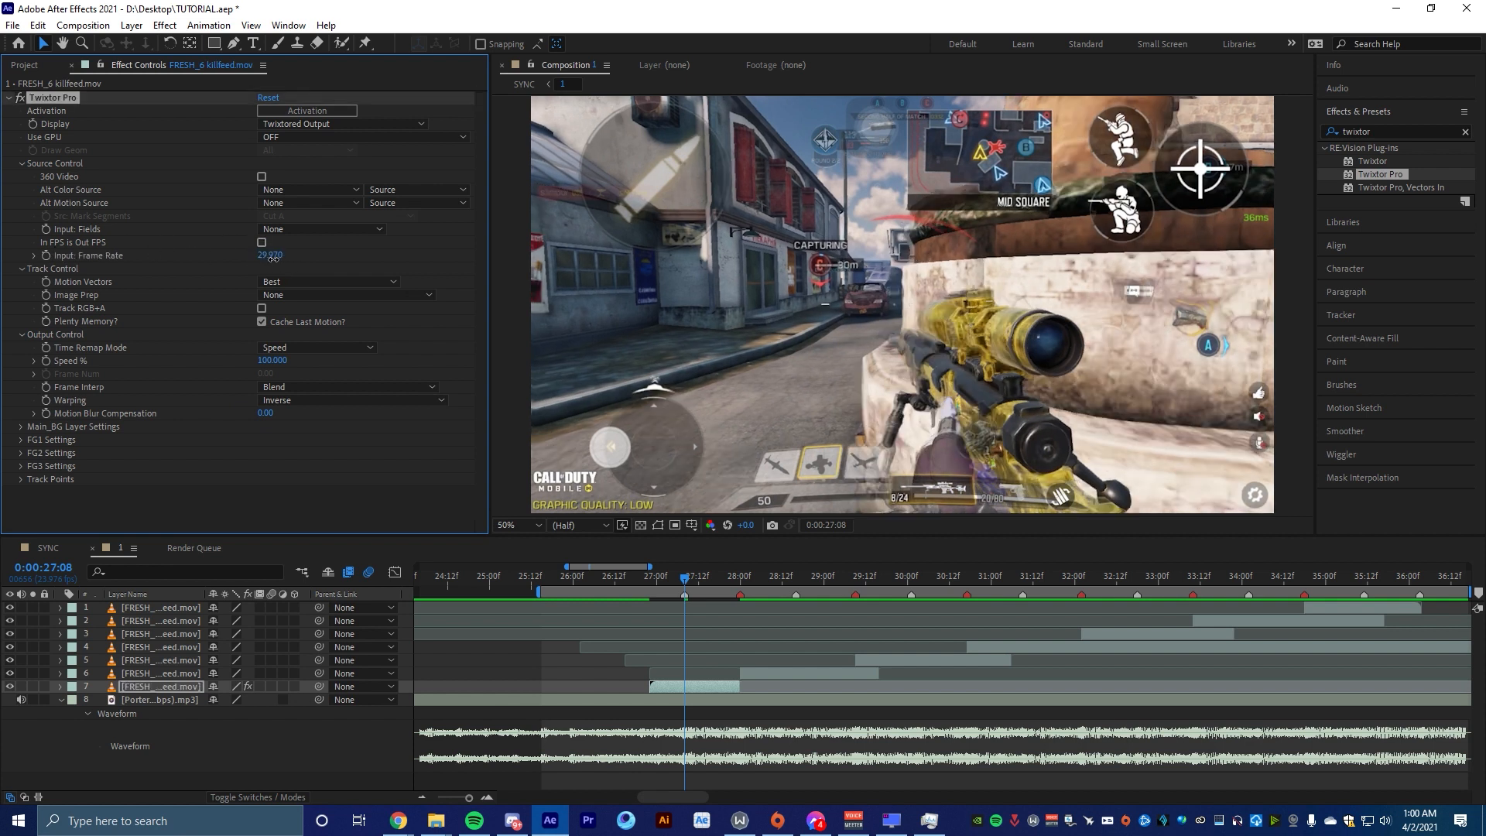
{"action": "type", "text": "59.943"}
{"action": "key", "text": "BackSpace"}
{"action": "key", "text": "Return"}
Set Twixtor's Motion Vectors to No Motion Vectors and its Frame Interp to Nearest
{"action": "left_click", "coordinate": [341, 283]}
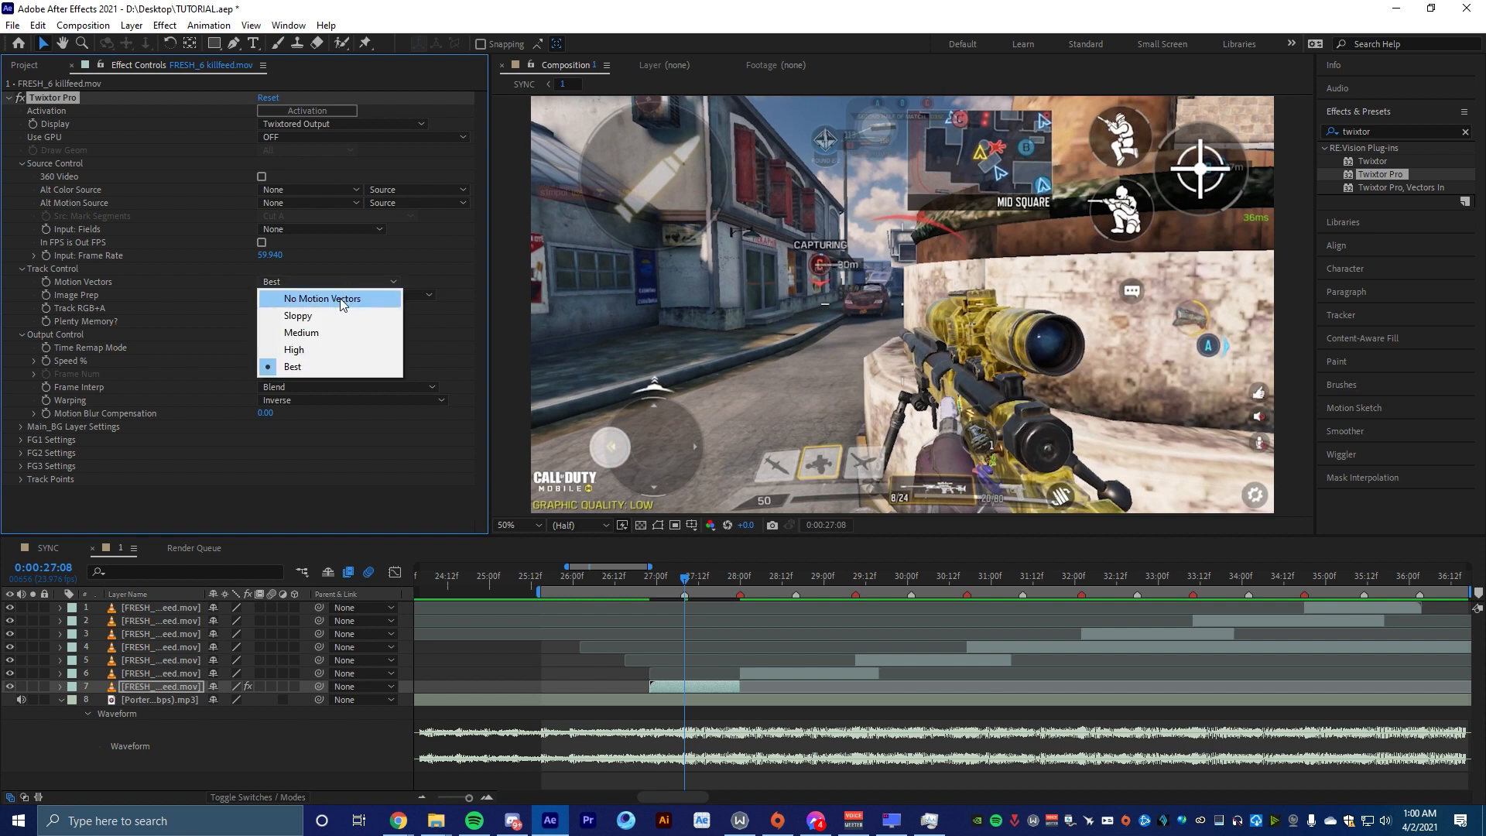
{"action": "left_click", "coordinate": [343, 297]}
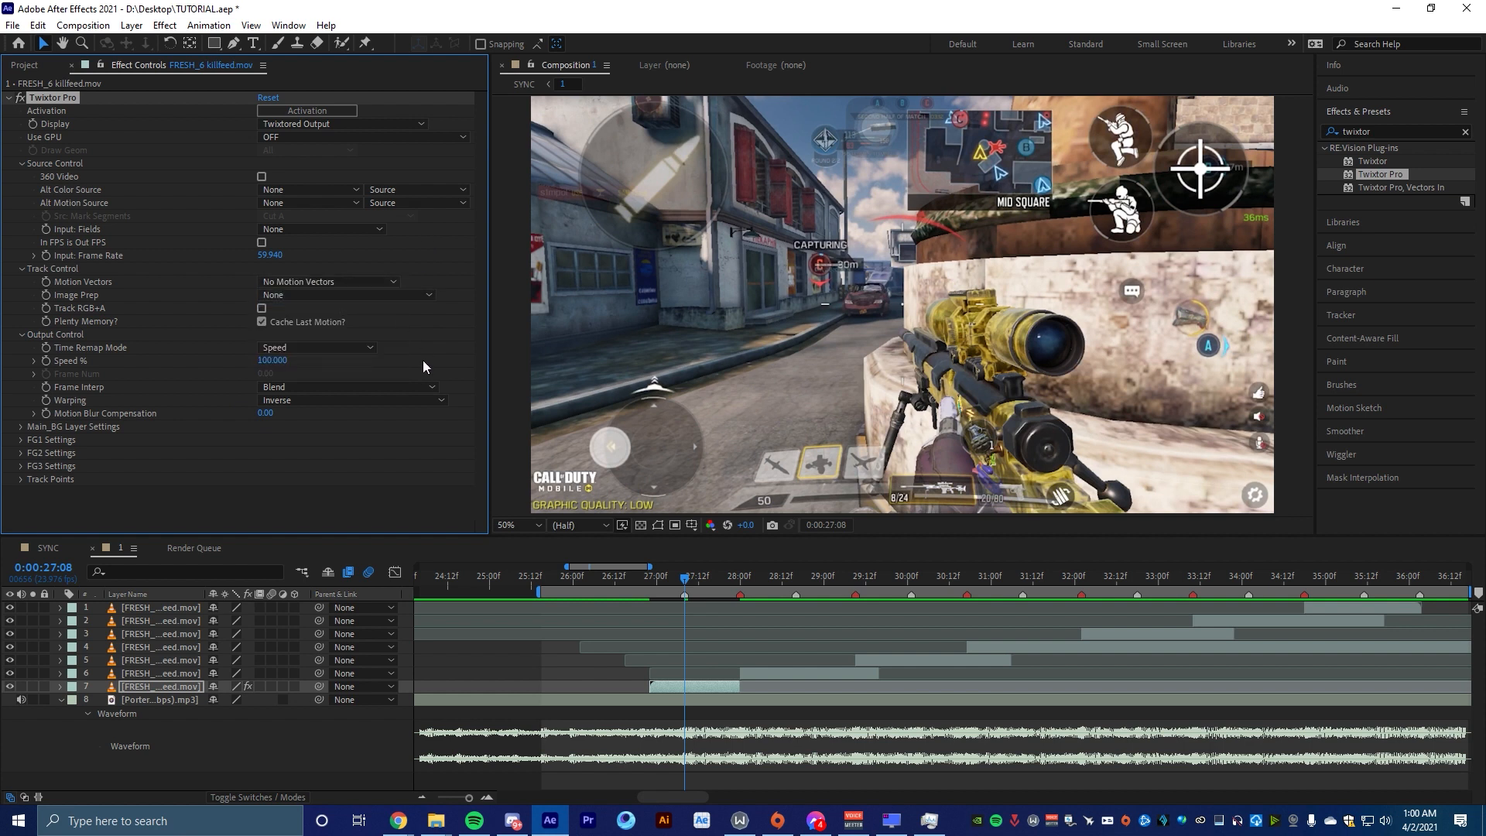
{"action": "left_click", "coordinate": [257, 389]}
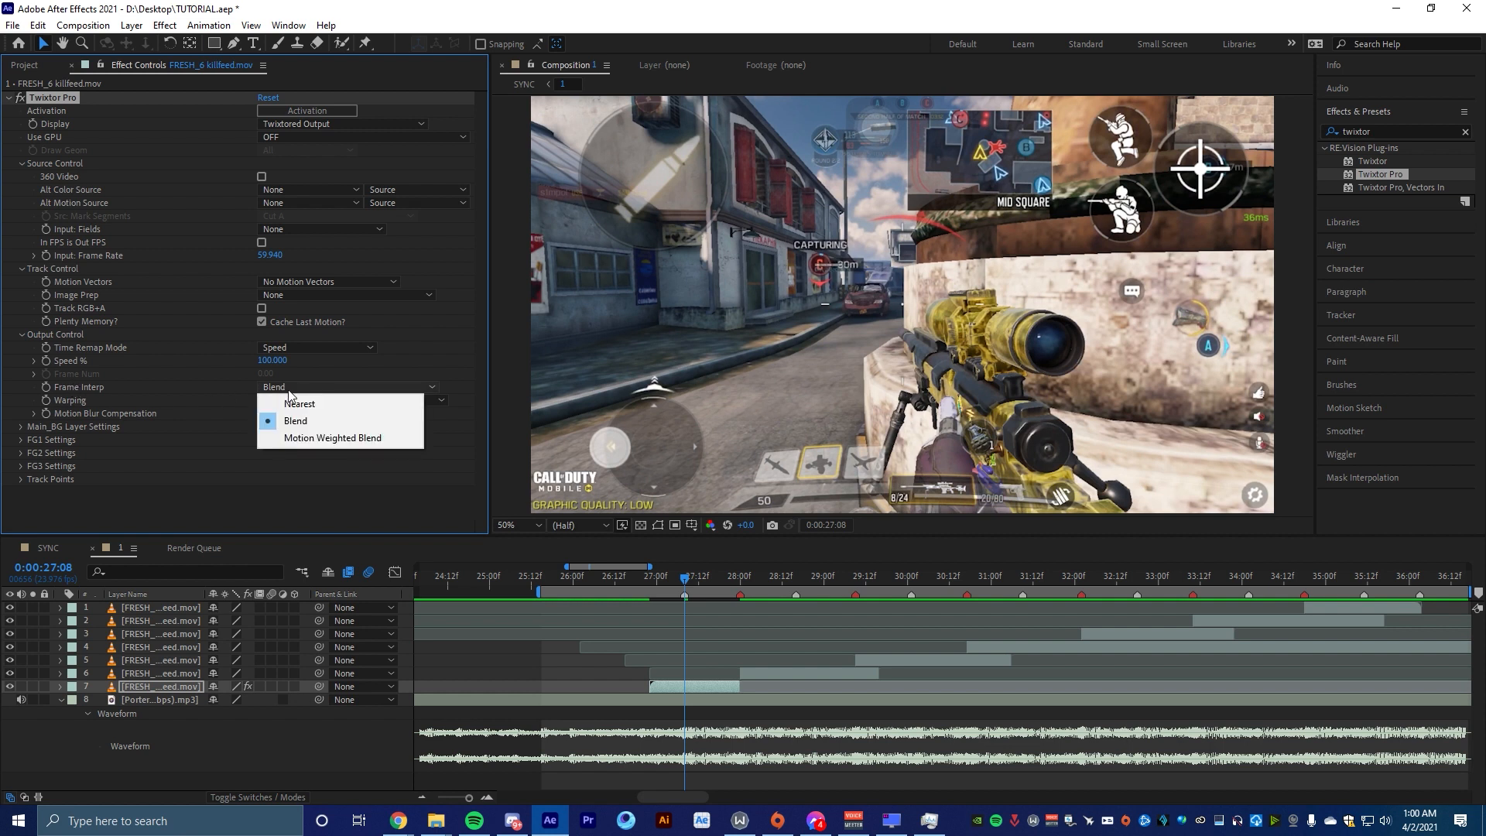
{"action": "left_click", "coordinate": [289, 393]}
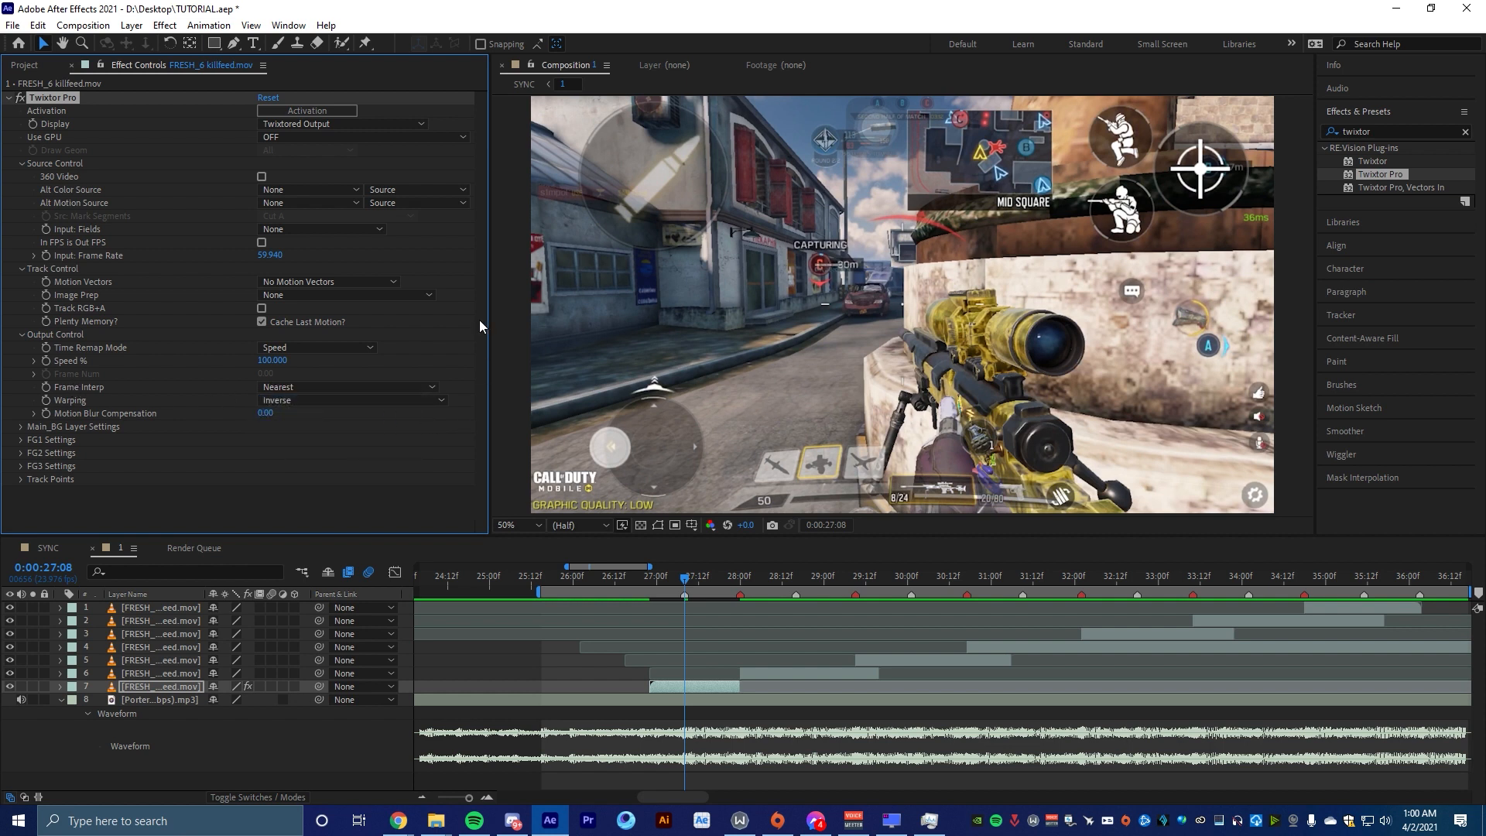
Start keyframing Twixtor's Speed % on the first segment and shift its 100% keyframe to one frame before the 0:00:27:08 marker
{"action": "left_click", "coordinate": [48, 361]}
{"action": "left_click", "coordinate": [710, 686]}
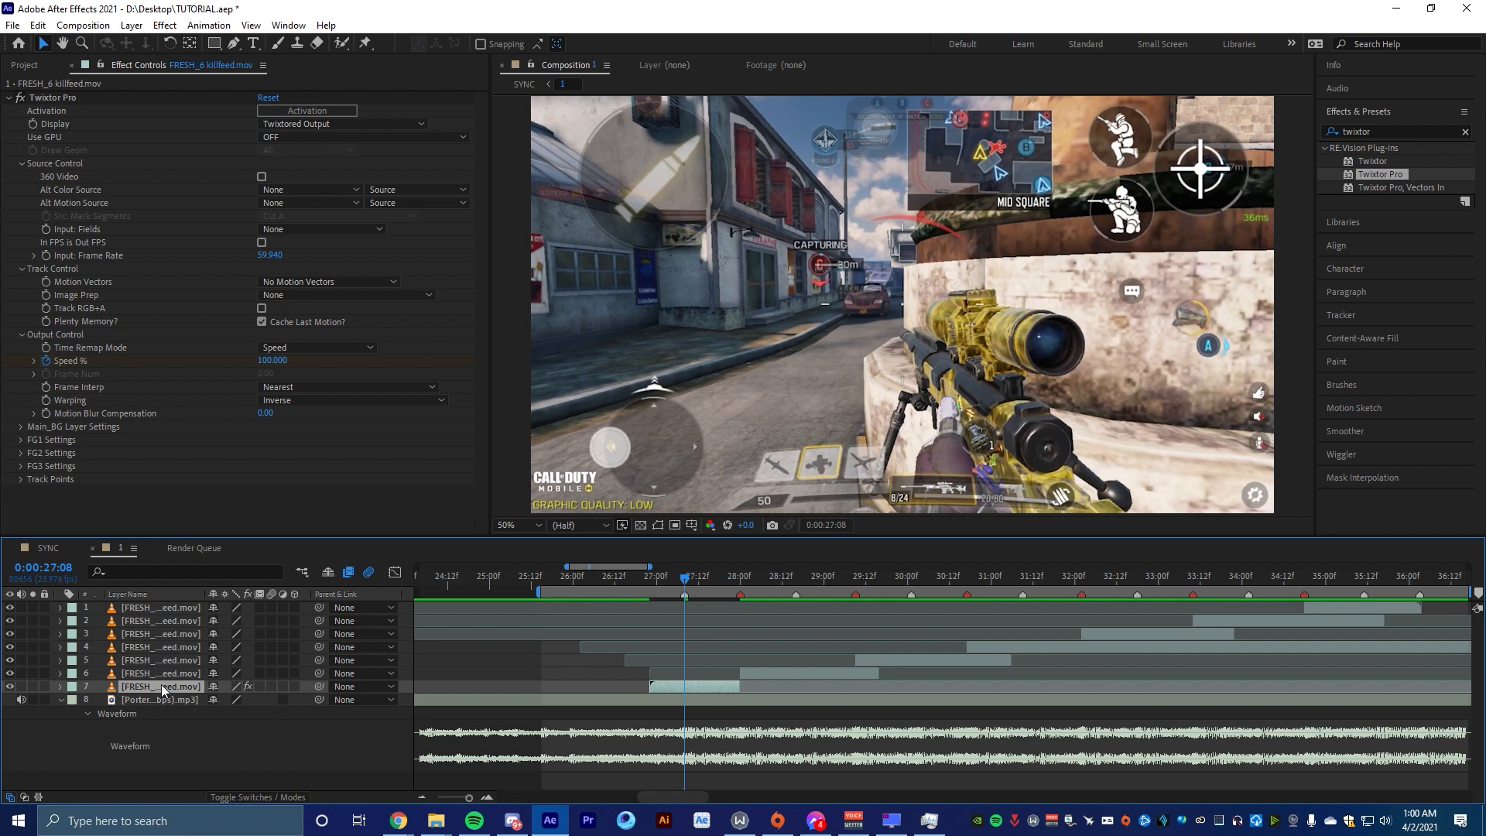
{"action": "key", "text": "u"}
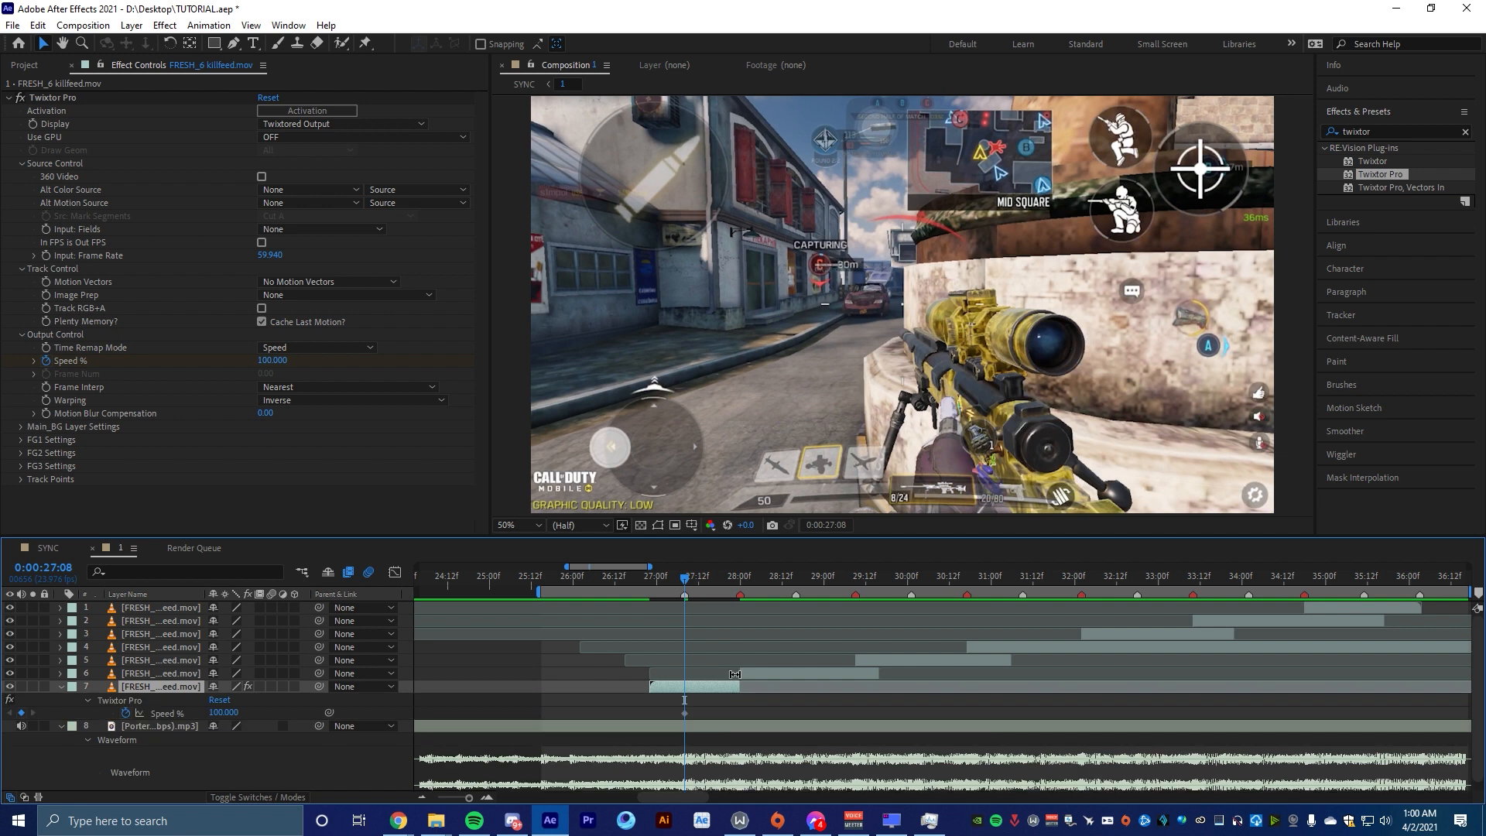
{"action": "key", "text": "="}
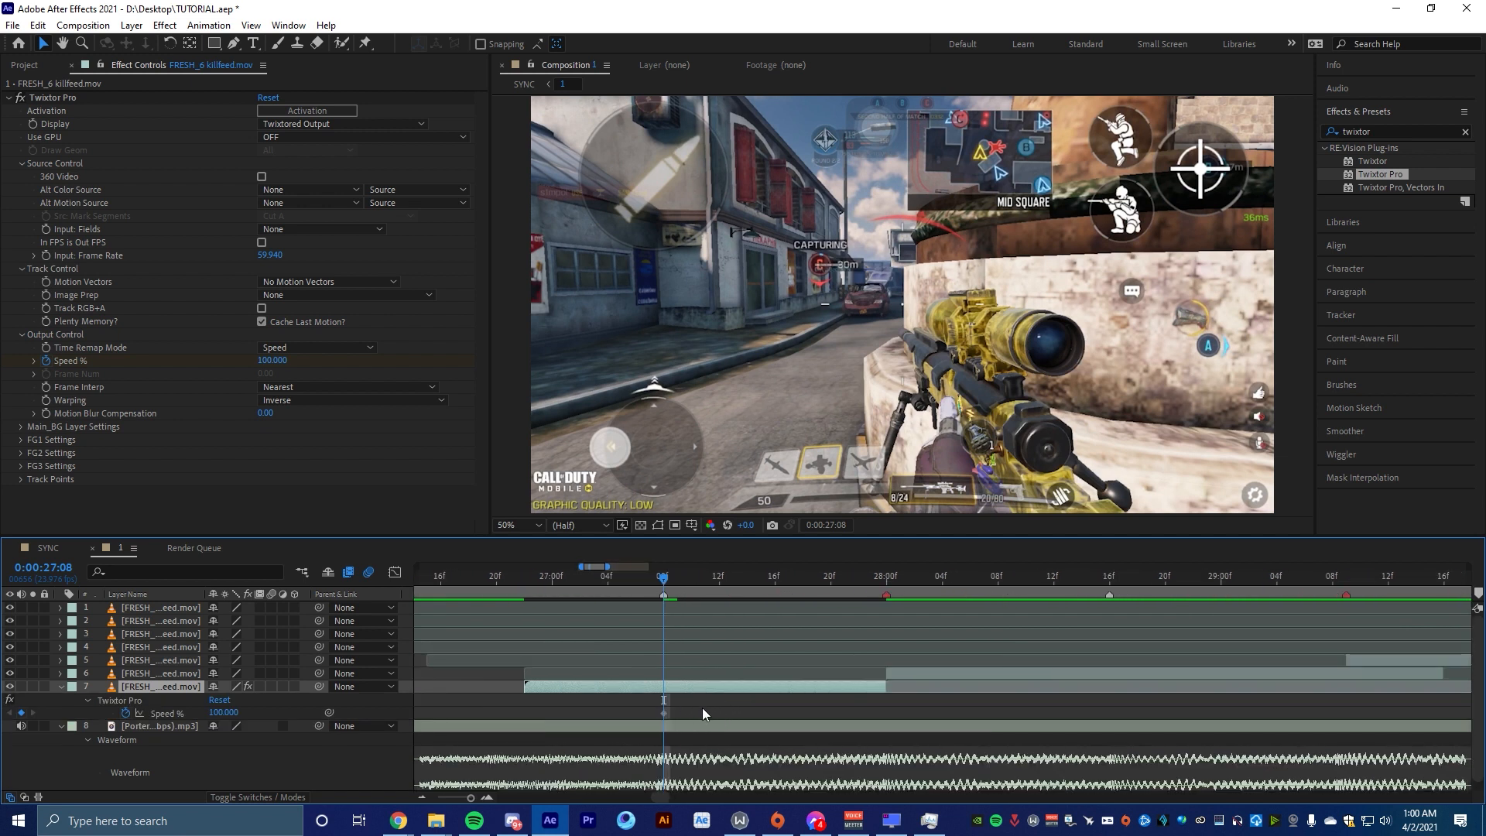
{"action": "left_click", "coordinate": [699, 710]}
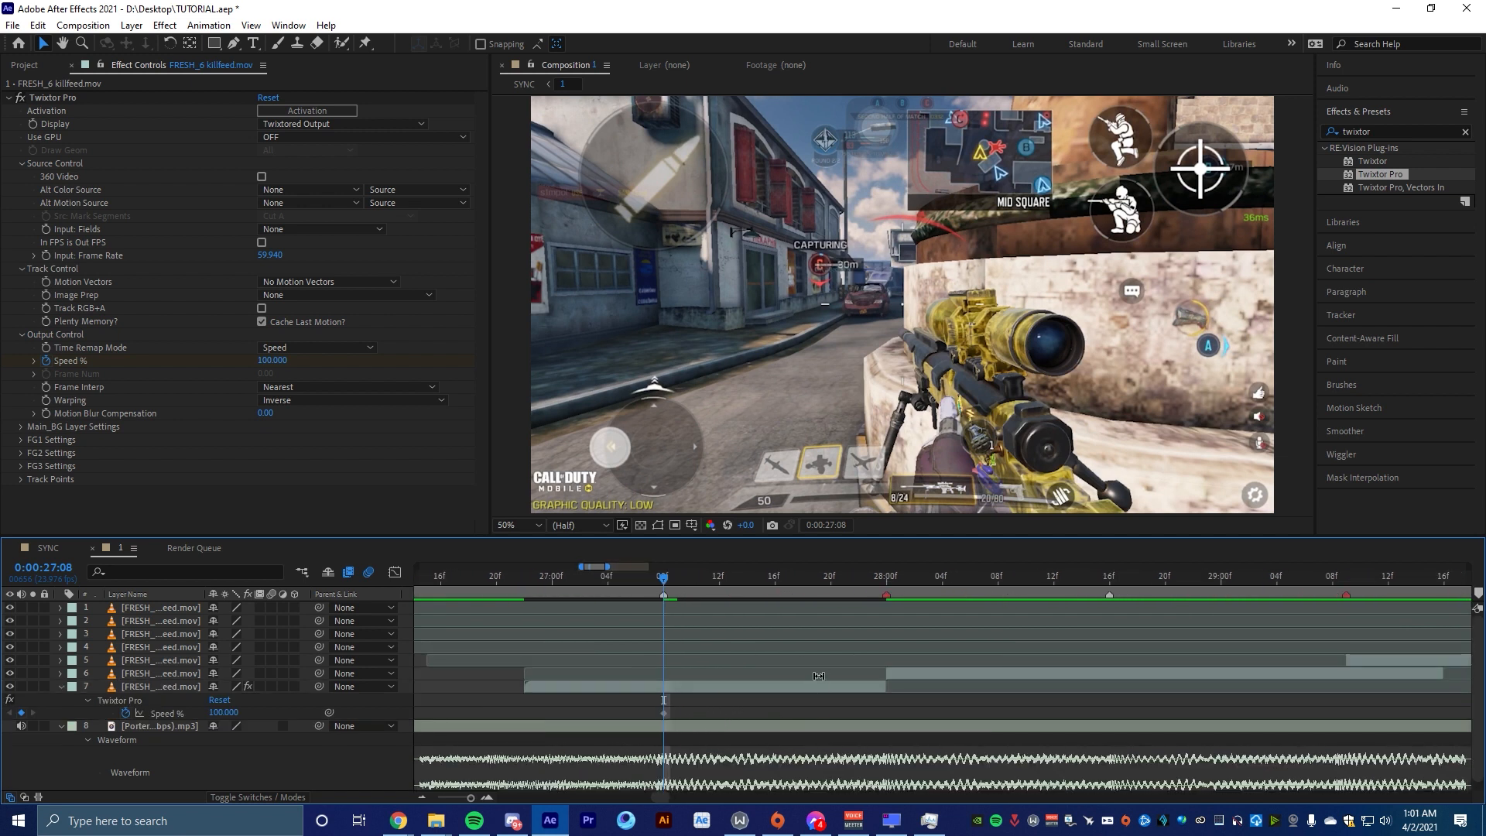
{"action": "left_click", "coordinate": [662, 712]}
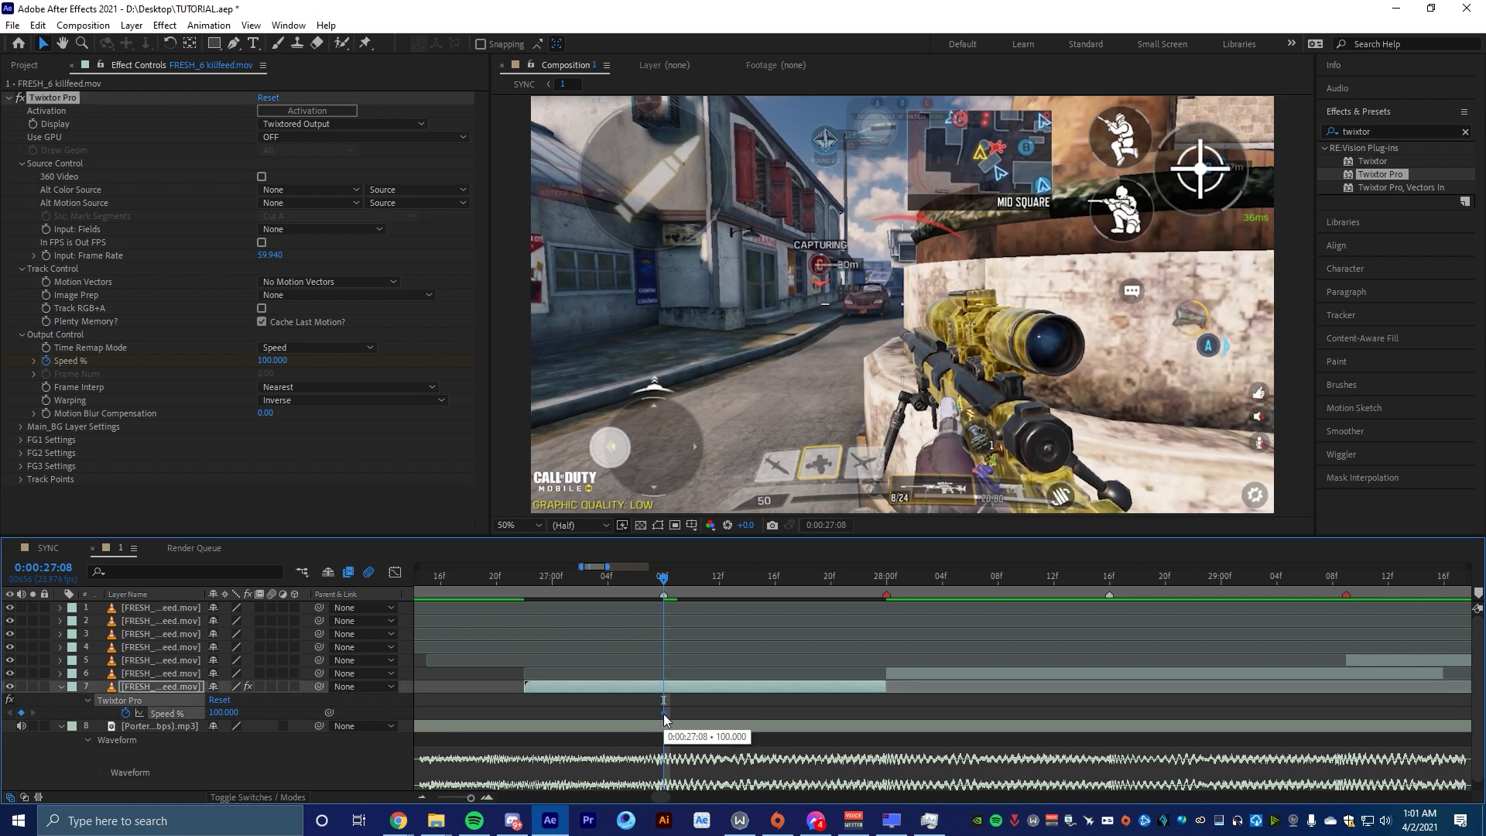
{"action": "left_click_drag", "start_coordinate": [663, 713], "coordinate": [650, 713]}
{"action": "left_click", "coordinate": [739, 712]}
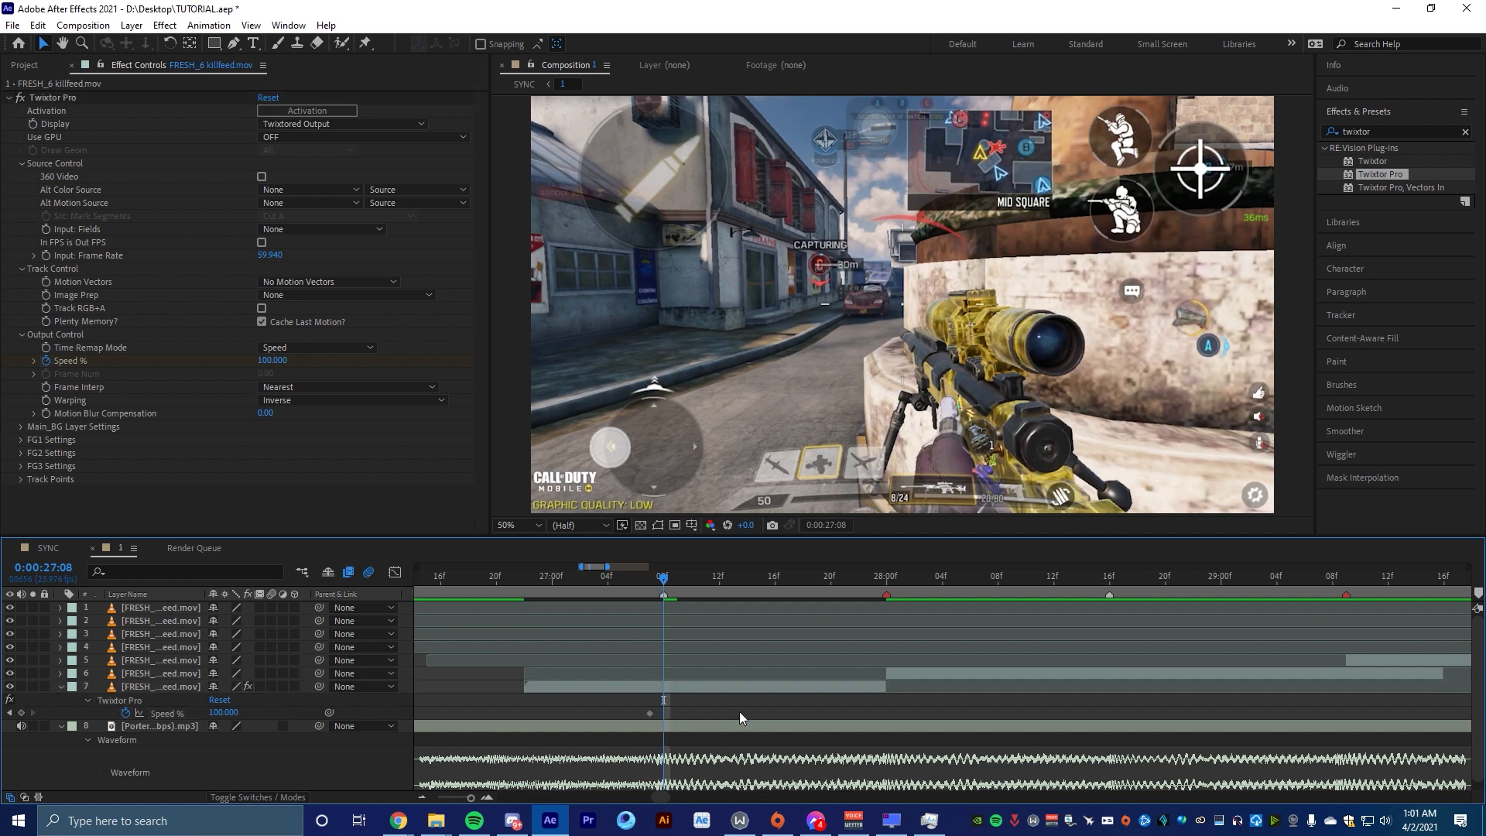
Add Speed % keyframes of 200 at 0:00:27:08, 50 at 0:00:27:09 and 200 at 0:00:27:10
{"action": "left_click", "coordinate": [225, 713]}
{"action": "type", "text": "200"}
{"action": "key", "text": "Return"}
{"action": "left_click_drag", "start_coordinate": [669, 588], "coordinate": [671, 579]}
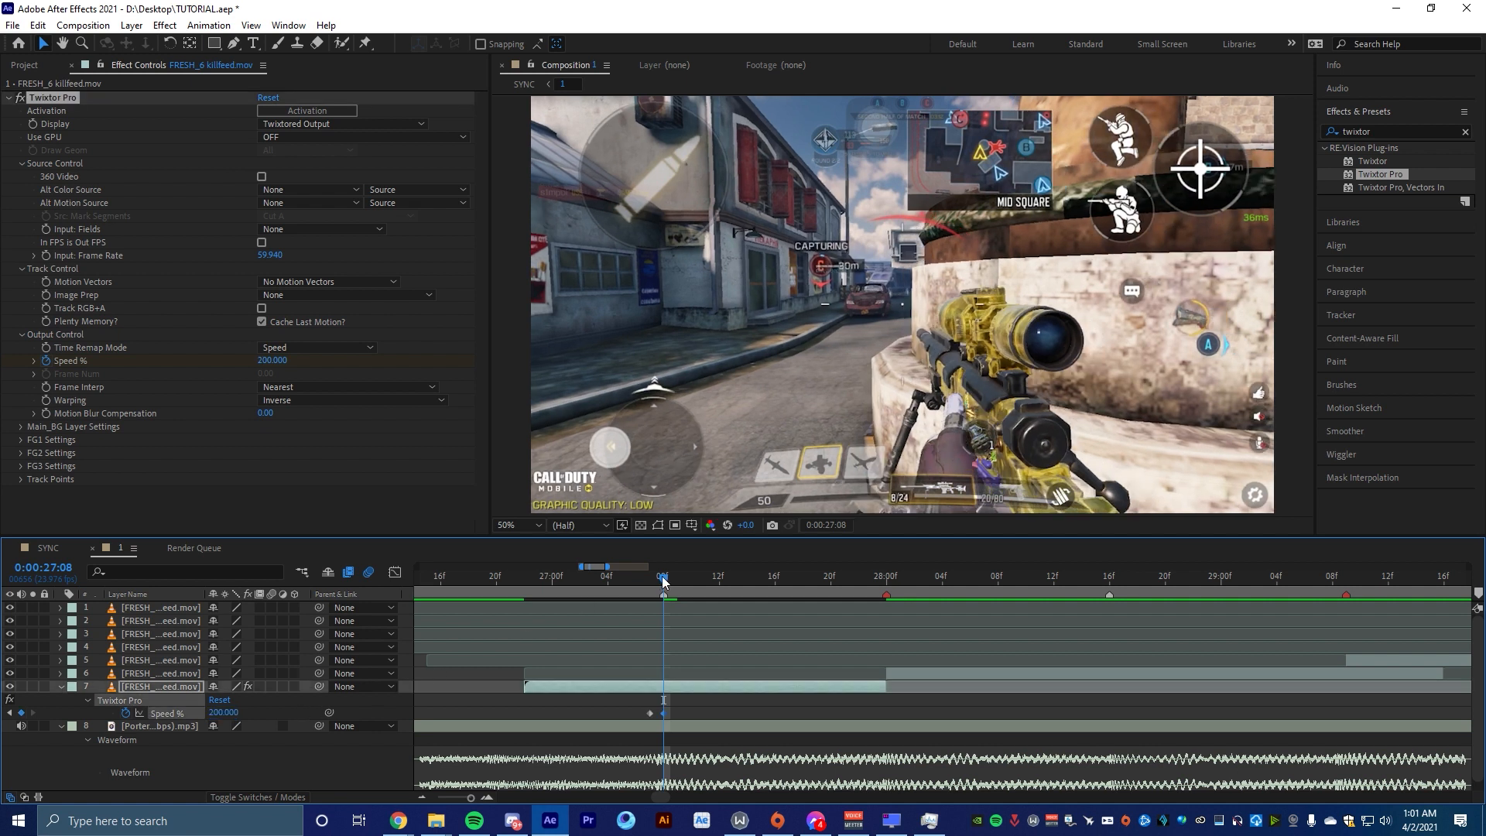
{"action": "left_click", "coordinate": [224, 712]}
{"action": "type", "text": "50"}
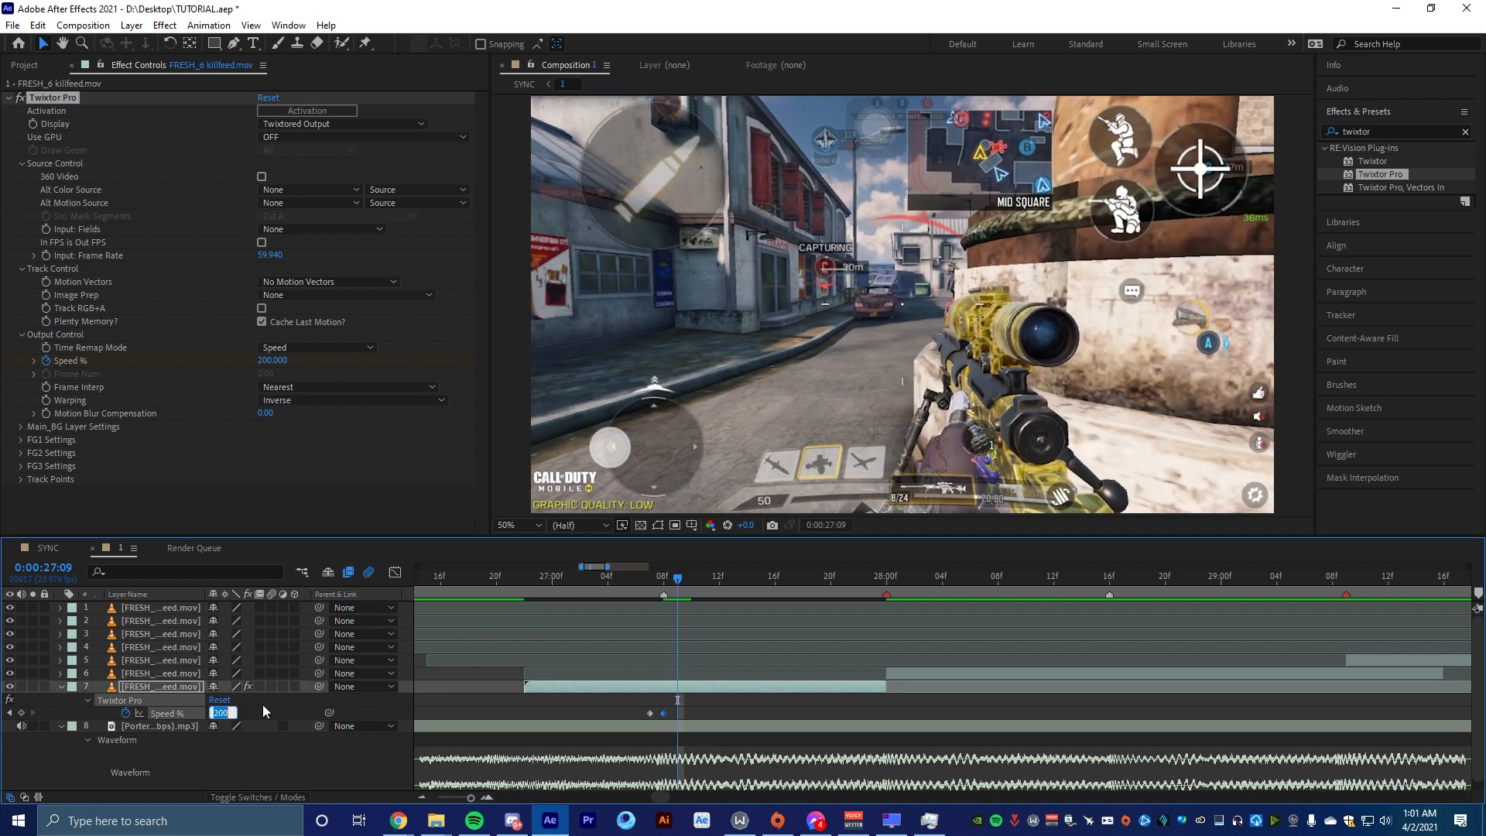
{"action": "key", "text": "Return"}
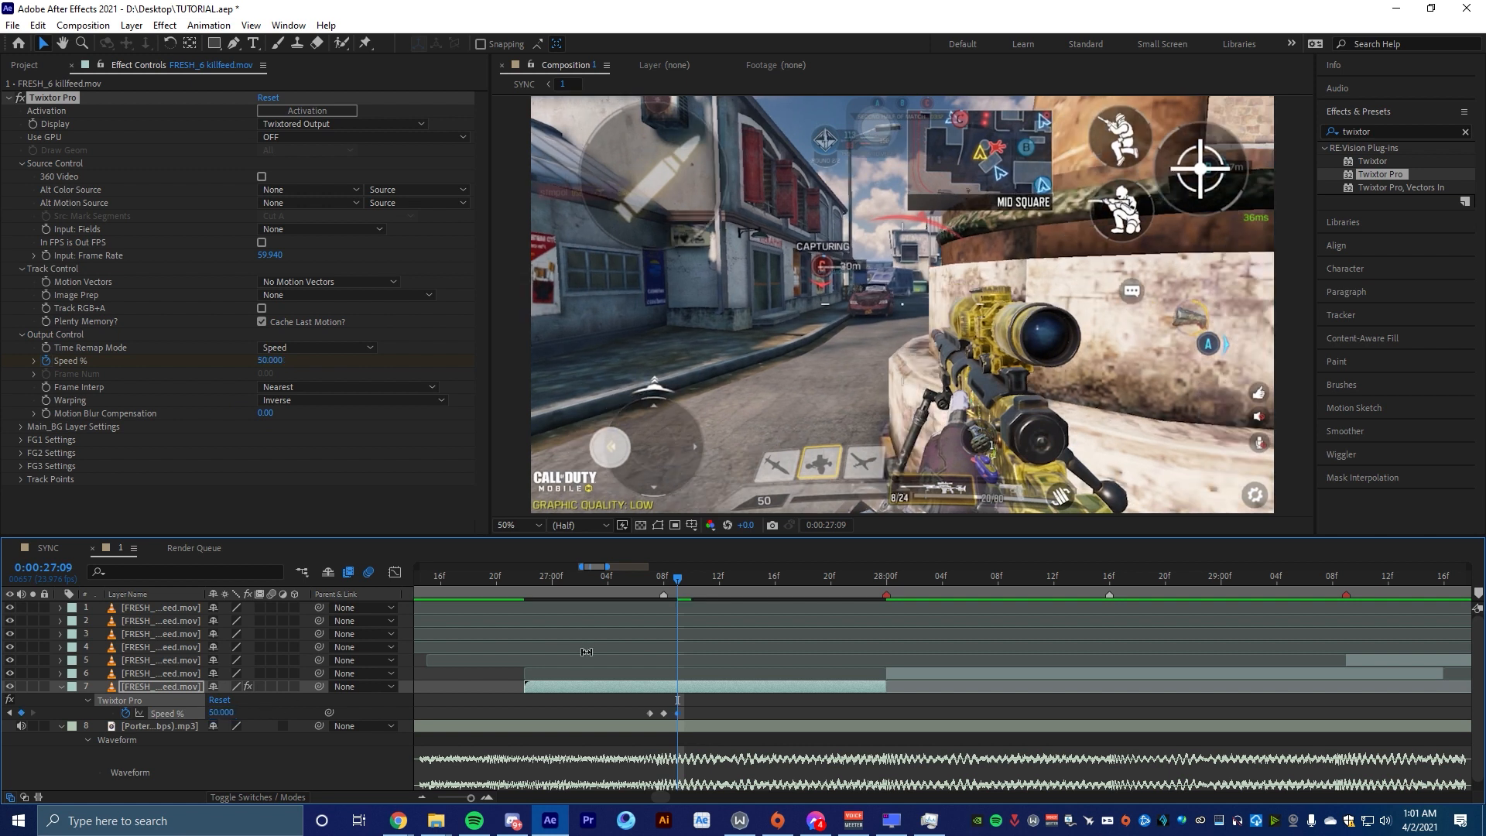
{"action": "left_click", "coordinate": [685, 578]}
{"action": "left_click", "coordinate": [231, 714]}
{"action": "type", "text": "200"}
{"action": "key", "text": "Return"}
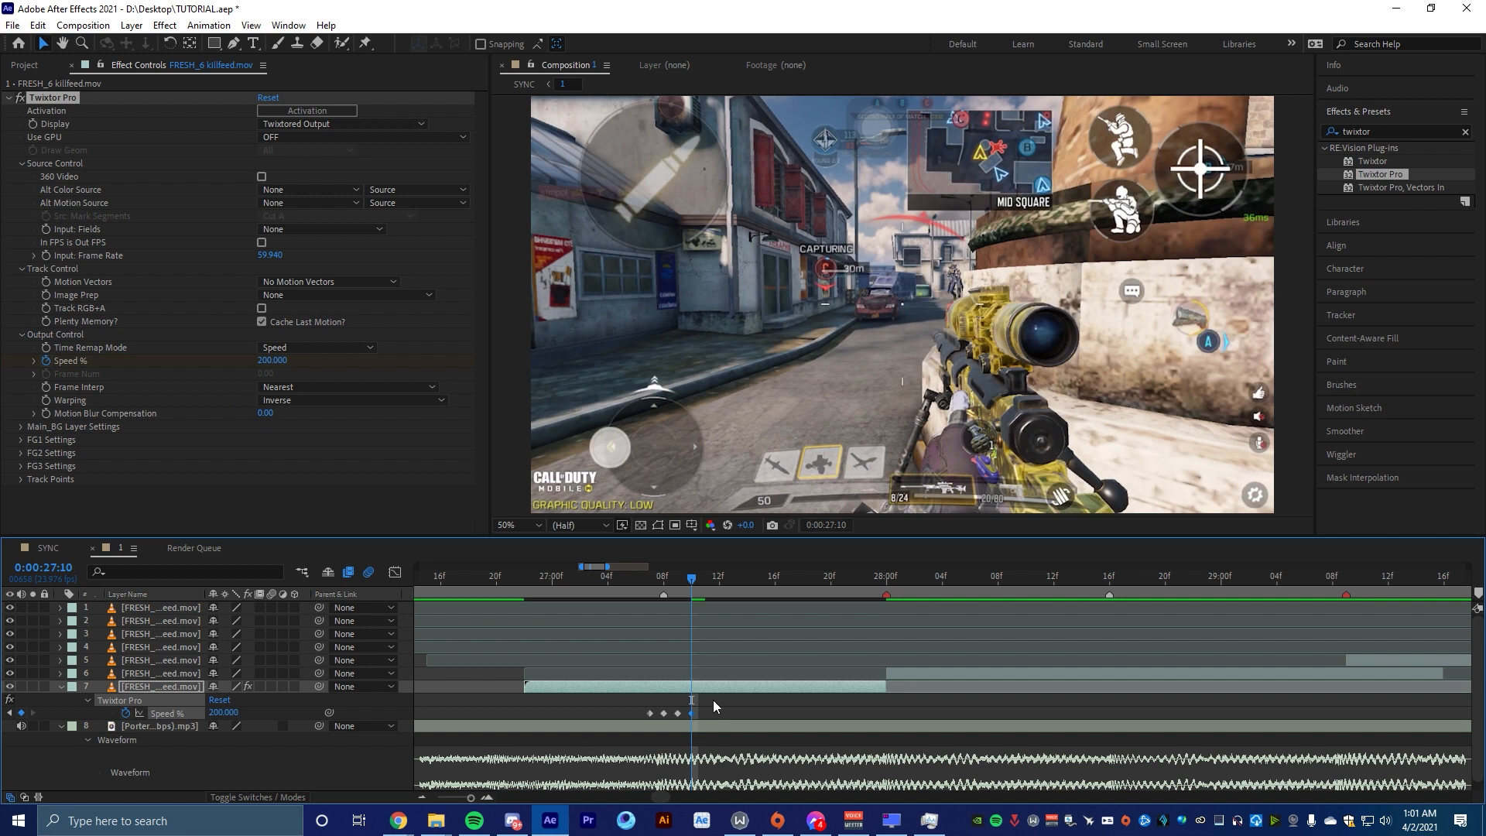
{"action": "left_click", "coordinate": [735, 710]}
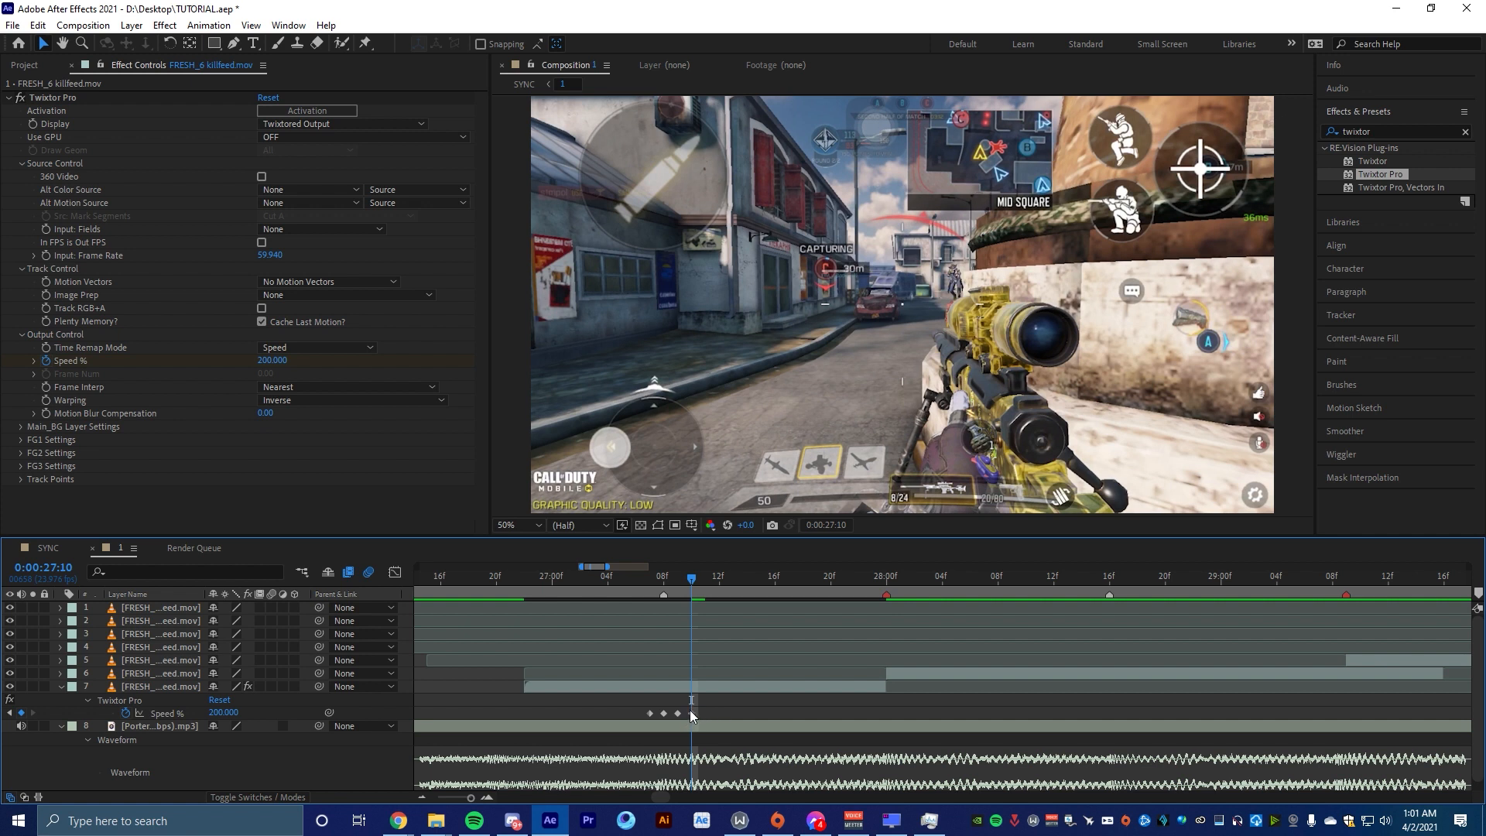
Apply Easy Ease to the 200, 50 and 200 Speed % keyframes
{"action": "left_click_drag", "start_coordinate": [706, 706], "coordinate": [674, 726]}
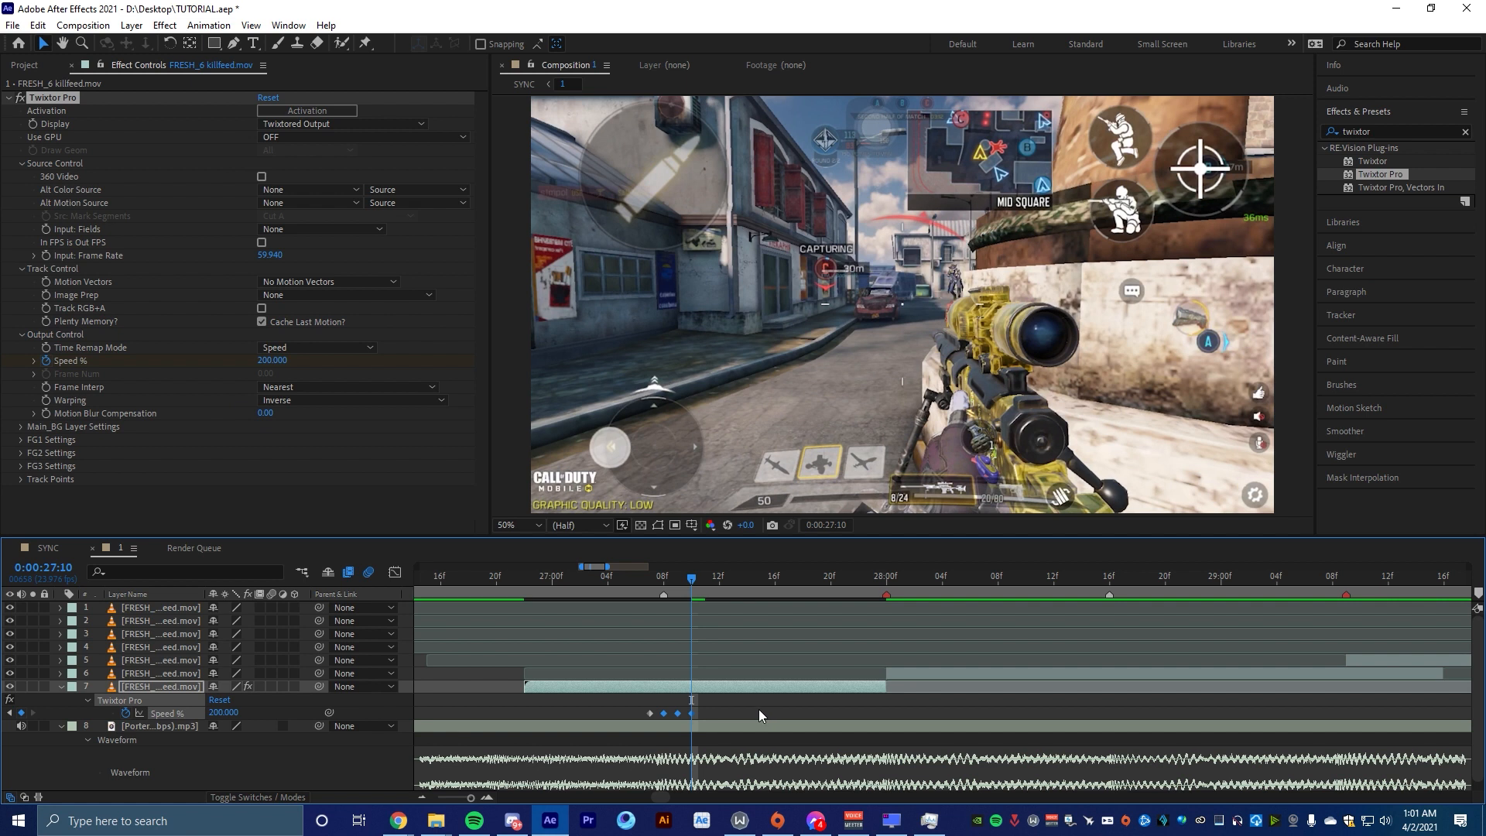
{"action": "right_click", "coordinate": [692, 713]}
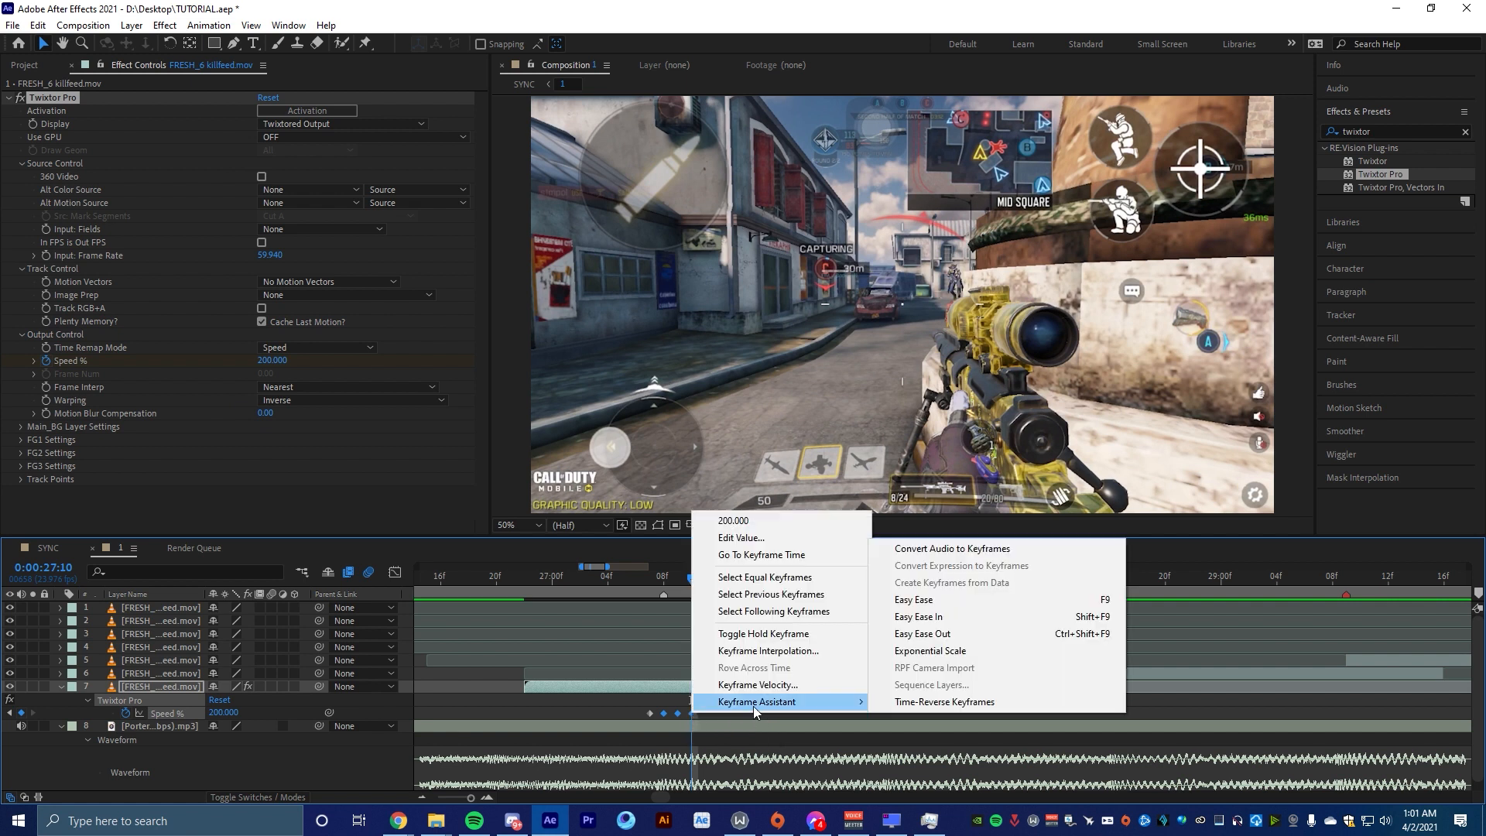
{"action": "left_click", "coordinate": [638, 651]}
Stretch the three eased keyframes proportionally so the last one lands on the segment's end at 0:00:28:00
{"action": "left_click_drag", "start_coordinate": [719, 712], "coordinate": [657, 717]}
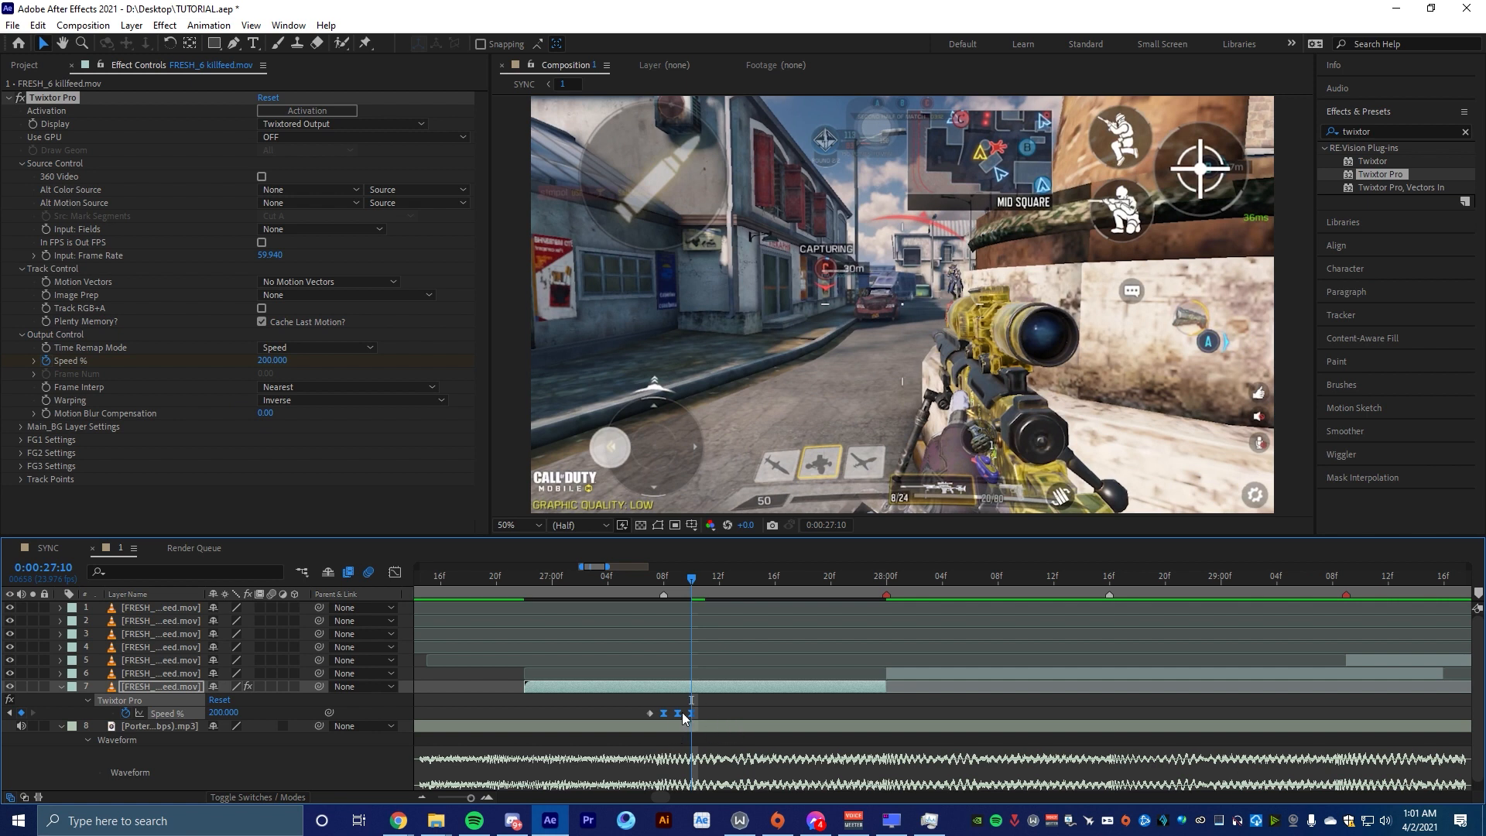
{"action": "left_click_drag", "start_coordinate": [692, 713], "coordinate": [884, 718]}
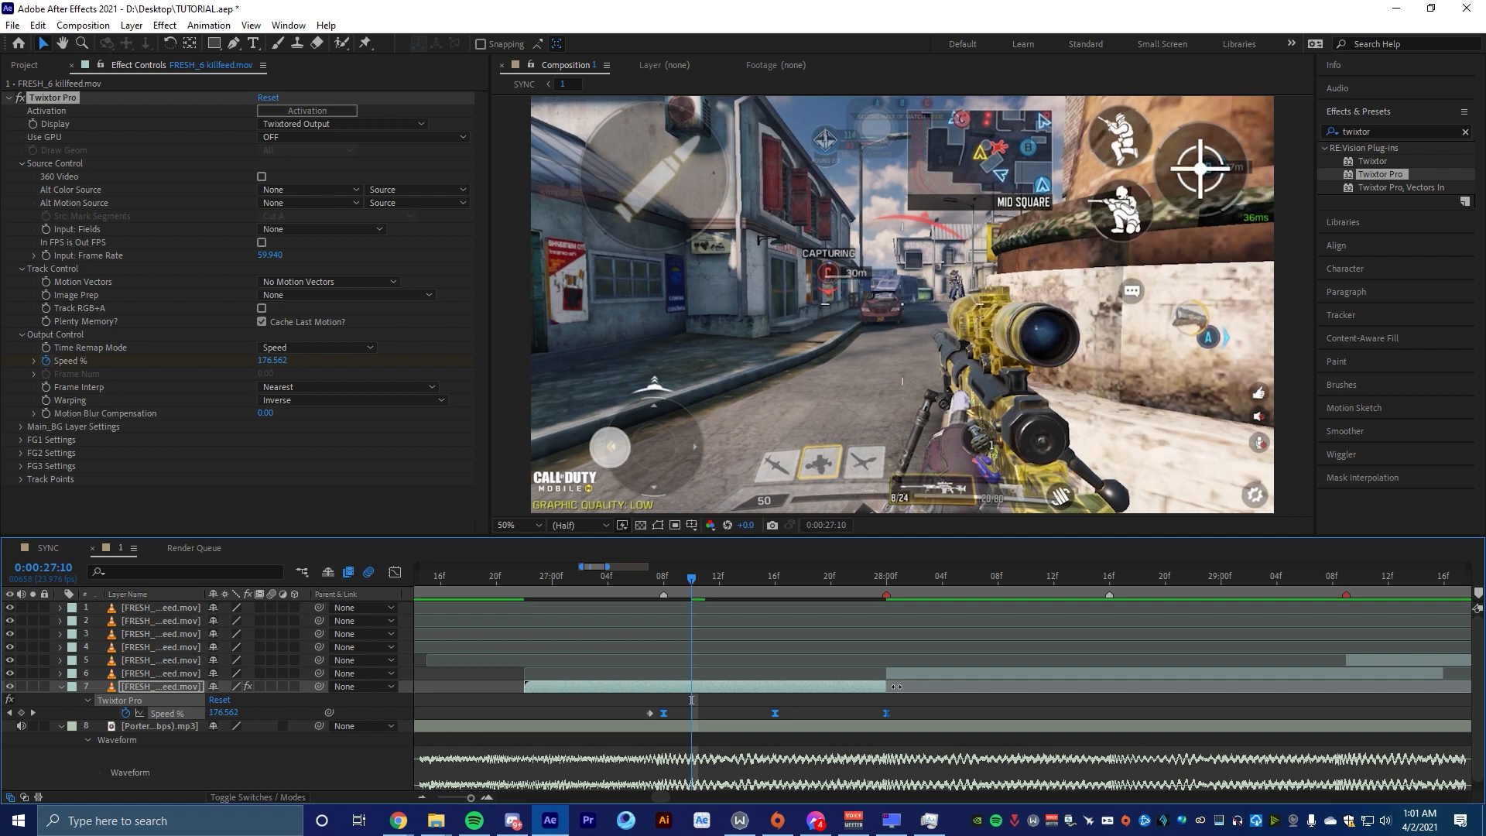
{"action": "left_click", "coordinate": [931, 711]}
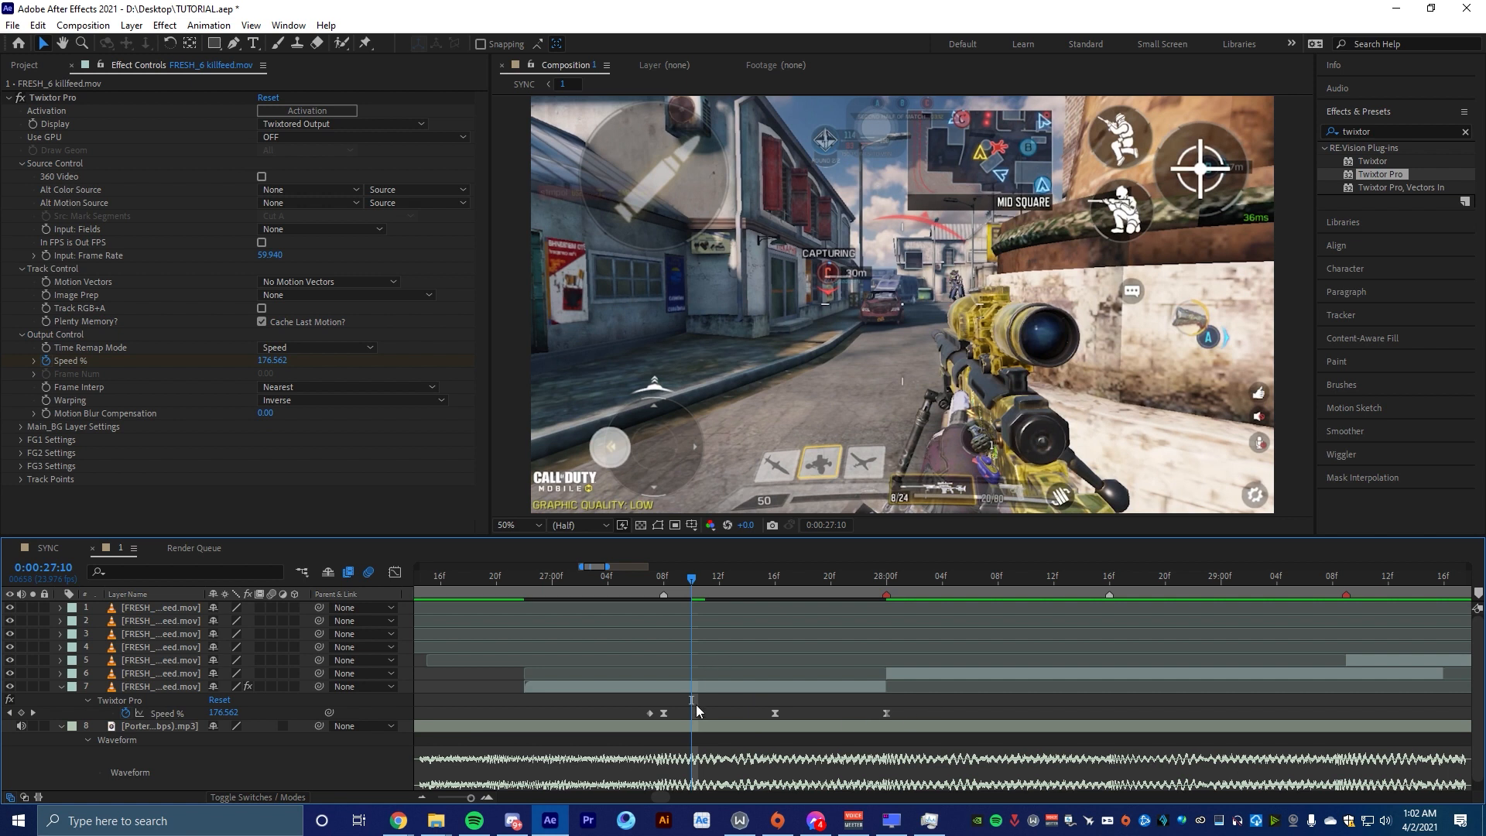
Trim the start of the first clip segment to the marker at 0:00:27:08
{"action": "left_click", "coordinate": [663, 581]}
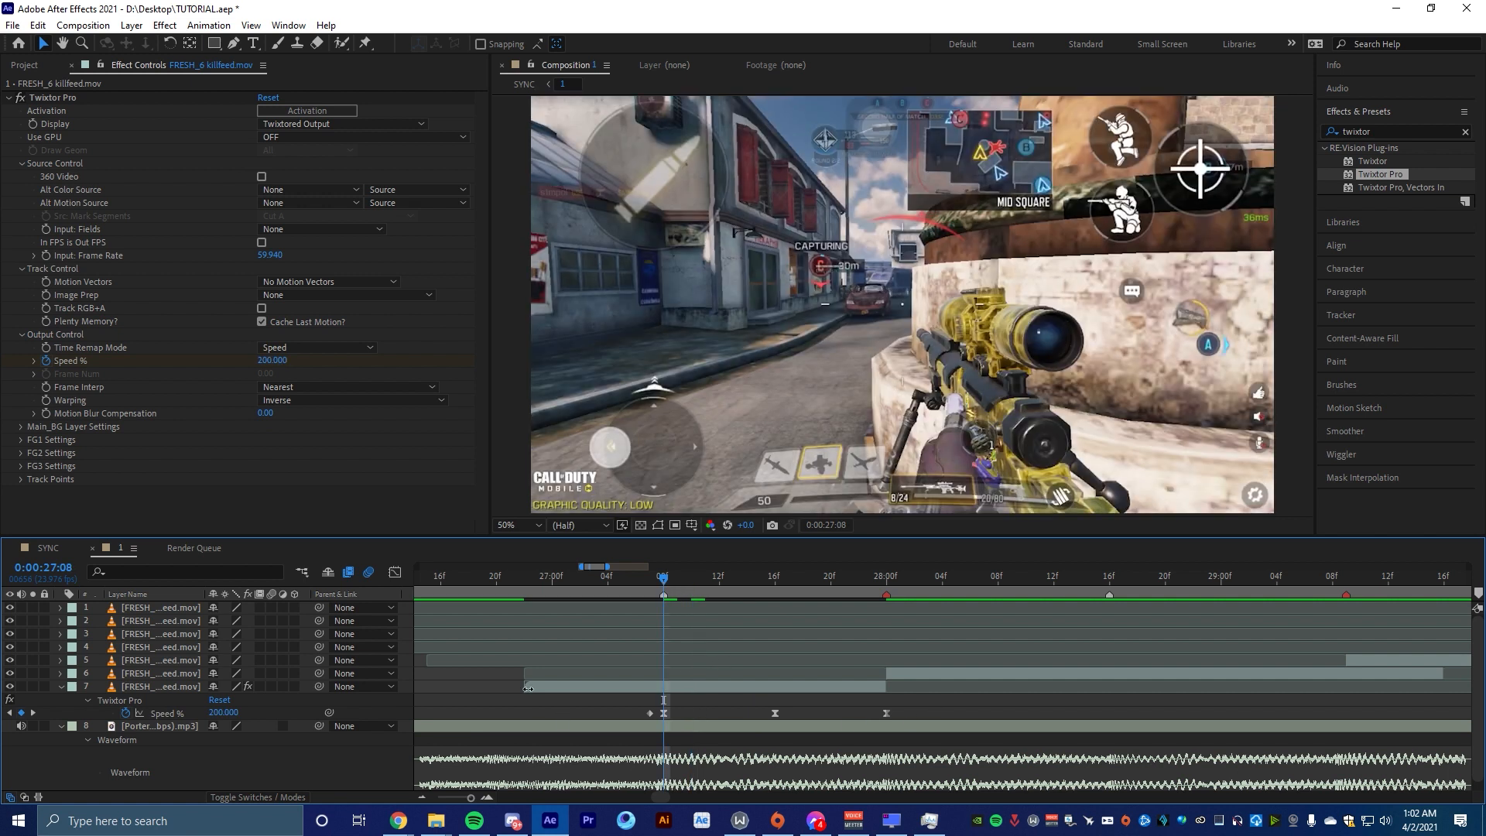
{"action": "left_click_drag", "start_coordinate": [530, 688], "coordinate": [667, 700]}
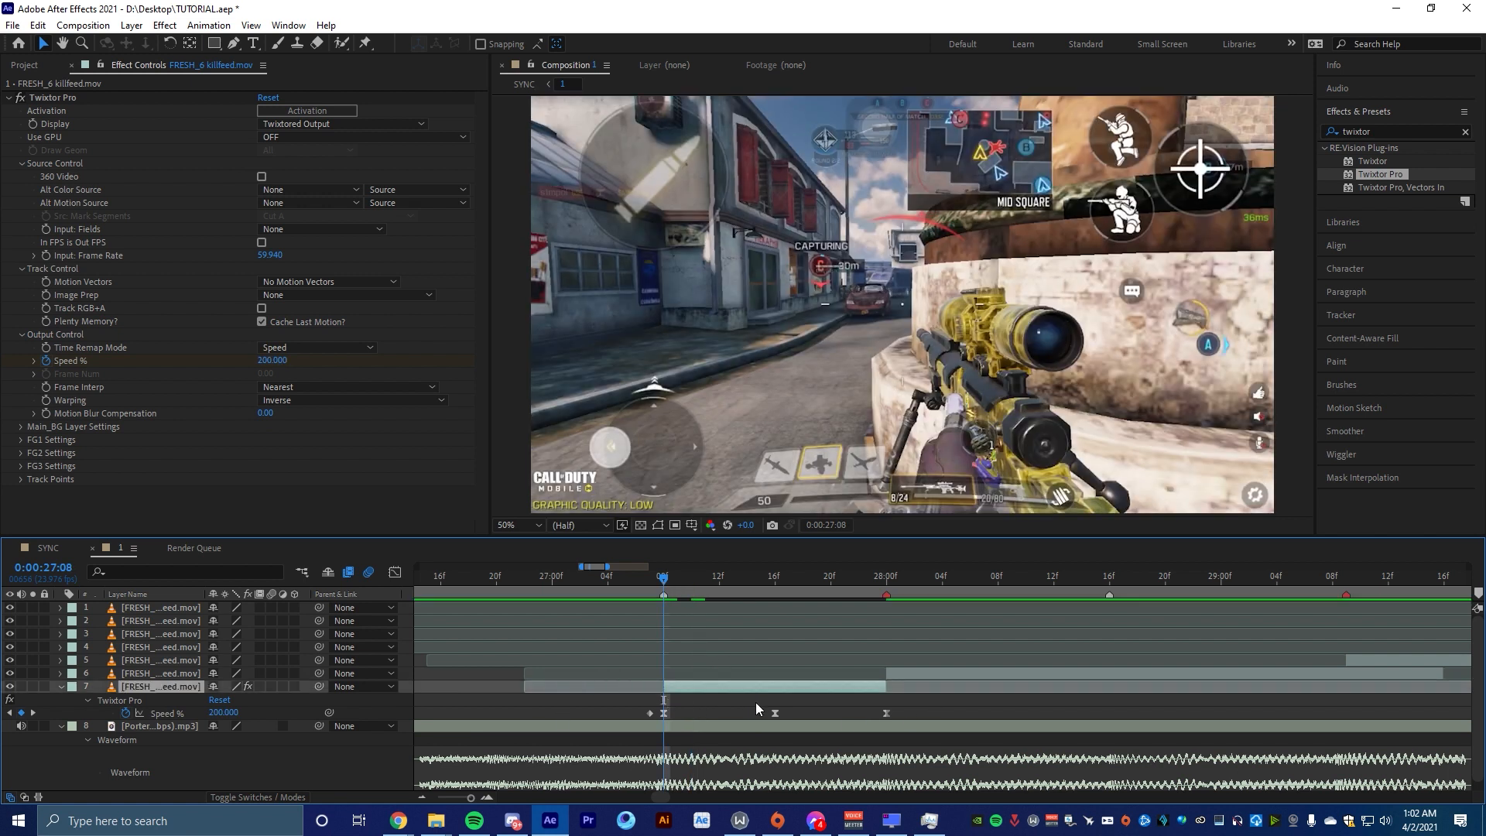
{"action": "left_click", "coordinate": [922, 707]}
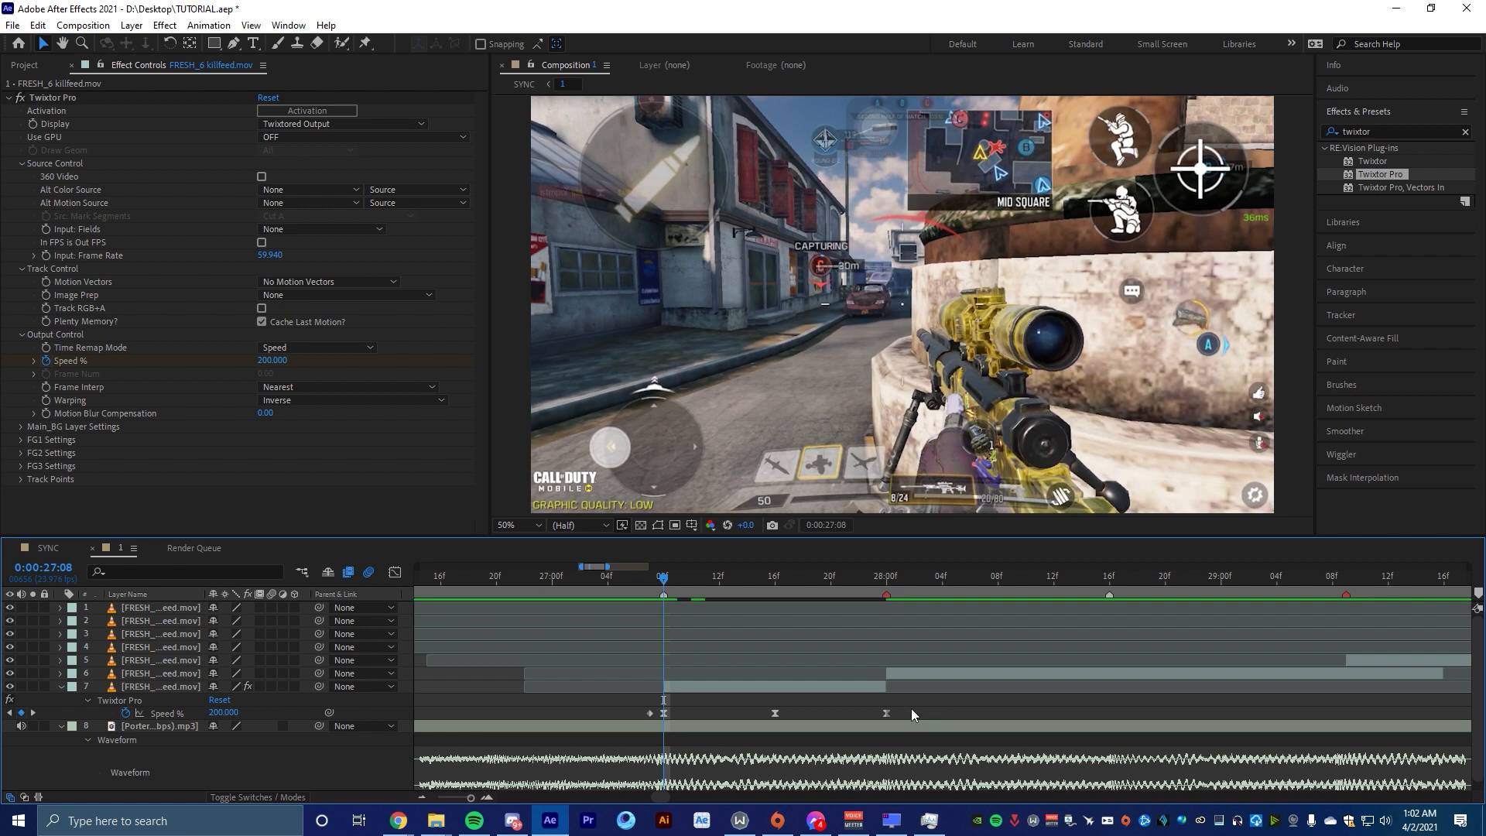
Show the Speed % keyframes in the Graph Editor and pull the first 200% keyframe's outgoing handle straight down to about 100 units
{"action": "left_click_drag", "start_coordinate": [911, 708], "coordinate": [661, 720]}
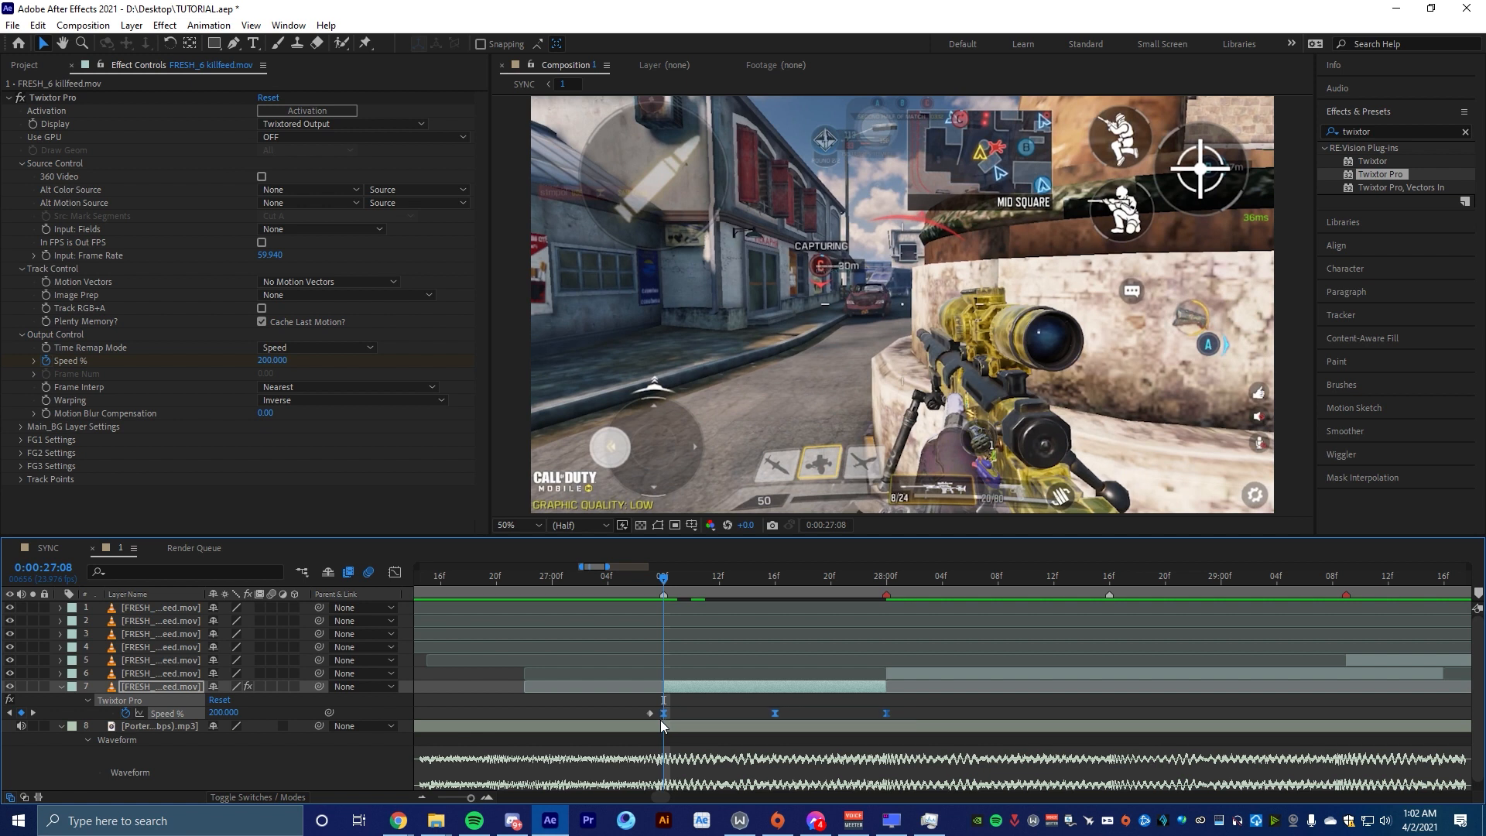
{"action": "left_click", "coordinate": [395, 571]}
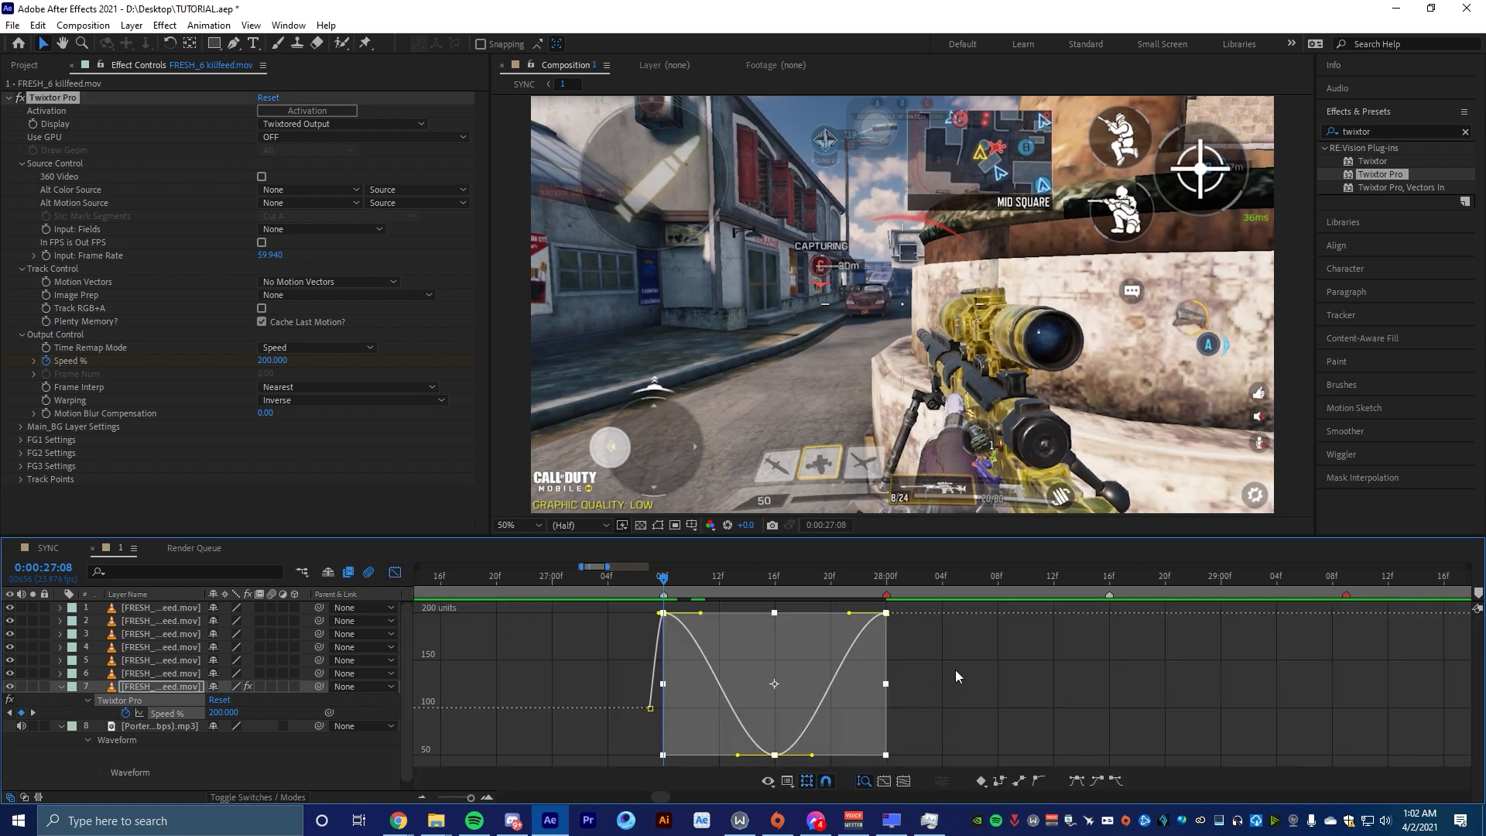
{"action": "left_click", "coordinate": [955, 670]}
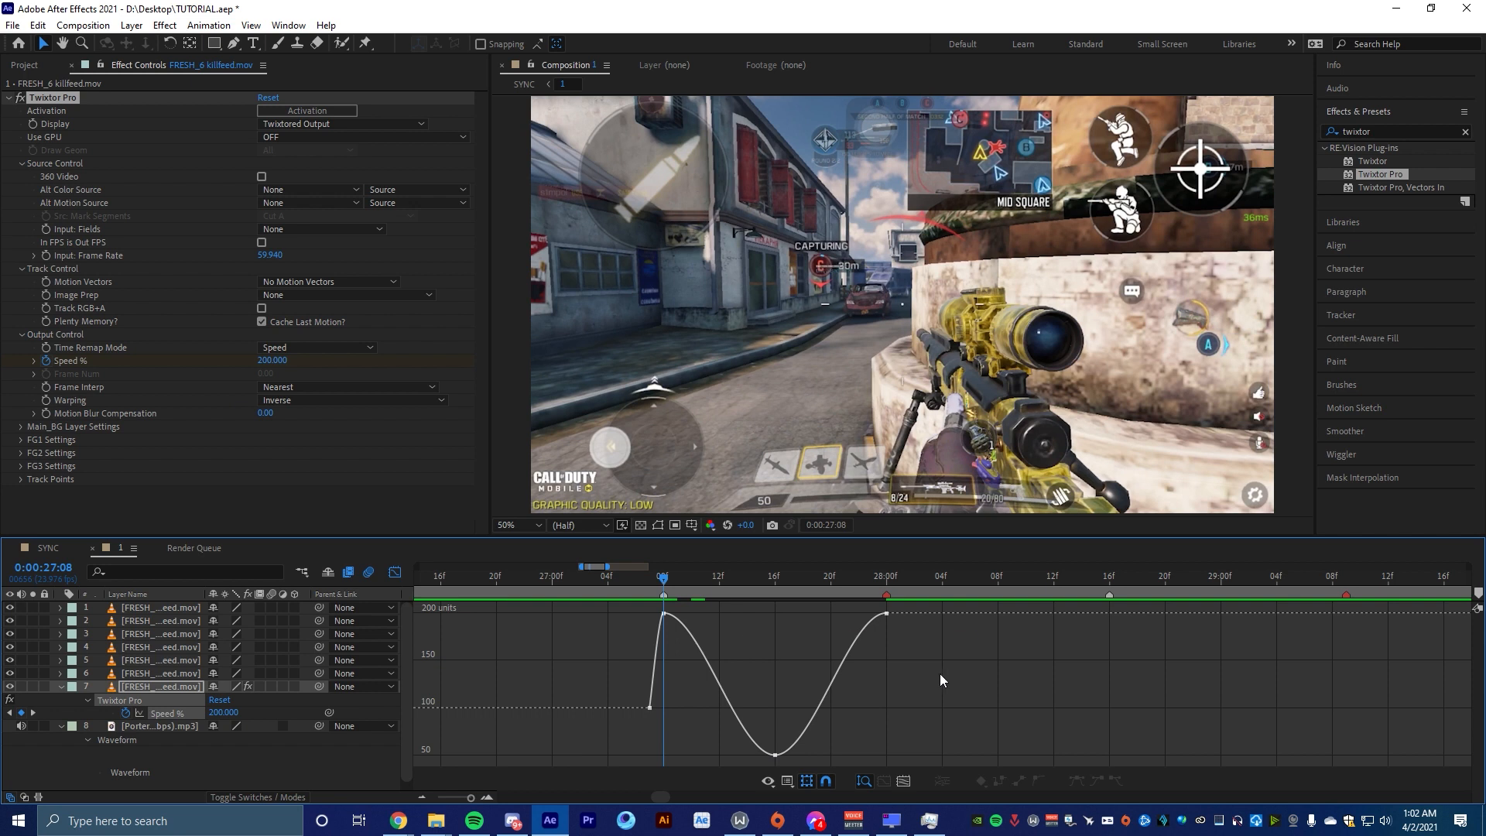
{"action": "left_click", "coordinate": [663, 612]}
{"action": "left_click", "coordinate": [903, 648]}
{"action": "left_click", "coordinate": [663, 613]}
{"action": "left_click_drag", "start_coordinate": [701, 619], "coordinate": [663, 709]}
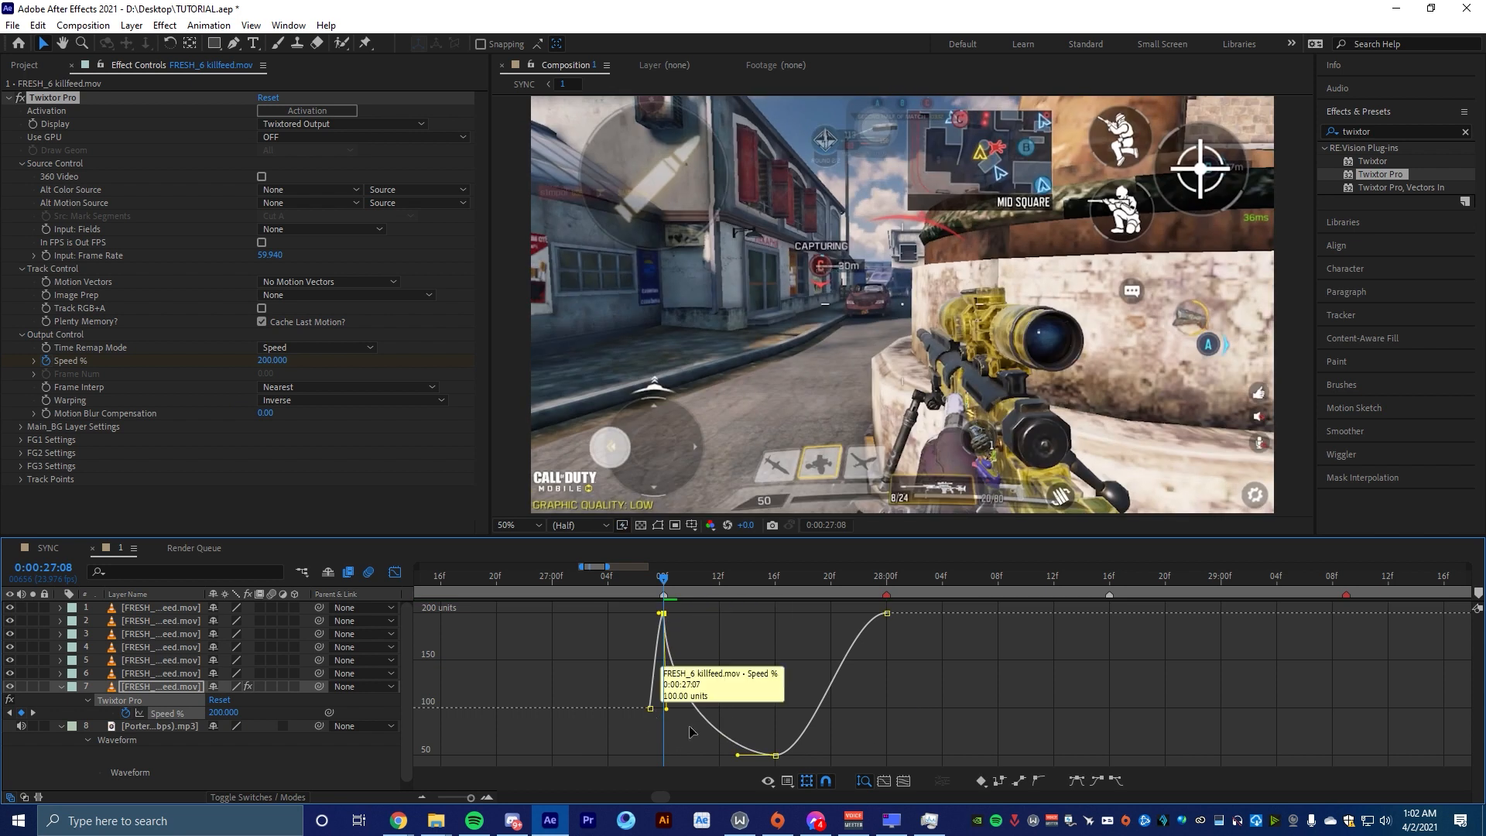
Widen both handles of the 50% keyframe and pull the last keyframe's incoming handle straight down to about 100 units
{"action": "left_click_drag", "start_coordinate": [739, 755], "coordinate": [692, 754]}
{"action": "left_click_drag", "start_coordinate": [814, 754], "coordinate": [853, 755]}
{"action": "left_click_drag", "start_coordinate": [848, 613], "coordinate": [889, 713]}
{"action": "left_click", "coordinate": [947, 713]}
{"action": "left_click", "coordinate": [885, 614]}
{"action": "left_click", "coordinate": [885, 708]}
{"action": "left_click", "coordinate": [944, 715]}
Extend the 50% keyframe's handles horizontally to 0:00:27:08 and 0:00:28:00 to form a symmetrical U-shaped speed curve
{"action": "left_click", "coordinate": [774, 754]}
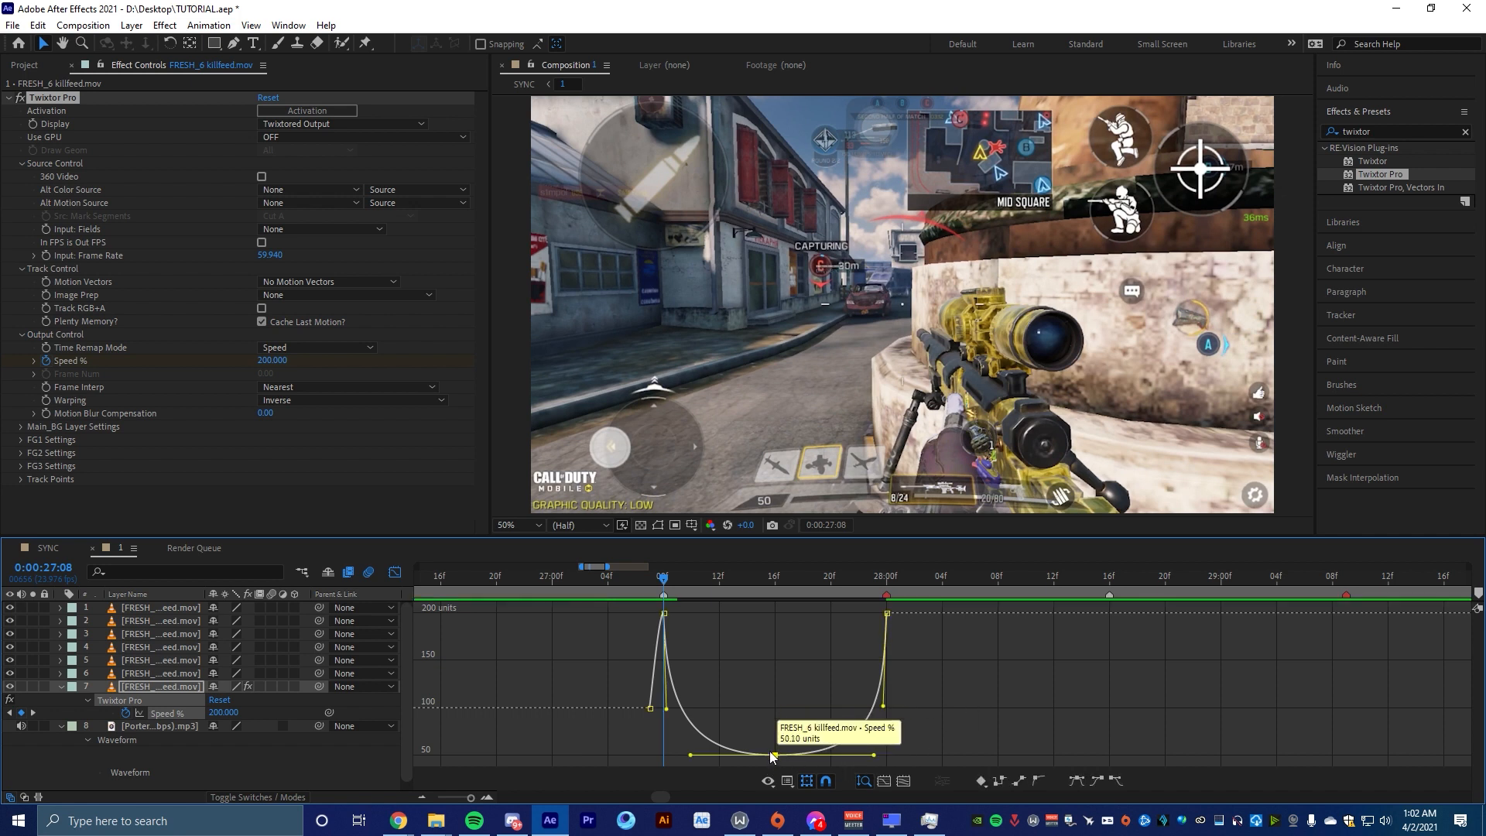
{"action": "left_click", "coordinate": [773, 581]}
{"action": "left_click", "coordinate": [800, 680]}
{"action": "left_click", "coordinate": [774, 754]}
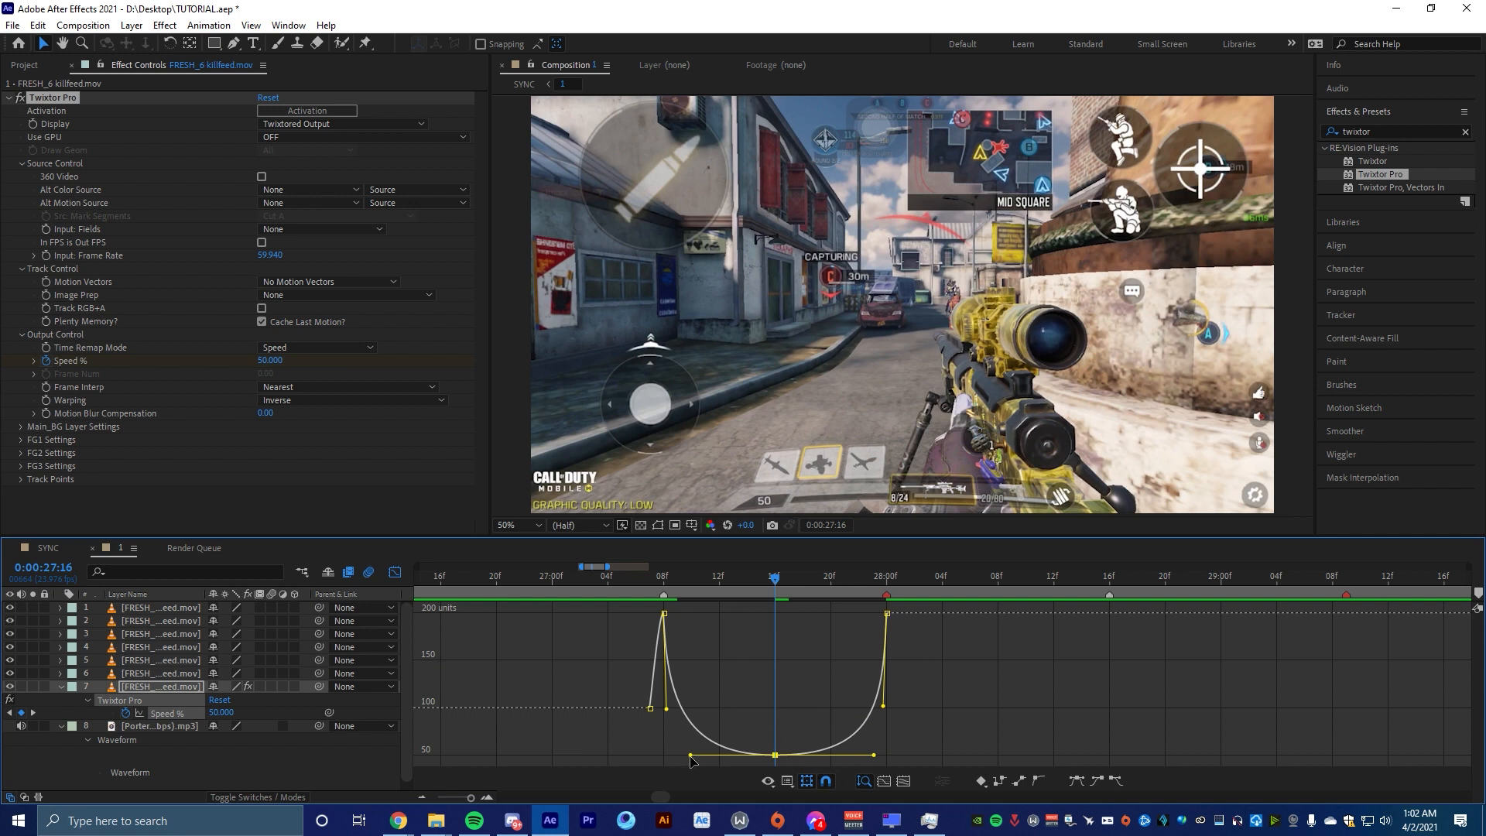
{"action": "left_click_drag", "start_coordinate": [690, 755], "coordinate": [663, 755]}
{"action": "left_click_drag", "start_coordinate": [874, 755], "coordinate": [925, 768]}
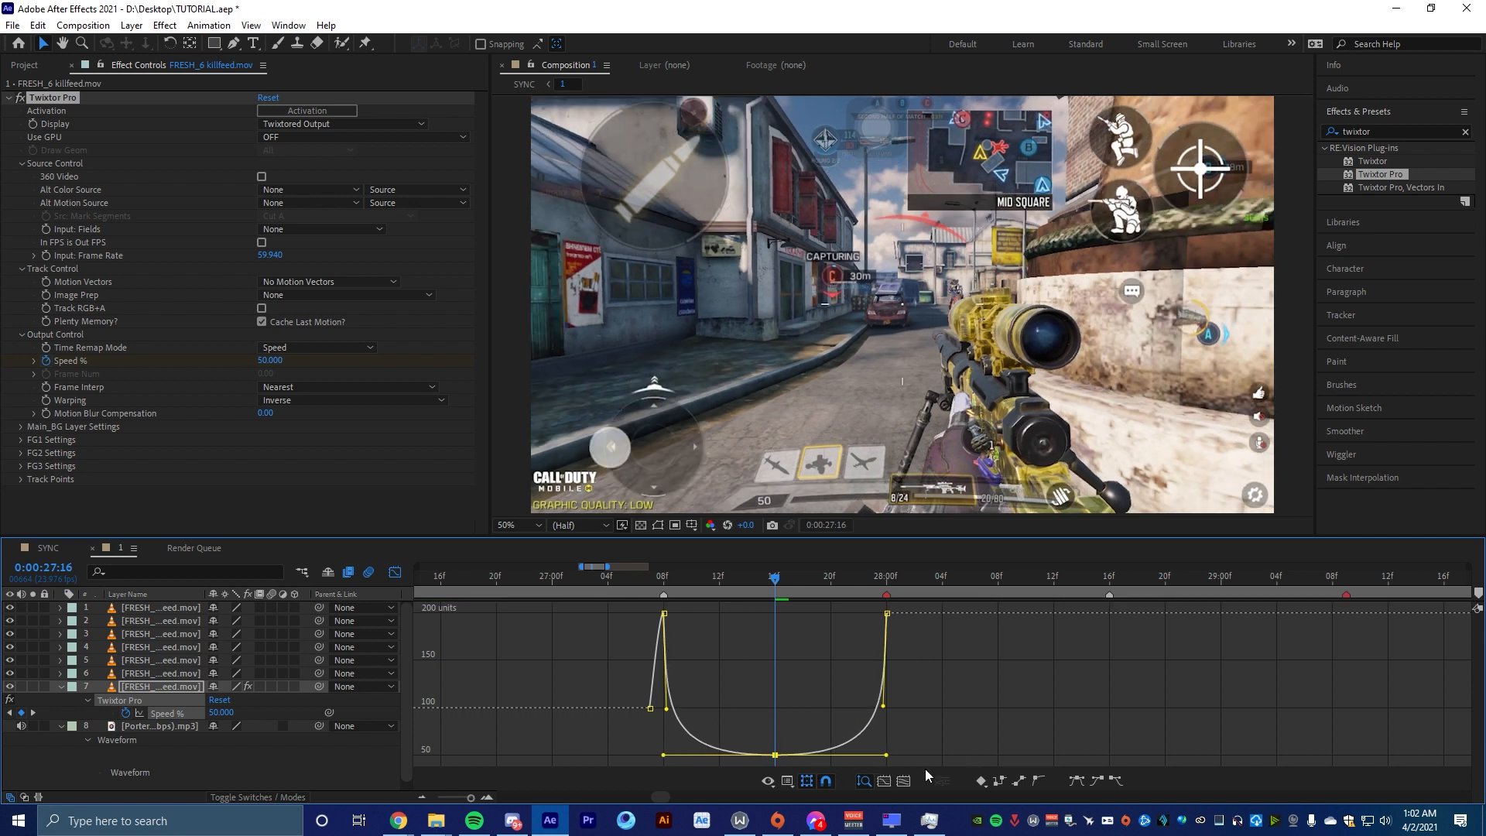
Set the work area around the first segment, from 0:00:27:07 to about 0:00:28:02, and preview it
{"action": "left_click", "coordinate": [649, 579]}
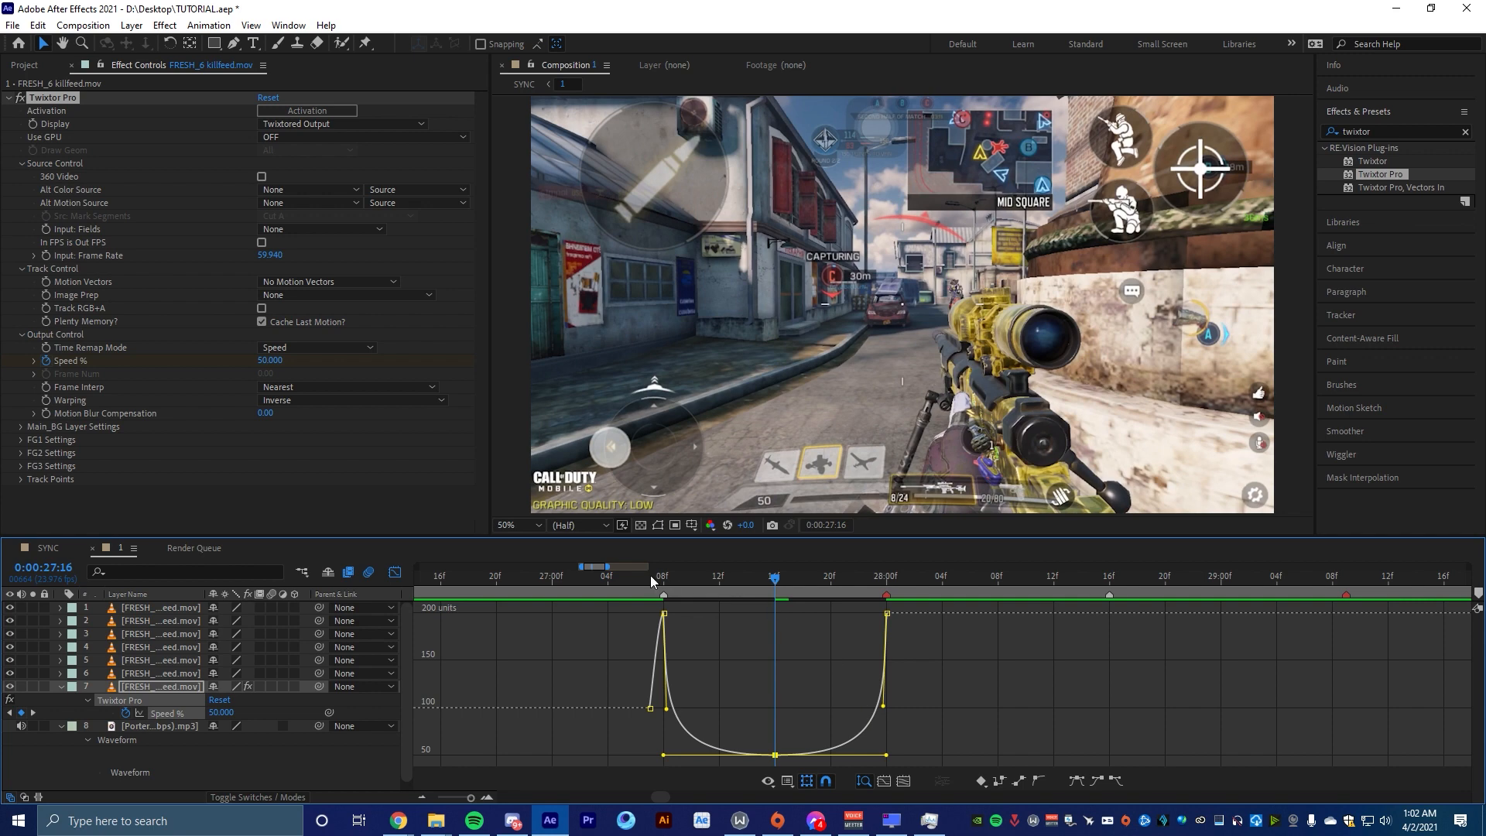
{"action": "left_click", "coordinate": [901, 583]}
{"action": "key", "text": "n"}
{"action": "key", "text": "space"}
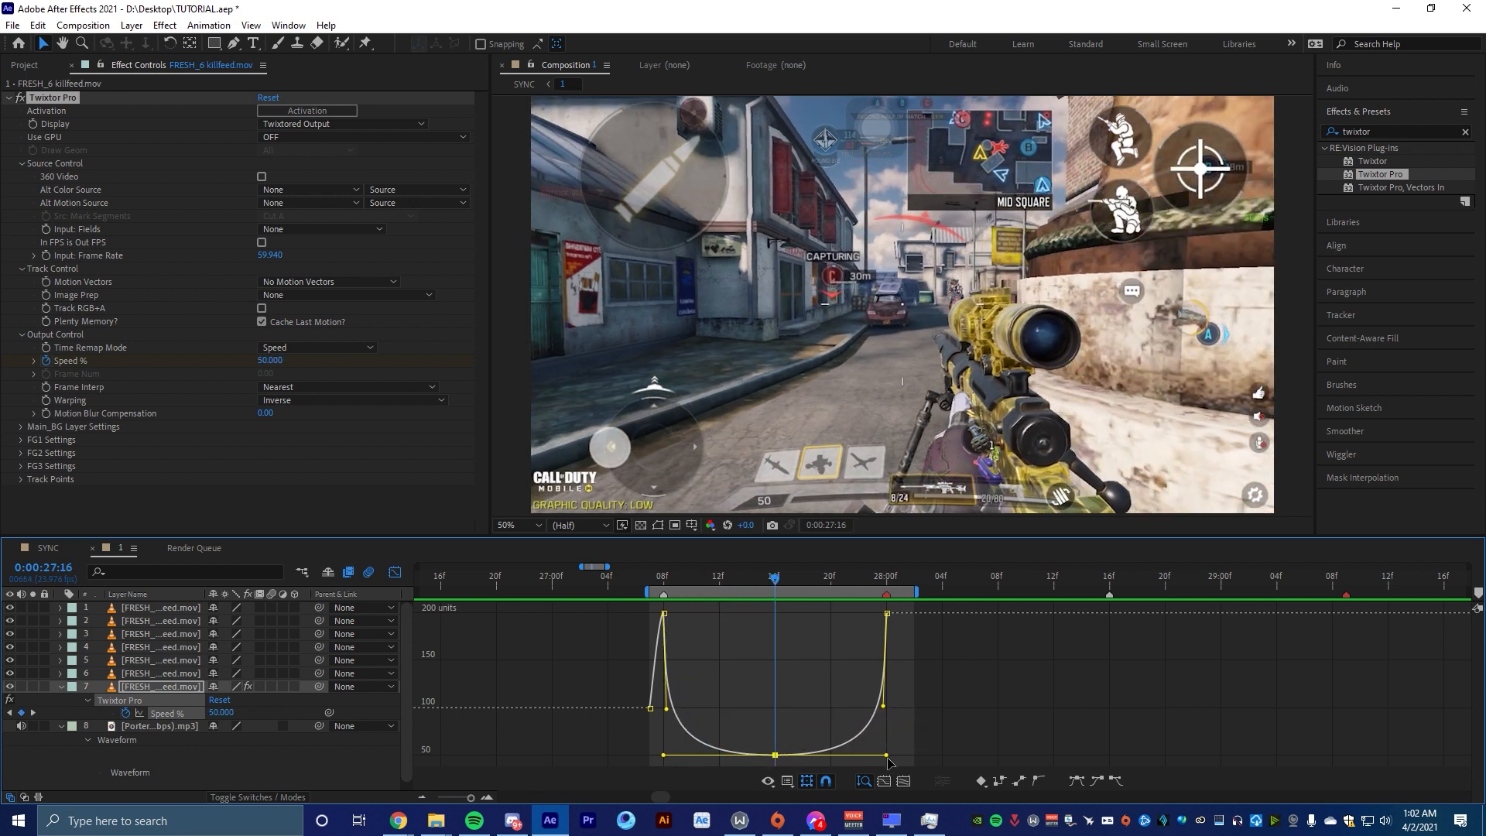
Shorten both horizontal handles of the 50% Speed % keyframe to about 0:00:27:10 and 0:00:27:22
{"action": "left_click_drag", "start_coordinate": [887, 755], "coordinate": [833, 754]}
{"action": "left_click_drag", "start_coordinate": [663, 757], "coordinate": [716, 758]}
{"action": "left_click_drag", "start_coordinate": [831, 755], "coordinate": [853, 754]}
{"action": "left_click_drag", "start_coordinate": [716, 755], "coordinate": [698, 755]}
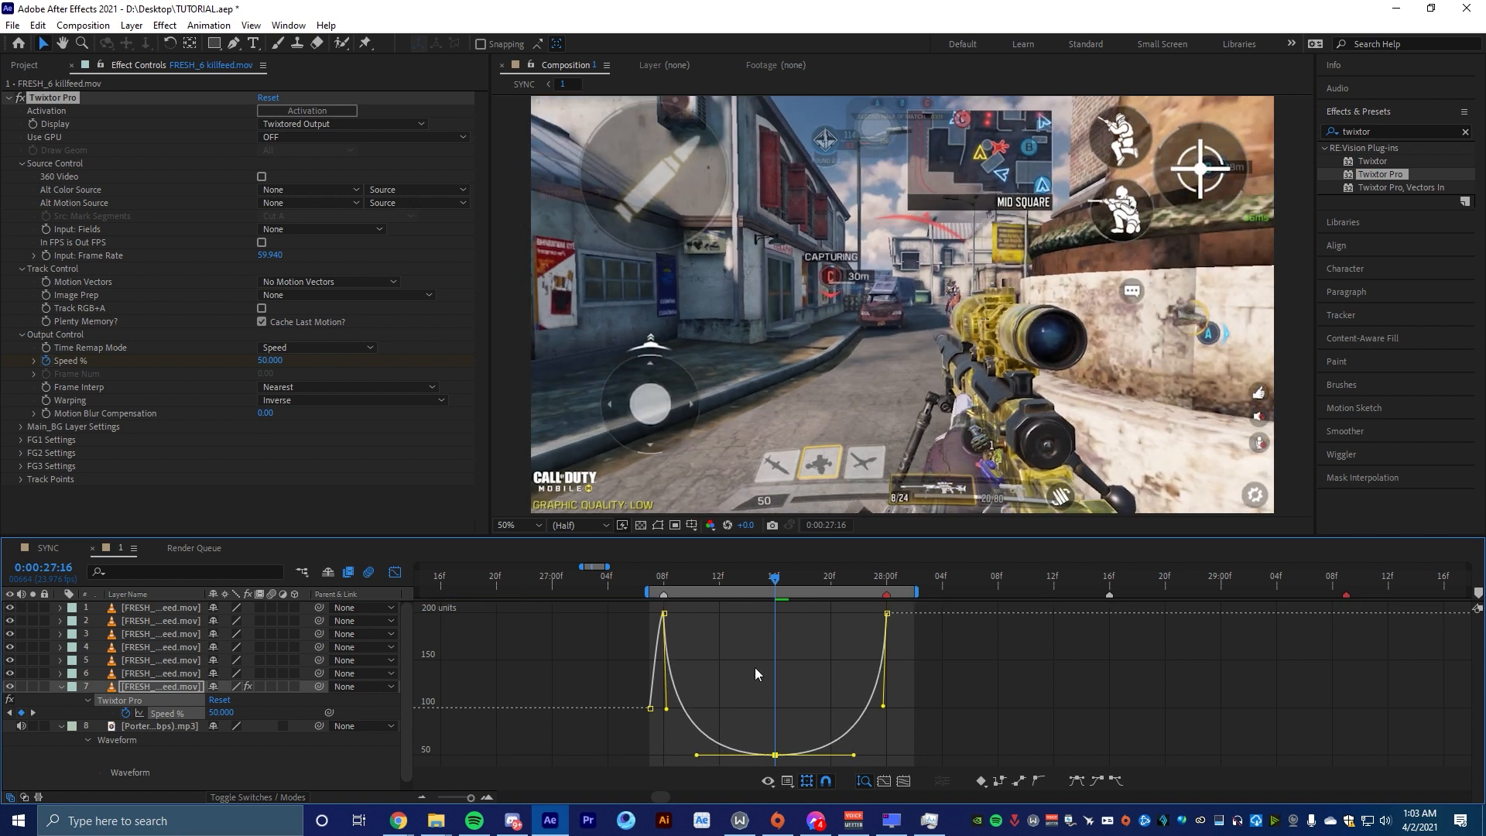
Adjust the first 200% keyframe's outgoing handle vertically to about 110 units and preview the speed ramp
{"action": "left_click", "coordinate": [663, 612]}
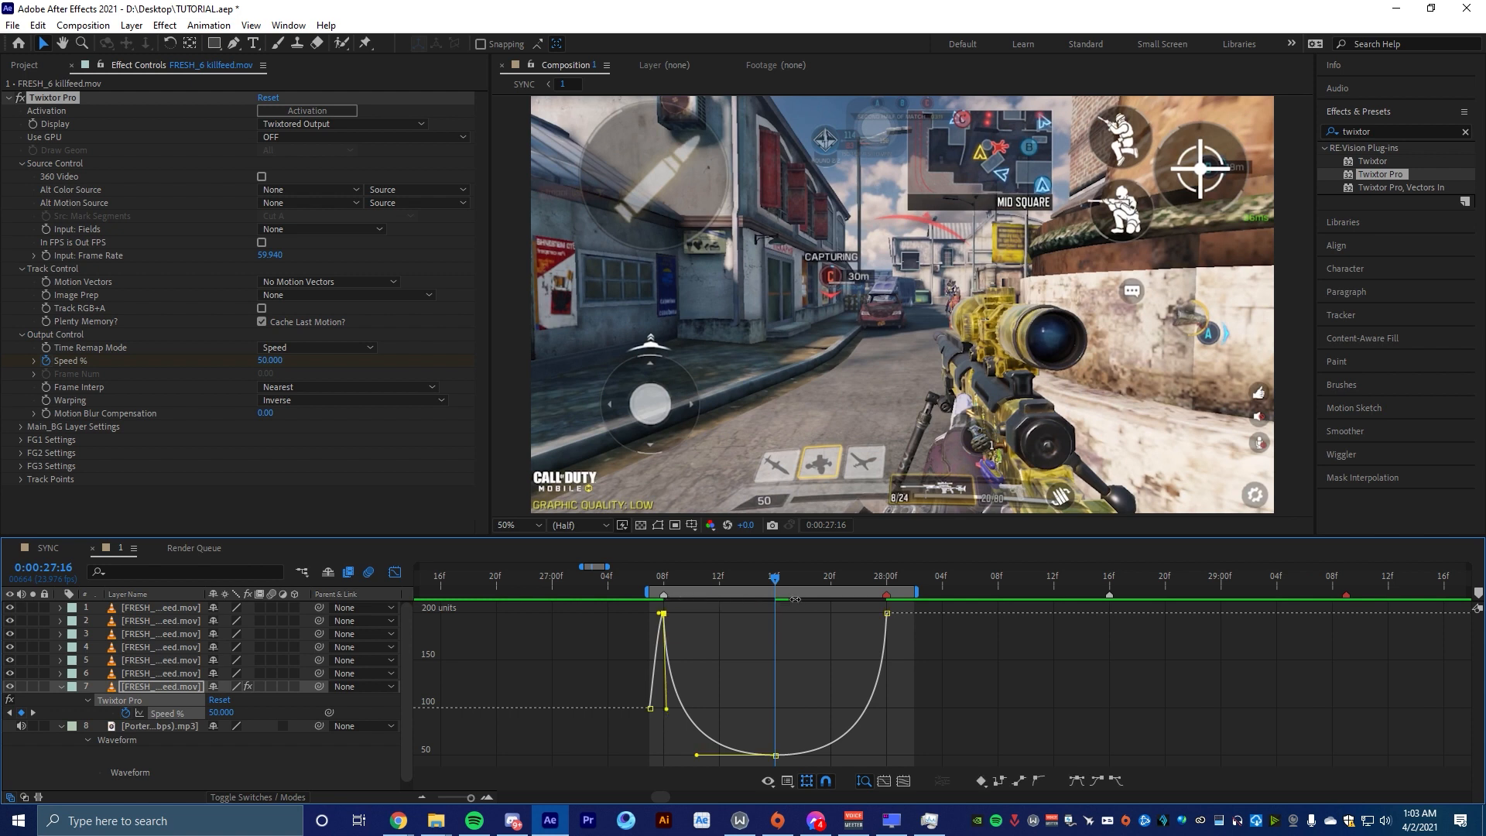
{"action": "key", "text": "space"}
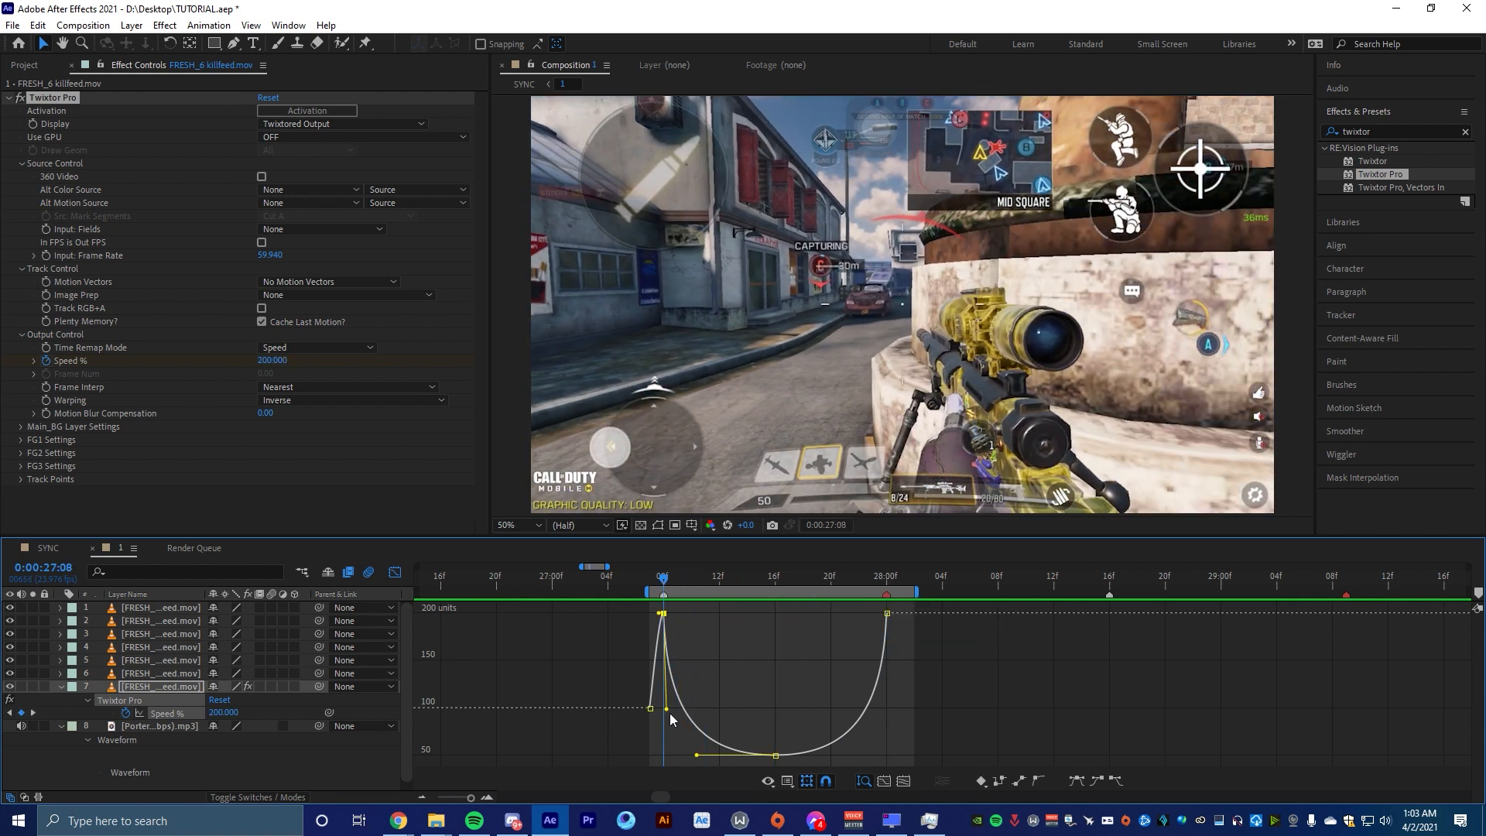
{"action": "left_click_drag", "start_coordinate": [666, 708], "coordinate": [642, 659]}
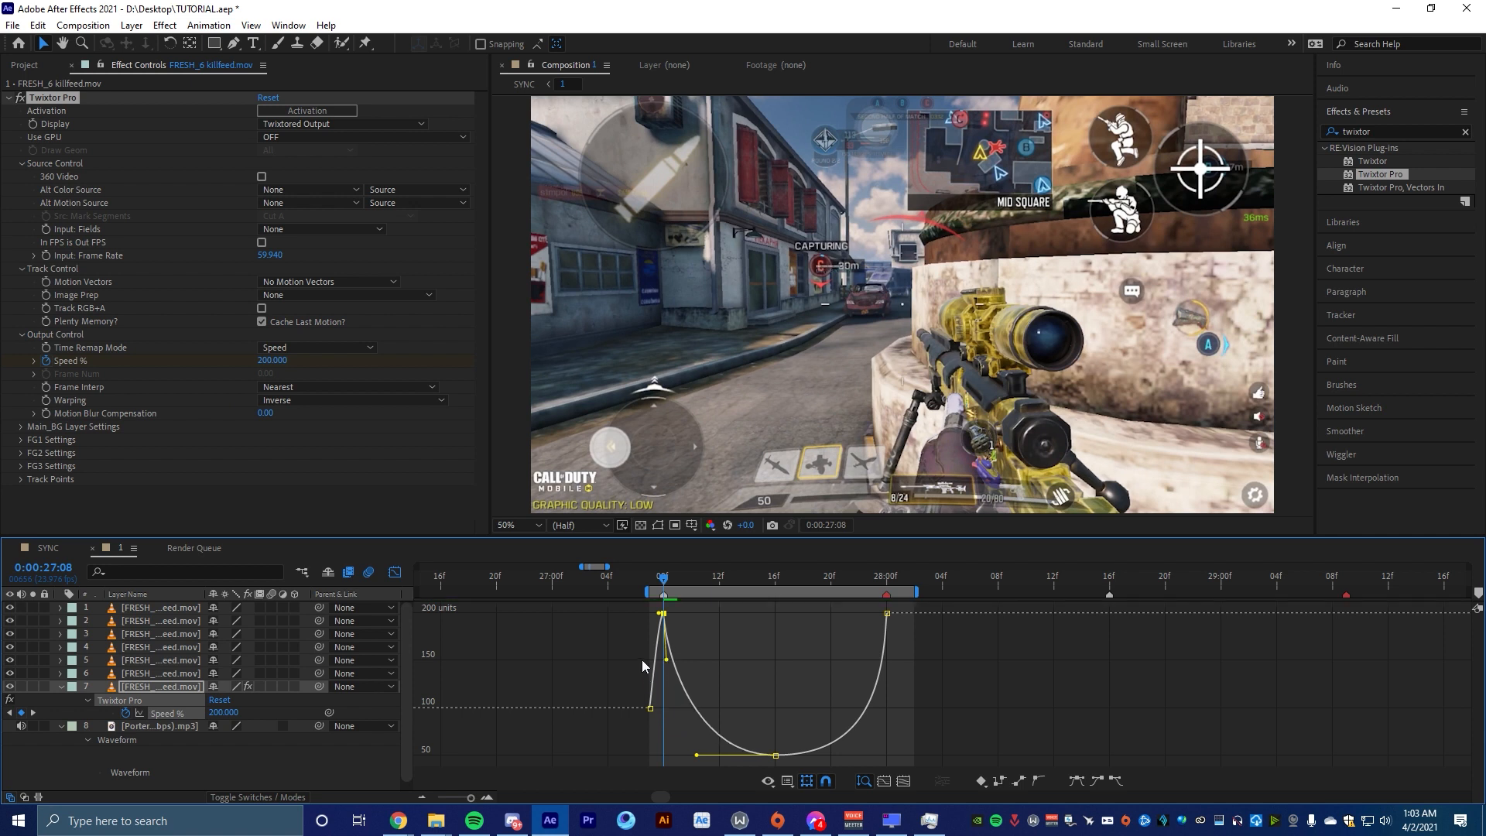
{"action": "left_click_drag", "start_coordinate": [662, 582], "coordinate": [619, 712]}
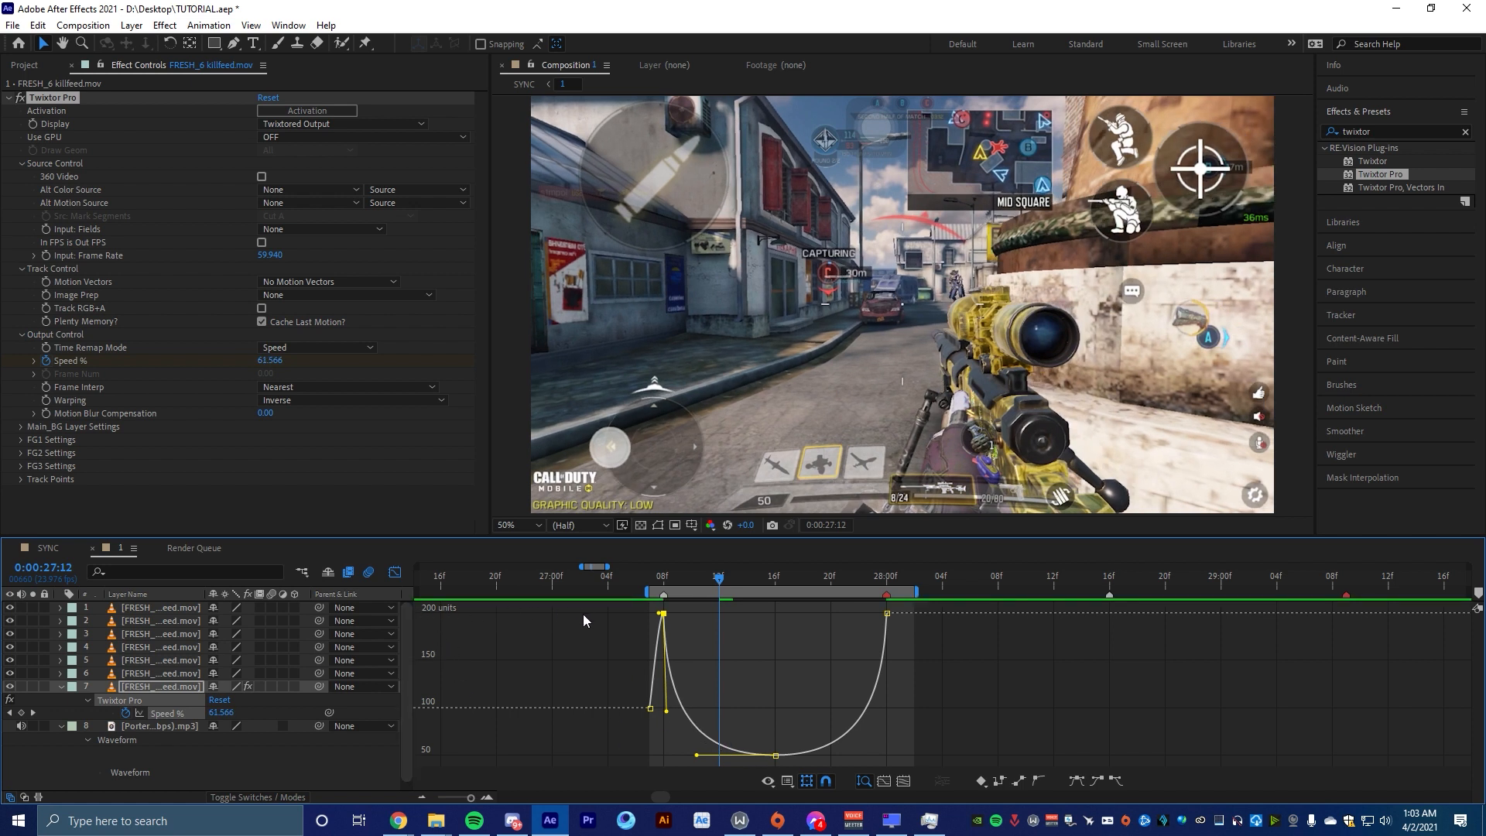
{"action": "mouse_move", "coordinate": [667, 715]}
{"action": "left_mouse_down"}
{"action": "mouse_move", "coordinate": [666, 755]}
{"action": "mouse_move", "coordinate": [667, 688]}
{"action": "left_mouse_up"}
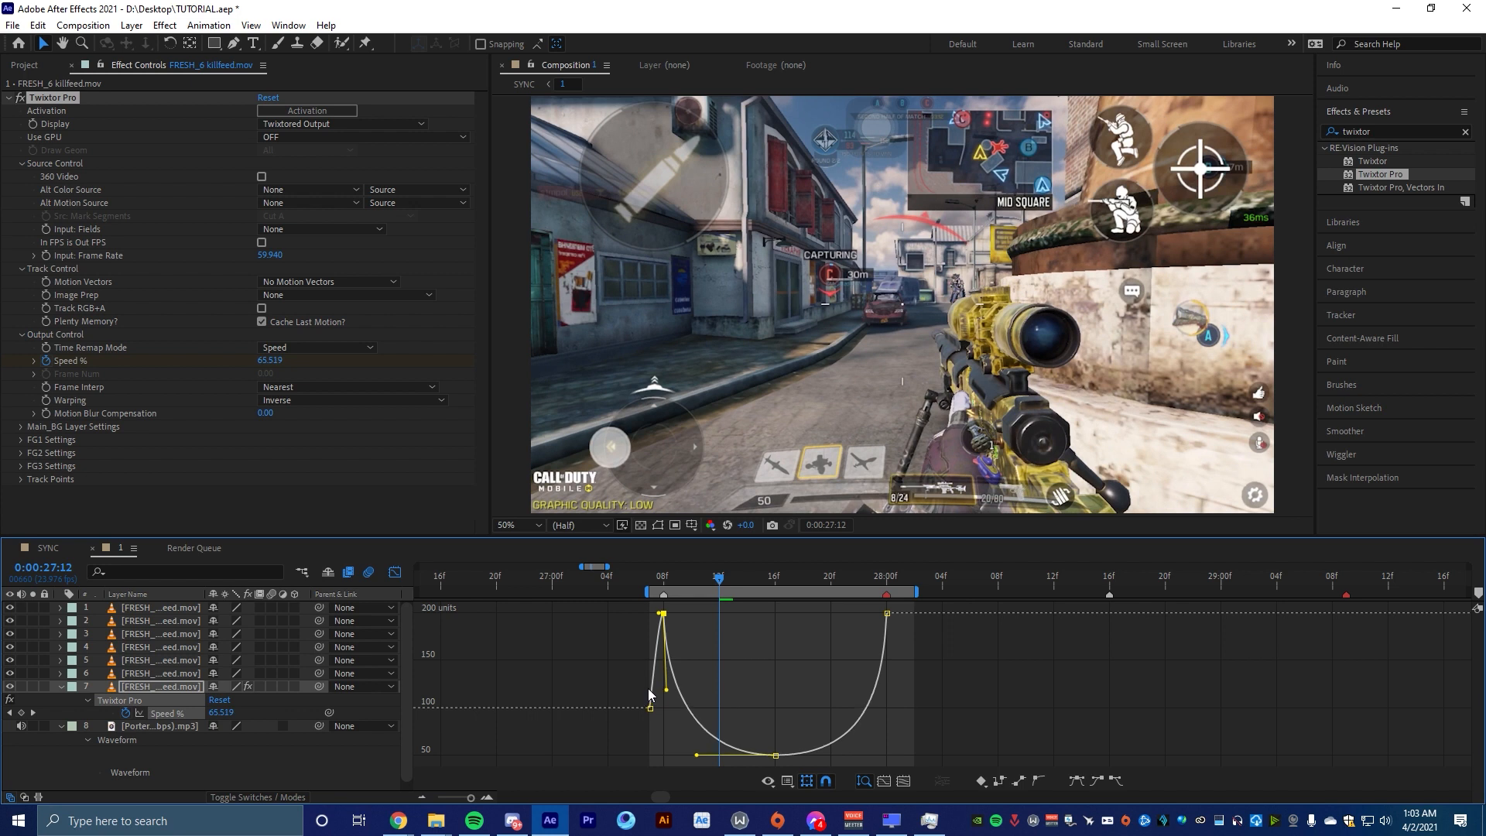
{"action": "left_click", "coordinate": [886, 614]}
{"action": "left_click", "coordinate": [663, 612]}
{"action": "key", "text": "j"}
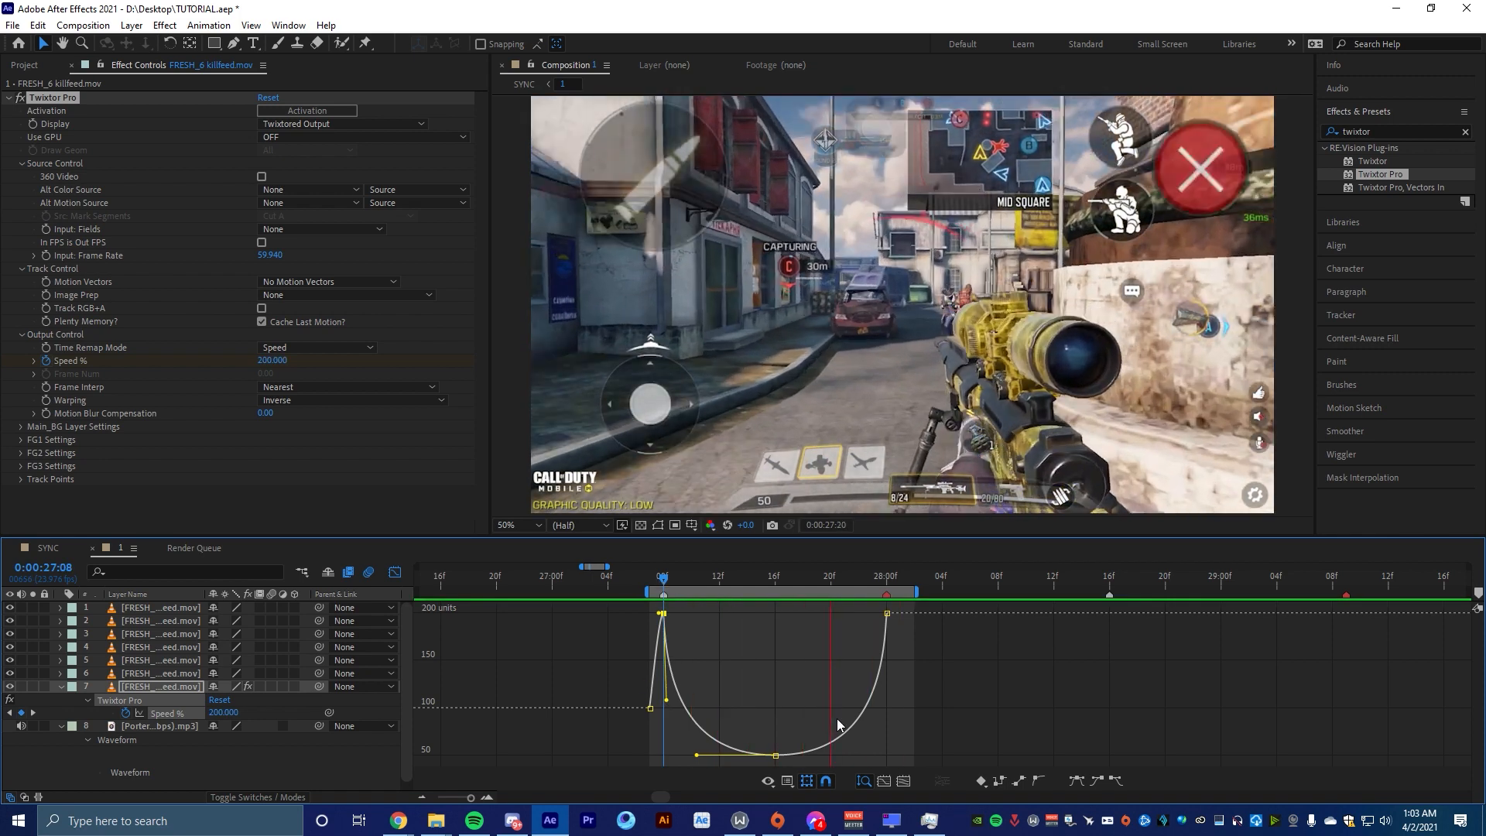
{"action": "left_click_drag", "start_coordinate": [671, 581], "coordinate": [663, 648]}
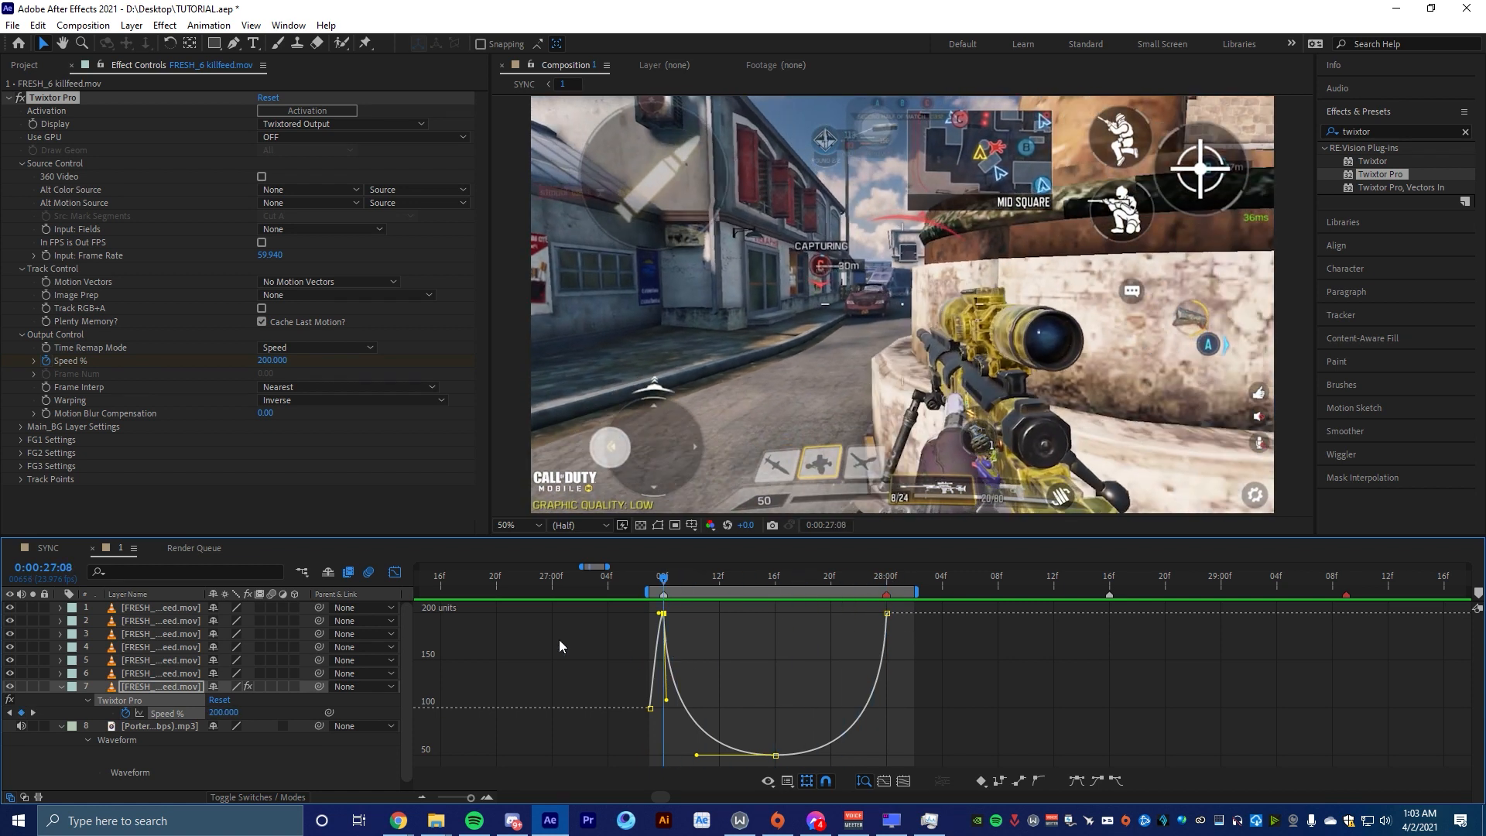
Close the Graph Editor and copy layer 7's Twixtor Pro effect with its Speed % keyframes
{"action": "left_click", "coordinate": [396, 572]}
{"action": "left_click", "coordinate": [968, 708]}
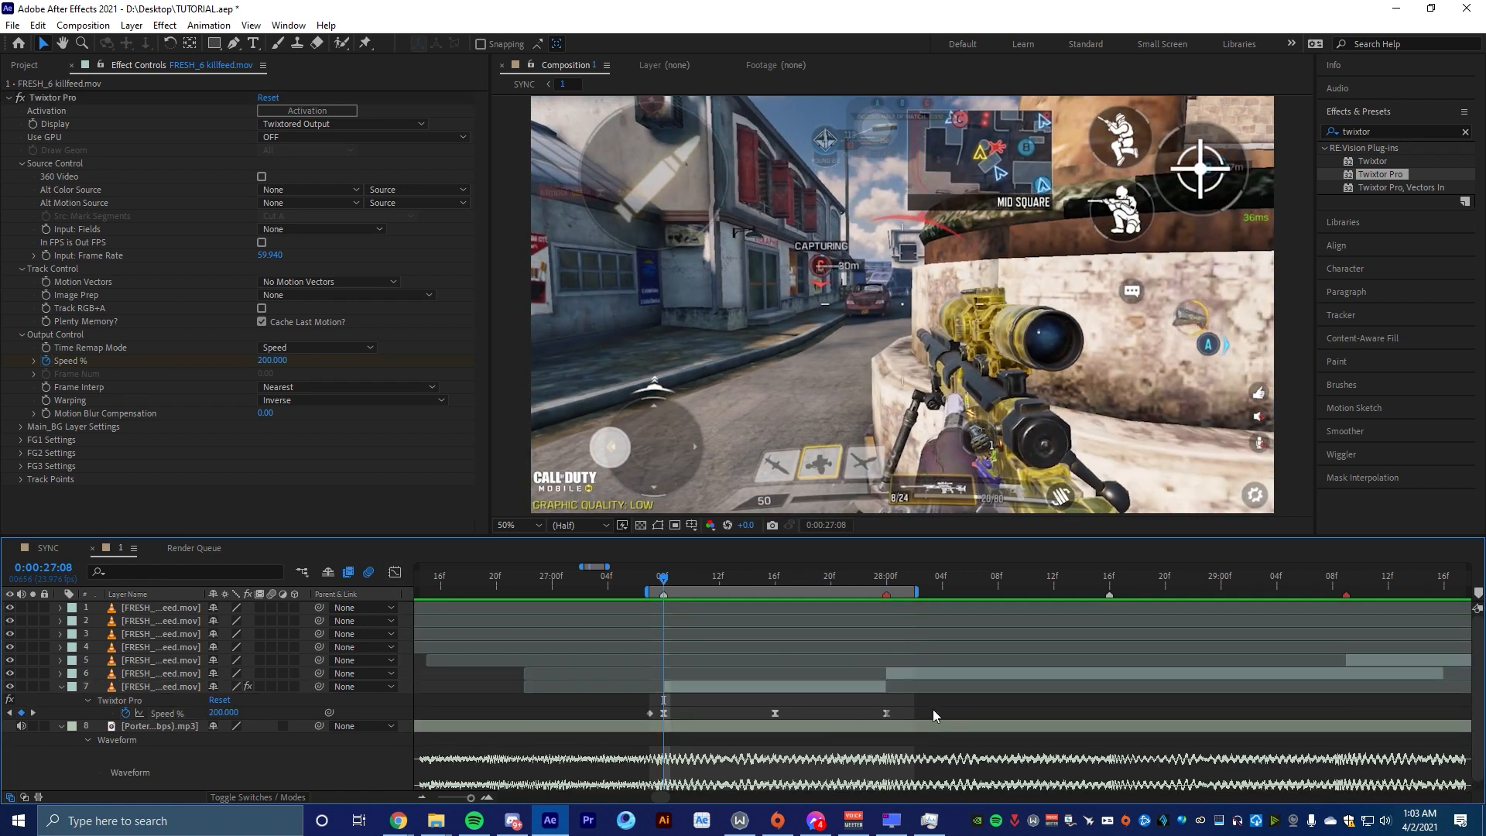
{"action": "left_click_drag", "start_coordinate": [932, 708], "coordinate": [682, 722]}
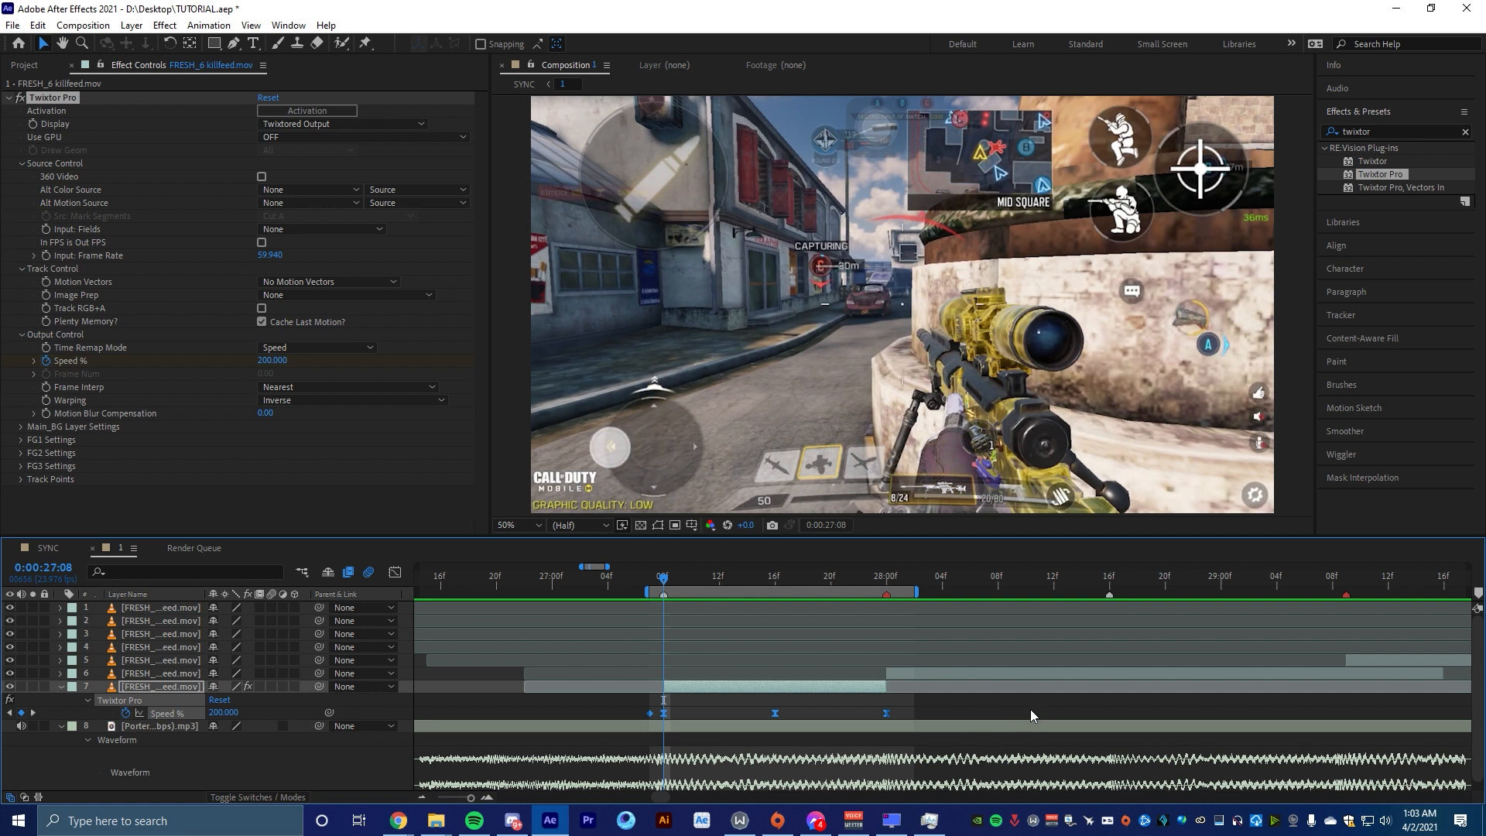
{"action": "scroll", "coordinate": [1157, 717], "scroll_direction": "down", "scroll_amount": 3}
{"action": "left_click", "coordinate": [917, 676]}
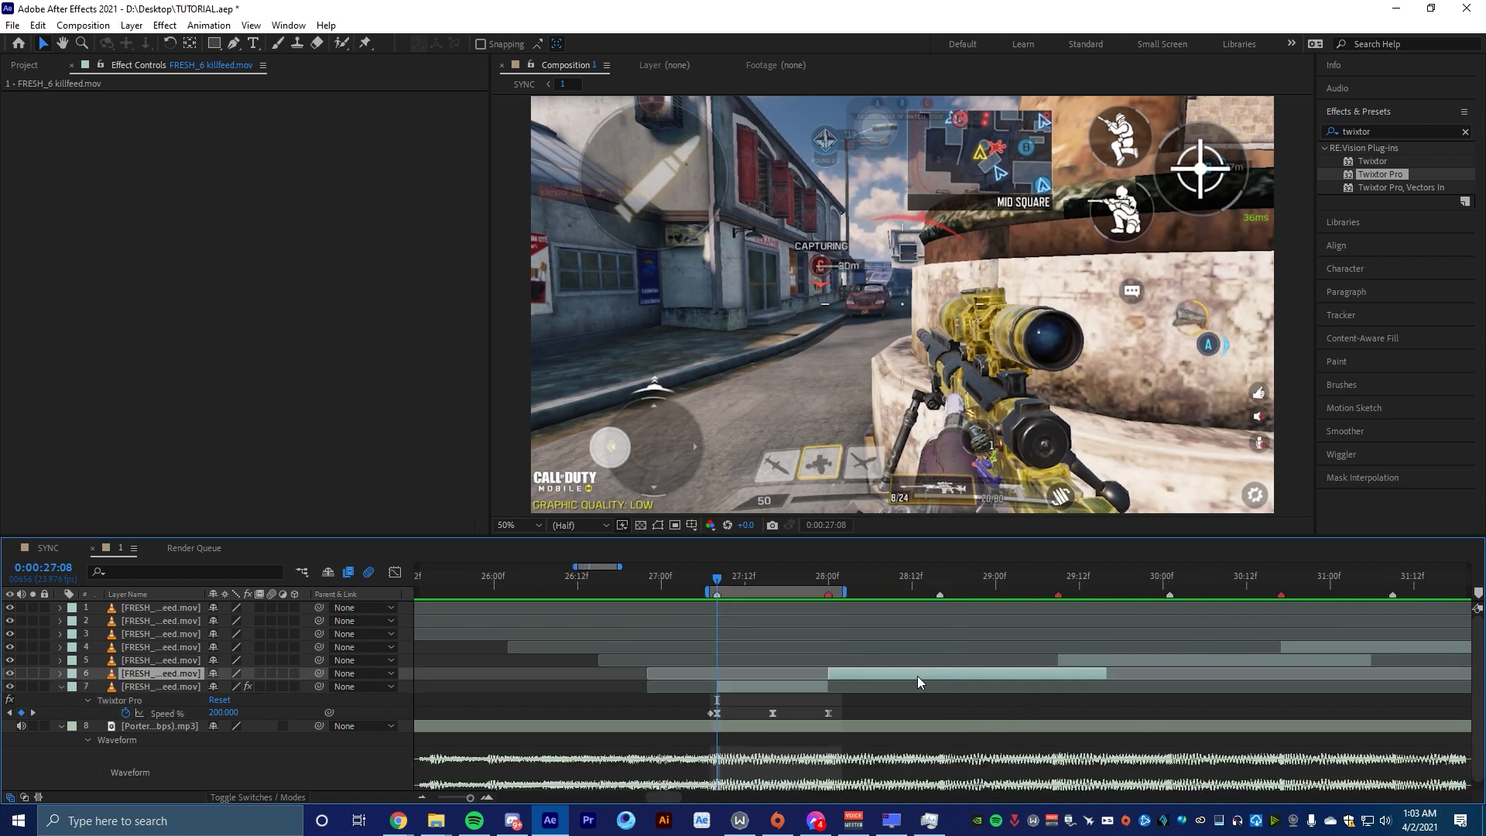
{"action": "left_click", "coordinate": [649, 702]}
{"action": "left_click", "coordinate": [137, 701]}
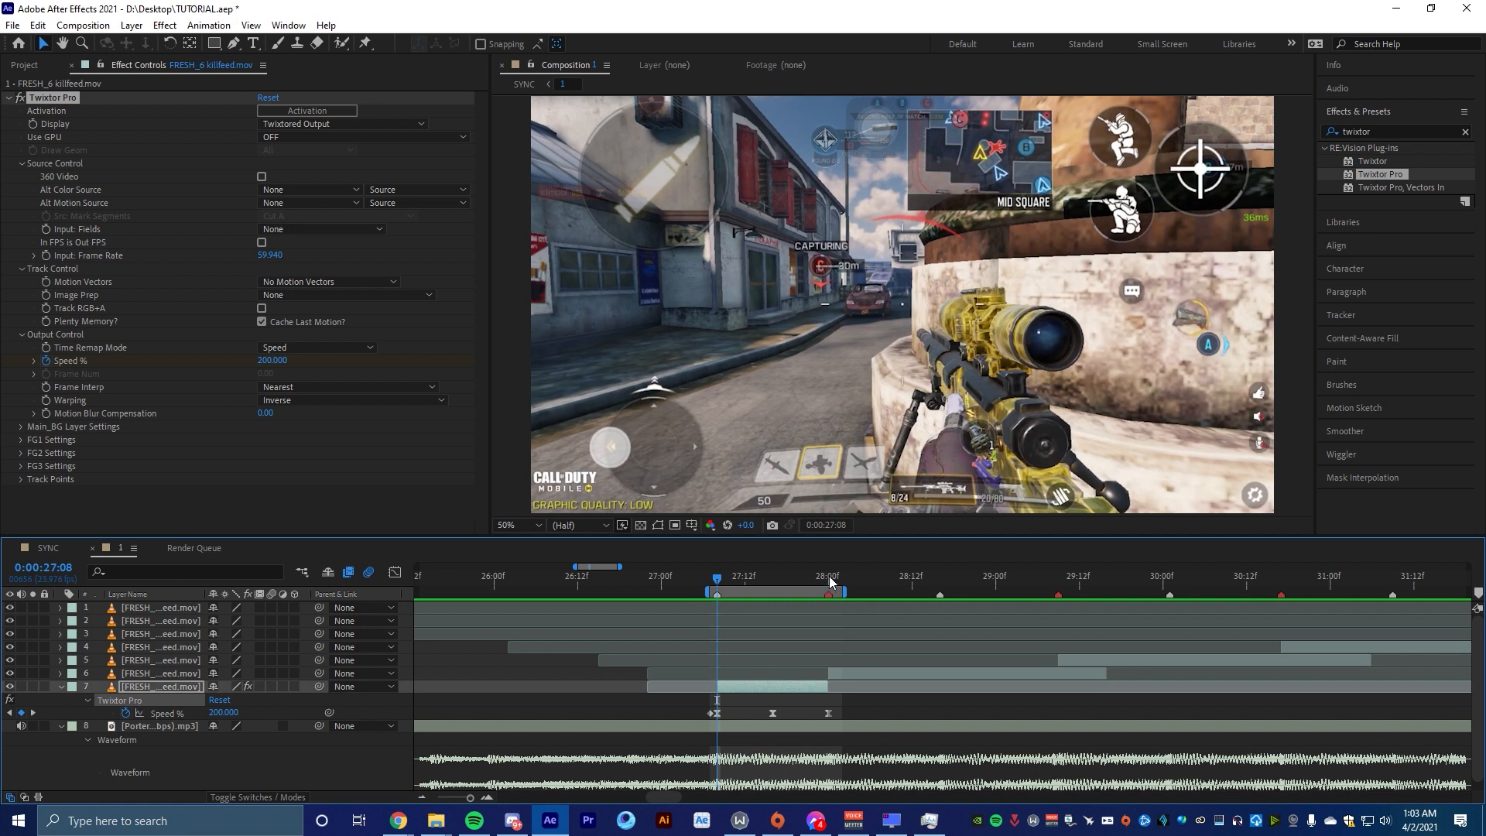
Paste Twixtor Pro onto layer 6 and shift its Speed % keyframes so the first 200% keyframe falls on 0:00:28:00
{"action": "left_click", "coordinate": [829, 581]}
{"action": "left_click", "coordinate": [848, 672]}
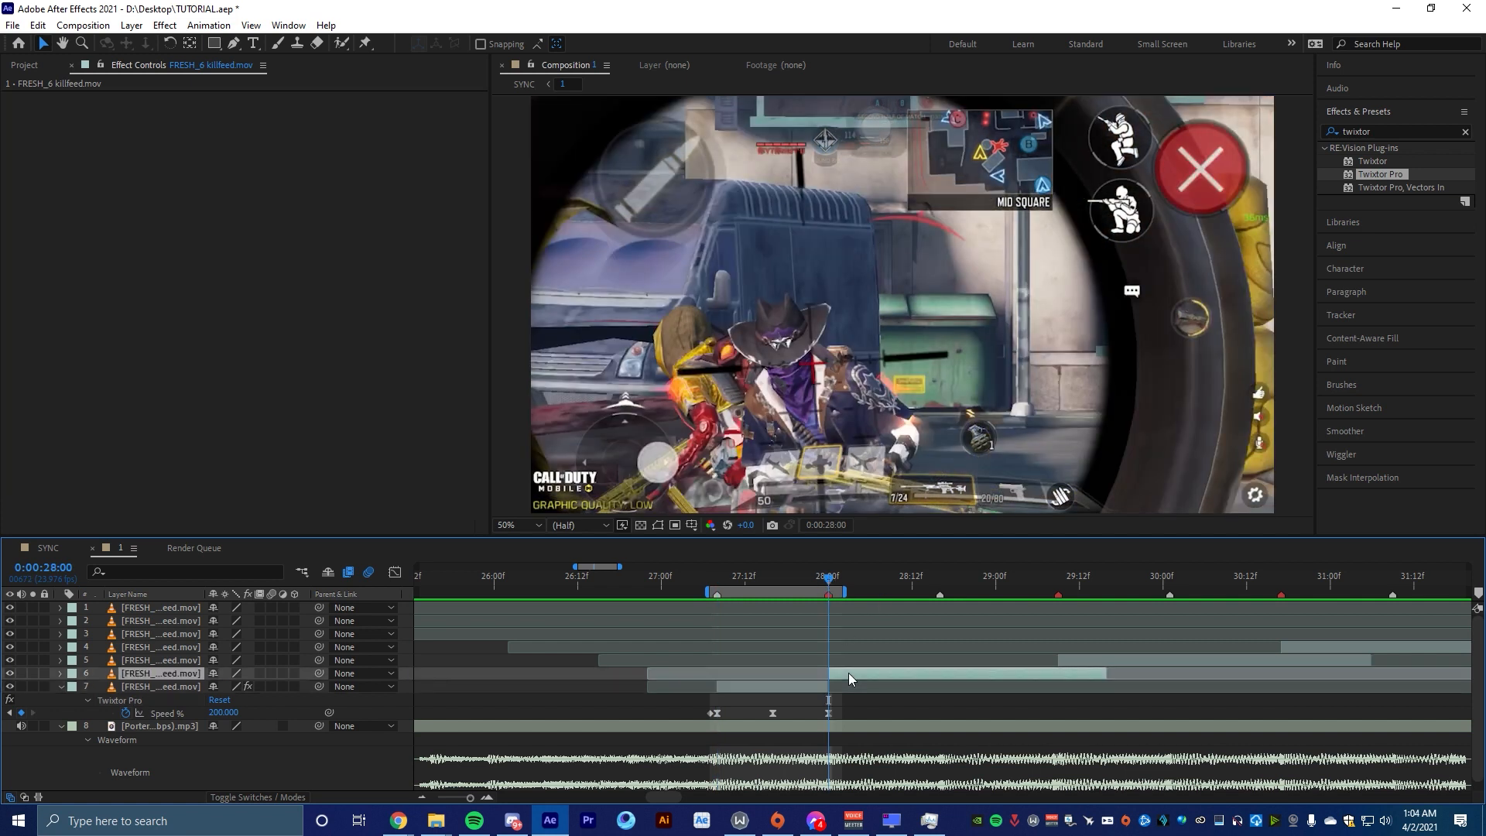
{"action": "key", "text": "ctrl+v"}
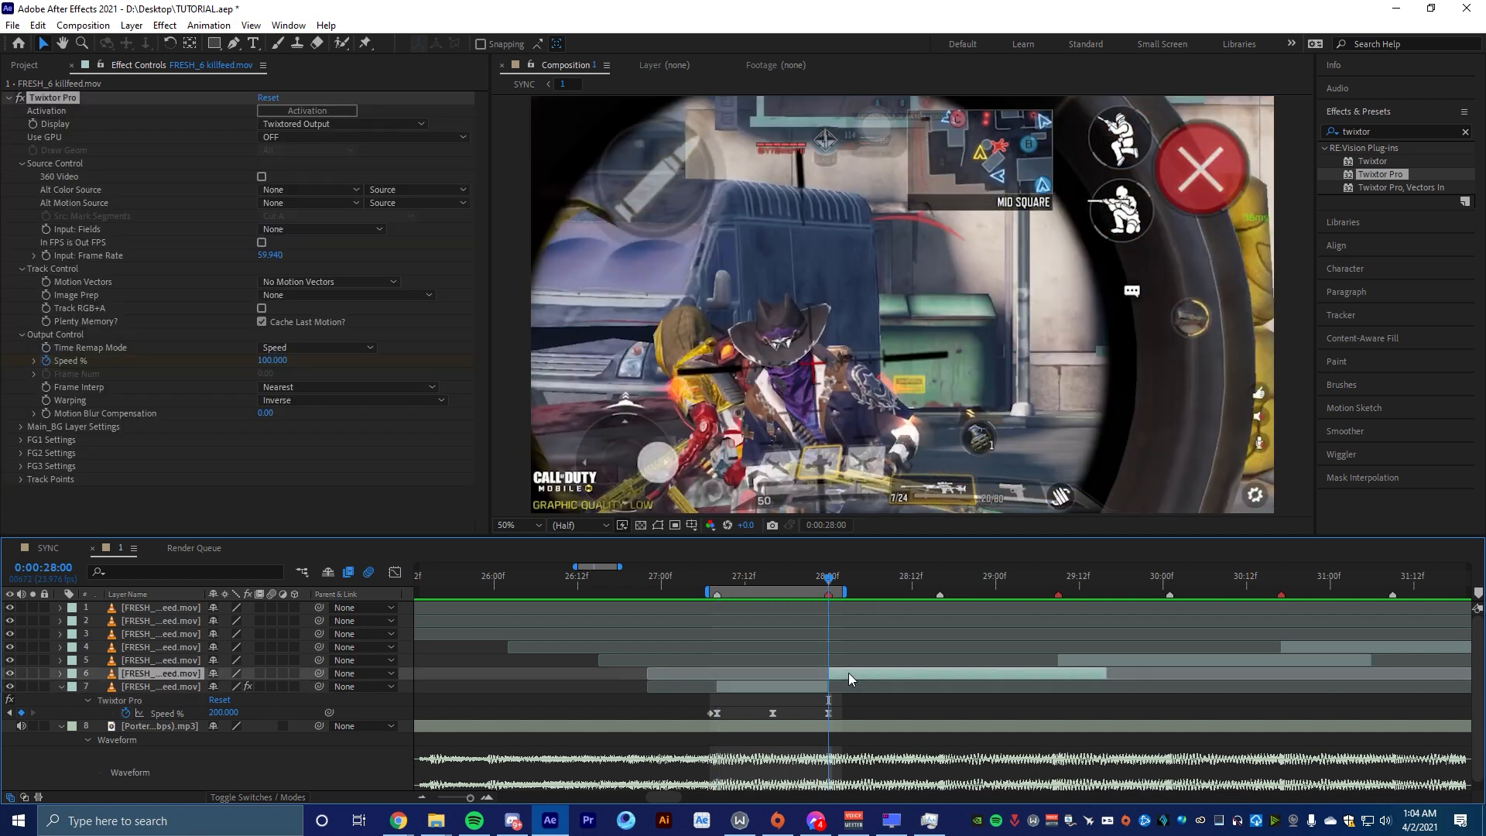
{"action": "key", "text": "u"}
{"action": "left_click_drag", "start_coordinate": [996, 704], "coordinate": [826, 698]}
{"action": "left_click", "coordinate": [942, 686]}
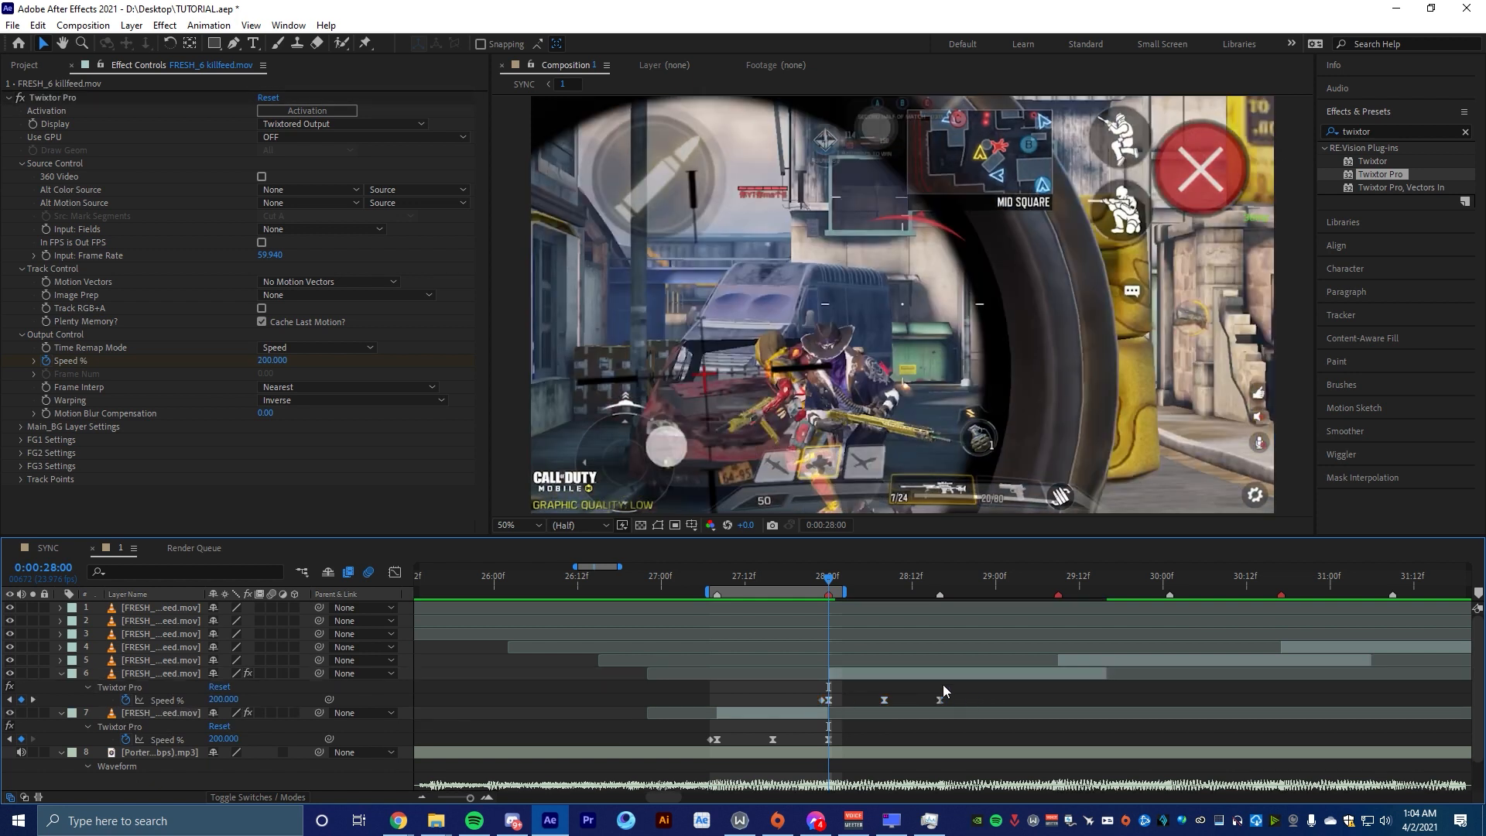
Compress layer 6's three ramp keyframes proportionally so the last 200% keyframe lands on 0:00:28:15
{"action": "left_click_drag", "start_coordinate": [829, 579], "coordinate": [939, 647]}
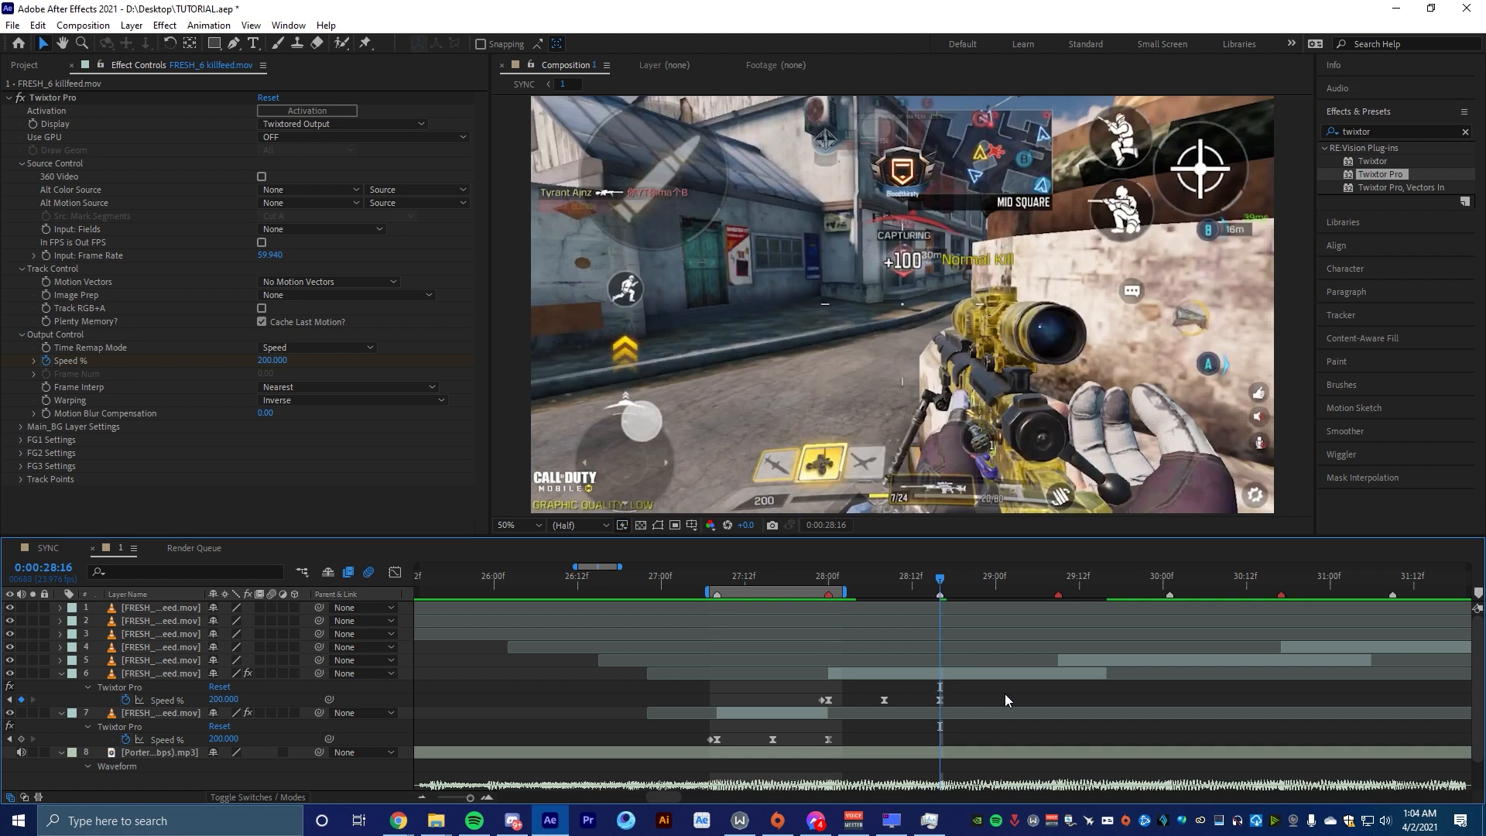
{"action": "scroll", "coordinate": [1007, 695], "scroll_direction": "up", "scroll_amount": 2}
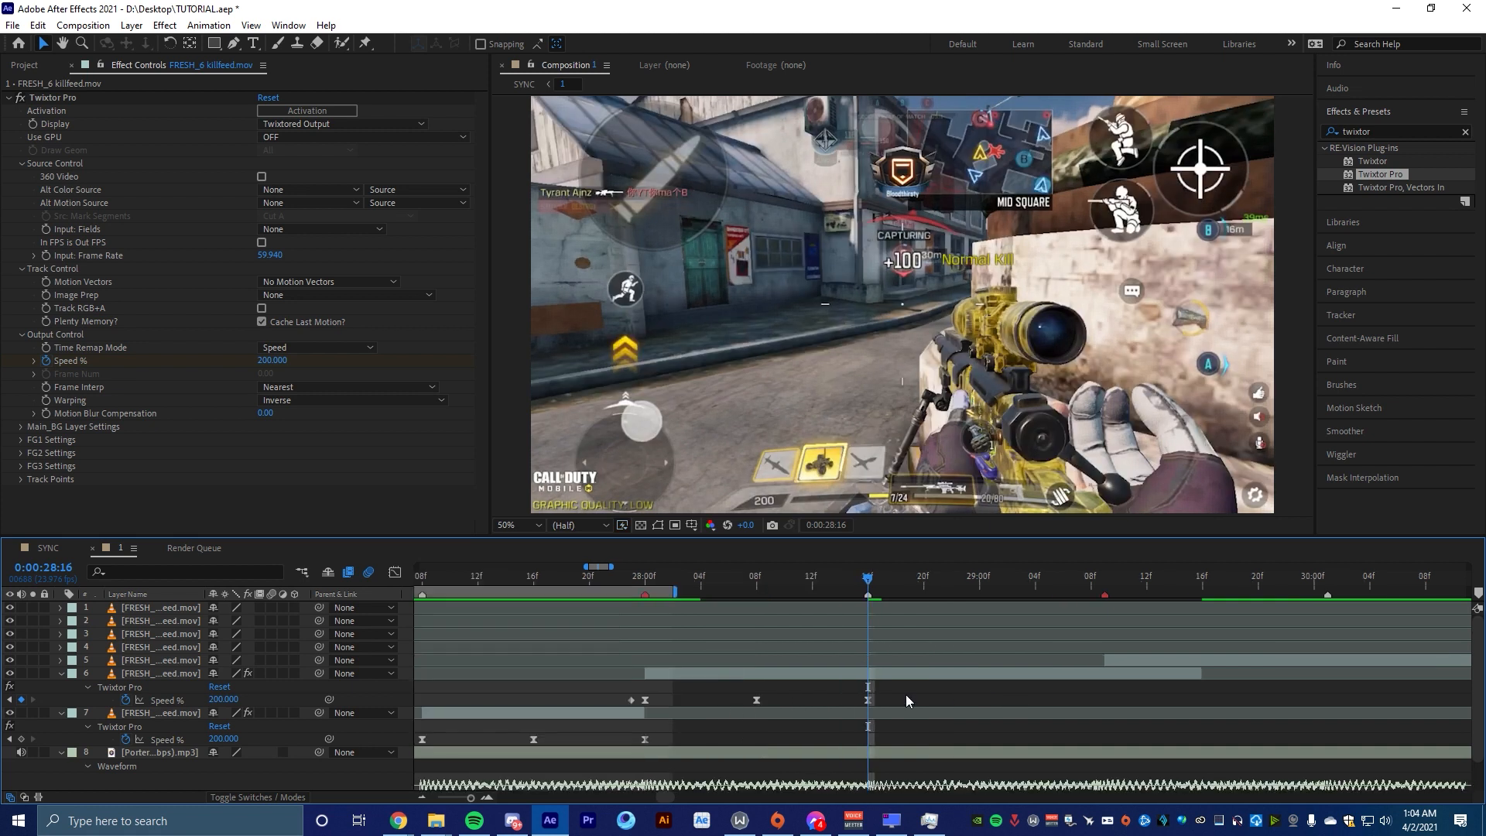
{"action": "left_click_drag", "start_coordinate": [875, 701], "coordinate": [638, 702]}
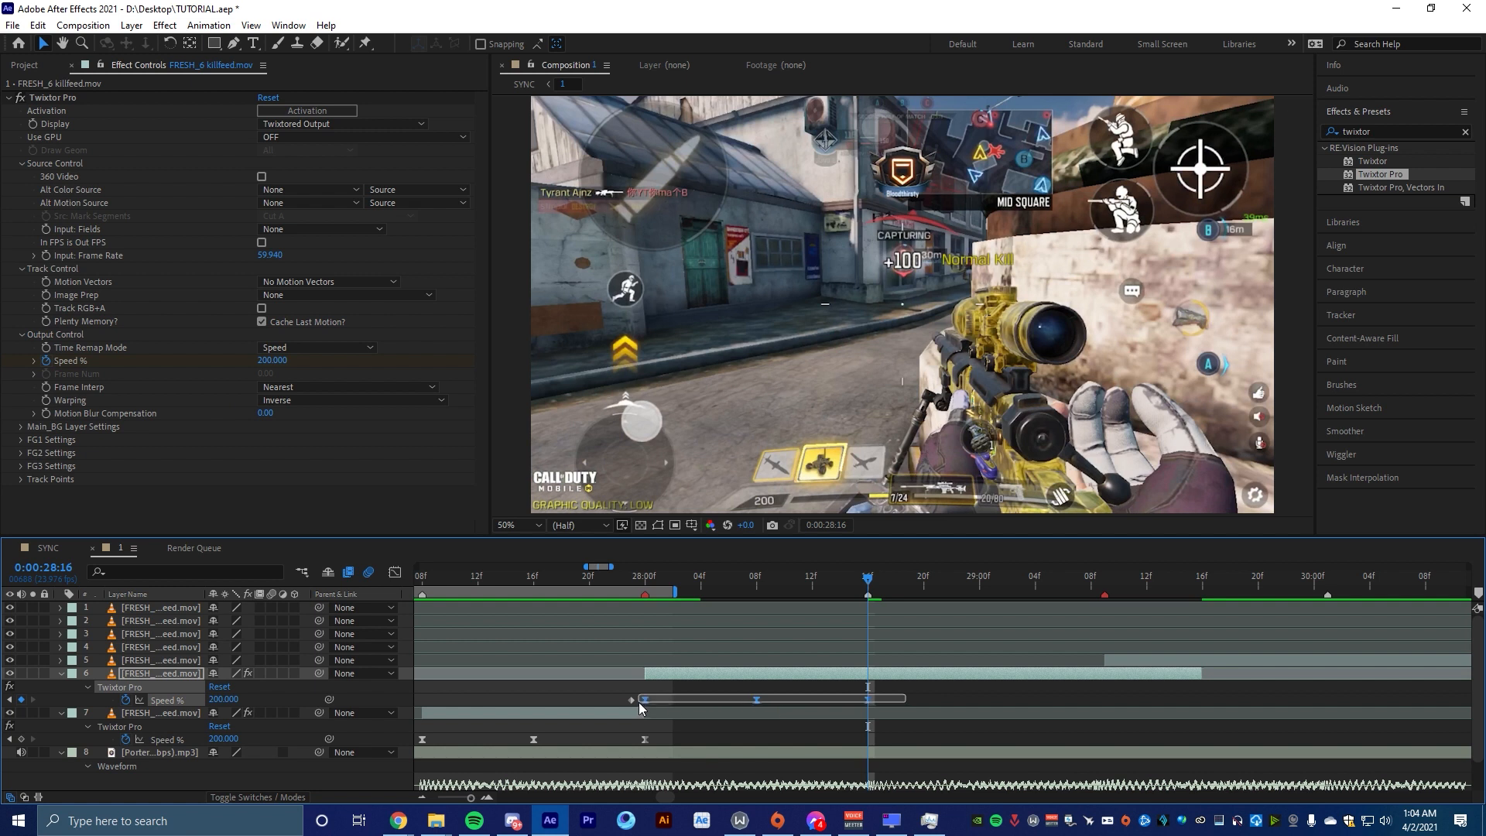
{"action": "left_click_drag", "start_coordinate": [868, 700], "coordinate": [855, 699]}
{"action": "left_click_drag", "start_coordinate": [878, 691], "coordinate": [644, 702]}
Duplicate layer 6's three ramp keyframes at 0:00:28:17 and stretch the copies to end on the 0:00:29:09 marker
{"action": "left_click", "coordinate": [874, 580]}
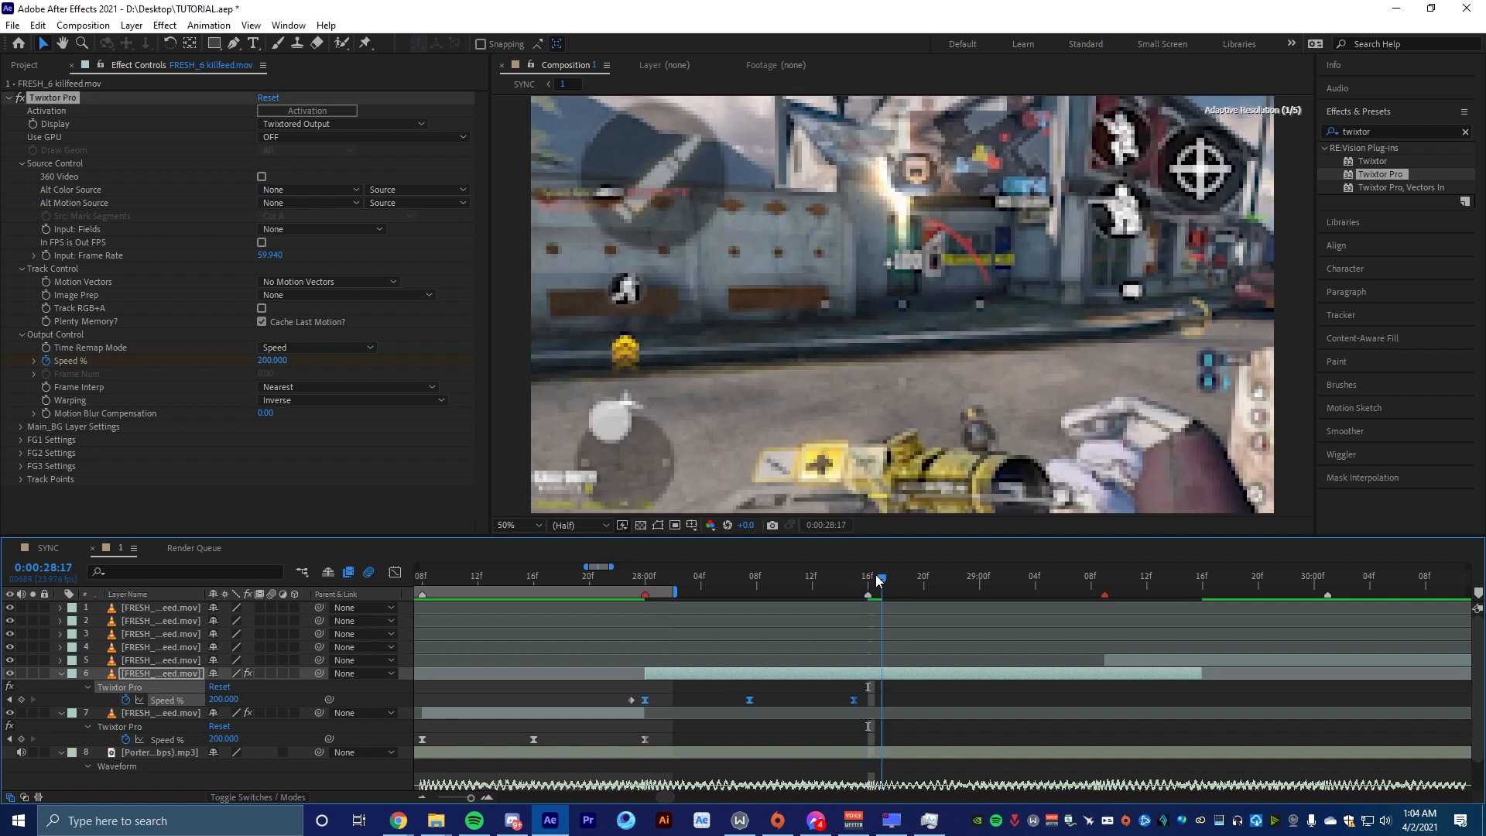
{"action": "left_click", "coordinate": [899, 696]}
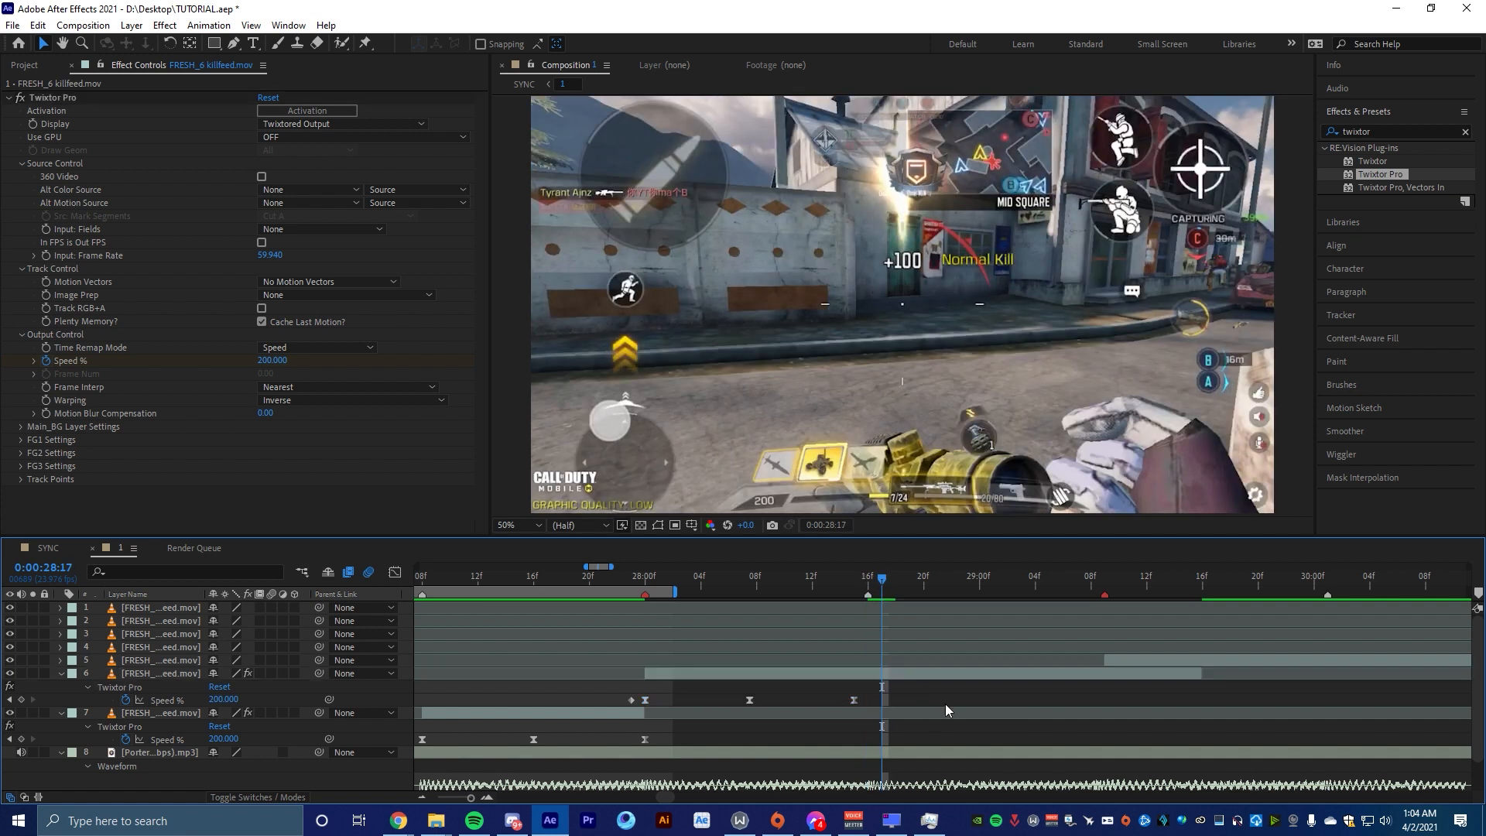
{"action": "left_click_drag", "start_coordinate": [889, 695], "coordinate": [643, 707]}
{"action": "key", "text": "ctrl+c"}
{"action": "key", "text": "ctrl+v"}
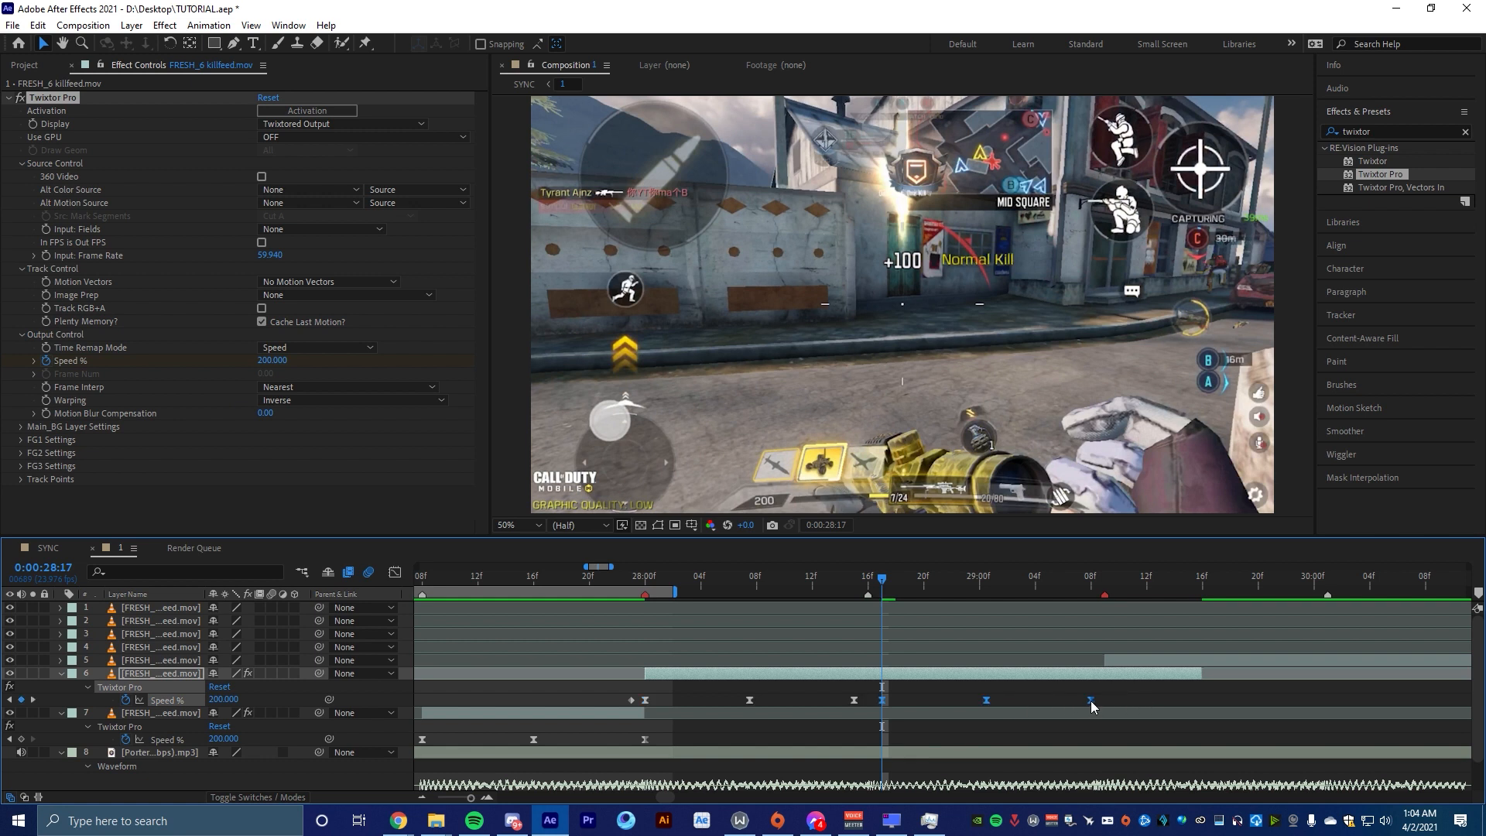
{"action": "left_click", "coordinate": [1171, 706]}
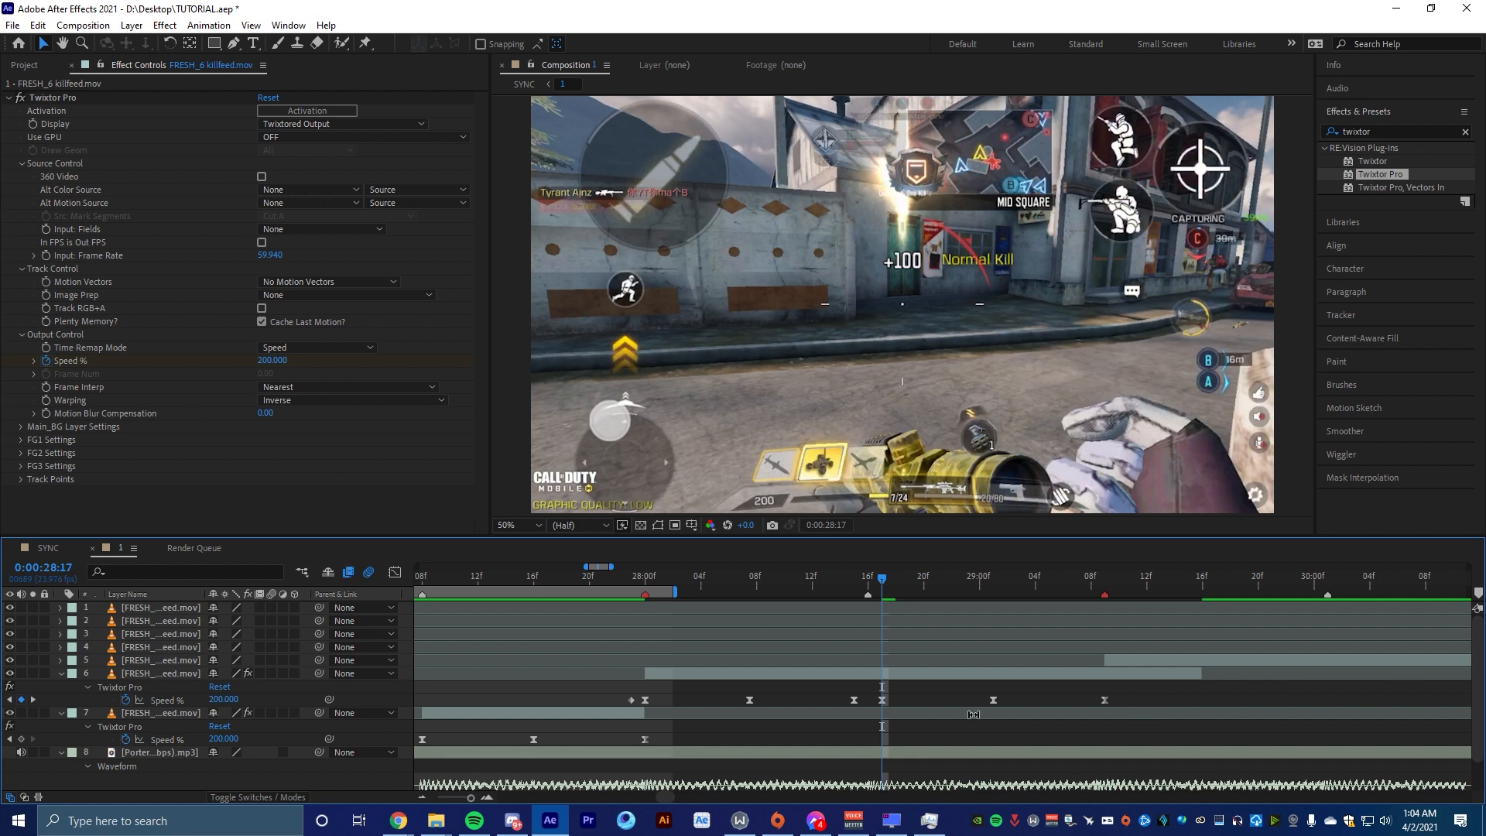
{"action": "scroll", "coordinate": [983, 713], "scroll_direction": "down", "scroll_amount": 2, "text": "alt"}
{"action": "left_click_drag", "start_coordinate": [693, 579], "coordinate": [917, 727]}
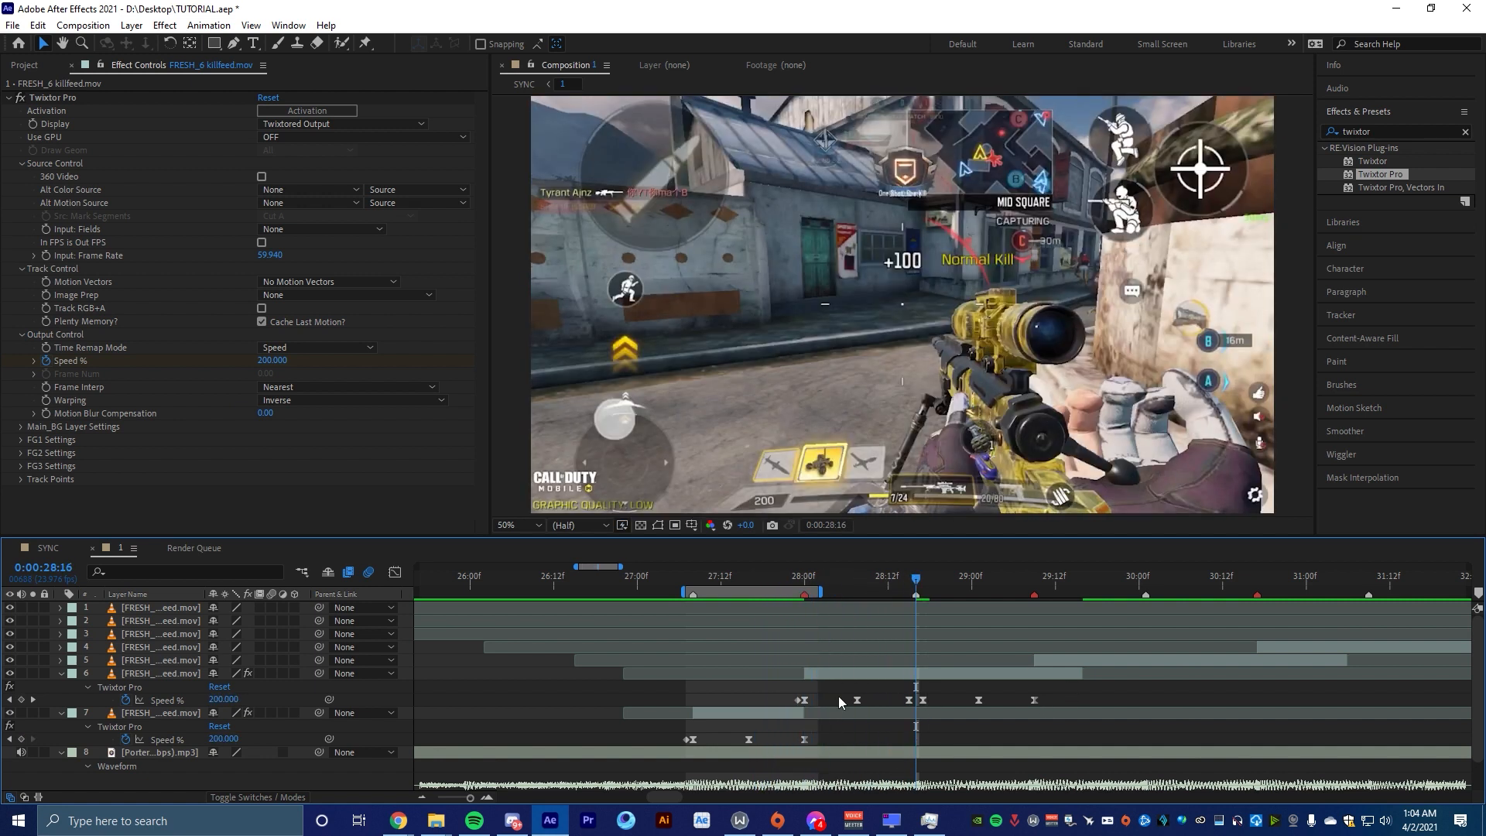
Scrub through the speed ramps on layers 6 and 7 to check the motion
{"action": "left_click_drag", "start_coordinate": [1065, 698], "coordinate": [783, 701]}
{"action": "left_click", "coordinate": [1034, 580]}
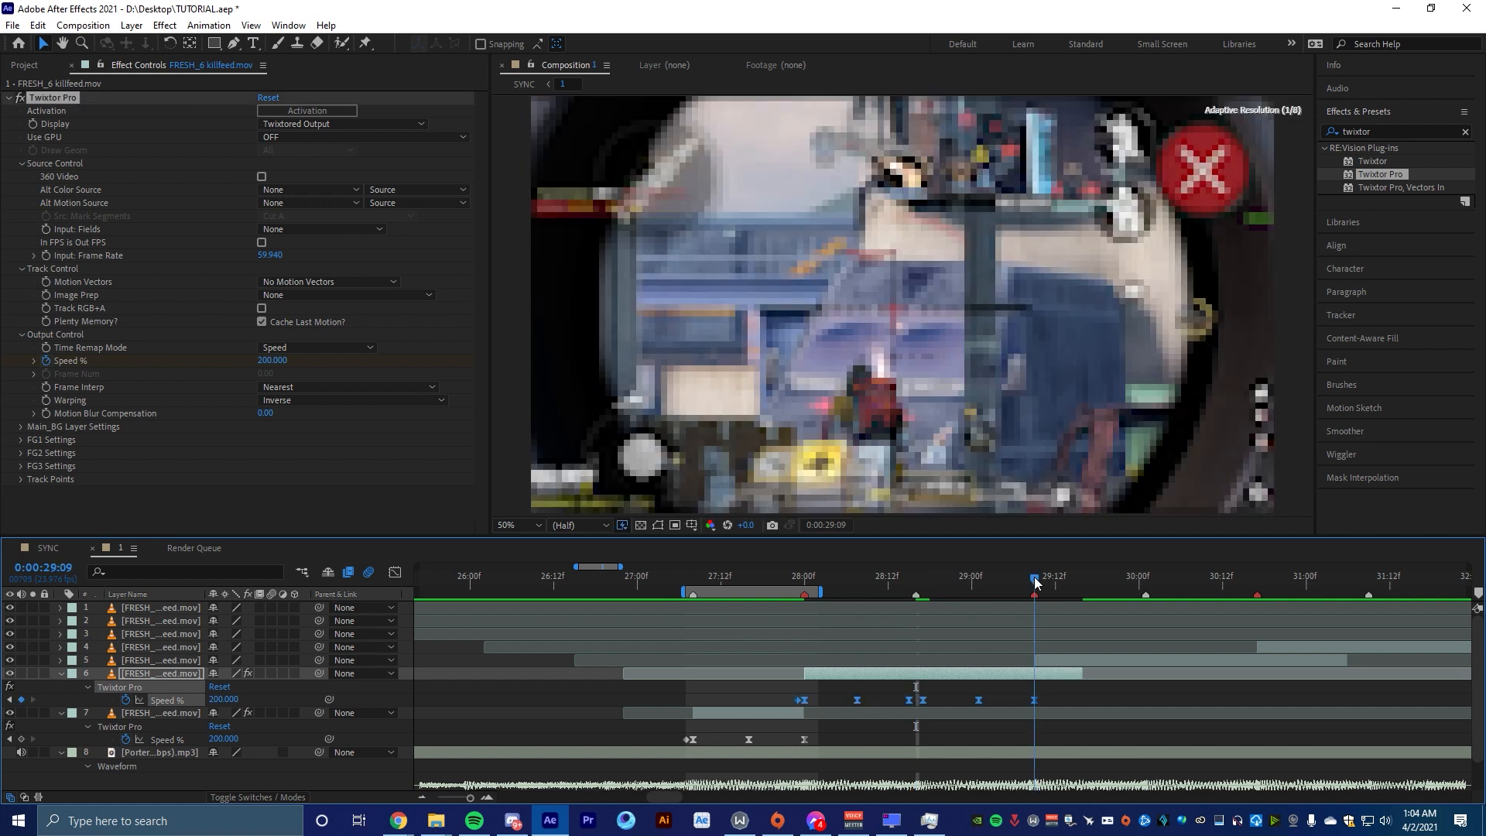
{"action": "left_click", "coordinate": [1064, 660]}
{"action": "left_click_drag", "start_coordinate": [796, 576], "coordinate": [972, 652]}
{"action": "left_click_drag", "start_coordinate": [689, 581], "coordinate": [805, 650]}
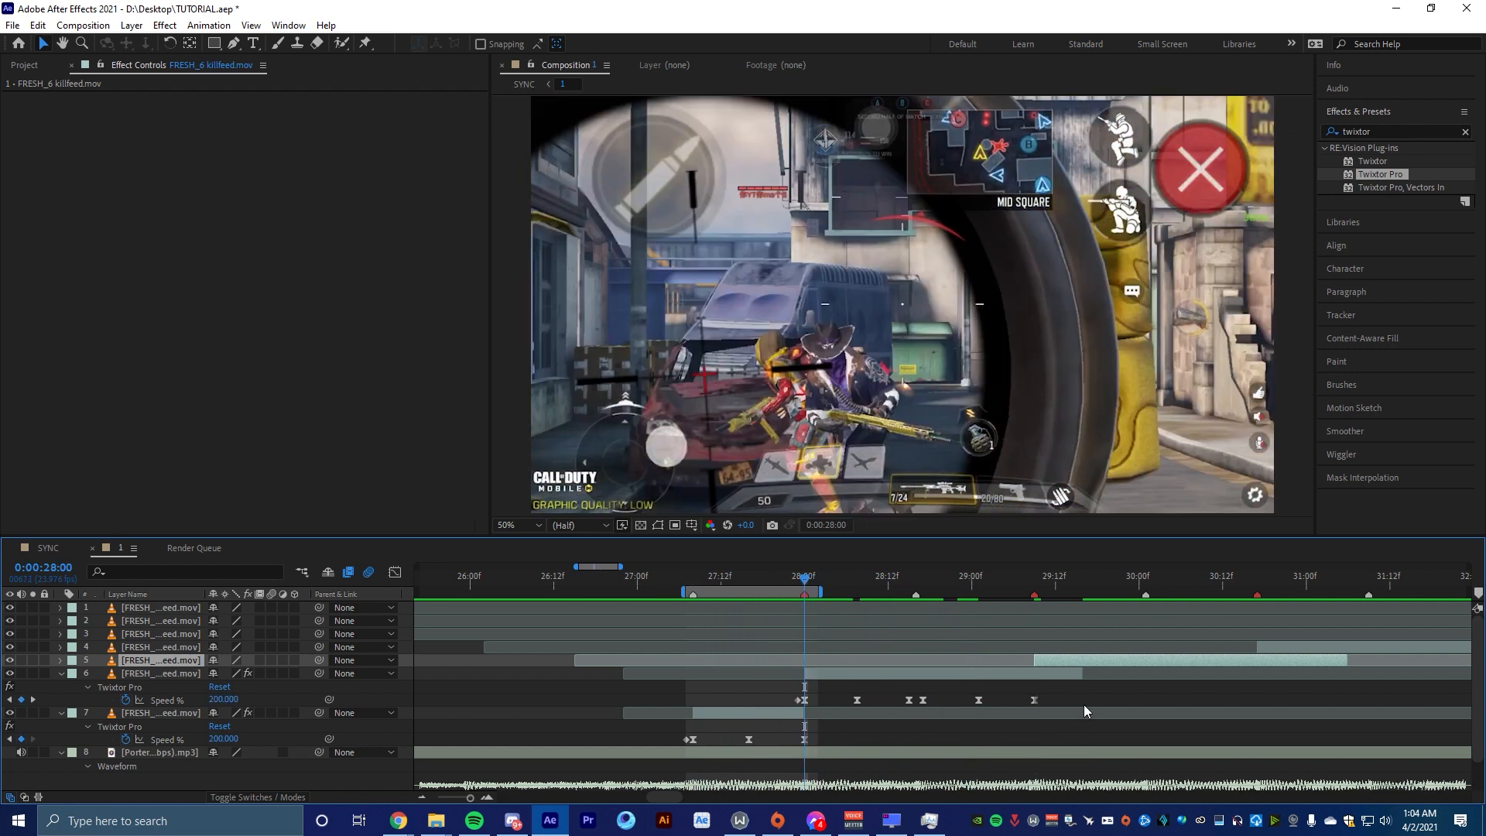
Copy Twixtor Pro from layer 6 to layer 5 and align its first 200% keyframe with 0:00:29:09
{"action": "left_click", "coordinate": [163, 699]}
{"action": "left_click", "coordinate": [1038, 580]}
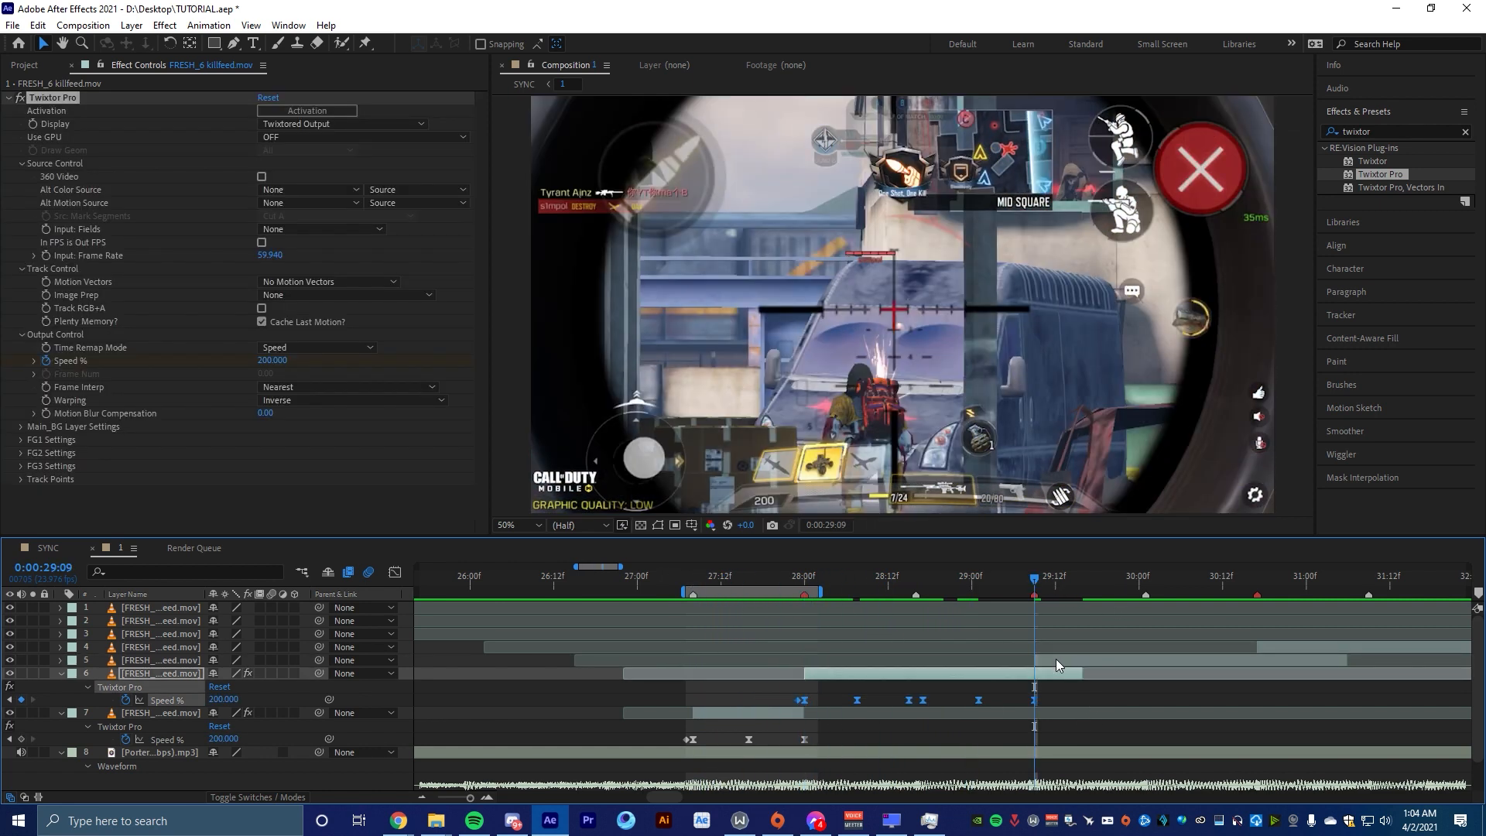
{"action": "left_click", "coordinate": [460, 686]}
{"action": "left_click", "coordinate": [180, 688]}
{"action": "left_click", "coordinate": [1069, 662]}
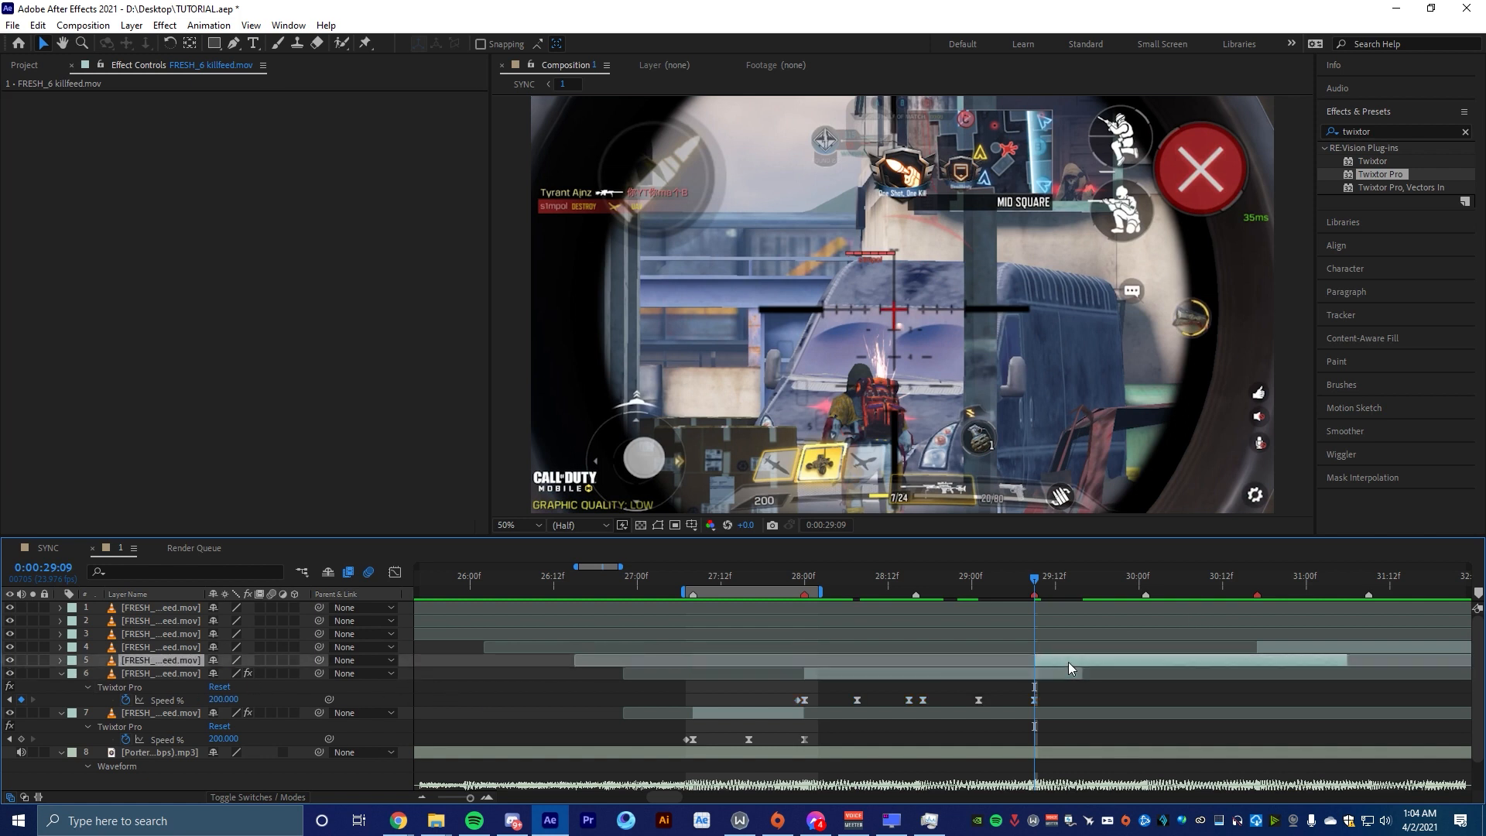
{"action": "key", "text": "ctrl+v"}
{"action": "left_click_drag", "start_coordinate": [1040, 686], "coordinate": [1035, 686]}
{"action": "left_click", "coordinate": [1153, 679]}
Move layer 5's last 200% Speed % keyframe onto the marker at 0:00:30:17
{"action": "left_click", "coordinate": [1146, 576]}
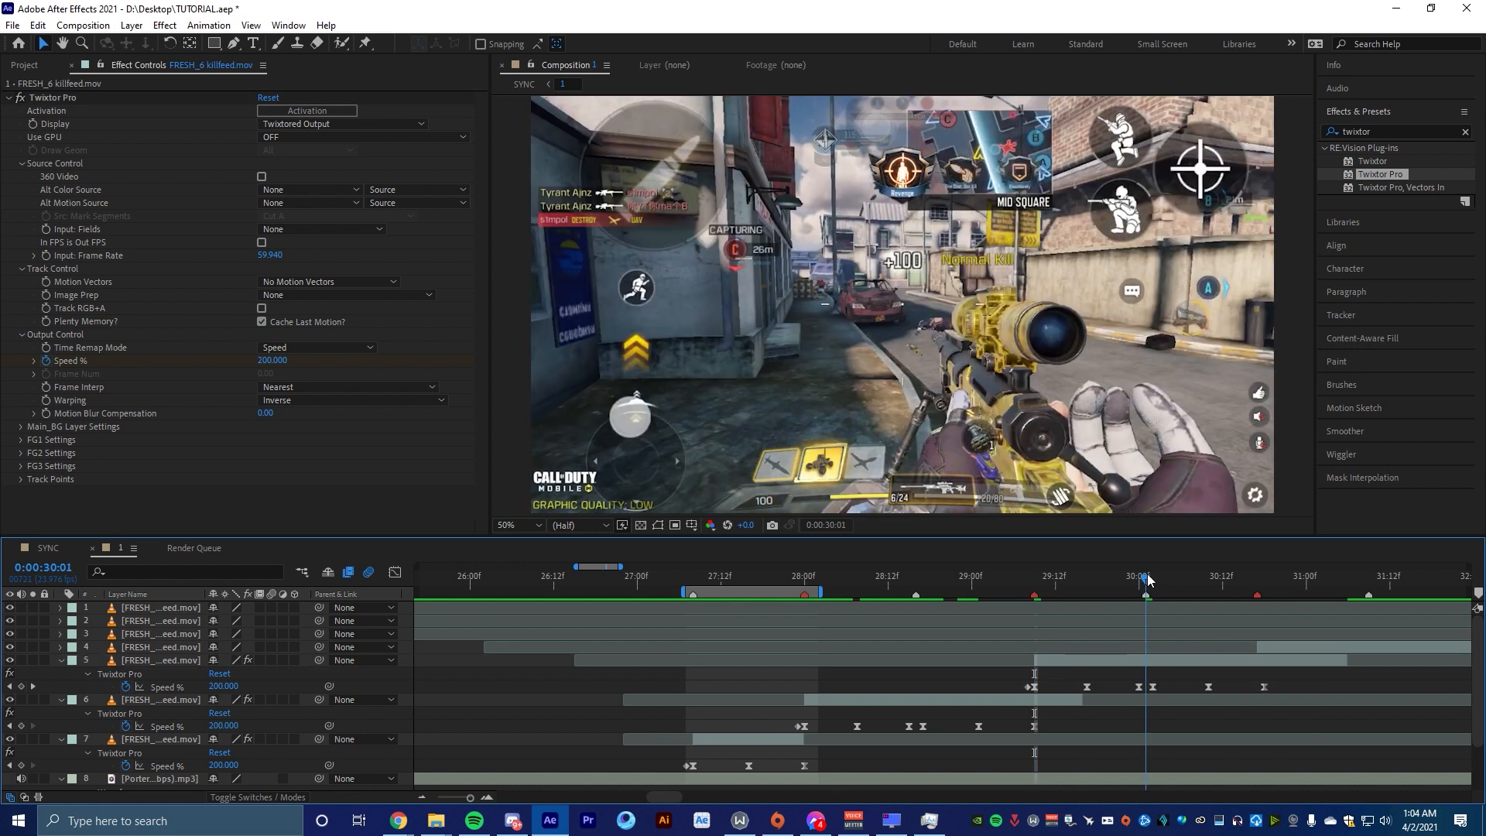
{"action": "left_click", "coordinate": [1258, 582]}
{"action": "left_click", "coordinate": [1268, 647]}
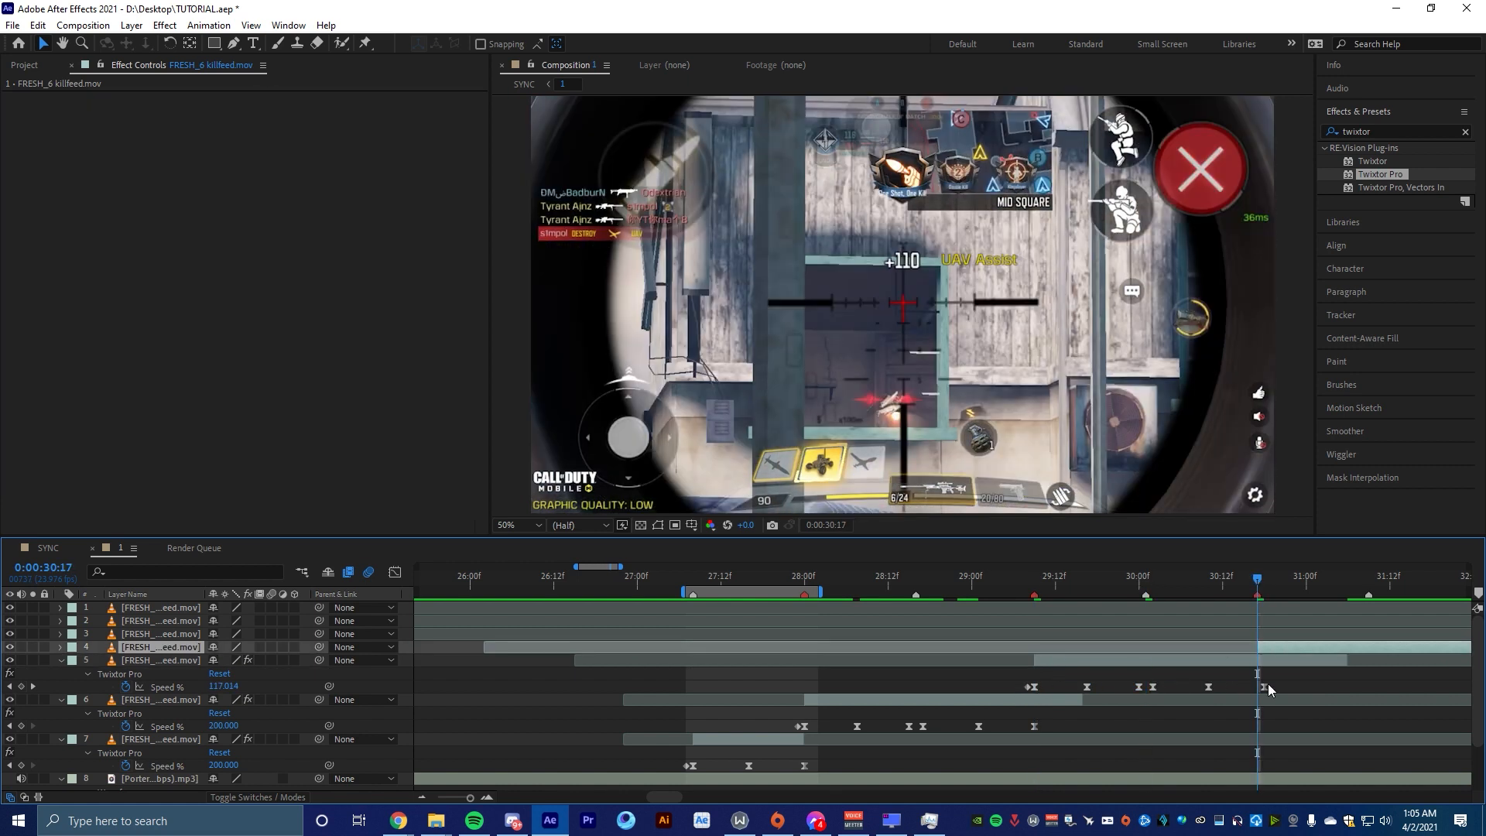
{"action": "left_click_drag", "start_coordinate": [1265, 687], "coordinate": [1258, 686]}
Paste Twixtor Pro onto layer 4 and shift its Speed % keyframes so the first 200% keyframe falls on 0:00:30:17
{"action": "left_click", "coordinate": [1271, 647]}
{"action": "key", "text": "ctrl+alt+shift+e"}
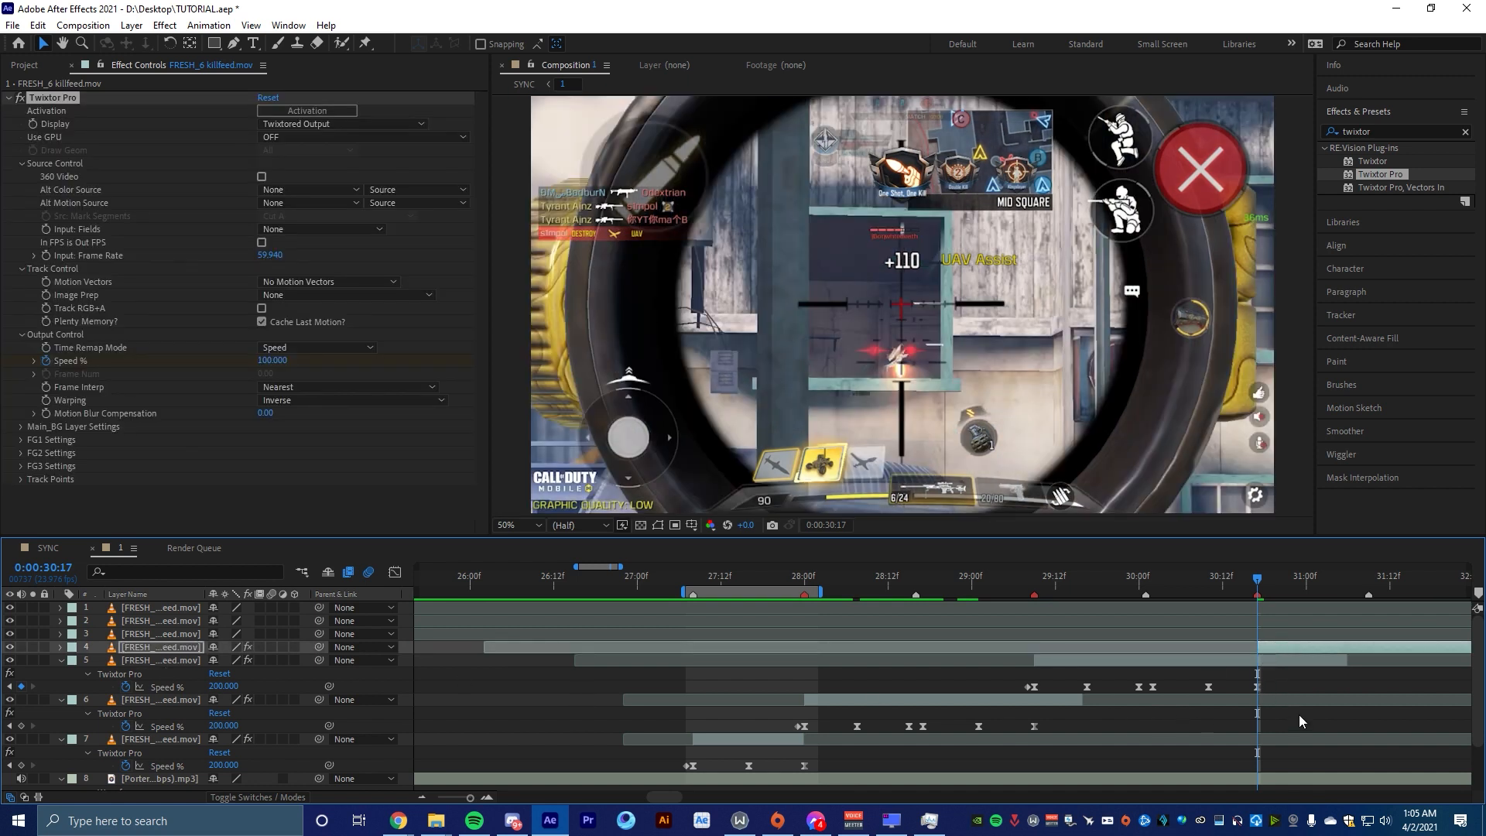
{"action": "scroll", "coordinate": [1298, 714], "scroll_direction": "down", "scroll_amount": 3}
{"action": "key", "text": "u"}
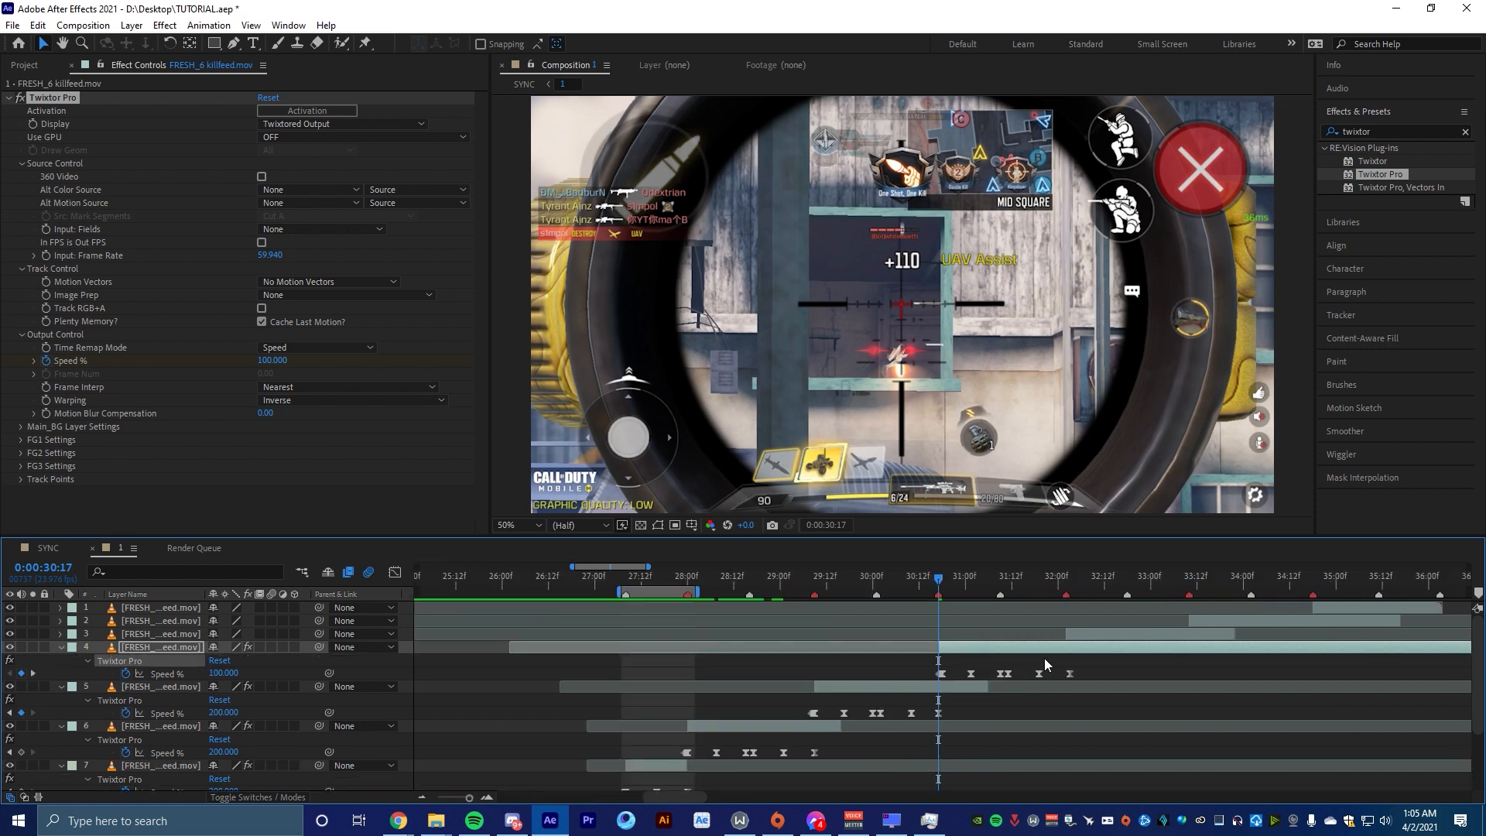
{"action": "left_click_drag", "start_coordinate": [1108, 689], "coordinate": [874, 675]}
{"action": "scroll", "coordinate": [999, 678], "scroll_direction": "up", "scroll_amount": 3}
Paste Twixtor Pro onto layer 3 and align its first 200% Speed % keyframe with 0:00:32:02
{"action": "left_click", "coordinate": [1126, 588]}
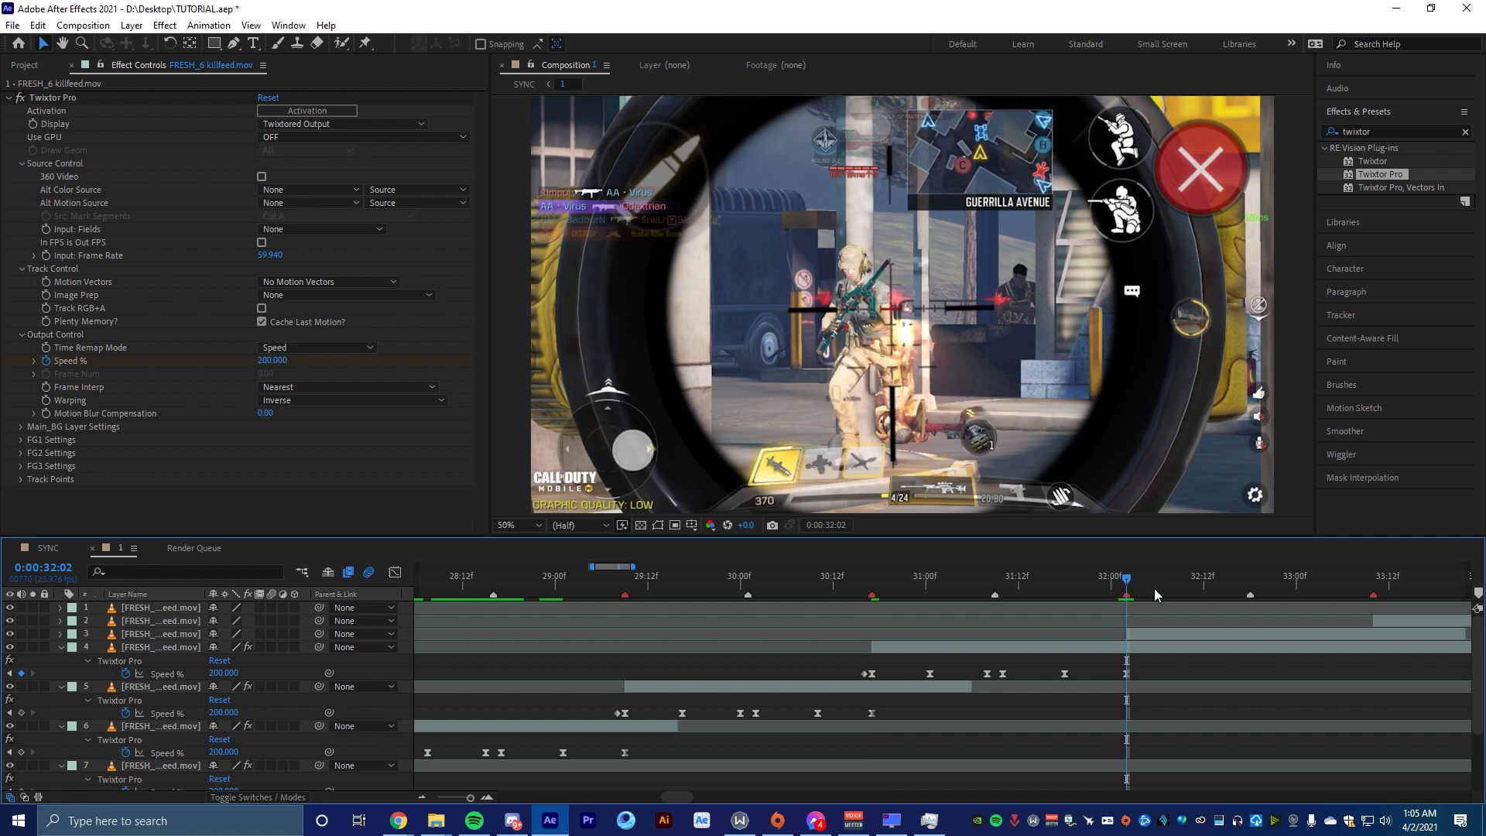
{"action": "left_click", "coordinate": [1153, 631]}
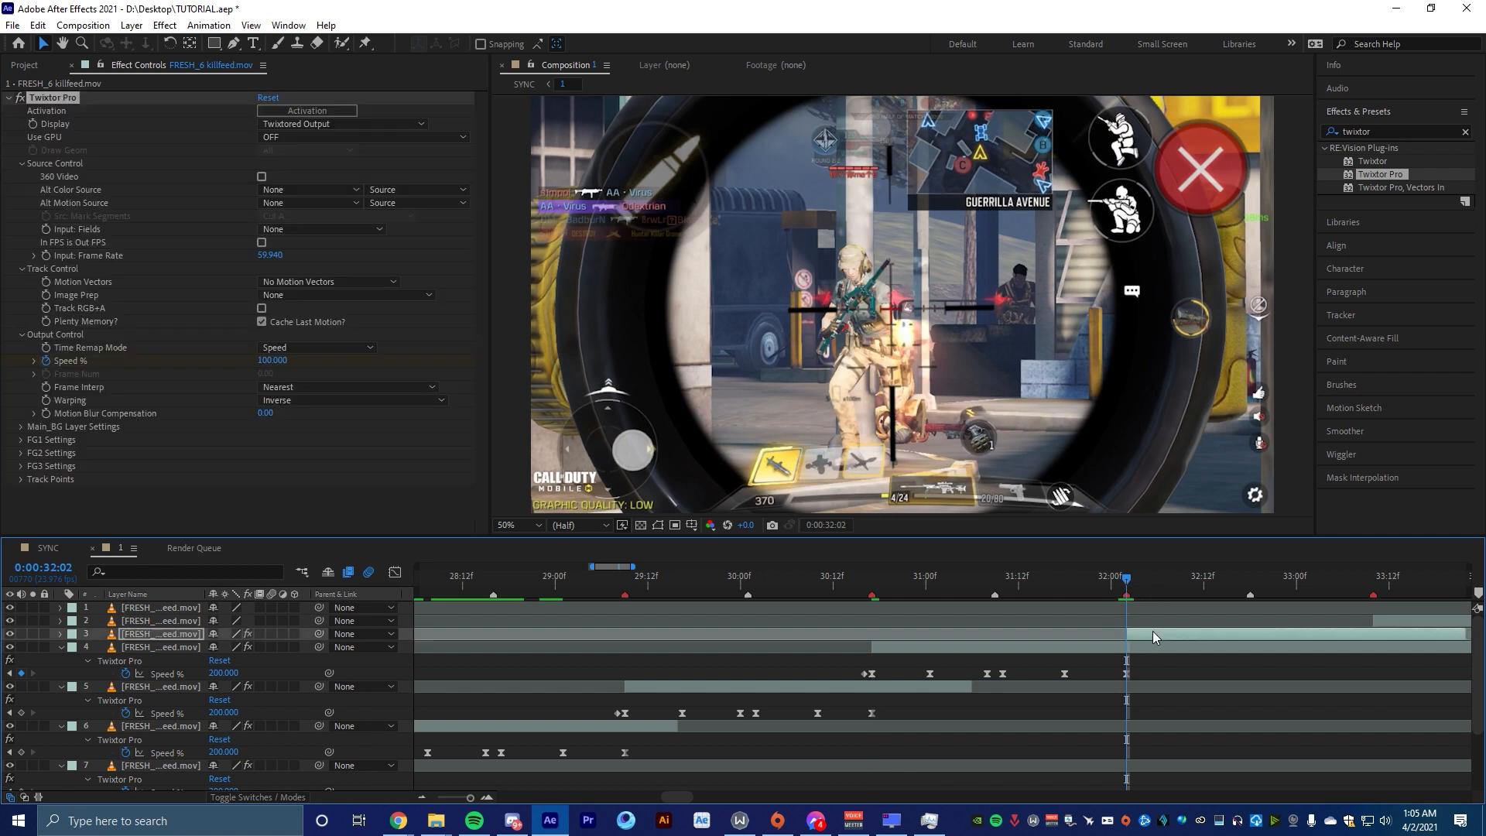
{"action": "key", "text": "u"}
{"action": "left_click_drag", "start_coordinate": [1208, 662], "coordinate": [1127, 660]}
Move layer 3's last 200% Speed % keyframe onto the beat marker at about 0:00:33:10
{"action": "left_click", "coordinate": [1417, 651]}
{"action": "left_click_drag", "start_coordinate": [1380, 661], "coordinate": [1374, 661]}
{"action": "left_click", "coordinate": [1286, 684]}
{"action": "scroll", "coordinate": [1286, 681], "scroll_direction": "down", "scroll_amount": 5, "text": "alt"}
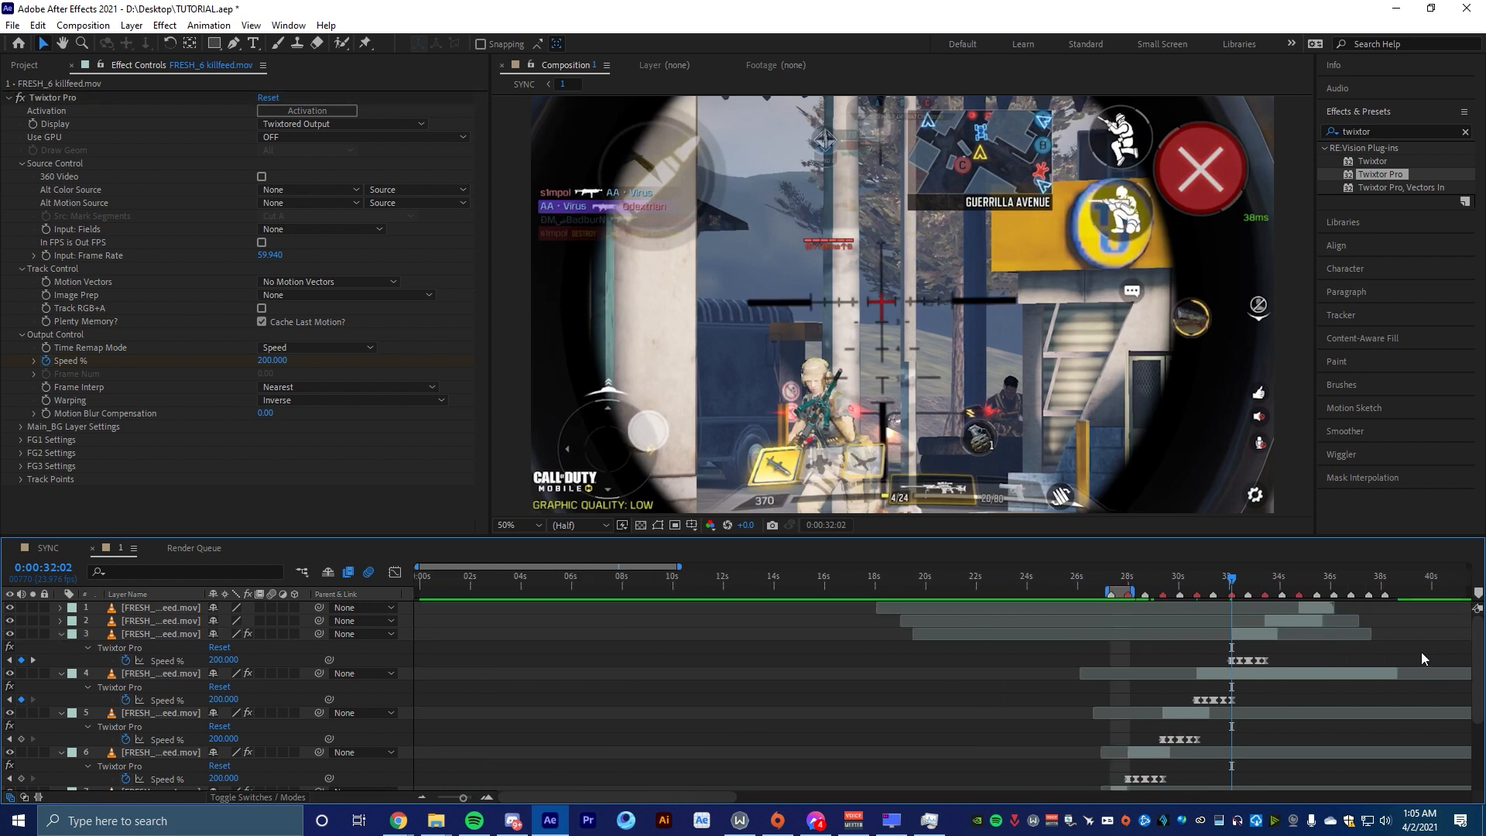
{"action": "scroll", "coordinate": [1421, 652], "scroll_direction": "up", "scroll_amount": 6, "text": "alt"}
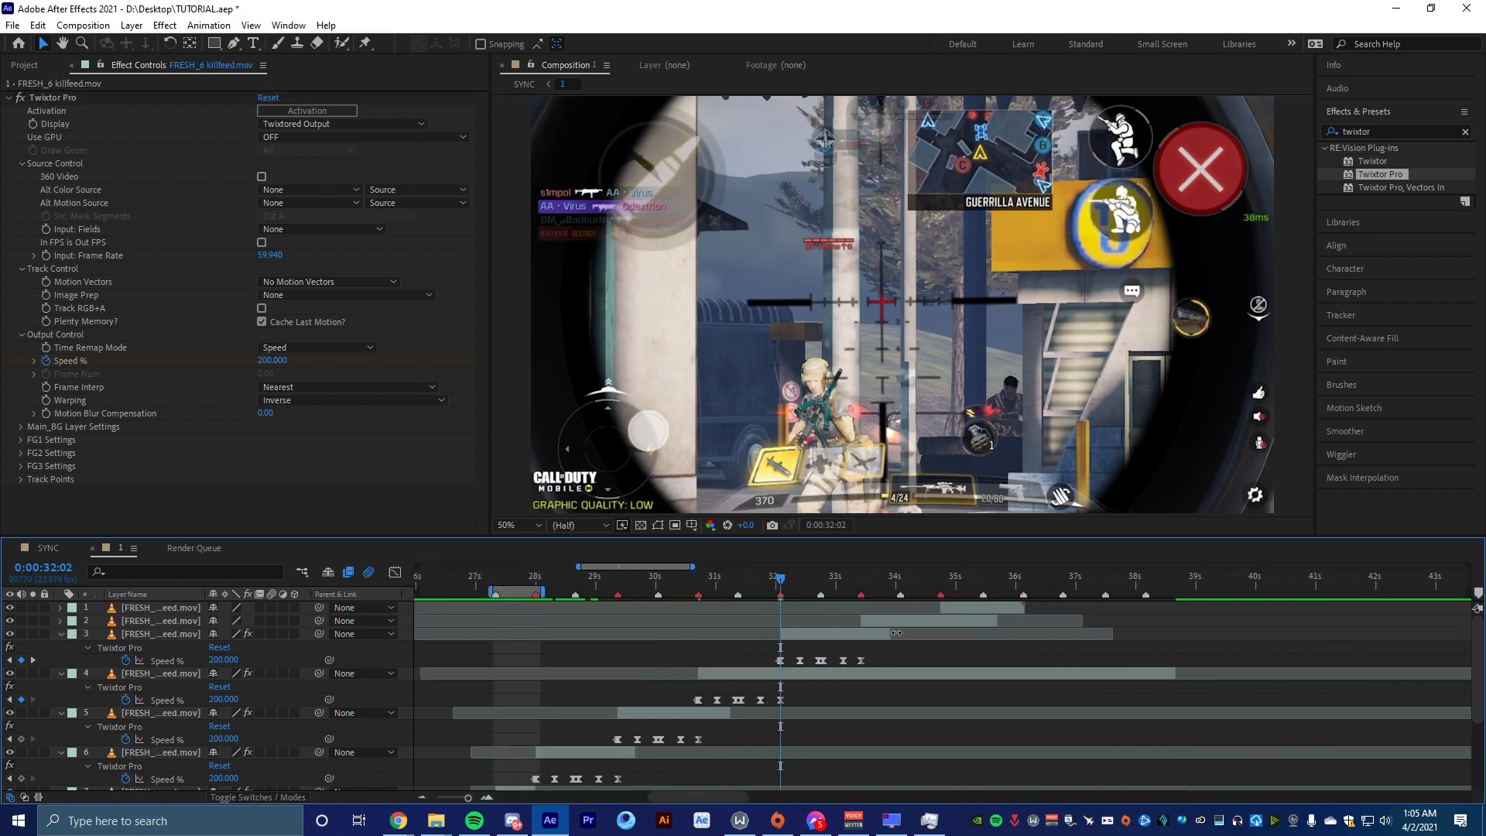
Paste Twixtor Pro onto layer 2 and shift its Speed % keyframes so the first 200% keyframe falls on 0:00:33:10
{"action": "left_click", "coordinate": [858, 578]}
{"action": "left_click", "coordinate": [889, 621]}
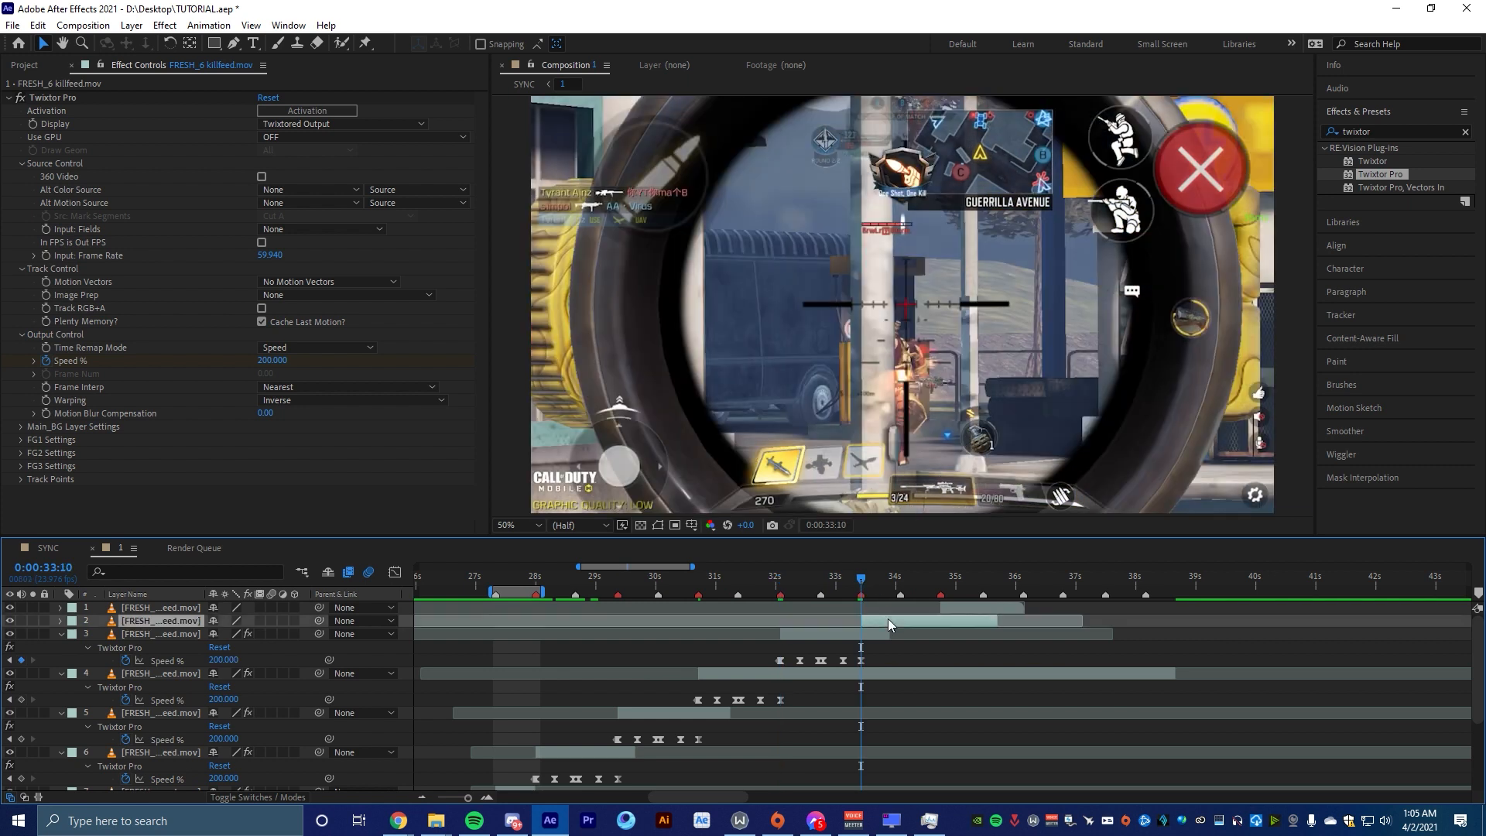
{"action": "key", "text": "ctrl+v"}
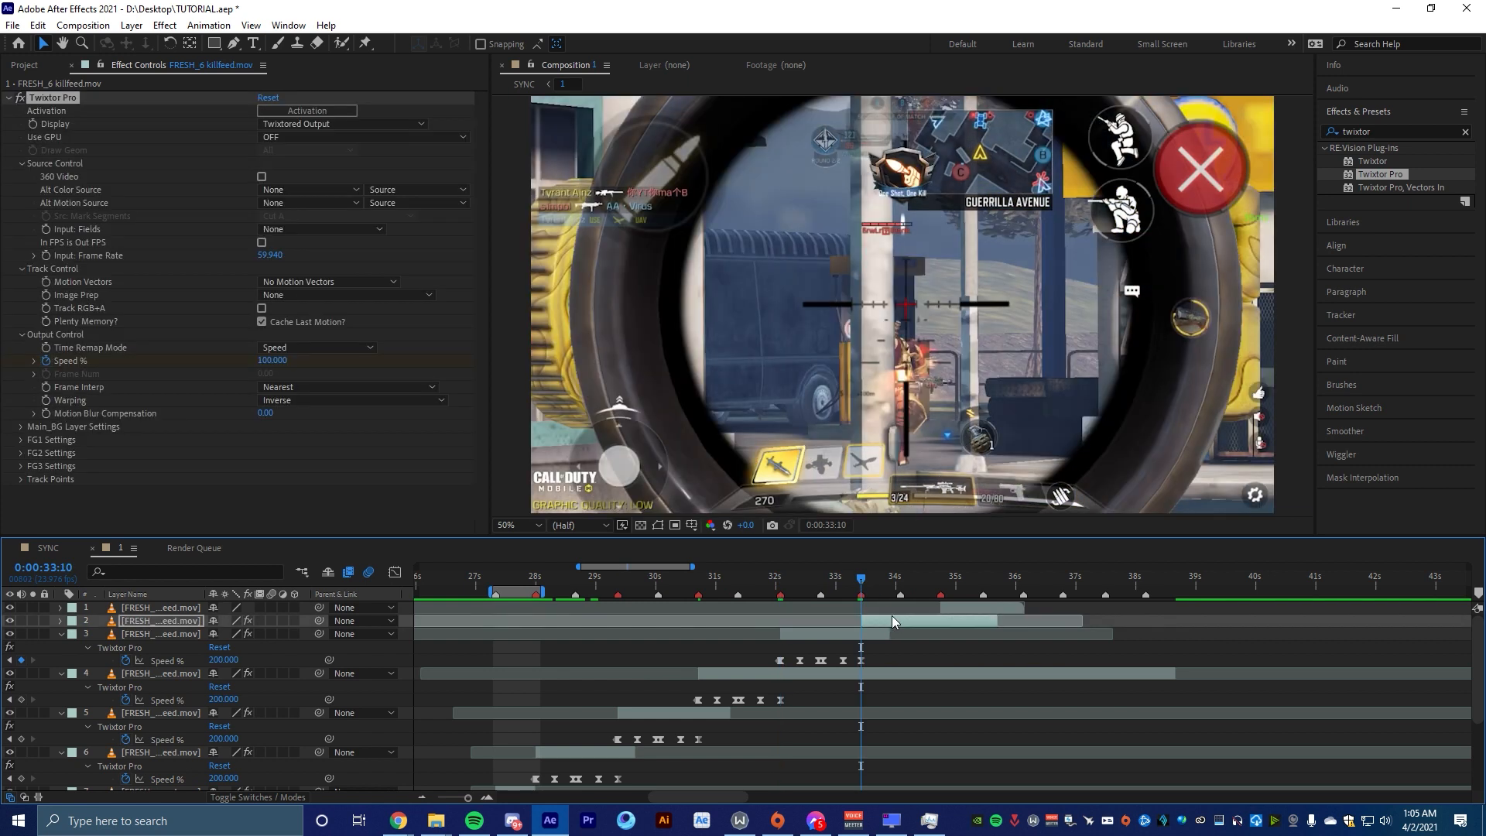
{"action": "key", "text": "u"}
{"action": "left_click_drag", "start_coordinate": [987, 637], "coordinate": [851, 651]}
{"action": "scroll", "coordinate": [981, 667], "scroll_direction": "up", "scroll_amount": 1}
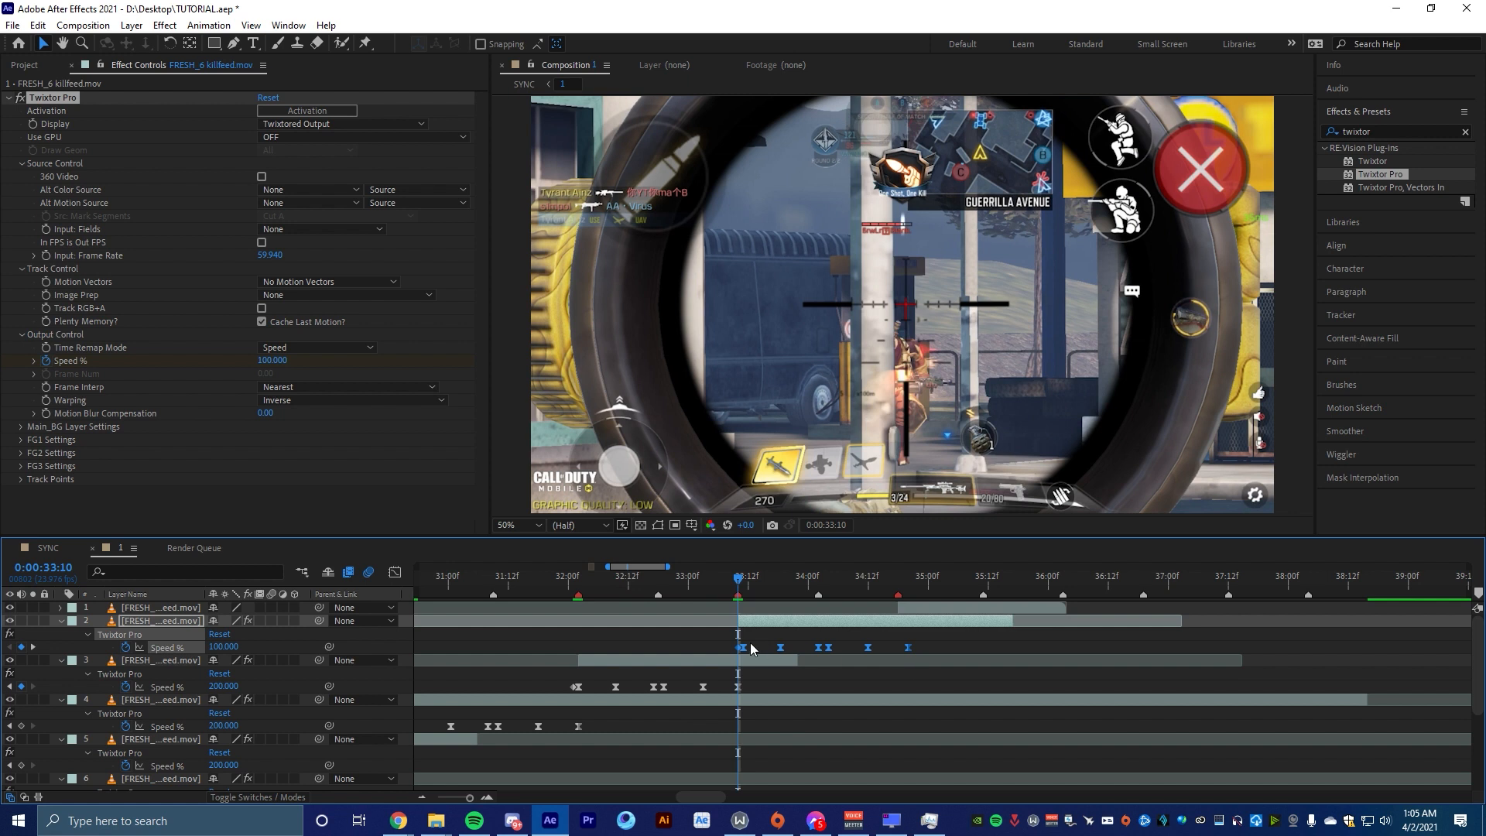
{"action": "left_click_drag", "start_coordinate": [746, 647], "coordinate": [740, 647]}
Move layer 2's last 200% Speed % keyframe onto the beat marker at 0:00:34:18
{"action": "left_click", "coordinate": [961, 645]}
{"action": "left_click_drag", "start_coordinate": [903, 647], "coordinate": [899, 646]}
{"action": "left_click", "coordinate": [925, 642]}
{"action": "left_click", "coordinate": [898, 580]}
{"action": "left_click_drag", "start_coordinate": [898, 580], "coordinate": [898, 656]}
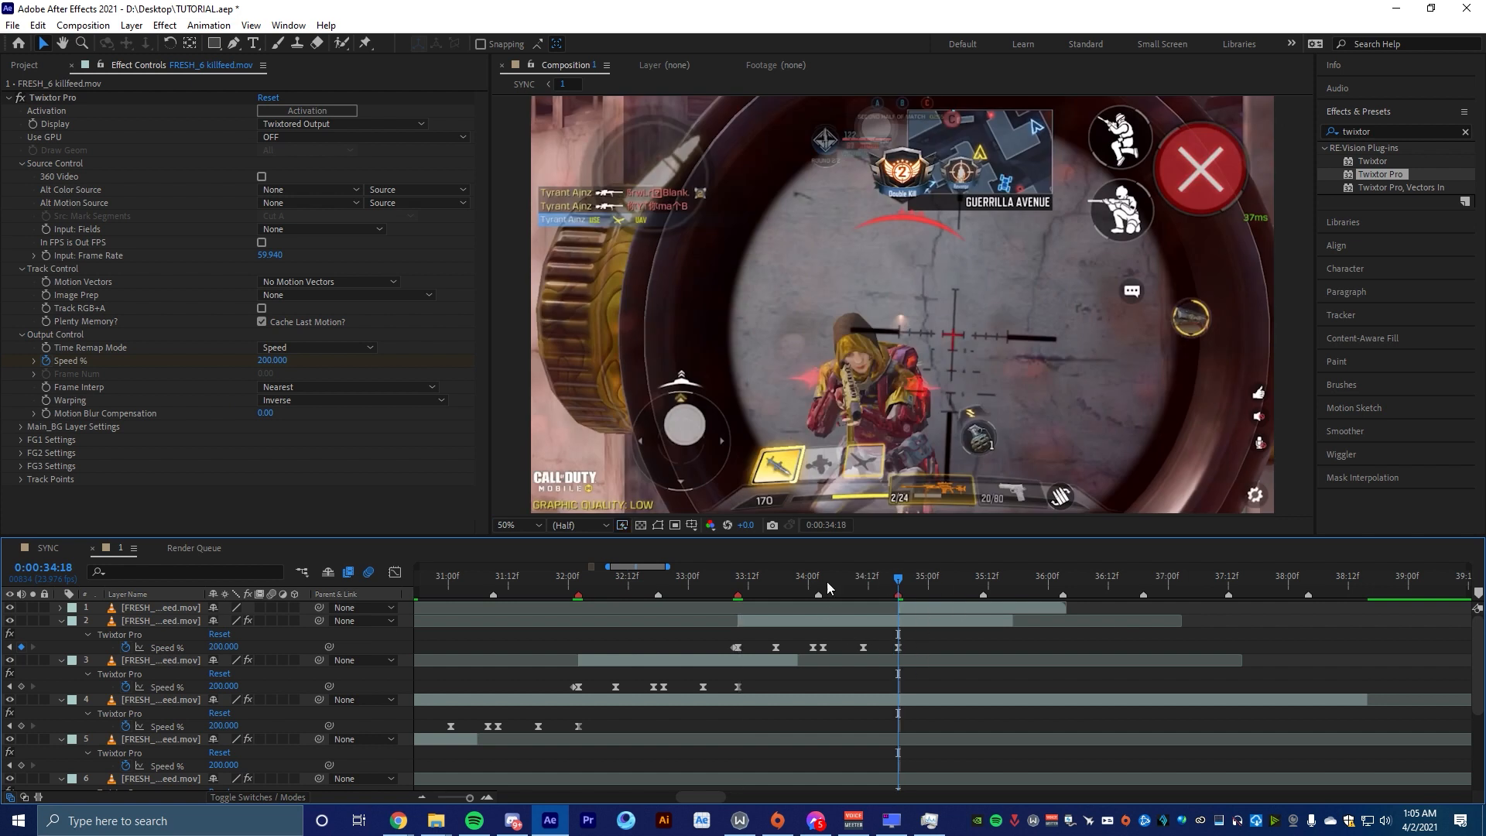
Collapse the revealed Twixtor Pro properties on layers 2 through 7
{"action": "scroll", "coordinate": [769, 718], "scroll_direction": "down", "scroll_amount": 3}
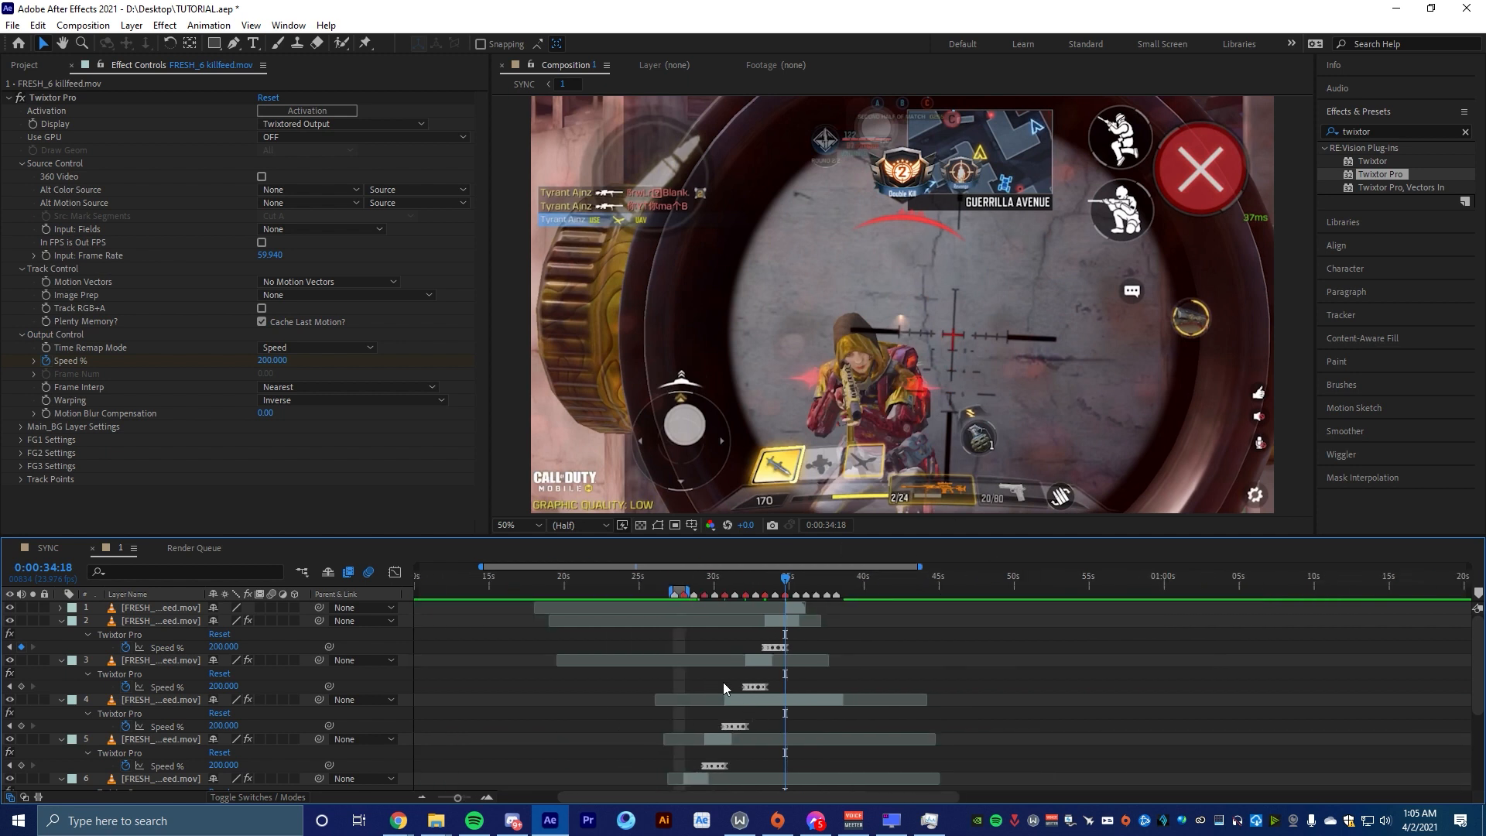
{"action": "scroll", "coordinate": [723, 690], "scroll_direction": "down", "scroll_amount": 4}
{"action": "scroll", "coordinate": [724, 690], "scroll_direction": "up", "scroll_amount": 1}
{"action": "scroll", "coordinate": [724, 689], "scroll_direction": "up", "scroll_amount": 4}
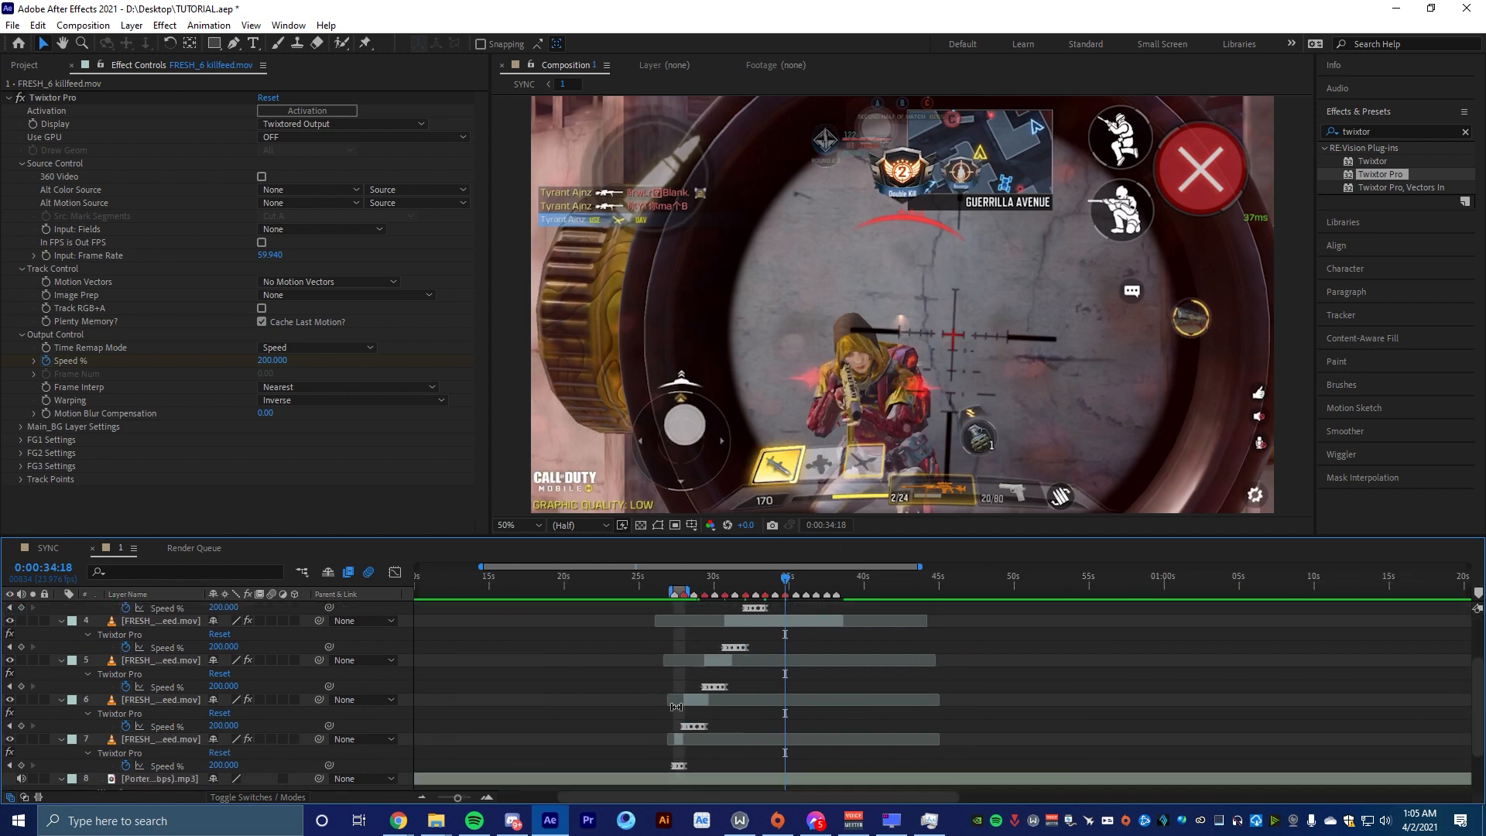
{"action": "left_click", "coordinate": [62, 621]}
{"action": "left_click", "coordinate": [61, 634]}
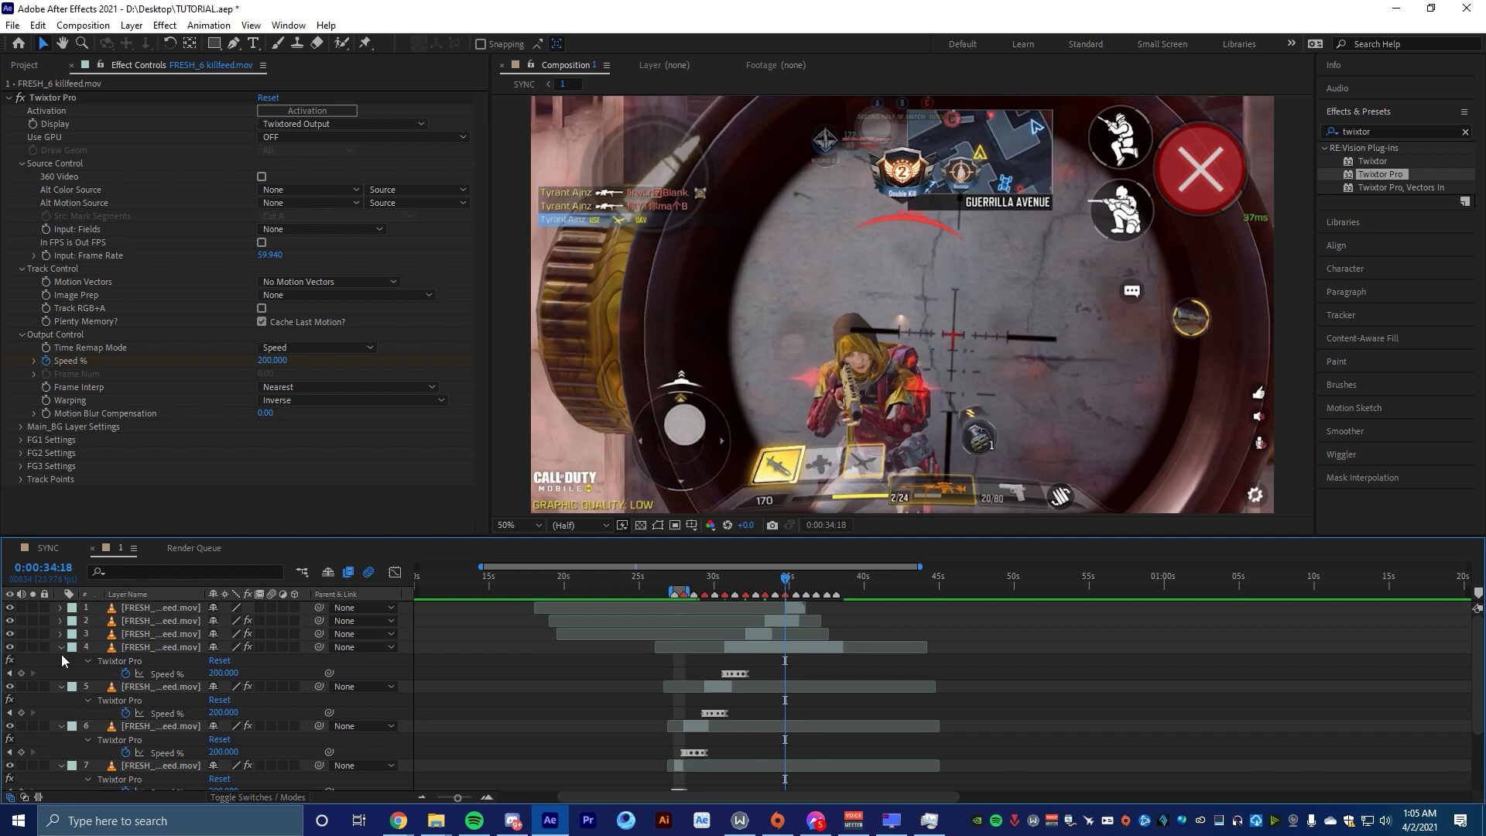
{"action": "left_click", "coordinate": [61, 647]}
{"action": "left_click", "coordinate": [61, 660]}
{"action": "left_click", "coordinate": [61, 674]}
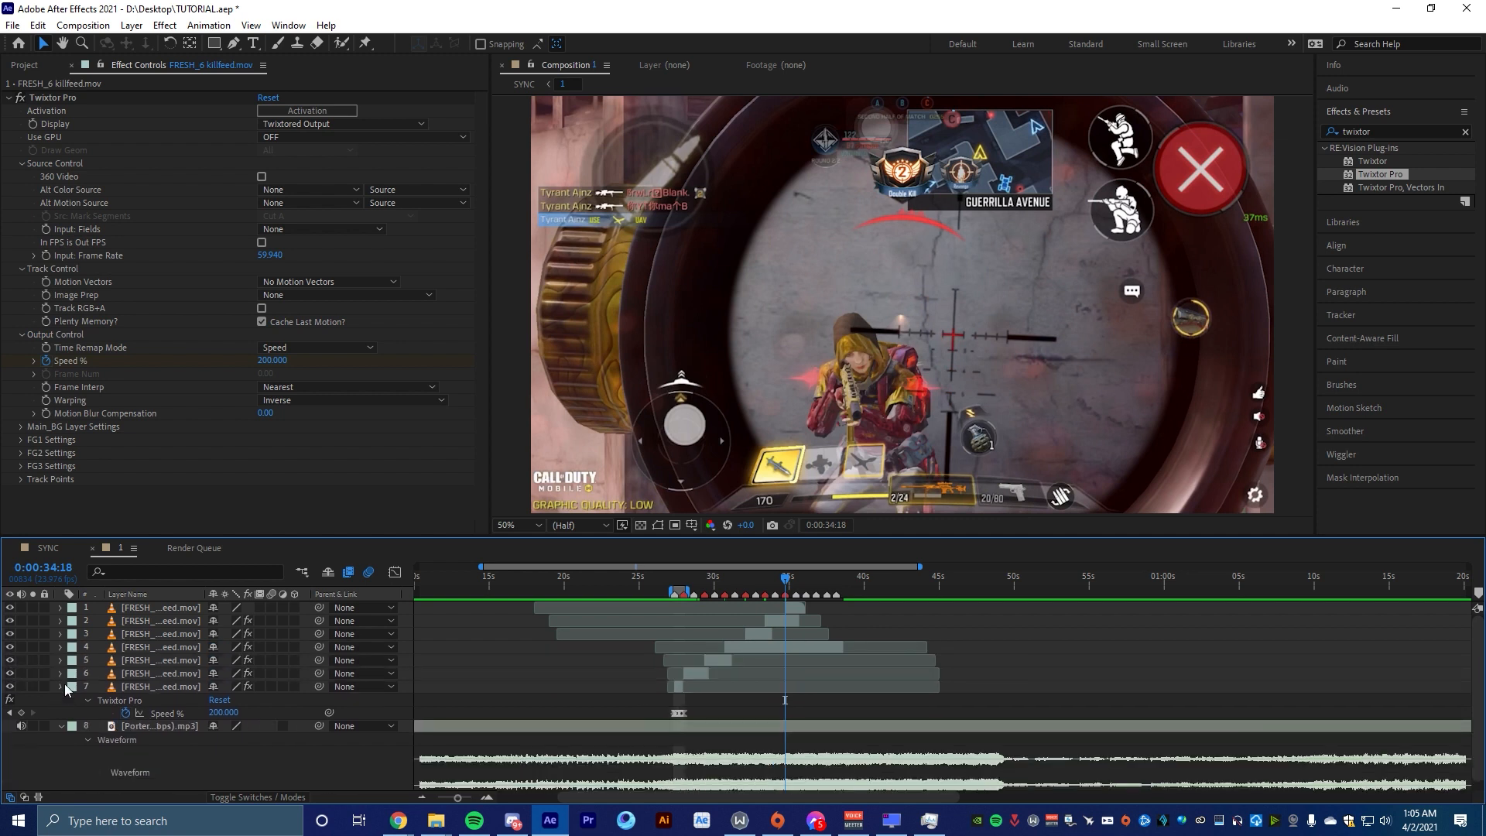
{"action": "left_click", "coordinate": [61, 686]}
Preview the synced sequence from 0:00:27:07 across the kill cuts
{"action": "left_click", "coordinate": [807, 586]}
{"action": "key", "text": "space"}
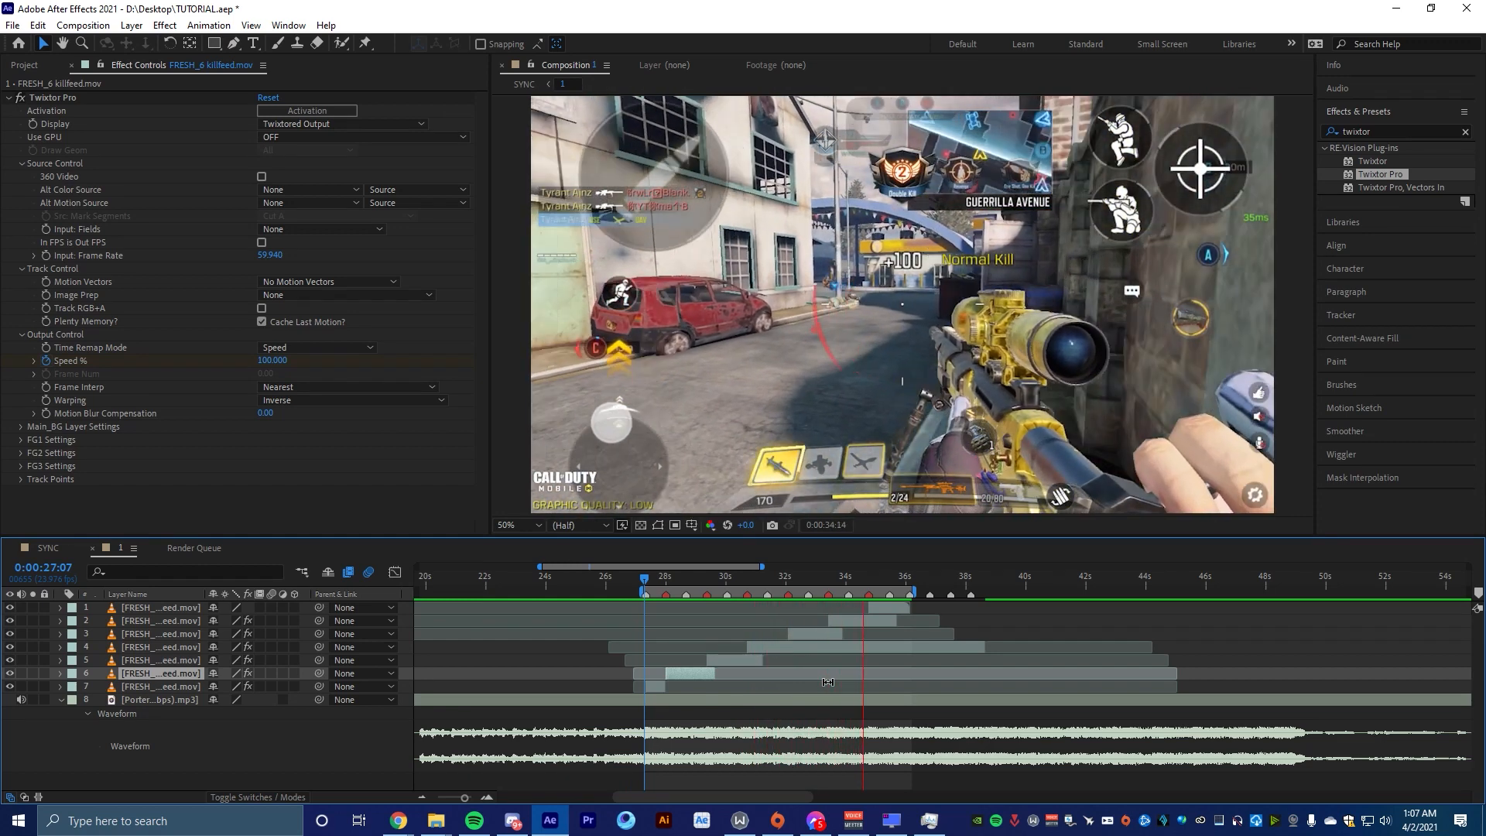
{"action": "left_click_drag", "start_coordinate": [646, 576], "coordinate": [653, 675]}
{"action": "scroll", "coordinate": [662, 681], "scroll_direction": "up", "scroll_amount": 2}
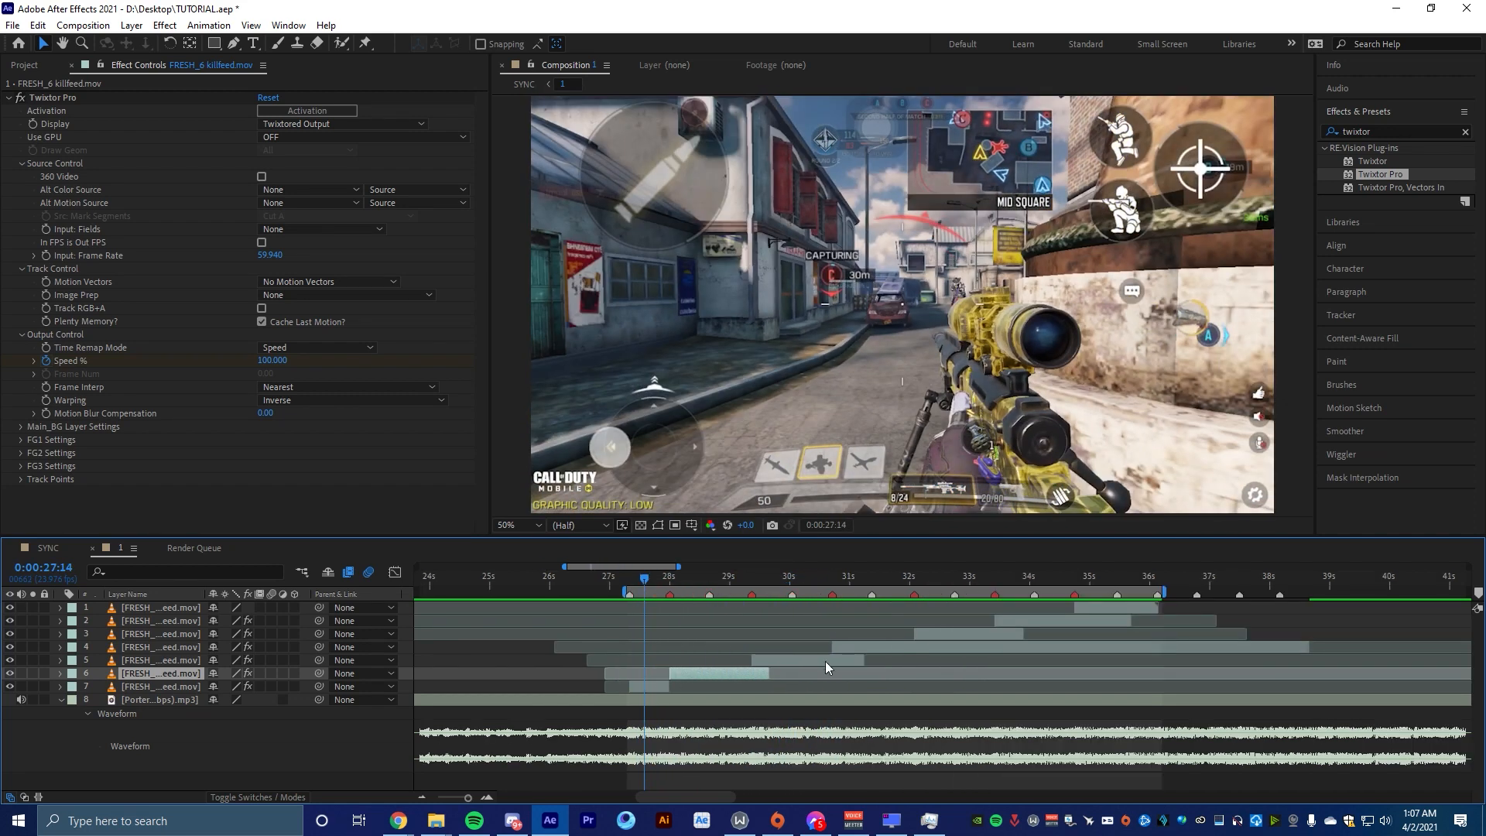
Reveal the Speed % keyframes of layers 7 and 6 and examine layer 7's slow-down keyframe at 0:00:27:16
{"action": "left_click", "coordinate": [647, 684]}
{"action": "key", "text": "u"}
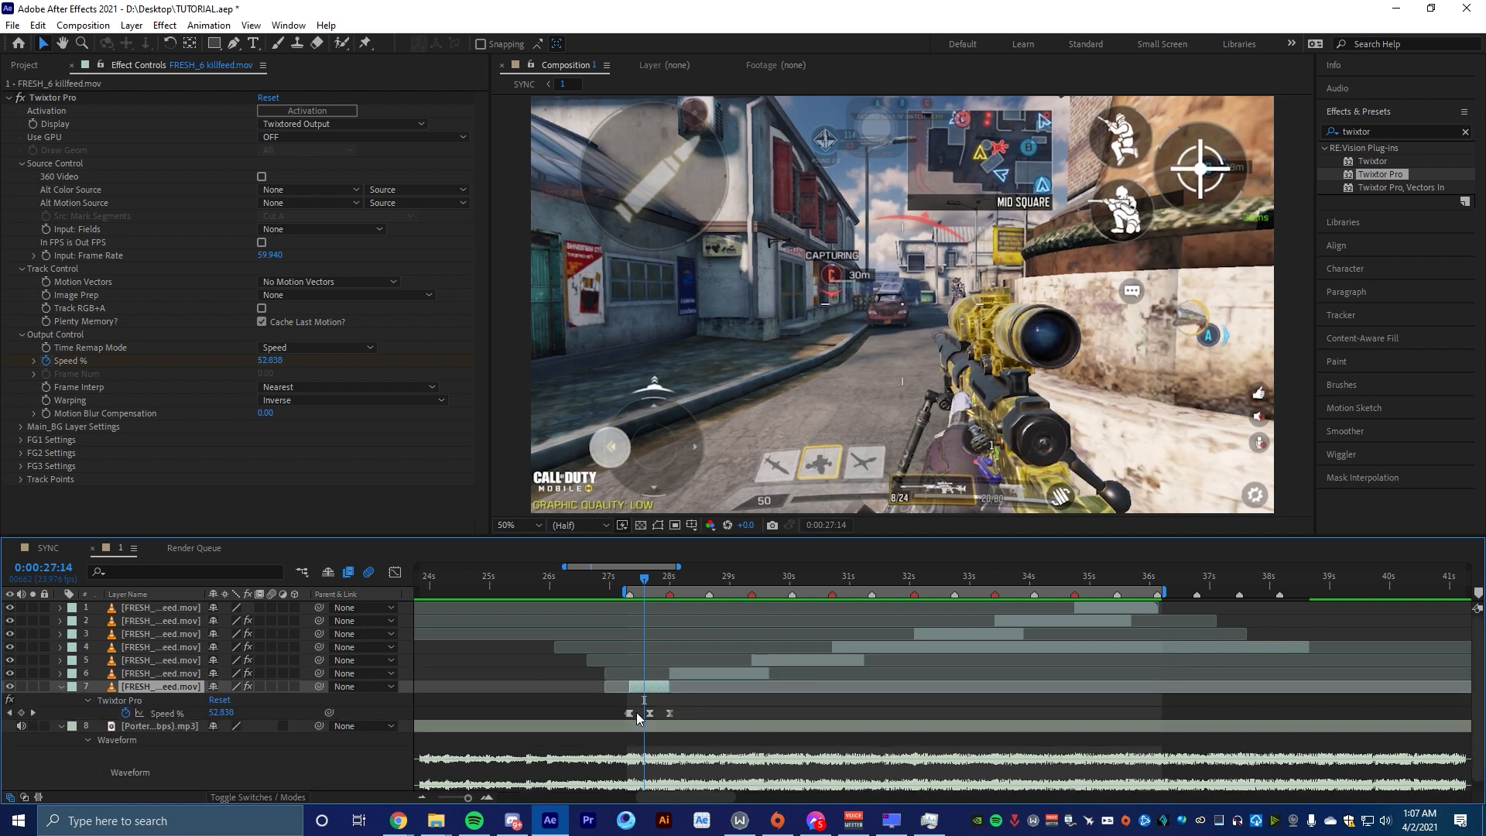
{"action": "left_click", "coordinate": [703, 675]}
{"action": "key", "text": "u"}
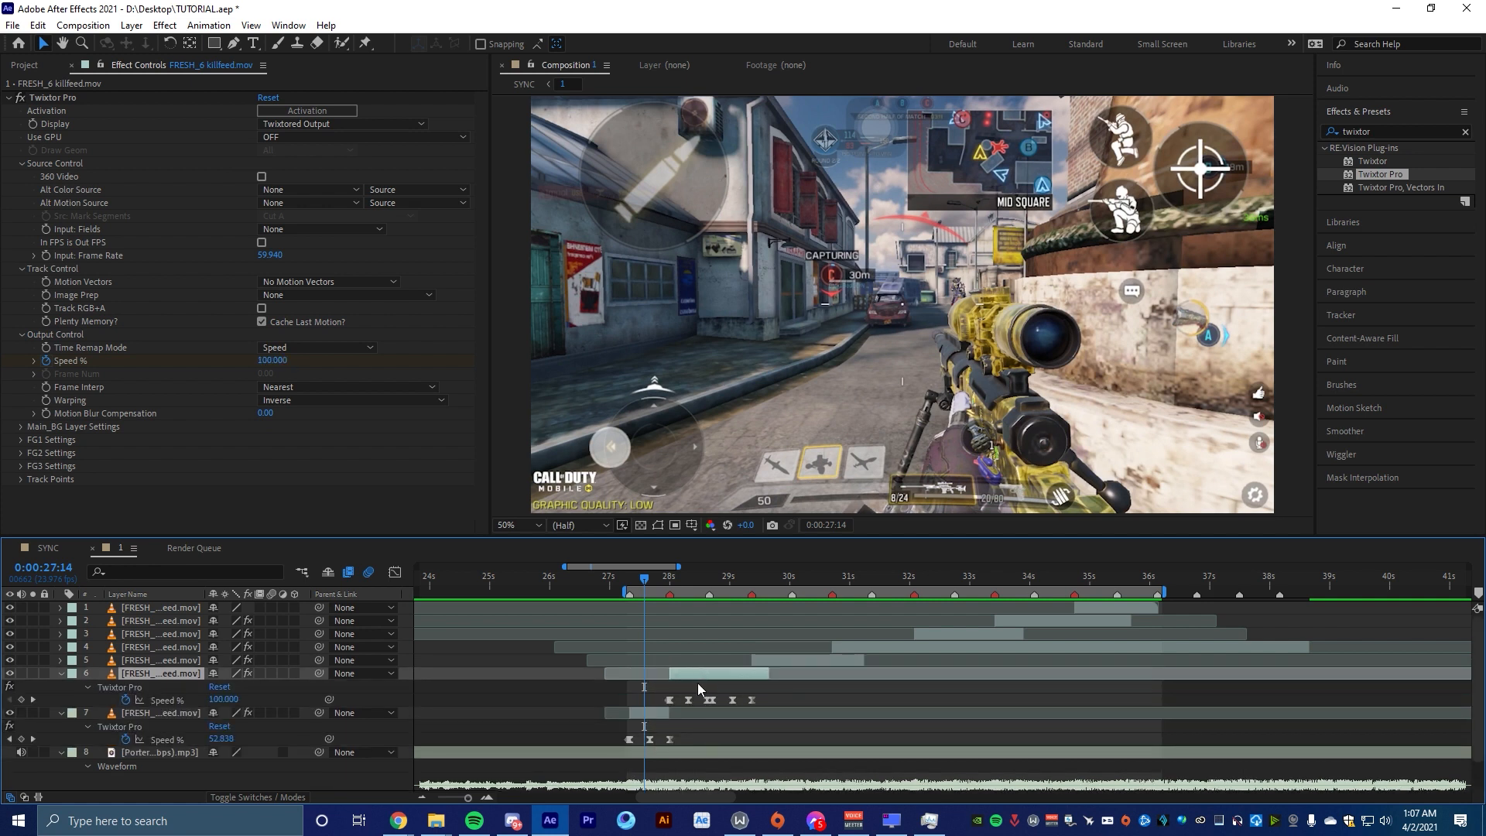
{"action": "scroll", "coordinate": [698, 683], "scroll_direction": "up", "scroll_amount": 2}
{"action": "left_click_drag", "start_coordinate": [670, 586], "coordinate": [598, 713]}
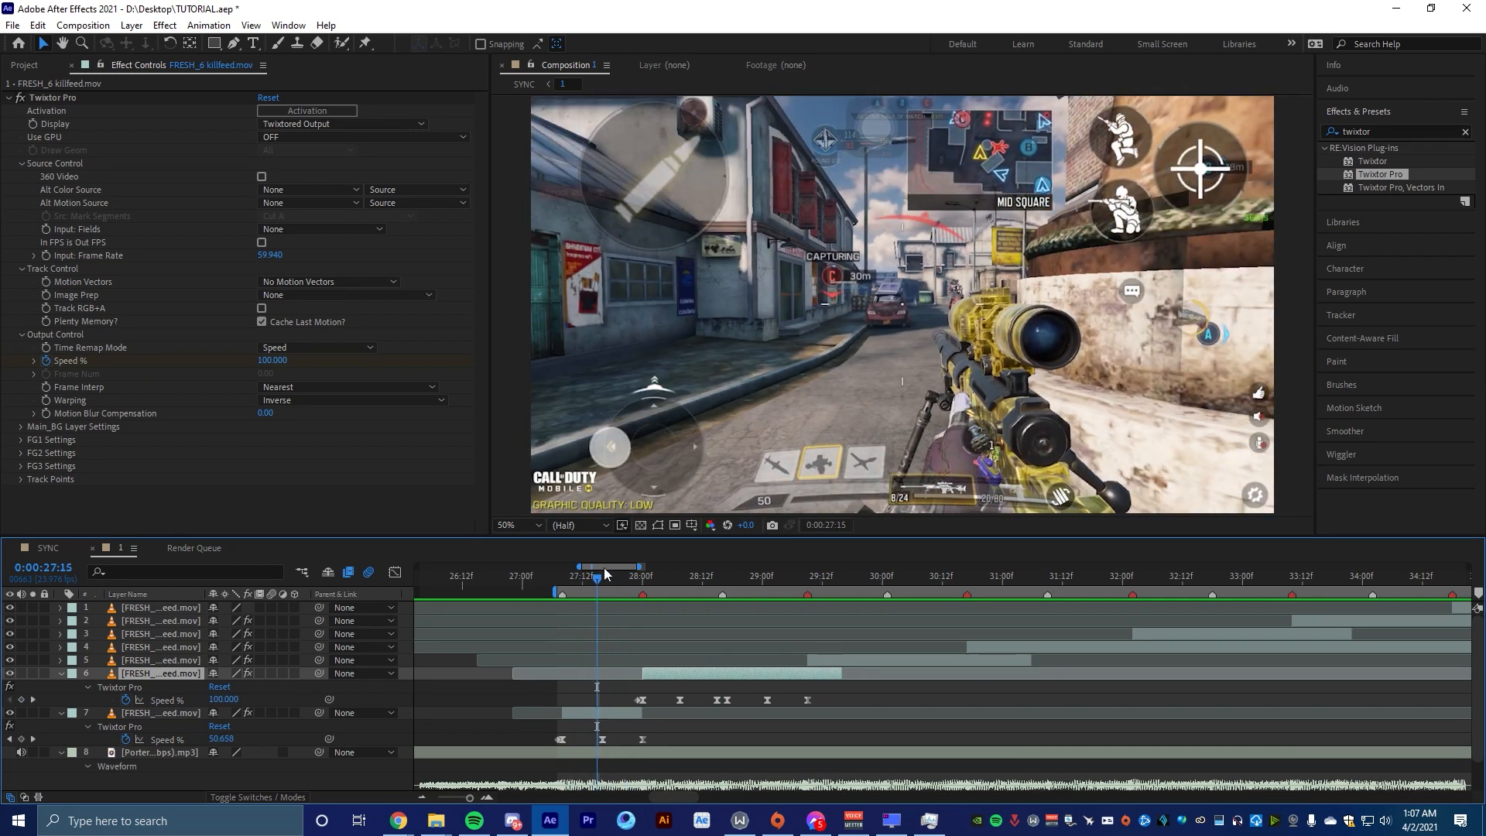
{"action": "left_click_drag", "start_coordinate": [600, 578], "coordinate": [605, 578]}
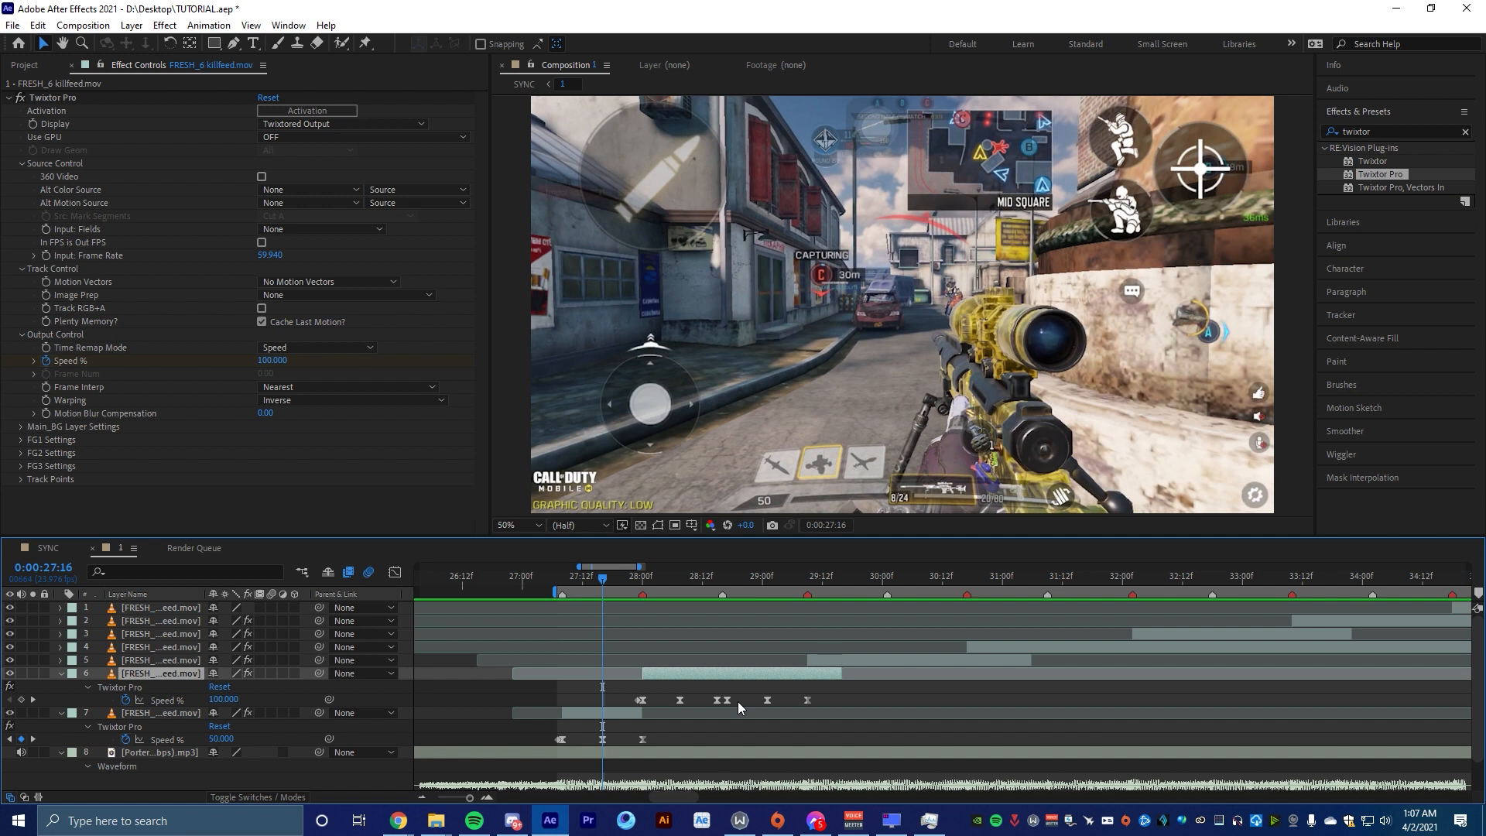
End the work area at about 0:00:29:12 and preview the first two speed ramps from 0:00:27:08
{"action": "left_click", "coordinate": [823, 576]}
{"action": "key", "text": "n"}
{"action": "left_click_drag", "start_coordinate": [735, 576], "coordinate": [562, 609]}
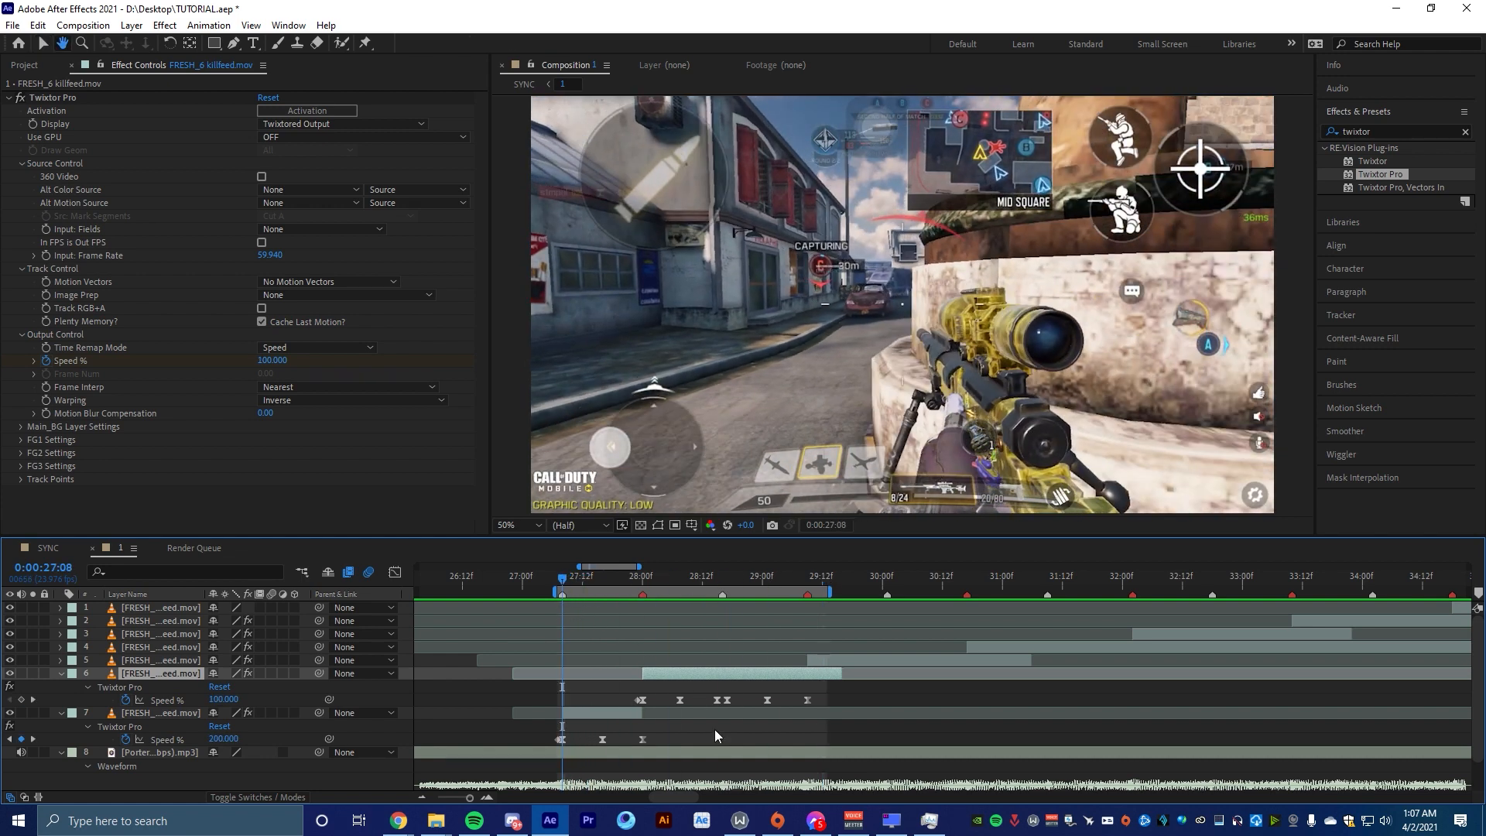
{"action": "key", "text": "space"}
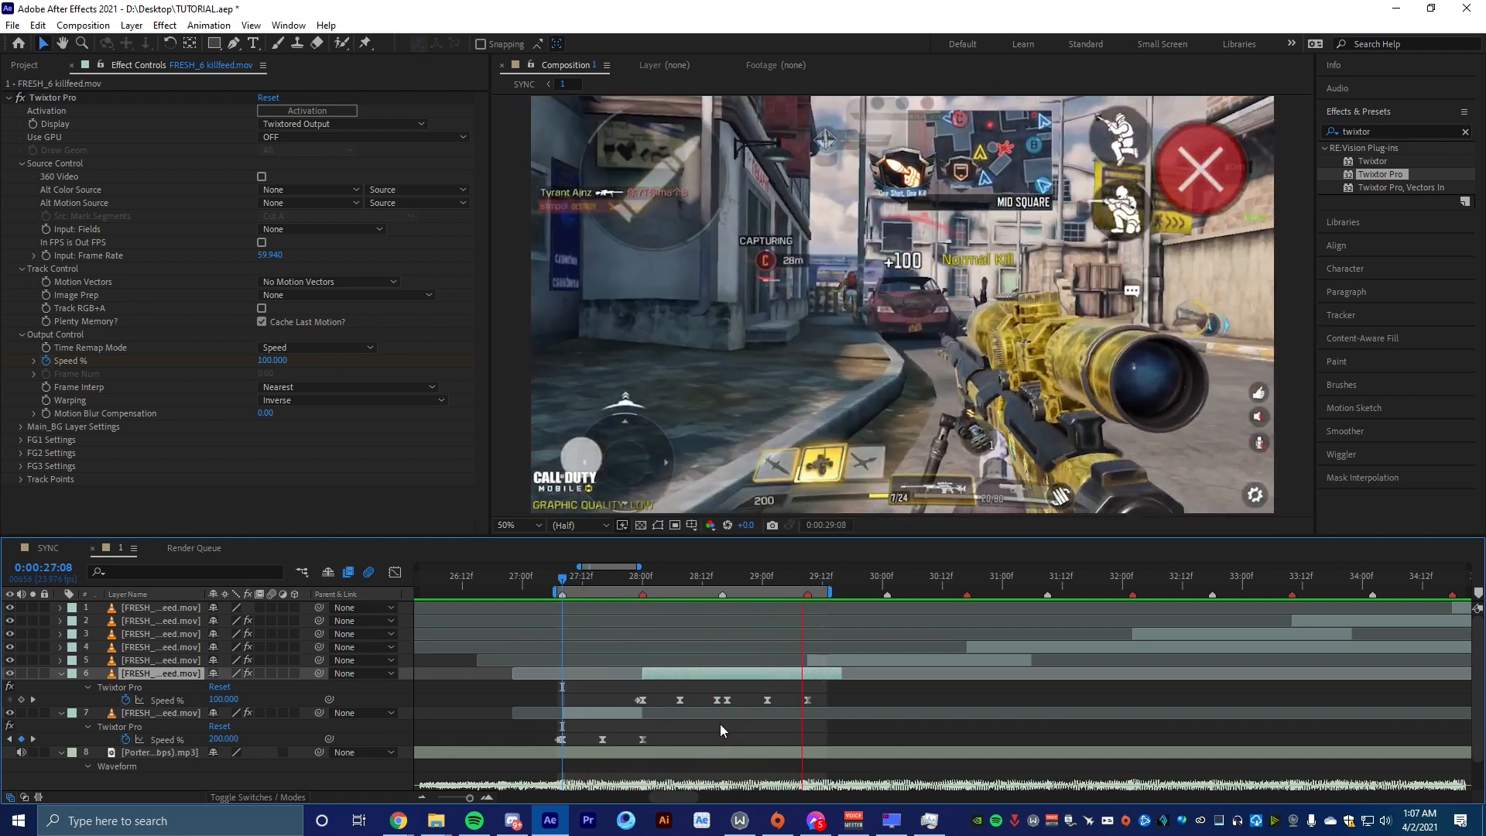
Examine layer 7's speed ramp from the slow keyframe at 0:00:27:16 up to the kill cut near 0:00:28:00
{"action": "mouse_move", "coordinate": [610, 577]}
{"action": "left_mouse_down"}
{"action": "mouse_move", "coordinate": [631, 591]}
{"action": "mouse_move", "coordinate": [602, 593]}
{"action": "left_mouse_up"}
{"action": "left_click", "coordinate": [657, 735]}
{"action": "scroll", "coordinate": [633, 721], "scroll_direction": "down", "scroll_amount": 1}
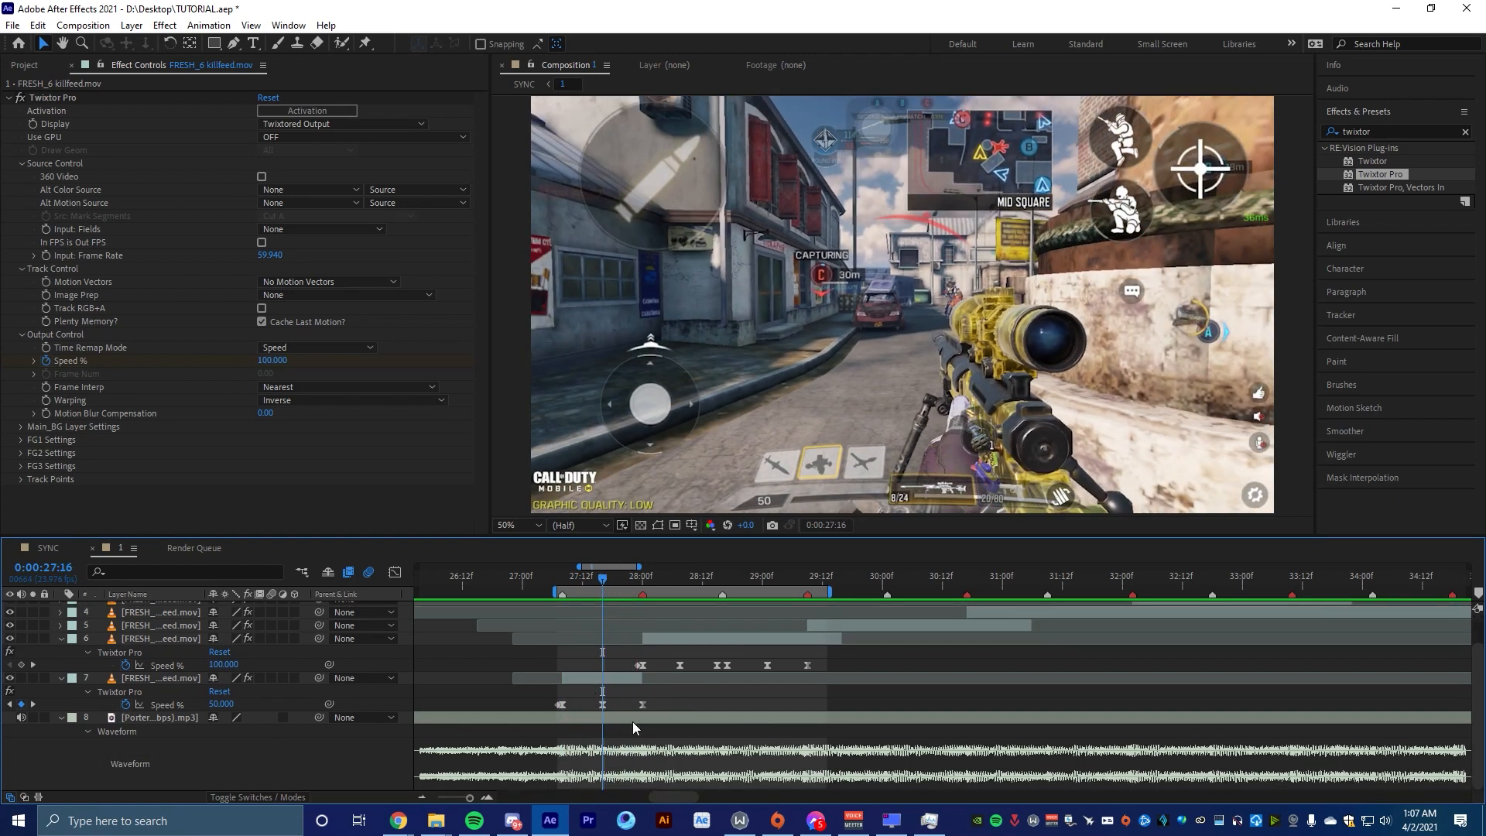
{"action": "scroll", "coordinate": [608, 712], "scroll_direction": "up", "scroll_amount": 2}
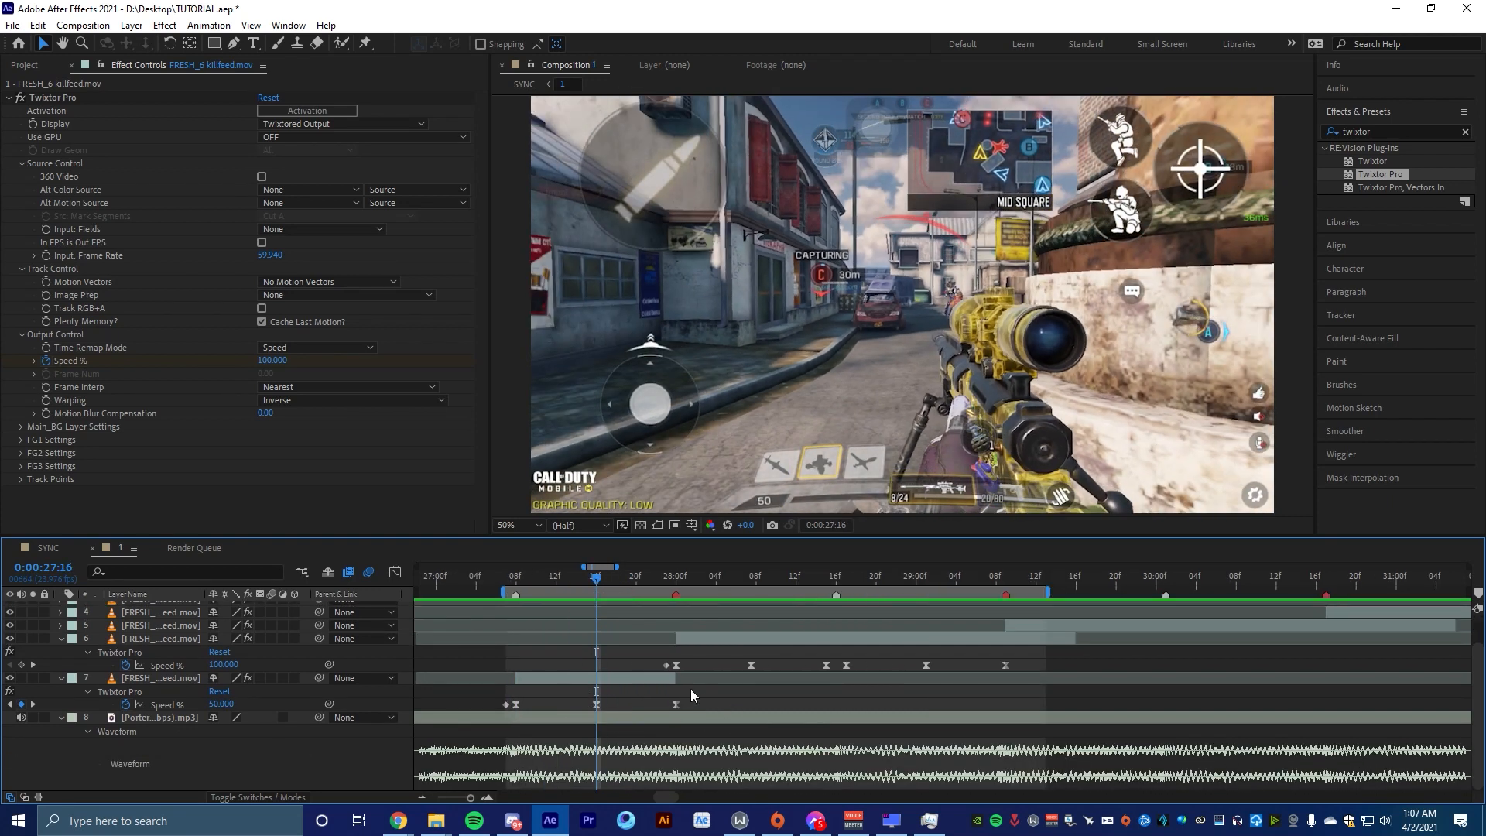
{"action": "left_click", "coordinate": [514, 578]}
{"action": "left_click_drag", "start_coordinate": [517, 579], "coordinate": [671, 675]}
Set layer 7's last Speed % keyframe, at 0:00:28:00, to 400
{"action": "mouse_move", "coordinate": [673, 579]}
{"action": "left_mouse_down"}
{"action": "mouse_move", "coordinate": [642, 579]}
{"action": "mouse_move", "coordinate": [672, 598]}
{"action": "left_mouse_up"}
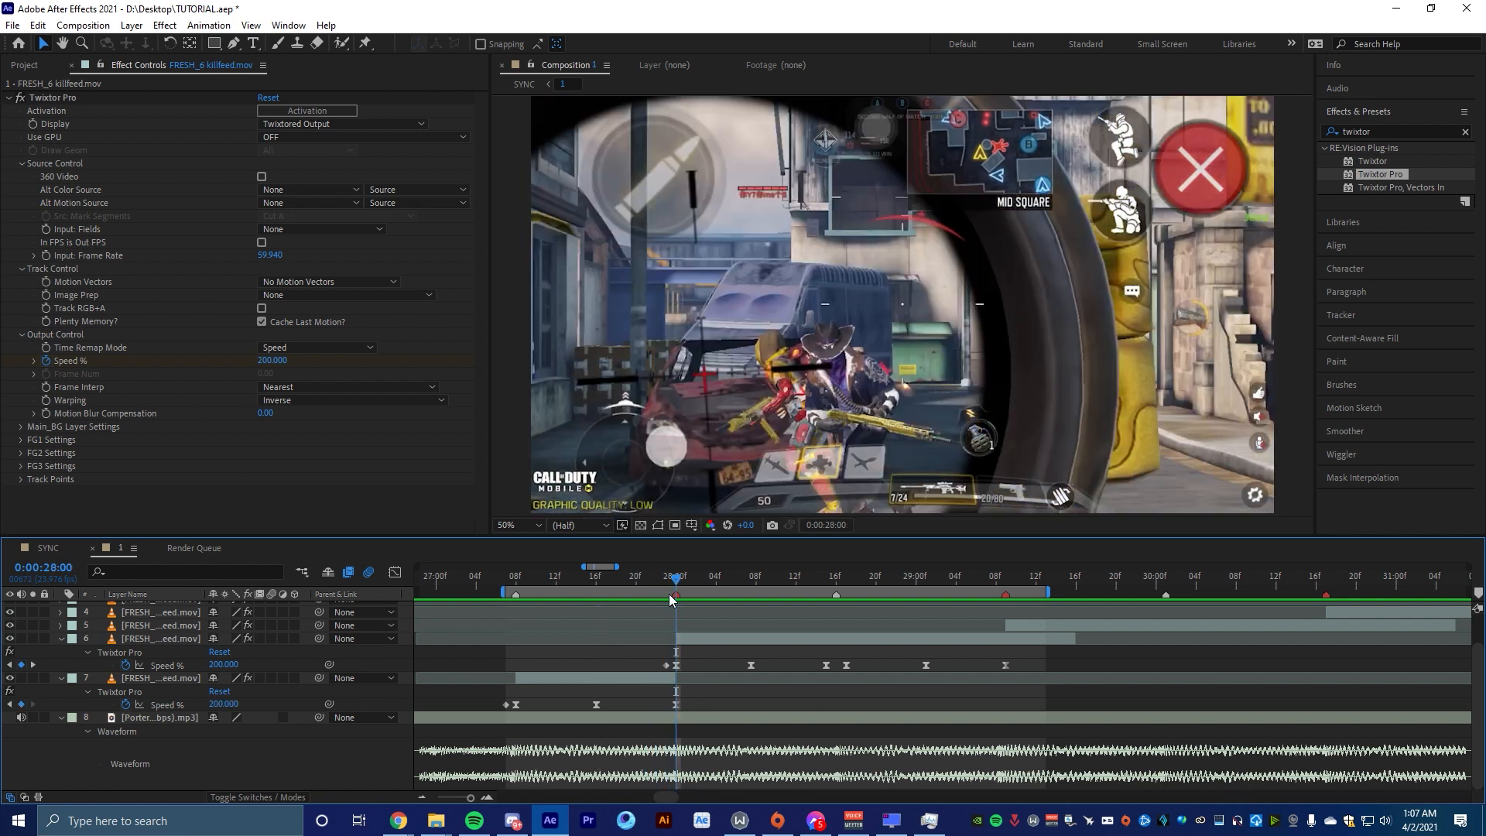
{"action": "left_click", "coordinate": [676, 705]}
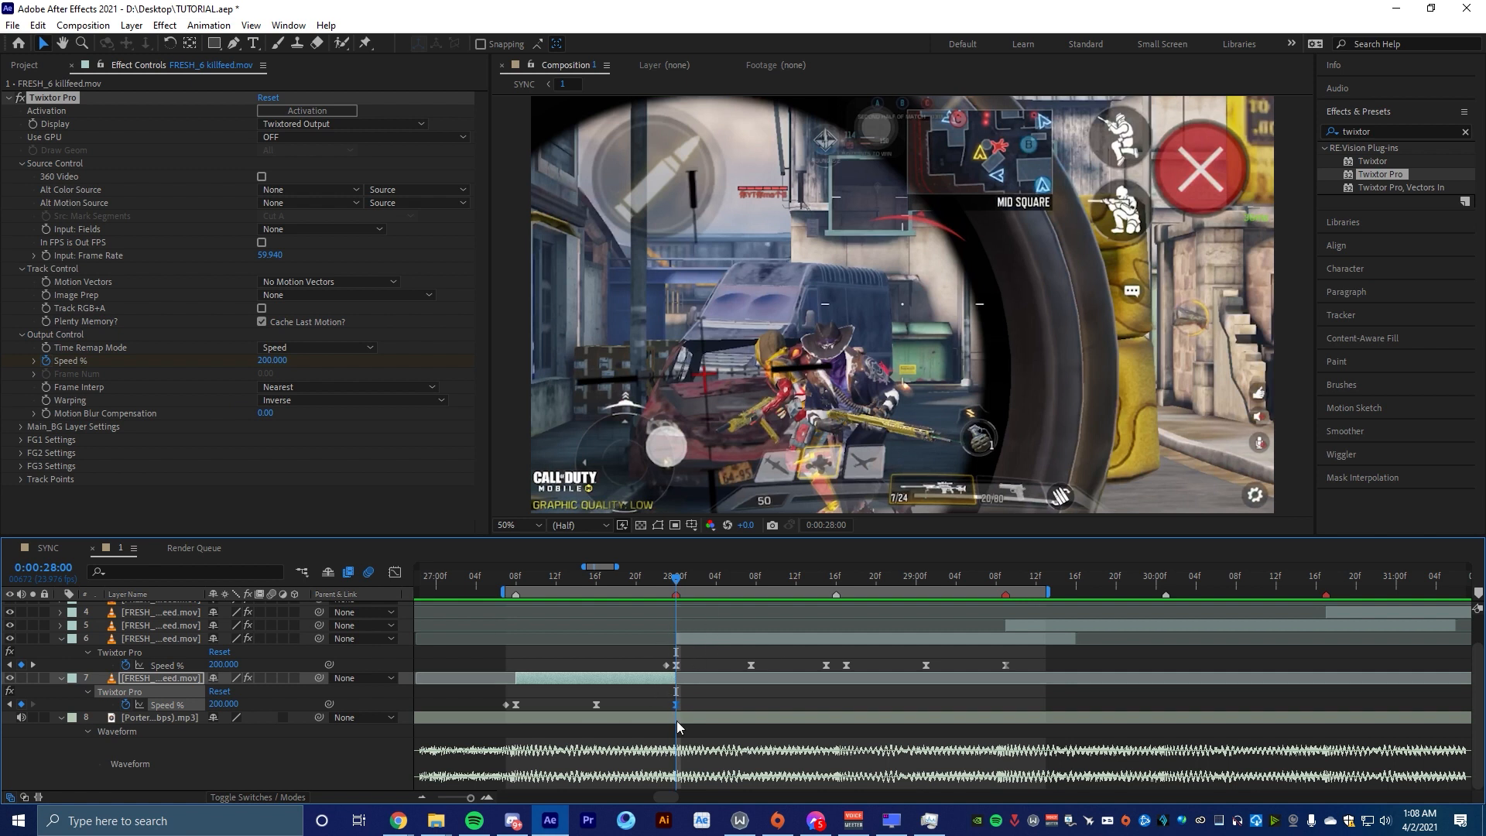
{"action": "left_click", "coordinate": [223, 704]}
{"action": "type", "text": "4"}
{"action": "key", "text": "Return"}
Set layer 6's Speed % keyframe at 0:00:28:00 to 300
{"action": "left_click", "coordinate": [675, 664]}
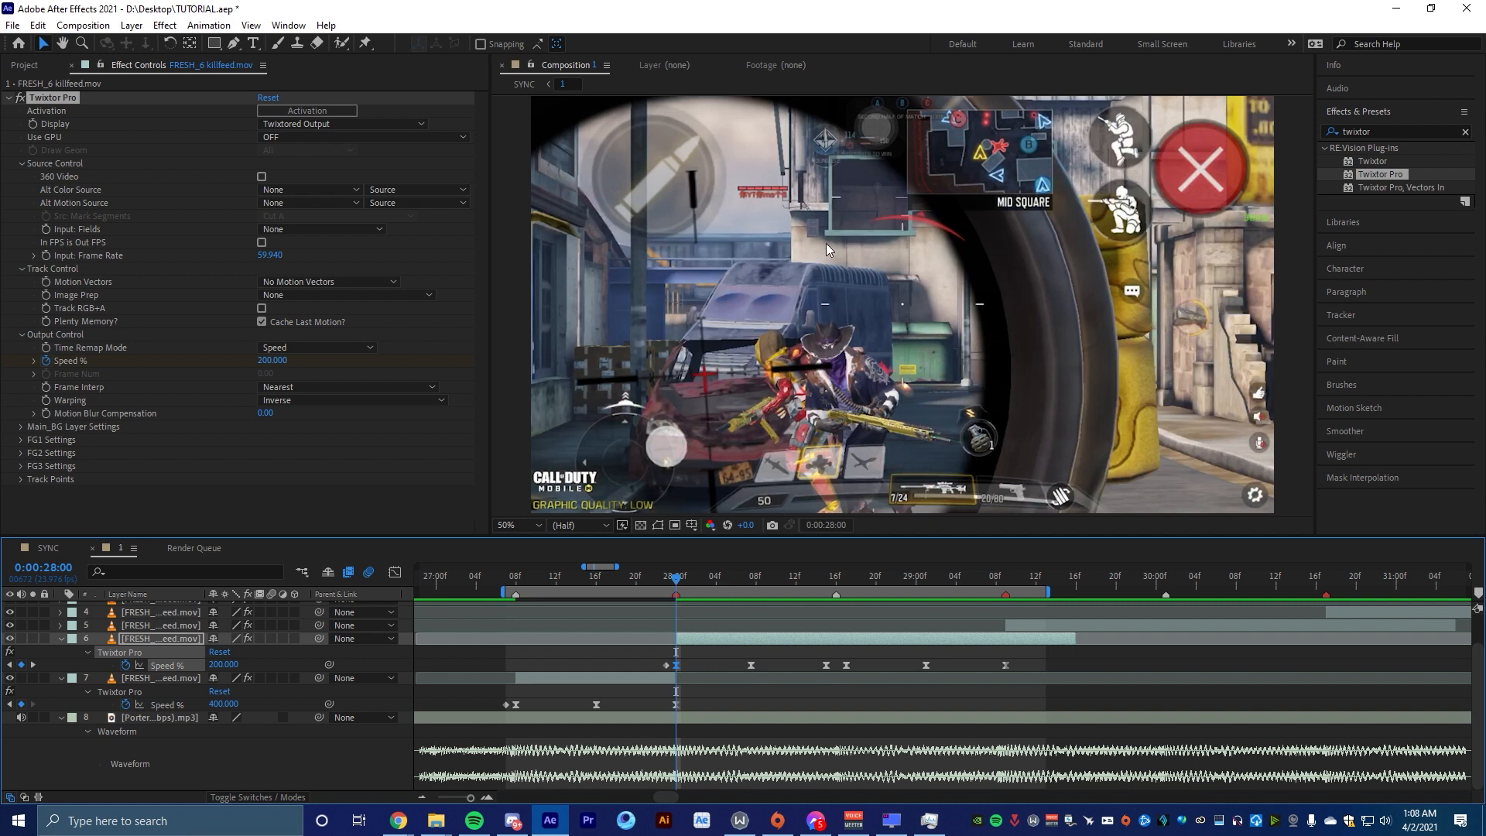
{"action": "left_click", "coordinate": [223, 664]}
{"action": "type", "text": "300"}
{"action": "key", "text": "Return"}
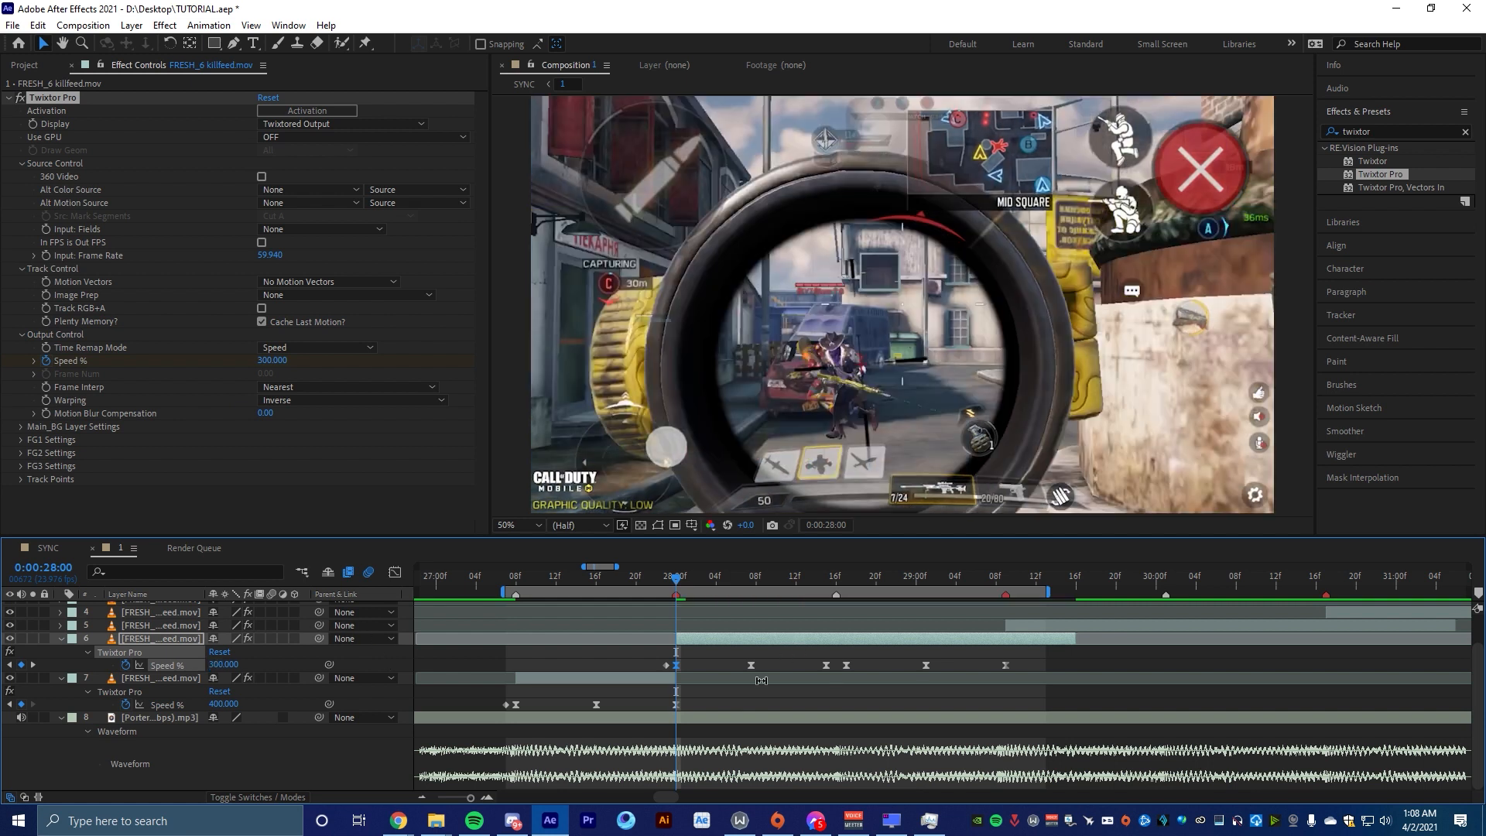
{"action": "left_click", "coordinate": [730, 699]}
Lengthen the incoming handle of layer 7's 400% keyframe in the Graph Editor to steepen the rise into 0:00:28:00
{"action": "left_click_drag", "start_coordinate": [675, 580], "coordinate": [677, 663]}
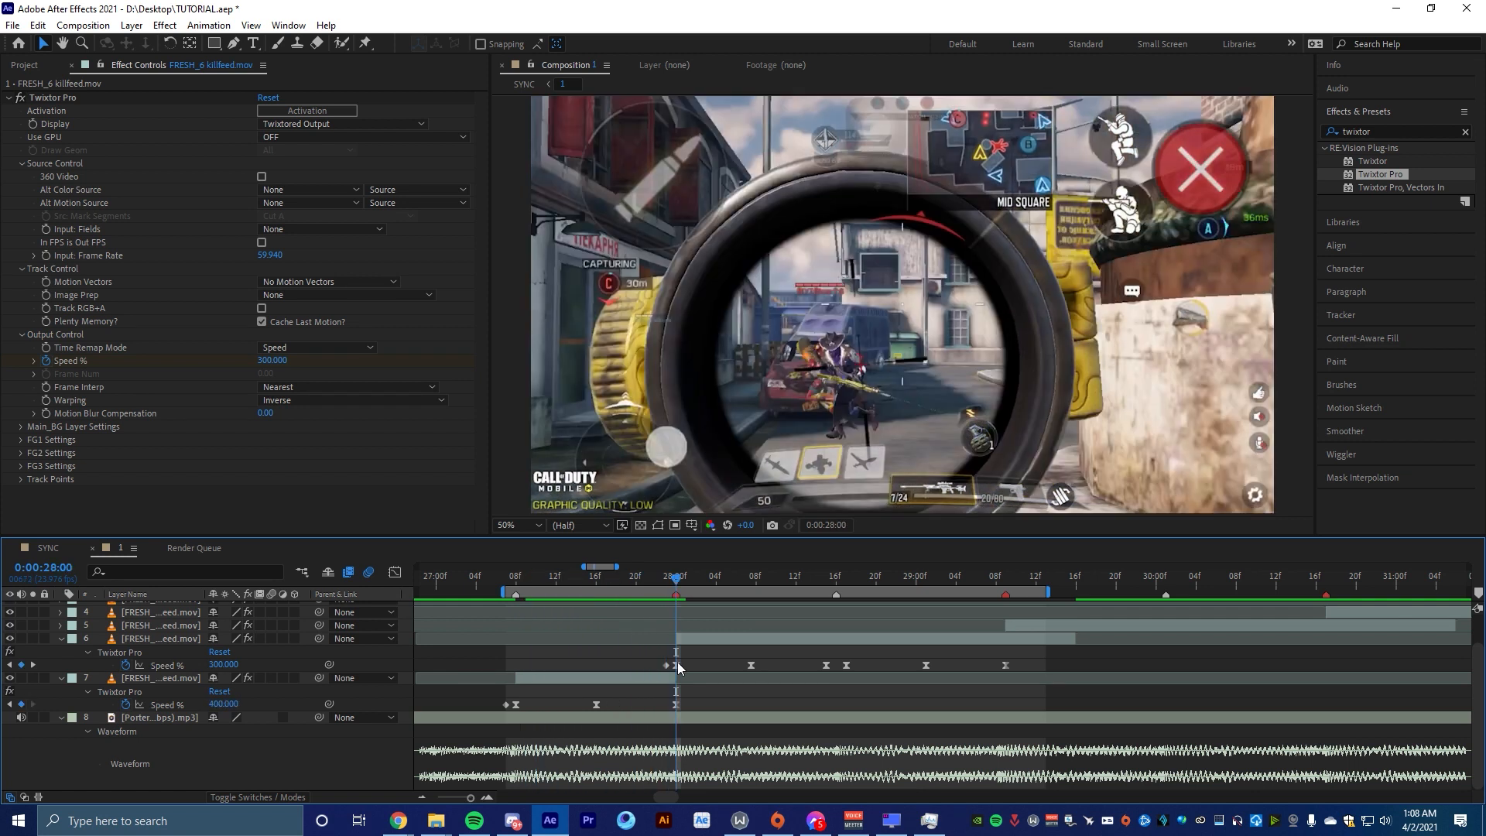
{"action": "left_click", "coordinate": [675, 705]}
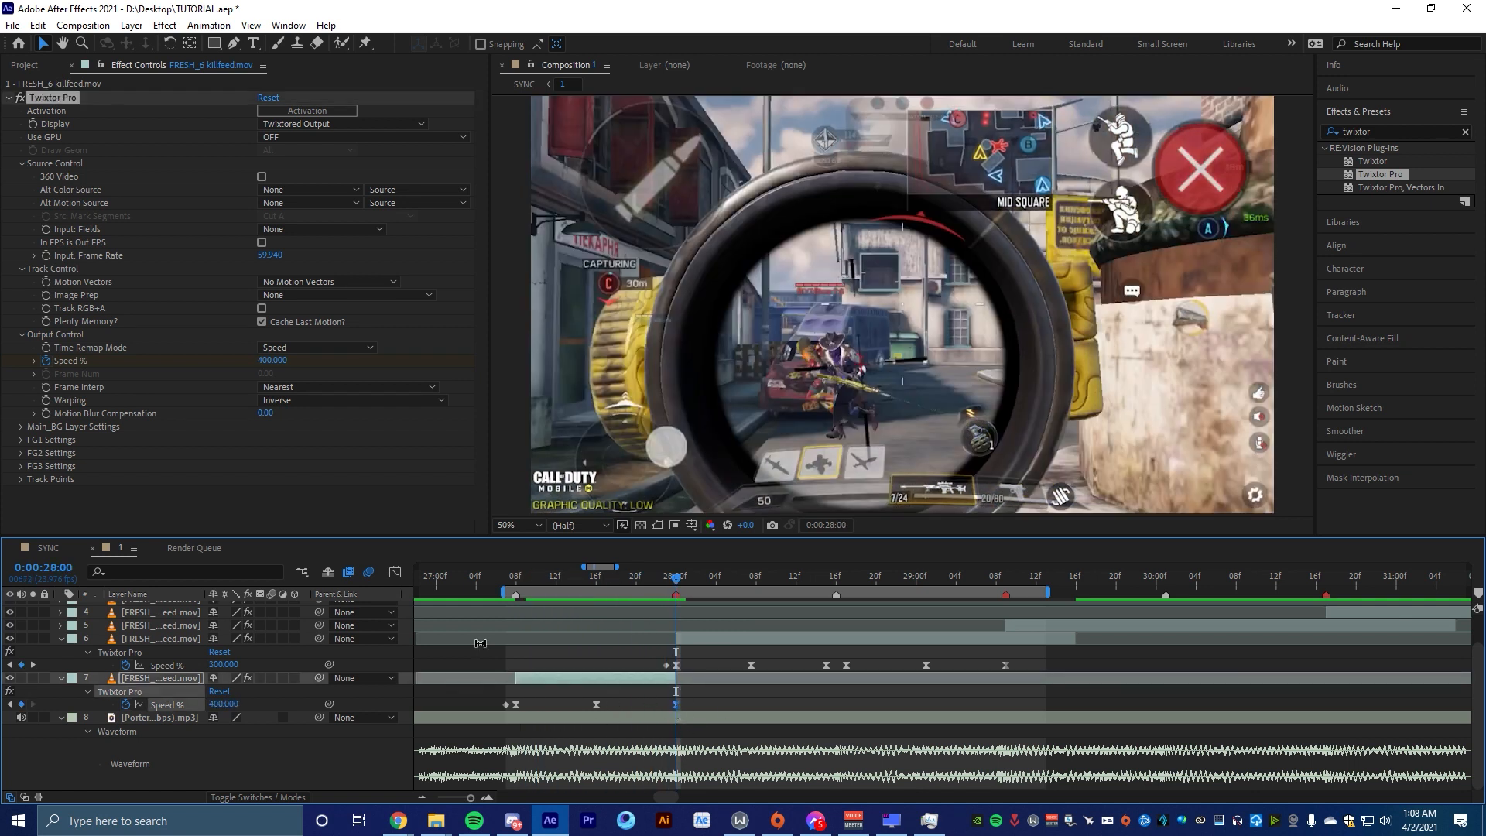
{"action": "left_click", "coordinate": [394, 572]}
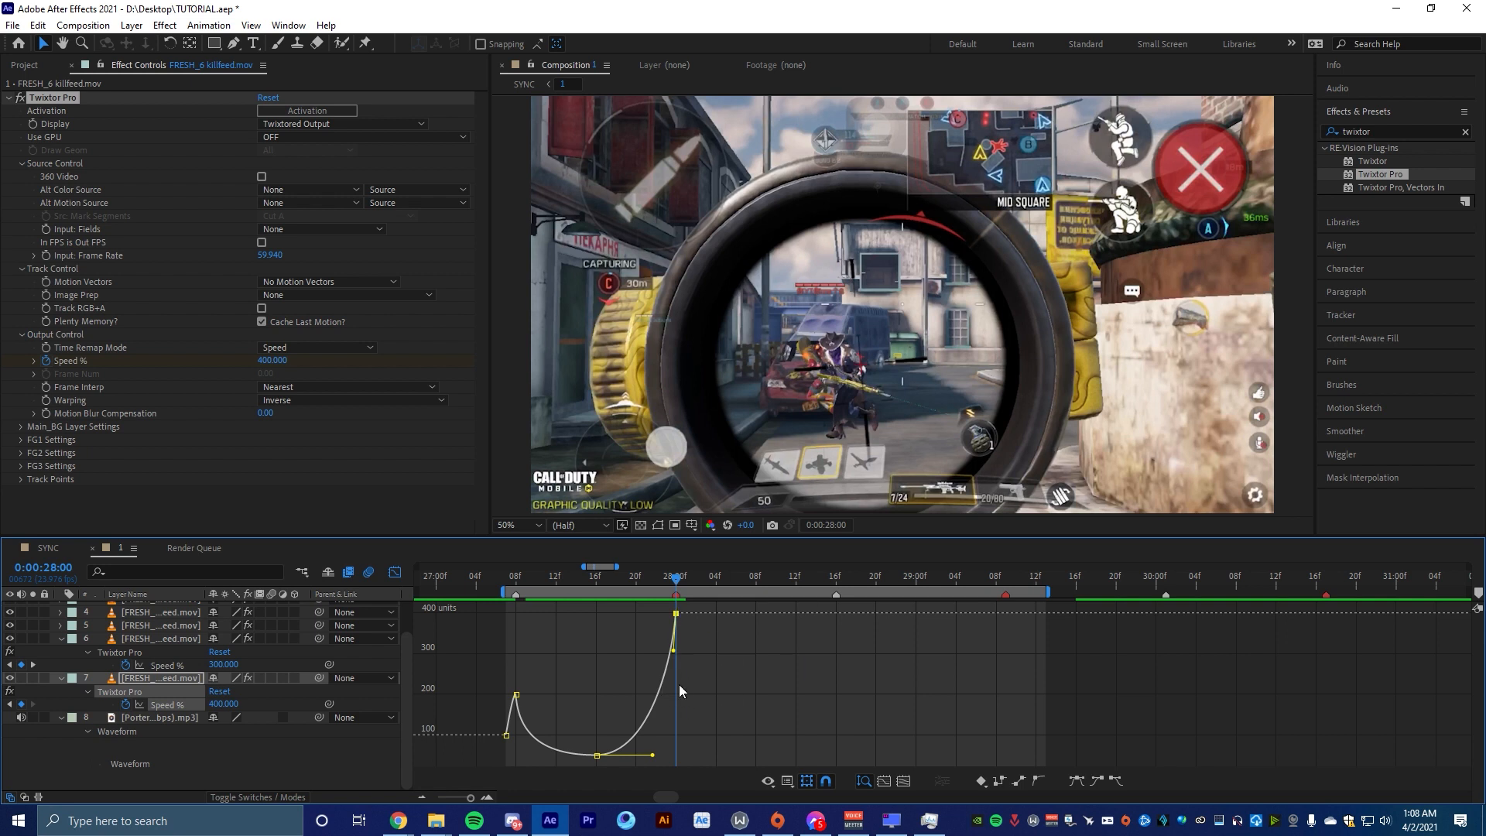
{"action": "left_click_drag", "start_coordinate": [677, 658], "coordinate": [704, 712]}
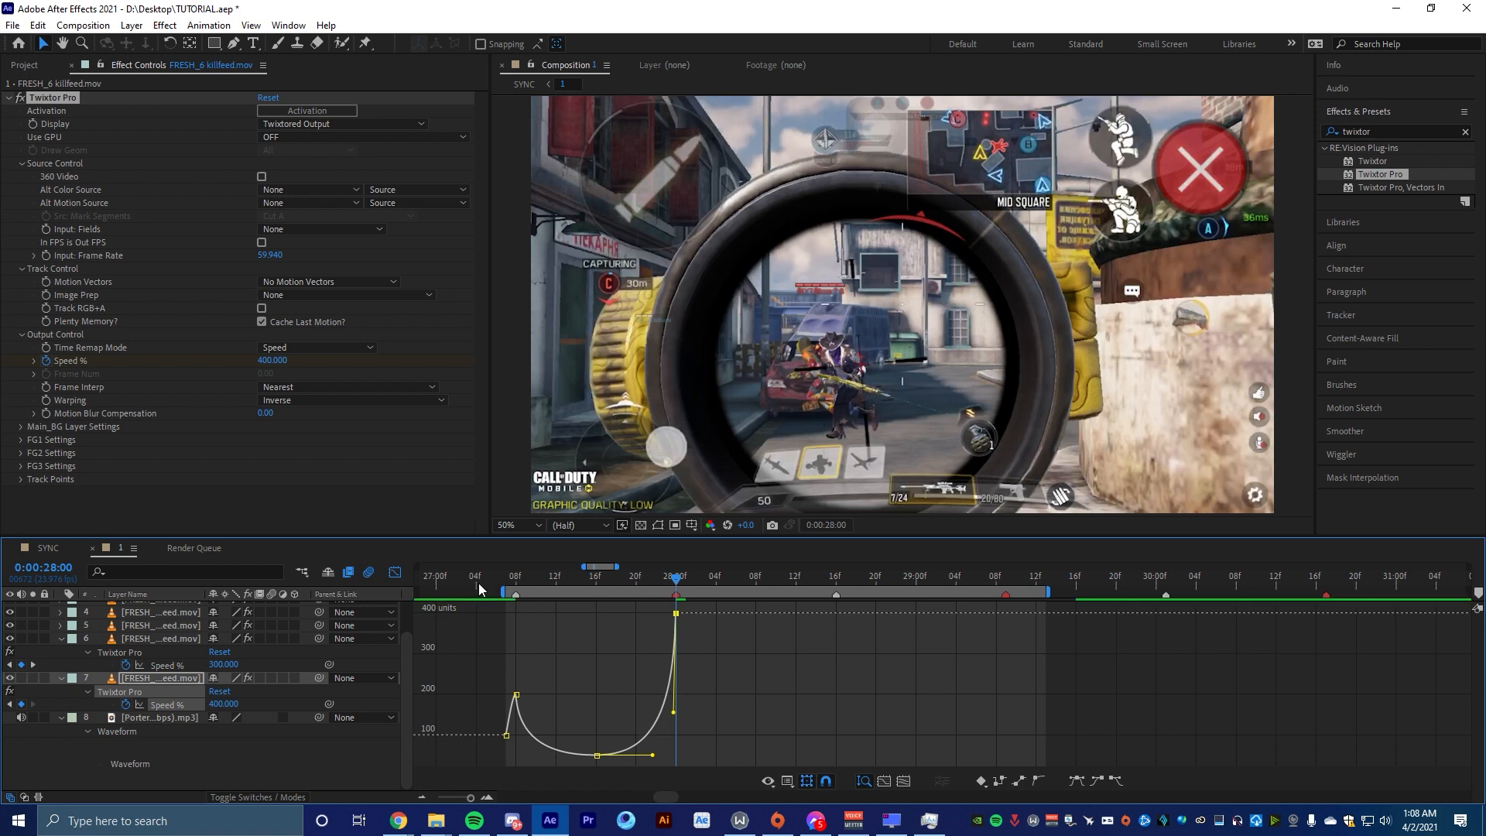
{"action": "key", "text": "shift+F3"}
Pull down the handle of layer 6's 300% keyframe in the Graph Editor to steepen the speed drop after 0:00:28:00
{"action": "left_click", "coordinate": [676, 665]}
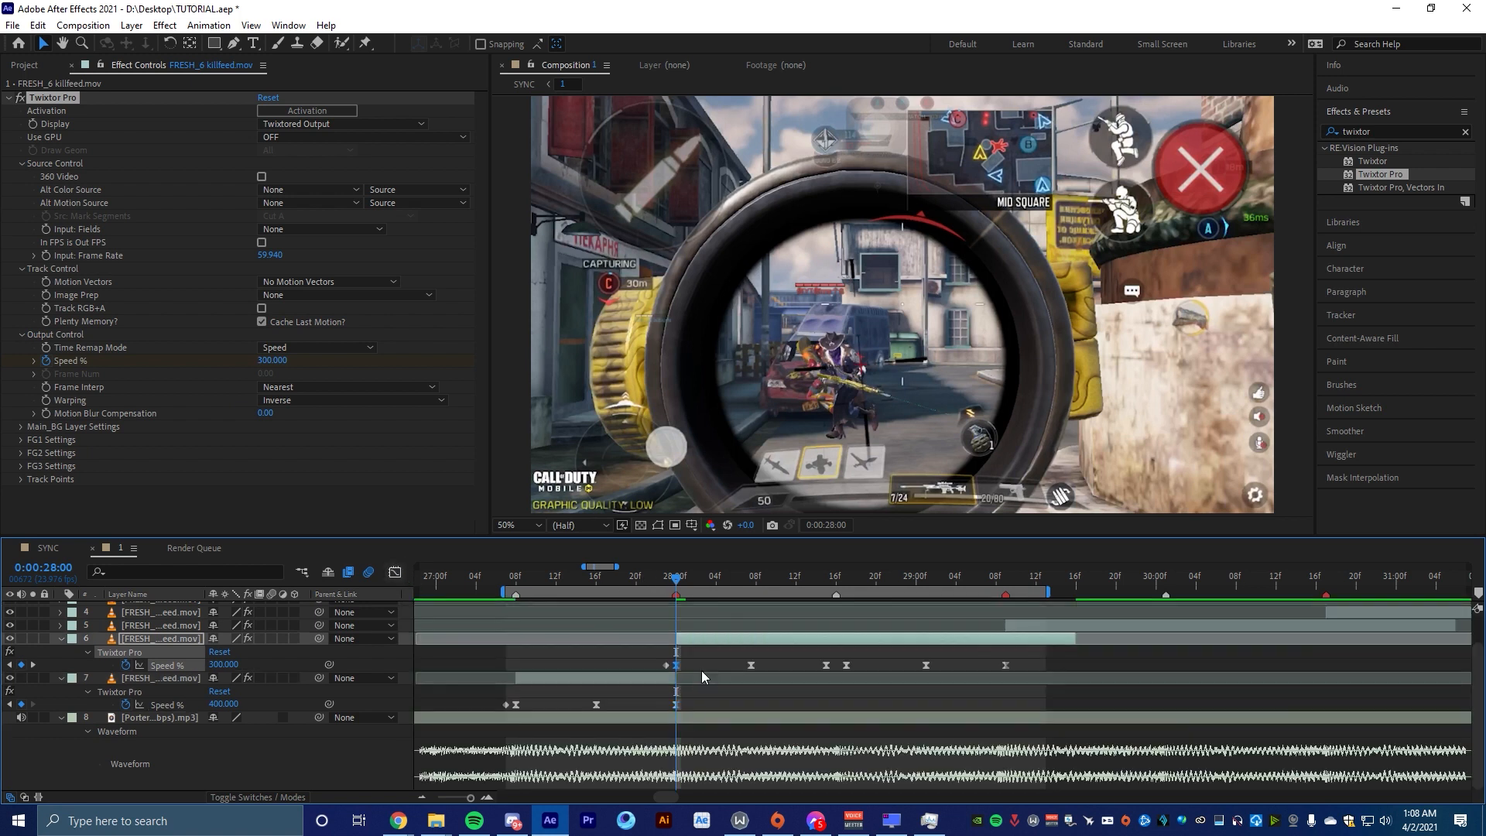
{"action": "left_click", "coordinate": [396, 571]}
{"action": "scroll", "coordinate": [689, 678], "scroll_direction": "up", "scroll_amount": 1}
{"action": "left_click_drag", "start_coordinate": [673, 666], "coordinate": [663, 705]}
{"action": "left_click", "coordinate": [879, 661]}
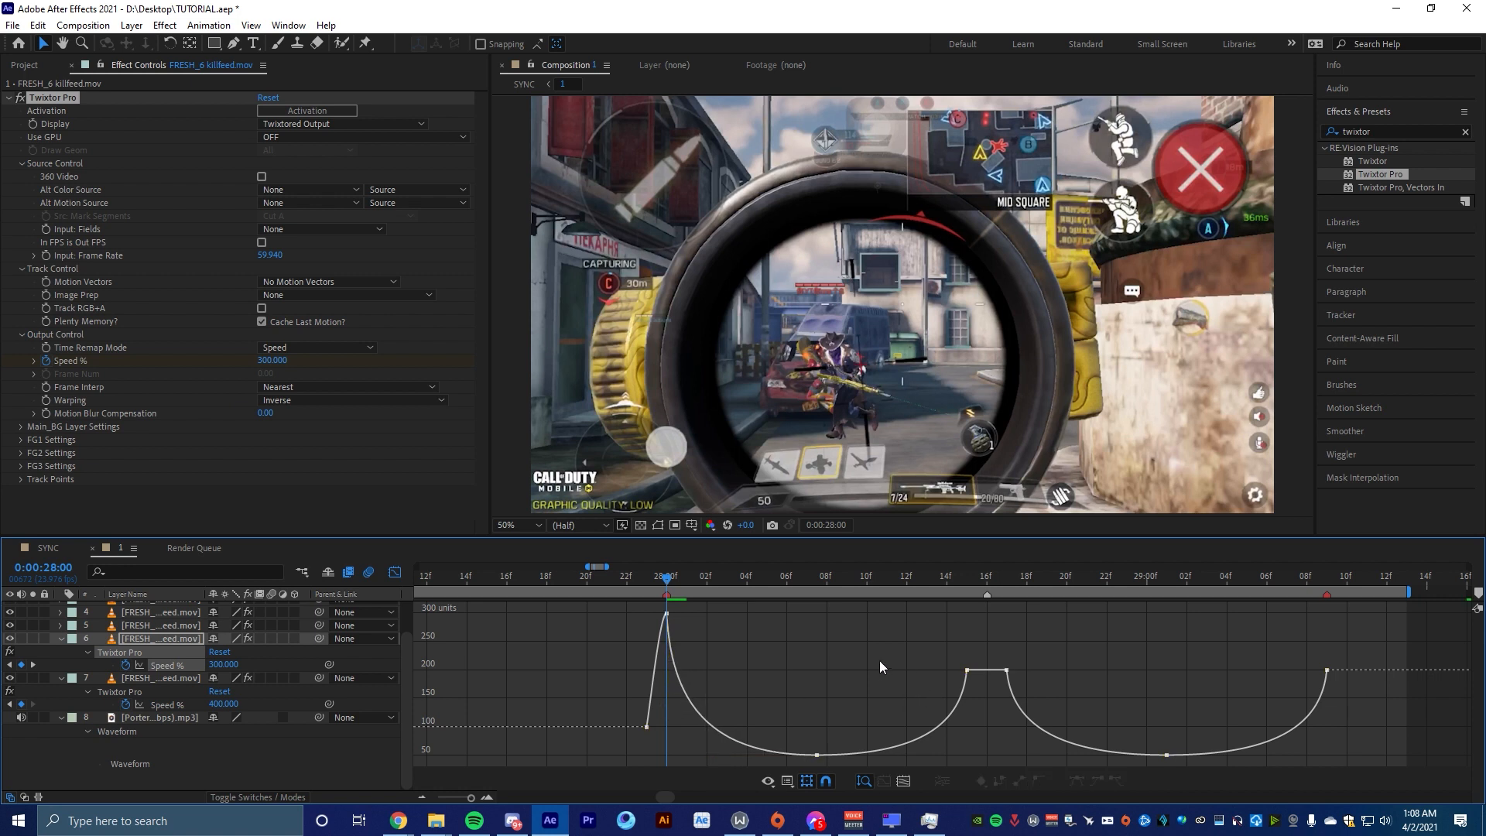
End the work area at 0:00:28:17 and preview the reshaped ramps from 0:00:27:08
{"action": "left_click", "coordinate": [1014, 572]}
{"action": "key", "text": "n"}
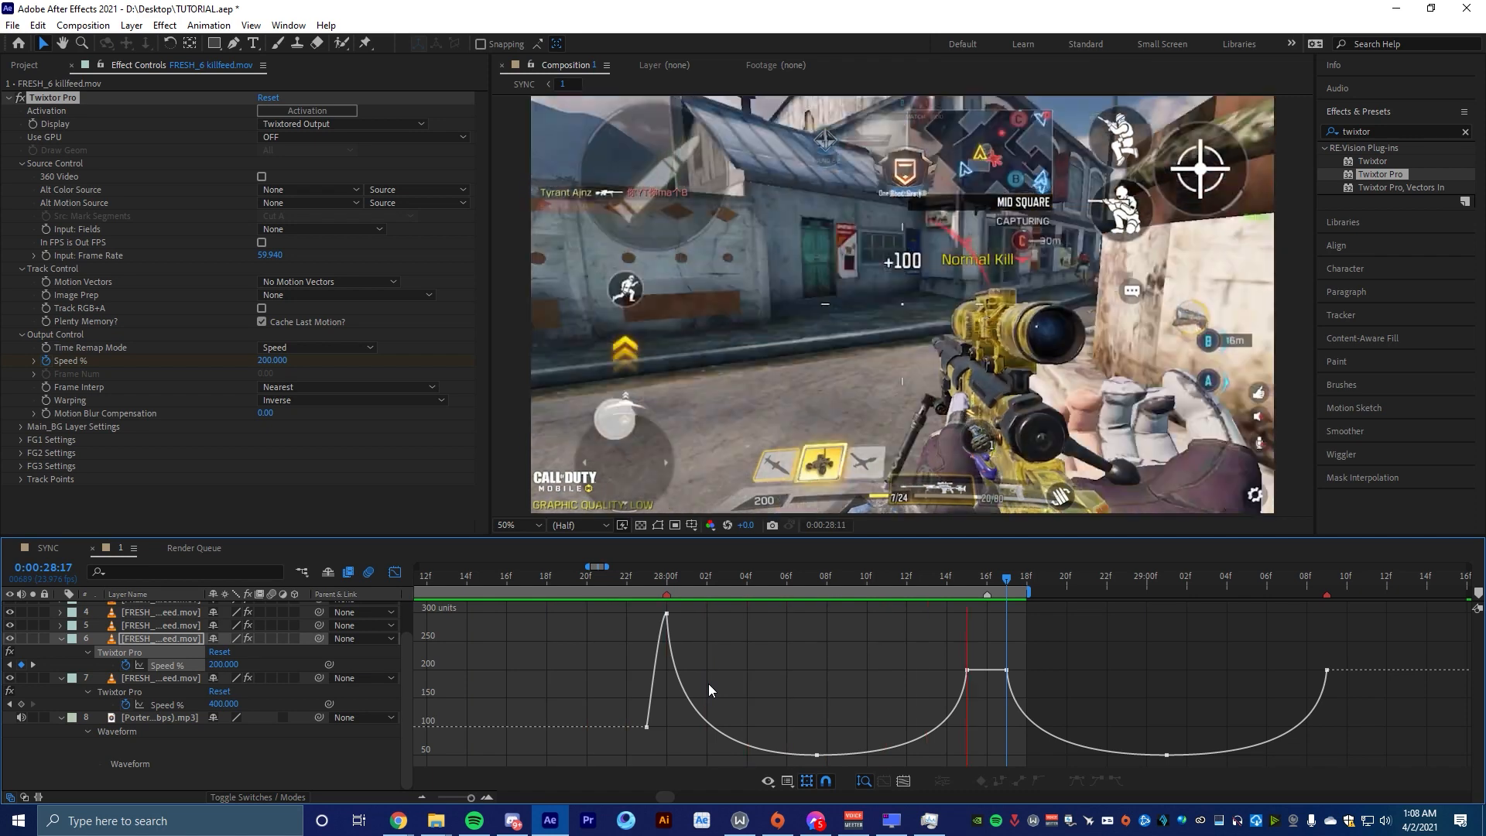
{"action": "scroll", "coordinate": [708, 684], "scroll_direction": "down", "scroll_amount": 3}
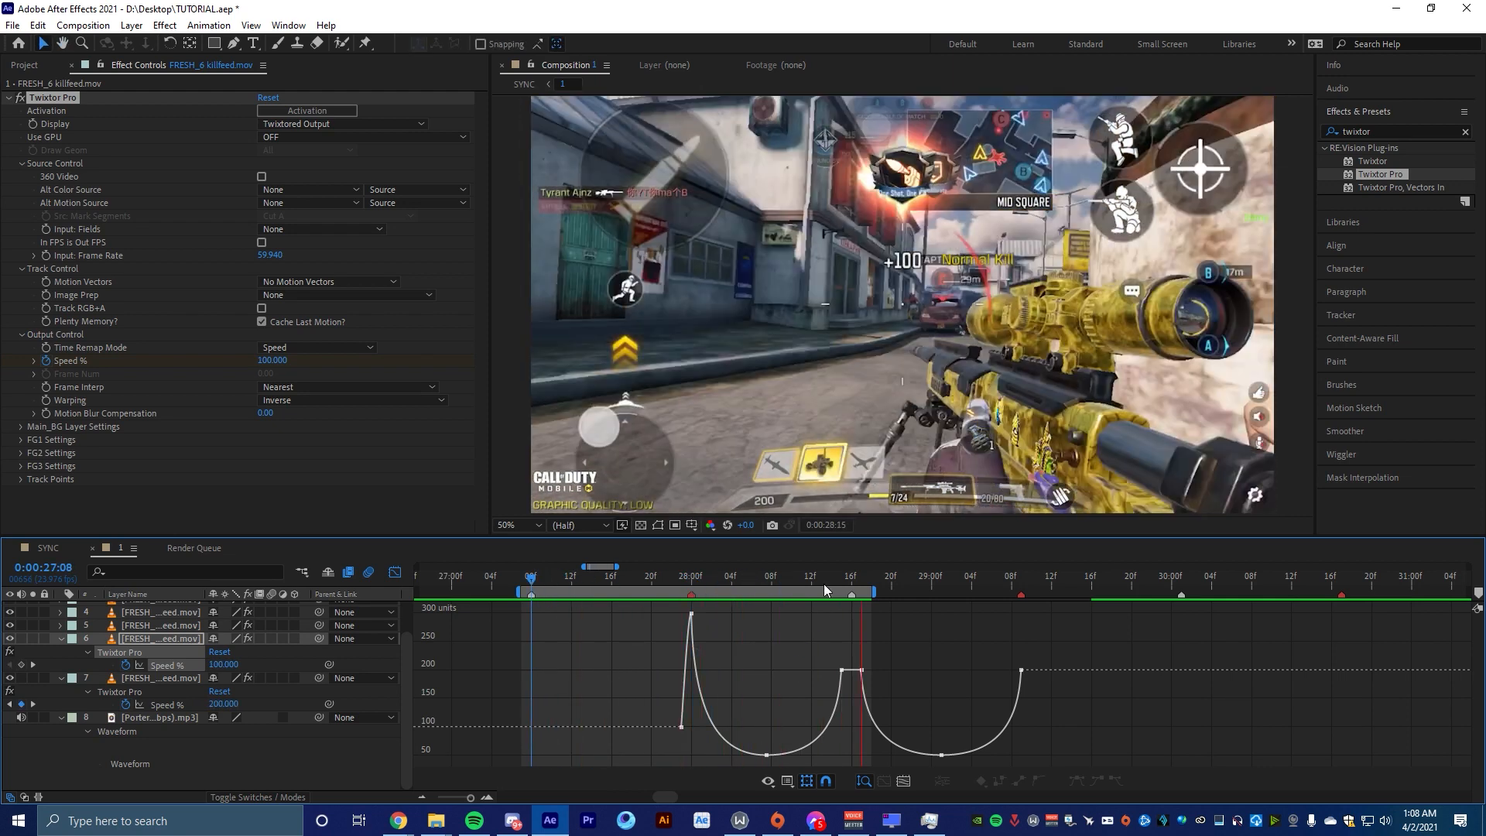
Extend the work area to 0:00:29:11 and set layer 6's last Speed % keyframe, at 0:00:29:09, to 400
{"action": "left_click", "coordinate": [1037, 579]}
{"action": "key", "text": "n"}
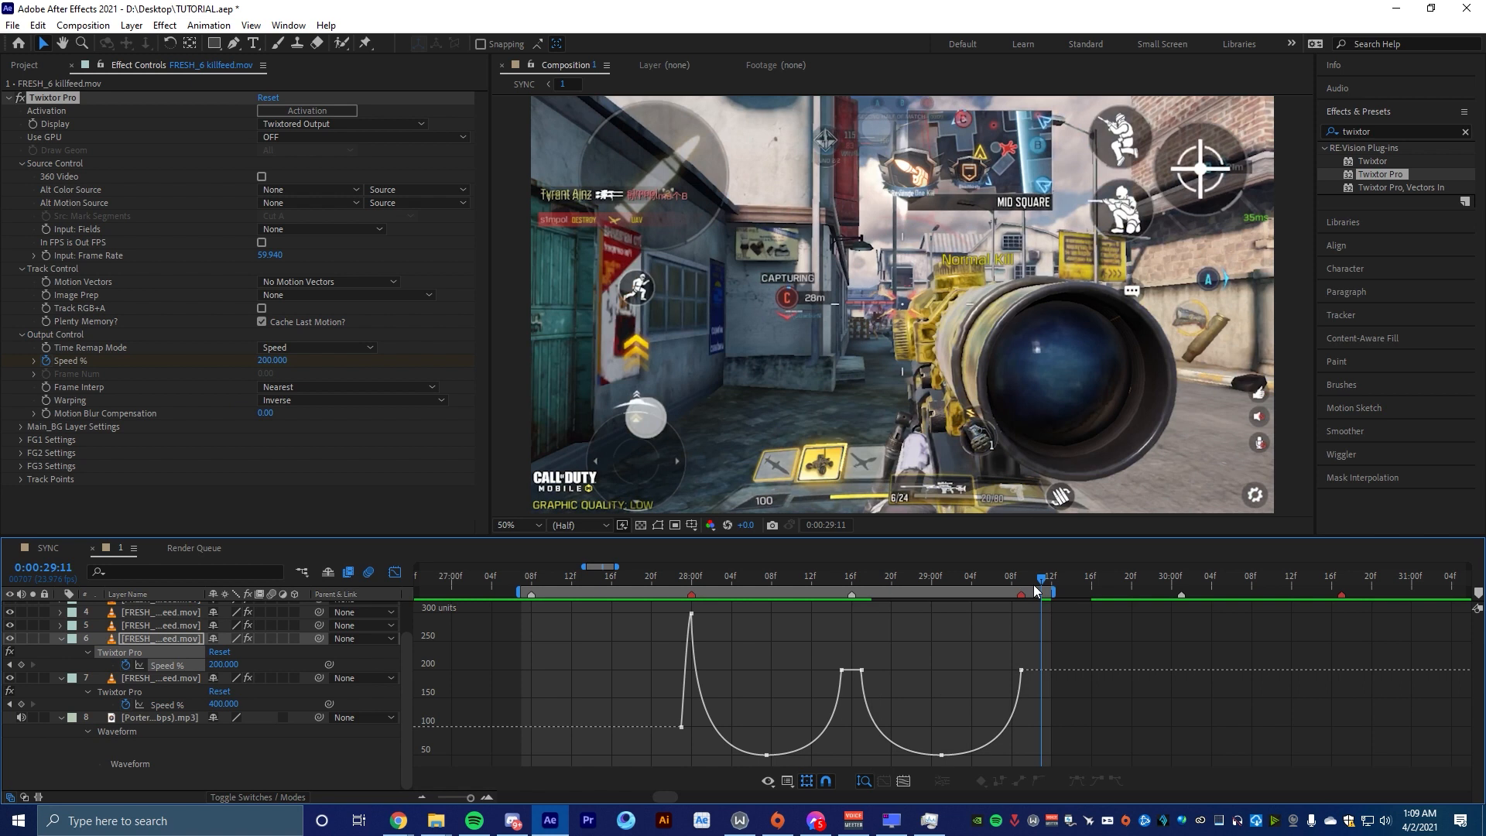
{"action": "left_click", "coordinate": [1025, 580]}
{"action": "left_click", "coordinate": [395, 571]}
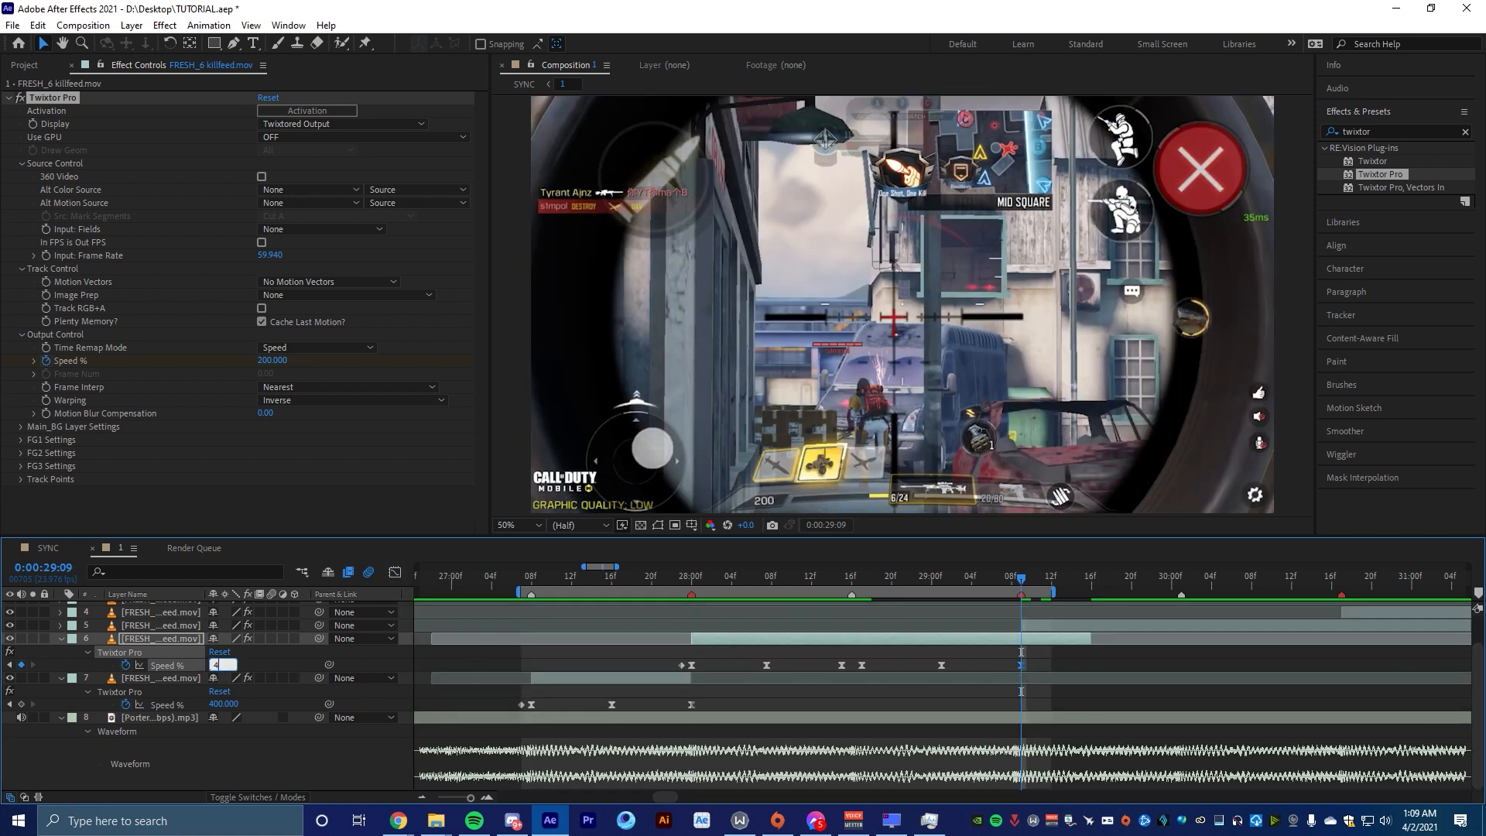
Reveal layer 5's Speed % keyframes and set the one at 0:00:29:09 to 300
{"action": "left_click", "coordinate": [1090, 627]}
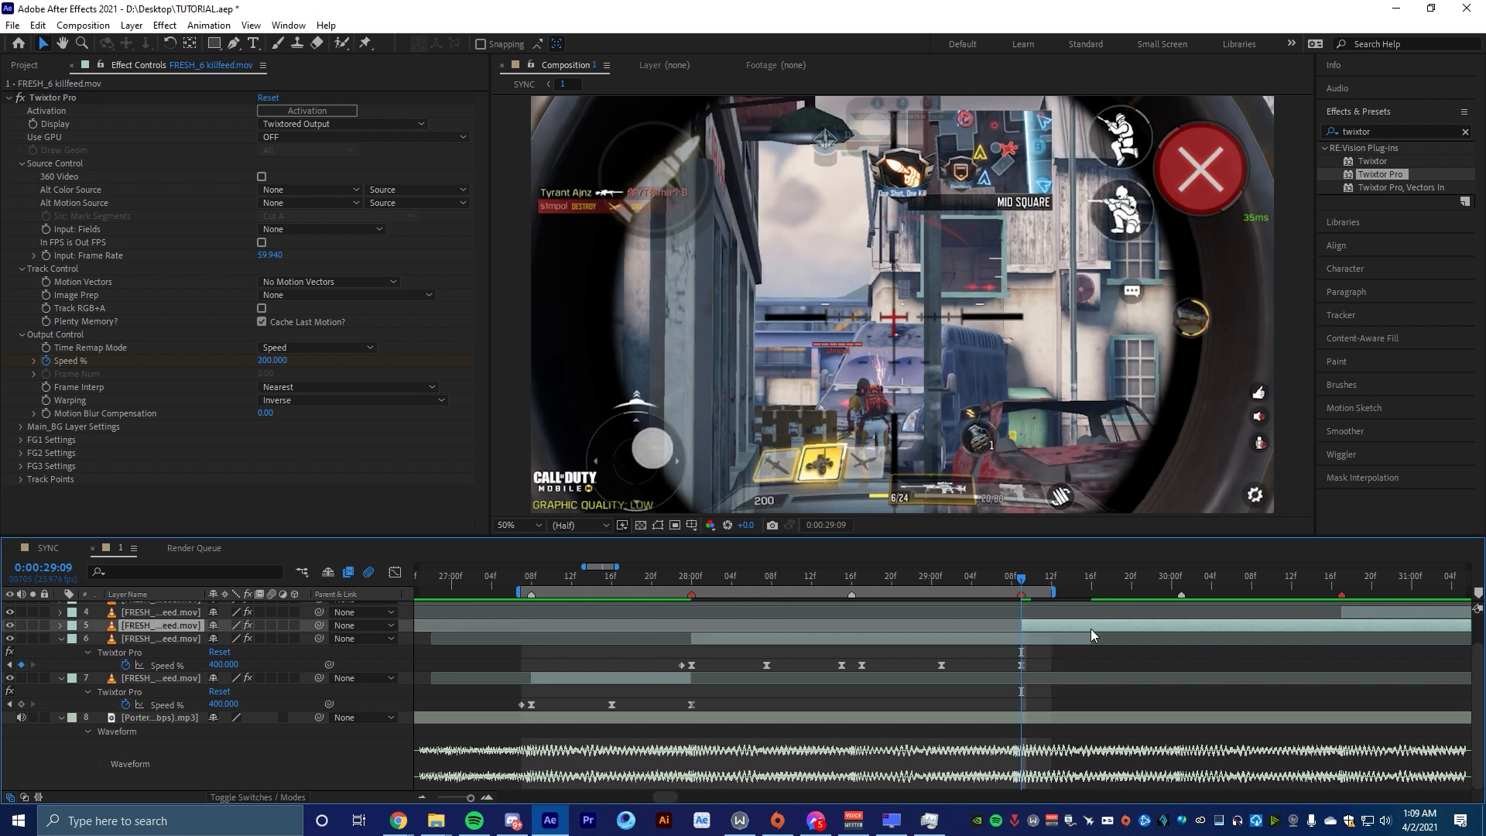
{"action": "key", "text": "u"}
{"action": "left_click", "coordinate": [287, 650]}
{"action": "type", "text": "300"}
{"action": "key", "text": "Return"}
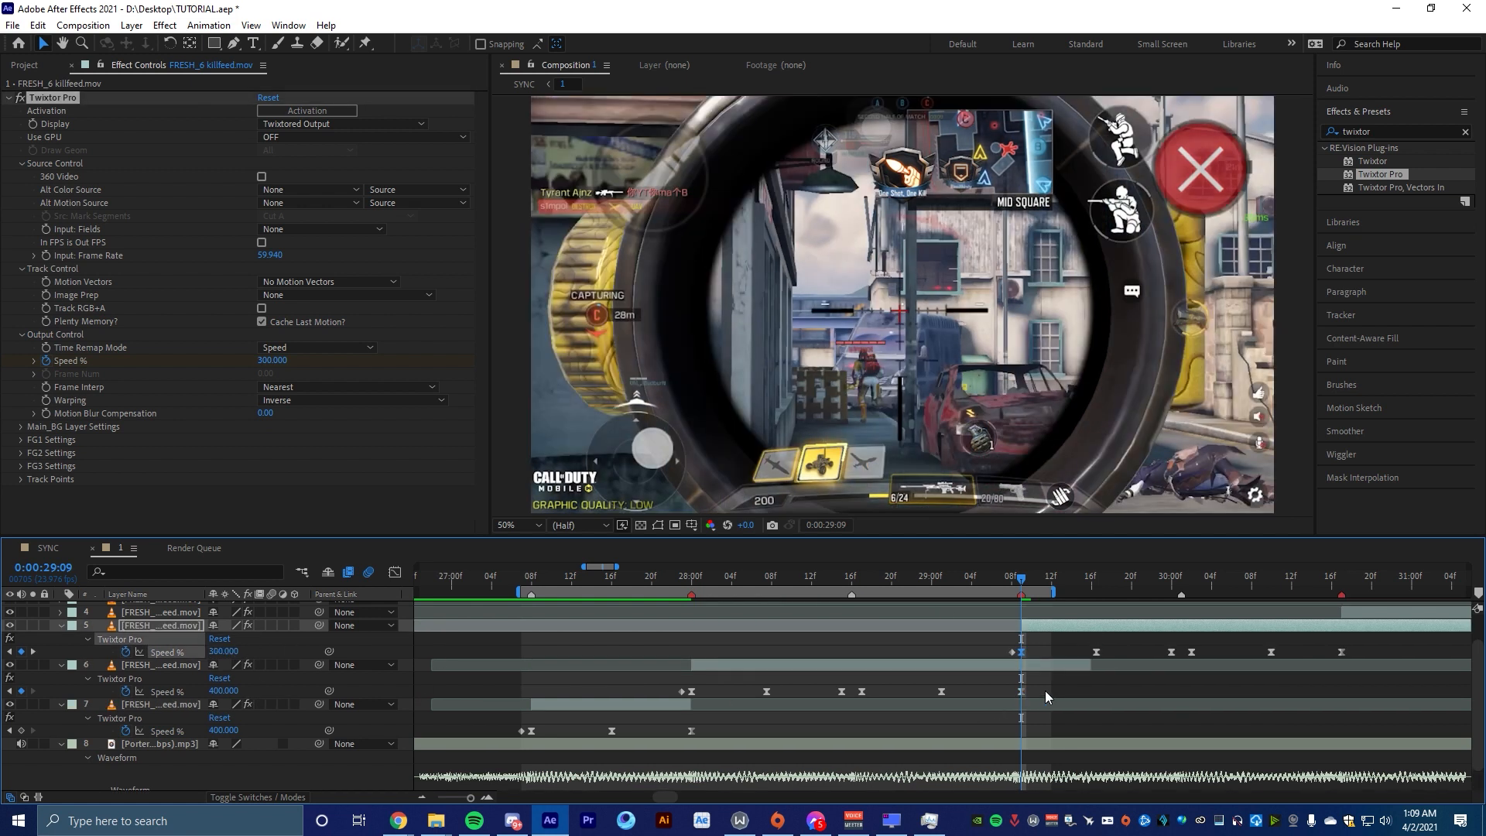
{"action": "scroll", "coordinate": [1251, 688], "scroll_direction": "down", "scroll_amount": 2}
{"action": "scroll", "coordinate": [1373, 683], "scroll_direction": "up", "scroll_amount": 1}
{"action": "scroll", "coordinate": [1116, 703], "scroll_direction": "up", "scroll_amount": 1}
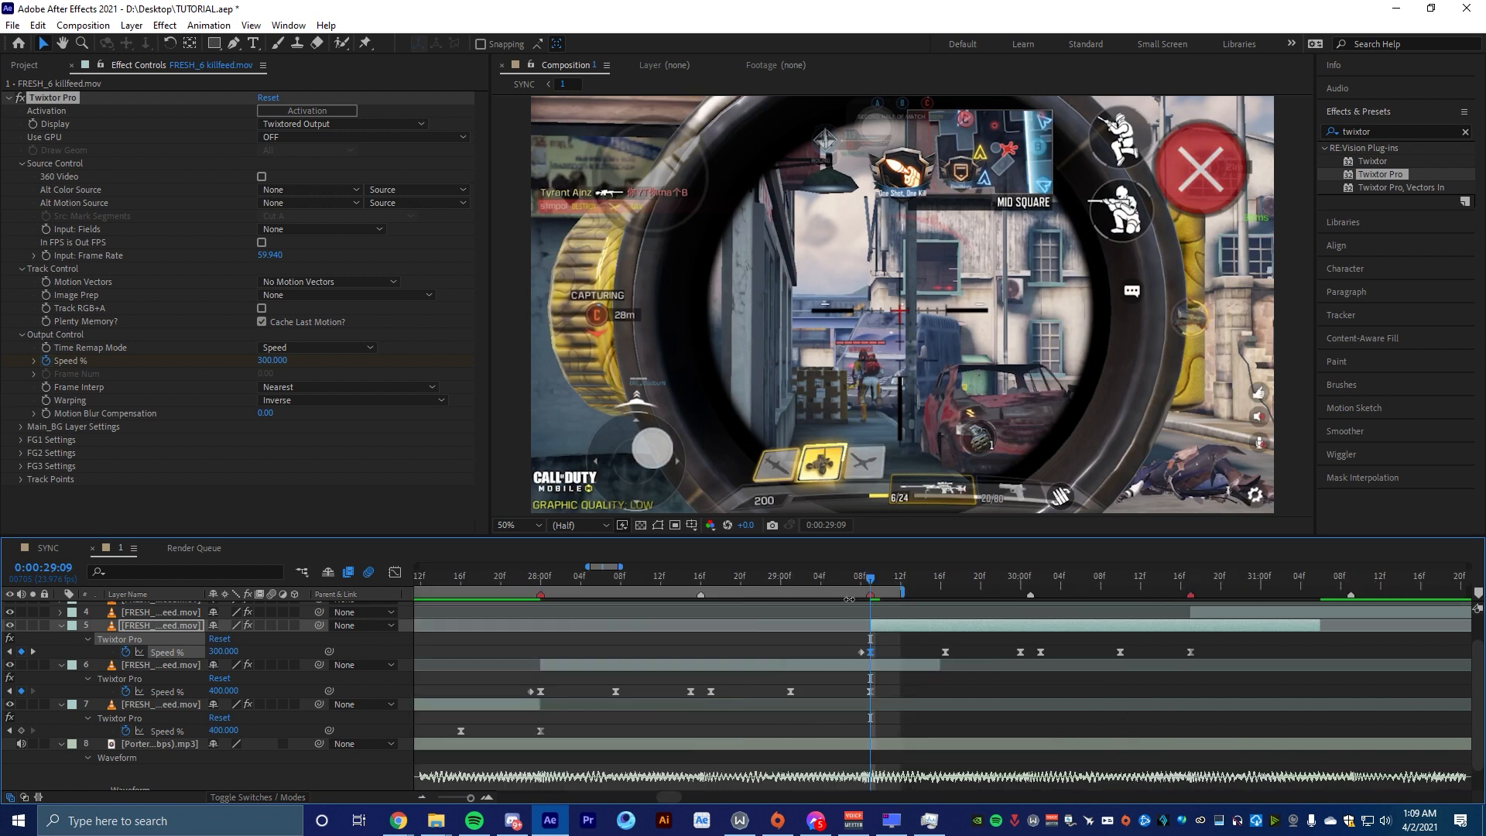
Compare the frames at 0:00:29:07 and 0:00:29:09 around the cut from layer 6 to layer 5
{"action": "left_click_drag", "start_coordinate": [867, 578], "coordinate": [855, 650]}
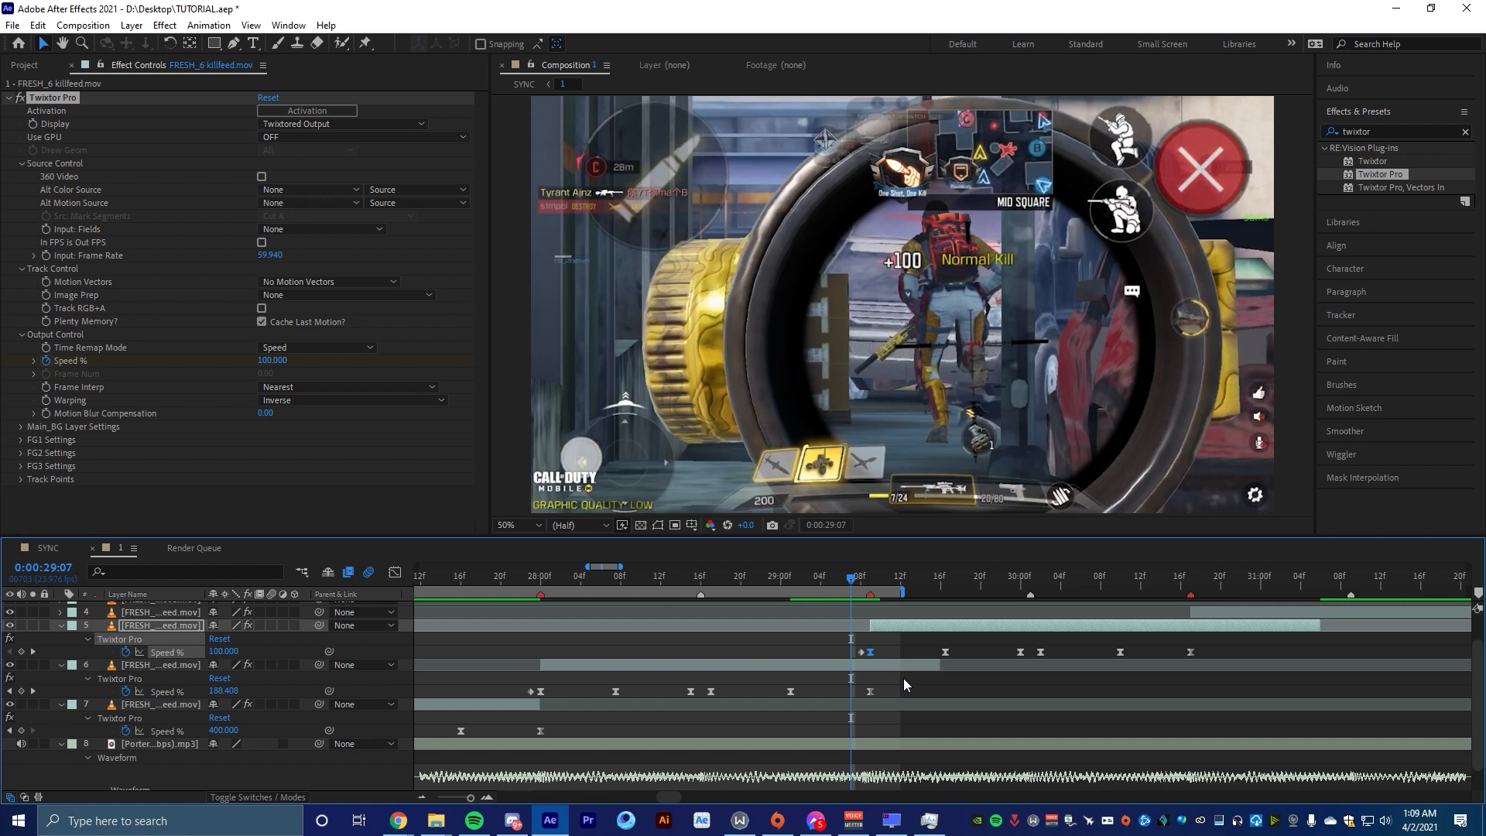
{"action": "left_click", "coordinate": [865, 582]}
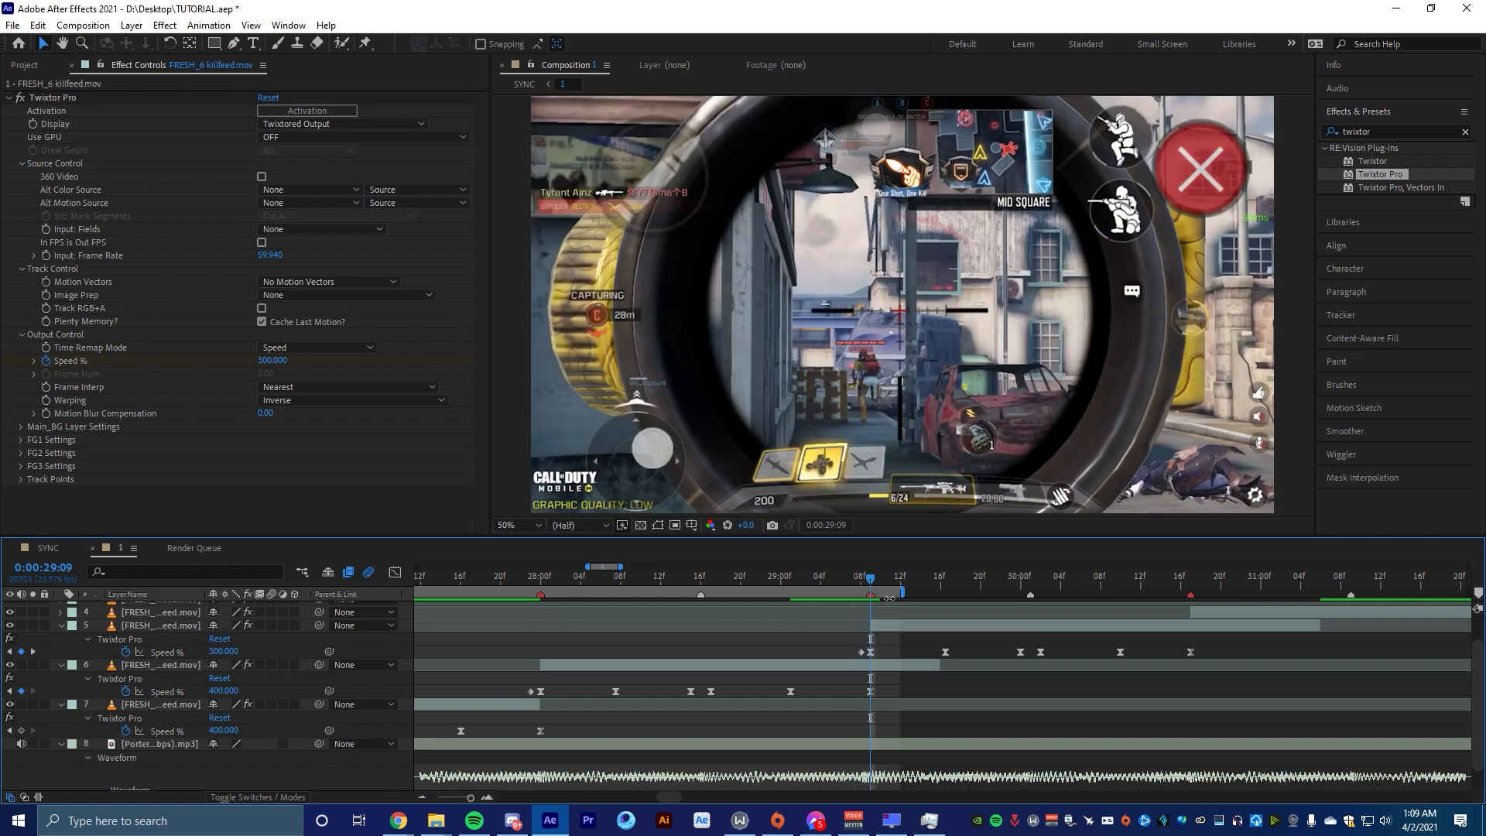
{"action": "left_click_drag", "start_coordinate": [868, 581], "coordinate": [854, 582]}
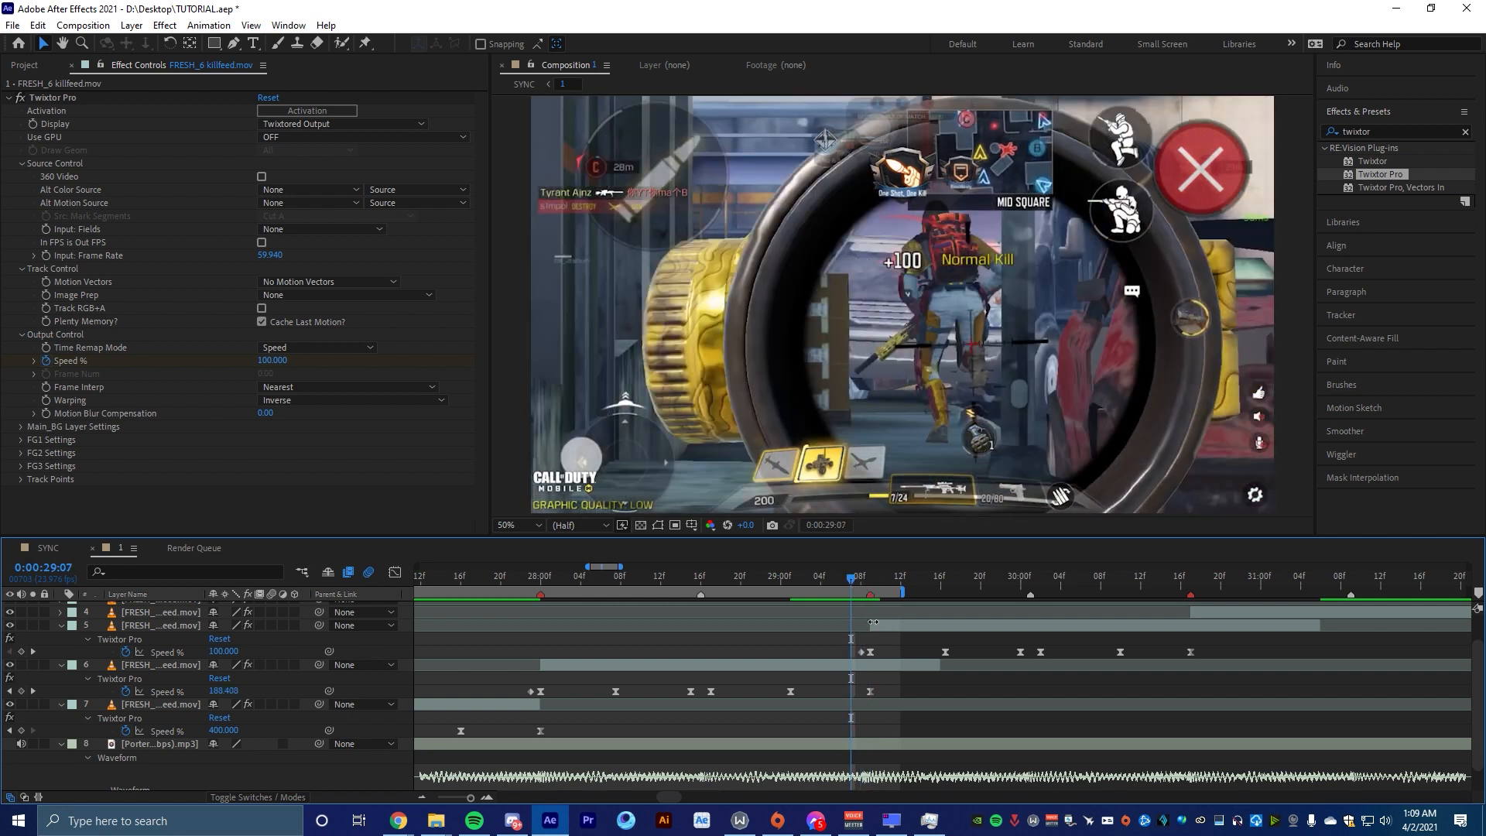
Set the work area from 0:00:31:11 to 0:00:32:10 and preview that section
{"action": "left_click_drag", "start_coordinate": [855, 581], "coordinate": [1258, 643]}
{"action": "scroll", "coordinate": [1258, 649], "scroll_direction": "down", "scroll_amount": 7}
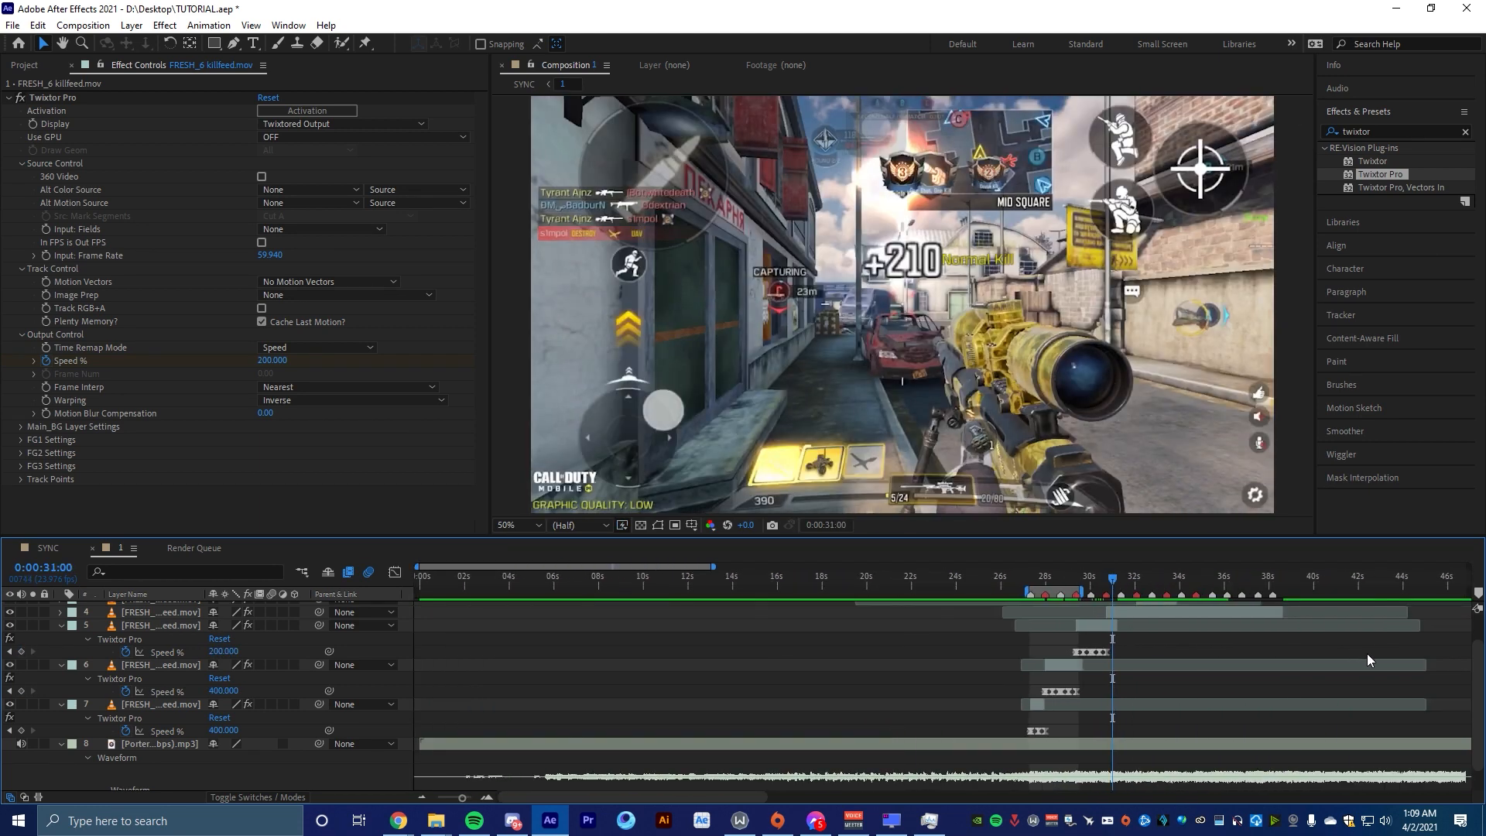
{"action": "scroll", "coordinate": [1334, 664], "scroll_direction": "up", "scroll_amount": 2}
{"action": "scroll", "coordinate": [1248, 670], "scroll_direction": "up", "scroll_amount": 4}
{"action": "left_click_drag", "start_coordinate": [781, 576], "coordinate": [756, 617]}
{"action": "key", "text": "b"}
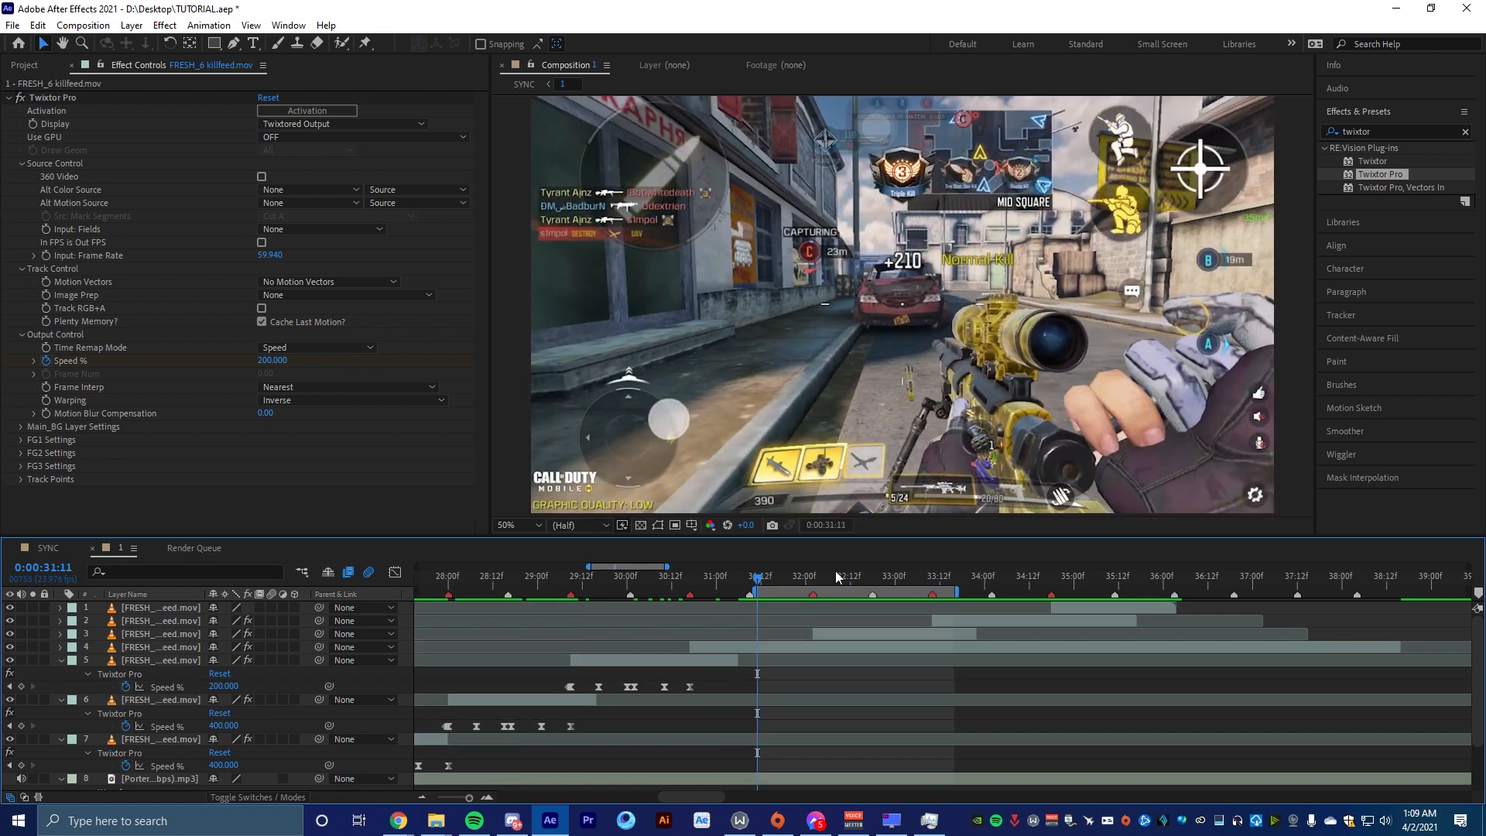
{"action": "left_click", "coordinate": [843, 578]}
{"action": "key", "text": "n"}
{"action": "key", "text": "space"}
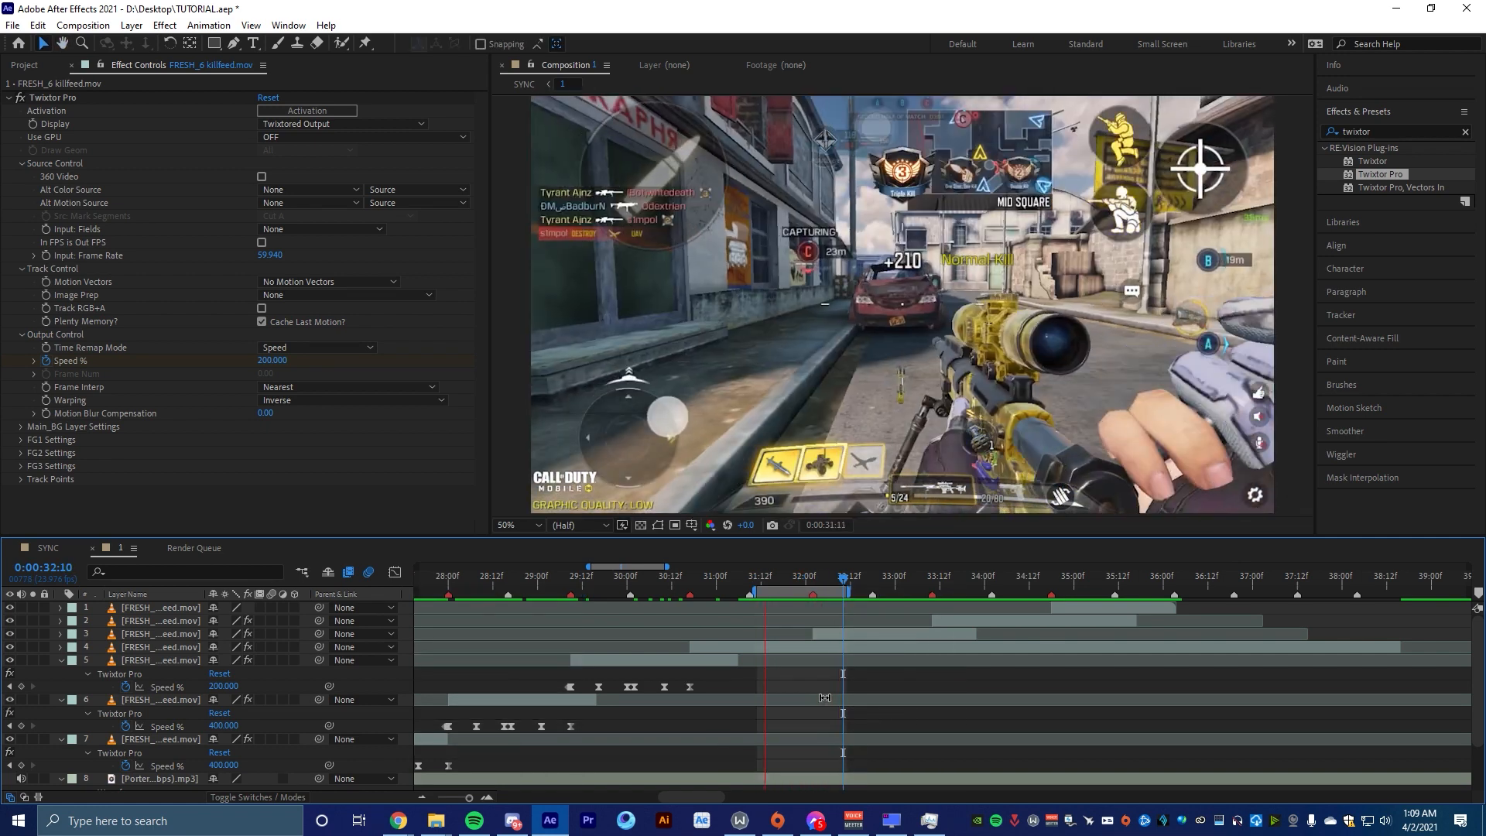
Set the work area from about 0:00:27:17 to 0:00:28:13 and preview the cut between layers 7 and 6
{"action": "scroll", "coordinate": [820, 696], "scroll_direction": "down", "scroll_amount": 1}
{"action": "left_click_drag", "start_coordinate": [594, 575], "coordinate": [554, 584]}
{"action": "scroll", "coordinate": [690, 666], "scroll_direction": "up", "scroll_amount": 2}
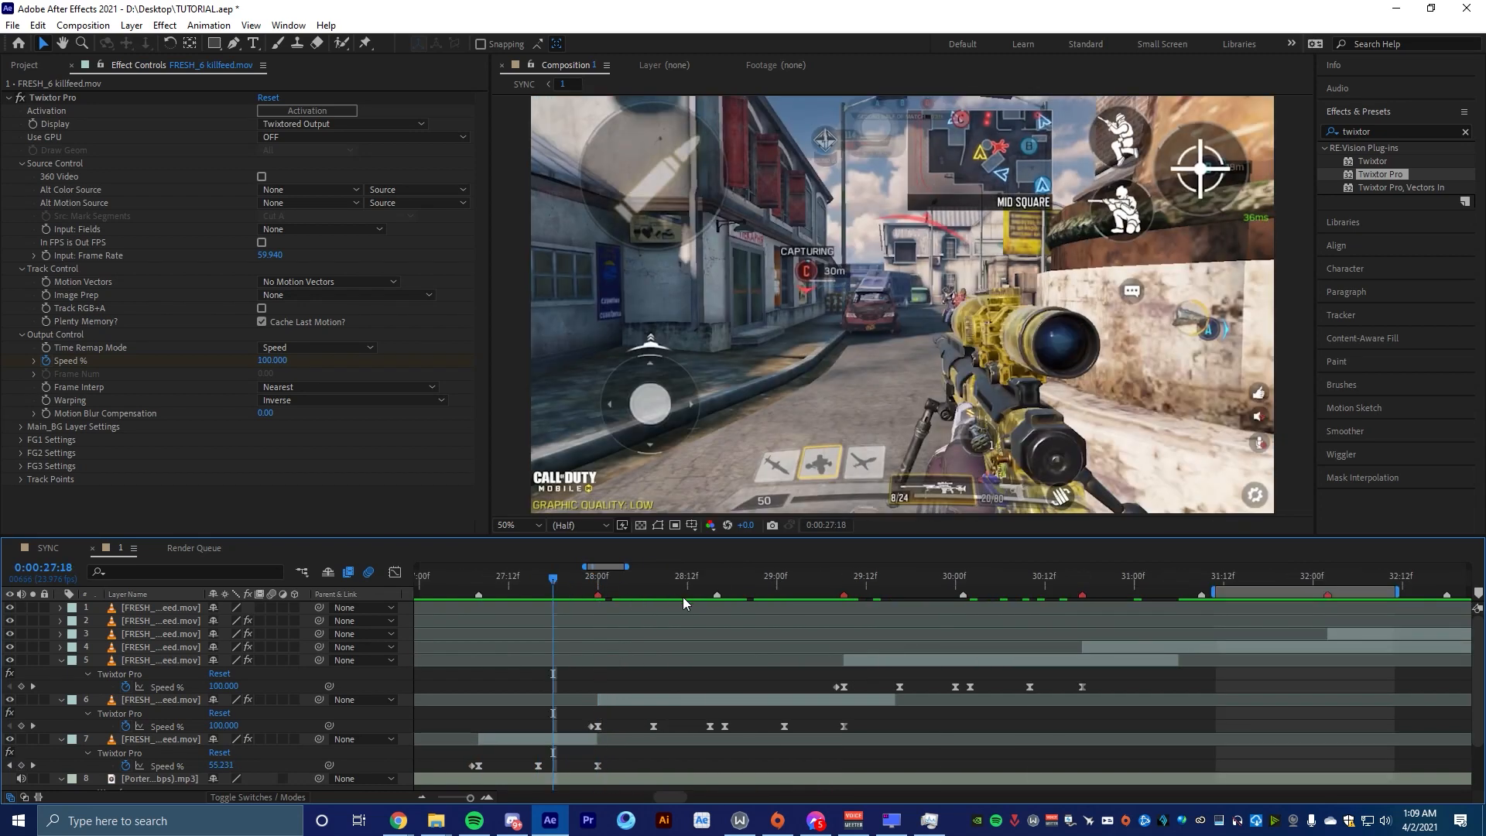
{"action": "key", "text": "space"}
{"action": "left_click", "coordinate": [546, 580]}
{"action": "key", "text": "b"}
{"action": "left_click", "coordinate": [695, 585]}
{"action": "key", "text": "n"}
{"action": "key", "text": "space"}
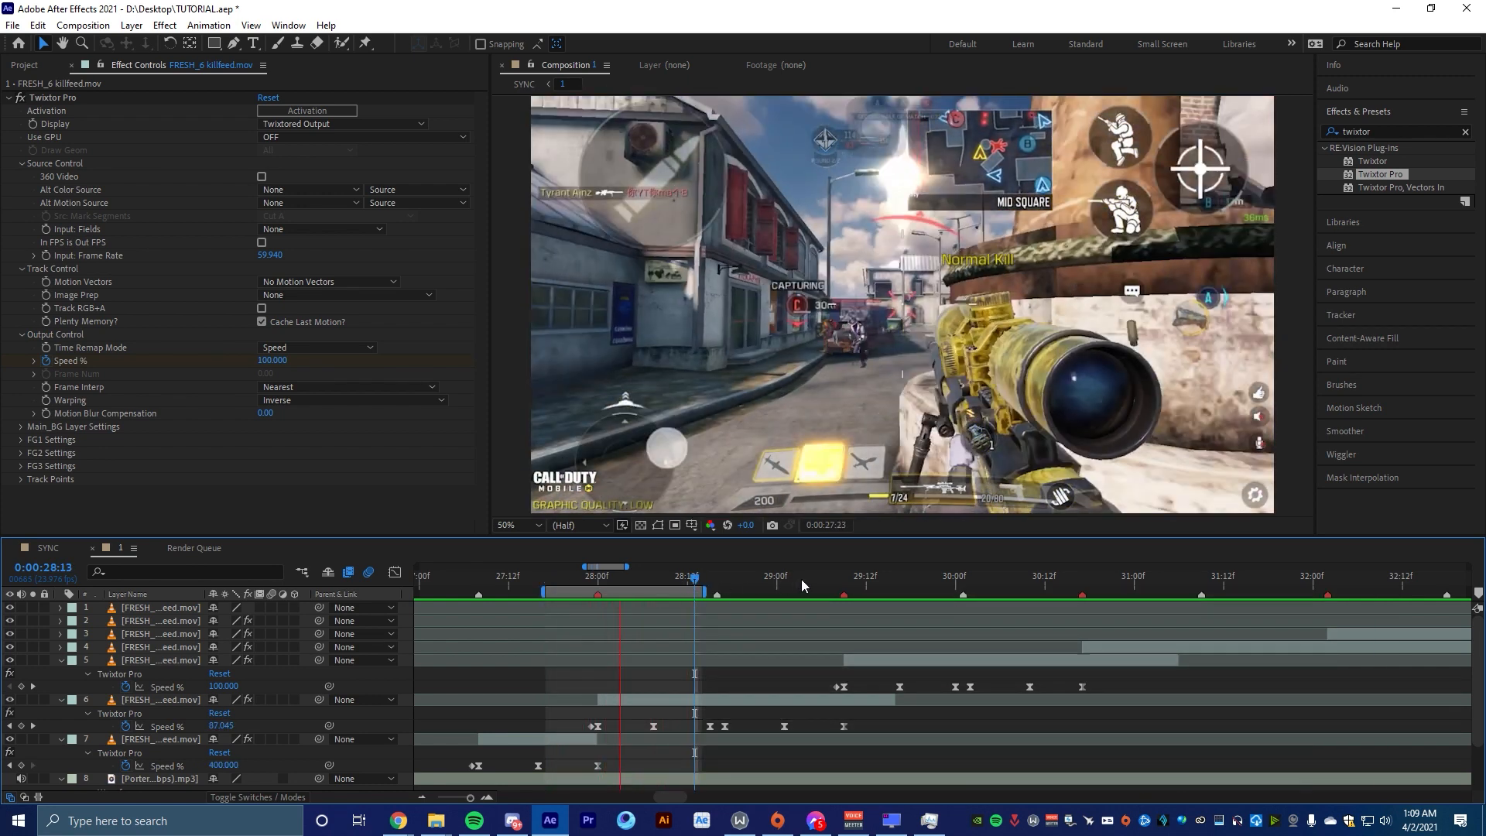
At the 0:00:30:17 cut, set layer 5's Speed % keyframe to 400 and layer 4's to 300
{"action": "left_click", "coordinate": [840, 585]}
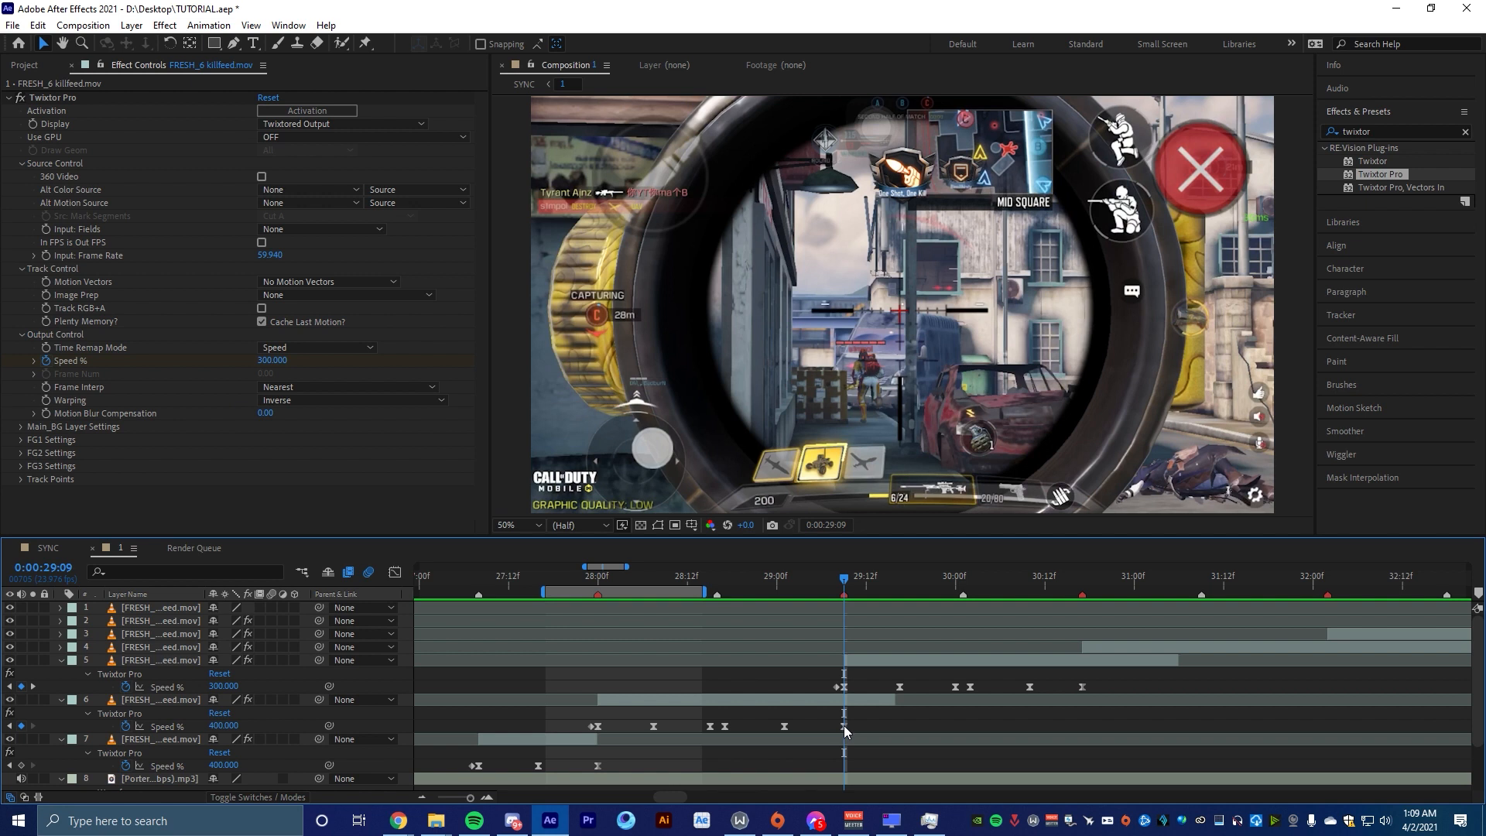
{"action": "left_click", "coordinate": [846, 725]}
{"action": "left_click", "coordinate": [844, 686]}
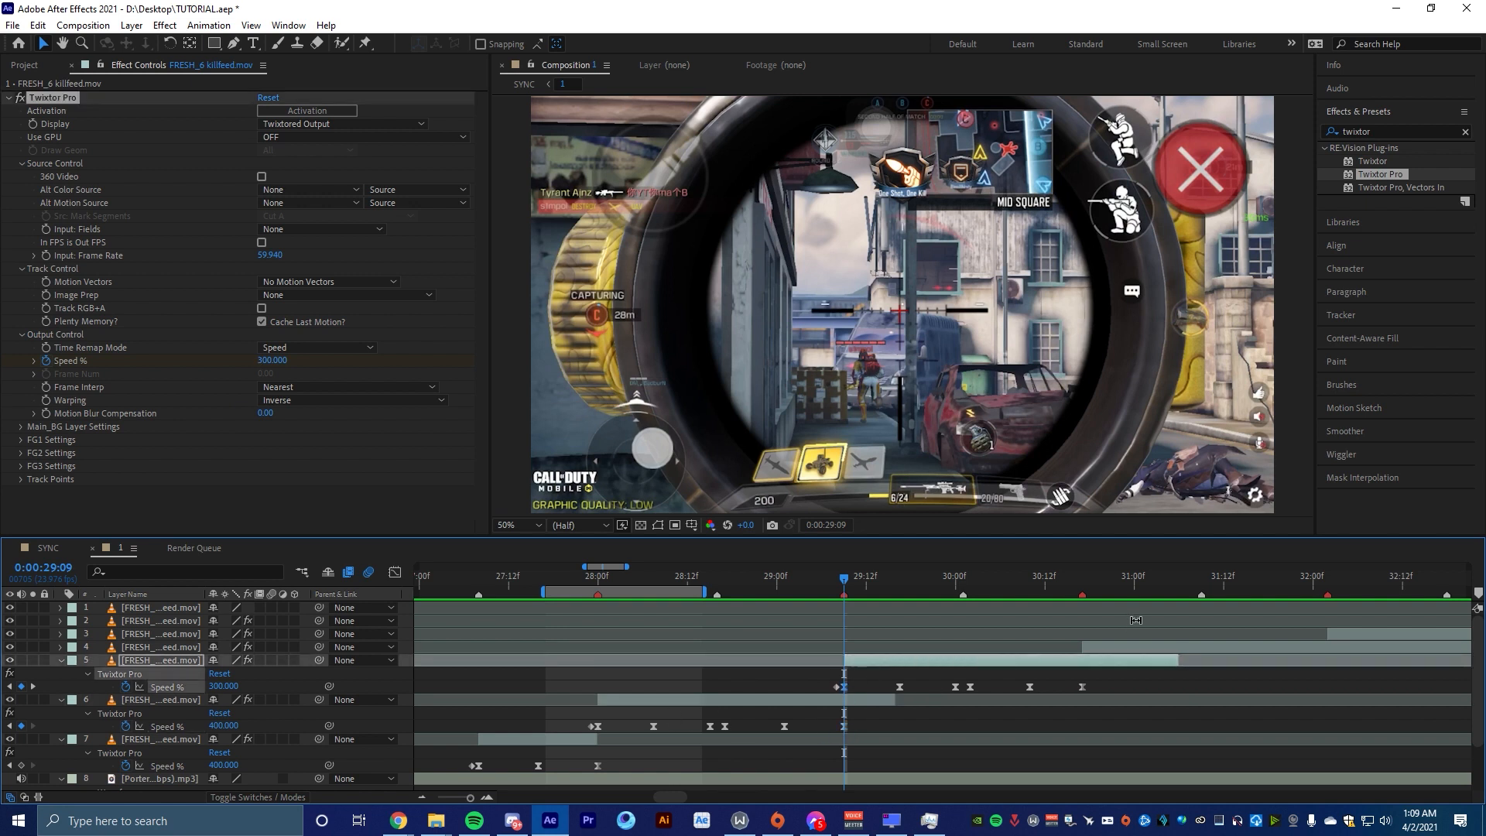
{"action": "left_click", "coordinate": [1082, 581]}
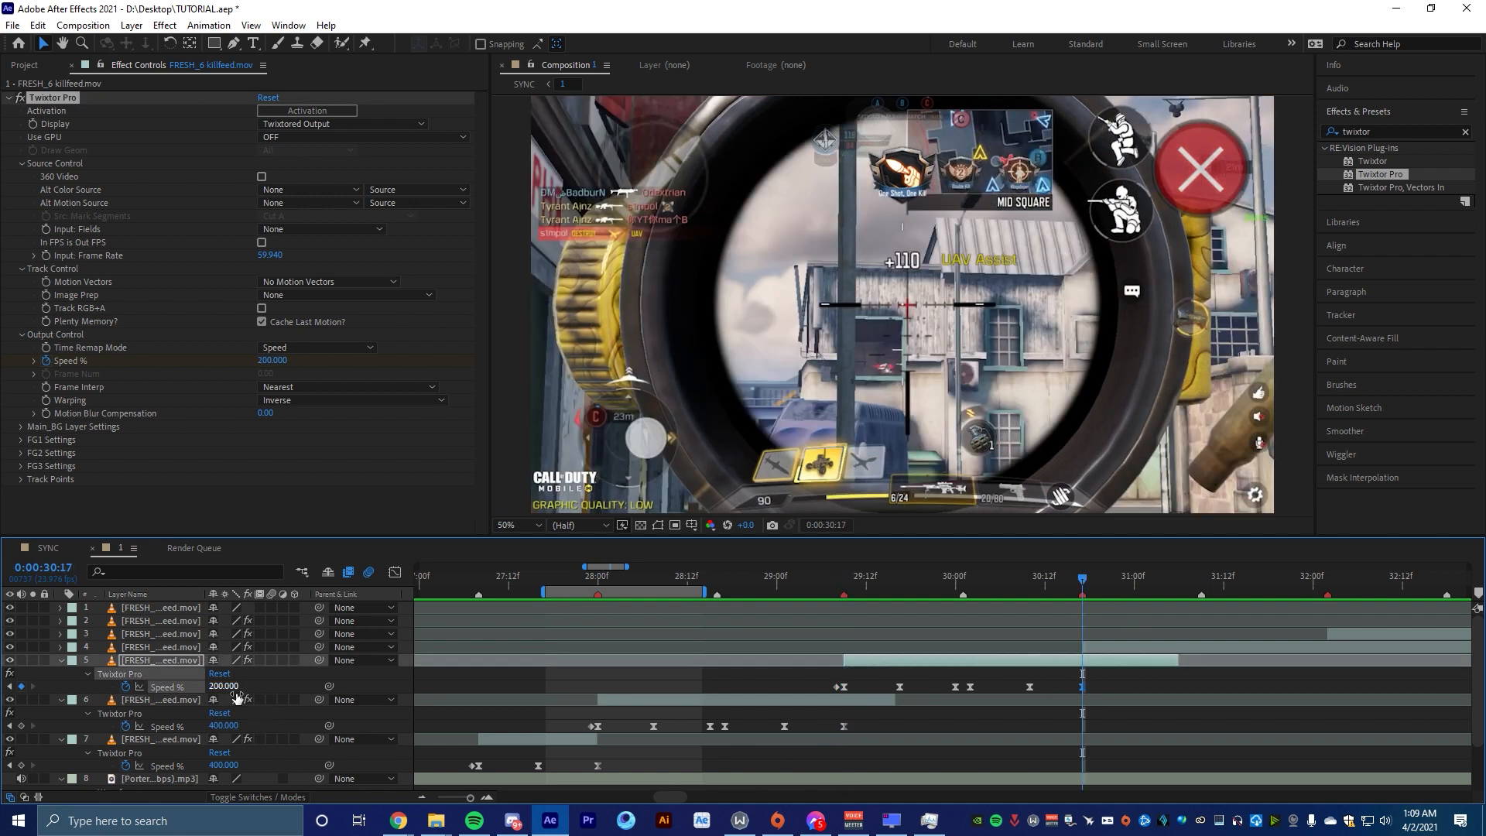
{"action": "left_click", "coordinate": [162, 648]}
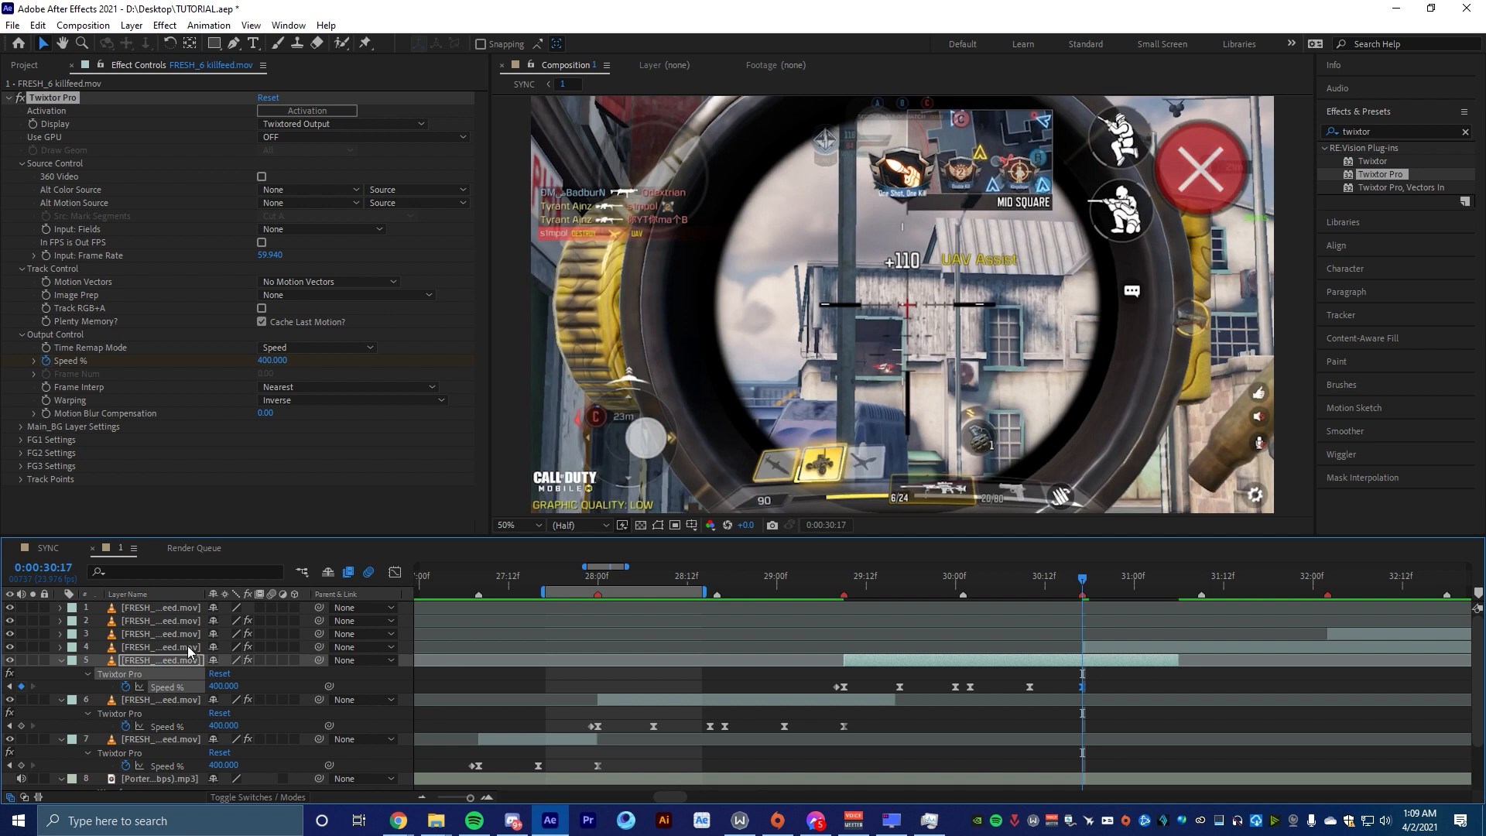
{"action": "type", "text": "u300"}
{"action": "key", "text": "Return"}
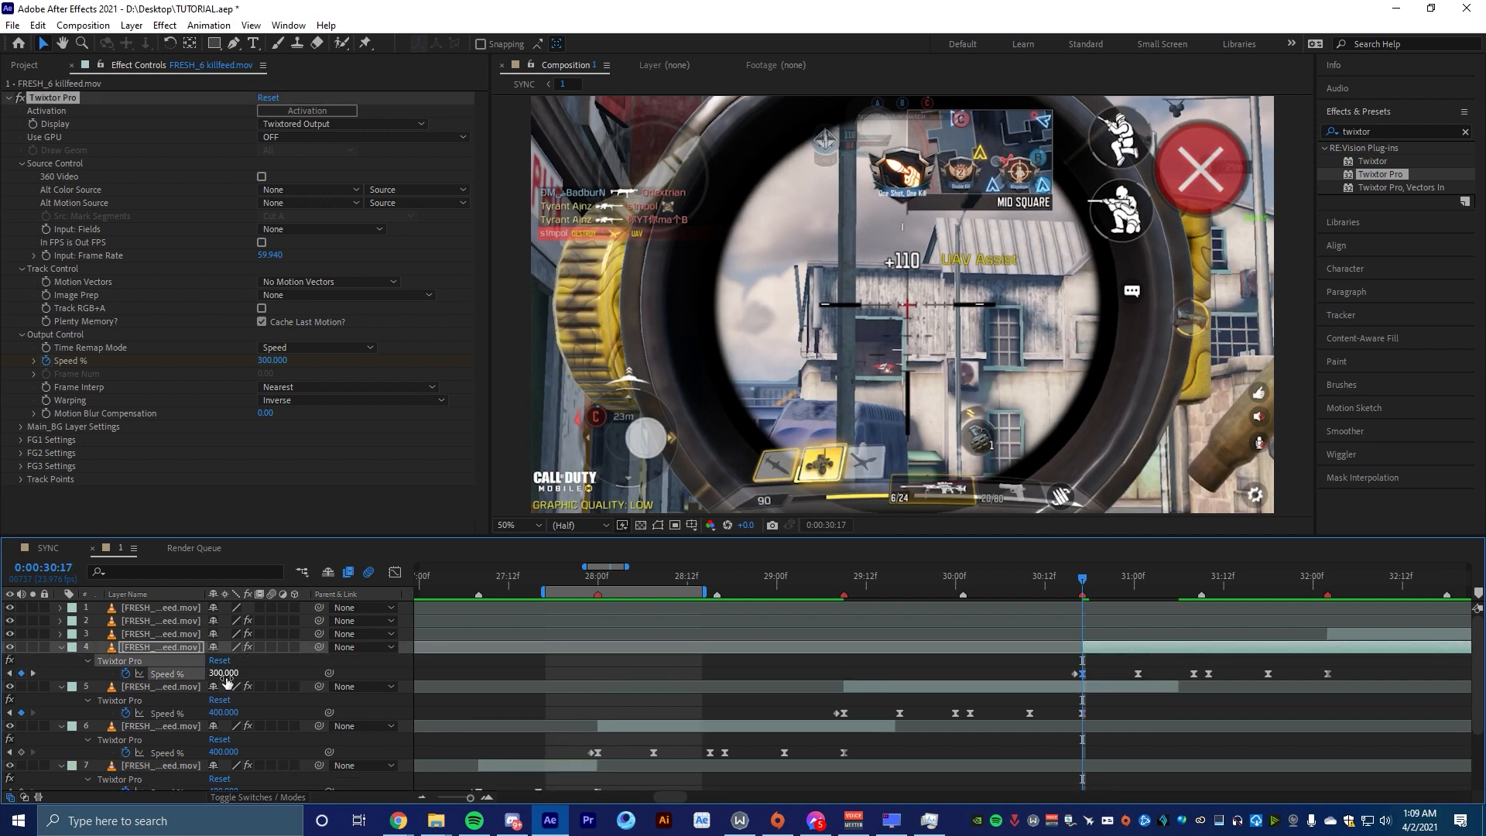
At the 0:00:32:02 cut, set layer 3's Speed % keyframe to 300 and layer 4's to 400
{"action": "scroll", "coordinate": [1177, 670], "scroll_direction": "down", "scroll_amount": 5}
{"action": "scroll", "coordinate": [1252, 685], "scroll_direction": "up", "scroll_amount": 2}
{"action": "scroll", "coordinate": [785, 688], "scroll_direction": "up", "scroll_amount": 2}
{"action": "left_click_drag", "start_coordinate": [875, 580], "coordinate": [865, 582]}
{"action": "left_click", "coordinate": [880, 633]}
{"action": "key", "text": "u"}
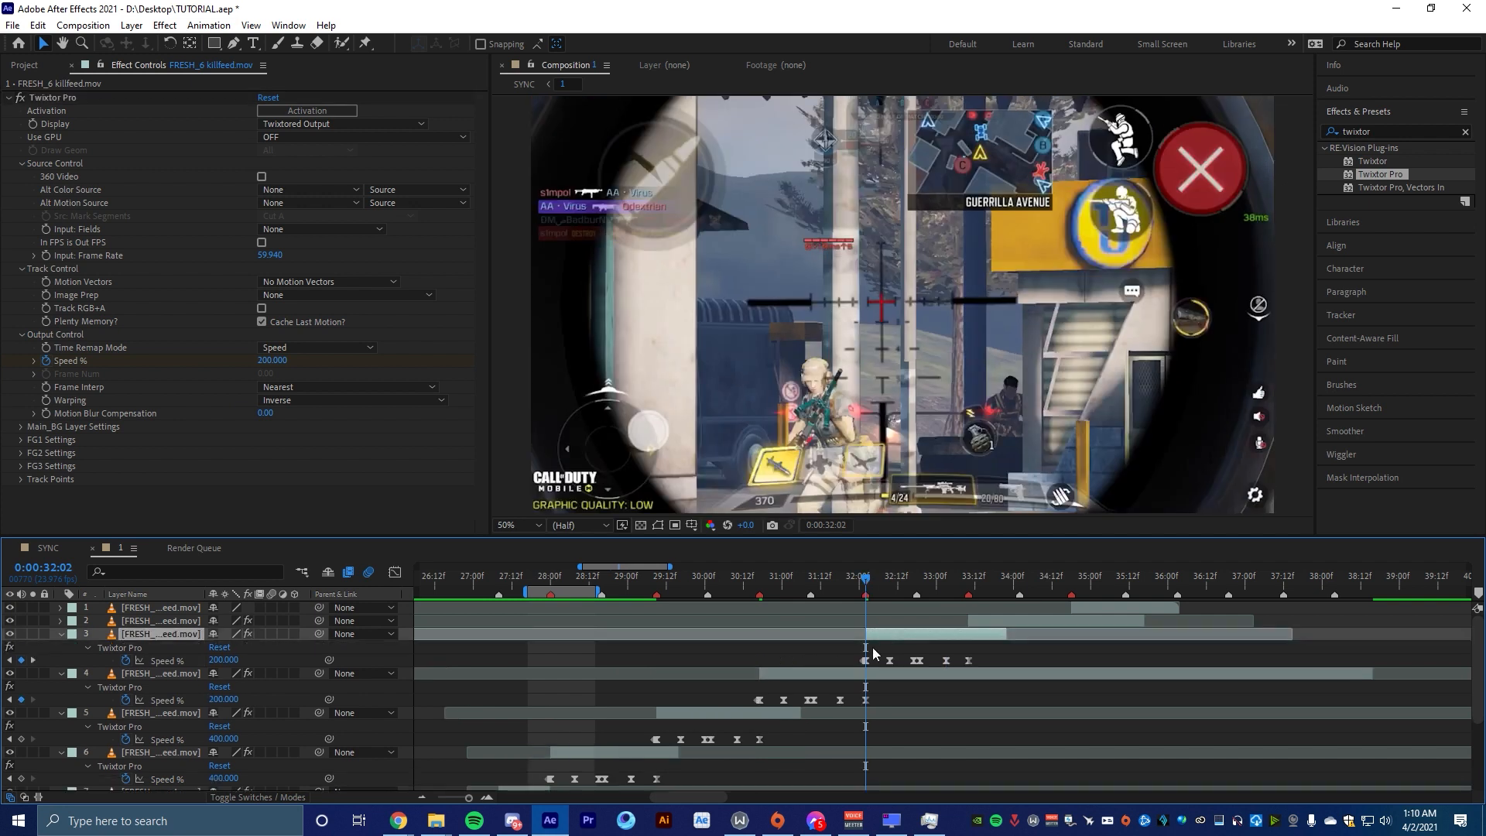
{"action": "type", "text": "300"}
{"action": "key", "text": "Return"}
{"action": "left_click", "coordinate": [864, 701]}
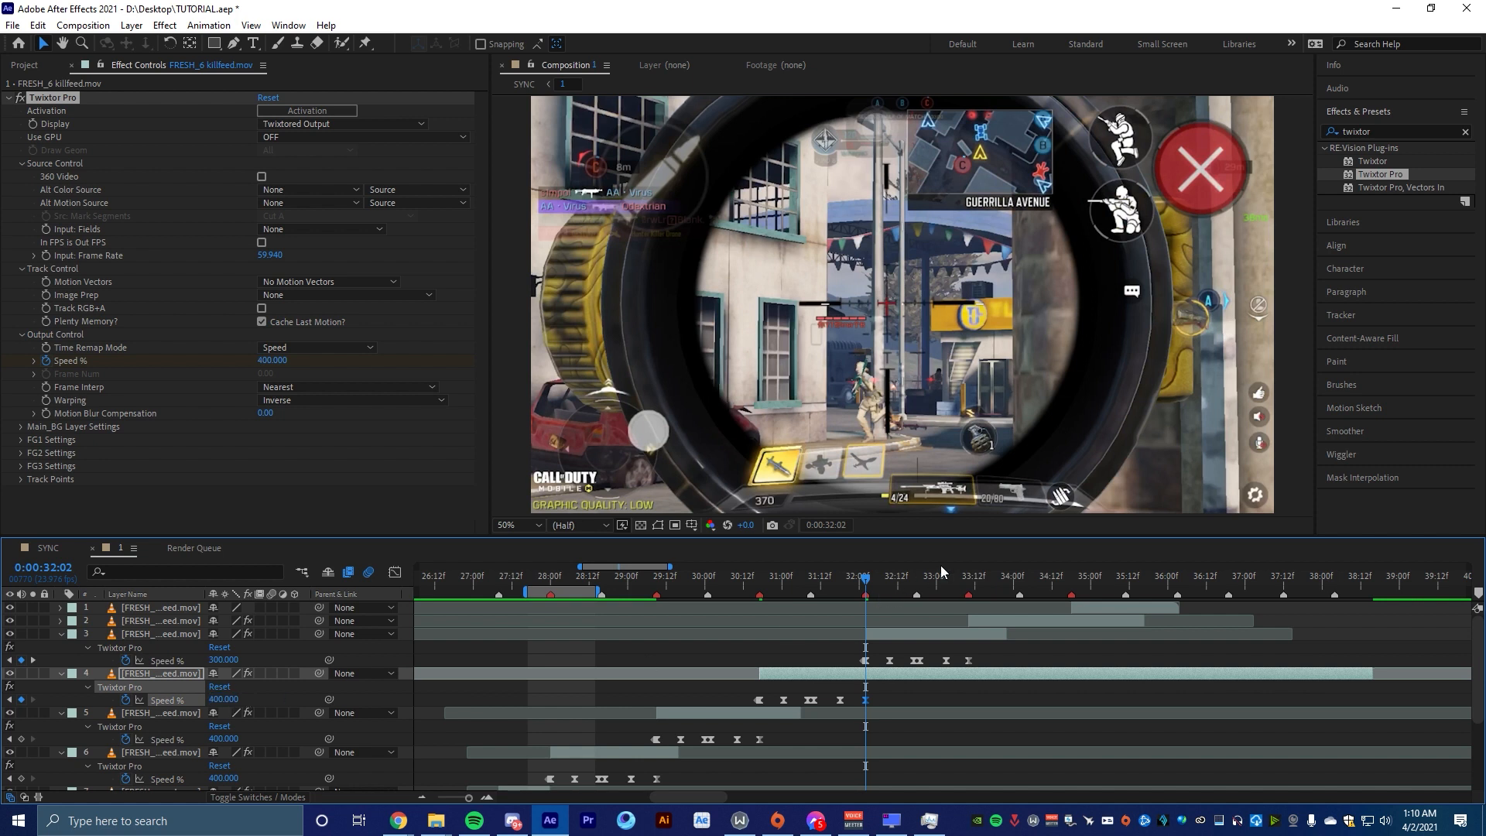
At the 0:00:33:10 cut, set layer 3's Speed % keyframe to 400 and layer 2's to 300
{"action": "left_click_drag", "start_coordinate": [971, 588], "coordinate": [968, 588]}
{"action": "left_click", "coordinate": [968, 660]}
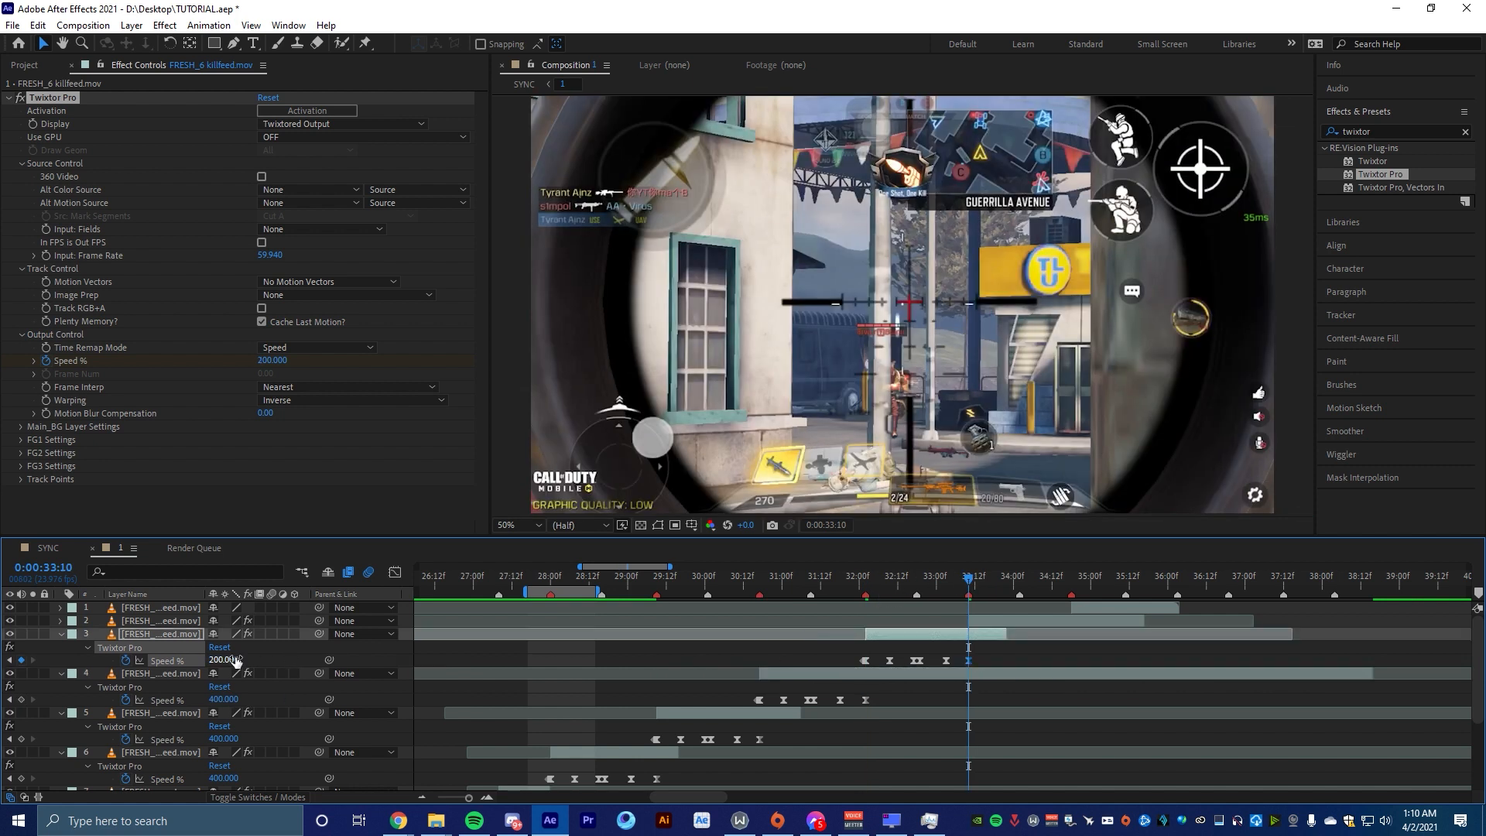
{"action": "left_click", "coordinate": [1028, 623]}
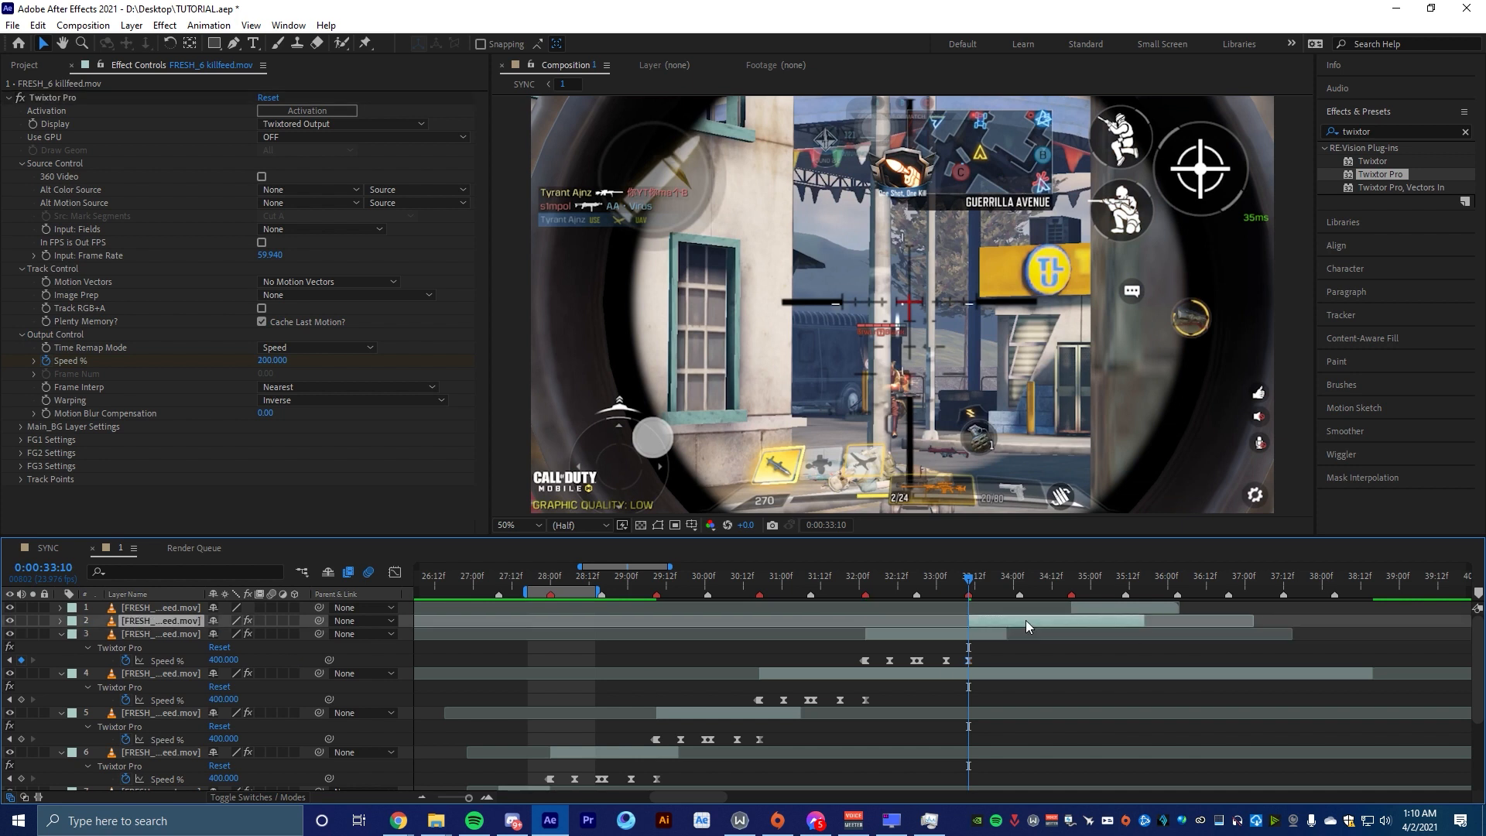
{"action": "key", "text": "u"}
{"action": "key", "text": "Return"}
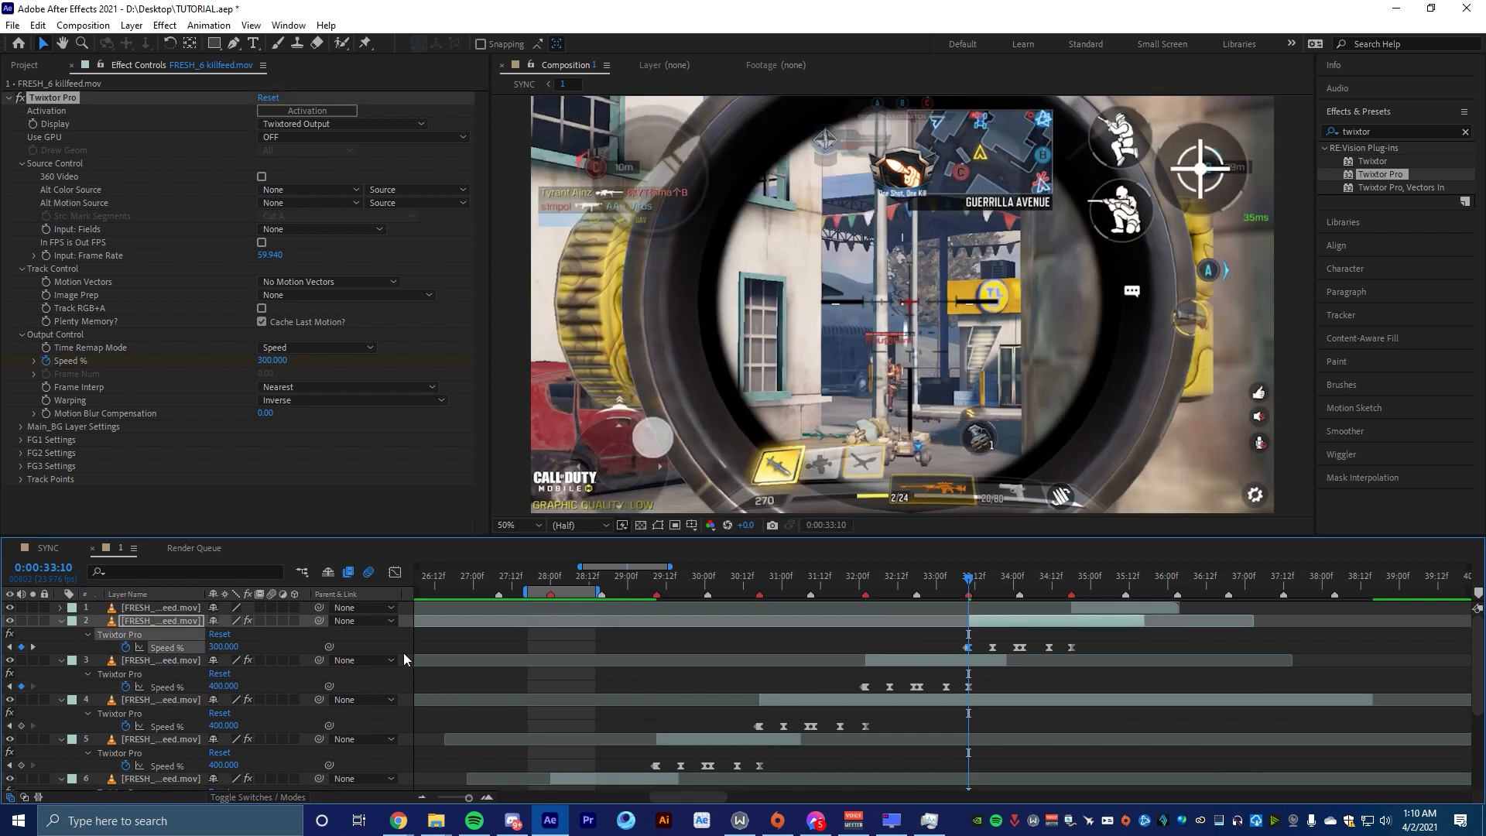
Set layer 2's last Speed % keyframe, at 0:00:34:18, to 400
{"action": "left_click", "coordinate": [1071, 578]}
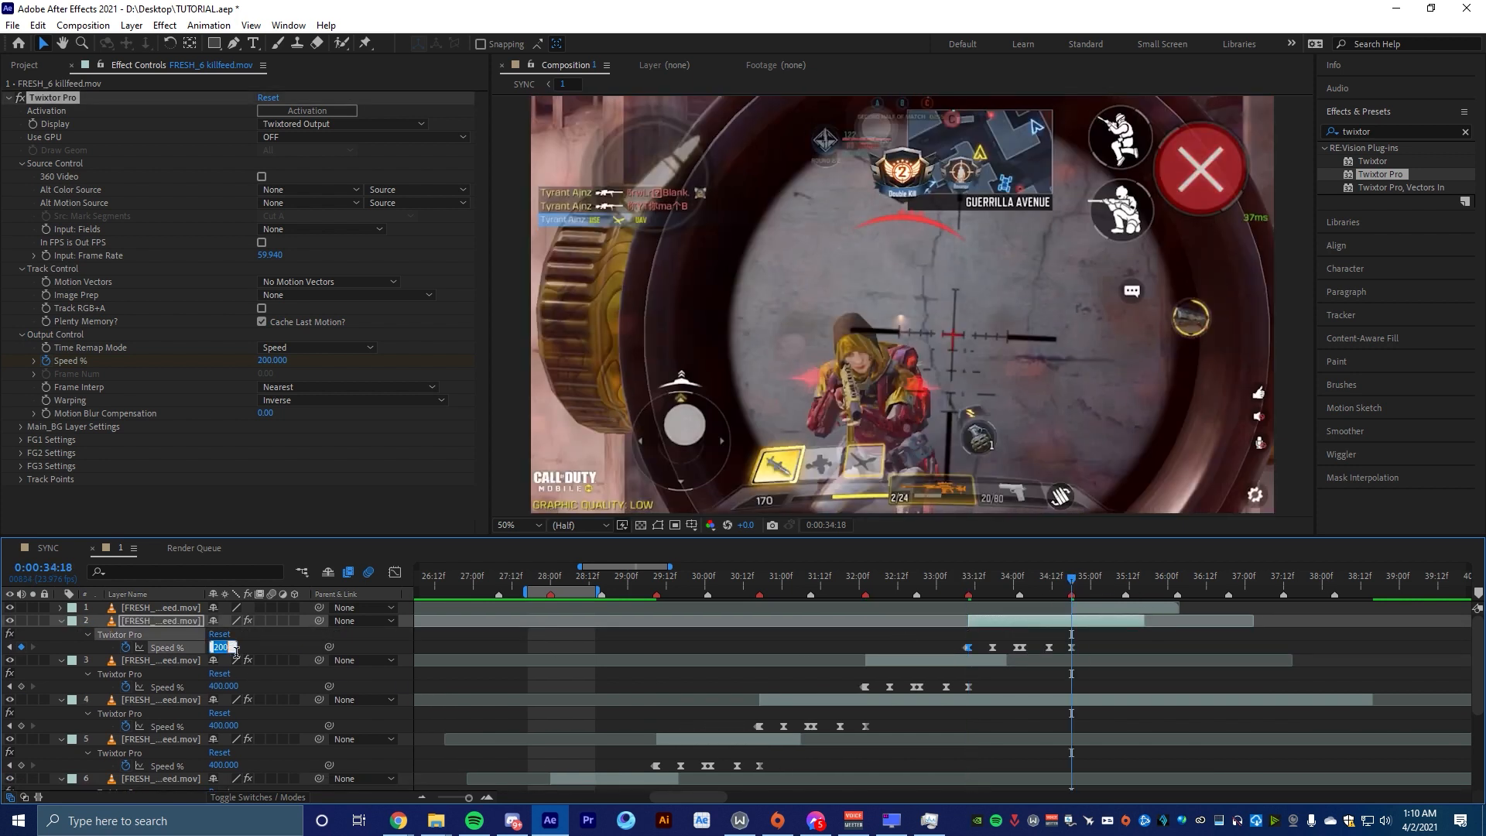
{"action": "scroll", "coordinate": [930, 620], "scroll_direction": "down", "scroll_amount": 3}
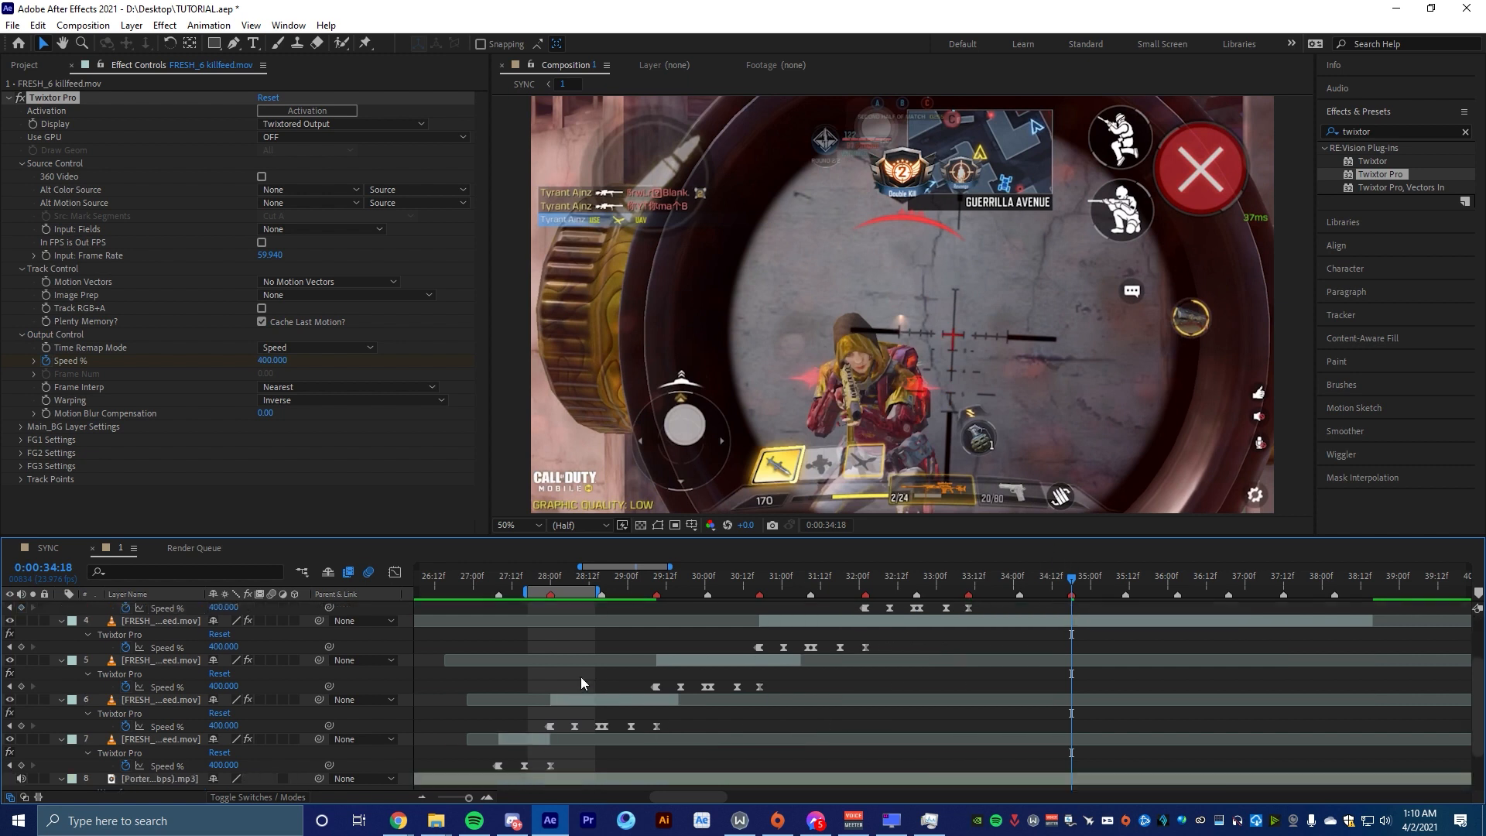
Show layer 6's Speed % curve in the Graph Editor and preview its final rise with the work area starting at 0:00:29:00
{"action": "left_click_drag", "start_coordinate": [673, 586], "coordinate": [655, 661]}
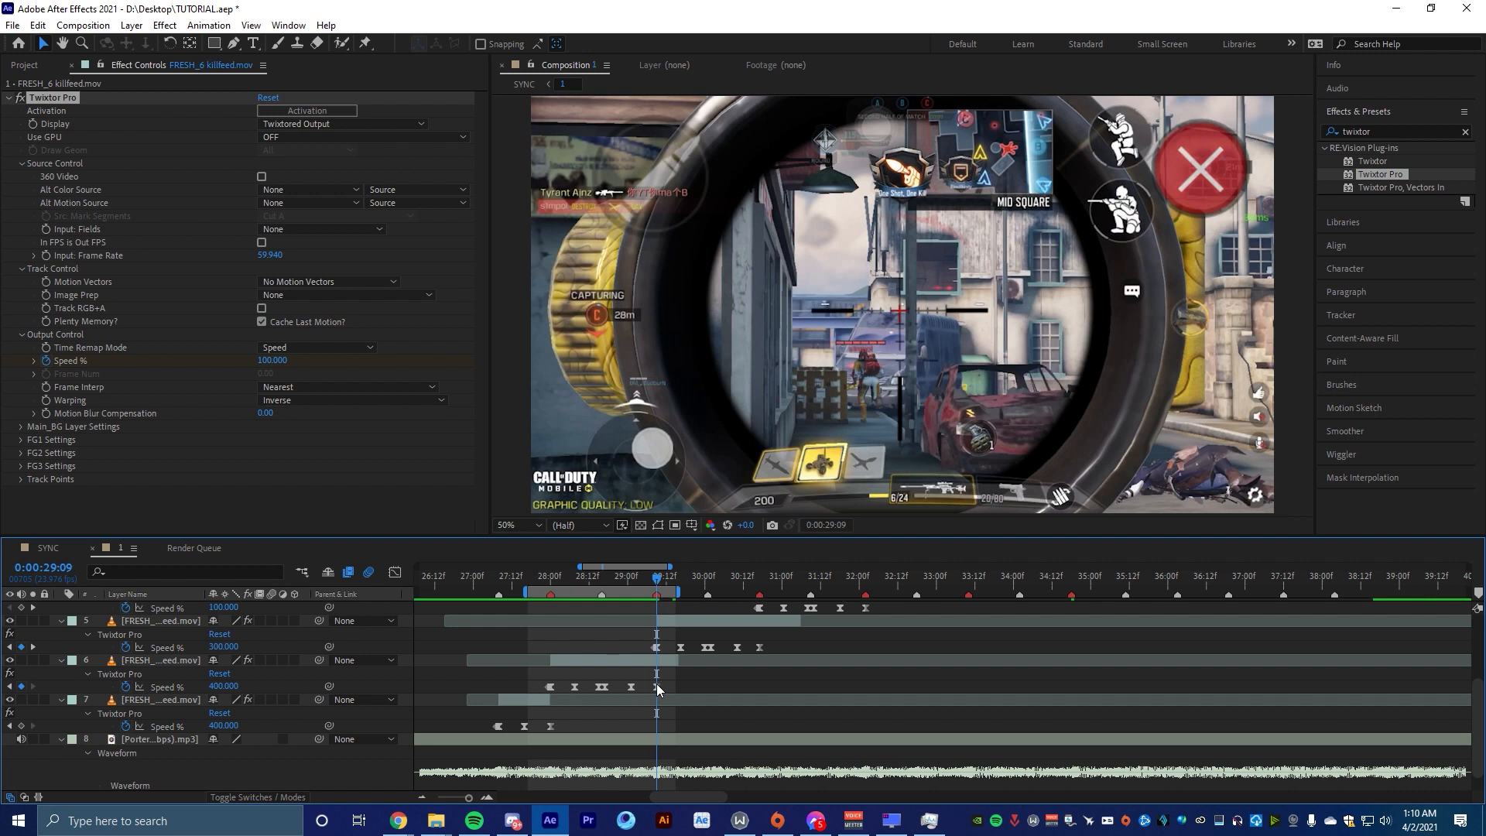
{"action": "left_click", "coordinate": [656, 686]}
{"action": "left_click", "coordinate": [394, 572]}
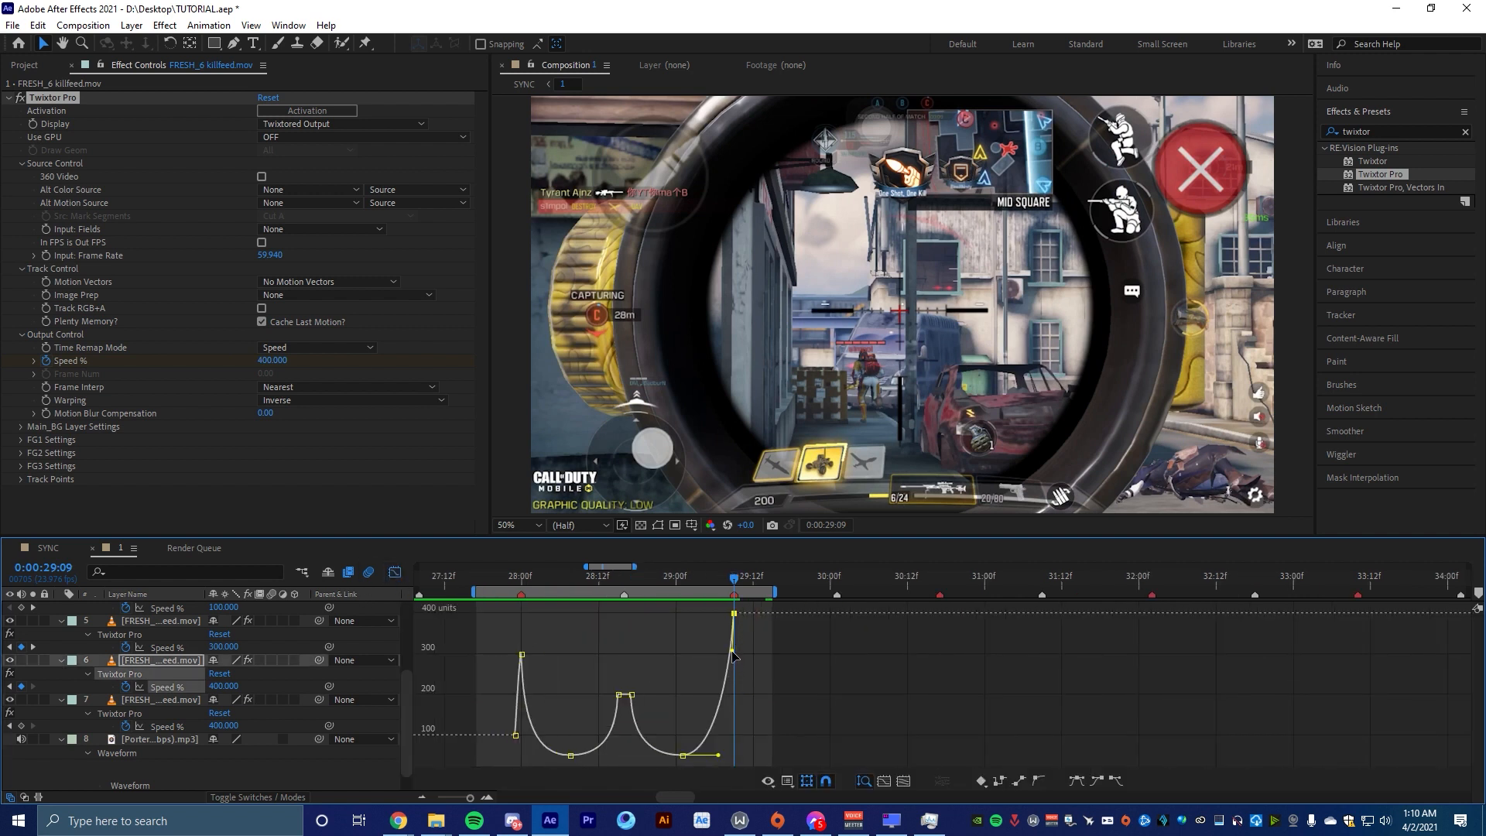
{"action": "scroll", "coordinate": [721, 650], "scroll_direction": "up", "scroll_amount": 2}
{"action": "left_click", "coordinate": [543, 580]}
{"action": "key", "text": "b"}
{"action": "key", "text": "space"}
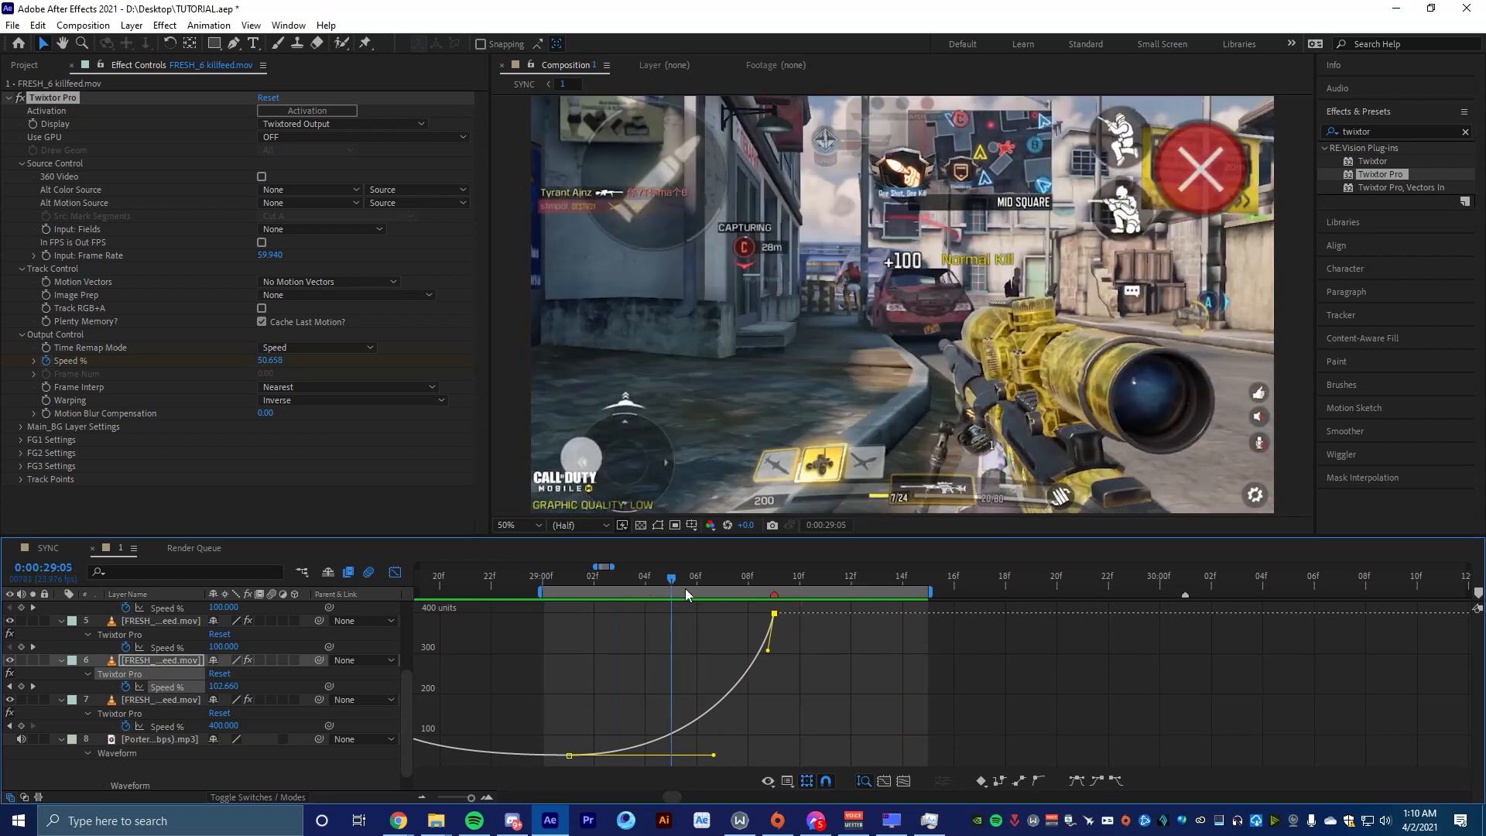
Pull down the handle of layer 6's 400% keyframe at 0:00:29:09 to steepen the final speed rise
{"action": "key", "text": "space"}
{"action": "left_click_drag", "start_coordinate": [747, 617], "coordinate": [718, 643]}
{"action": "left_click", "coordinate": [772, 649]}
{"action": "left_click", "coordinate": [773, 613]}
{"action": "mouse_move", "coordinate": [771, 670]}
{"action": "left_mouse_down"}
{"action": "mouse_move", "coordinate": [778, 692]}
{"action": "mouse_move", "coordinate": [791, 656]}
{"action": "left_mouse_up"}
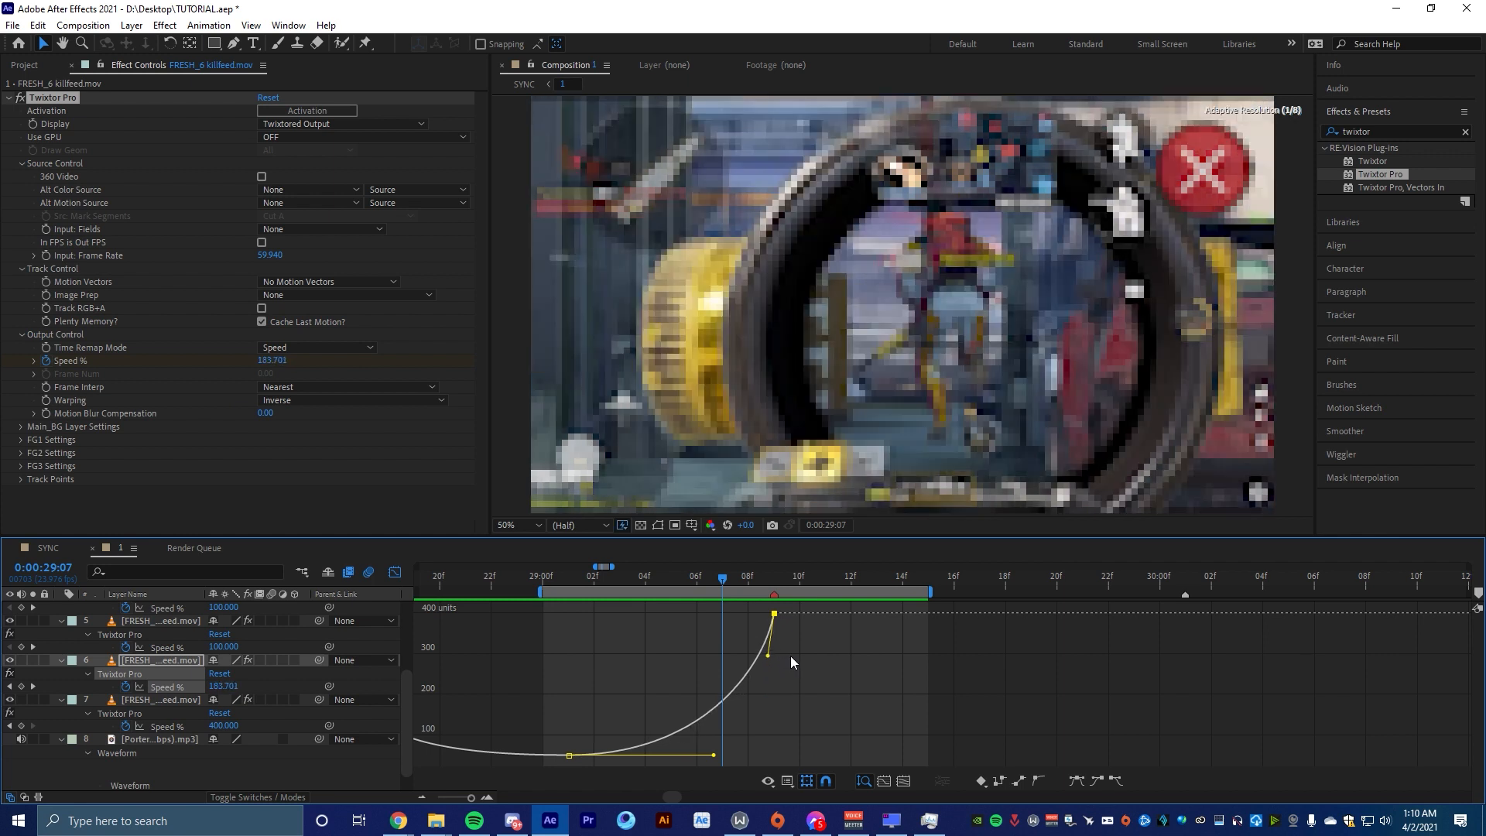
{"action": "left_click_drag", "start_coordinate": [723, 580], "coordinate": [754, 582]}
{"action": "left_click_drag", "start_coordinate": [767, 654], "coordinate": [770, 675]}
Preview layer 6's reshaped rise from 0:00:29:00, and again with the work area starting at 0:00:27:20
{"action": "left_click", "coordinate": [723, 579]}
{"action": "left_click_drag", "start_coordinate": [723, 579], "coordinate": [542, 619]}
{"action": "key", "text": "space"}
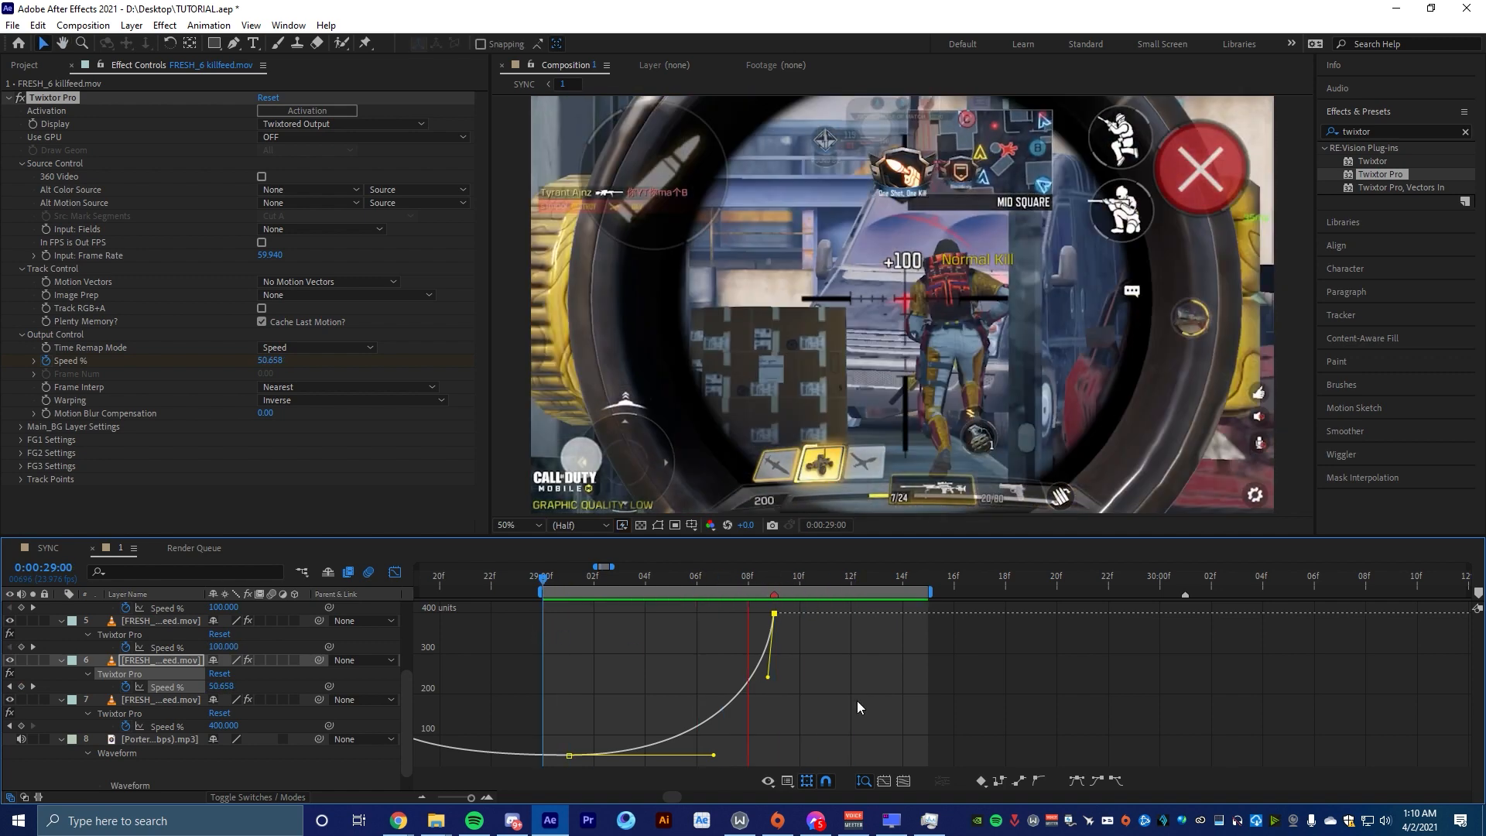
{"action": "scroll", "coordinate": [857, 699], "scroll_direction": "down", "scroll_amount": 3}
{"action": "left_click", "coordinate": [598, 578]}
{"action": "key", "text": "b"}
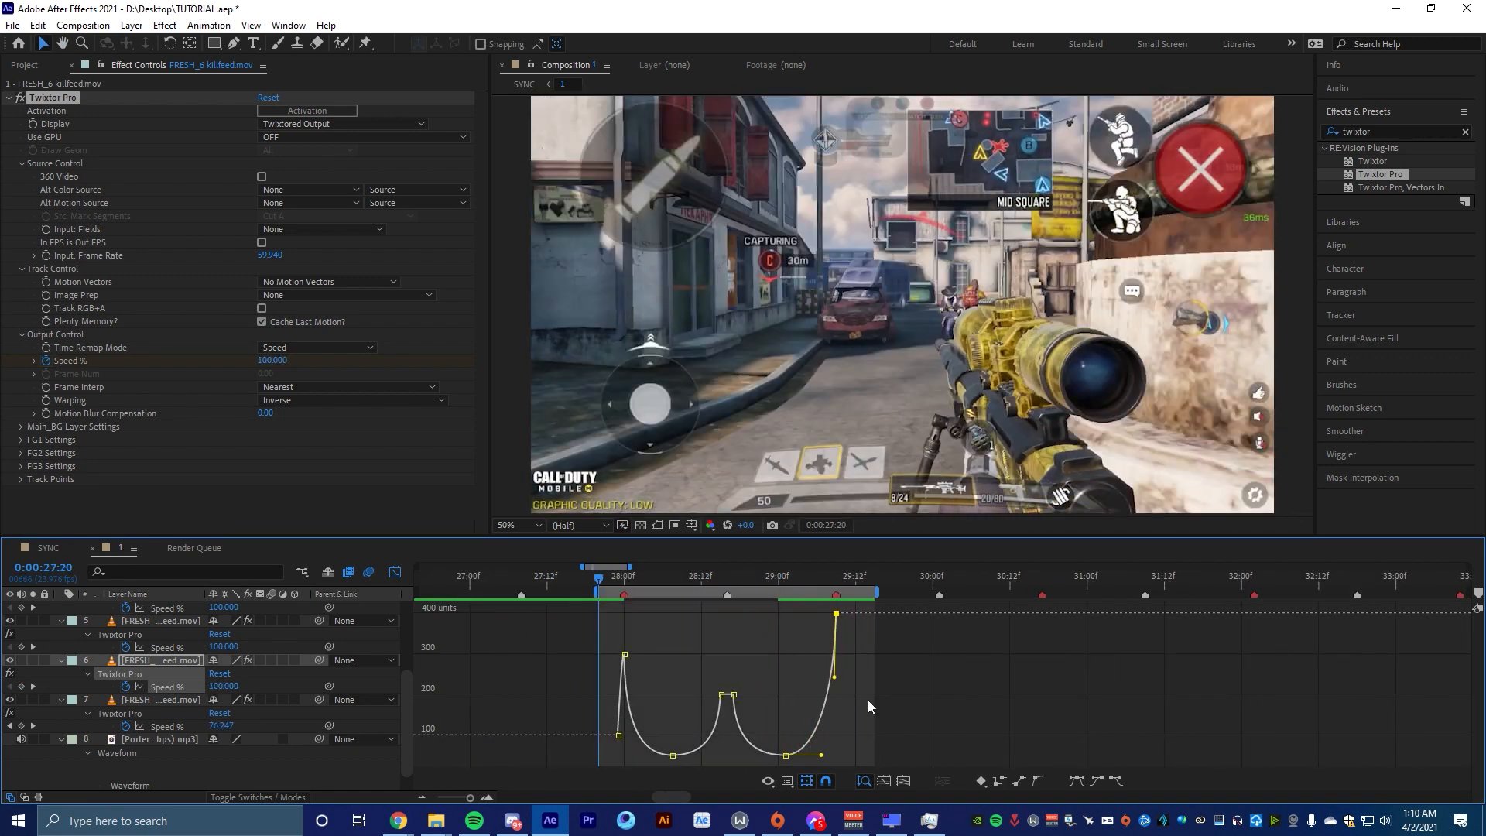
{"action": "key", "text": "space"}
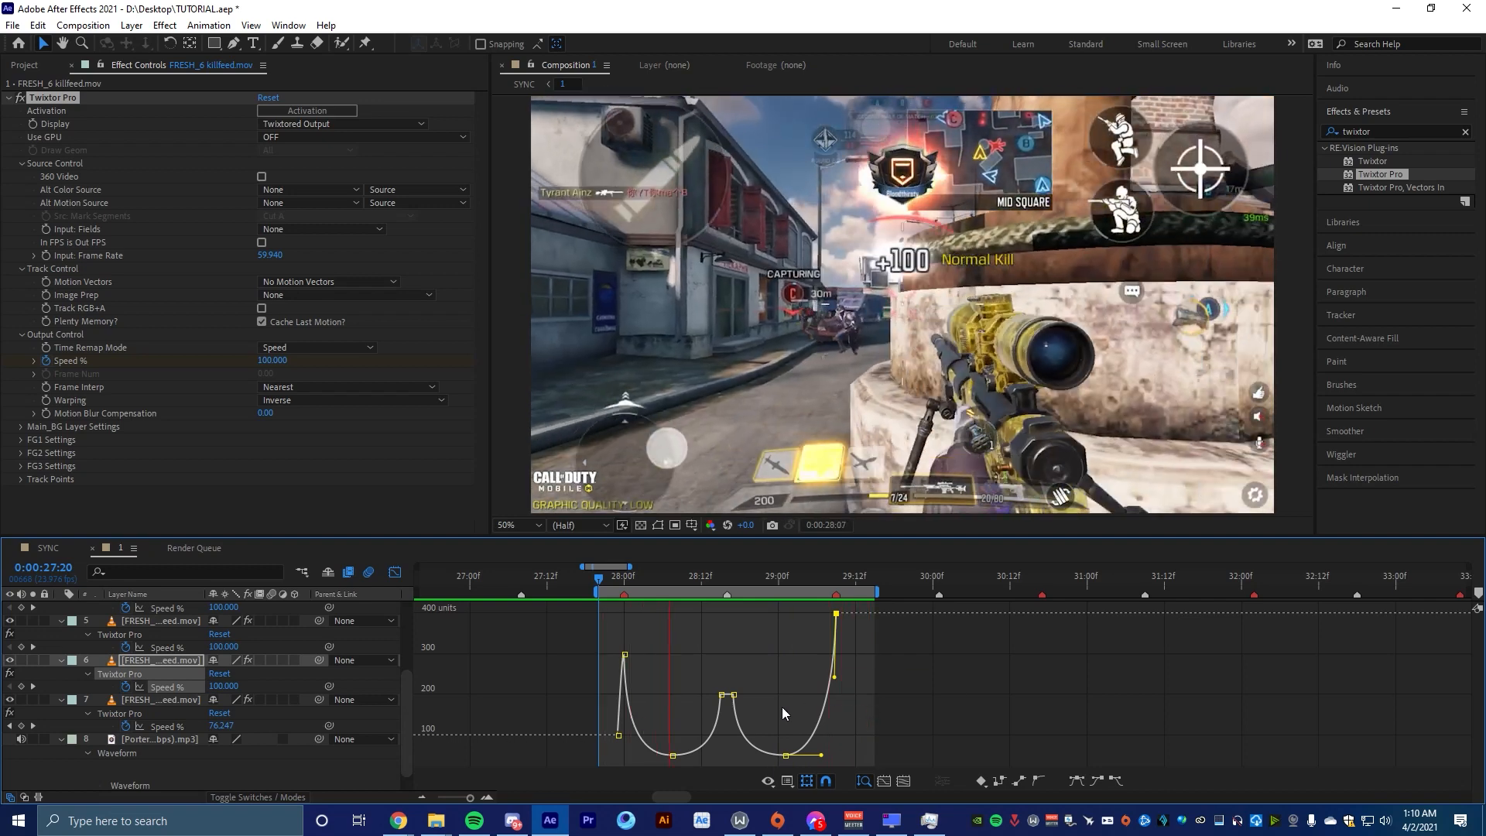
Set the work area from 0:00:29:09 to 0:00:30:18, leave the Graph Editor and preview layer 5's speed ramps
{"action": "left_click", "coordinate": [836, 577]}
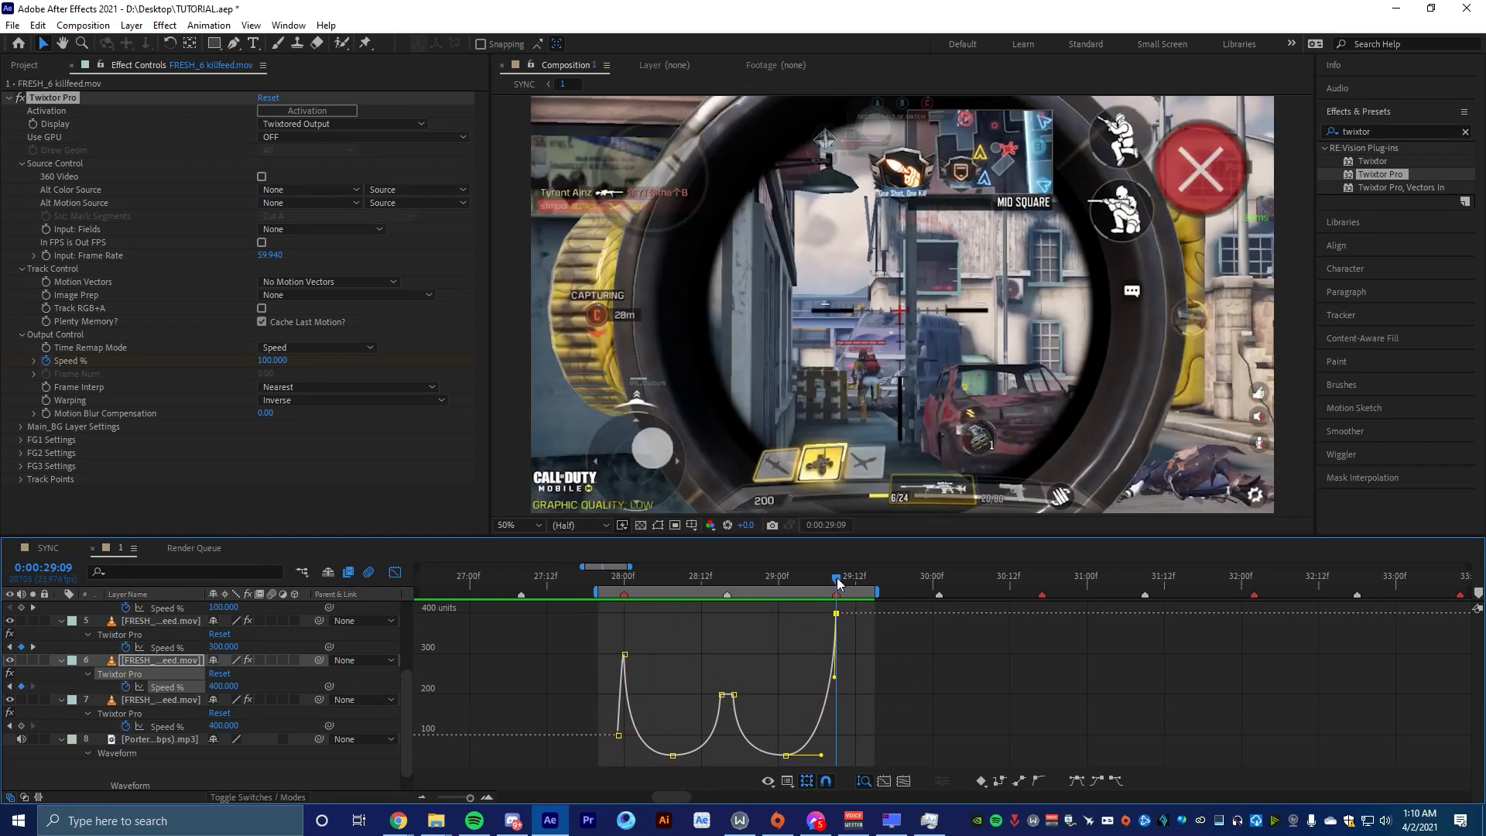
{"action": "key", "text": "b"}
{"action": "left_click", "coordinate": [1048, 578]}
{"action": "key", "text": "n"}
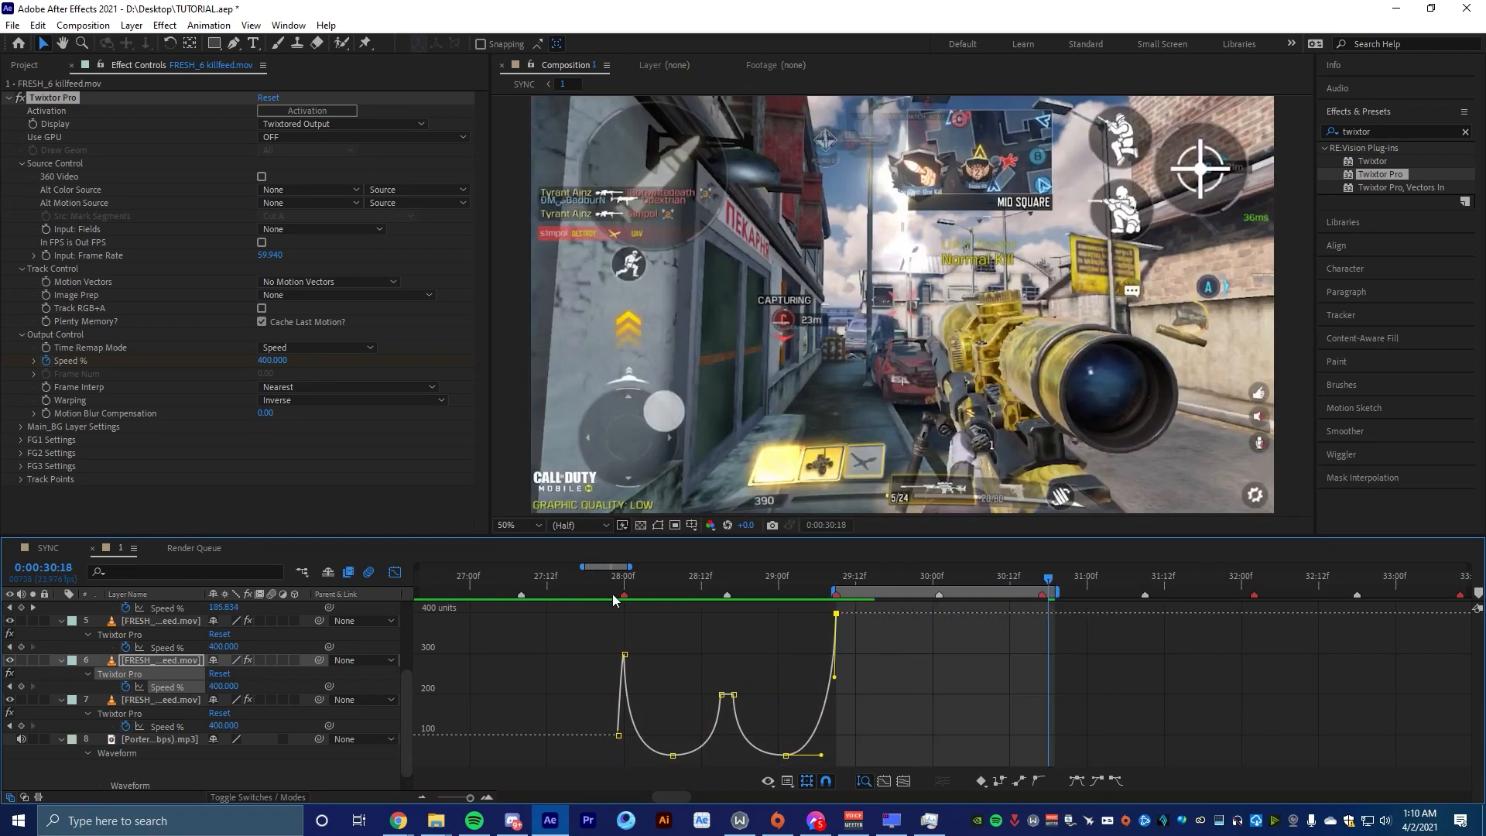
{"action": "left_click", "coordinate": [395, 571]}
{"action": "scroll", "coordinate": [991, 663], "scroll_direction": "up", "scroll_amount": 2}
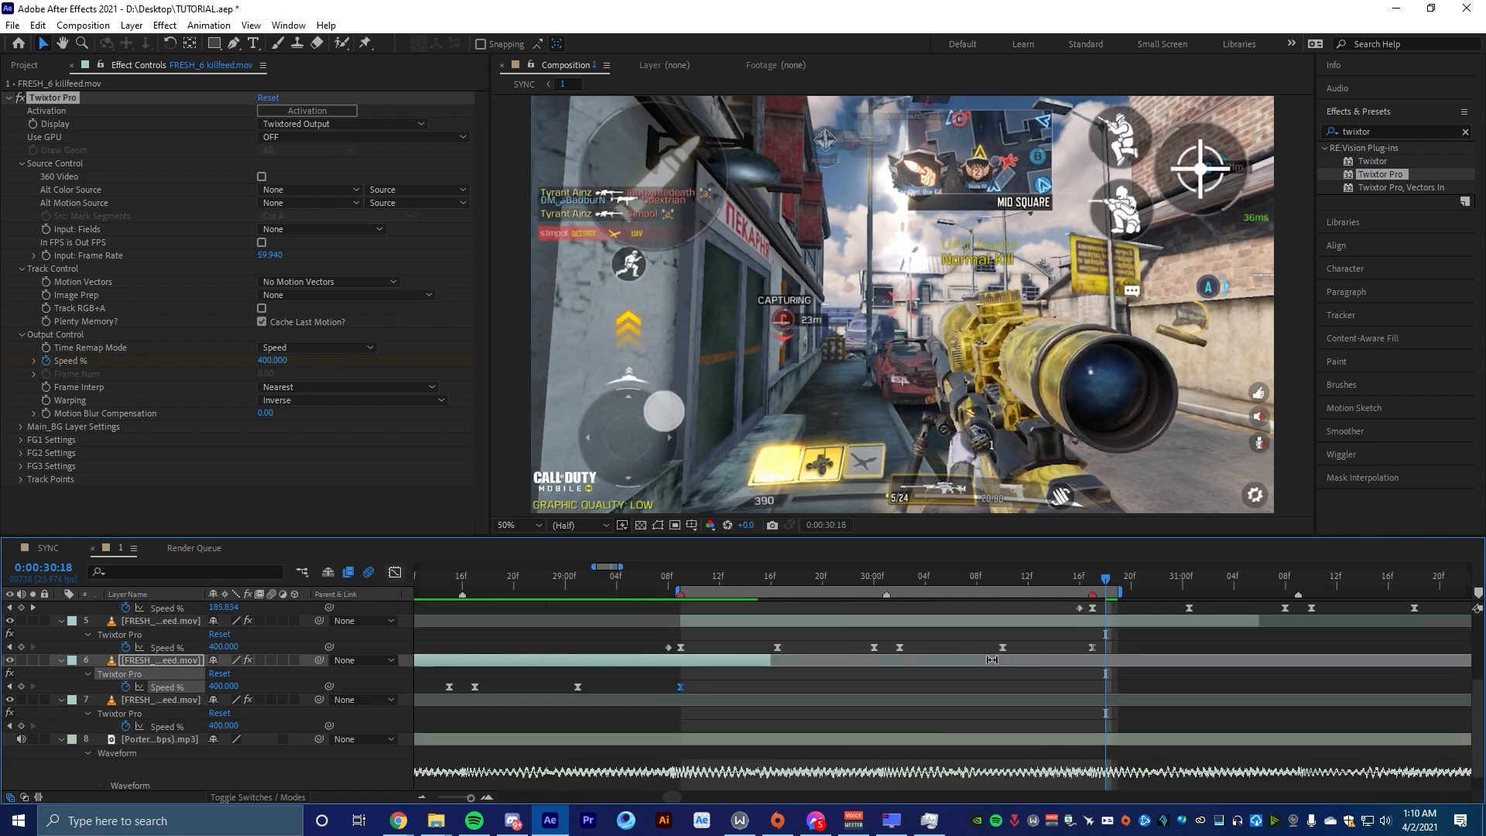
{"action": "key", "text": "space"}
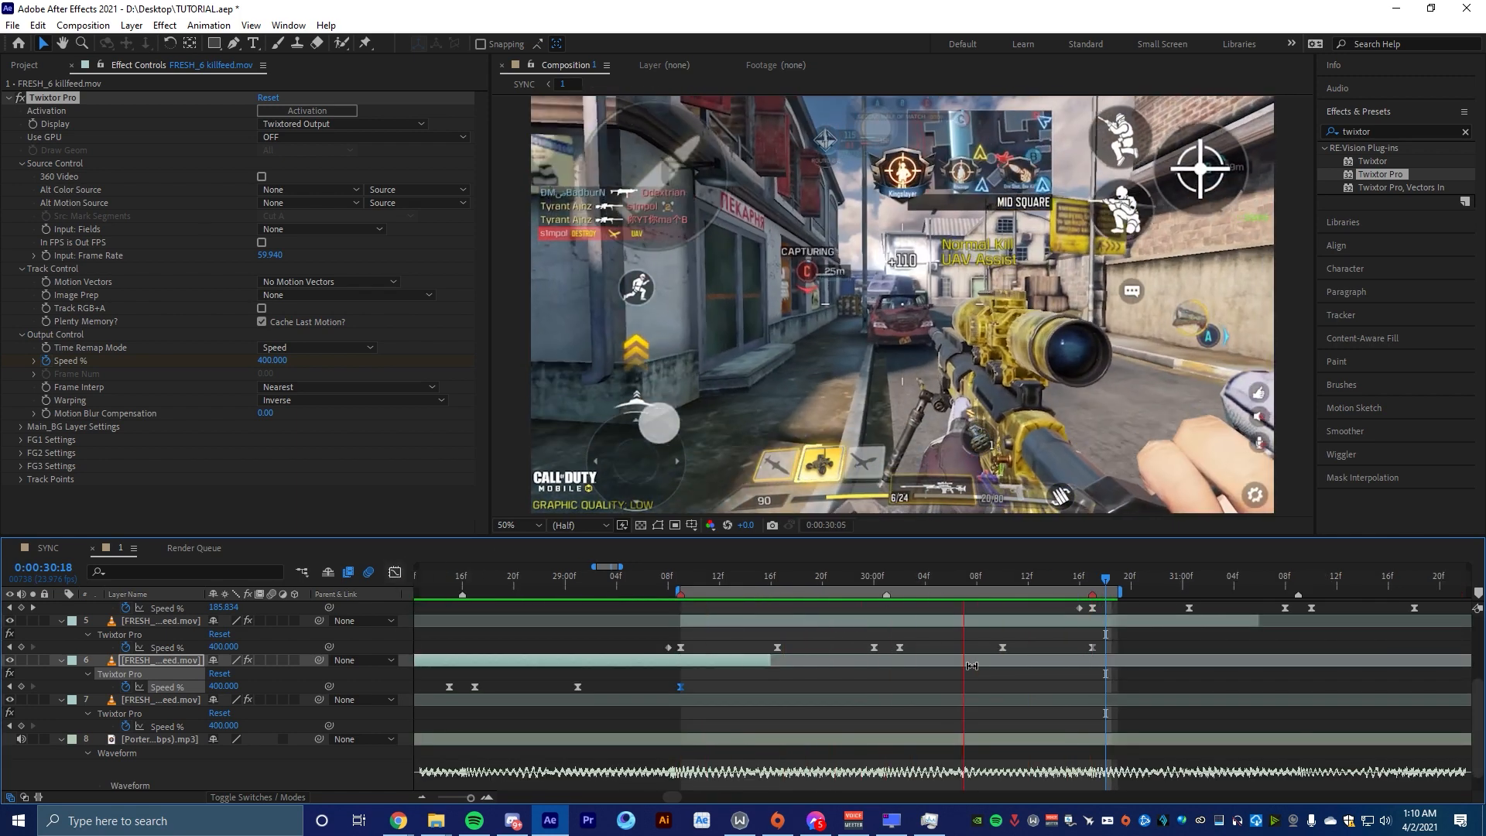
{"action": "left_click_drag", "start_coordinate": [1095, 579], "coordinate": [1082, 579]}
{"action": "key", "text": "space"}
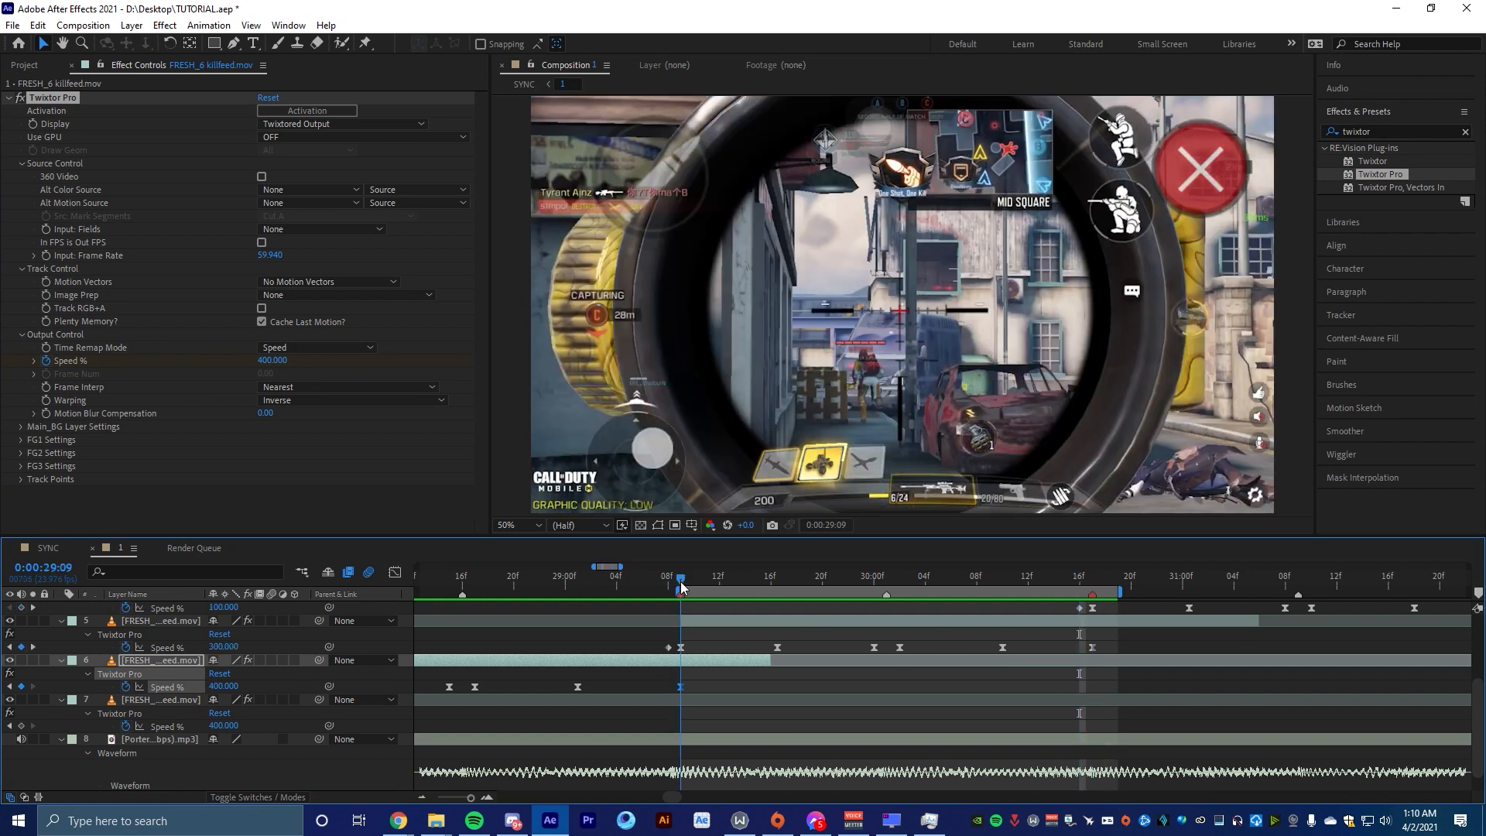
{"action": "key", "text": "space"}
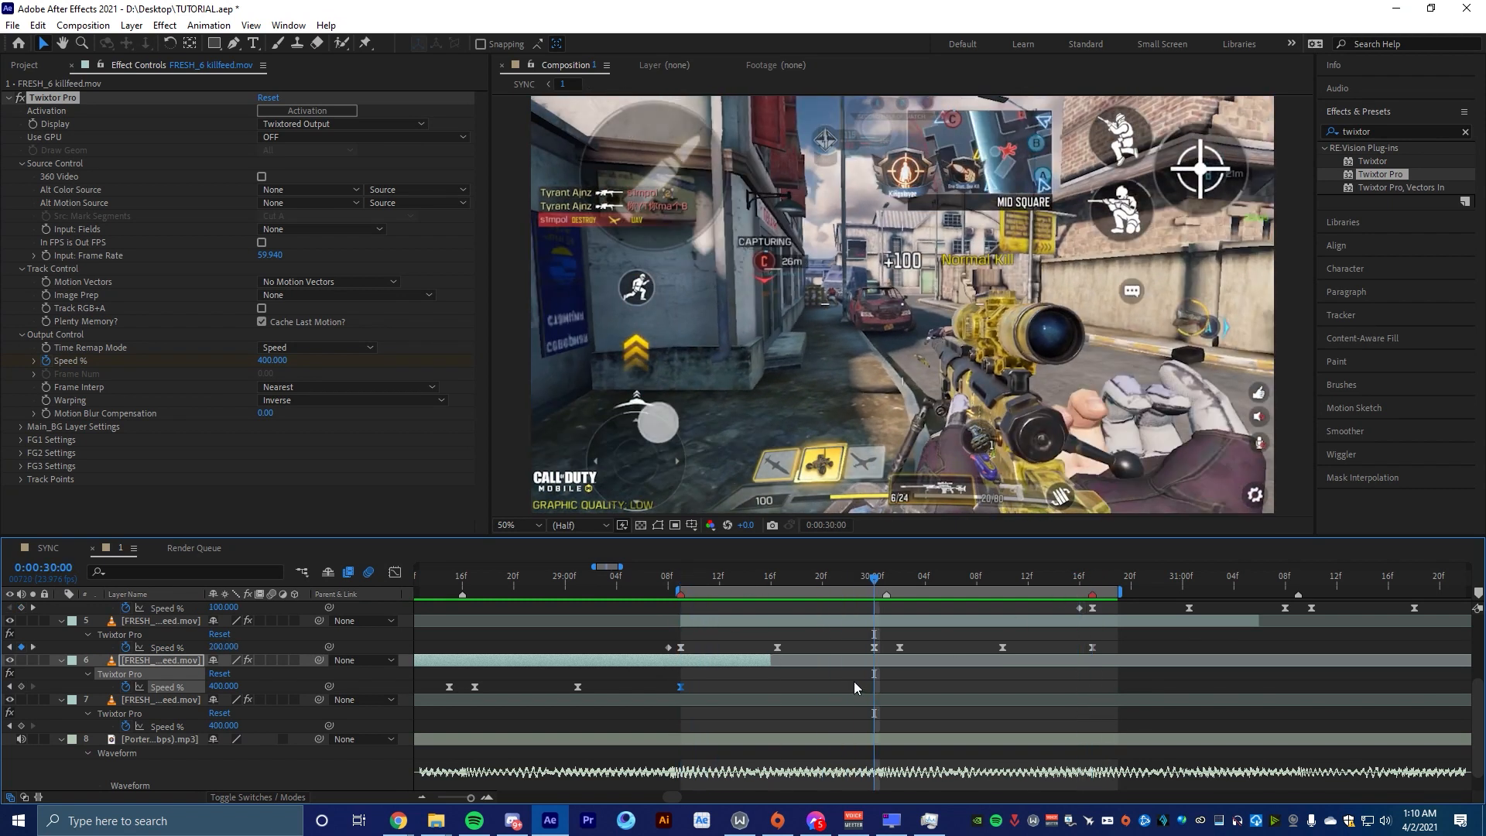
Show layer 5's Speed % curve in the Graph Editor and examine its final rise at 0:00:30:16
{"action": "left_click", "coordinate": [873, 647]}
{"action": "left_click", "coordinate": [394, 572]}
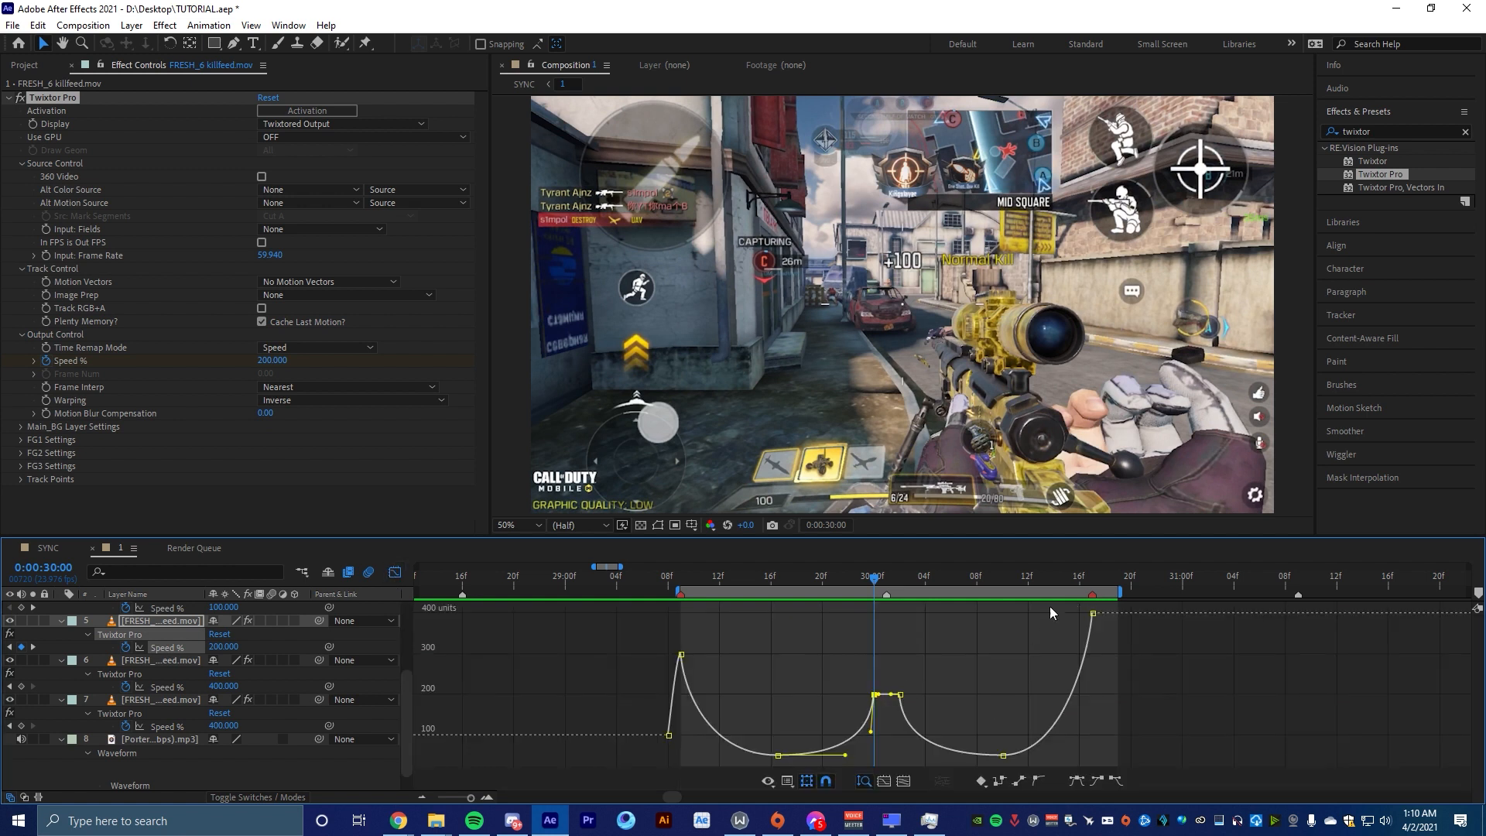
{"action": "left_click", "coordinate": [1090, 580]}
{"action": "left_click", "coordinate": [1092, 614]}
{"action": "left_click_drag", "start_coordinate": [1090, 582], "coordinate": [1081, 580]}
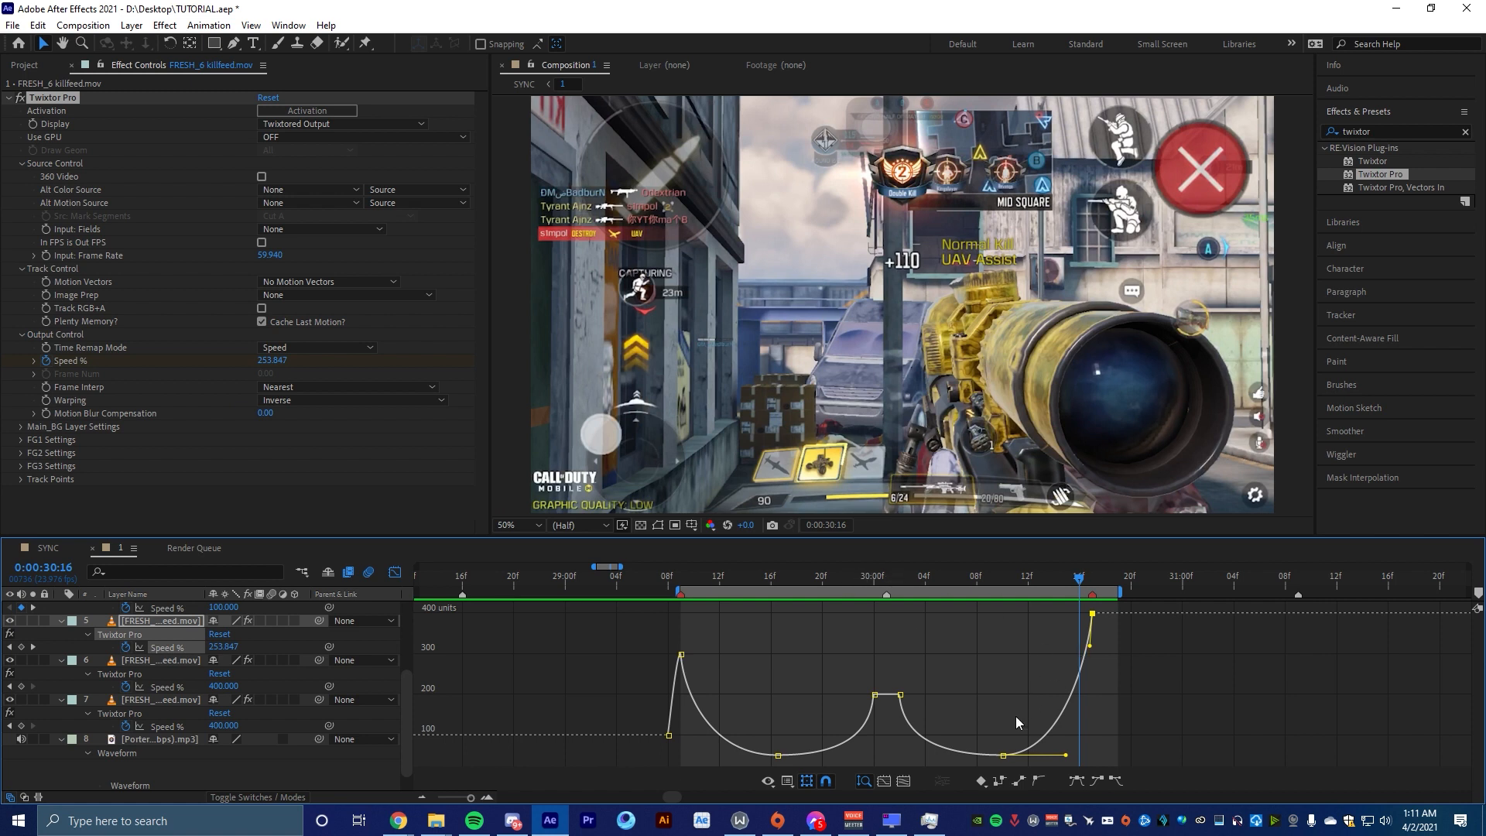
Pull down the handle of layer 5's first 300% keyframe to steepen the fall, then preview with the work area starting at 0:00:29:07
{"action": "left_click", "coordinate": [875, 586]}
{"action": "left_click", "coordinate": [680, 654]}
{"action": "left_click_drag", "start_coordinate": [684, 691], "coordinate": [681, 705]}
{"action": "left_click_drag", "start_coordinate": [709, 756], "coordinate": [711, 759]}
{"action": "left_click_drag", "start_coordinate": [684, 580], "coordinate": [654, 579]}
{"action": "key", "text": "b"}
{"action": "key", "text": "space"}
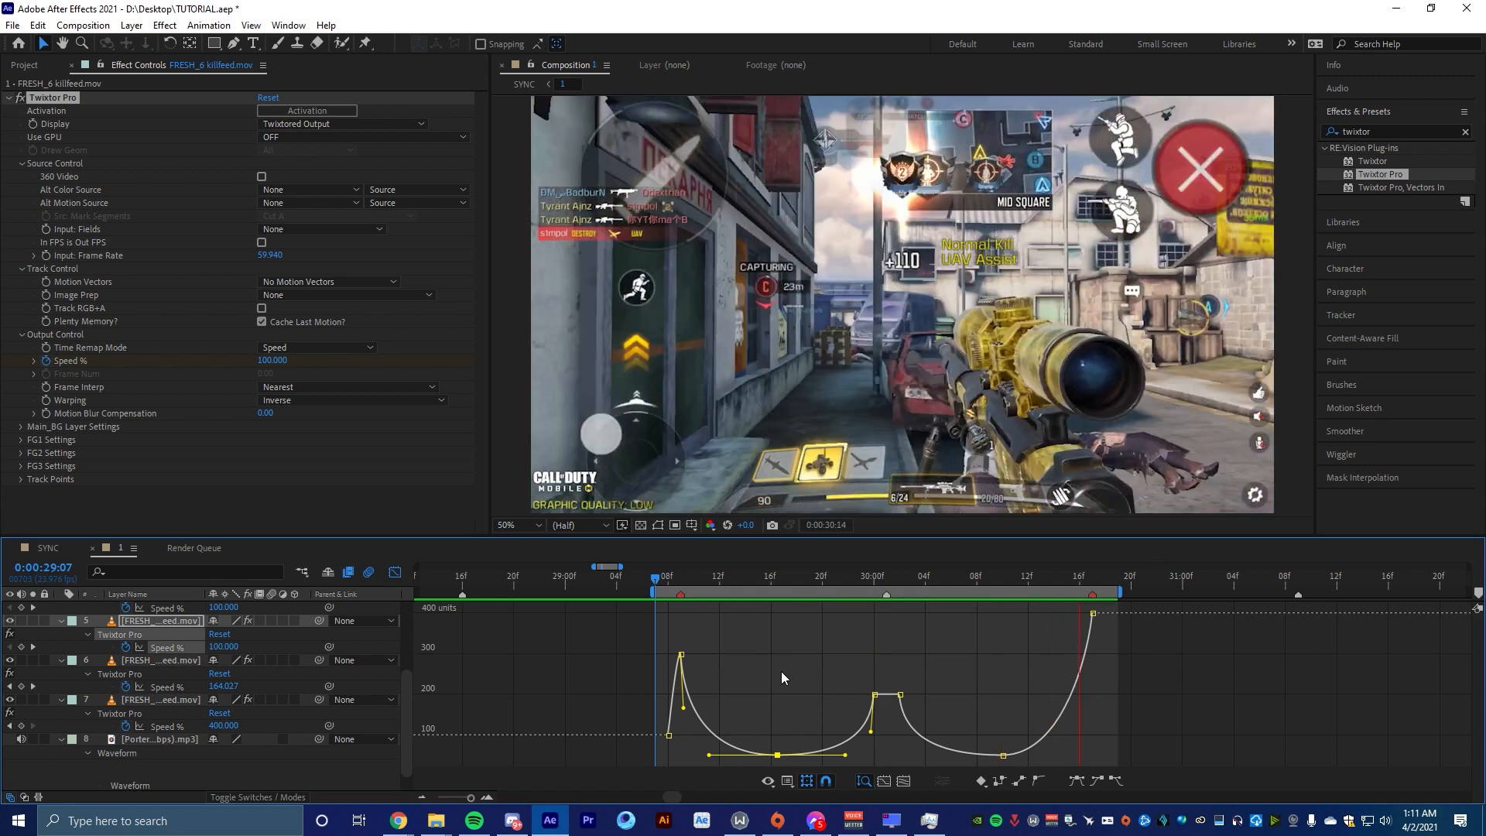
Set layer 5's two middle Speed % keyframes, starting at 0:00:30:00, to 250 and adjust the handle of the first one
{"action": "left_click", "coordinate": [873, 576]}
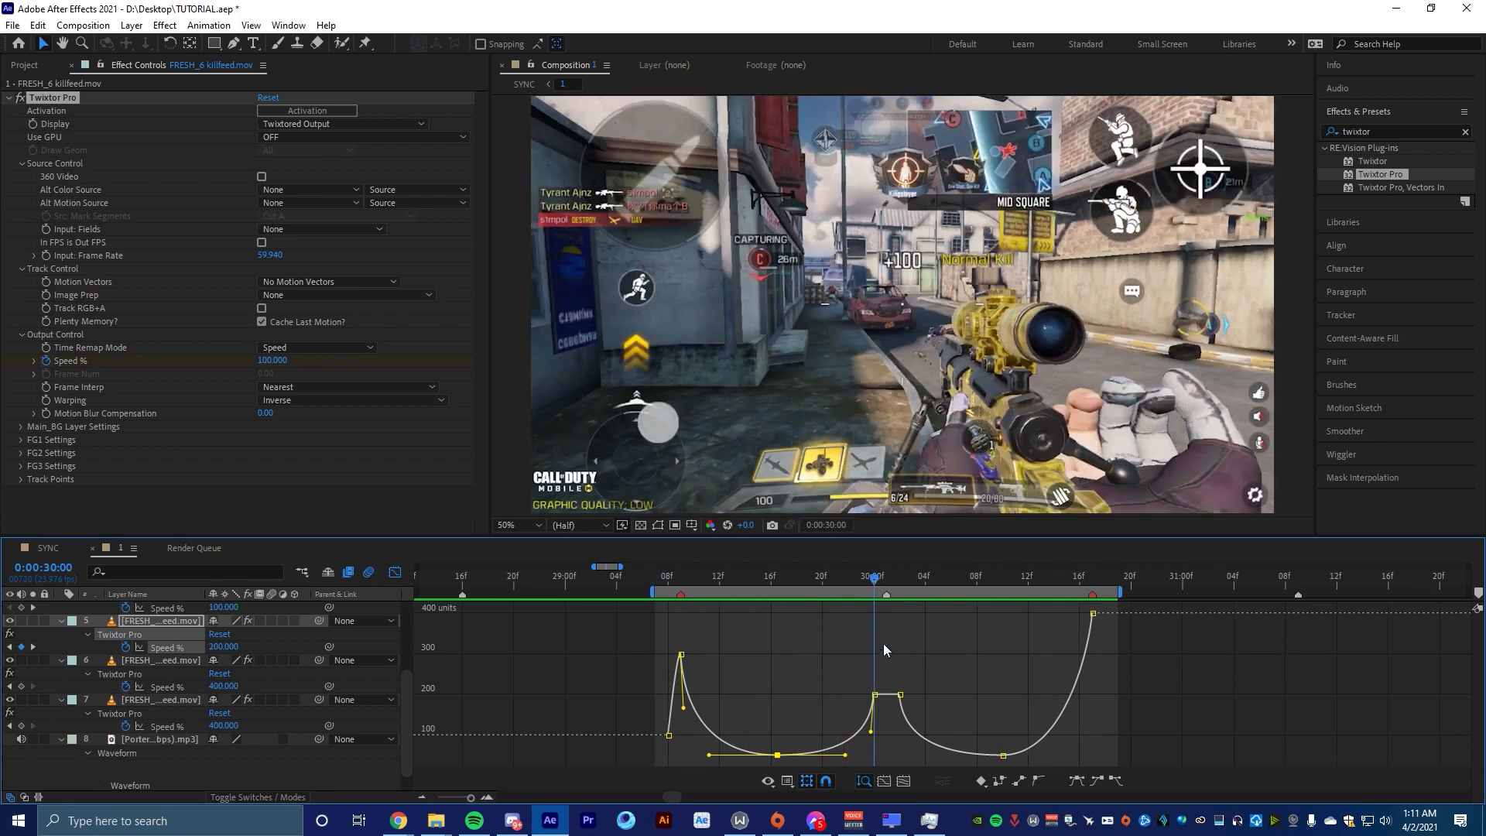
{"action": "left_click", "coordinate": [936, 683]}
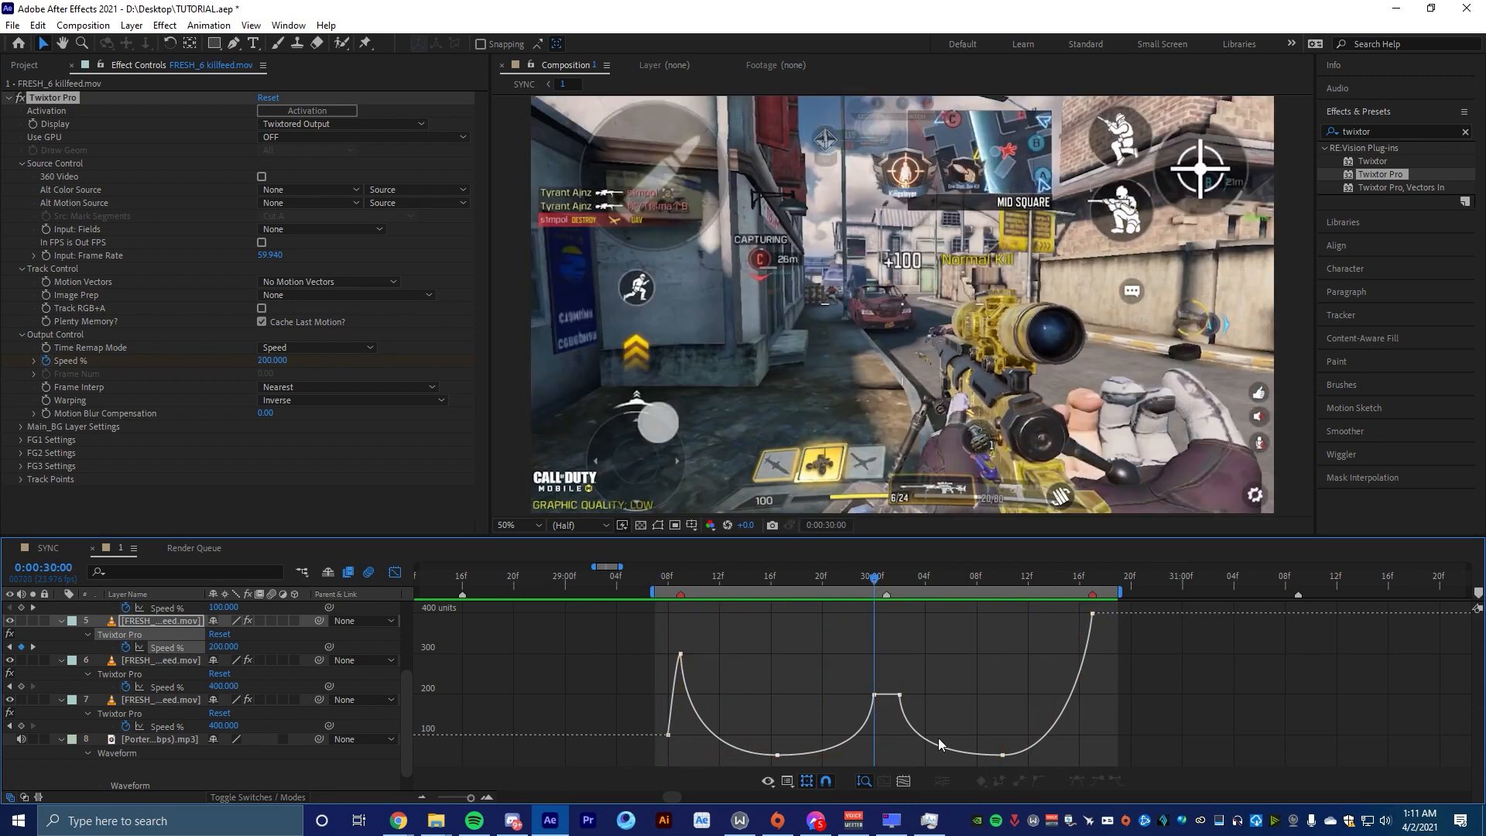
{"action": "left_click_drag", "start_coordinate": [917, 683], "coordinate": [856, 701]}
{"action": "left_click", "coordinate": [394, 572]}
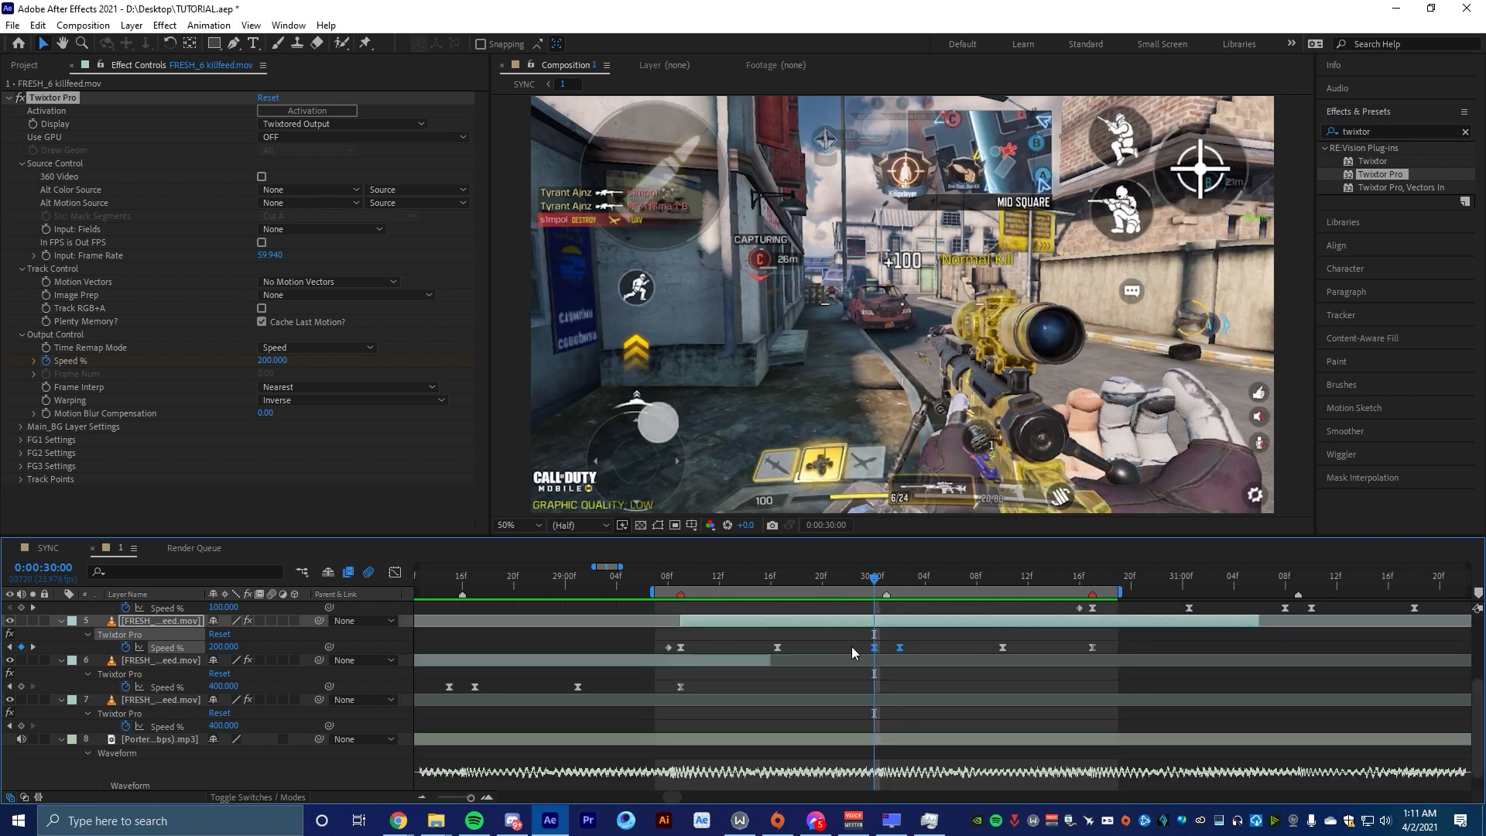
{"action": "left_click", "coordinate": [398, 573]}
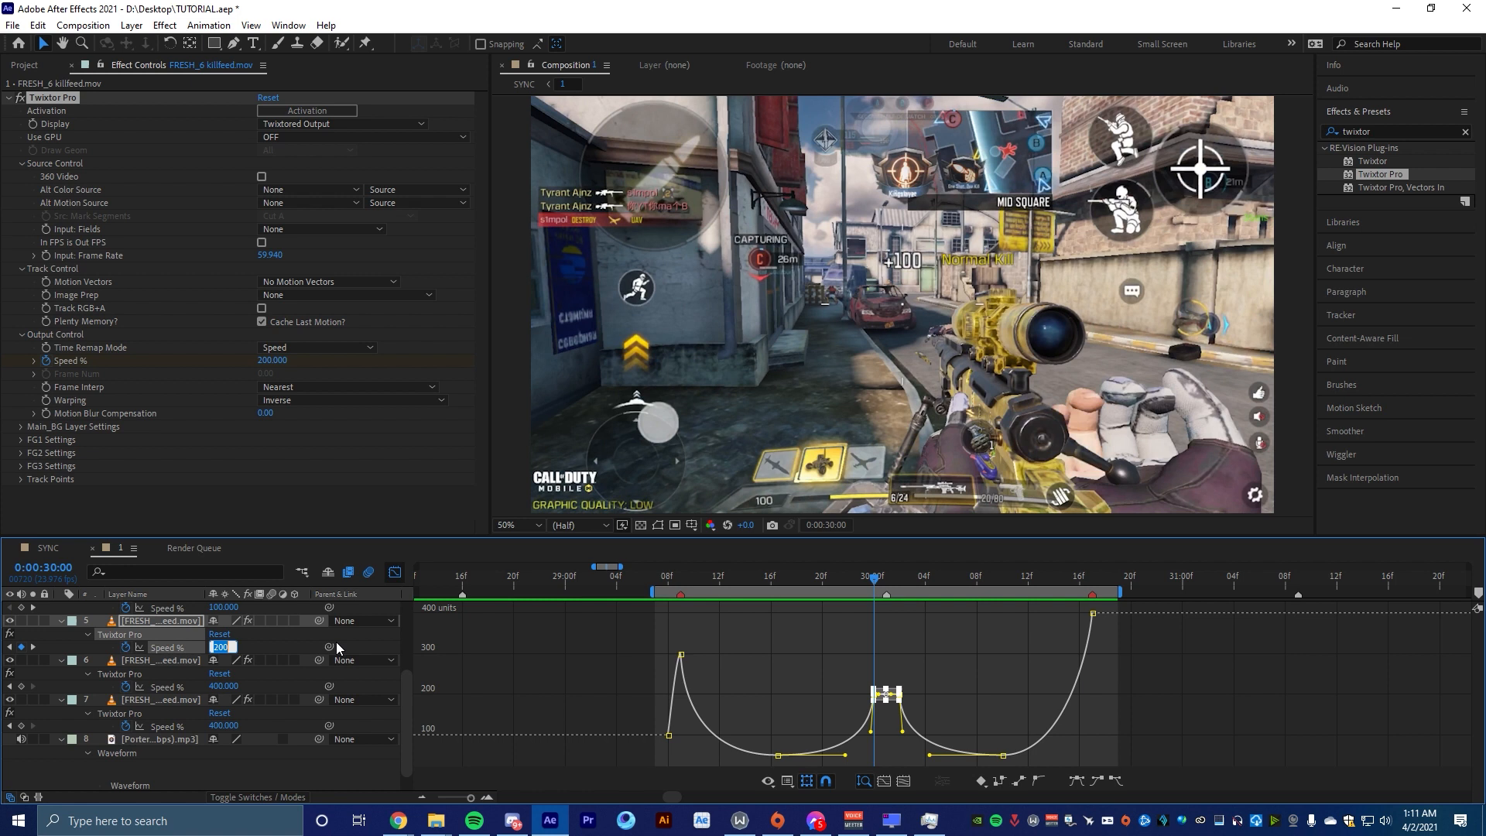
{"action": "type", "text": "250"}
{"action": "key", "text": "Return"}
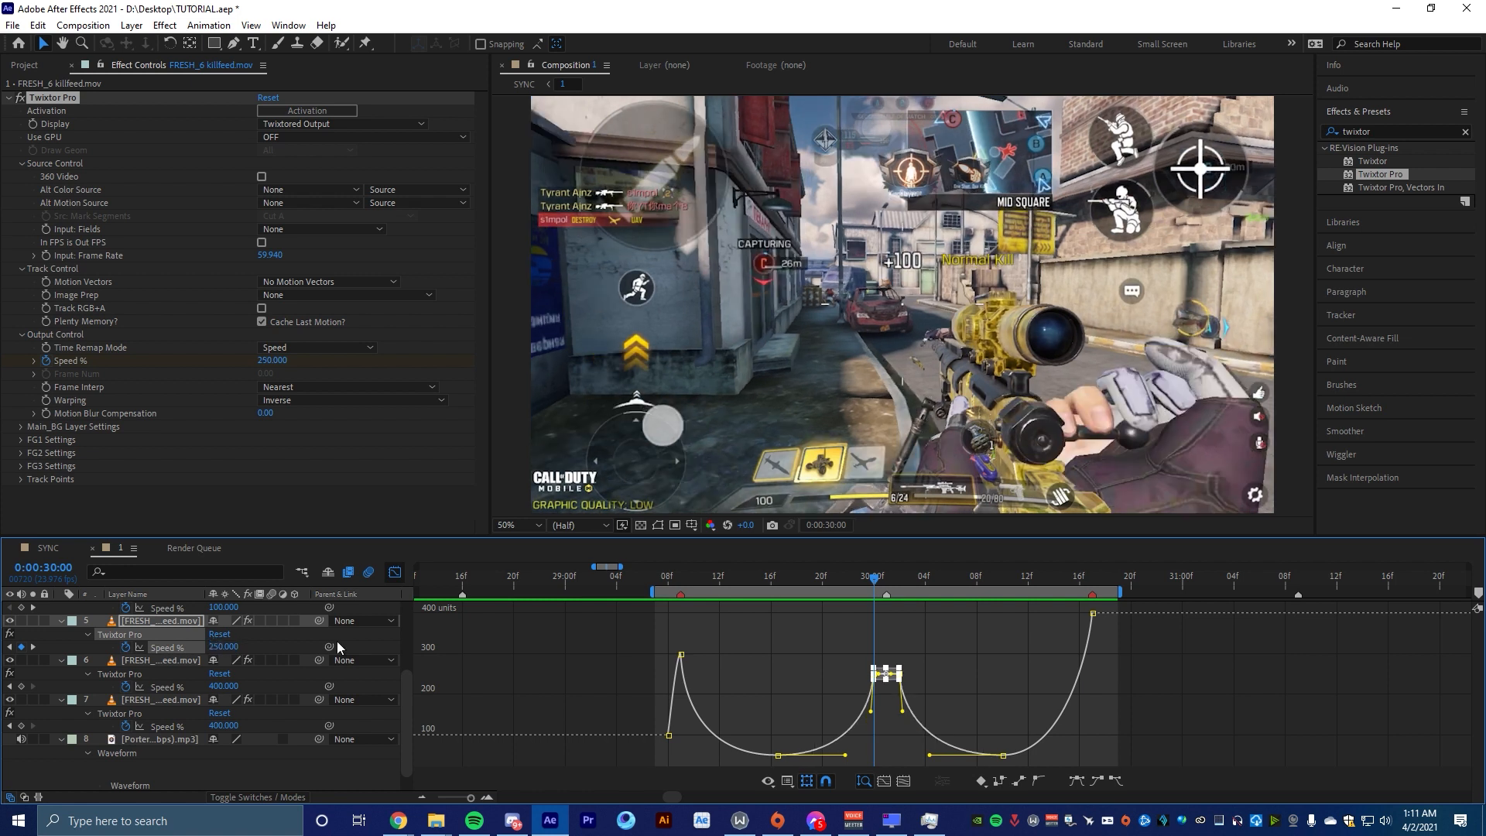
{"action": "left_click", "coordinate": [874, 674]}
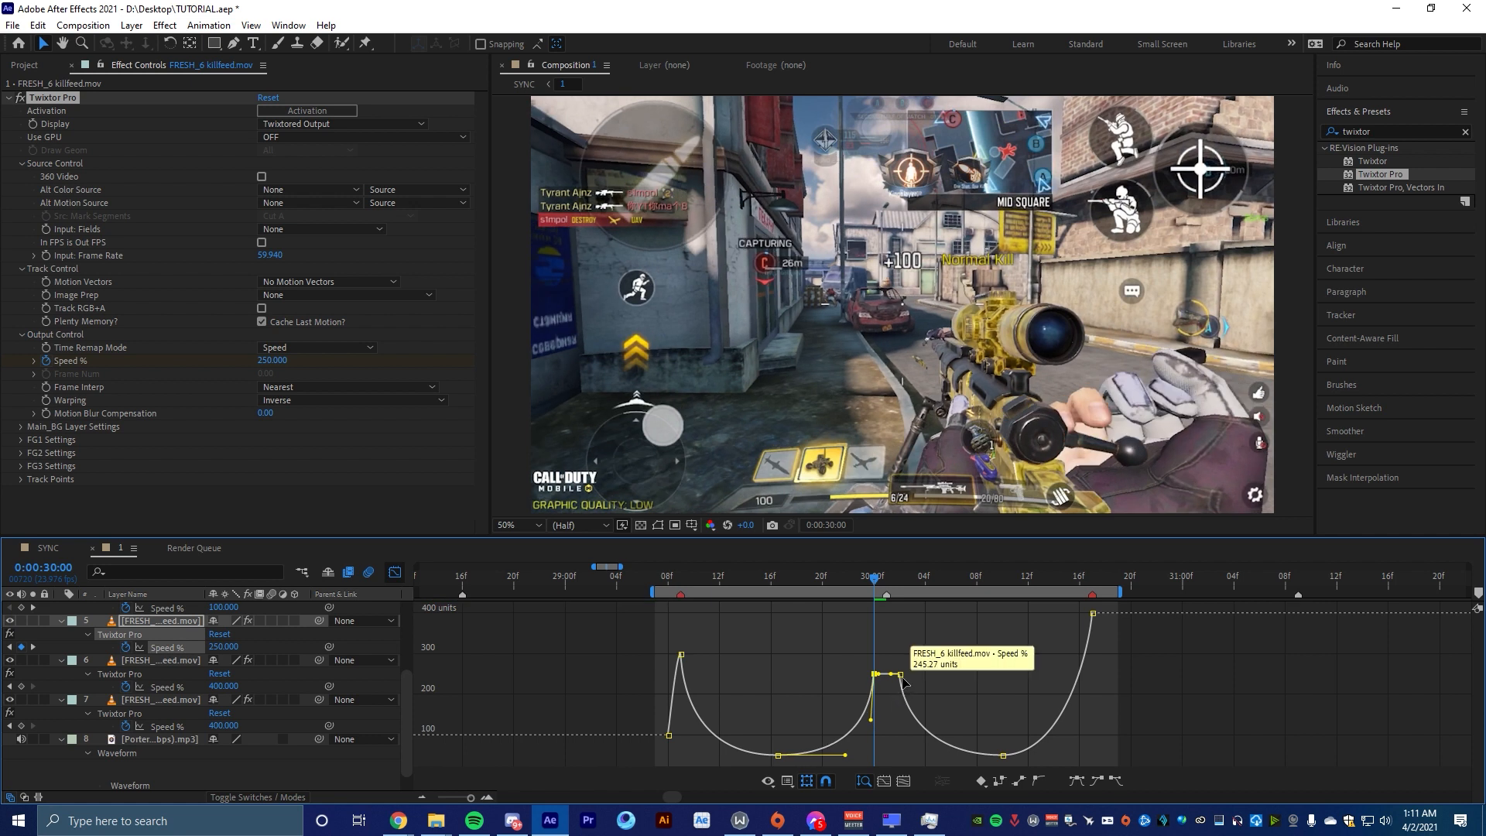
{"action": "left_click", "coordinate": [951, 670]}
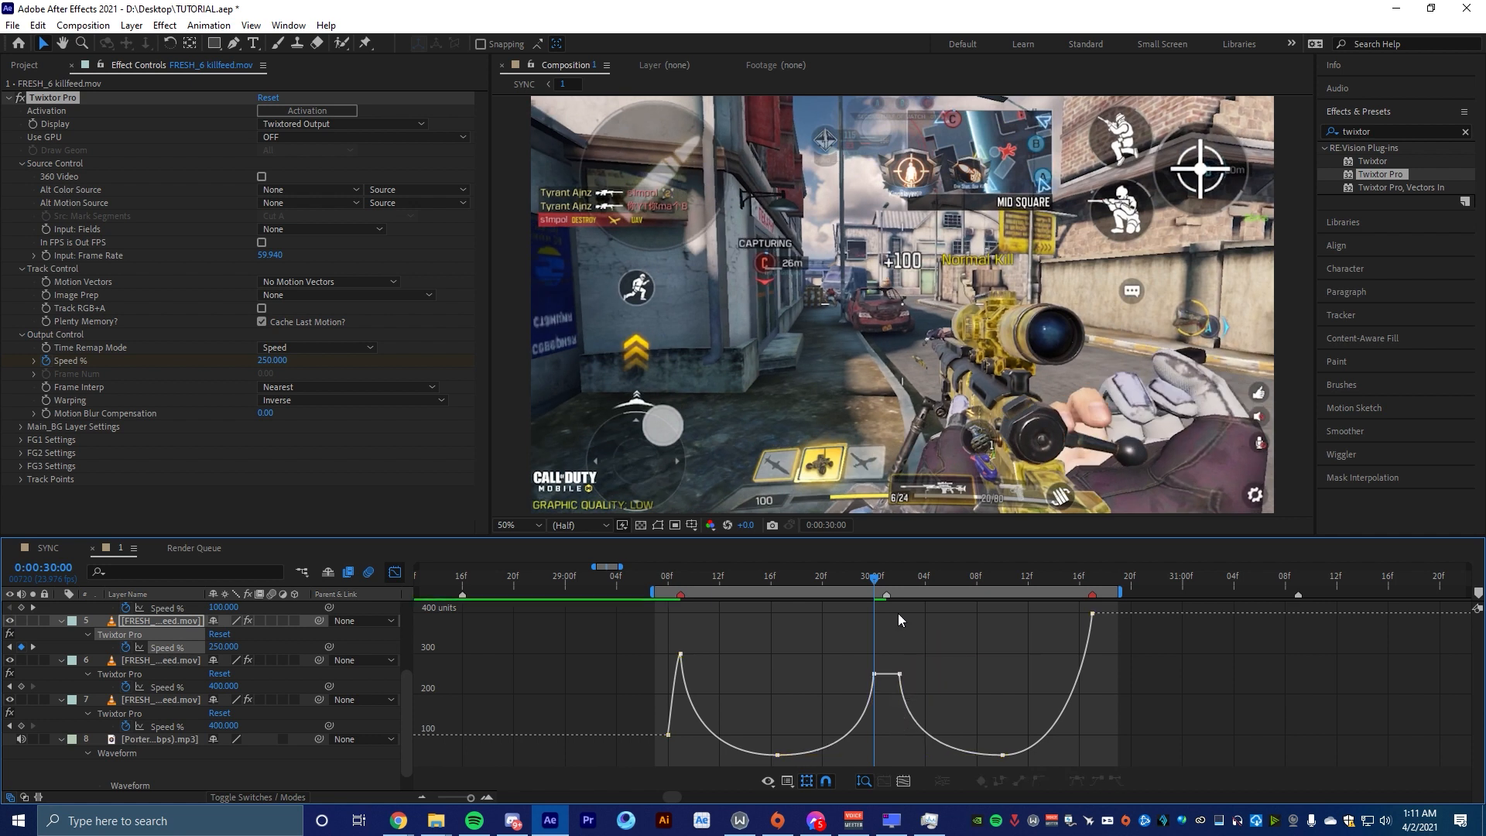
Pull down the handle of layer 5's final 400% keyframe to steepen the rise, then preview from 0:00:29:08
{"action": "left_click", "coordinate": [1039, 762]}
{"action": "left_click", "coordinate": [1092, 613]}
{"action": "left_click", "coordinate": [1014, 637]}
{"action": "left_click_drag", "start_coordinate": [1094, 576], "coordinate": [1081, 582]}
{"action": "key", "text": "space"}
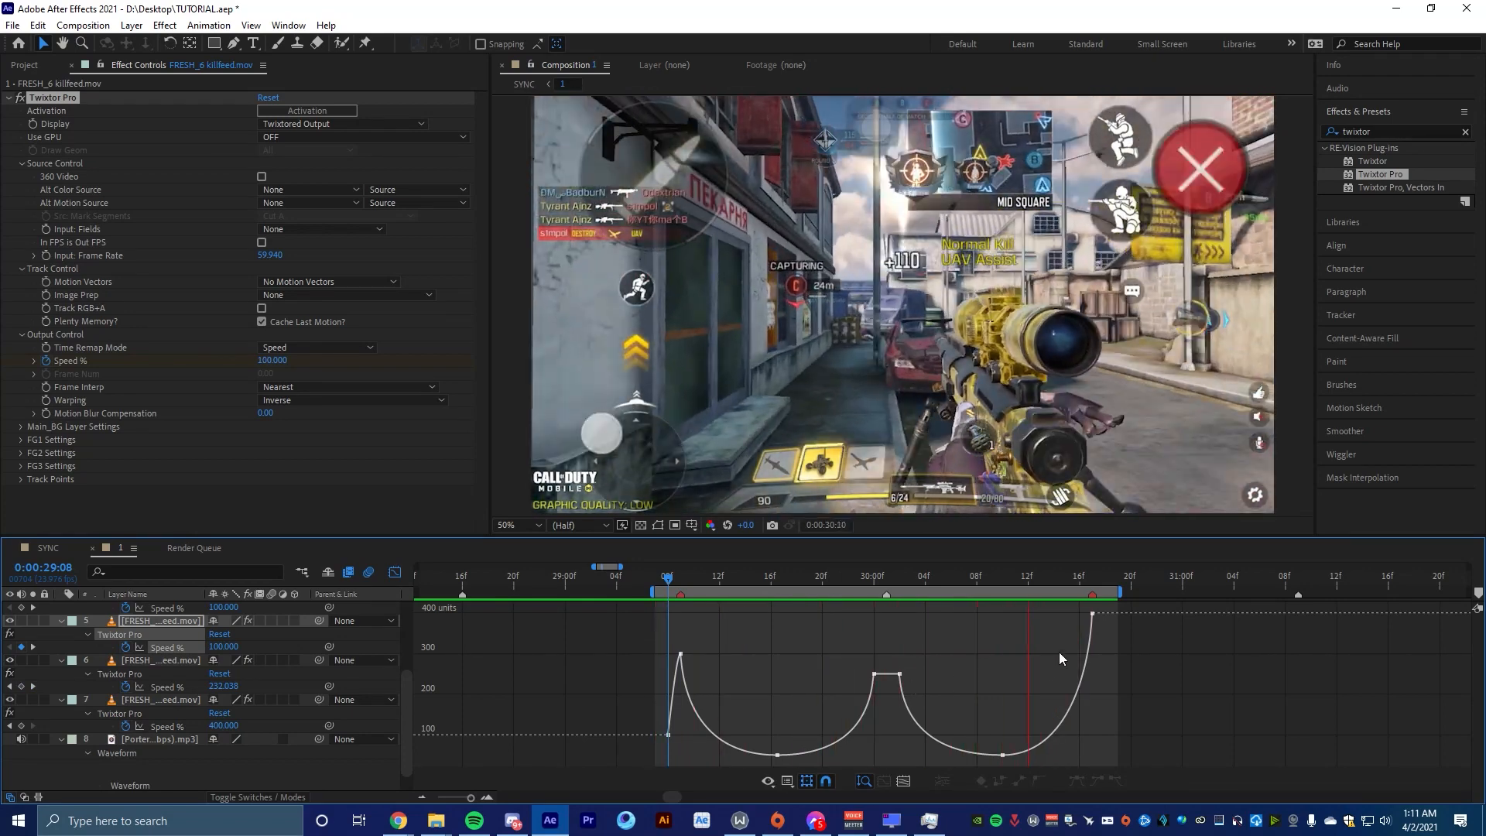
Set the work area from 0:00:30:16 to 0:00:32:05 and leave the Graph Editor
{"action": "left_click_drag", "start_coordinate": [874, 579], "coordinate": [1080, 624]}
{"action": "scroll", "coordinate": [1283, 667], "scroll_direction": "down", "scroll_amount": 3}
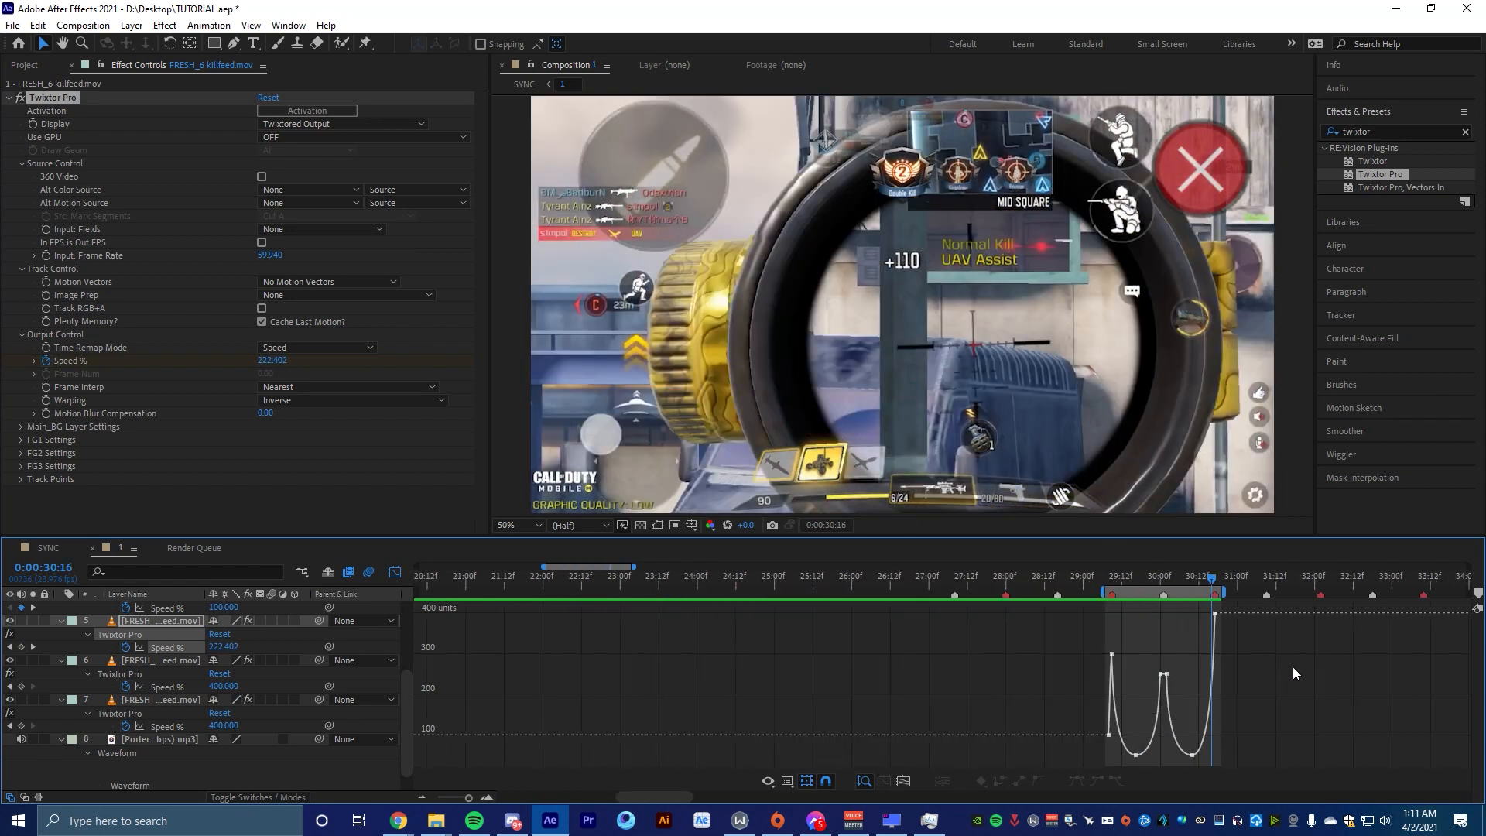
{"action": "scroll", "coordinate": [1320, 687], "scroll_direction": "up", "scroll_amount": 3}
{"action": "left_click", "coordinate": [1279, 582]}
{"action": "key", "text": "n"}
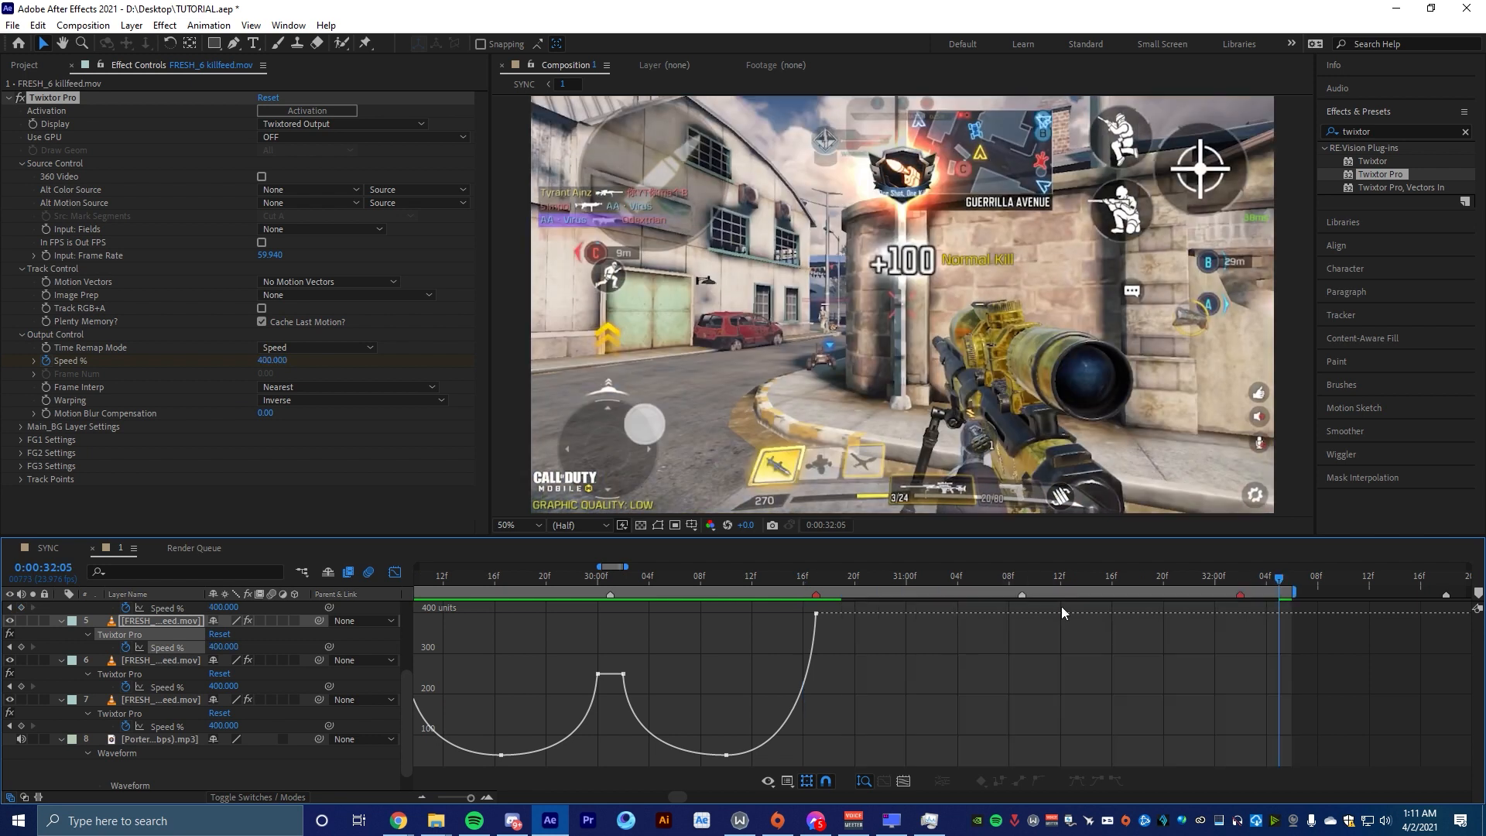
{"action": "left_click", "coordinate": [394, 573]}
{"action": "left_click", "coordinate": [802, 582]}
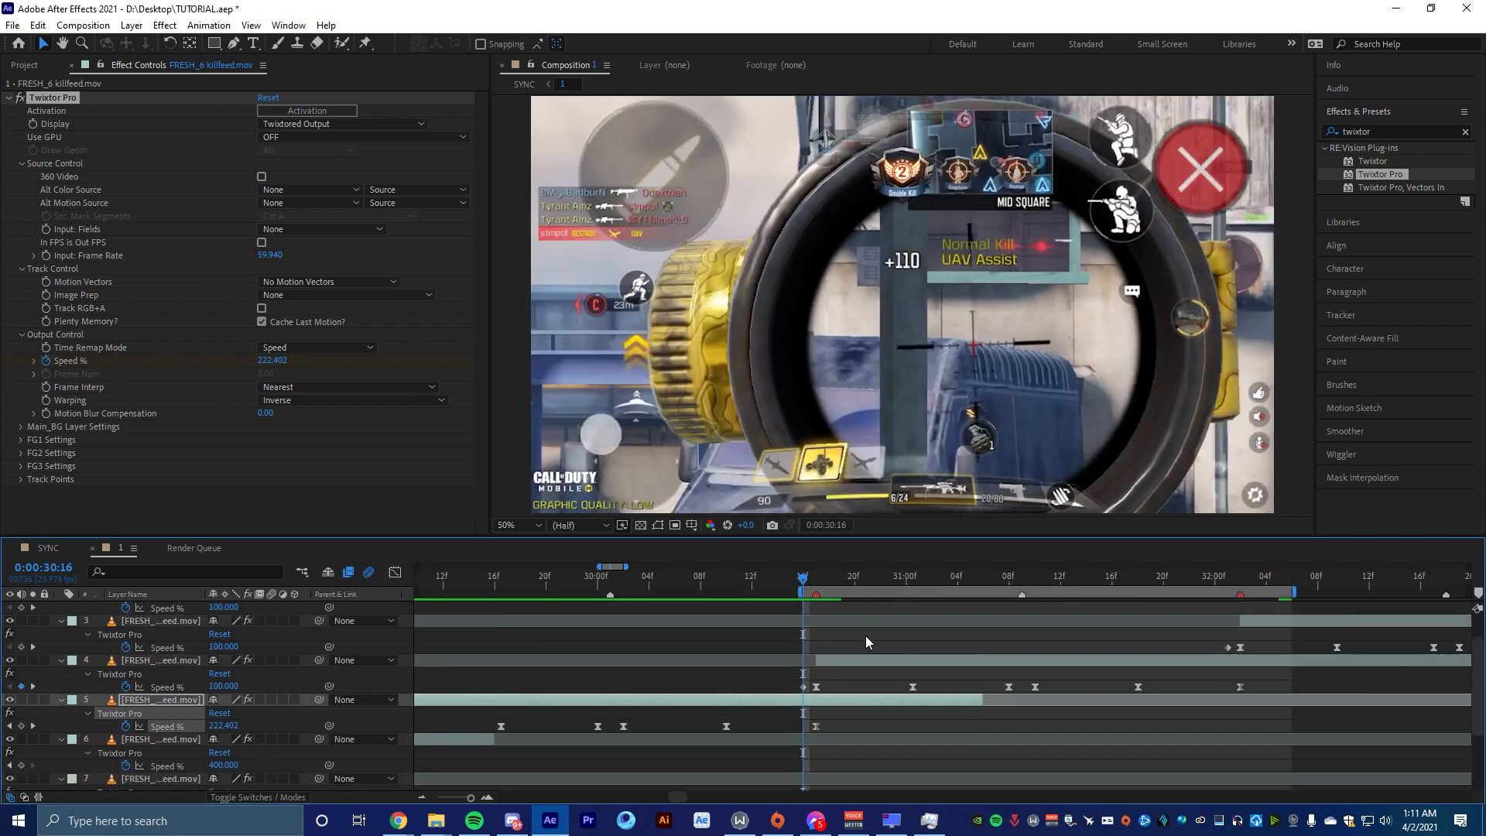
Pull down the handle of layer 4's 300% keyframe at 0:00:30:17 in the Graph Editor to steepen the speed drop
{"action": "left_click_drag", "start_coordinate": [809, 580], "coordinate": [822, 648]}
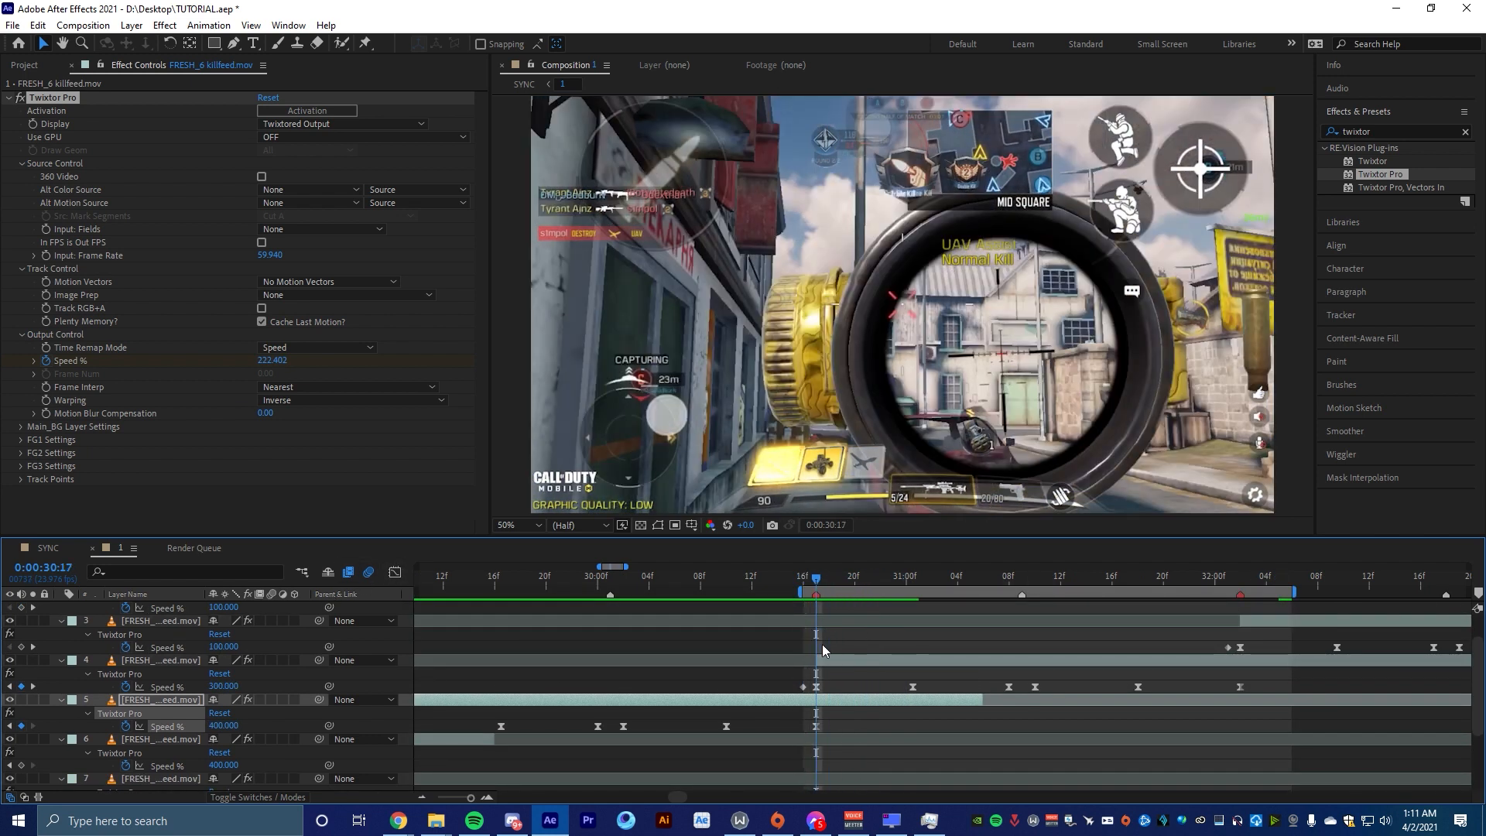
{"action": "left_click", "coordinate": [816, 686]}
{"action": "left_click", "coordinate": [394, 573]}
{"action": "left_click_drag", "start_coordinate": [819, 691], "coordinate": [818, 718]}
{"action": "key", "text": "="}
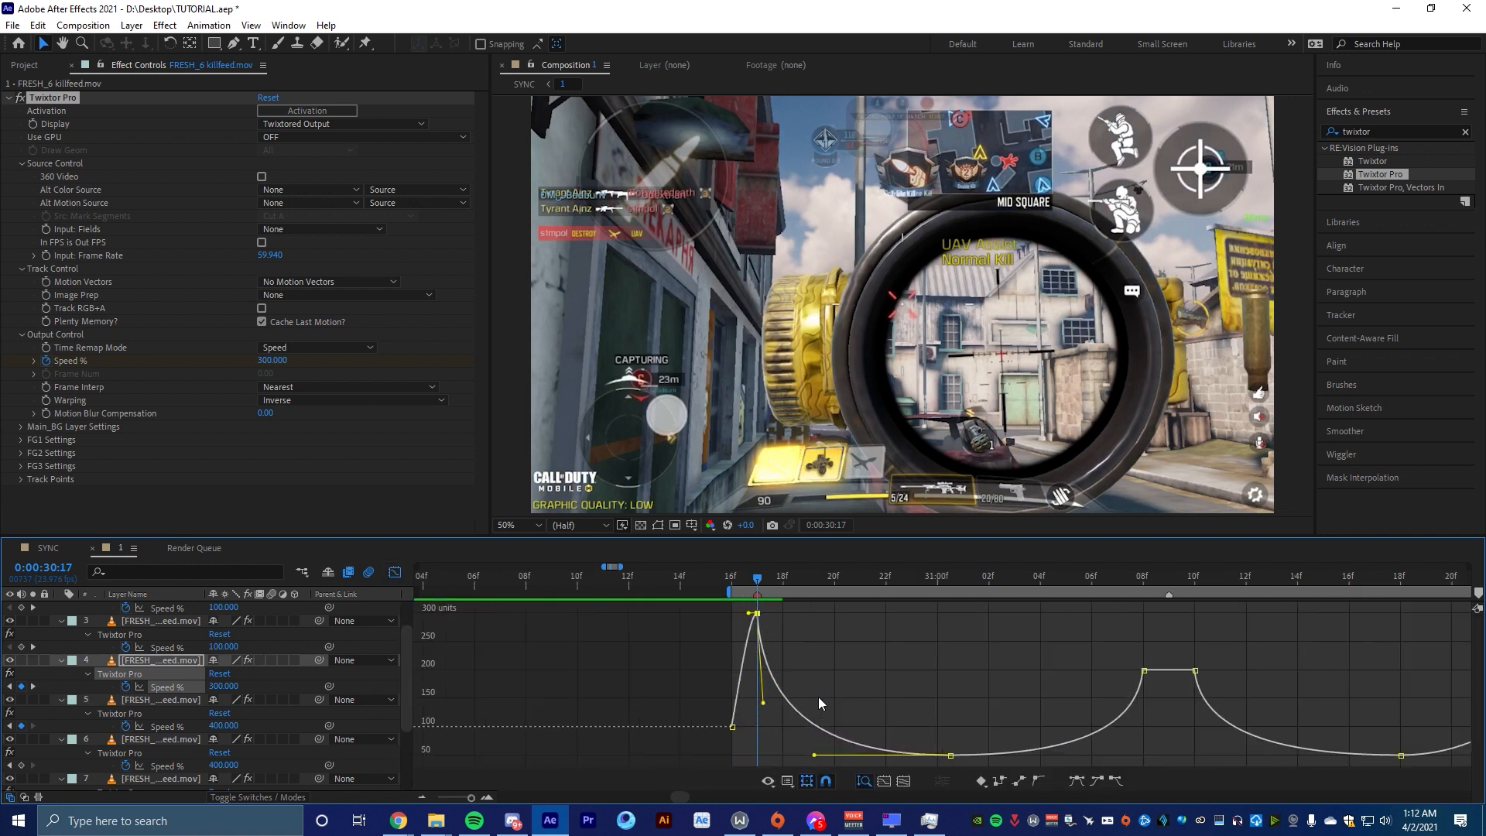
Preview layer 4's speed ramps up to its 400% keyframe at 0:00:32:02
{"action": "left_click_drag", "start_coordinate": [757, 581], "coordinate": [1252, 666]}
{"action": "key", "text": "space"}
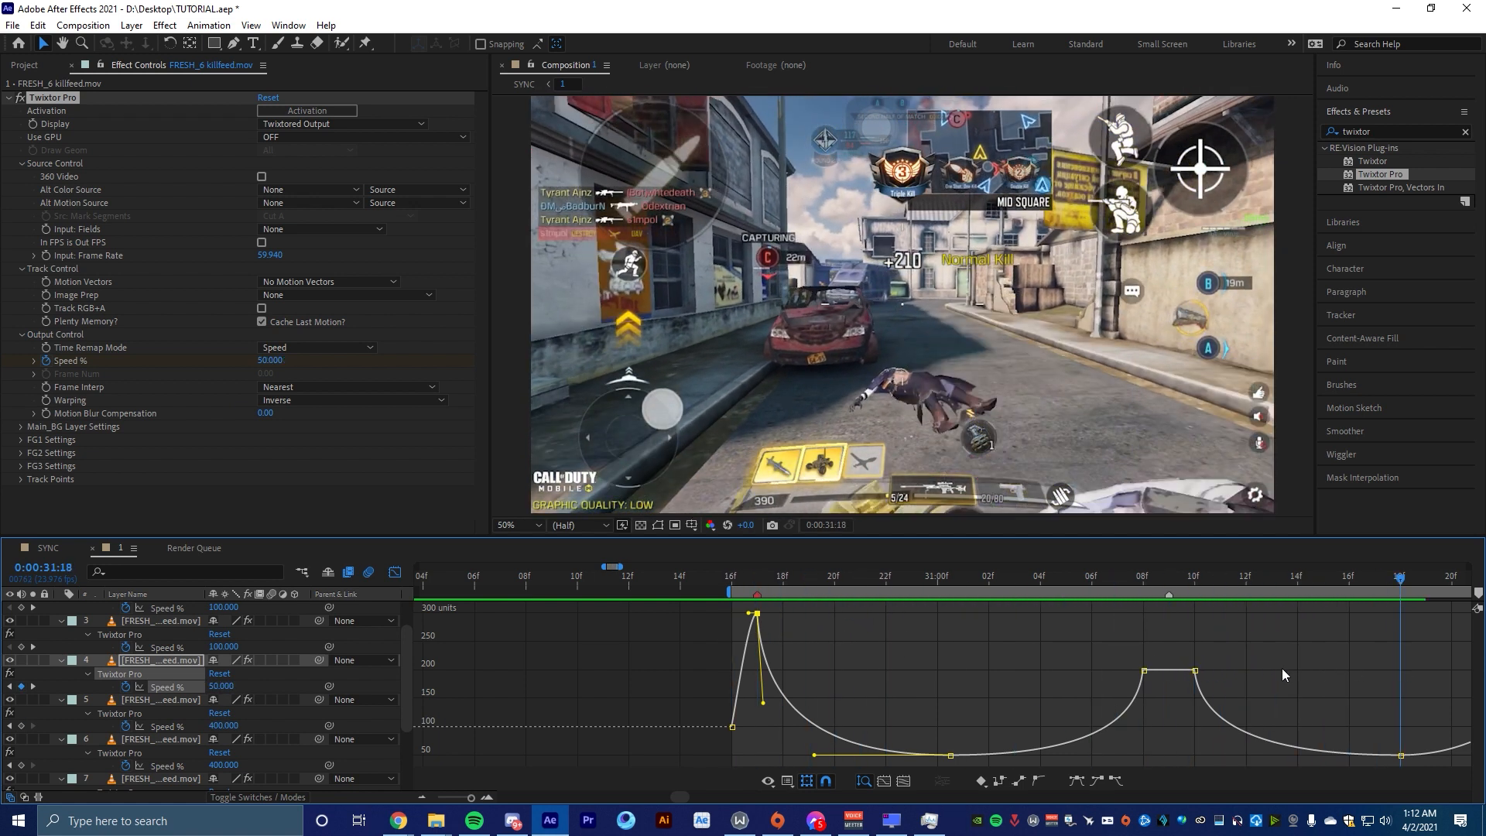
{"action": "key", "text": "minus"}
{"action": "key", "text": "minus"}
{"action": "key", "text": "space"}
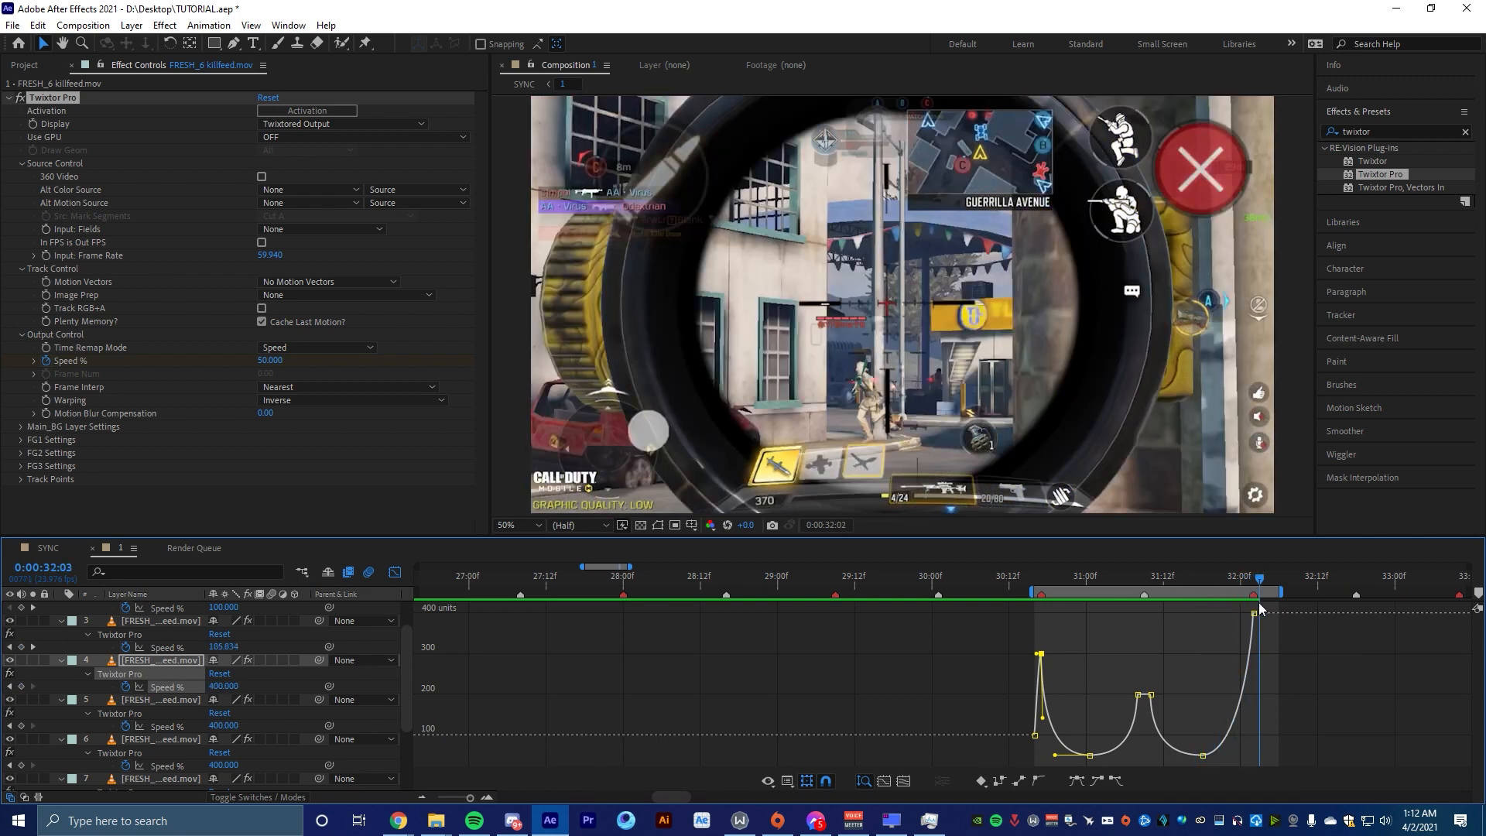
{"action": "key", "text": "space"}
{"action": "key", "text": "space"}
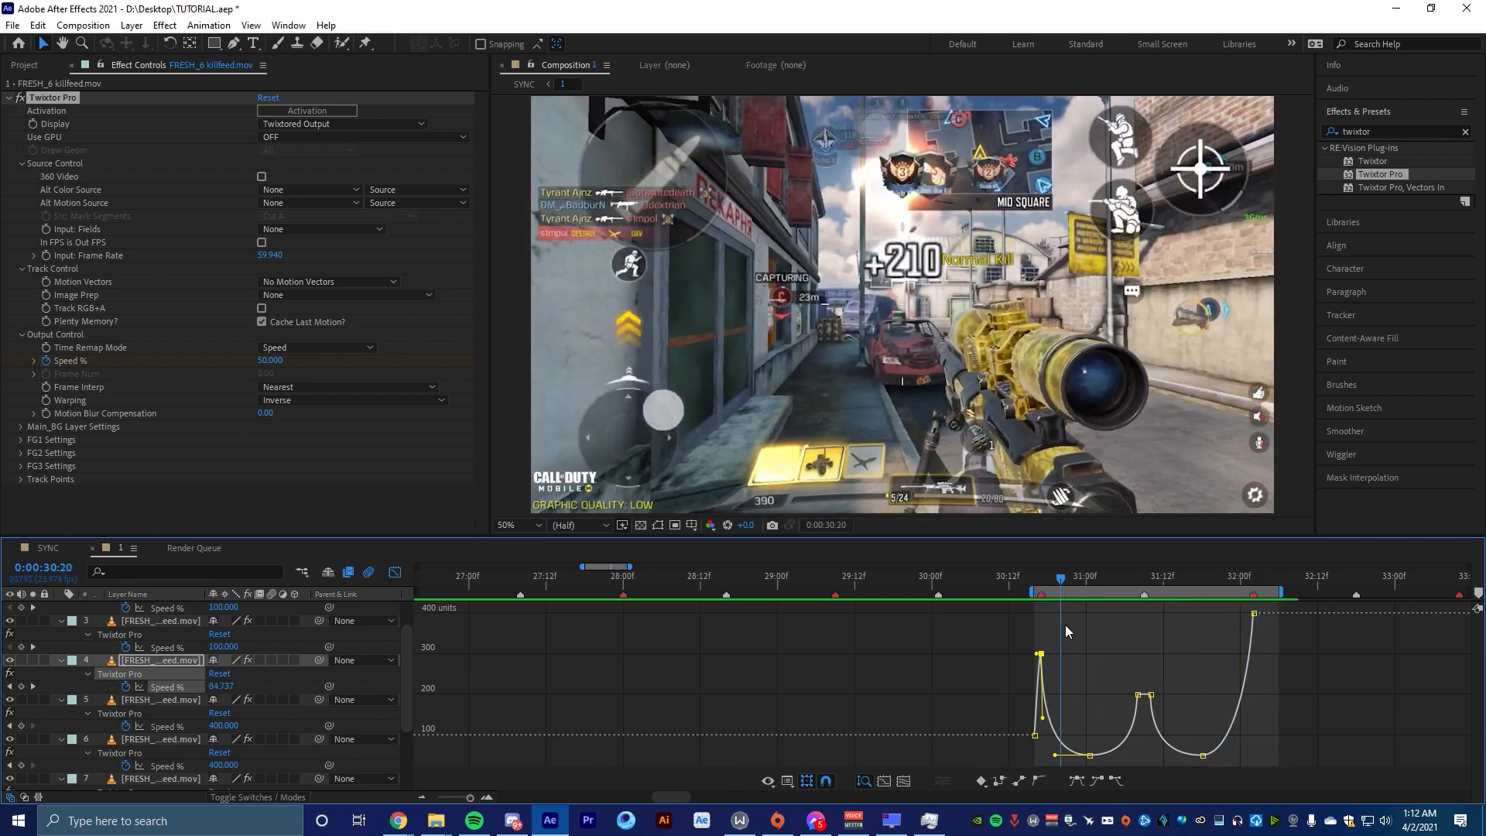
{"action": "key", "text": "space"}
Pull down the handle of layer 4's final 400% keyframe to steepen the rise, then preview from 0:00:31:18
{"action": "left_click", "coordinate": [1254, 614]}
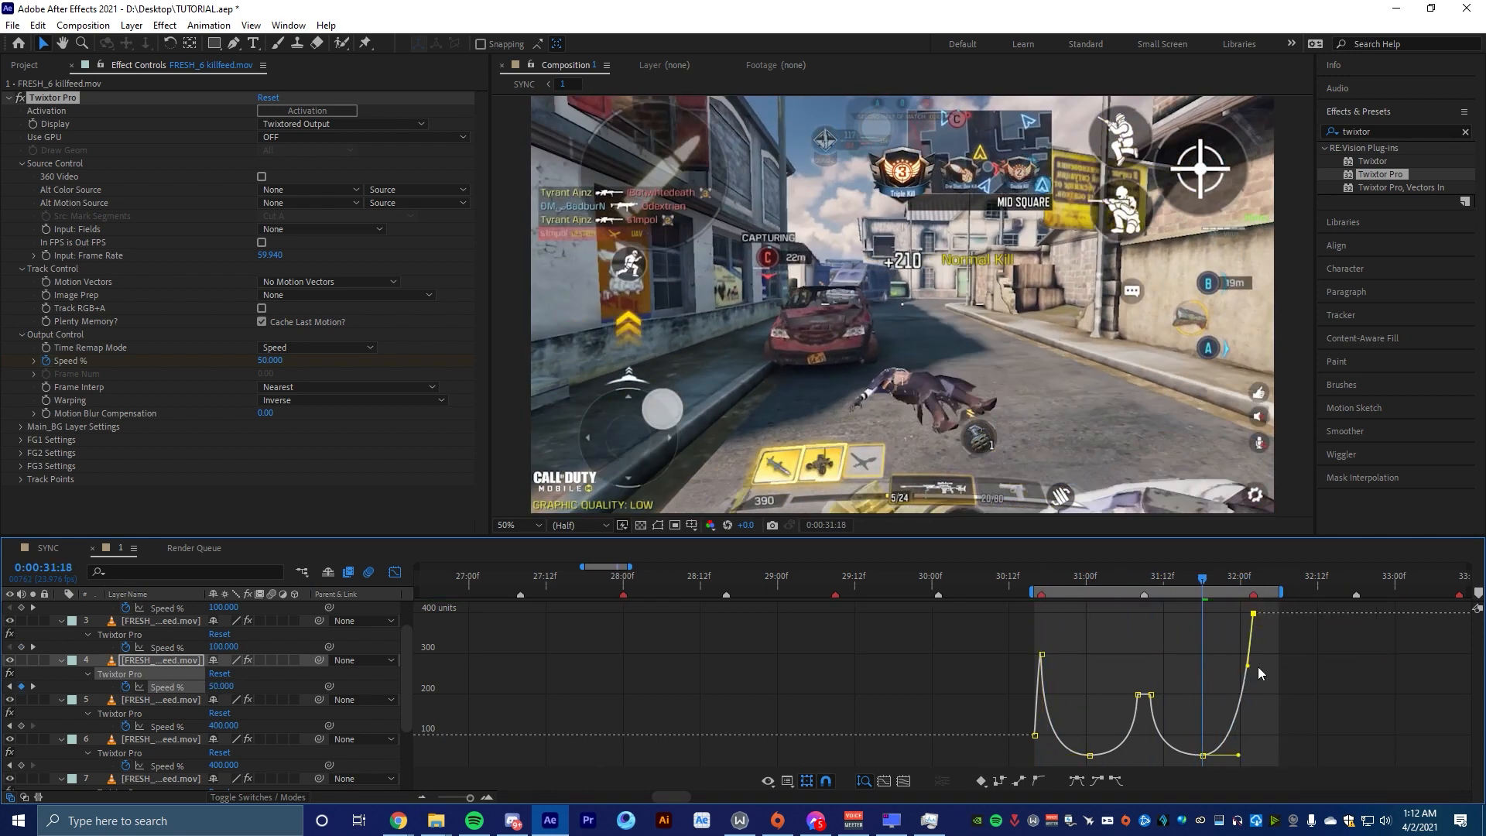
{"action": "left_click_drag", "start_coordinate": [1245, 687], "coordinate": [1251, 693]}
{"action": "key", "text": "space"}
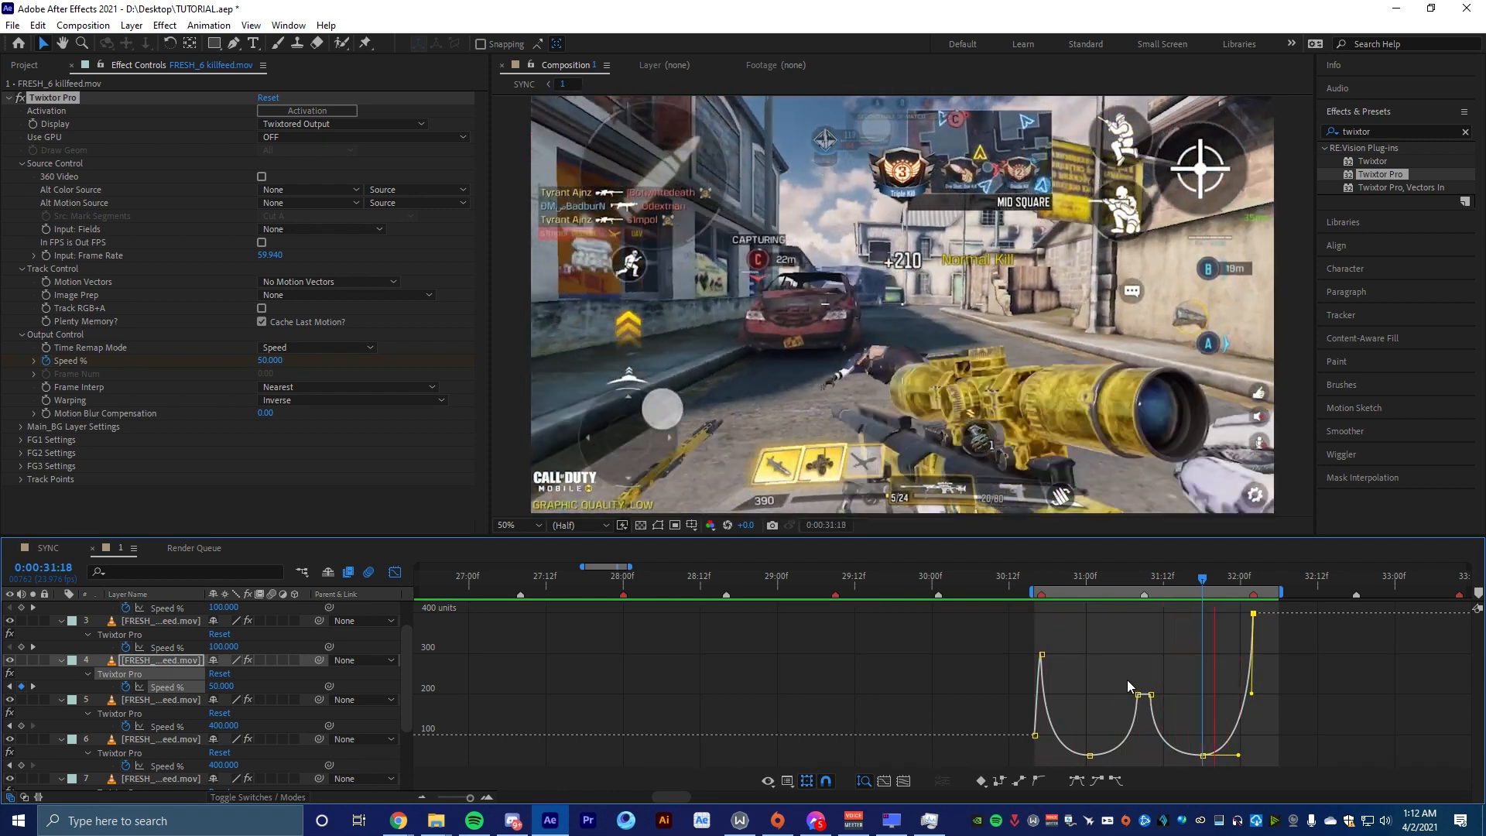
Leave the Graph Editor, extend the work area just past the next beat marker and preview from 0:00:31:10
{"action": "key", "text": "shift+F3"}
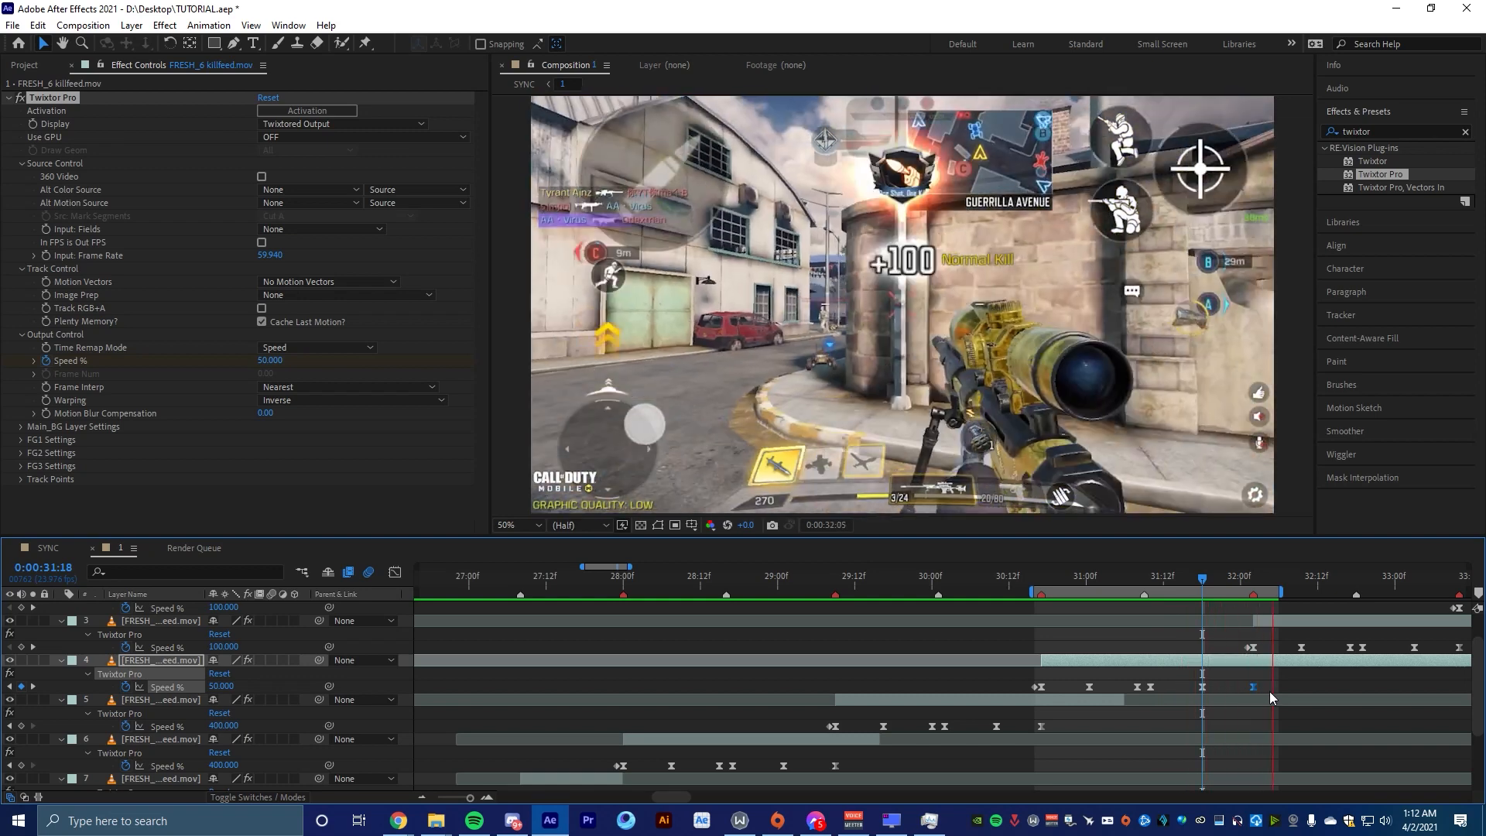
{"action": "left_click", "coordinate": [1368, 580]}
{"action": "key", "text": "n"}
{"action": "left_click", "coordinate": [1151, 580]}
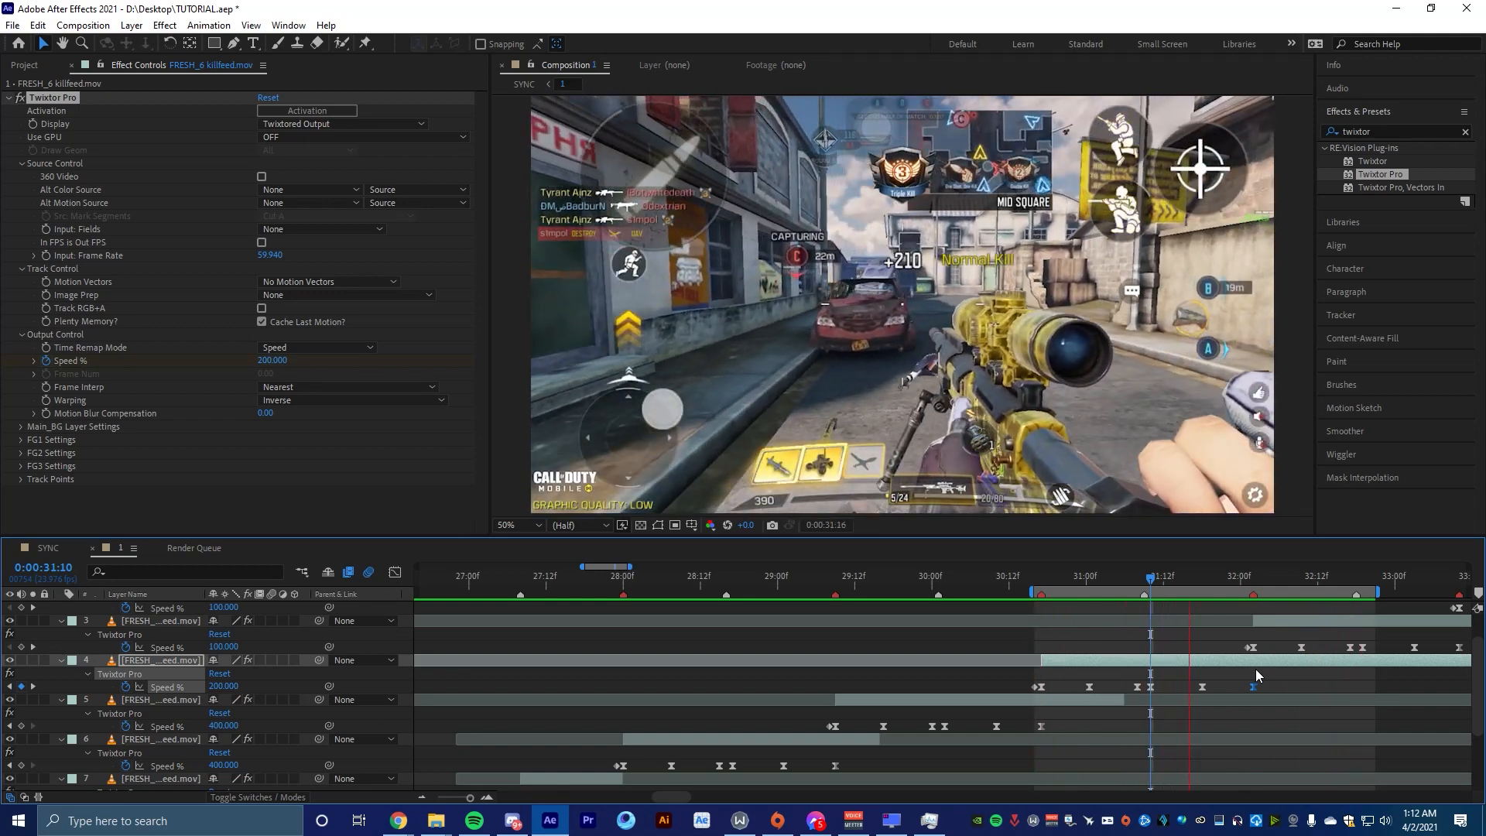
{"action": "key", "text": "space"}
Duplicate layer 3, the clip that starts at the cut at 0:00:32:02
{"action": "key", "text": "Page_Down"}
{"action": "key", "text": "Page_Down"}
{"action": "key", "text": "Page_Down"}
{"action": "scroll", "coordinate": [1307, 681], "scroll_direction": "down", "scroll_amount": 4}
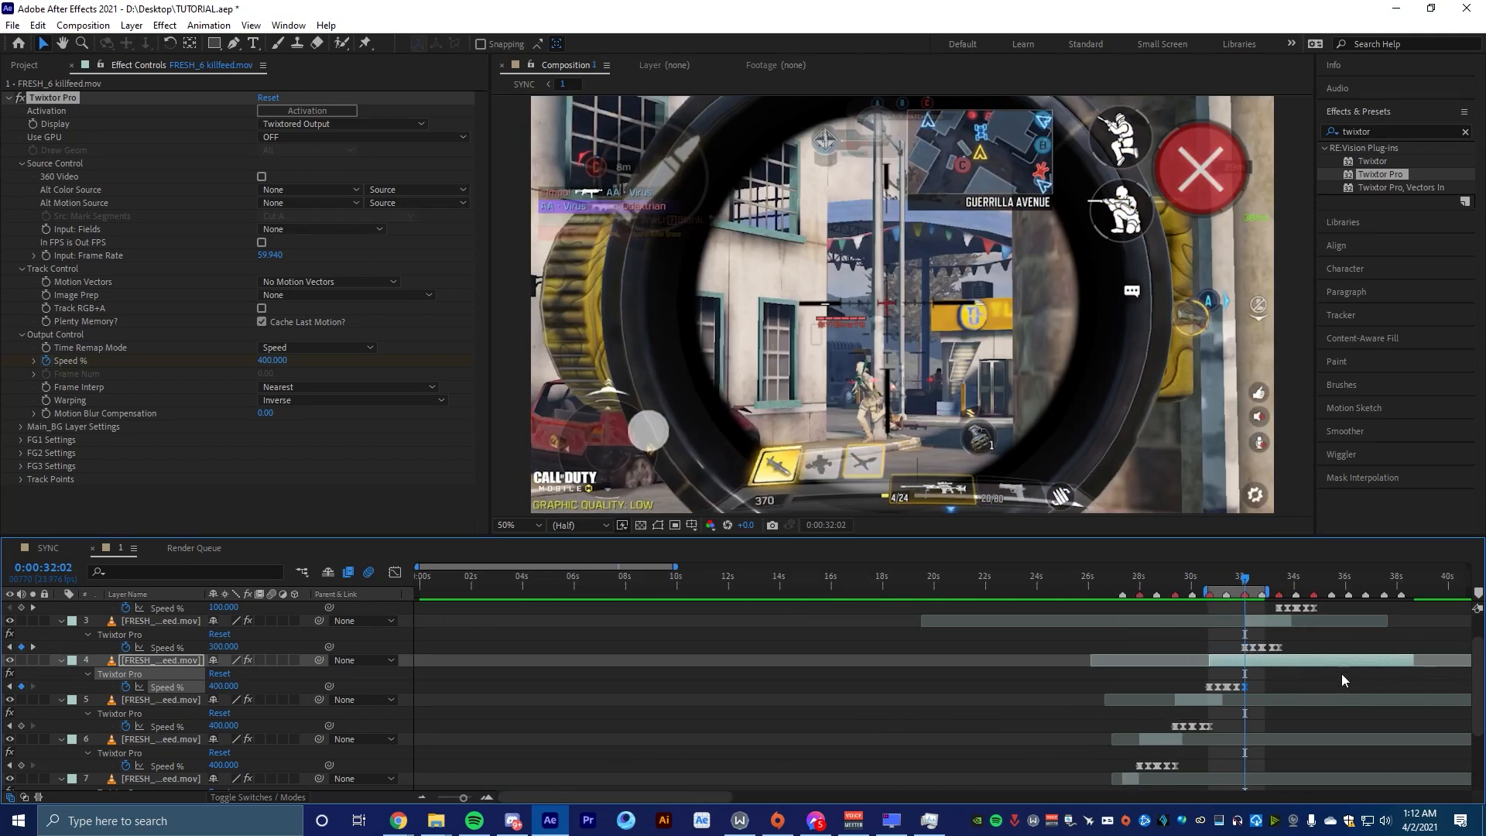
{"action": "scroll", "coordinate": [1312, 679], "scroll_direction": "up", "scroll_amount": 3}
{"action": "scroll", "coordinate": [1301, 680], "scroll_direction": "up", "scroll_amount": 2}
{"action": "left_click", "coordinate": [790, 617]}
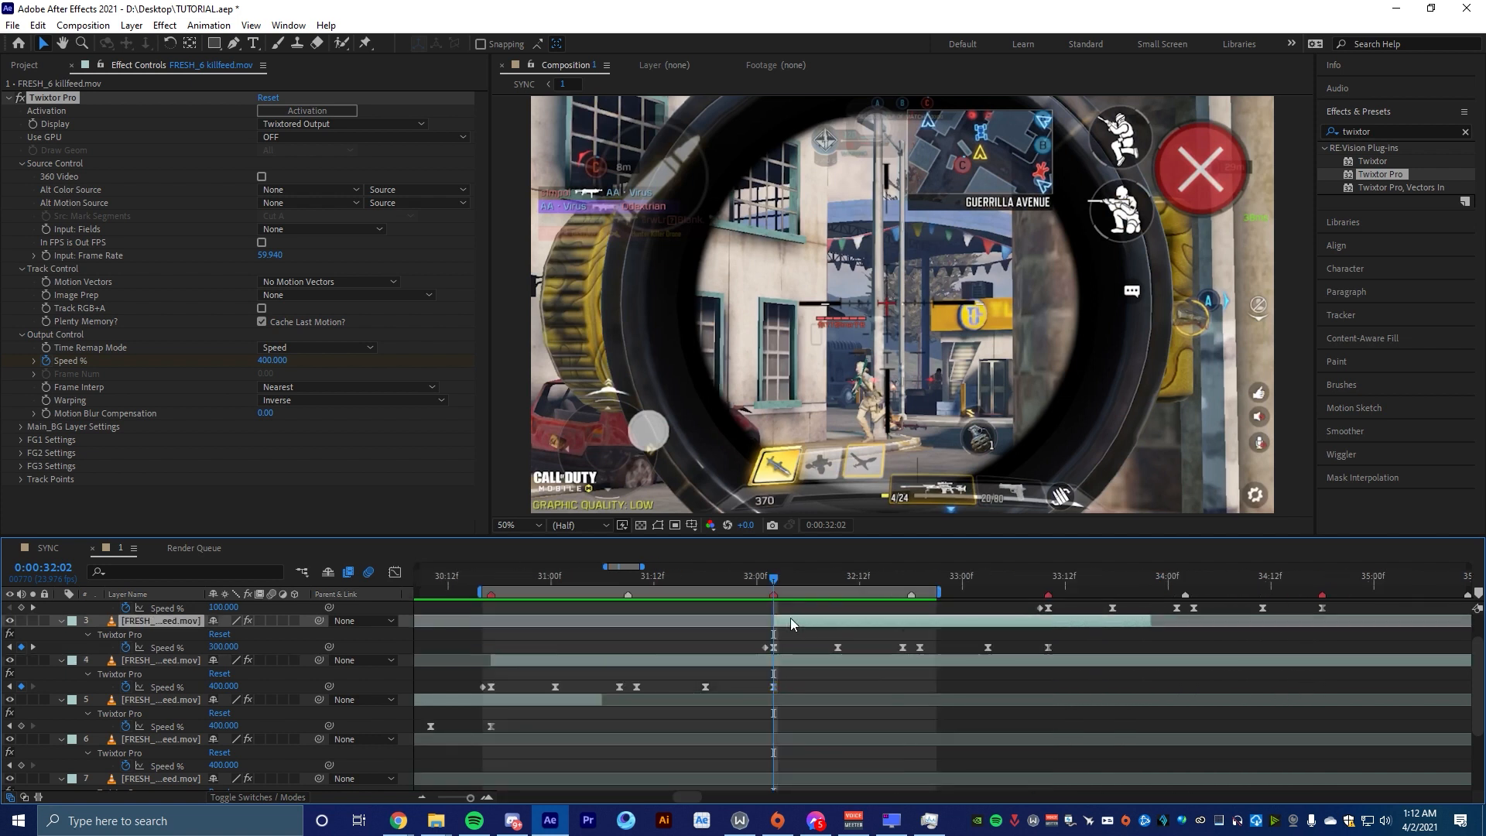
{"action": "mouse_move", "coordinate": [773, 582]}
{"action": "left_mouse_down"}
{"action": "mouse_move", "coordinate": [824, 589]}
{"action": "mouse_move", "coordinate": [774, 601]}
{"action": "left_mouse_up"}
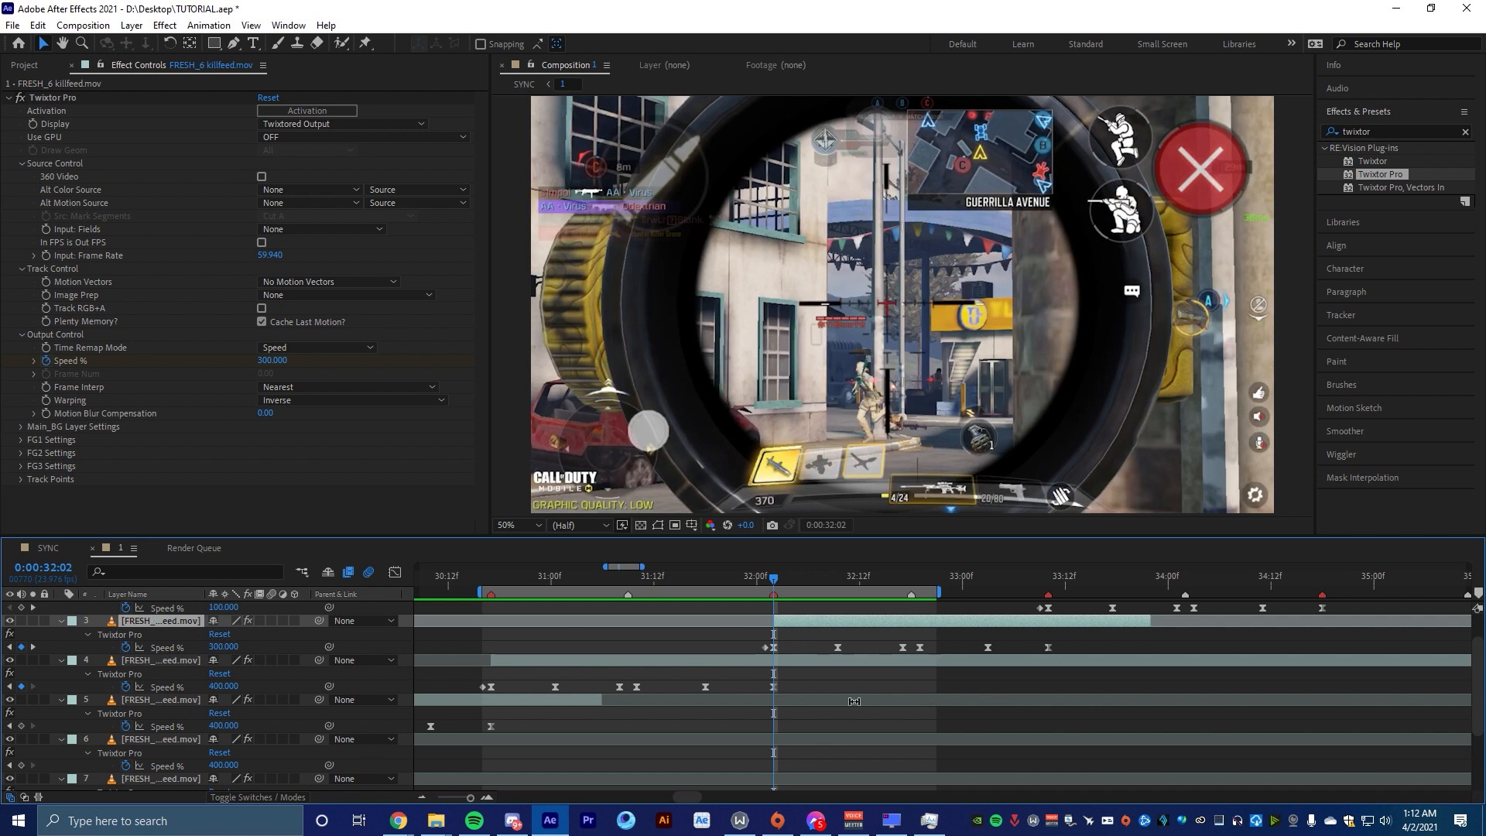
{"action": "key", "text": "u"}
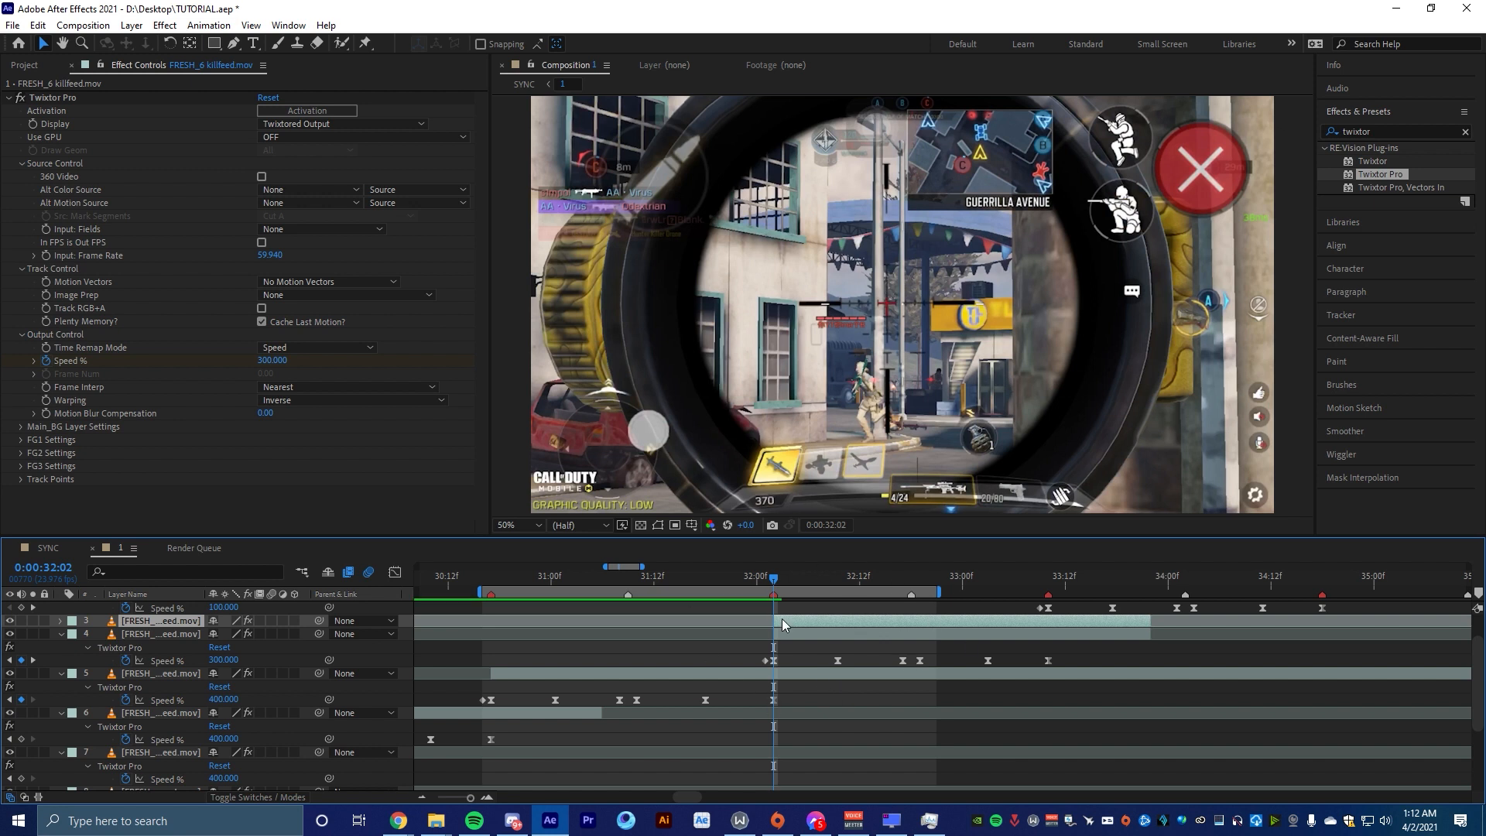
Extend the start of the lower copy, layer 4, back to 0:00:31:09 and move its Speed % keyframes so the 300% one lands there
{"action": "left_click", "coordinate": [794, 636]}
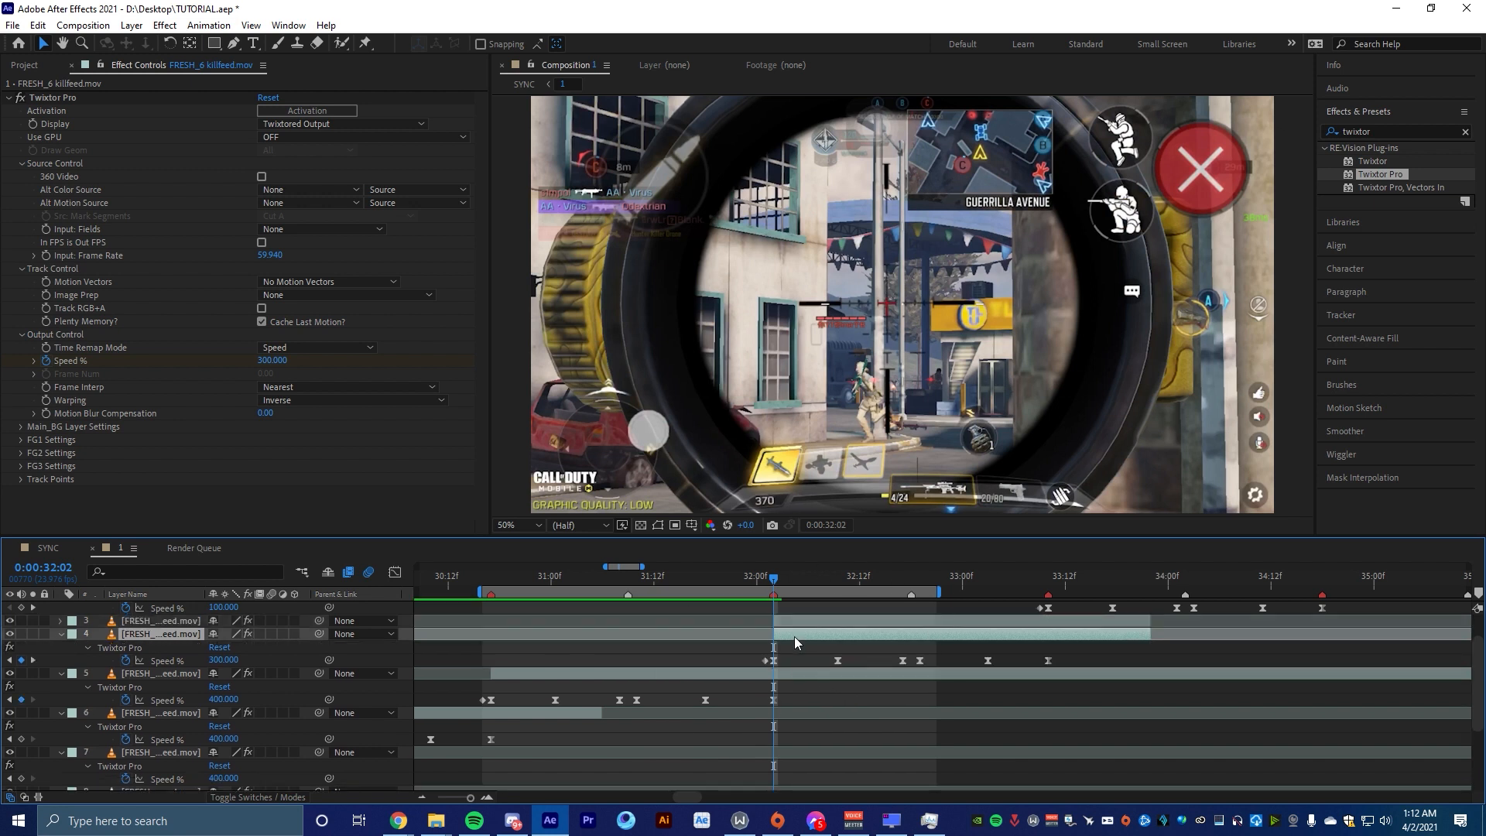
{"action": "left_click", "coordinate": [630, 580]}
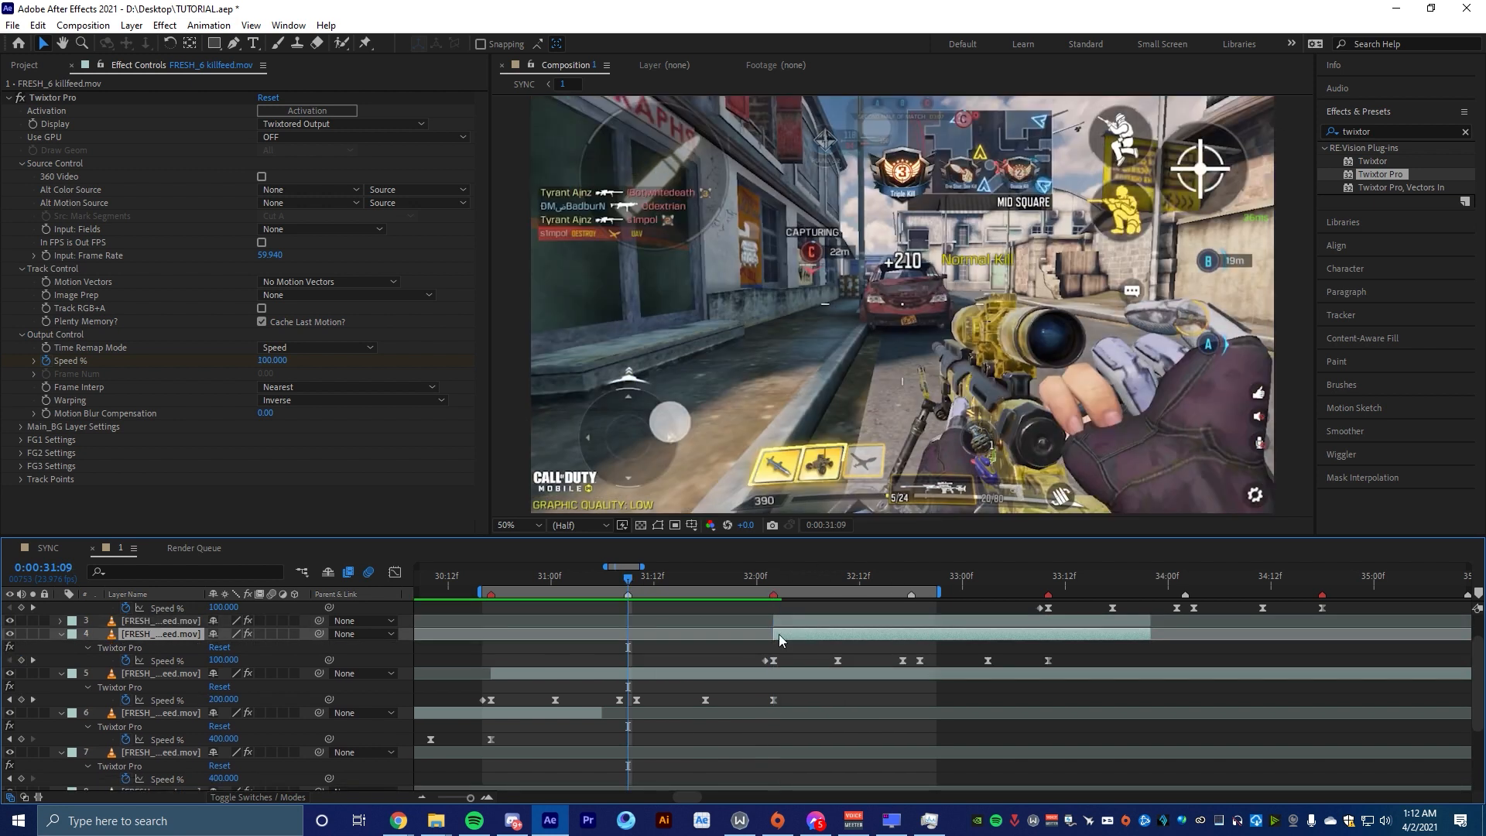
{"action": "left_click_drag", "start_coordinate": [780, 635], "coordinate": [636, 636]}
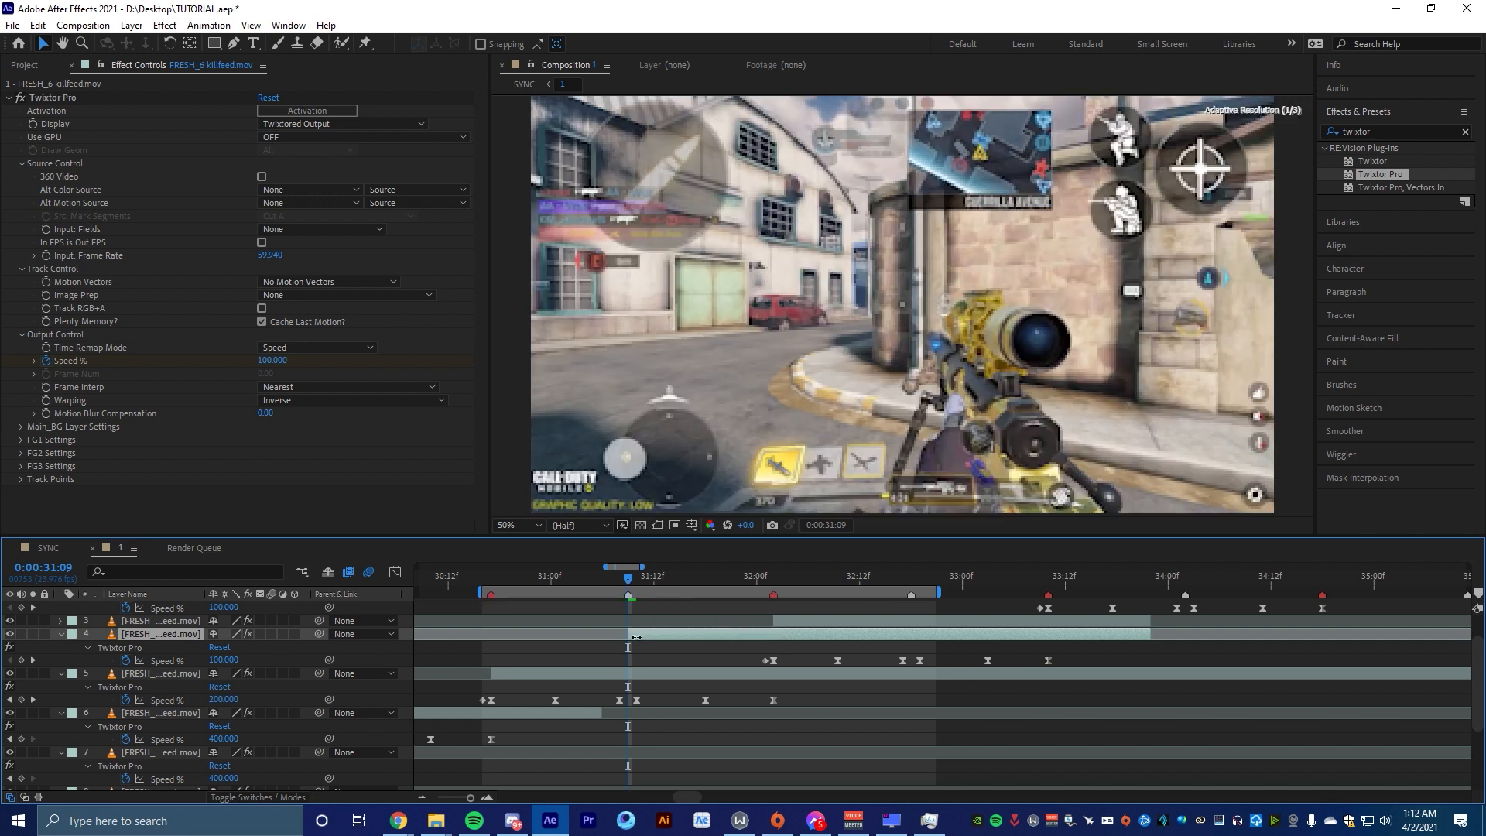
{"action": "left_click_drag", "start_coordinate": [1098, 656], "coordinate": [631, 665]}
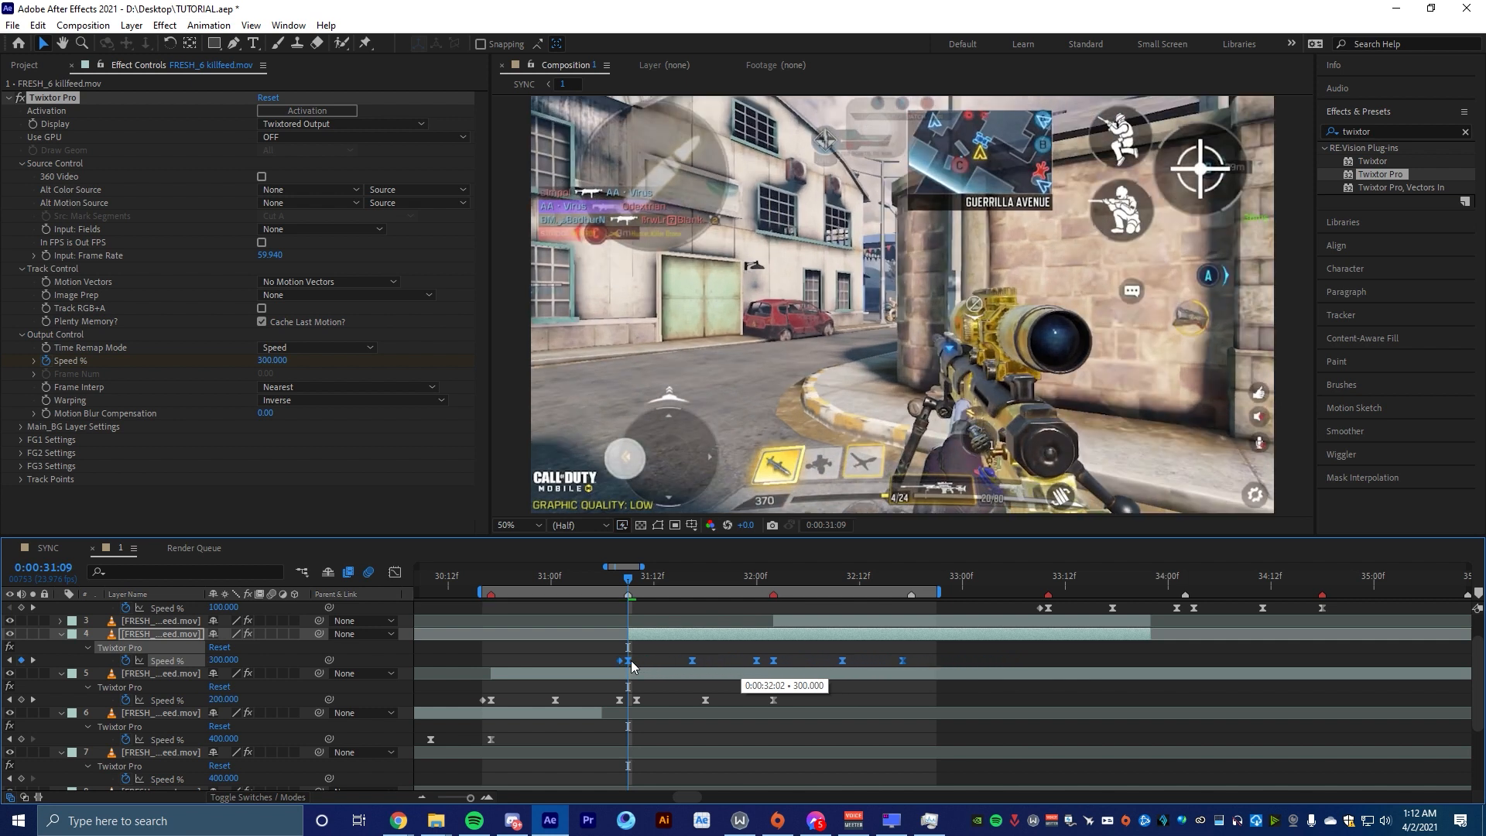
Shift layer 4's Speed % keyframes one frame so the 300% one sits at 0:00:31:10, and trim the layer's start to match
{"action": "left_click", "coordinate": [833, 656]}
{"action": "left_click_drag", "start_coordinate": [957, 653], "coordinate": [634, 662]}
{"action": "left_click", "coordinate": [659, 657]}
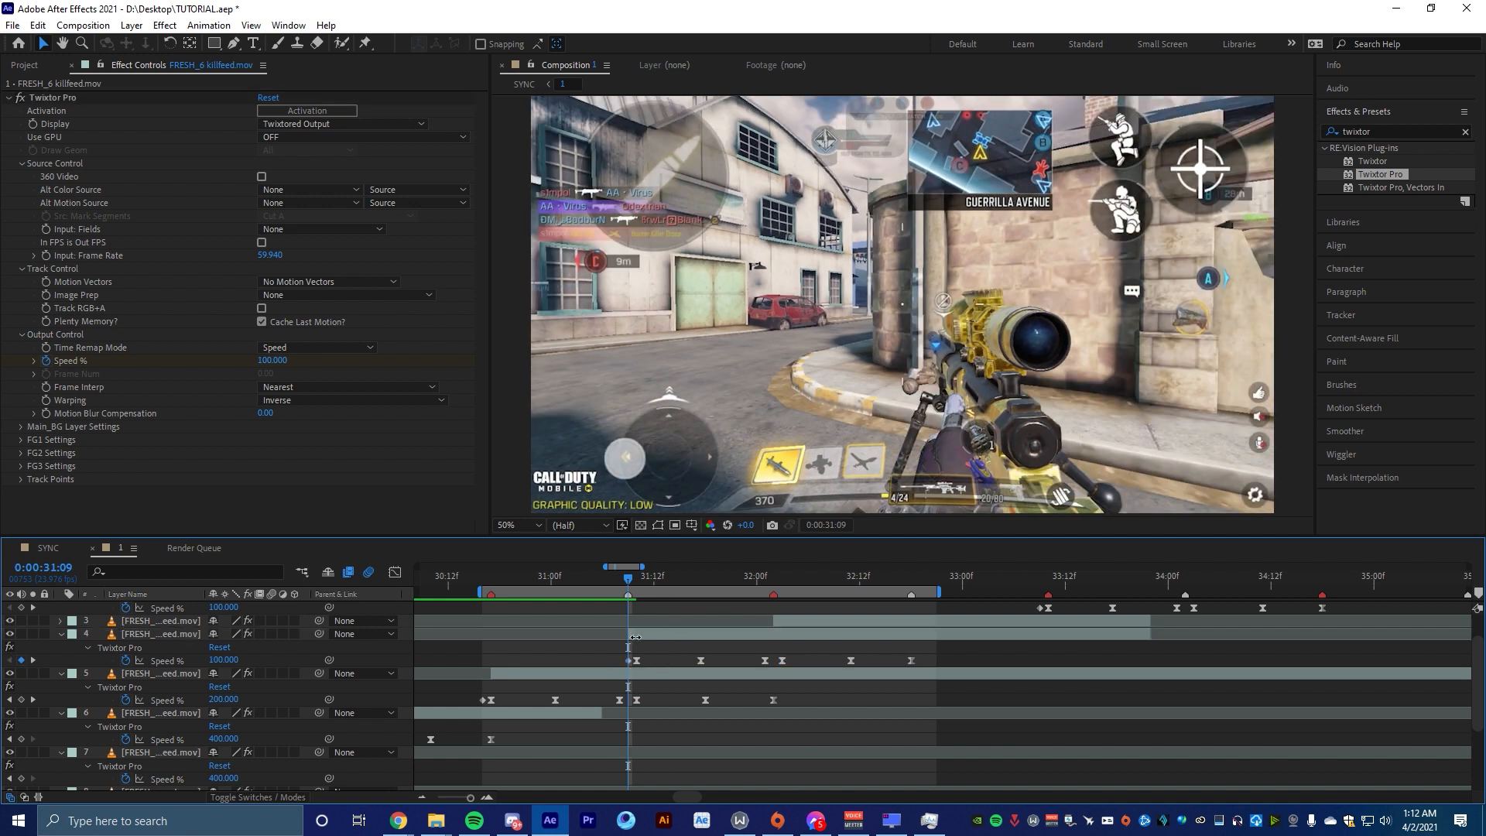
{"action": "left_click", "coordinate": [636, 635]}
{"action": "left_click", "coordinate": [626, 661]}
{"action": "left_click", "coordinate": [652, 646]}
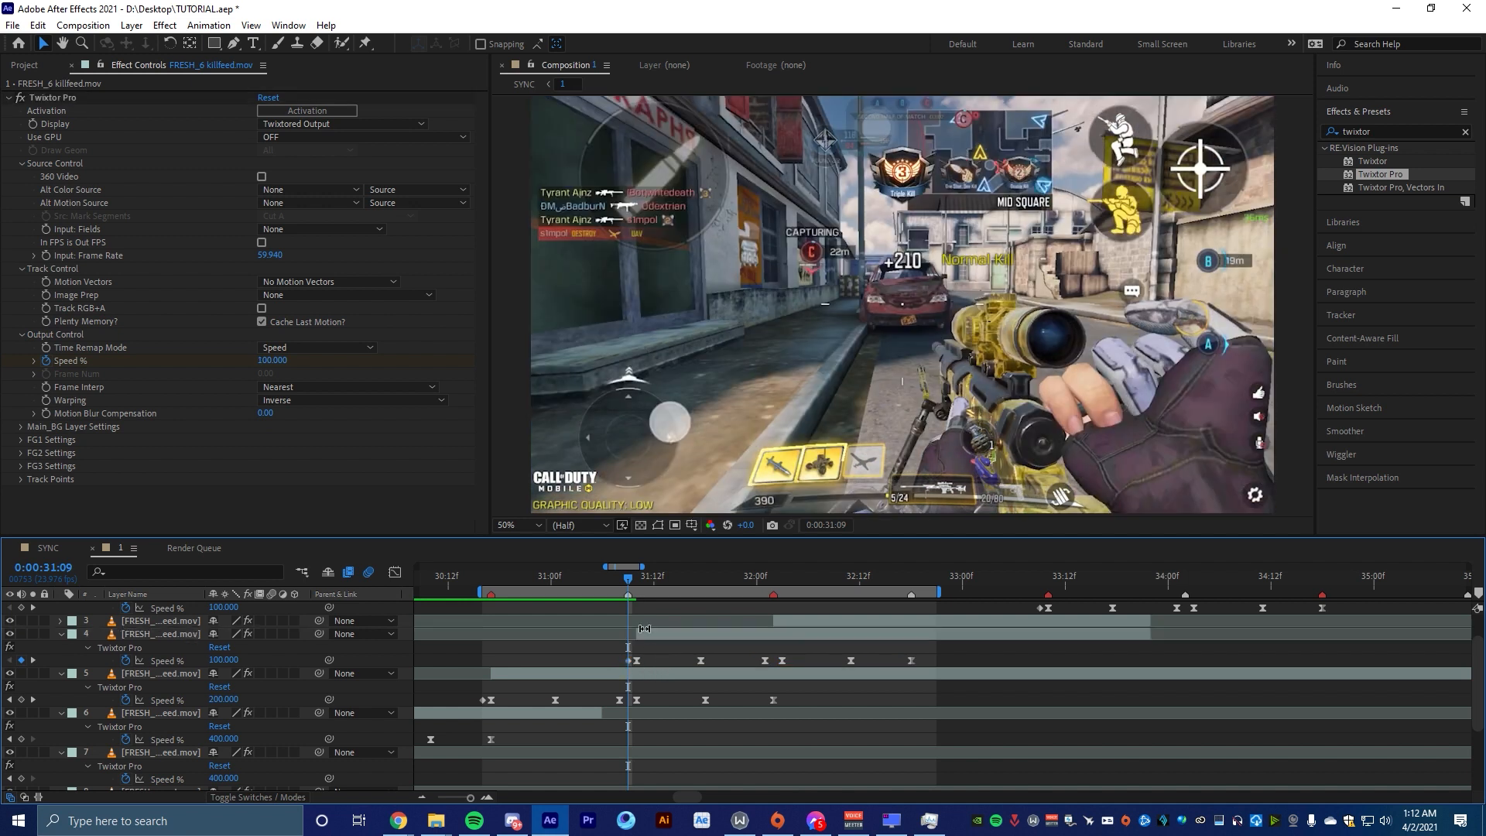
Reduce layer 4's ramp to one slow keyframe aligned with layer 5's and a 400% keyframe at 0:00:32:02, deleting the surplus keyframes
{"action": "left_click_drag", "start_coordinate": [629, 580], "coordinate": [769, 670]}
{"action": "left_click_drag", "start_coordinate": [943, 657], "coordinate": [705, 660]}
{"action": "key", "text": "Delete"}
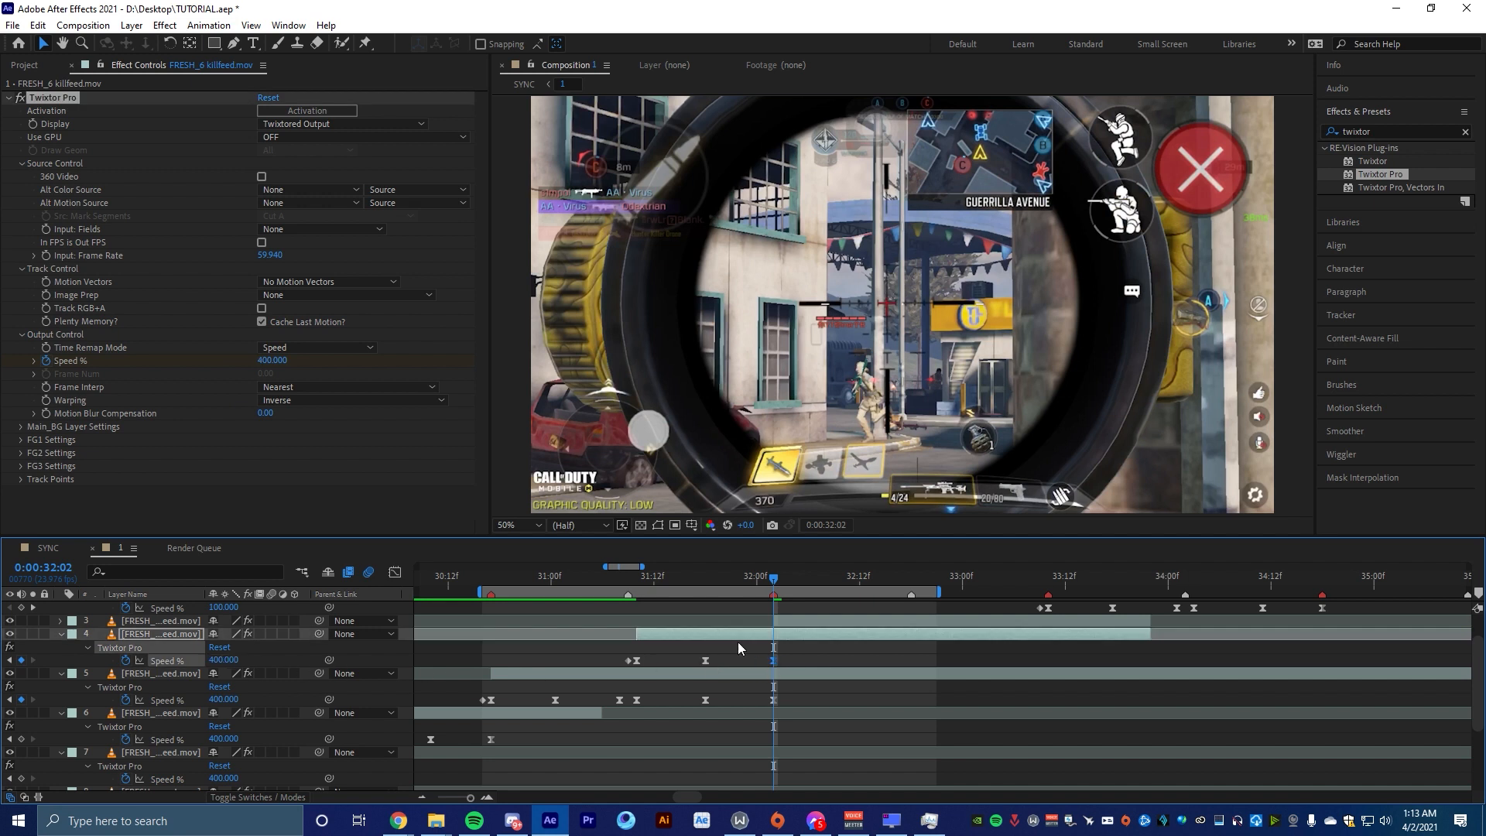
Set layer 4's Speed % keyframe at 0:00:31:10 to 200% and check the layer's frames around the cut at 0:00:32:02
{"action": "left_click", "coordinate": [636, 588]}
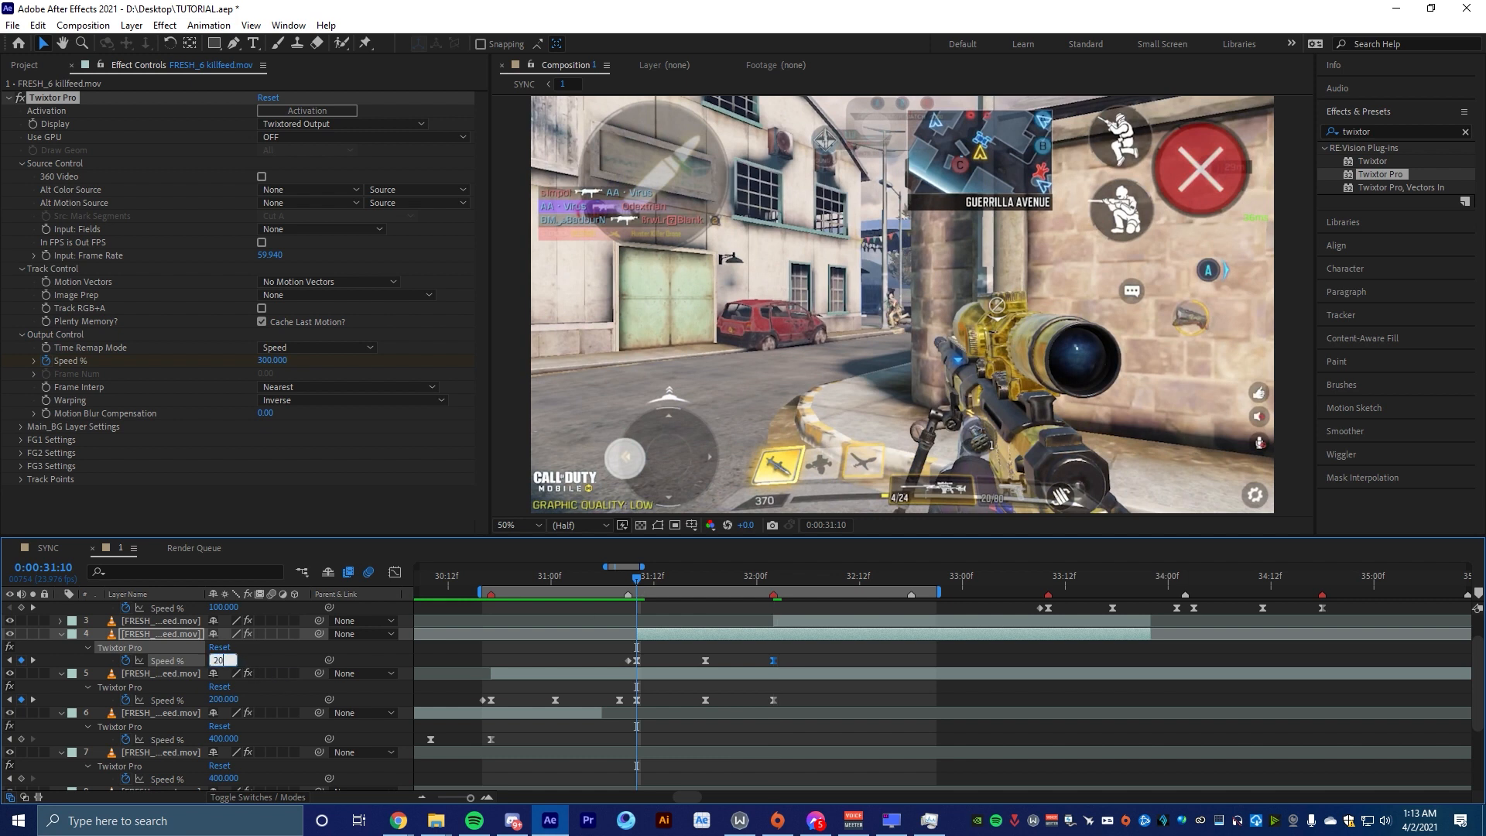
{"action": "left_click_drag", "start_coordinate": [637, 575], "coordinate": [770, 643]}
{"action": "left_click", "coordinate": [806, 650]}
{"action": "left_click", "coordinate": [772, 661]}
{"action": "left_click", "coordinate": [877, 651]}
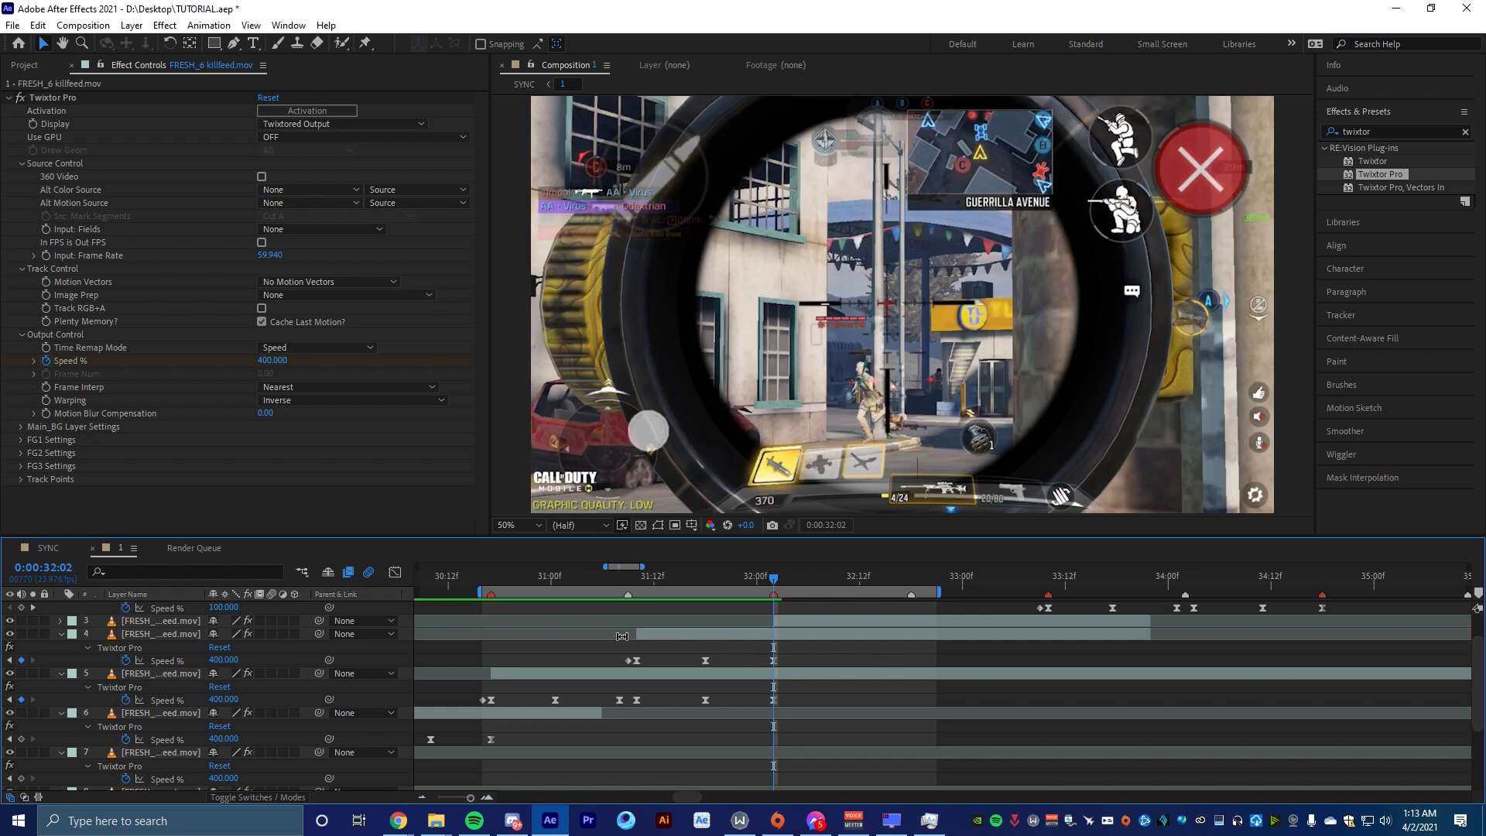
{"action": "left_click", "coordinate": [642, 635]}
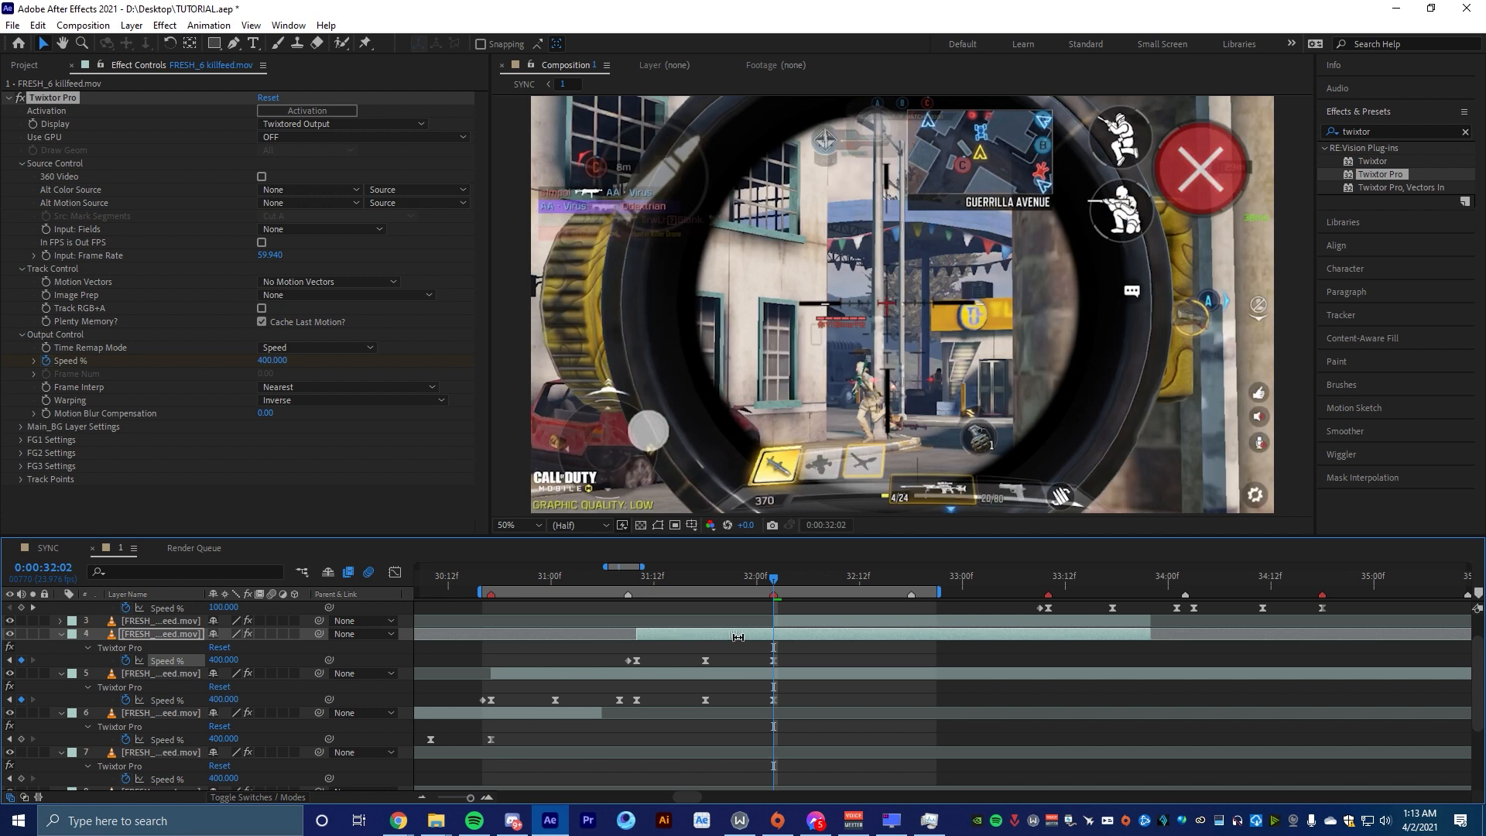
{"action": "key", "text": "Page_Up"}
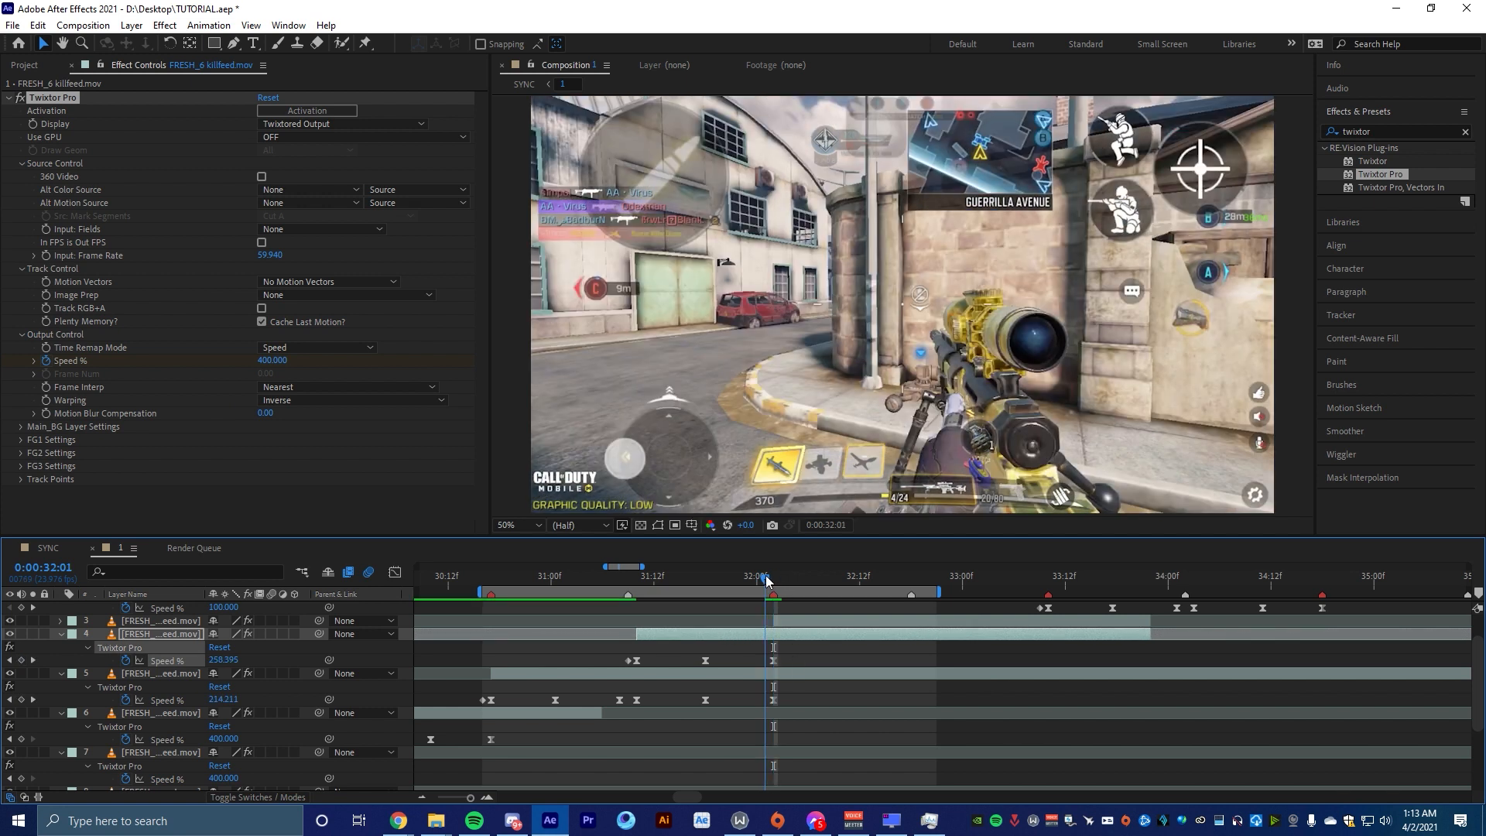
{"action": "left_click_drag", "start_coordinate": [612, 633], "coordinate": [528, 636]}
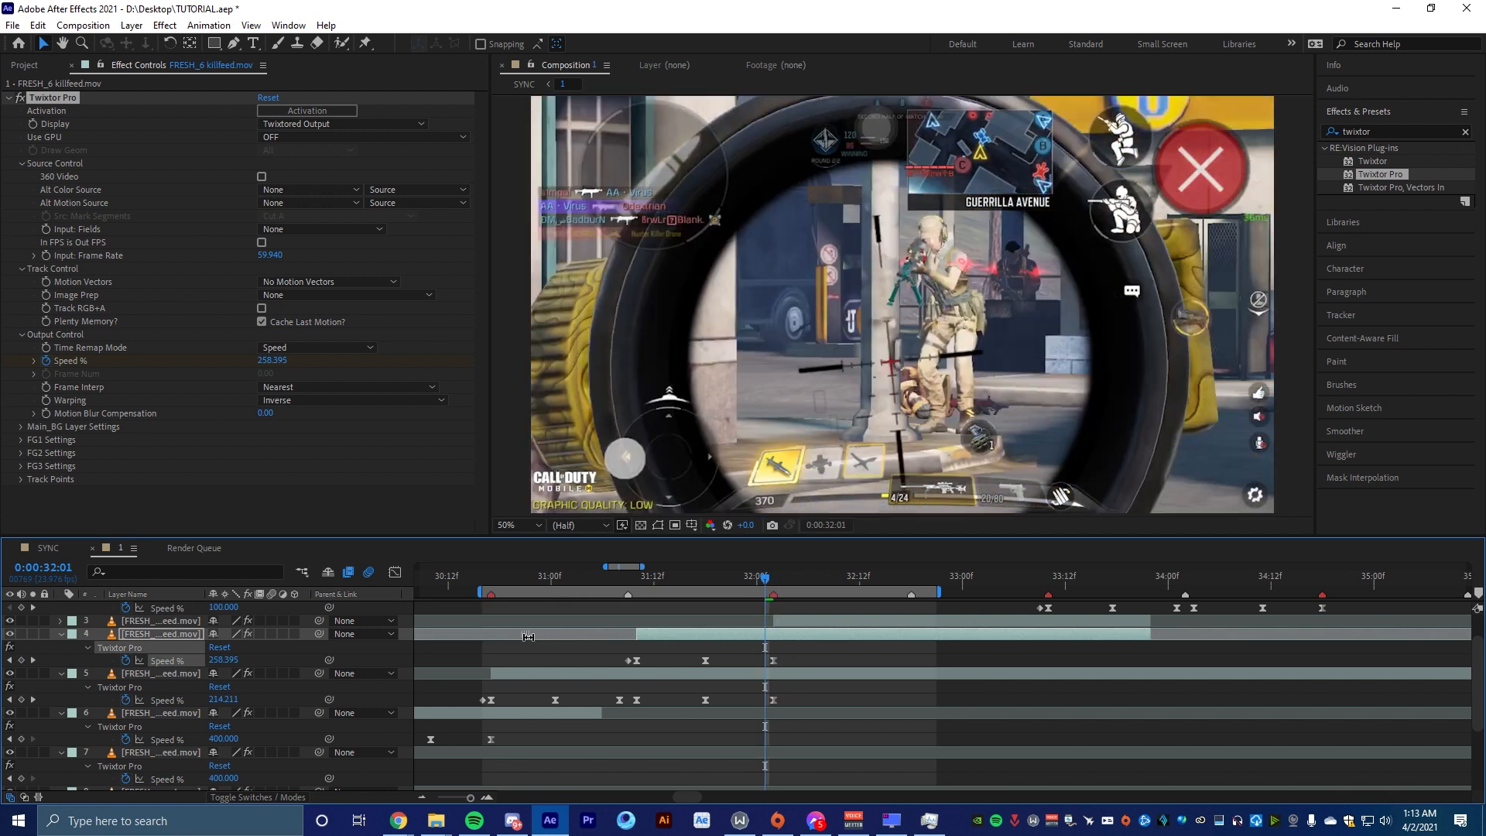
Steepen layer 4's Speed % curve from the slow keyframe up to the 400% one at 0:00:32:02 by adjusting its easing handles, and preview it
{"action": "left_click", "coordinate": [394, 572]}
{"action": "left_click_drag", "start_coordinate": [777, 708], "coordinate": [777, 685]}
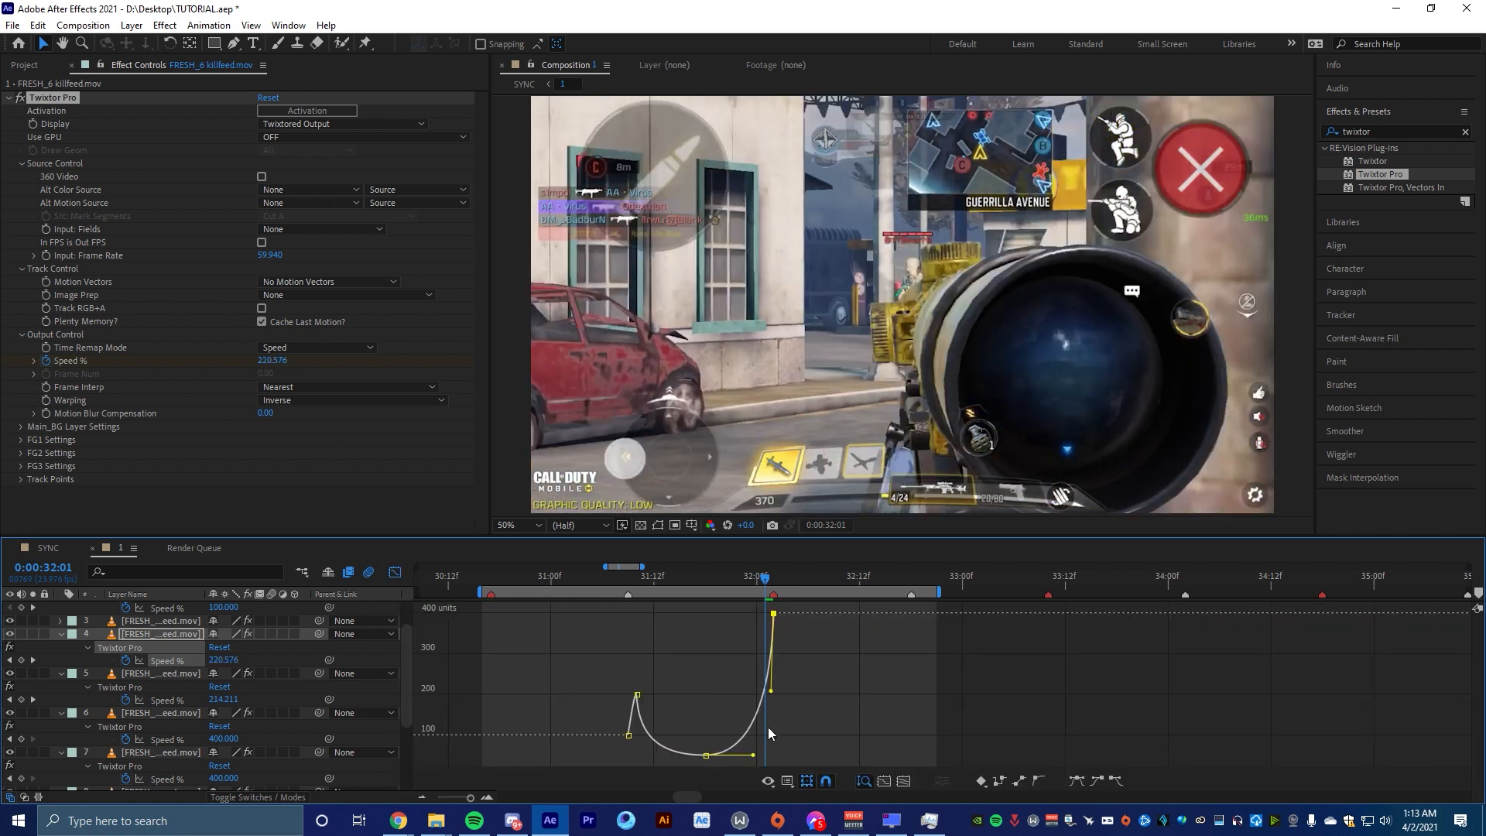
{"action": "left_click_drag", "start_coordinate": [752, 755], "coordinate": [760, 755]}
{"action": "left_click_drag", "start_coordinate": [659, 759], "coordinate": [654, 756]}
{"action": "left_click_drag", "start_coordinate": [761, 754], "coordinate": [754, 754]}
{"action": "left_click", "coordinate": [395, 572]}
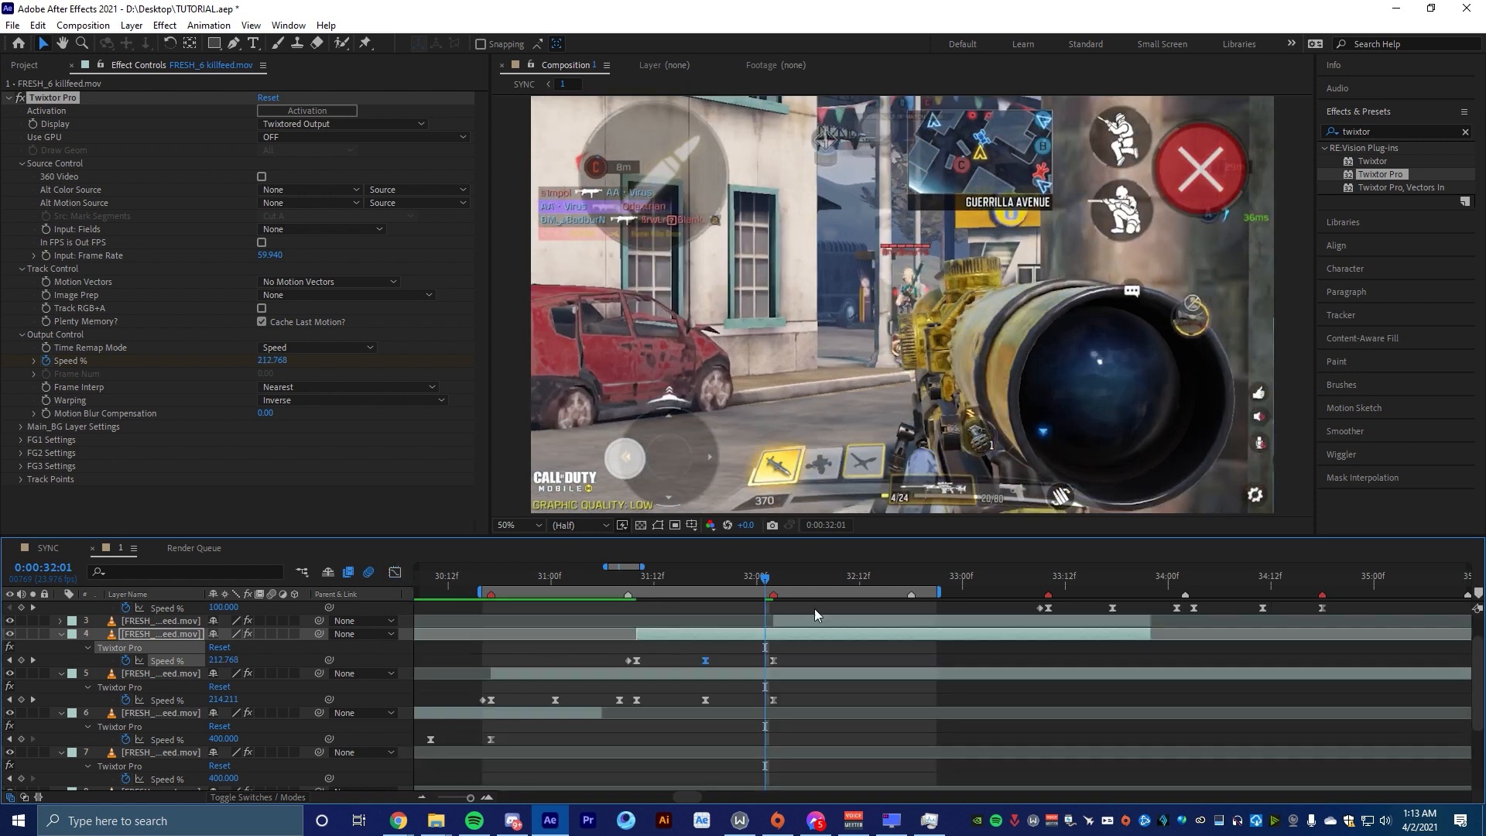
{"action": "left_click", "coordinate": [1170, 636]}
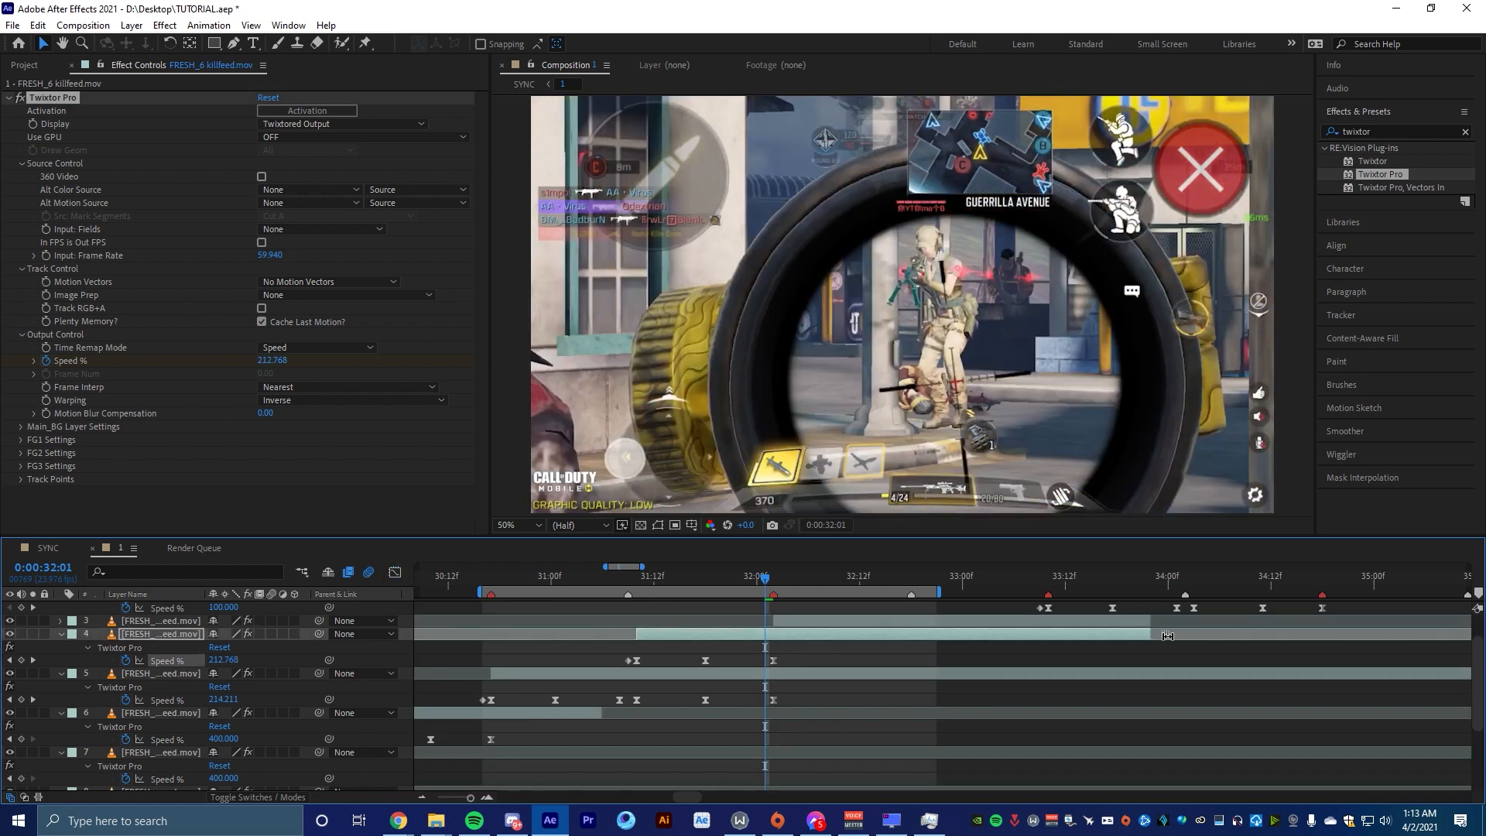
{"action": "key", "text": "space"}
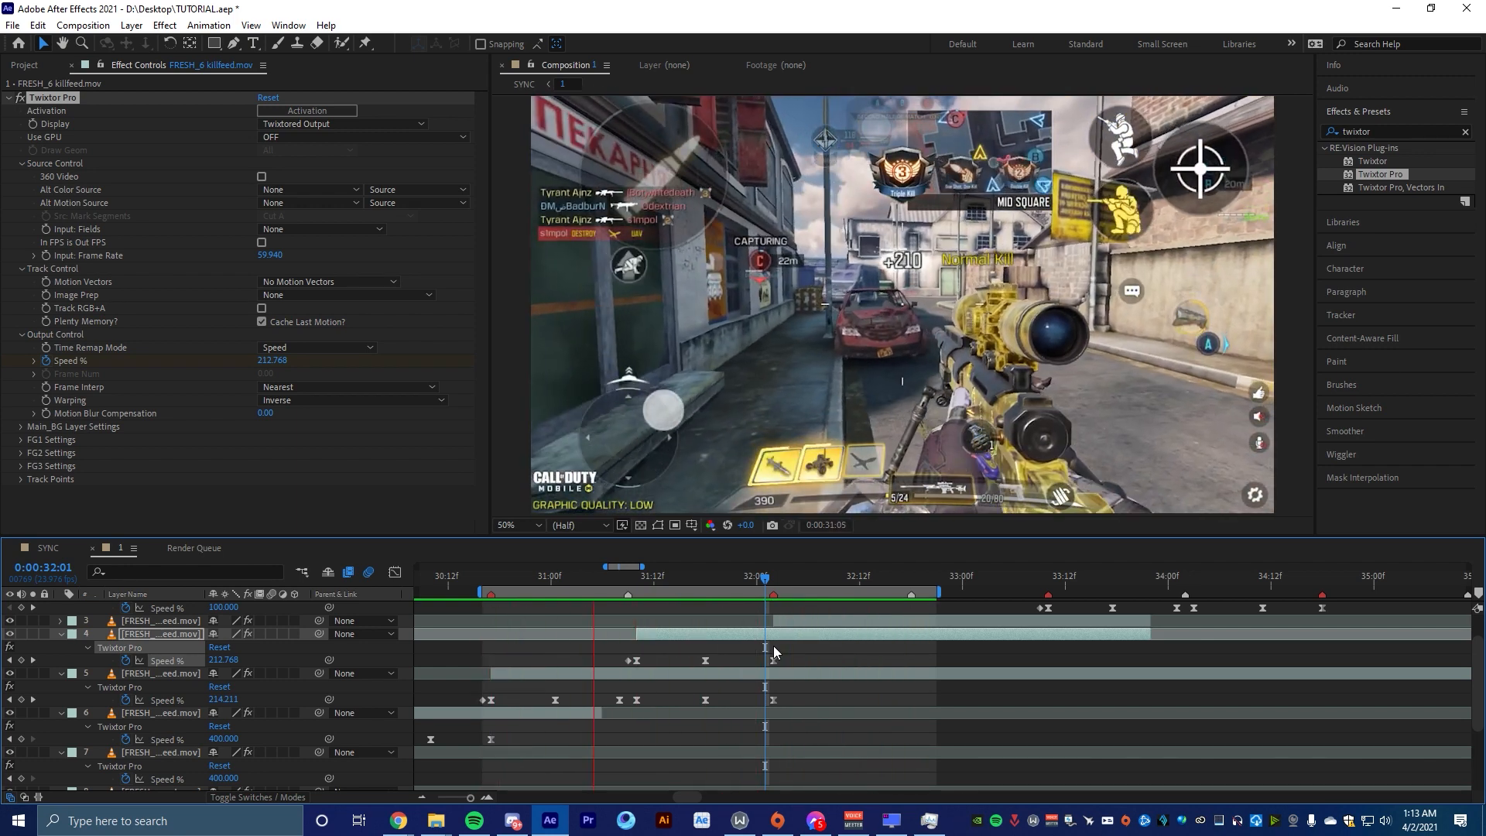
Steepen layer 3's Speed % curve into its 400% keyframe at 0:00:33:10 and extend the work area's end to 0:00:33:12
{"action": "left_click", "coordinate": [775, 572]}
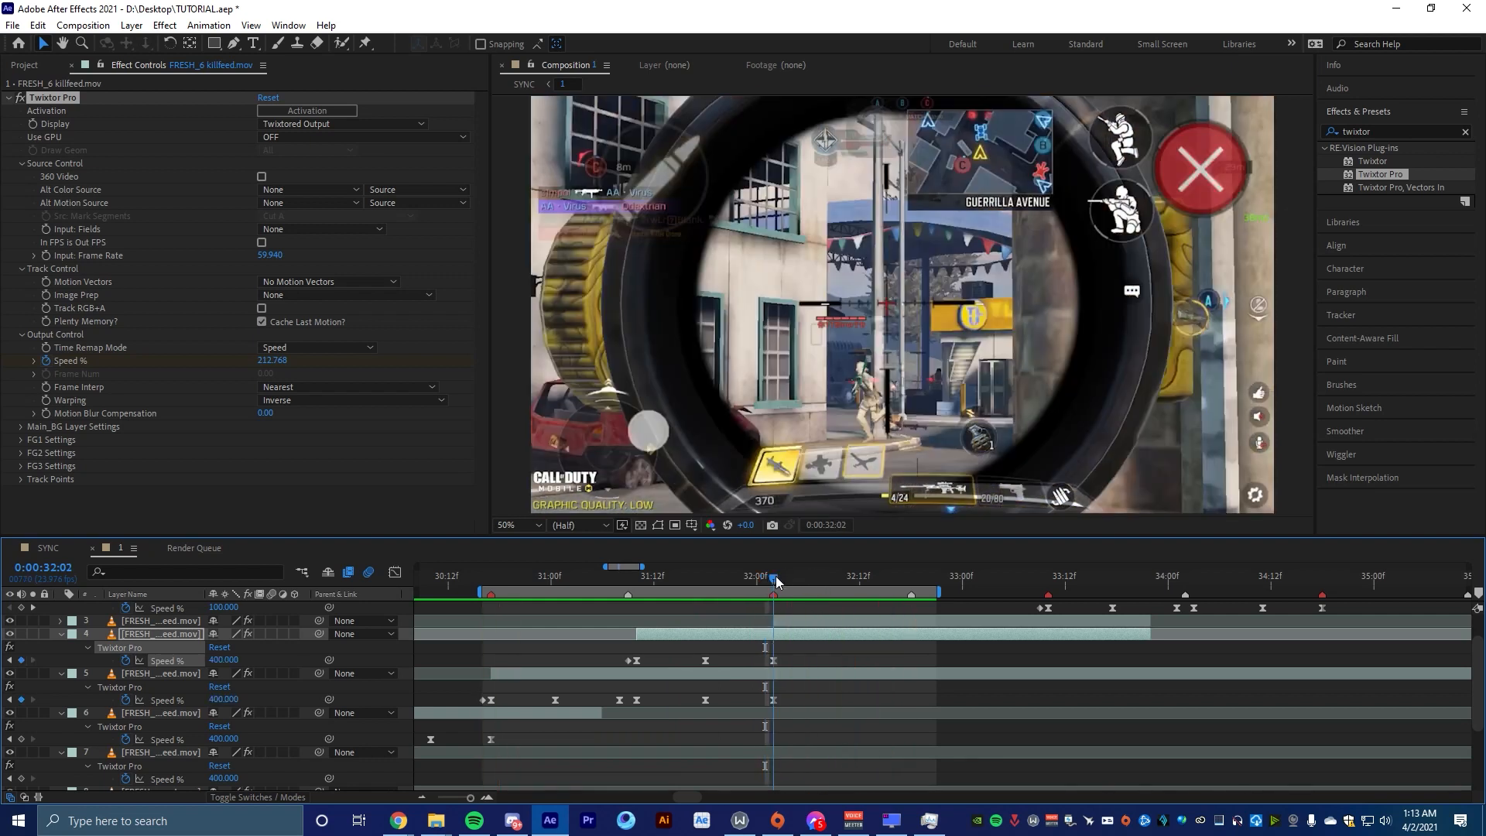
{"action": "left_click", "coordinate": [782, 621]}
{"action": "key", "text": "u"}
{"action": "left_click", "coordinate": [773, 647]}
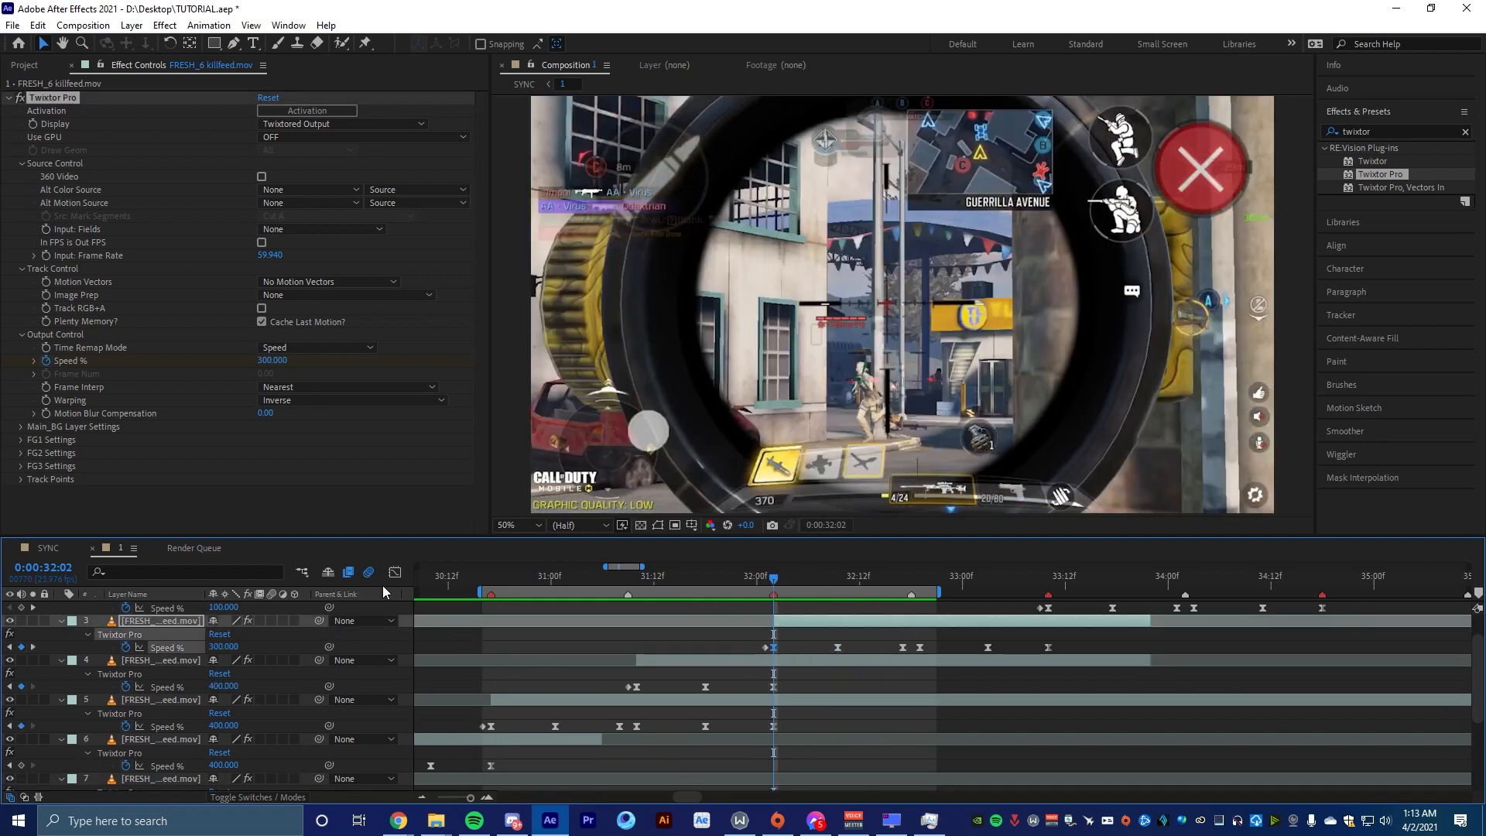
{"action": "left_click", "coordinate": [395, 571]}
{"action": "left_click", "coordinate": [903, 694]}
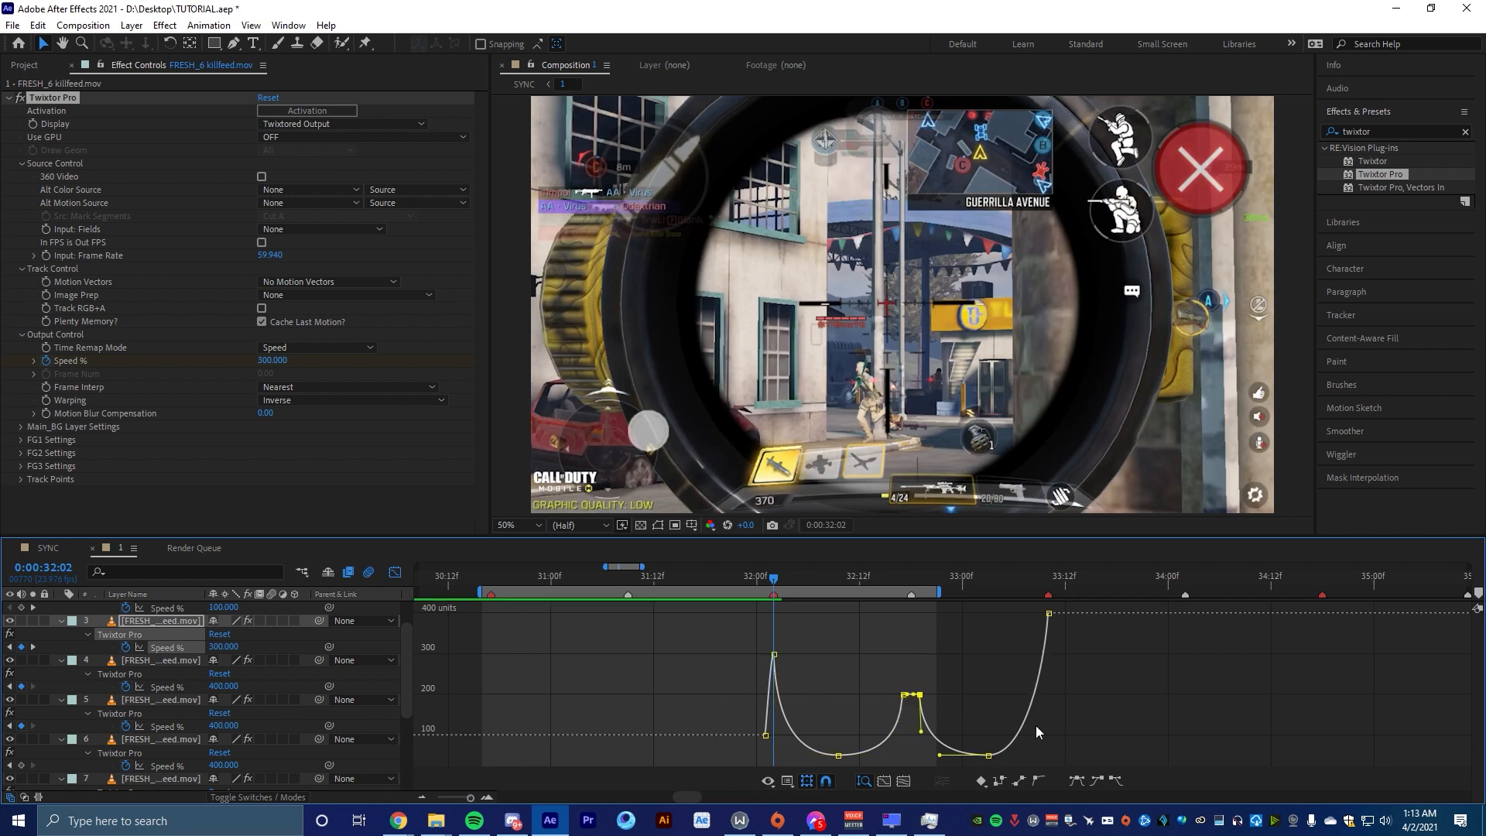
{"action": "left_click", "coordinate": [1047, 613]}
{"action": "left_click_drag", "start_coordinate": [1046, 668], "coordinate": [1046, 693]}
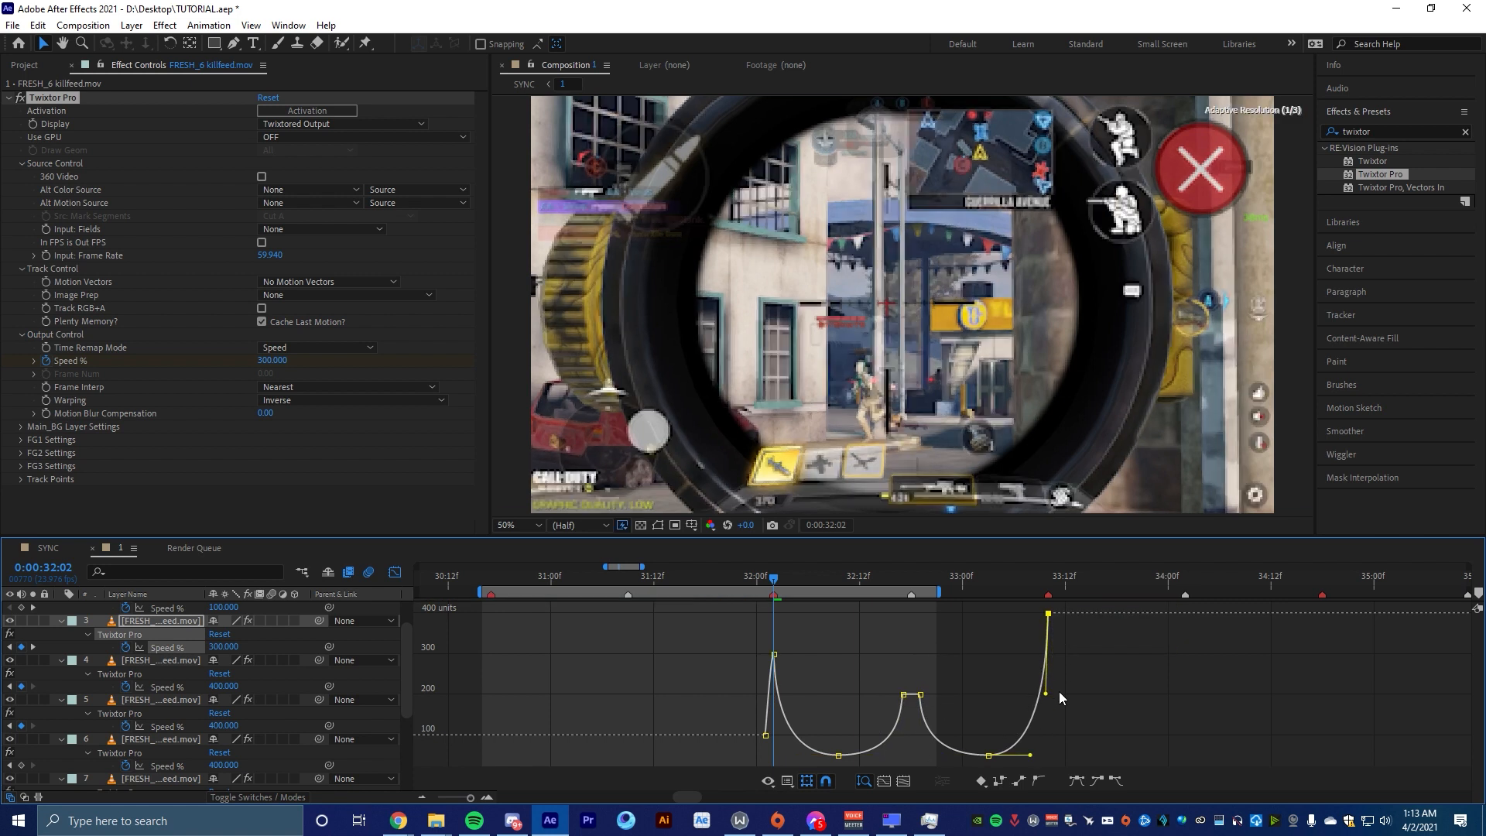
{"action": "left_click", "coordinate": [1067, 576]}
{"action": "key", "text": "n"}
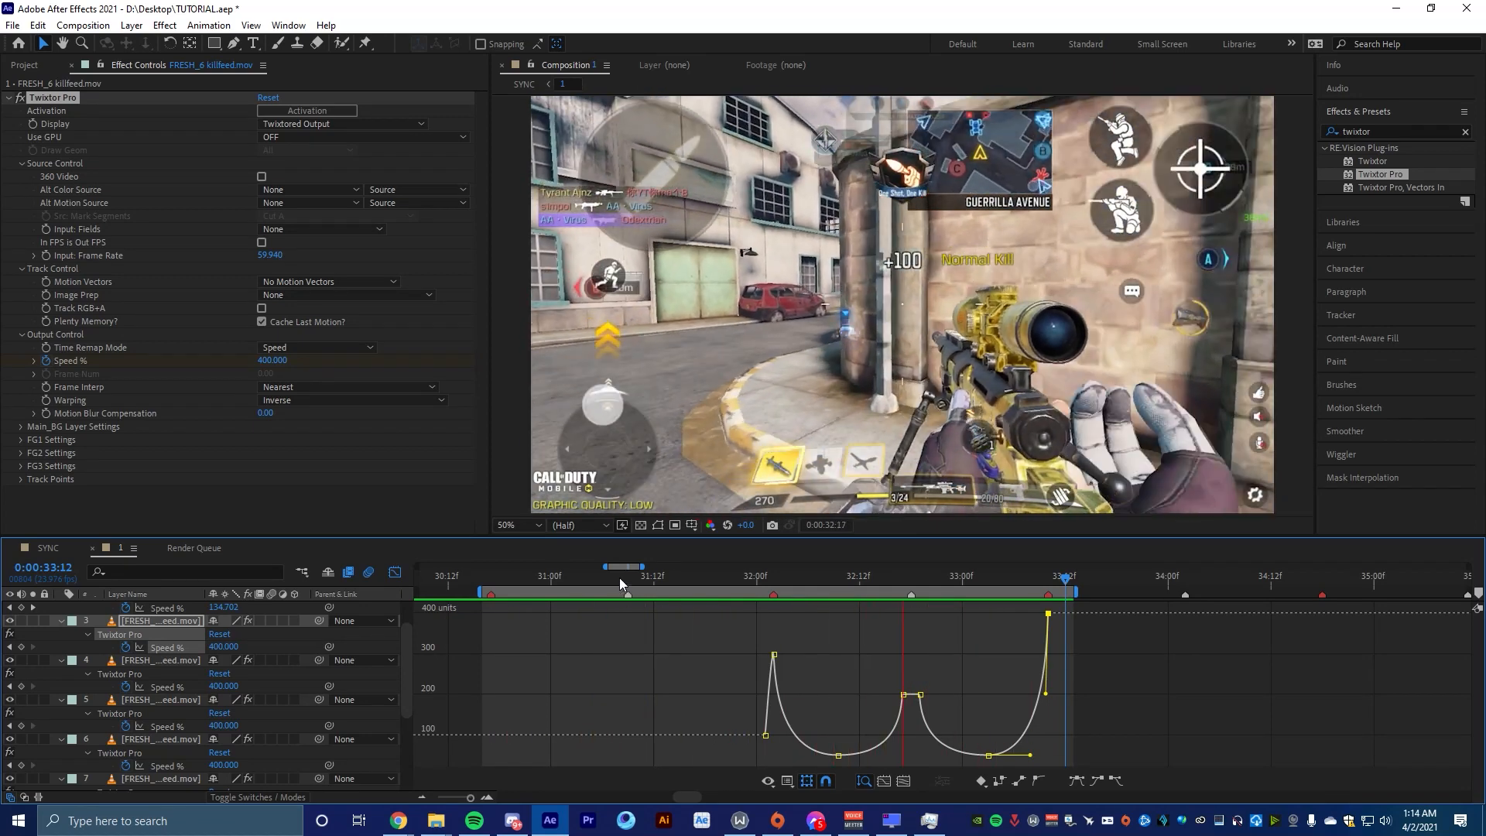
Extend the start of layer 4 back one frame to 0:00:31:09
{"action": "left_click", "coordinate": [627, 577]}
{"action": "left_click", "coordinate": [394, 571]}
{"action": "left_click_drag", "start_coordinate": [624, 582], "coordinate": [628, 663]}
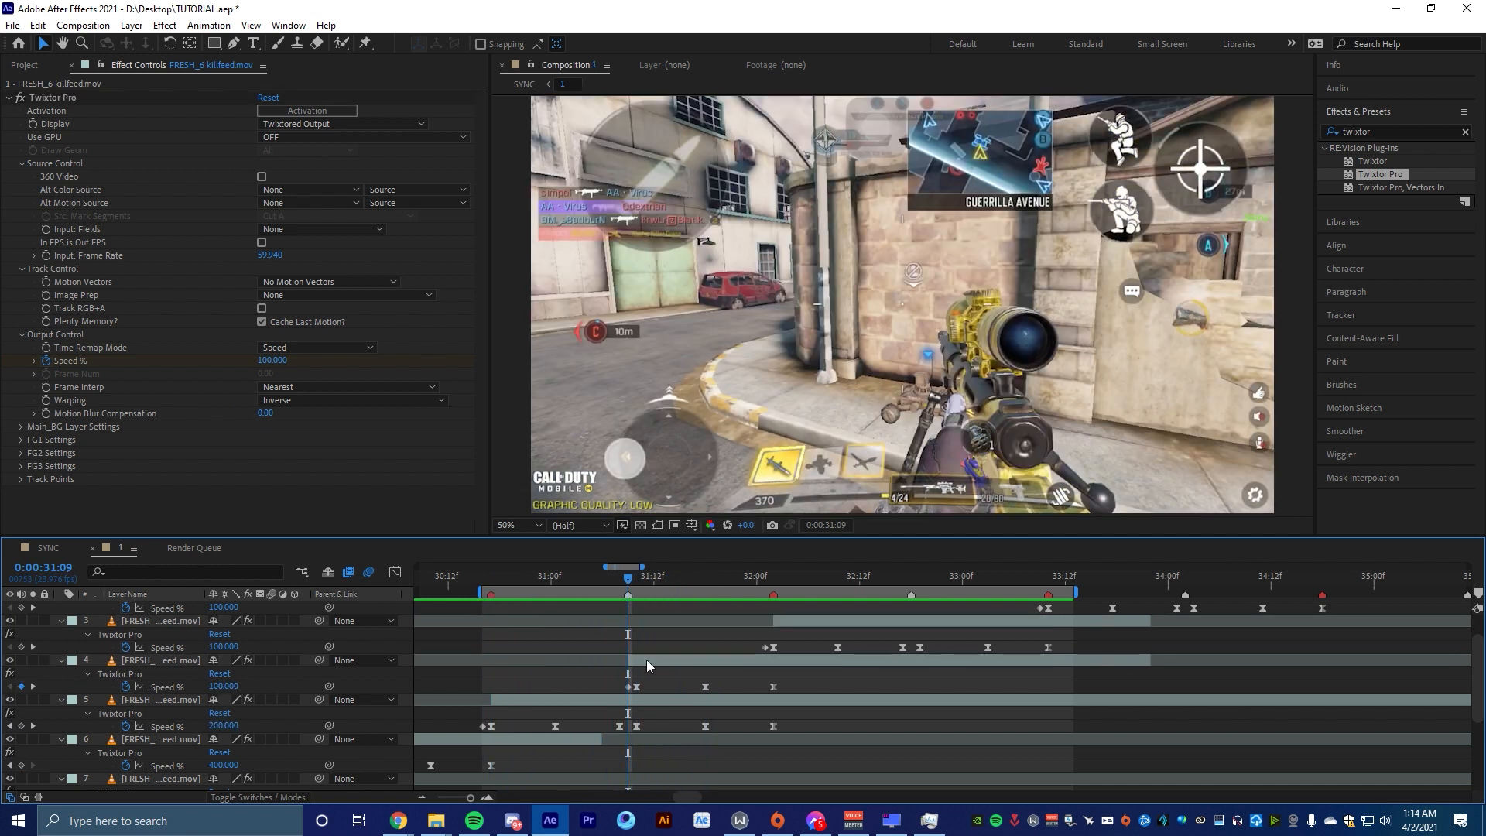
Fade in layer 4 with Opacity keyframes of 0% at 0:00:31:09 and 100% at 0:00:31:18
{"action": "left_click", "coordinate": [60, 660]}
{"action": "left_click", "coordinate": [65, 664]}
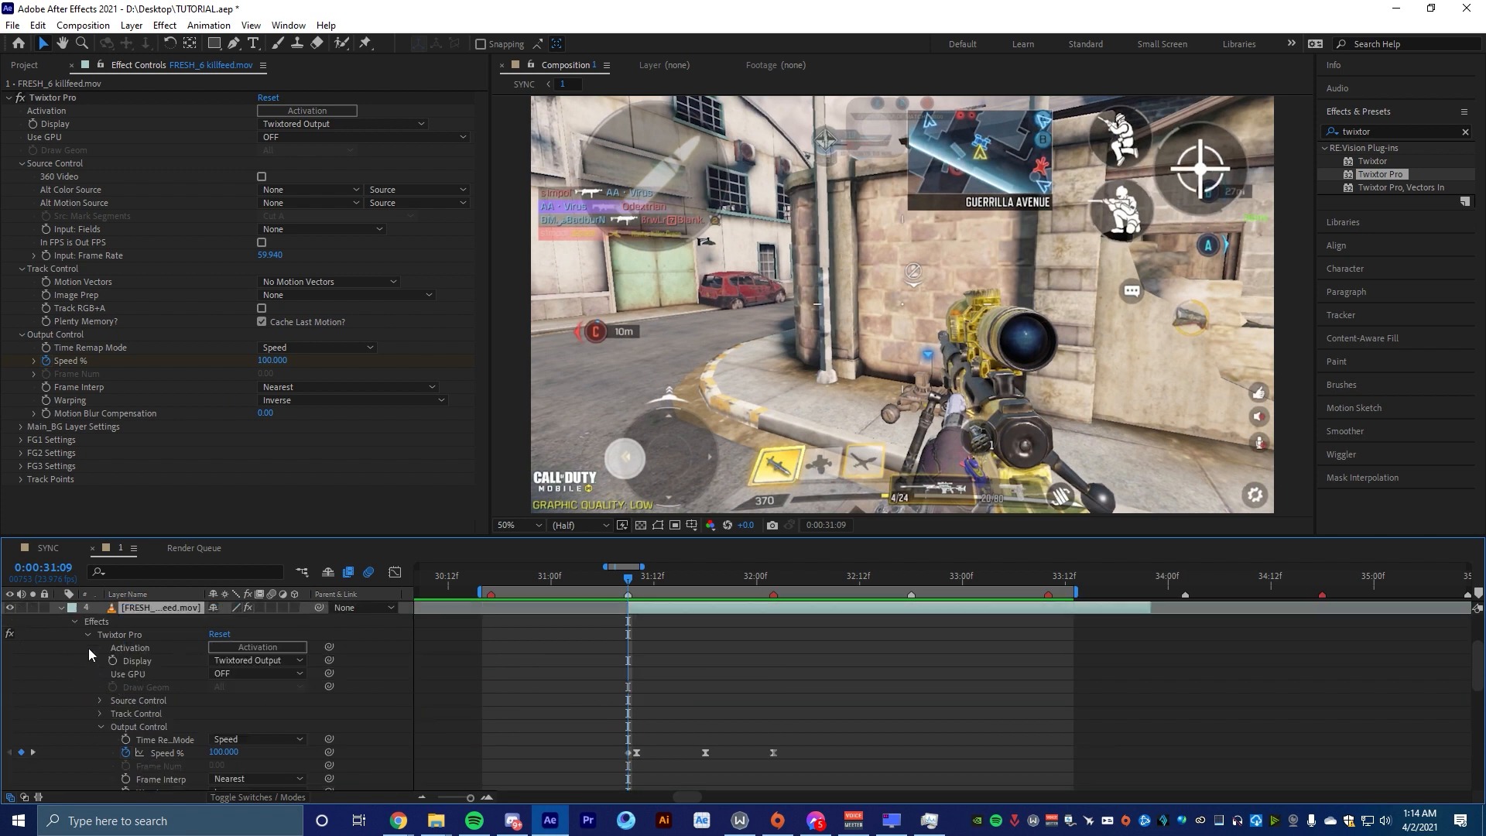
{"action": "left_click", "coordinate": [88, 634]}
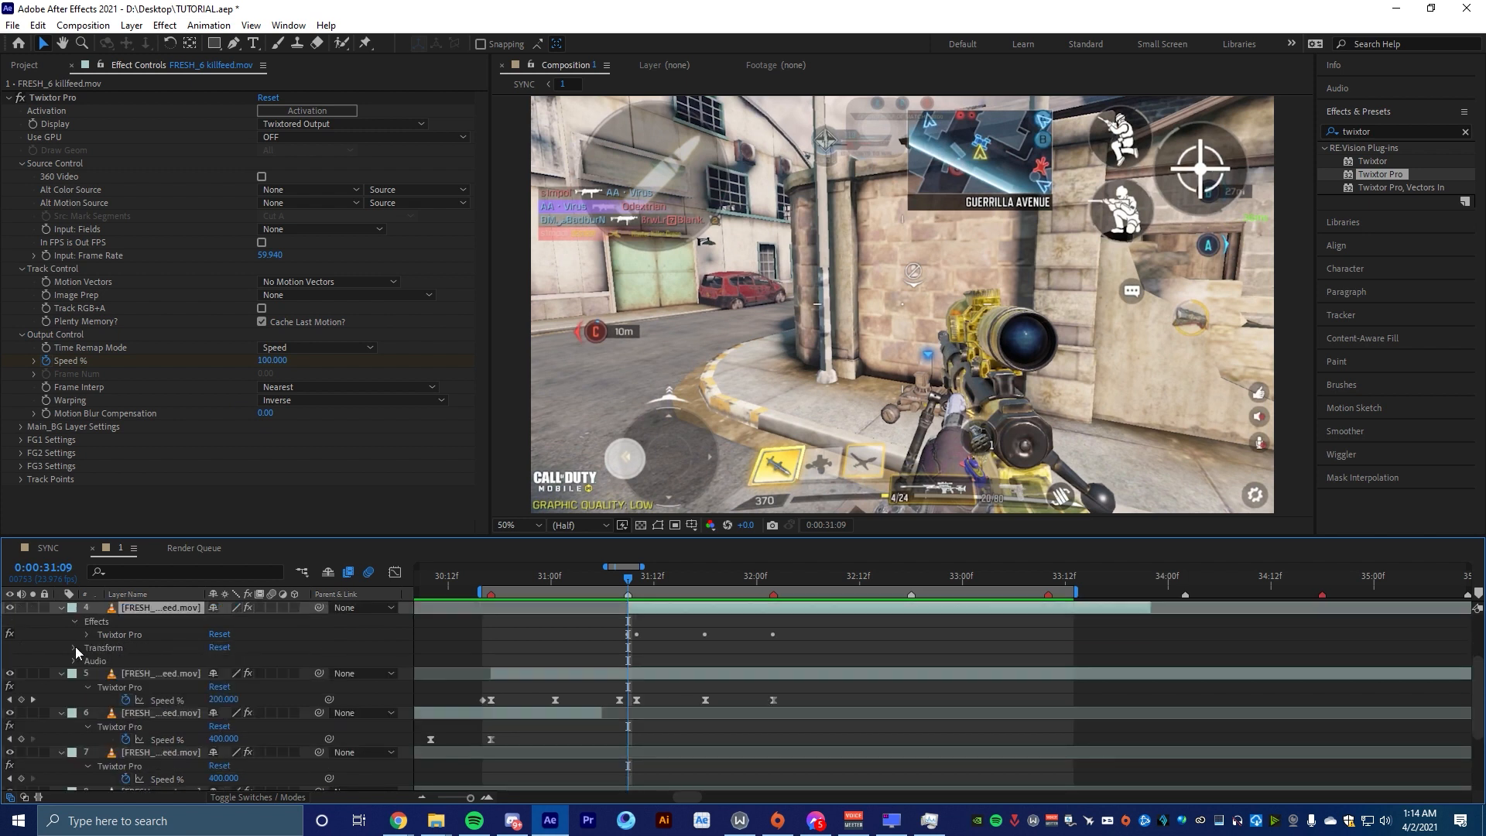
{"action": "left_click", "coordinate": [75, 648]}
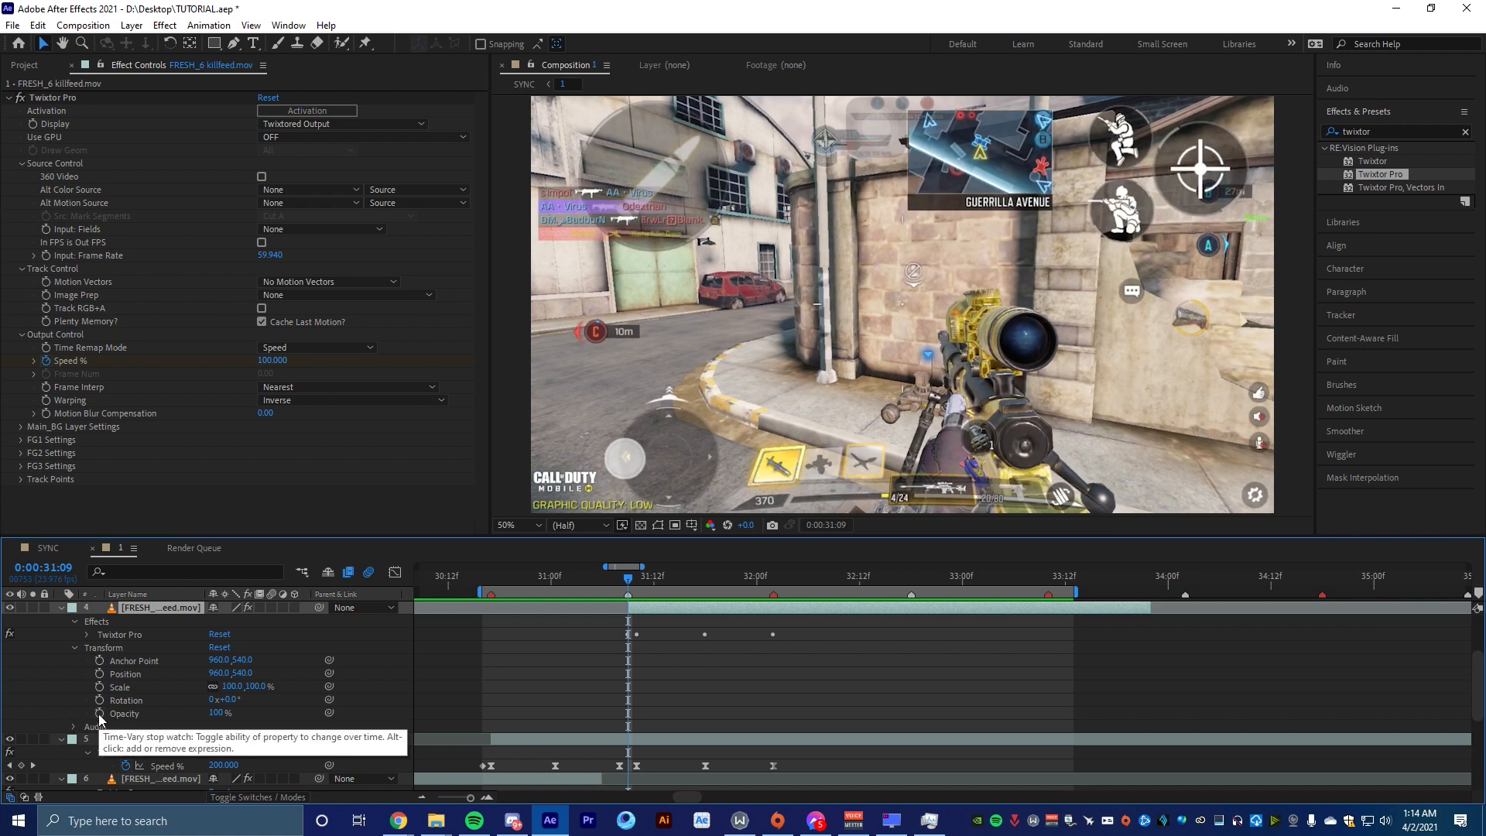
{"action": "left_click_drag", "start_coordinate": [629, 592], "coordinate": [624, 652]}
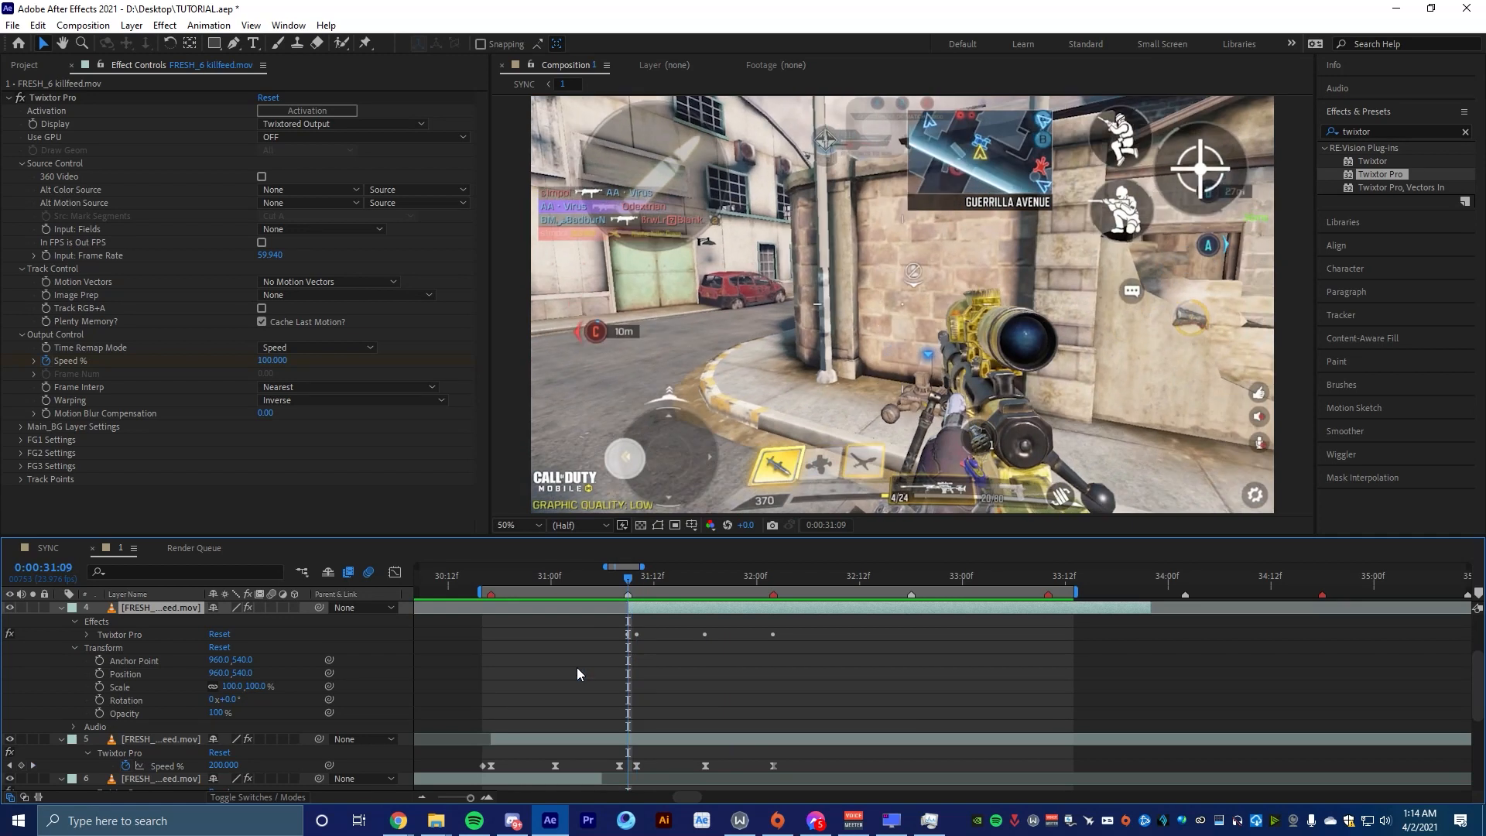
{"action": "left_click", "coordinate": [98, 713]}
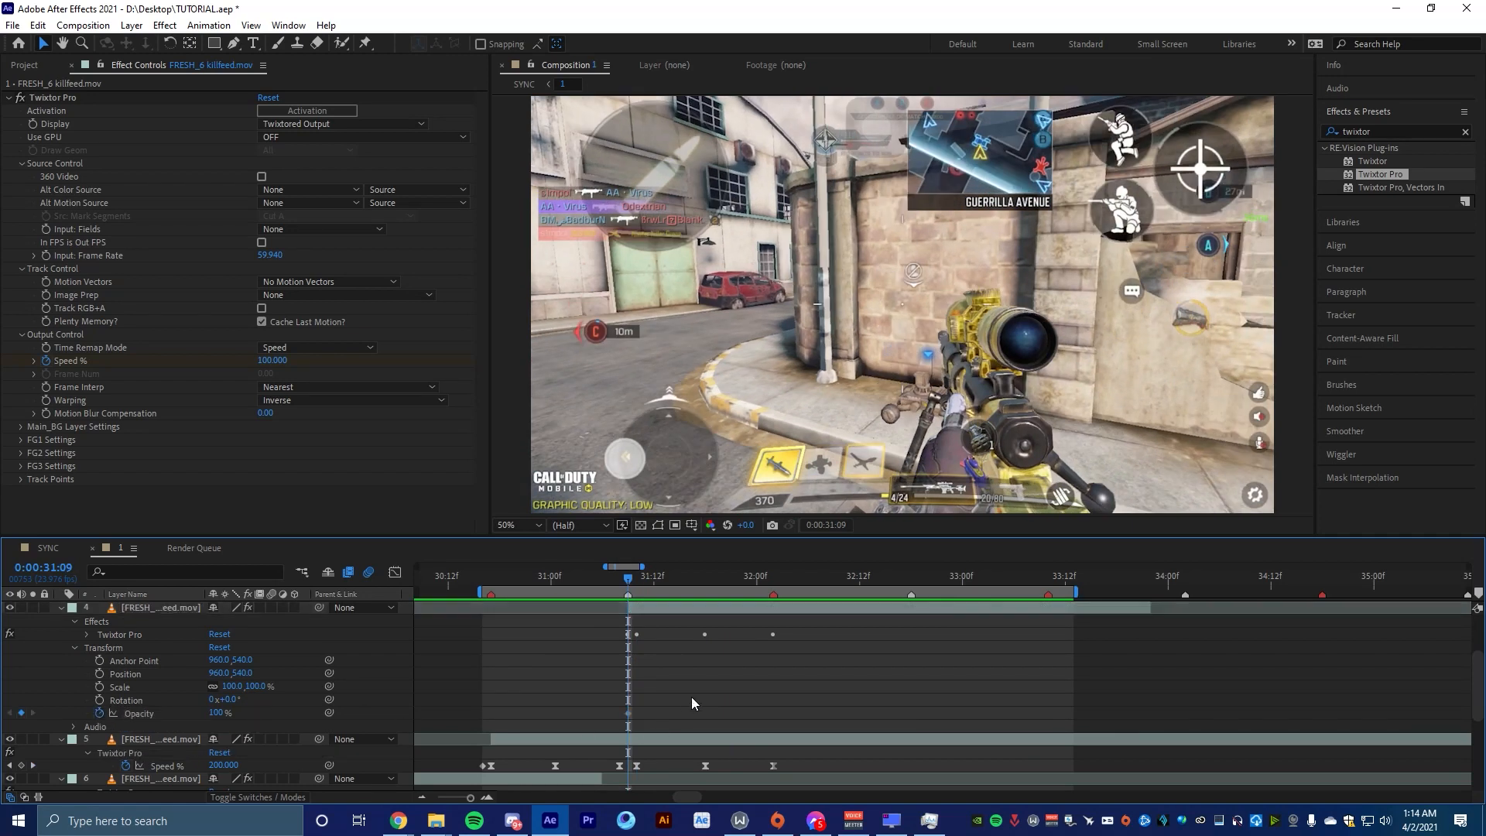
{"action": "left_click_drag", "start_coordinate": [629, 577], "coordinate": [705, 669]}
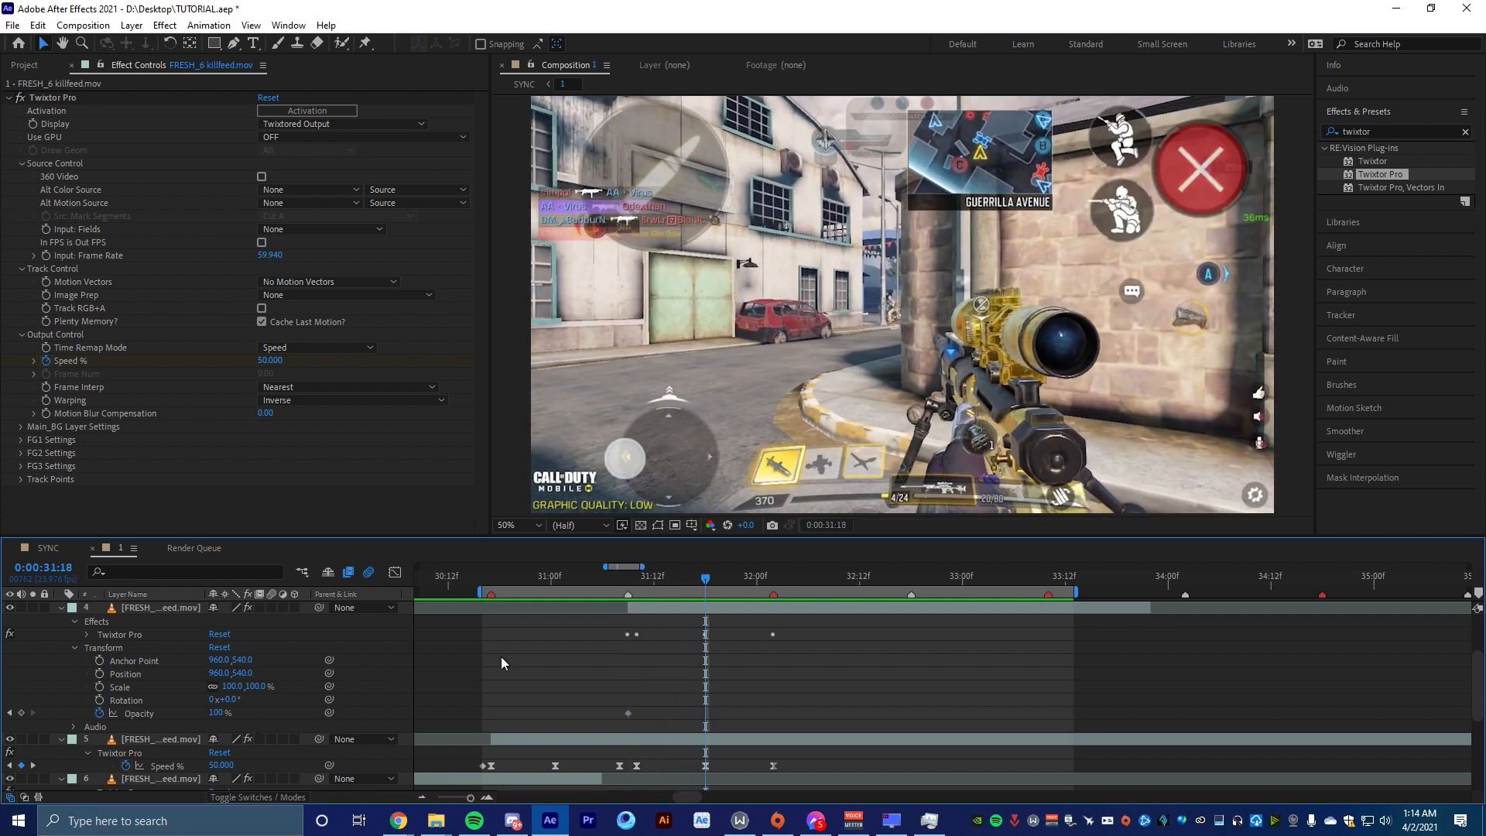
{"action": "left_click", "coordinate": [21, 713]}
{"action": "left_click_drag", "start_coordinate": [685, 581], "coordinate": [624, 583]}
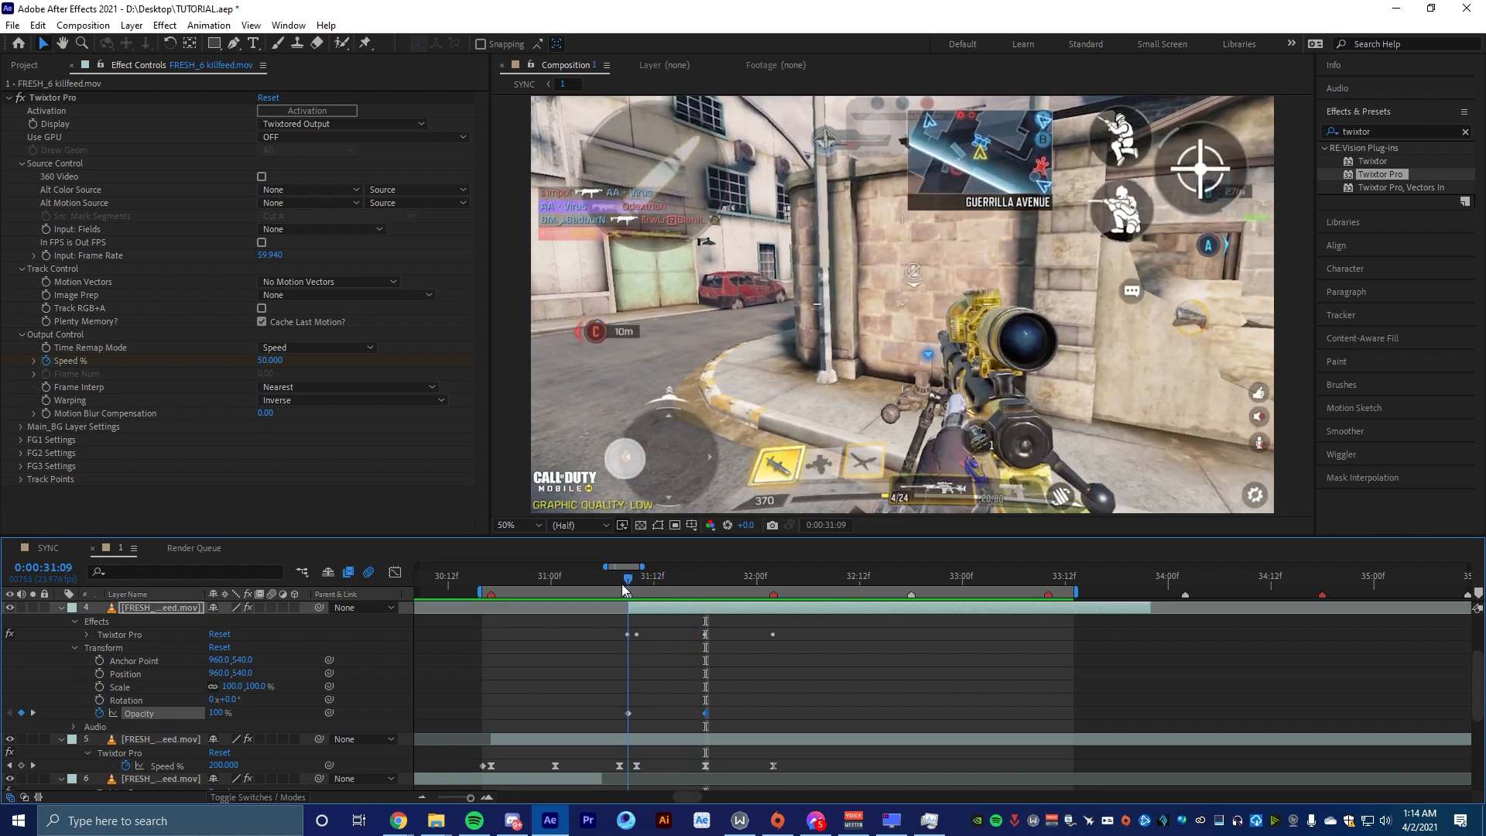
{"action": "left_click_drag", "start_coordinate": [223, 714], "coordinate": [127, 717]}
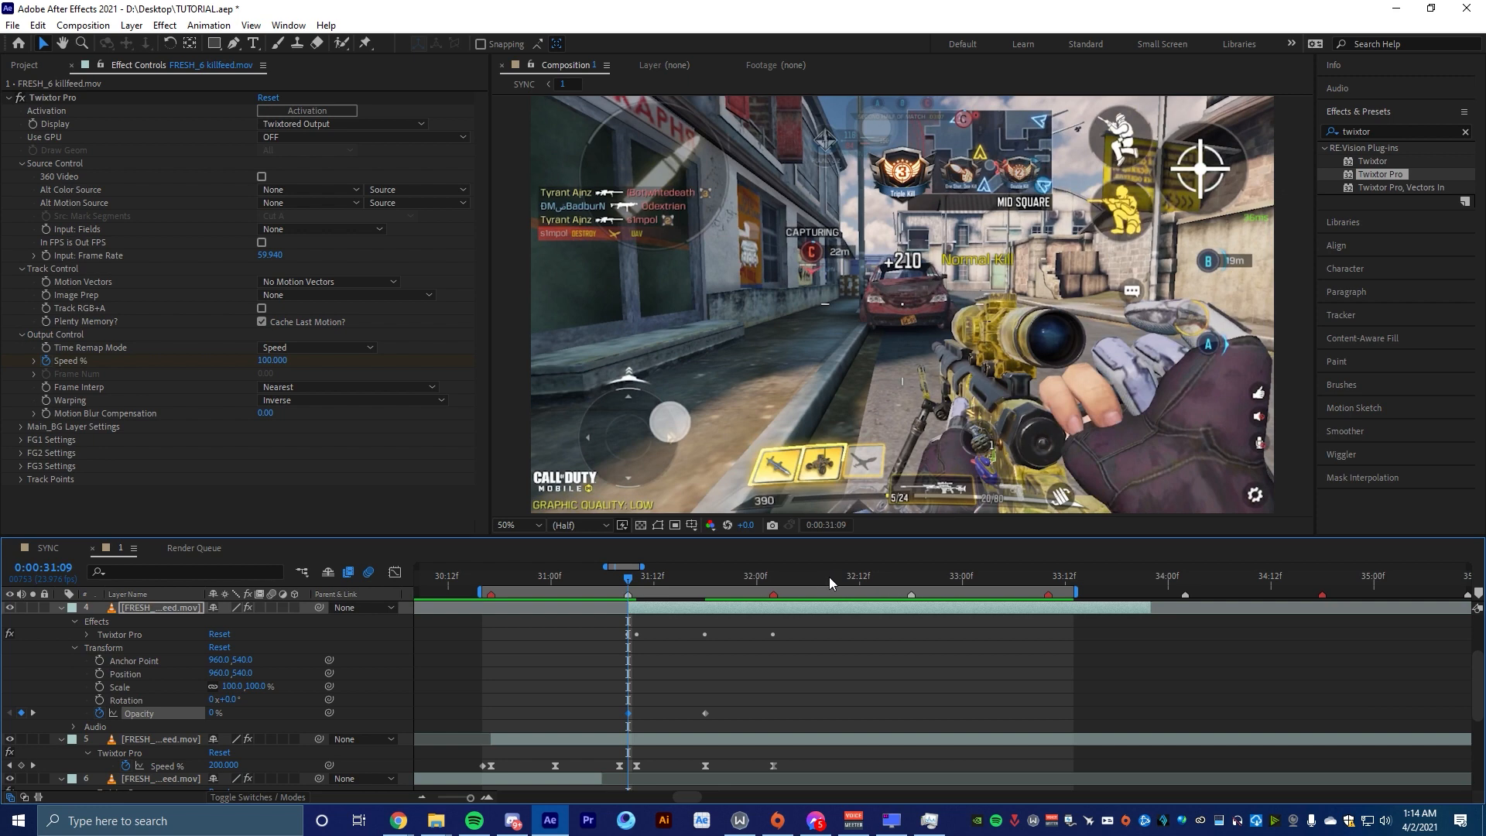
Play back layer 4's fade-in and review the timeline from 0:00:30:17 around the new opacity keyframes
{"action": "left_click_drag", "start_coordinate": [619, 582], "coordinate": [536, 573]}
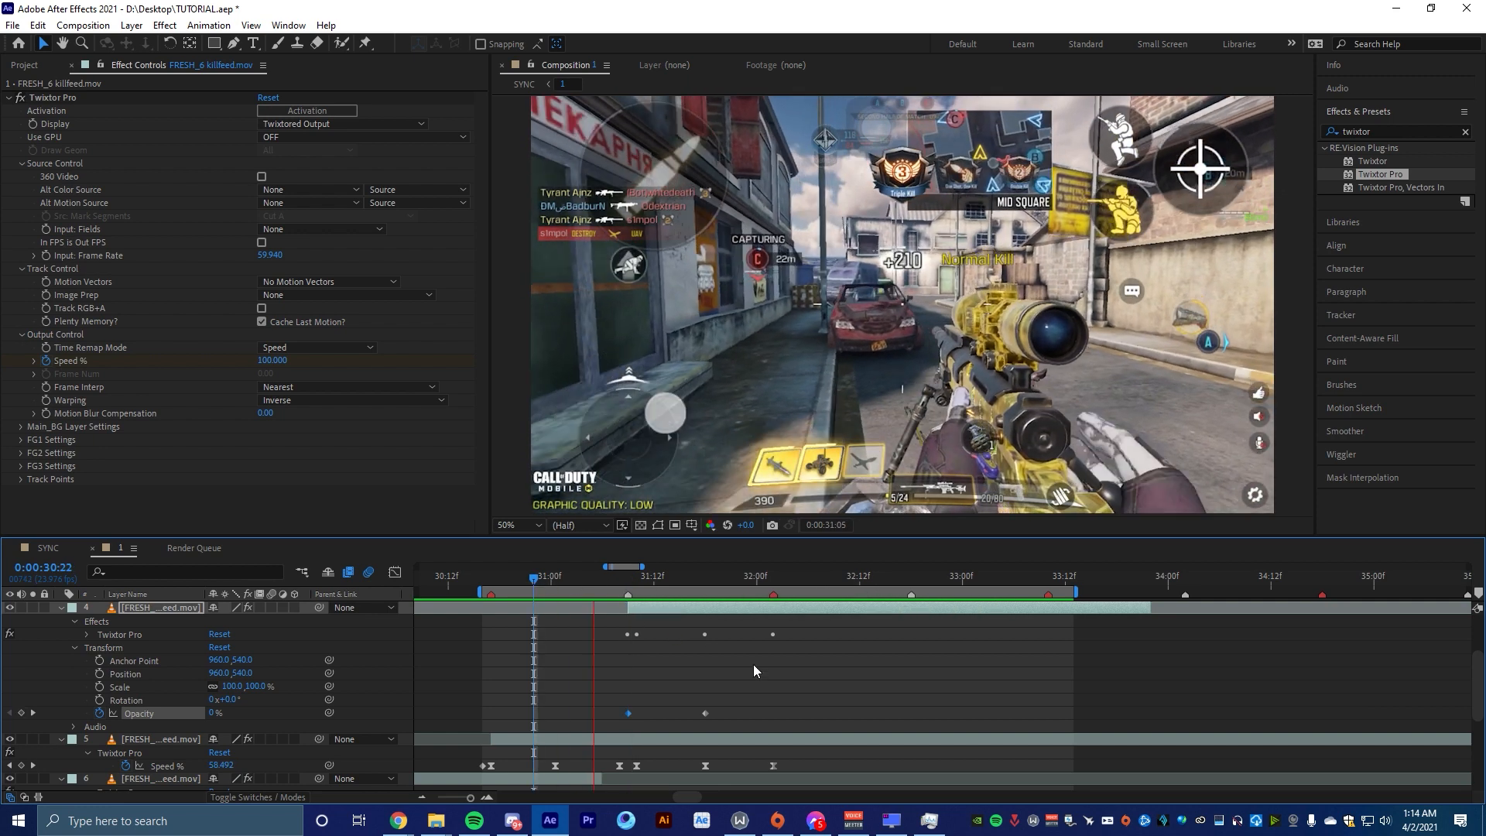
{"action": "left_click", "coordinate": [843, 676]}
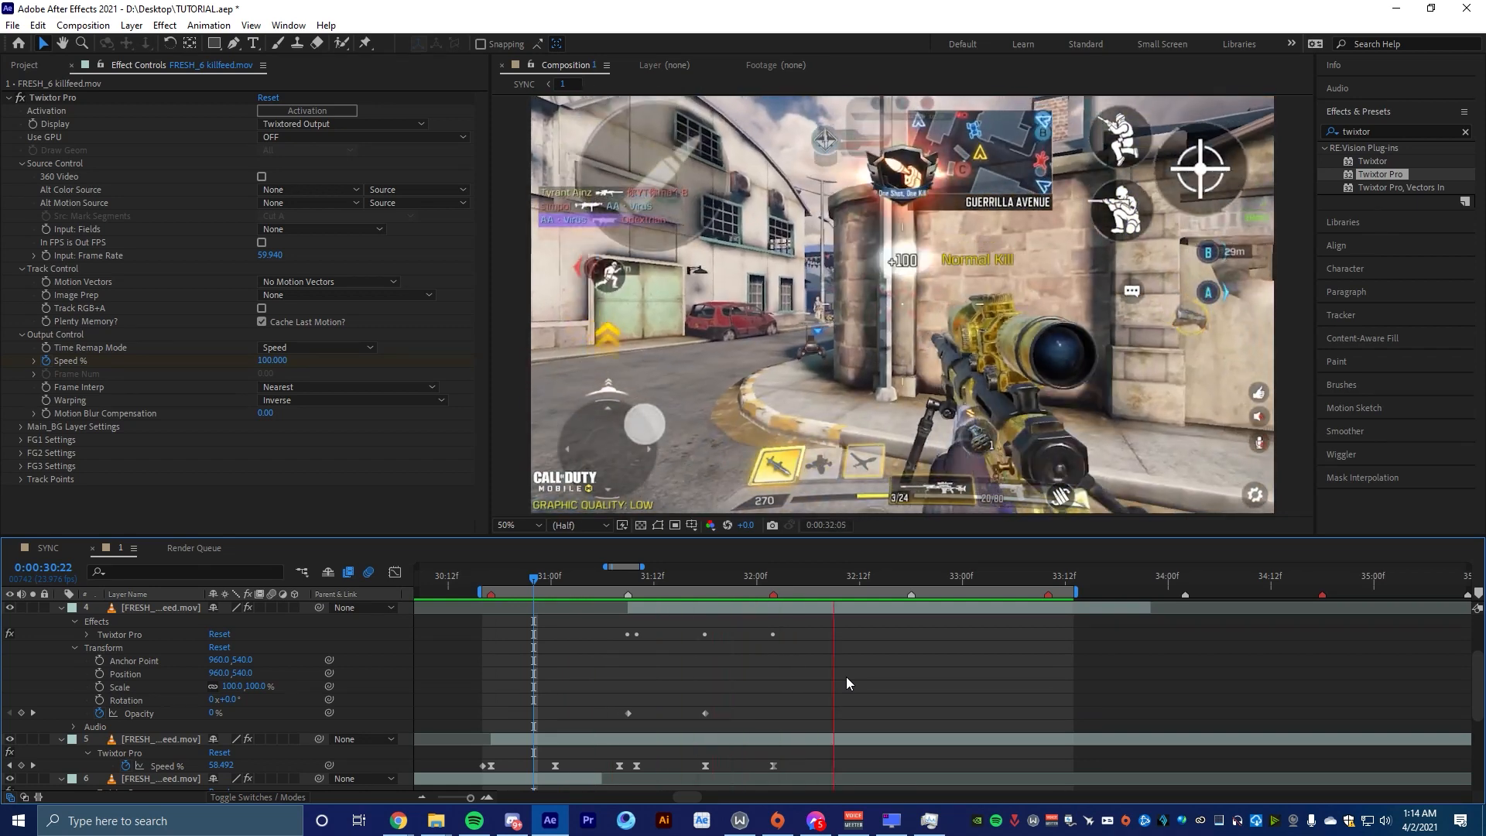
{"action": "scroll", "coordinate": [871, 683], "scroll_direction": "up", "scroll_amount": 2}
{"action": "left_click", "coordinate": [628, 580]}
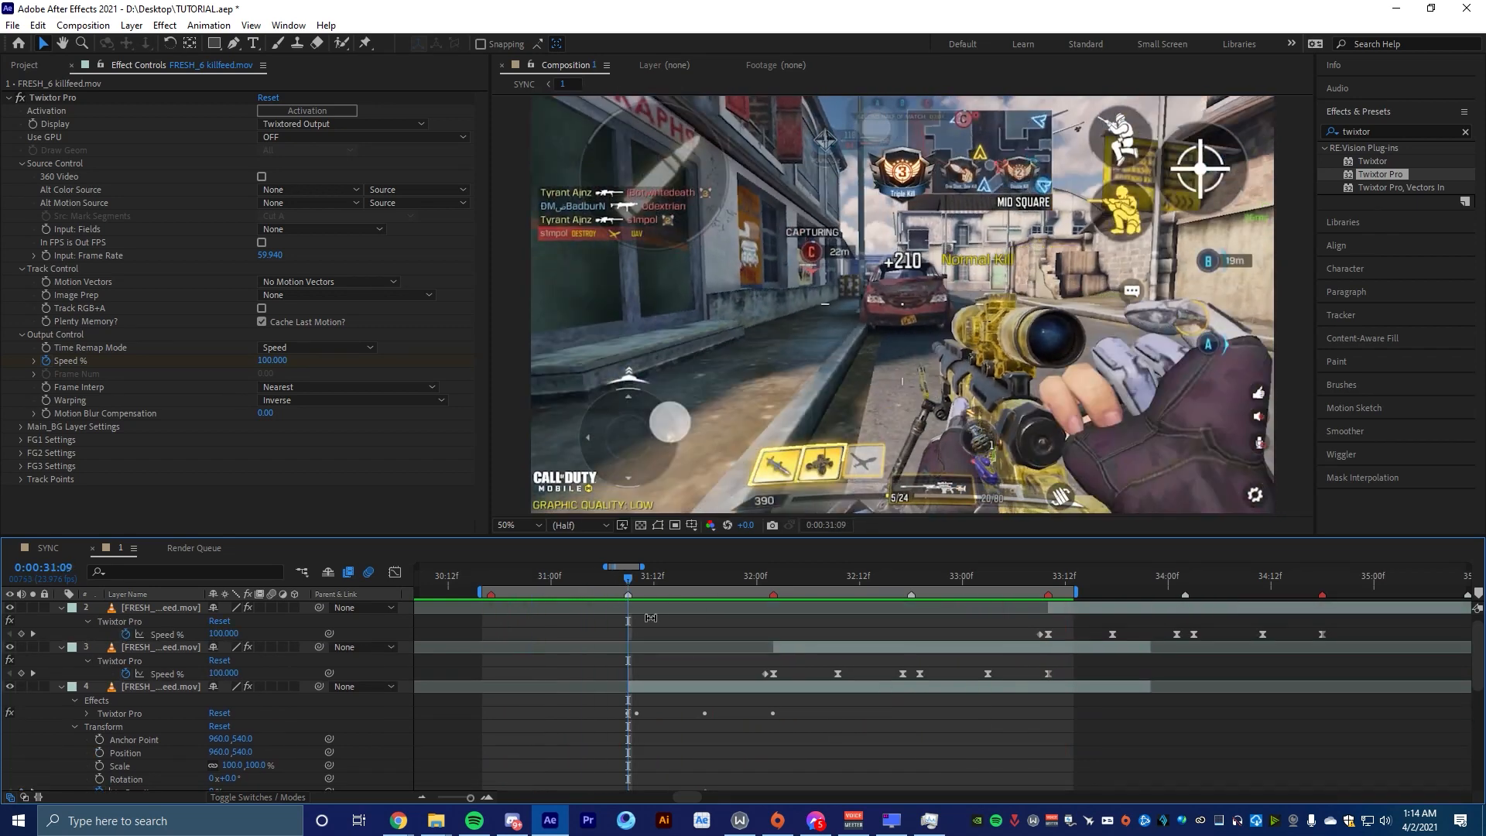
{"action": "scroll", "coordinate": [689, 738], "scroll_direction": "down", "scroll_amount": 2}
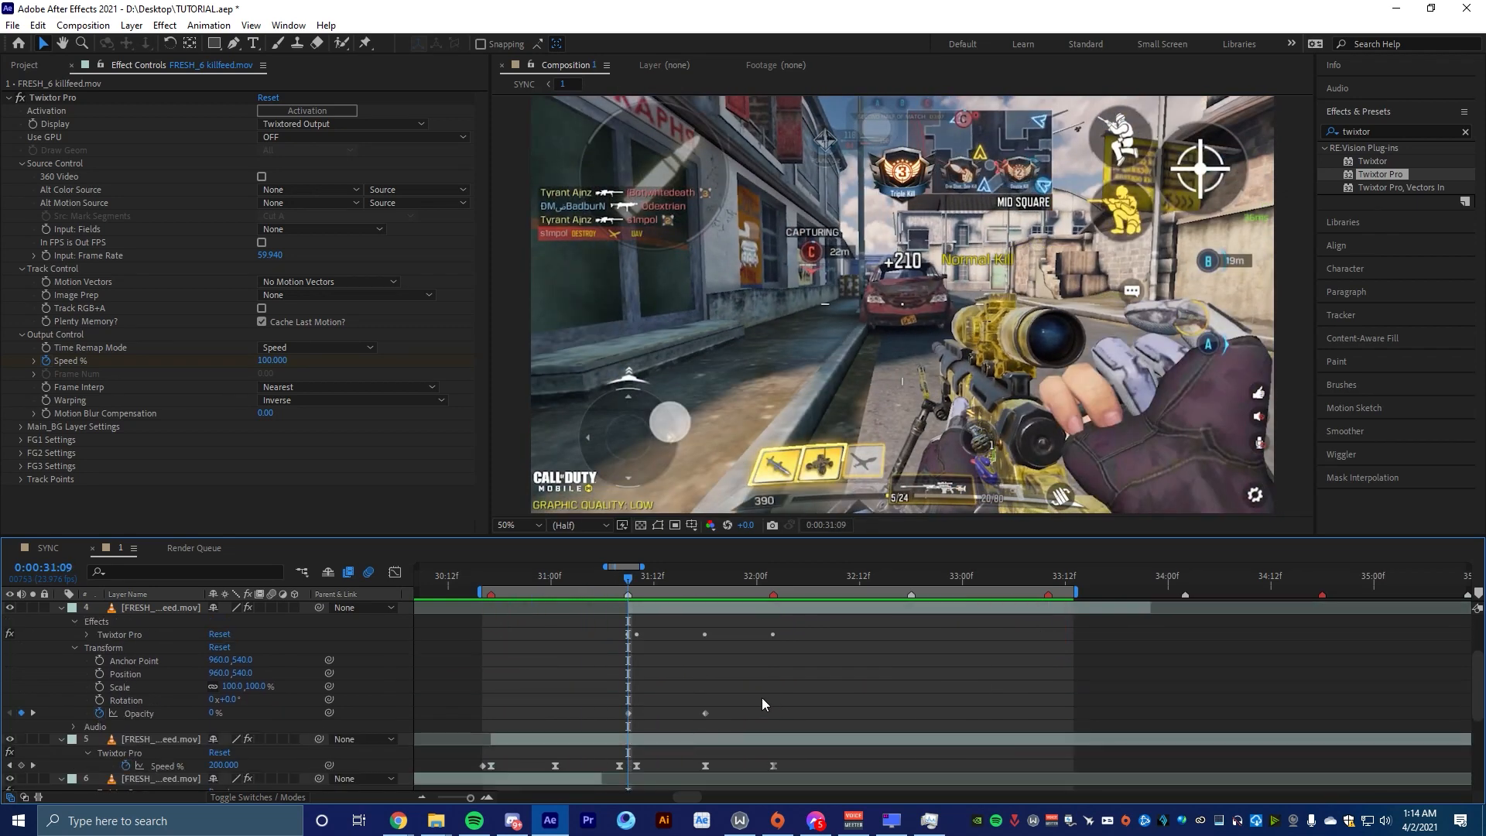
{"action": "scroll", "coordinate": [761, 698], "scroll_direction": "up", "scroll_amount": 1}
{"action": "left_click_drag", "start_coordinate": [614, 580], "coordinate": [490, 676]}
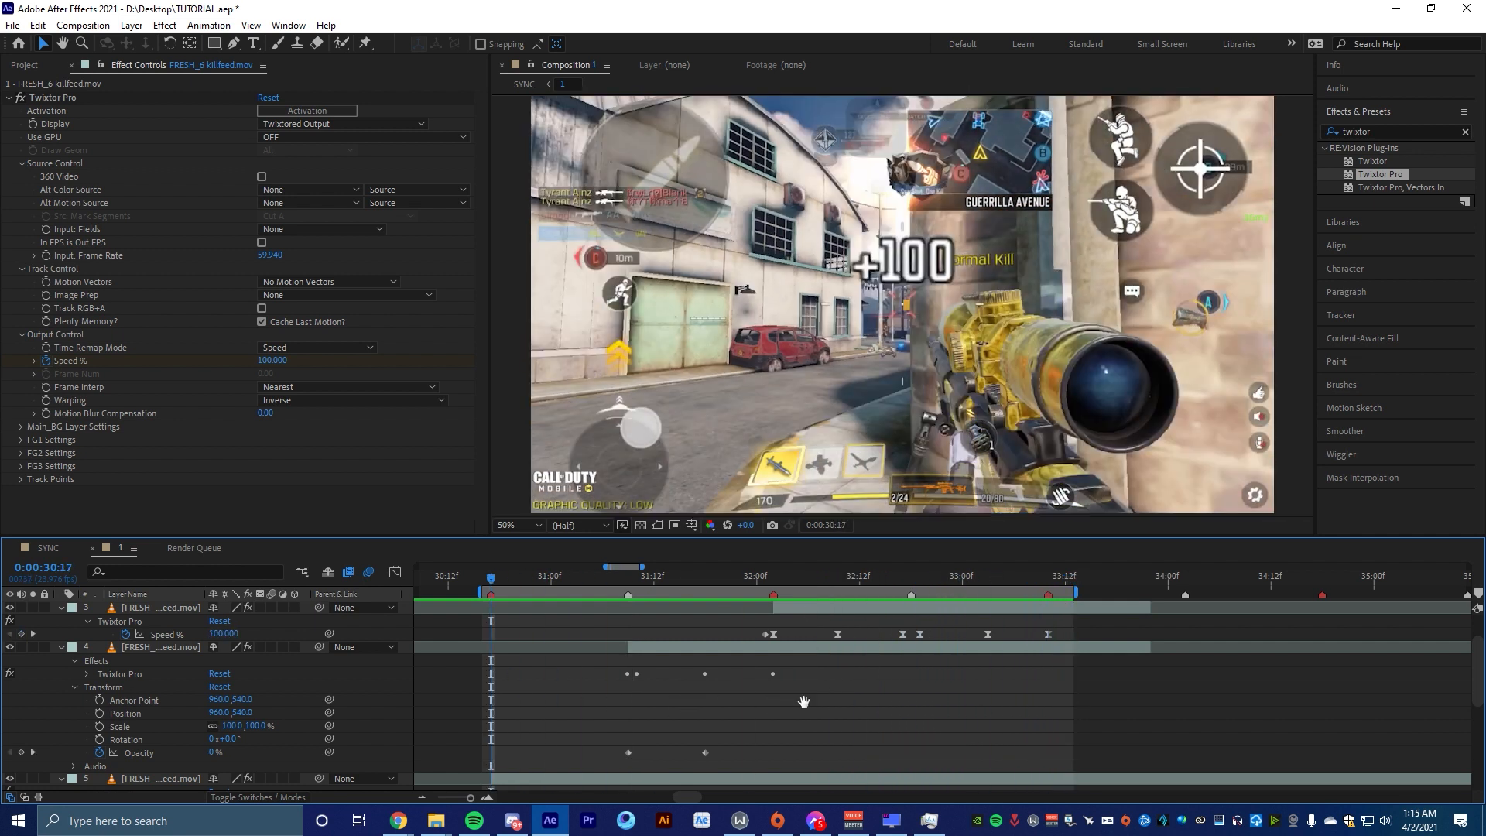
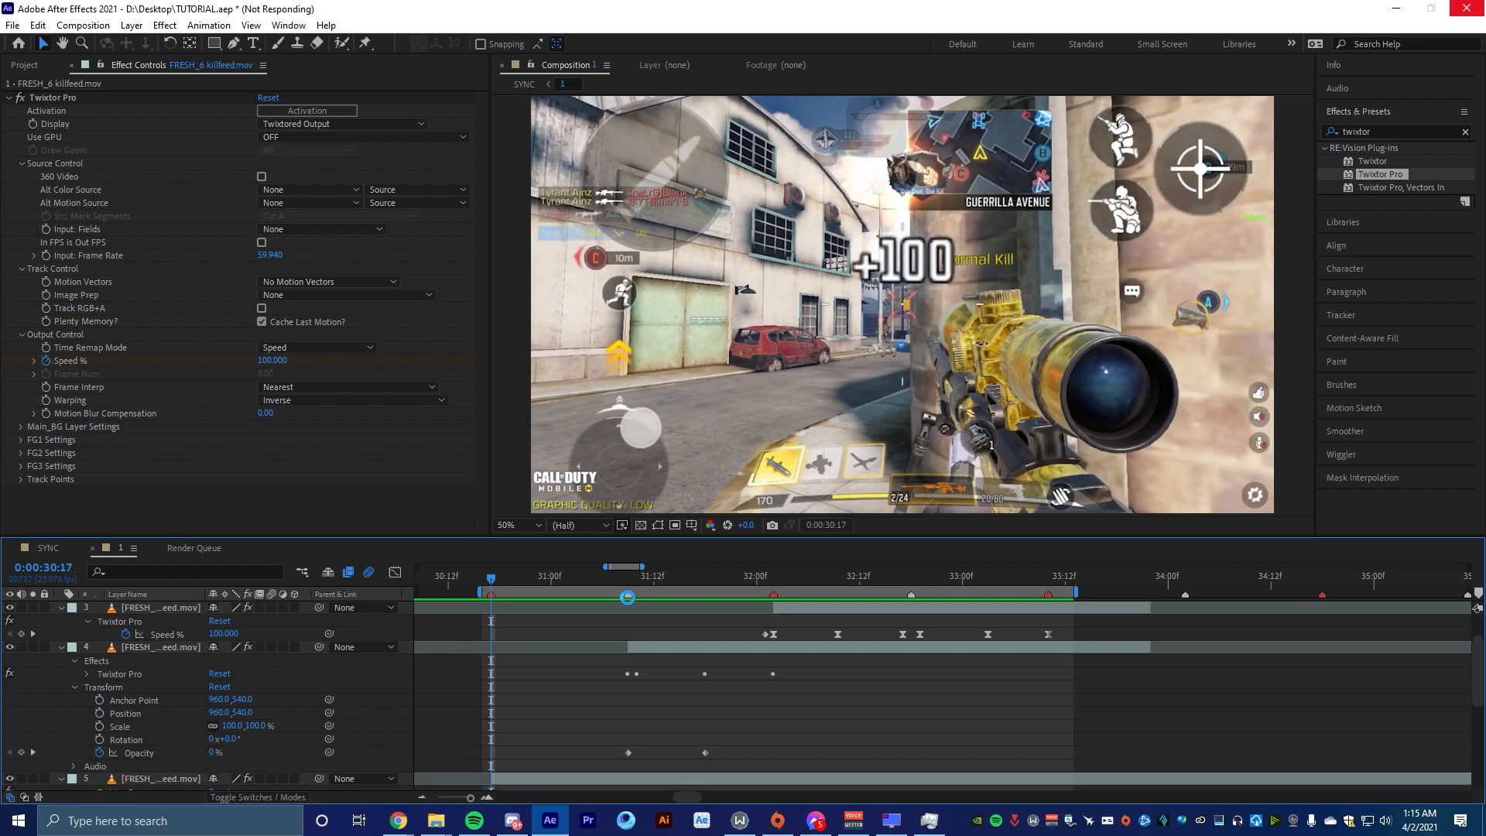
Set the work area around layer 2's speed ramp, starting at 0:00:33:06 and ending just past the cut to layer 1
{"action": "left_click", "coordinate": [620, 588]}
{"action": "left_click_drag", "start_coordinate": [620, 588], "coordinate": [1045, 659]}
{"action": "scroll", "coordinate": [1141, 655], "scroll_direction": "down", "scroll_amount": 3}
{"action": "scroll", "coordinate": [1228, 656], "scroll_direction": "up", "scroll_amount": 3}
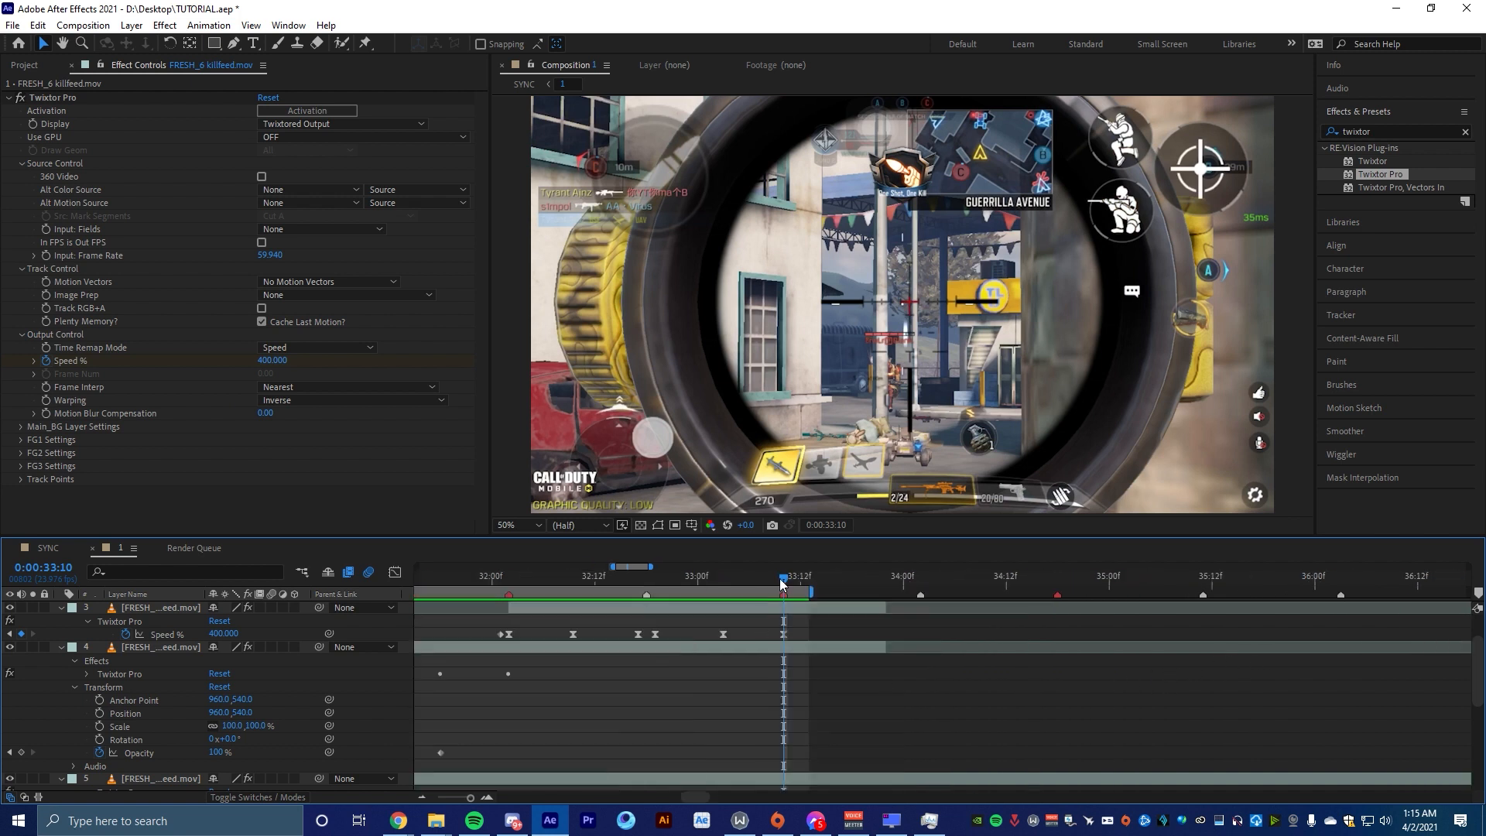
{"action": "scroll", "coordinate": [962, 697], "scroll_direction": "up", "scroll_amount": 2}
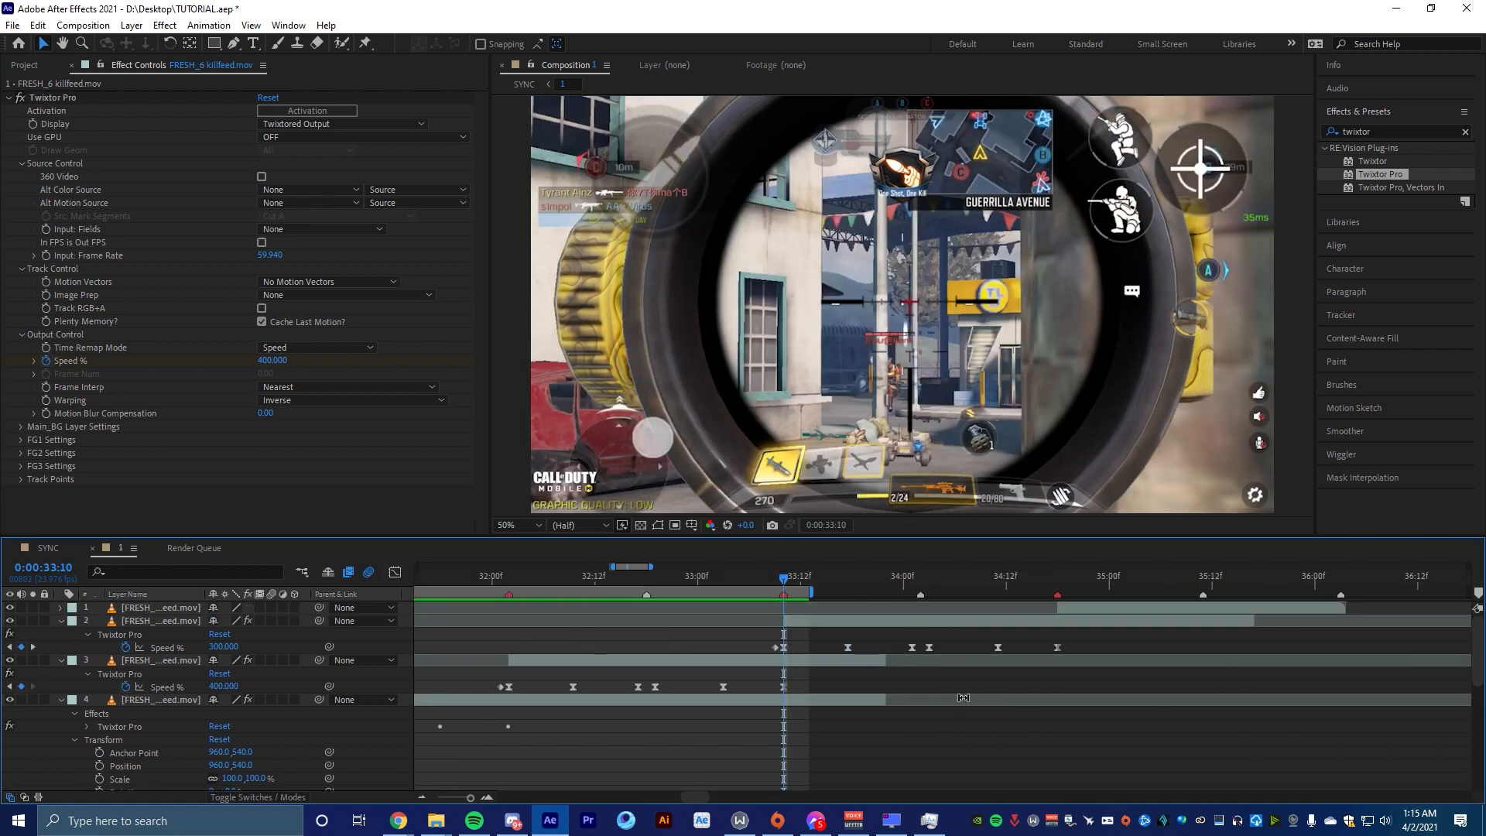
{"action": "left_click", "coordinate": [818, 621]}
{"action": "left_click", "coordinate": [751, 577]}
{"action": "key", "text": "b"}
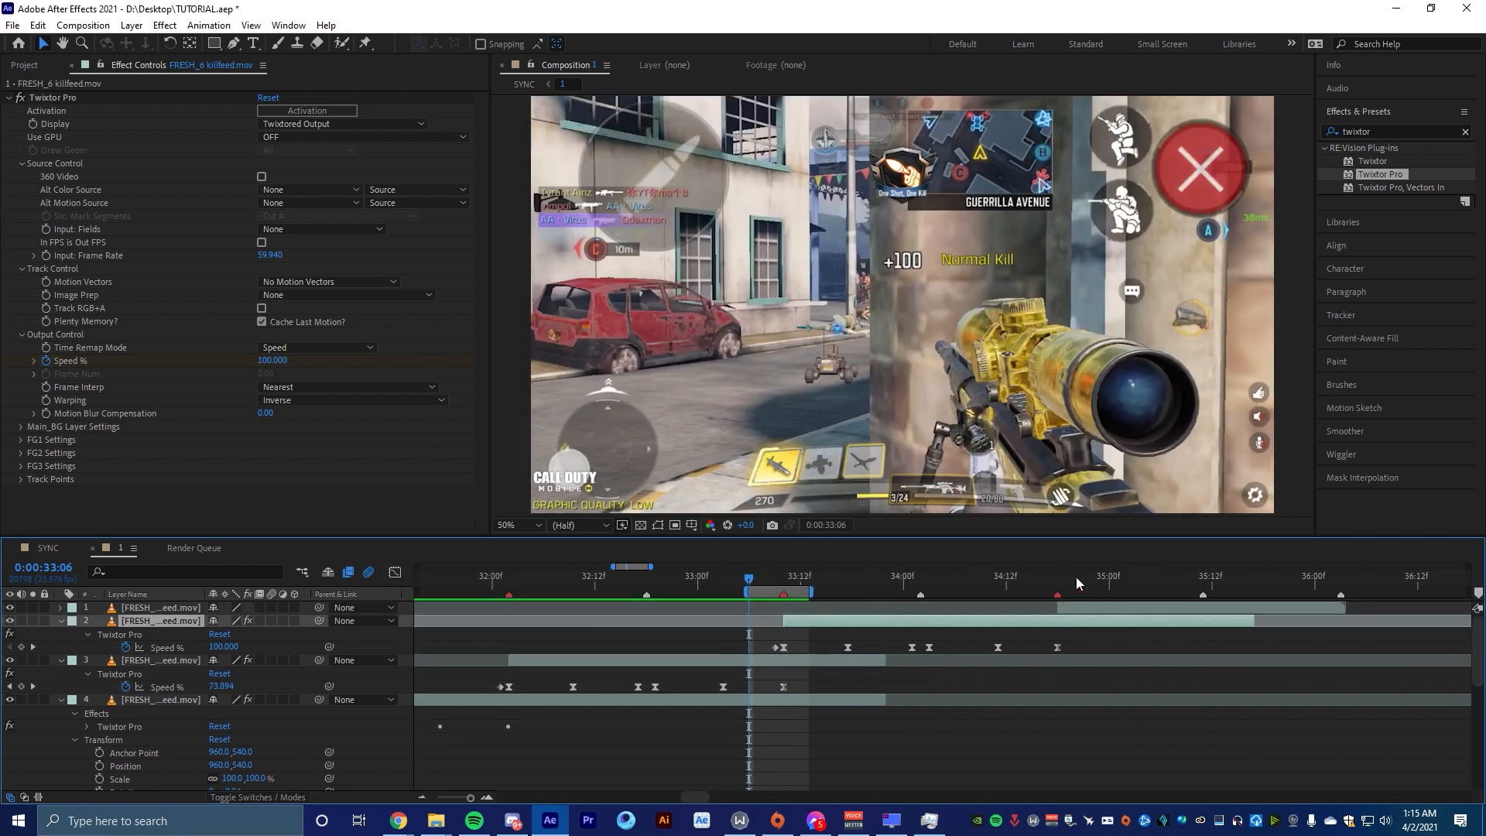
{"action": "left_click_drag", "start_coordinate": [1076, 578], "coordinate": [1025, 578]}
{"action": "key", "text": "n"}
{"action": "key", "text": "space"}
Adjust the easing of layer 2's Speed % curve out of its 300% keyframe and into its 400% keyframe, and preview the ramp
{"action": "left_click", "coordinate": [783, 646]}
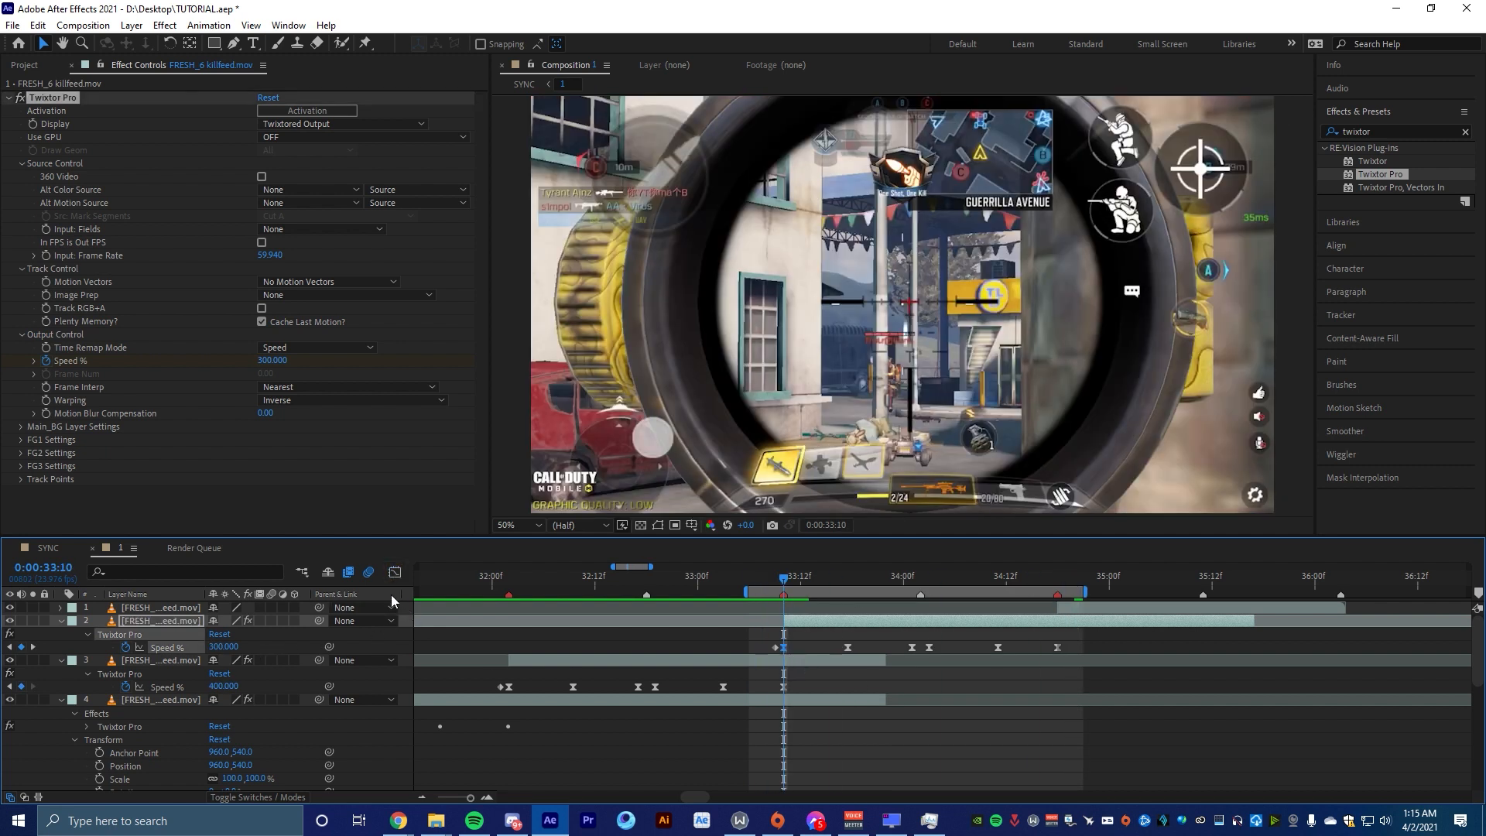
{"action": "left_click", "coordinate": [394, 571]}
{"action": "left_click", "coordinate": [784, 706]}
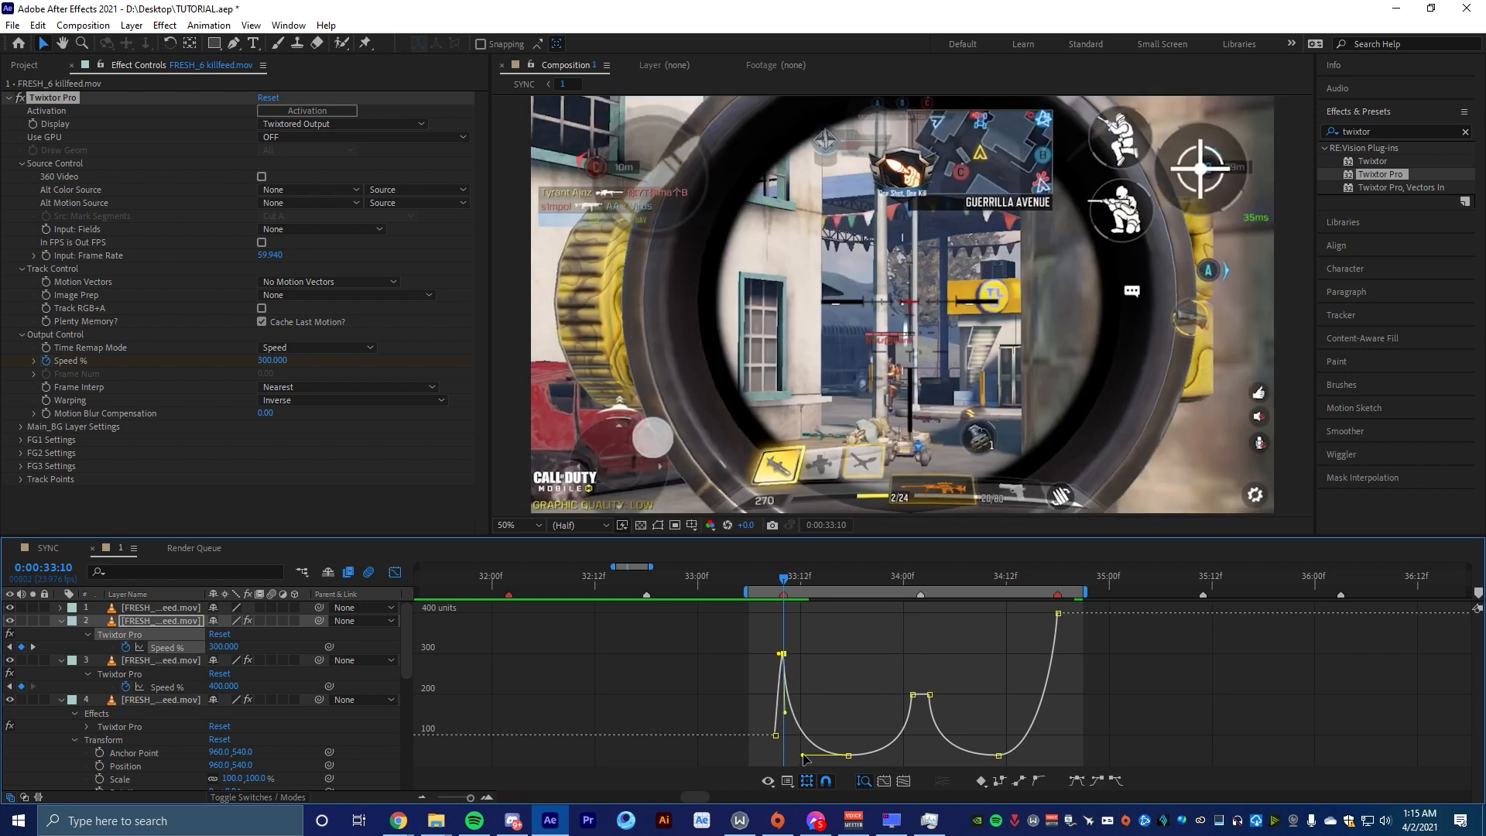
{"action": "left_click", "coordinate": [931, 728]}
{"action": "left_click", "coordinate": [1057, 677]}
{"action": "left_click", "coordinate": [1063, 706]}
{"action": "key", "text": "space"}
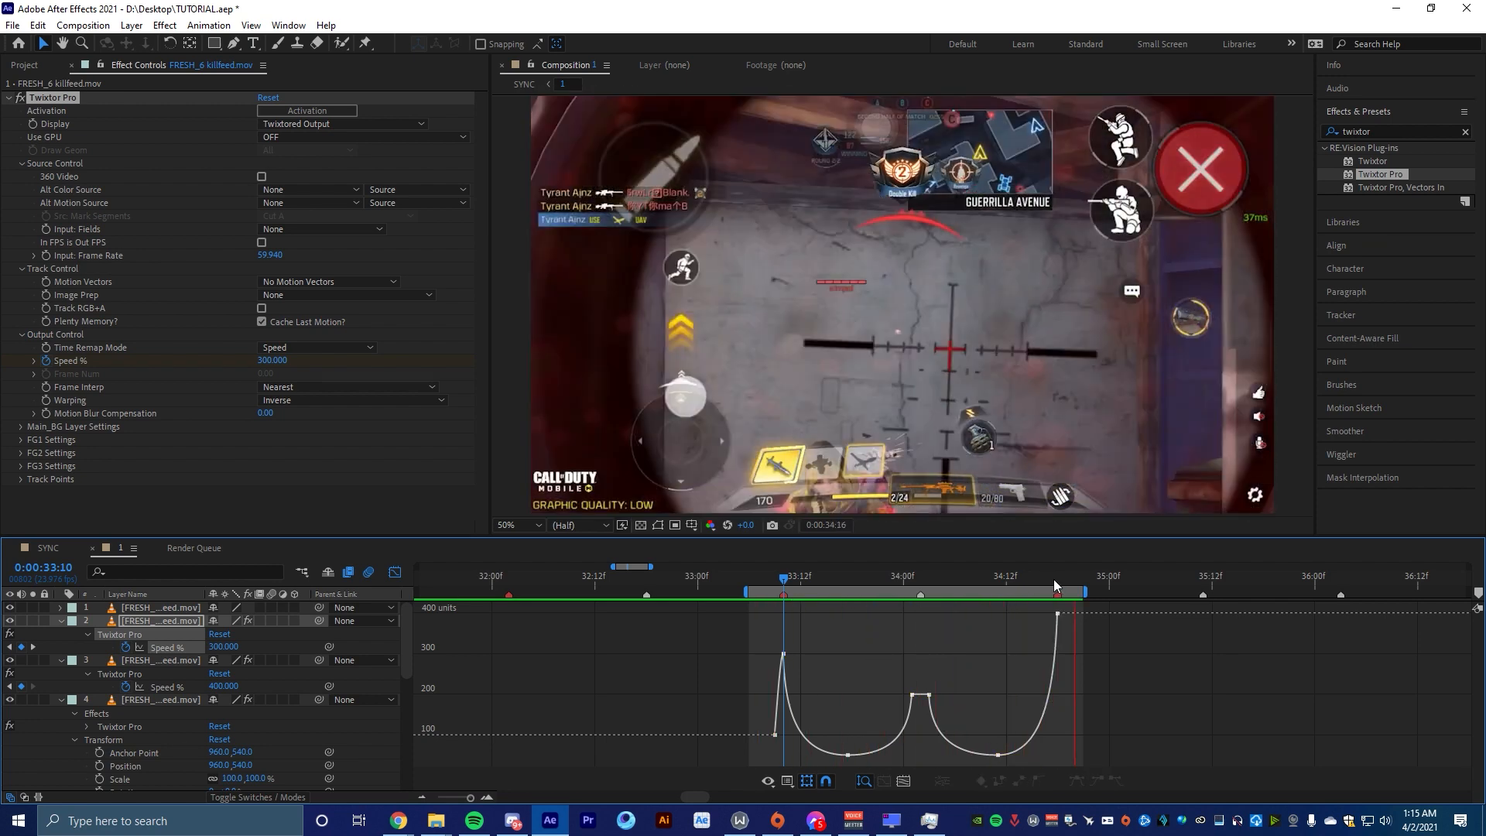
End the work area at 0:00:34:18, where the clip cuts to layer 1, and preview layer 2's speed ramp from 0:00:33:07
{"action": "left_click", "coordinate": [1049, 579]}
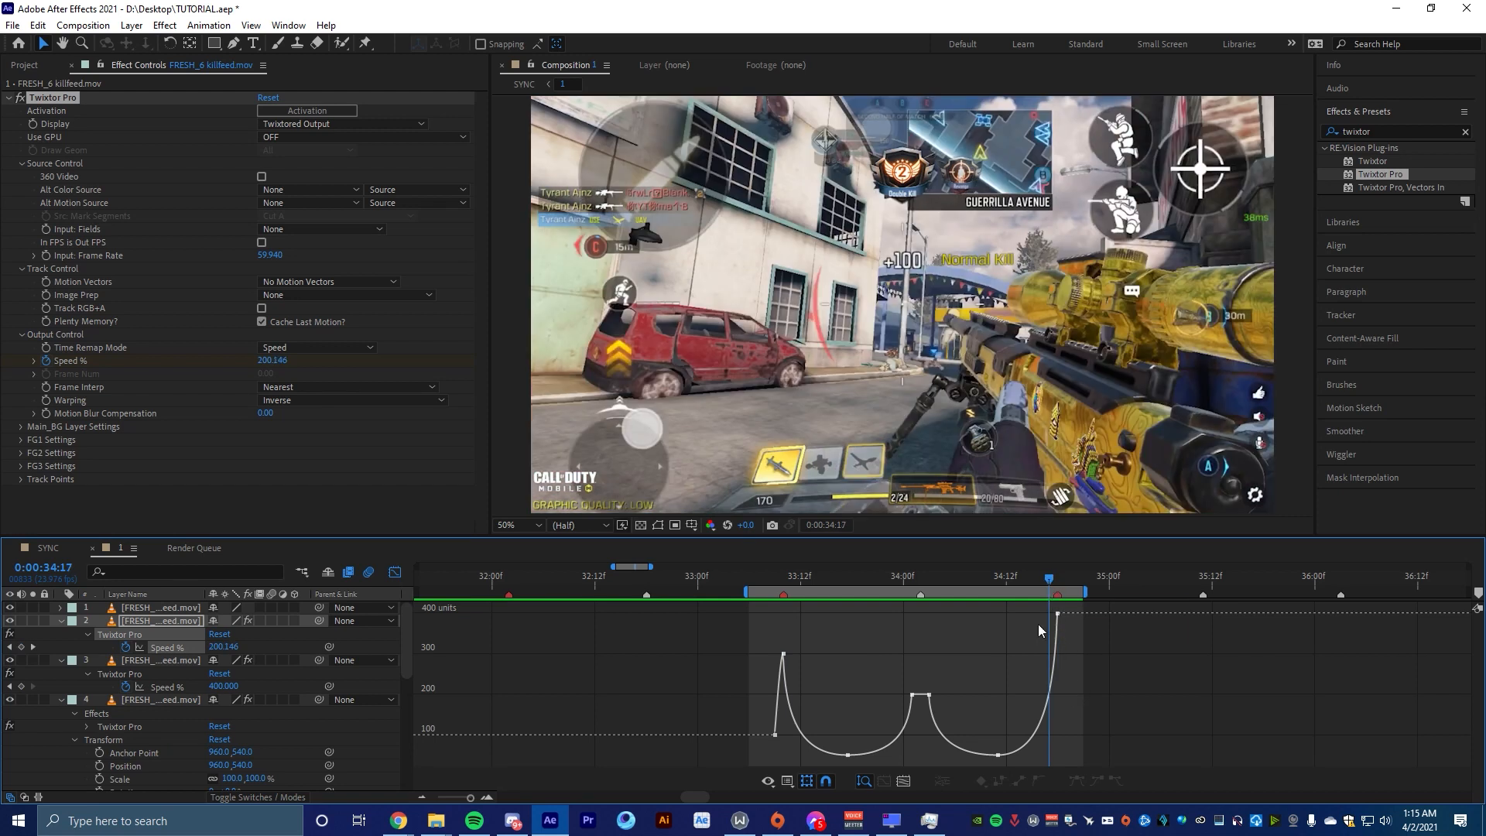
{"action": "left_click_drag", "start_coordinate": [1051, 582], "coordinate": [1057, 625]}
{"action": "key", "text": "n"}
{"action": "key", "text": "n"}
{"action": "key", "text": "space"}
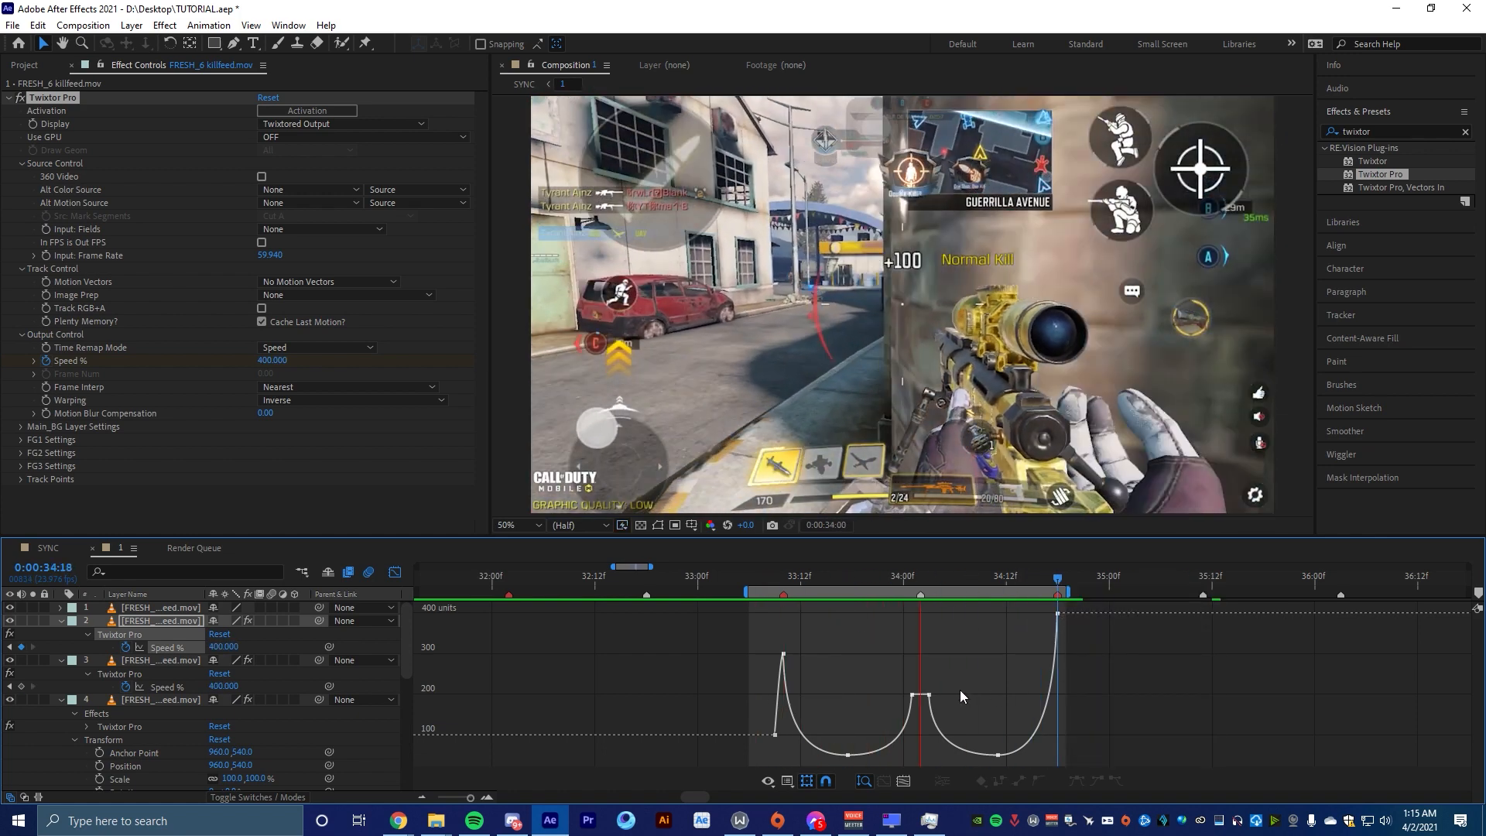
{"action": "left_click_drag", "start_coordinate": [796, 590], "coordinate": [828, 594]}
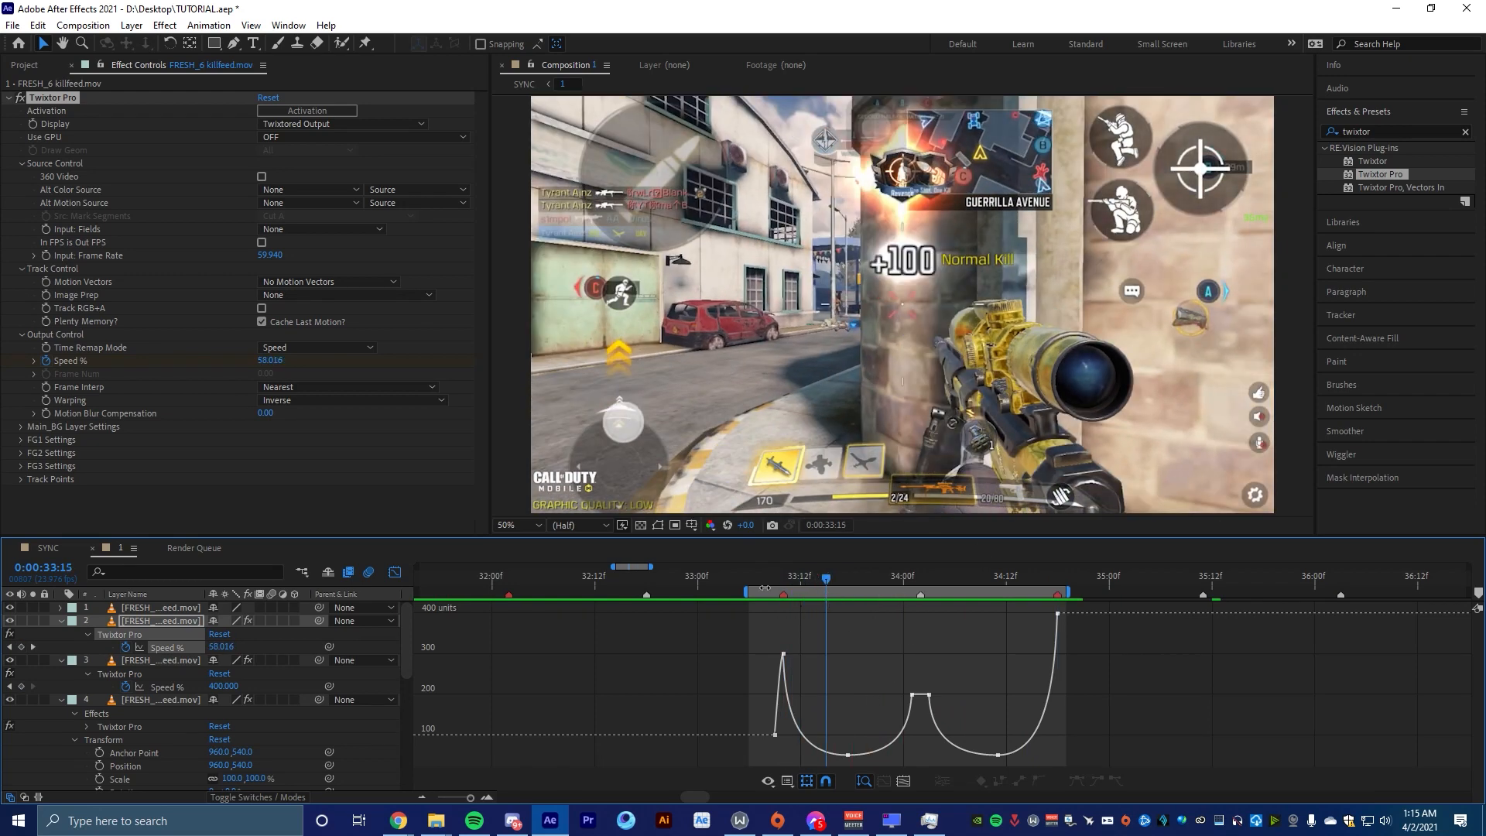
{"action": "left_click", "coordinate": [757, 582]}
{"action": "key", "text": "space"}
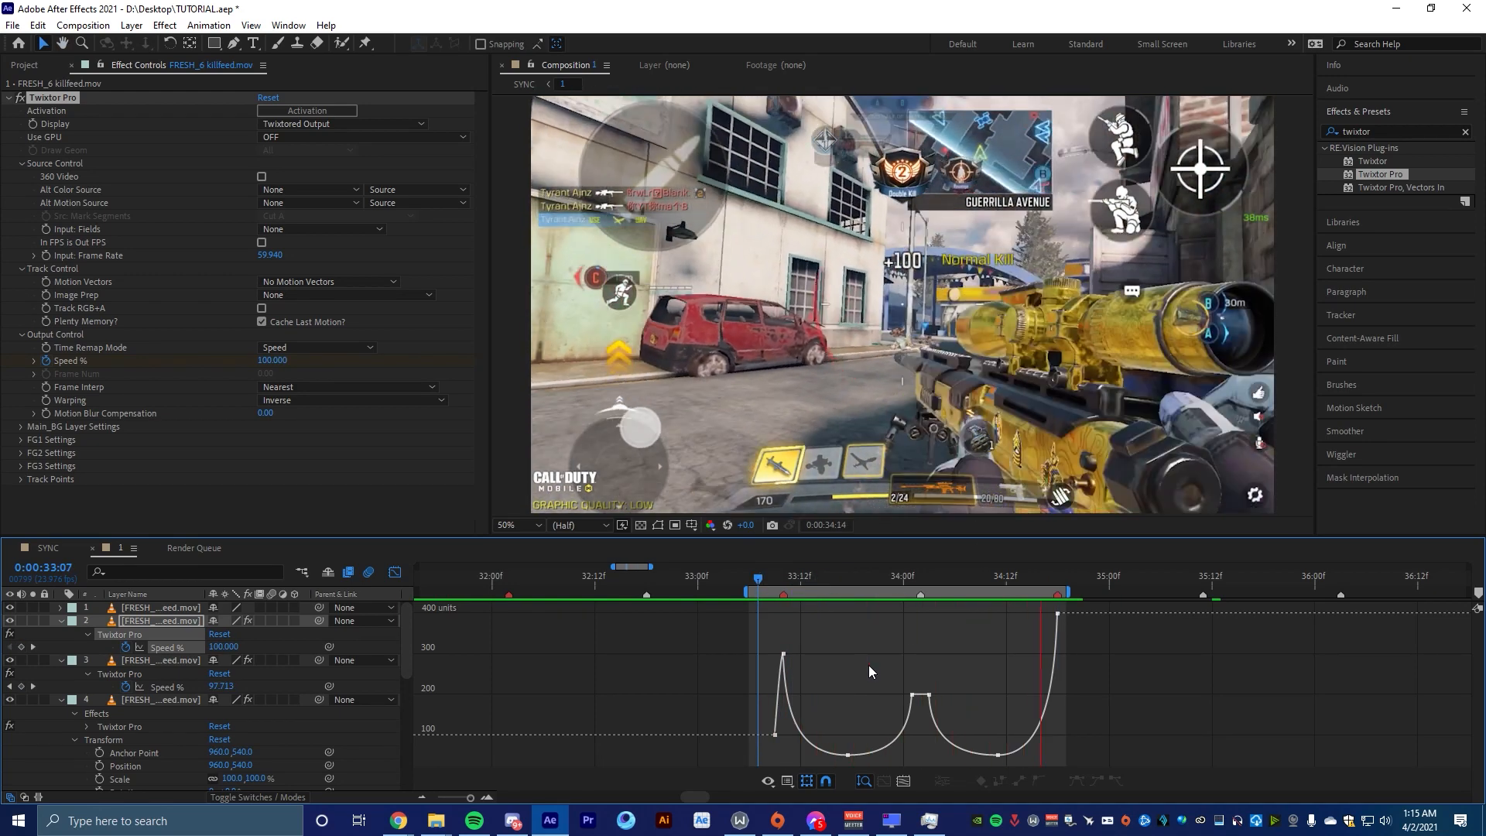
Adjust layer 2's Speed % easing between its 300% keyframe and the first 50% keyframe, and preview from 0:00:33:06
{"action": "left_click_drag", "start_coordinate": [773, 586], "coordinate": [831, 592]}
{"action": "left_click", "coordinate": [848, 755]}
{"action": "scroll", "coordinate": [843, 734], "scroll_direction": "up", "scroll_amount": 2}
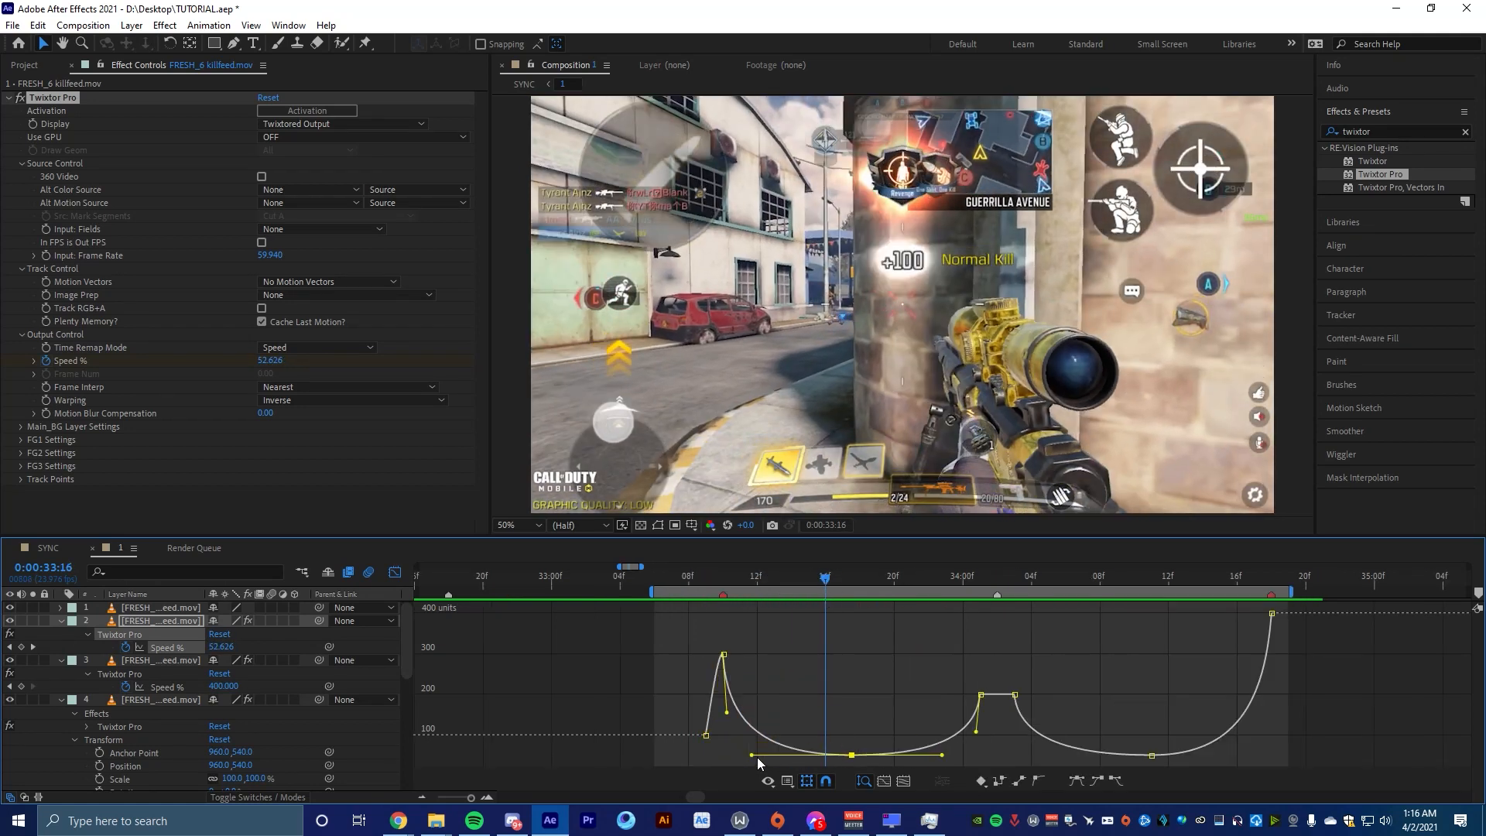
{"action": "left_click_drag", "start_coordinate": [752, 755], "coordinate": [772, 755]}
{"action": "left_click_drag", "start_coordinate": [727, 711], "coordinate": [719, 695]}
{"action": "left_click", "coordinate": [654, 579]}
{"action": "key", "text": "space"}
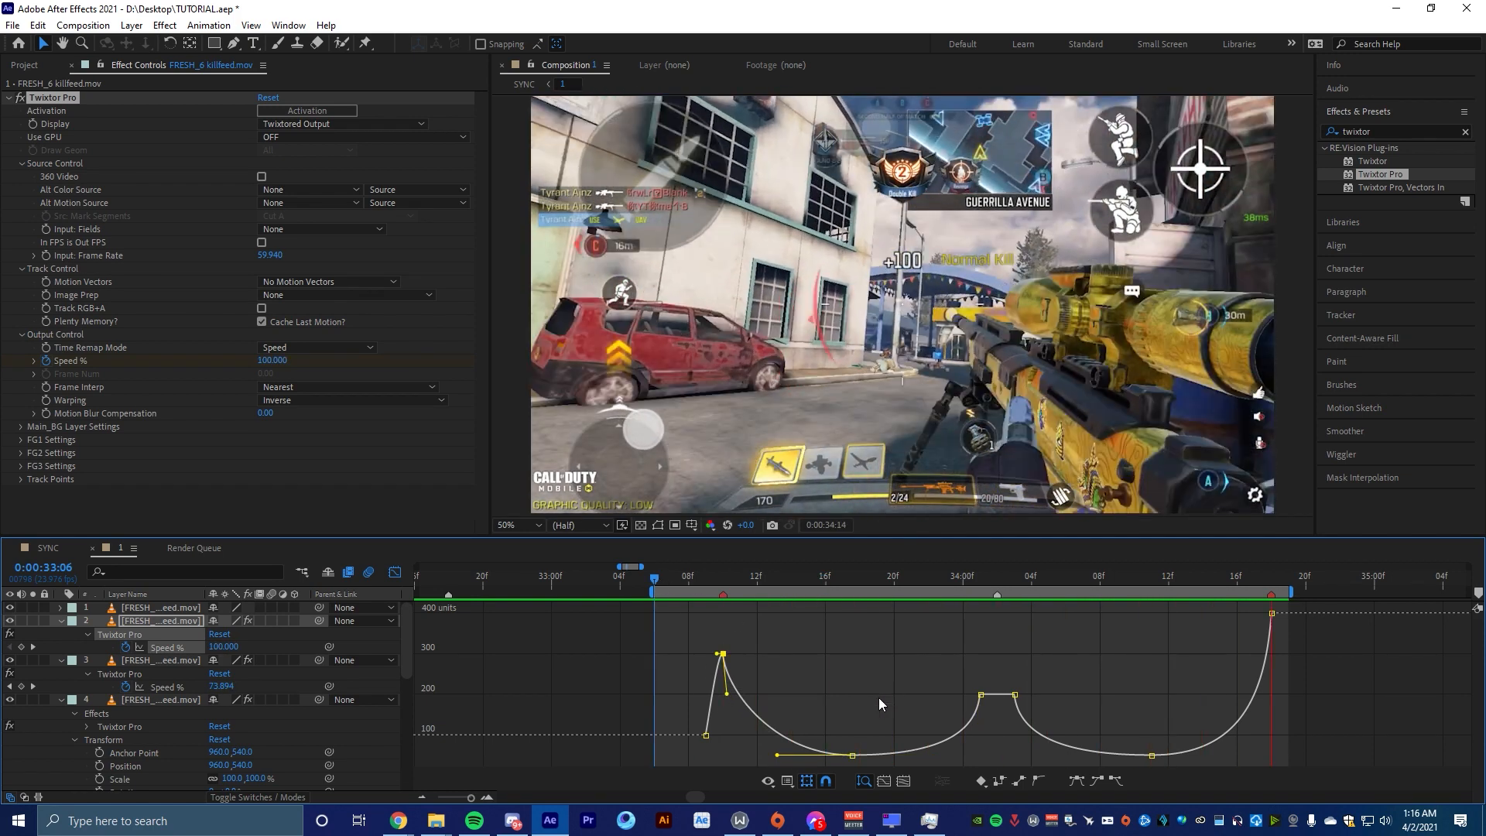
Shorten the ease into layer 2's first 50% keyframe, set its Speed % to 350 at 0:00:33:10, and preview the ramp
{"action": "left_click_drag", "start_coordinate": [786, 582], "coordinate": [777, 611]}
{"action": "left_click_drag", "start_coordinate": [776, 754], "coordinate": [793, 752]}
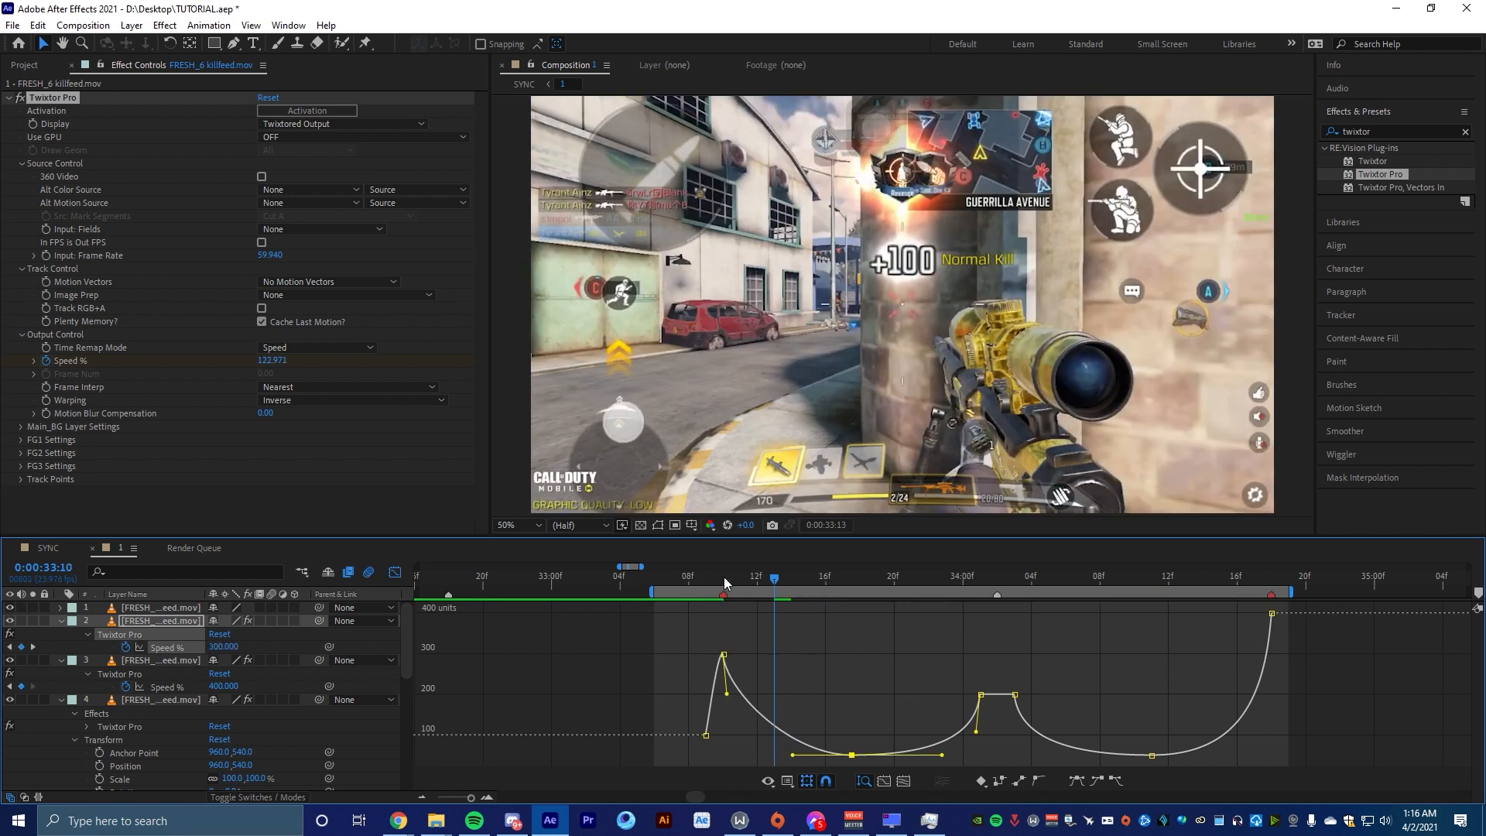
{"action": "left_click", "coordinate": [724, 583]}
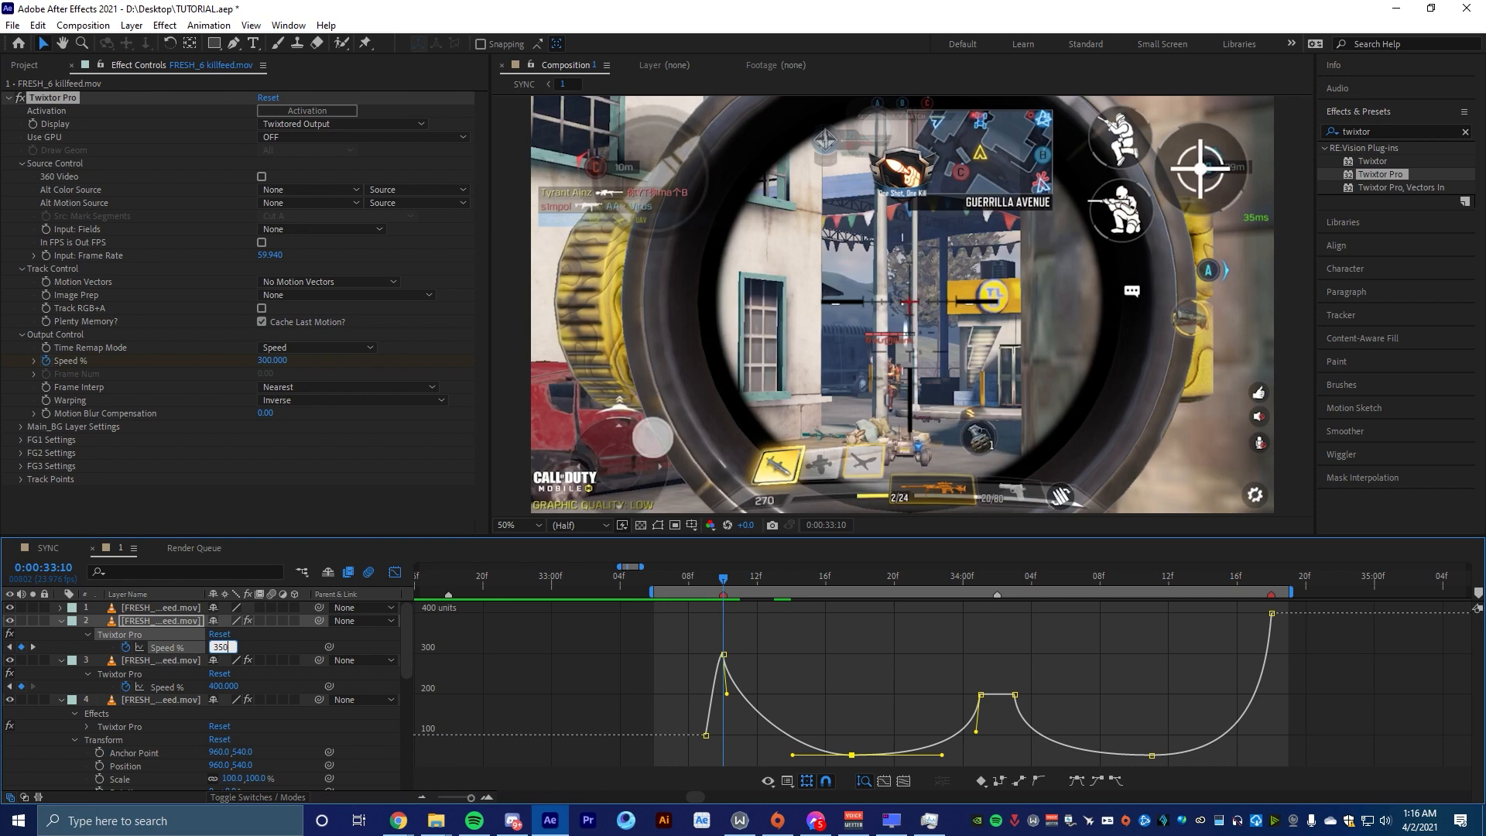
{"action": "type", "text": "350"}
{"action": "key", "text": "Return"}
{"action": "key", "text": "space"}
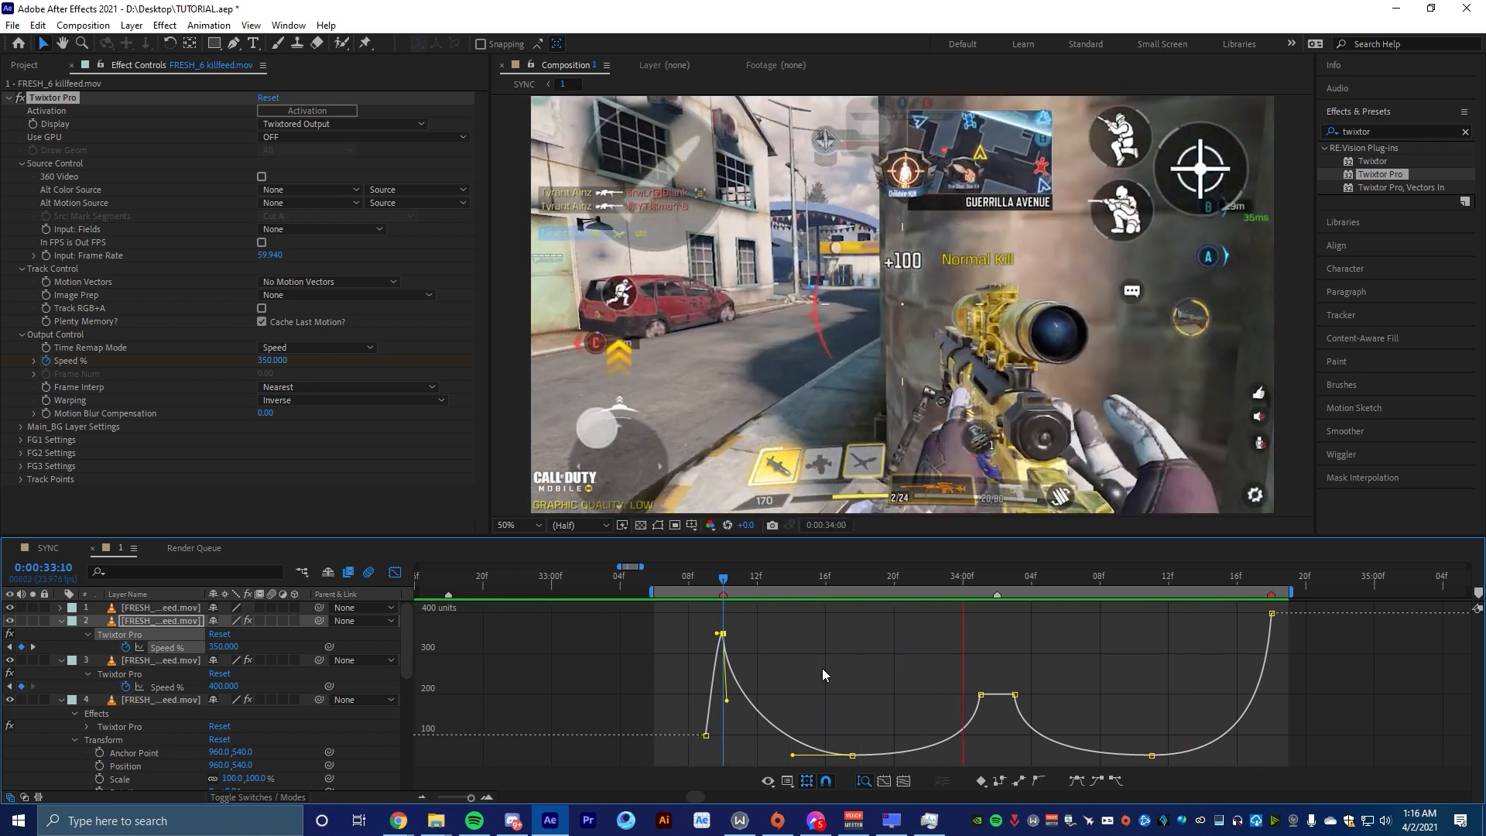
Lengthen the ease into layer 2's first 50% keyframe, and preview from a work area starting at 0:00:32:22
{"action": "left_click_drag", "start_coordinate": [792, 754], "coordinate": [780, 754]}
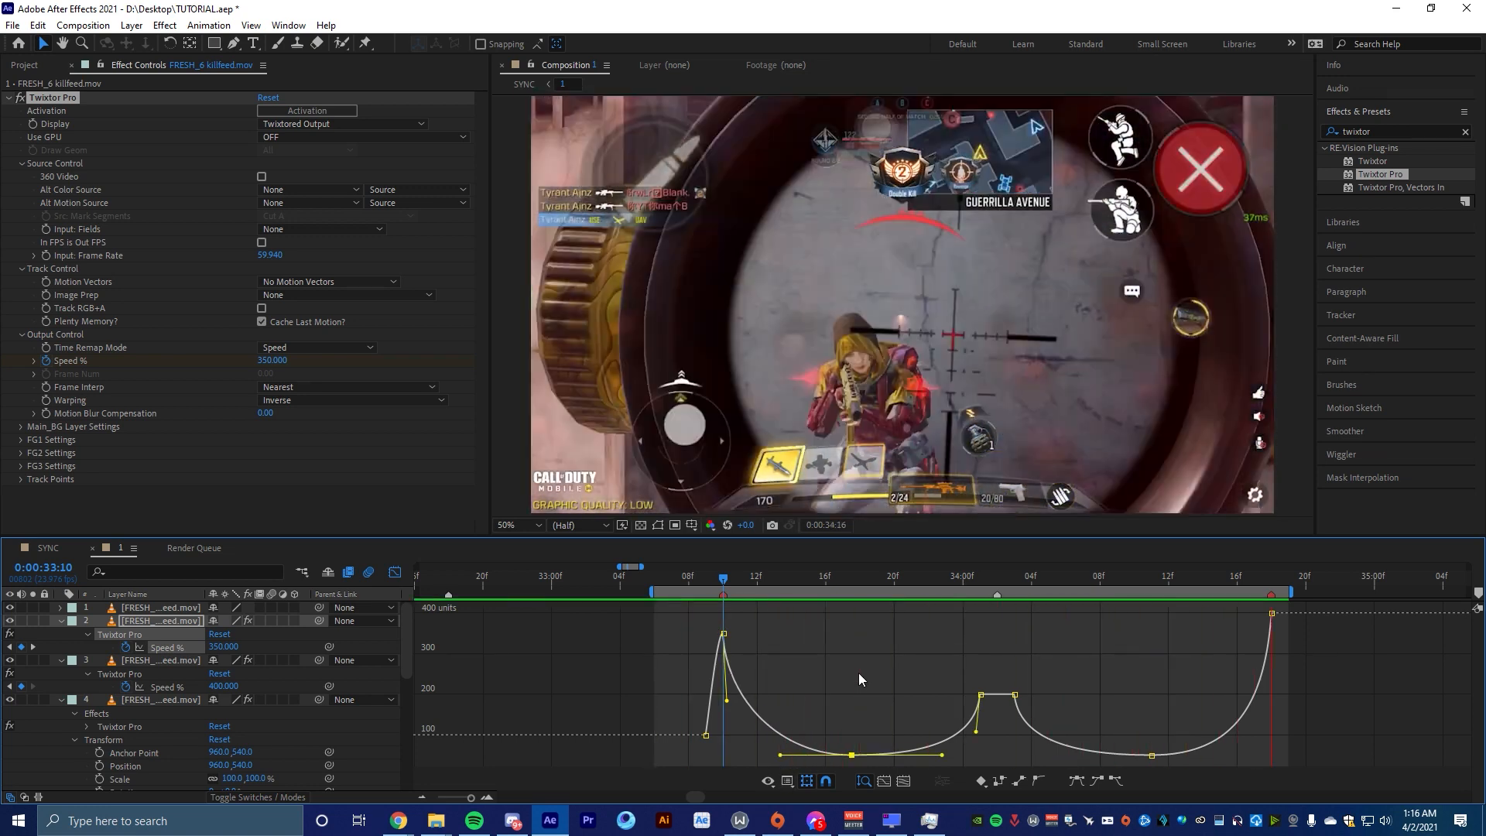
{"action": "left_click", "coordinate": [512, 582]}
{"action": "key", "text": "b"}
{"action": "key", "text": "space"}
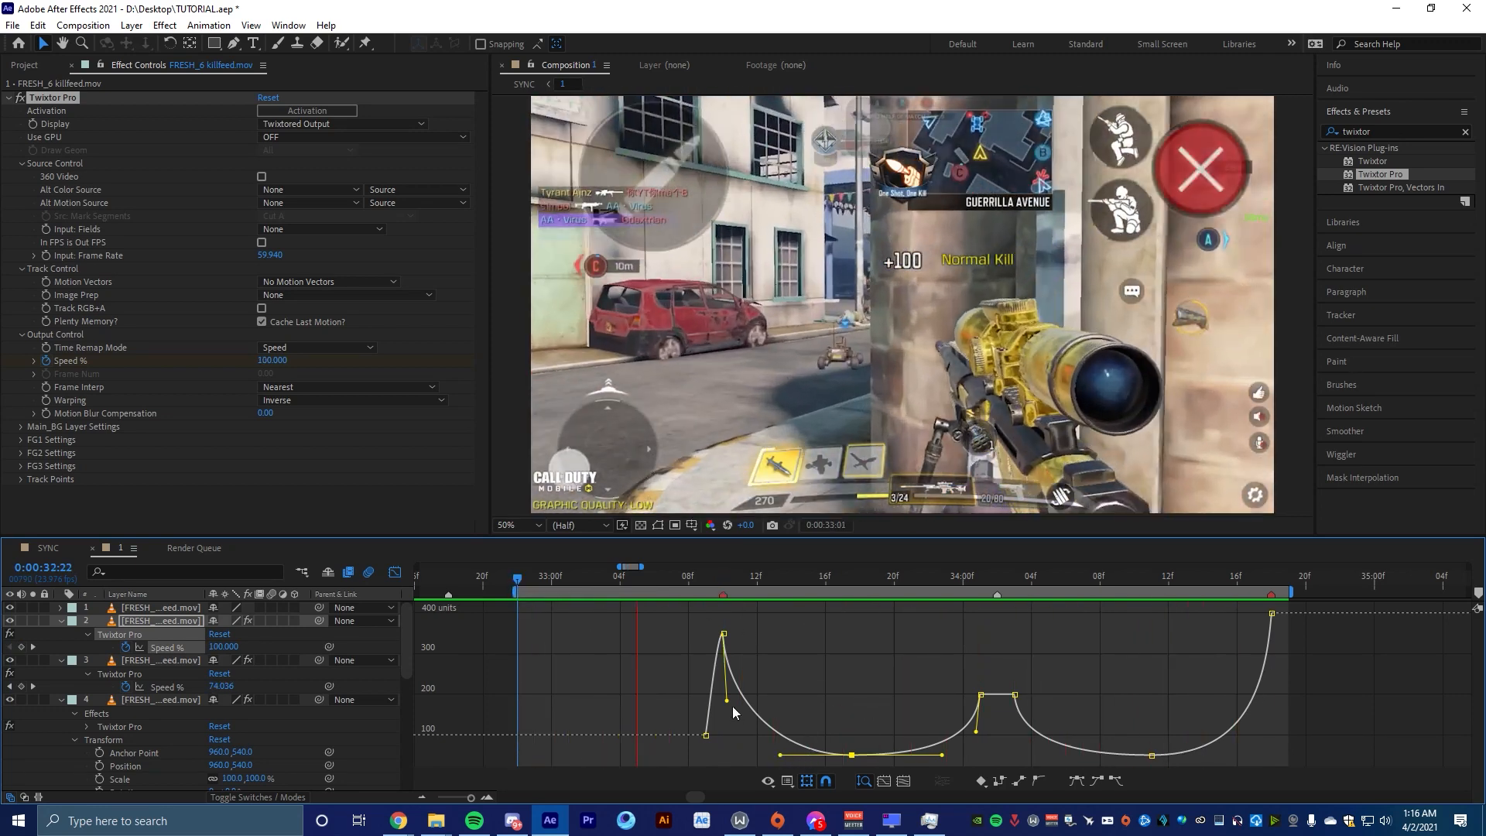
{"action": "left_click", "coordinate": [834, 662]}
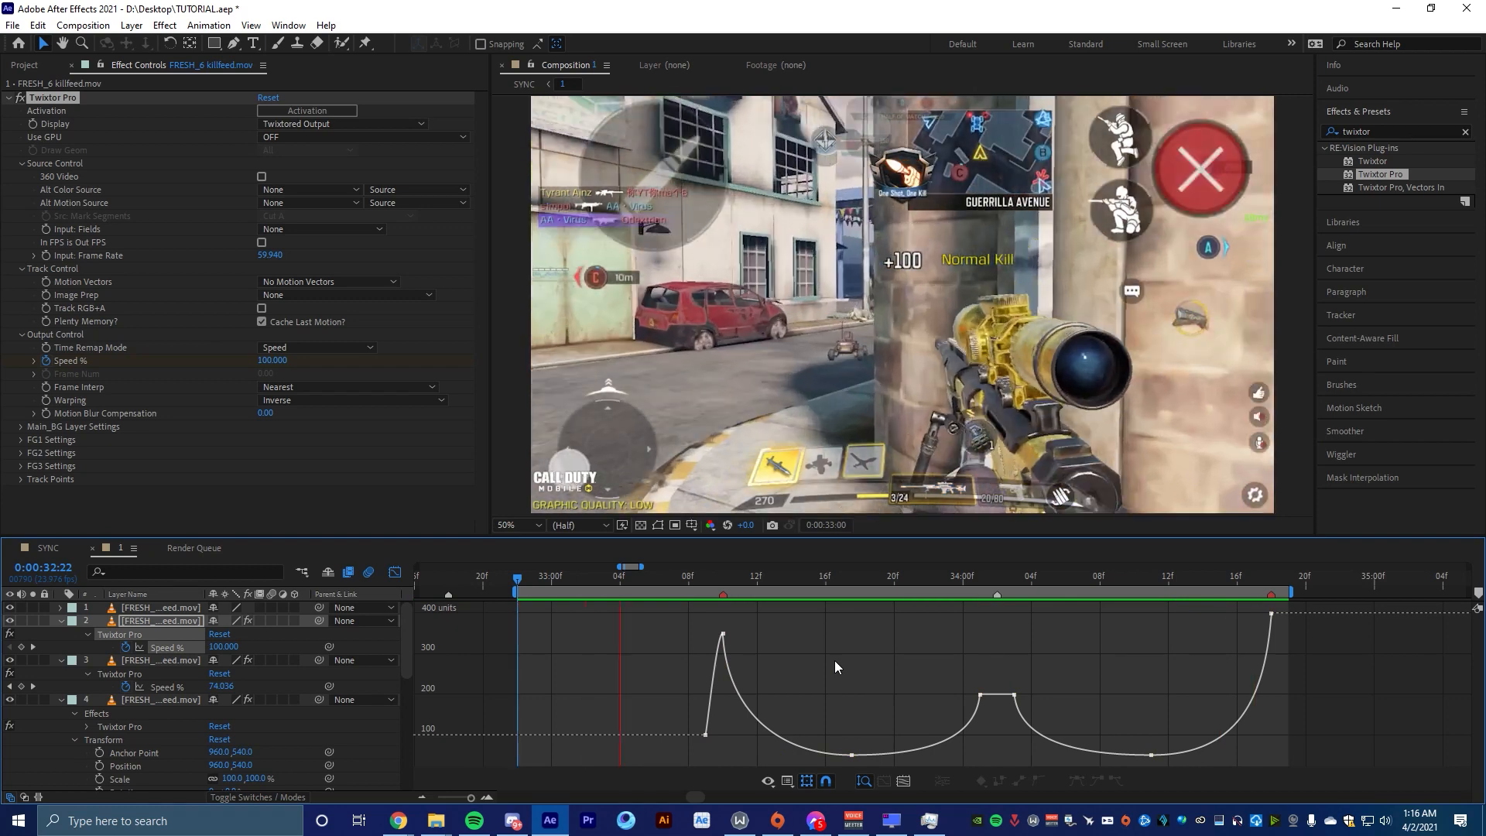
{"action": "left_click", "coordinate": [960, 587]}
{"action": "left_click_drag", "start_coordinate": [959, 586], "coordinate": [1153, 643]}
{"action": "key", "text": "minus"}
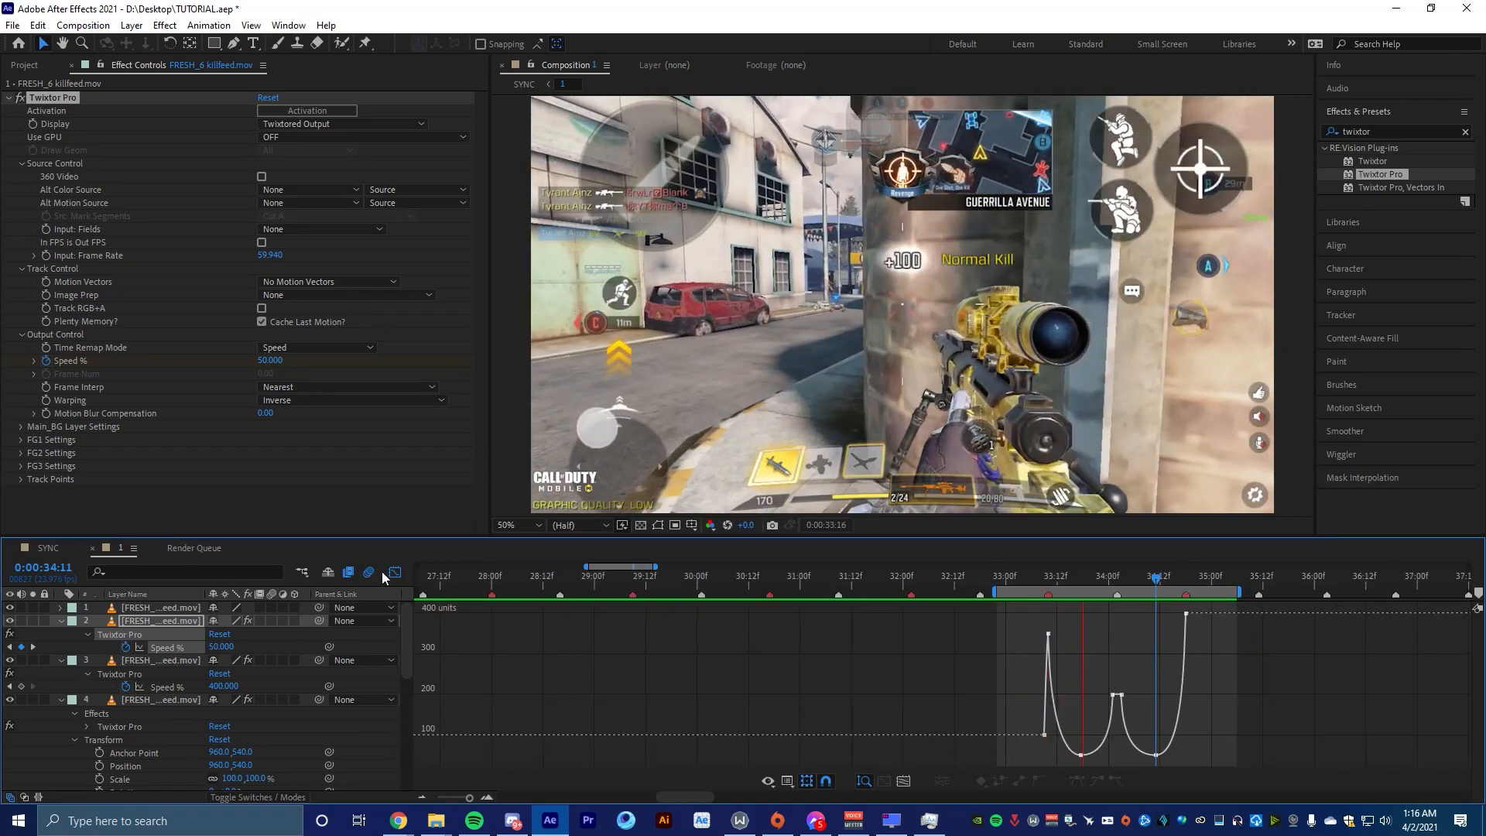
Duplicate layer 1 and move the lower copy so that it starts on the beat marker at 0:00:34:02
{"action": "left_click", "coordinate": [393, 572]}
{"action": "key", "text": "equal"}
{"action": "left_click", "coordinate": [1092, 582]}
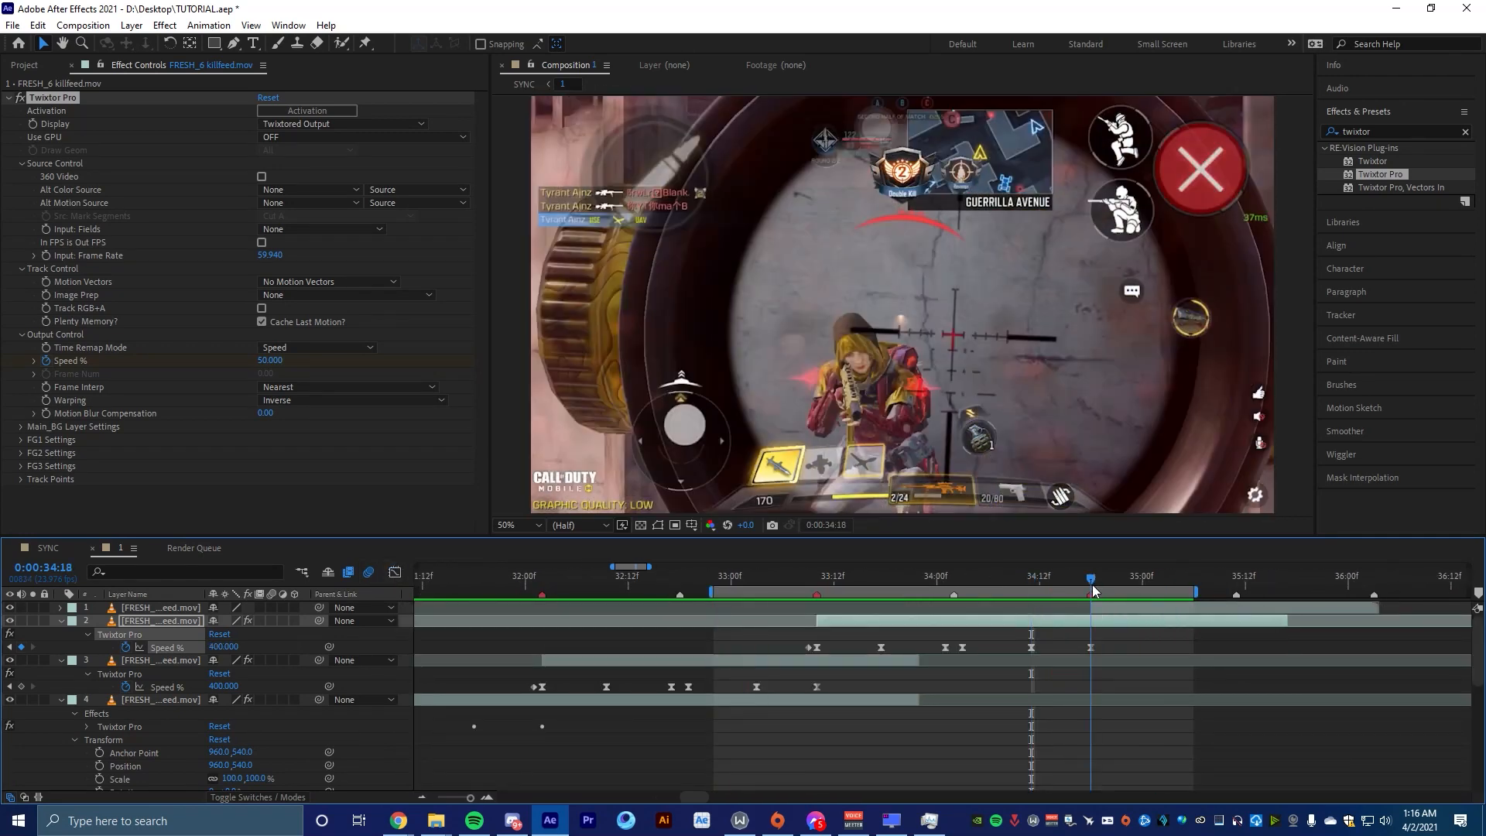
{"action": "left_click", "coordinate": [1098, 608]}
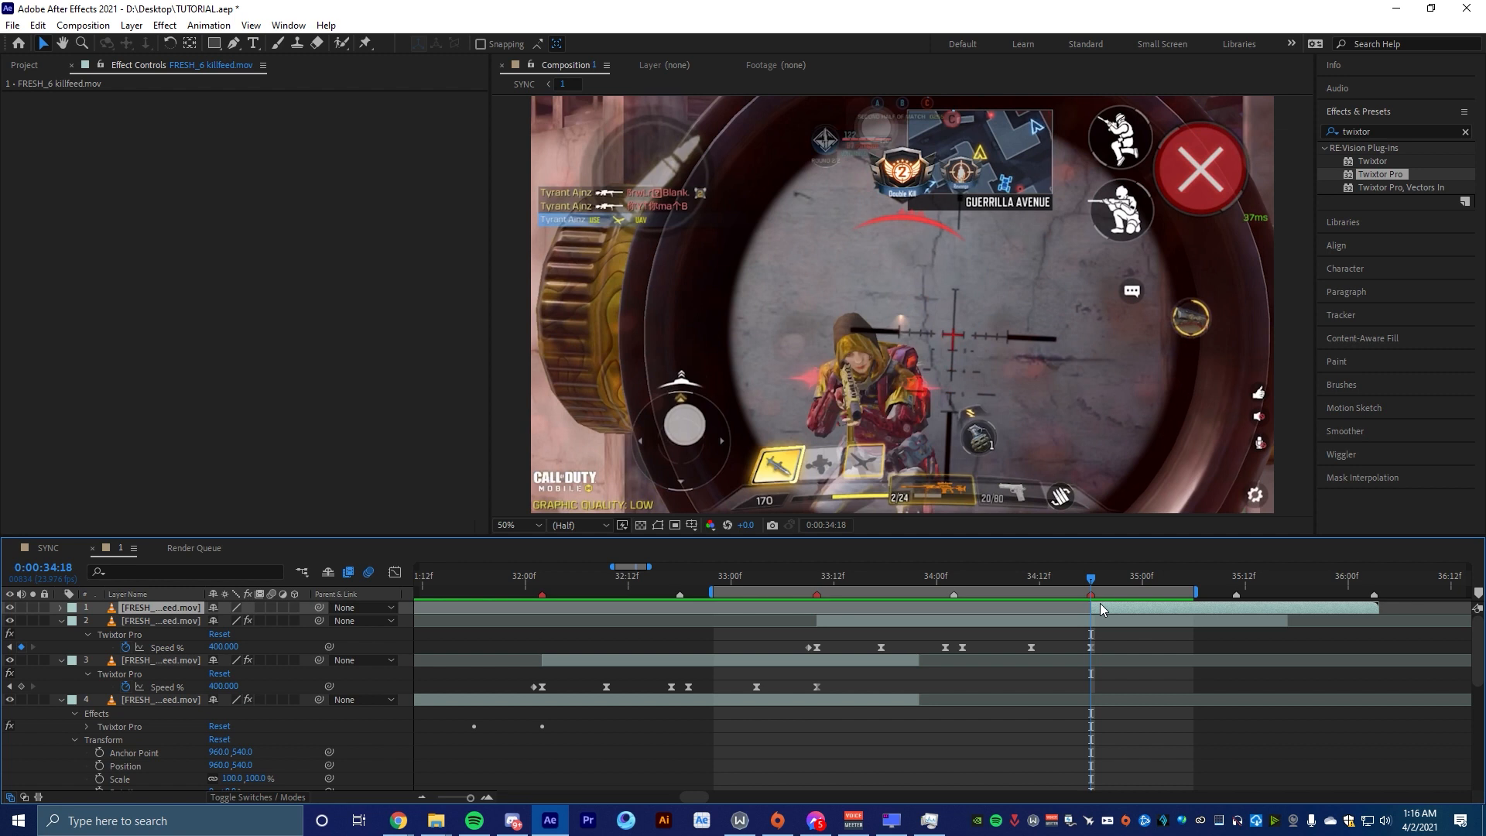
{"action": "key", "text": "ctrl+d"}
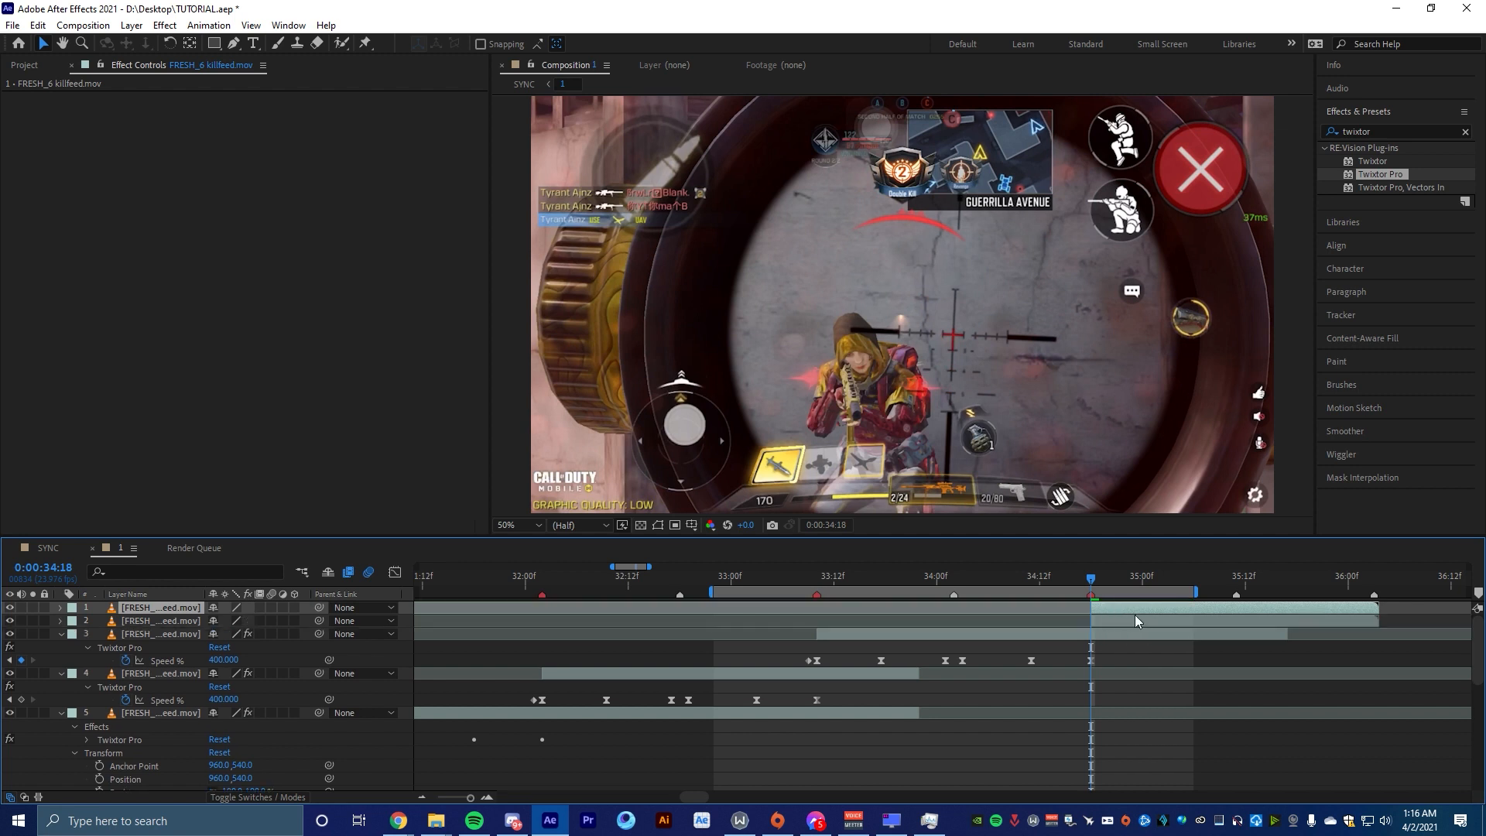
{"action": "left_click", "coordinate": [1108, 619]}
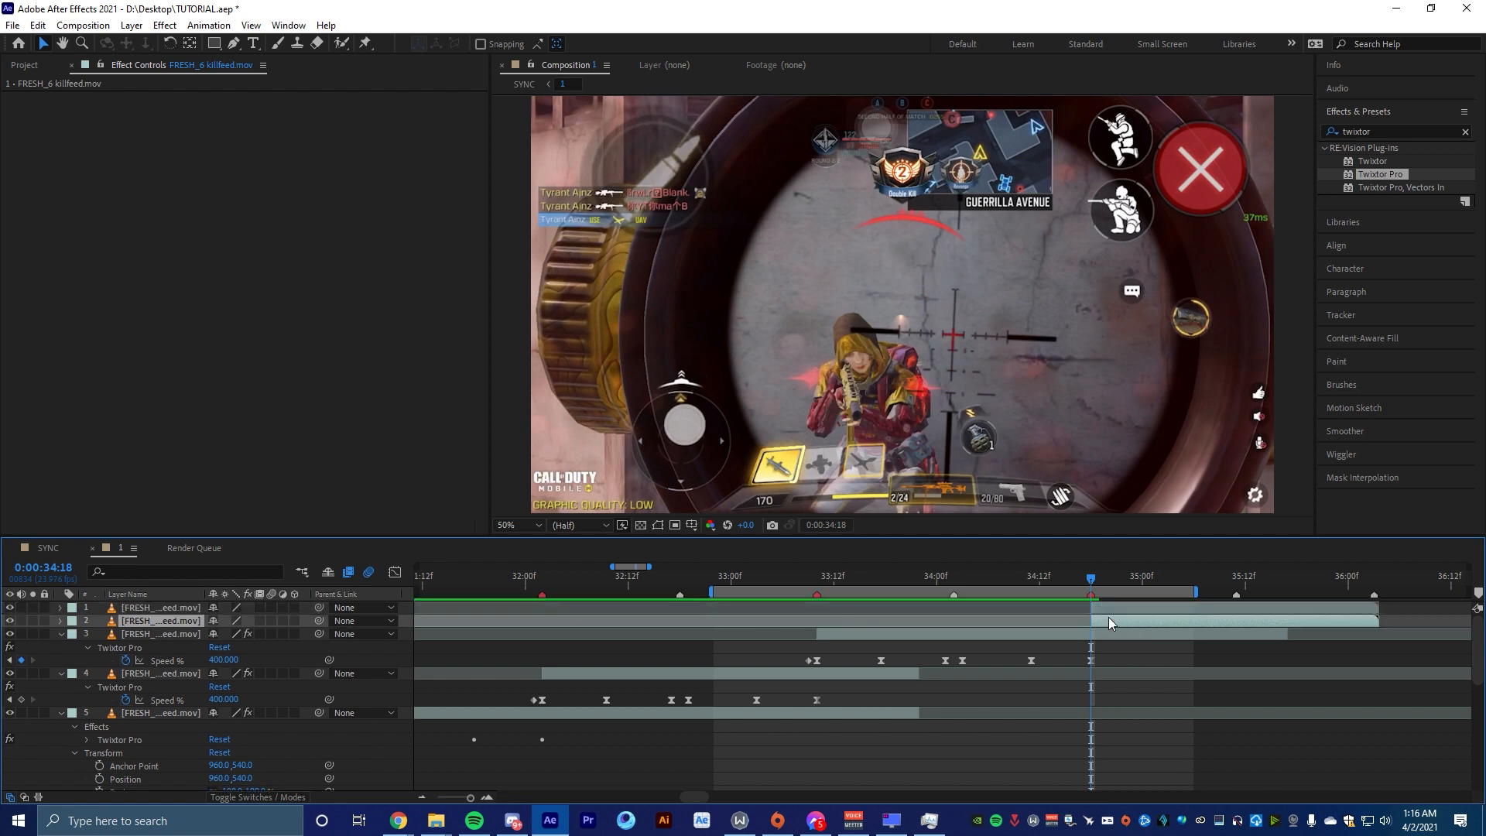
{"action": "left_click_drag", "start_coordinate": [1111, 619], "coordinate": [972, 625]}
{"action": "left_click", "coordinate": [951, 577]}
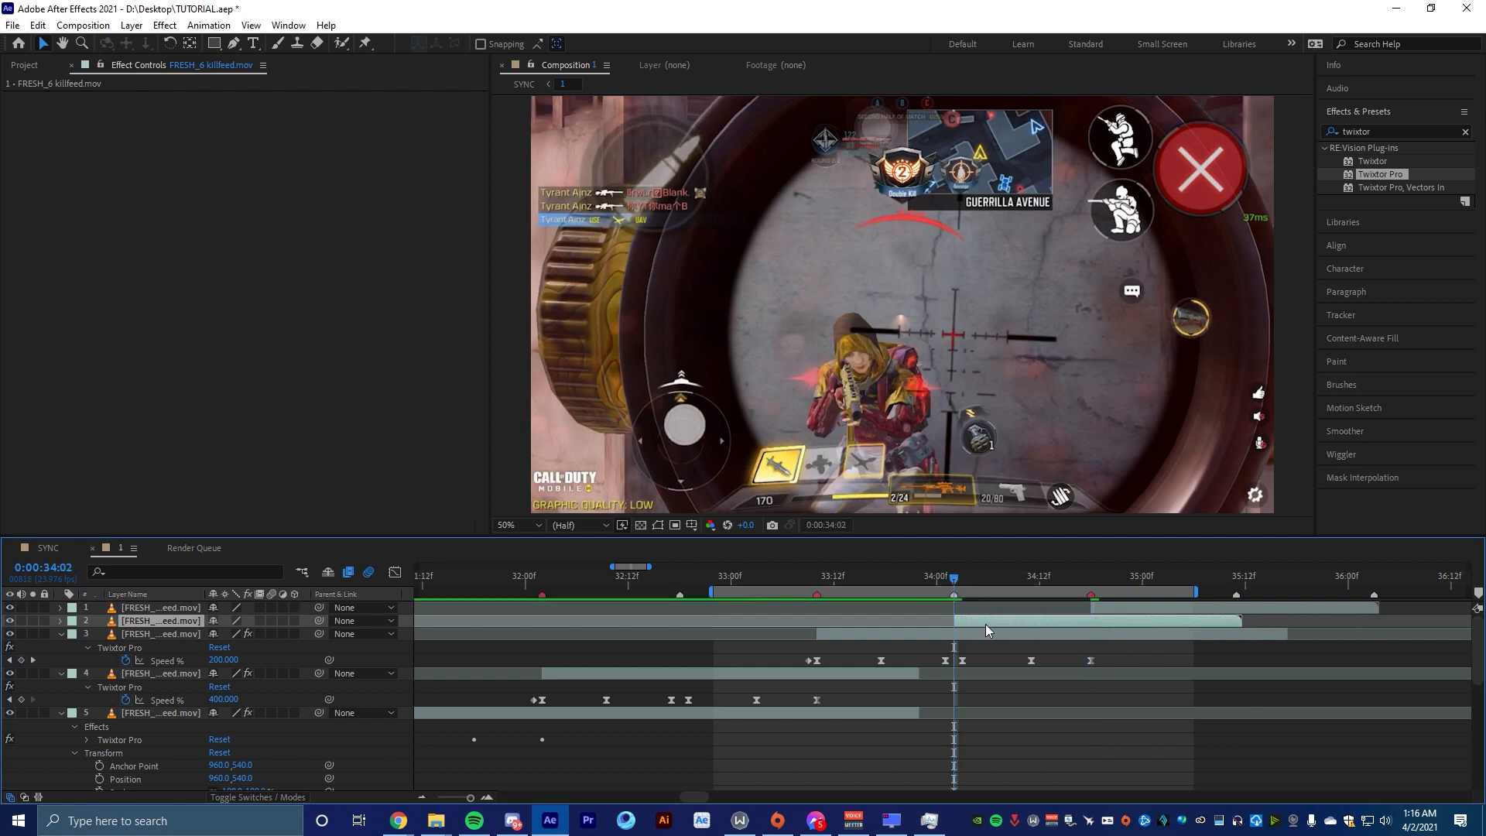
Copy layer 3's Twixtor Pro speed keyframes onto layer 2, fitting them between its start and 0:00:34:18 and deleting the surplus ones
{"action": "left_click", "coordinate": [179, 634]}
{"action": "left_click", "coordinate": [188, 622]}
{"action": "key", "text": "u"}
{"action": "left_click_drag", "start_coordinate": [1200, 653], "coordinate": [954, 650]}
{"action": "left_click_drag", "start_coordinate": [1281, 640], "coordinate": [944, 658]}
{"action": "left_click_drag", "start_coordinate": [1305, 650], "coordinate": [1084, 648]}
{"action": "key", "text": "Delete"}
{"action": "left_click", "coordinate": [1093, 577]}
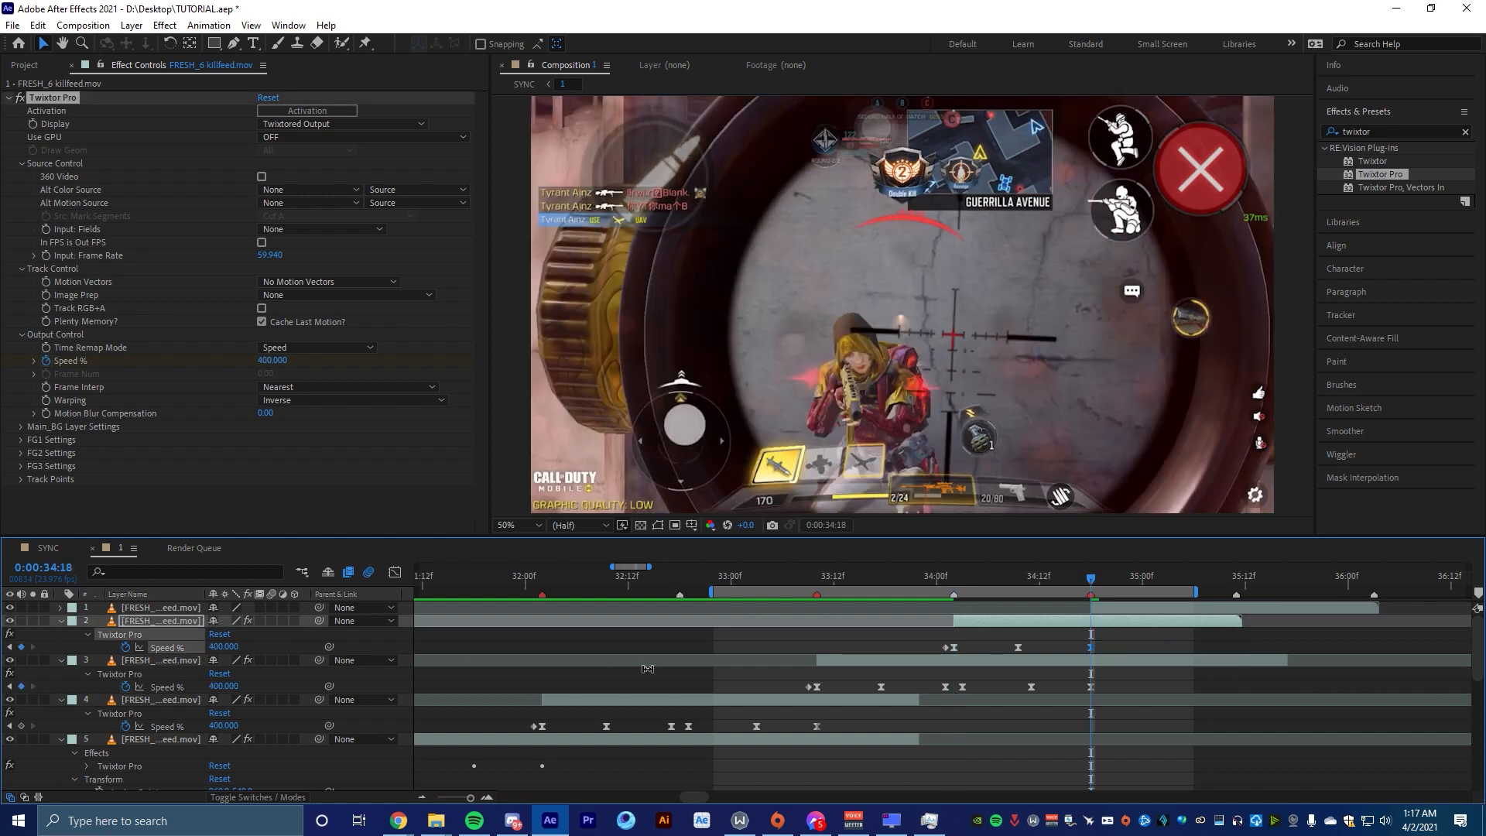
Place layer 2's first two Speed % keyframes at 0:00:34:02 and 0:00:34:03, and set the second one to 200
{"action": "left_click", "coordinate": [954, 580]}
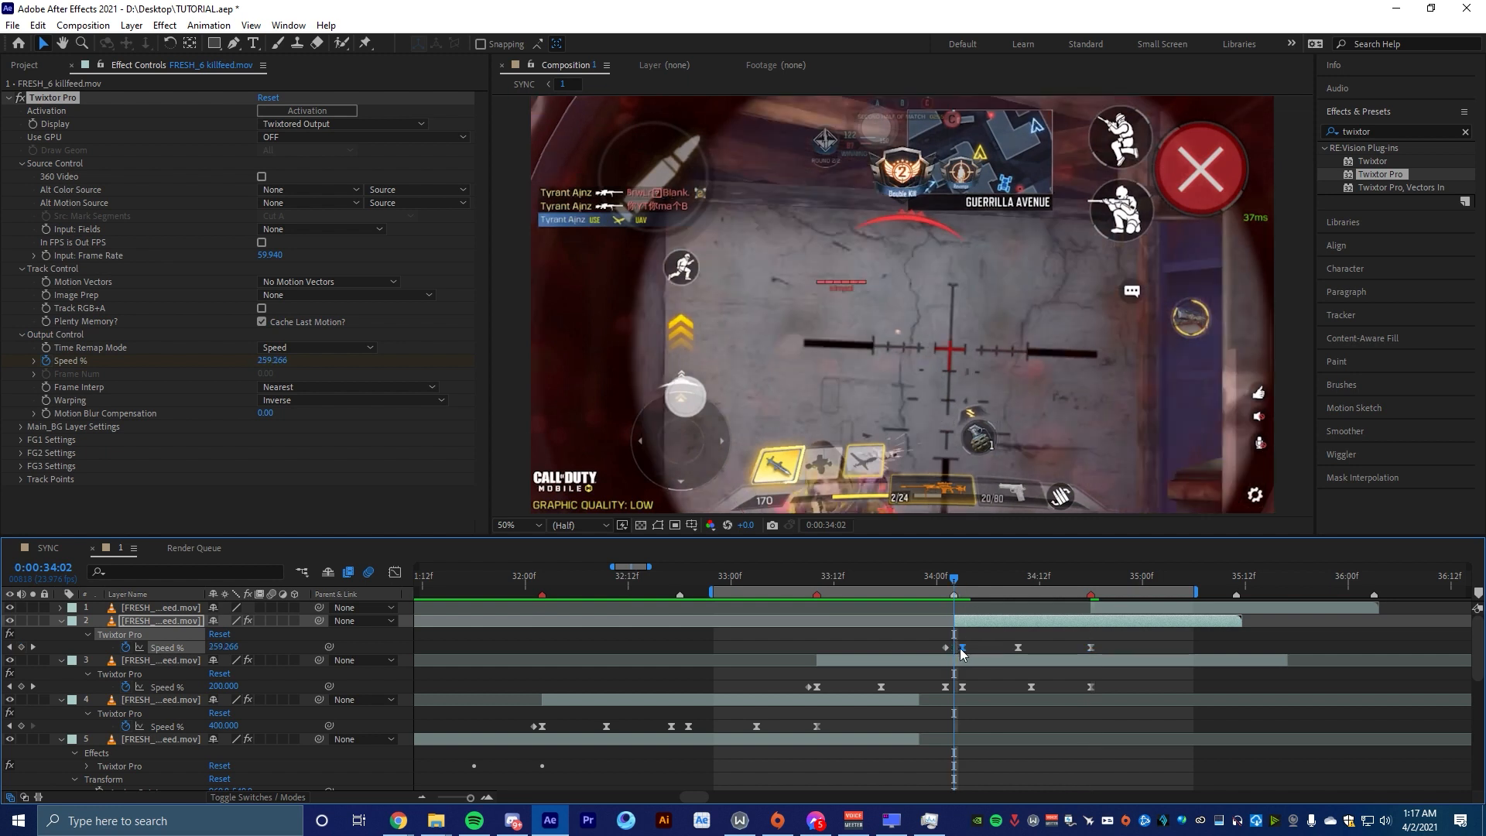
{"action": "left_click_drag", "start_coordinate": [945, 647], "coordinate": [954, 648]}
{"action": "left_click", "coordinate": [961, 581]}
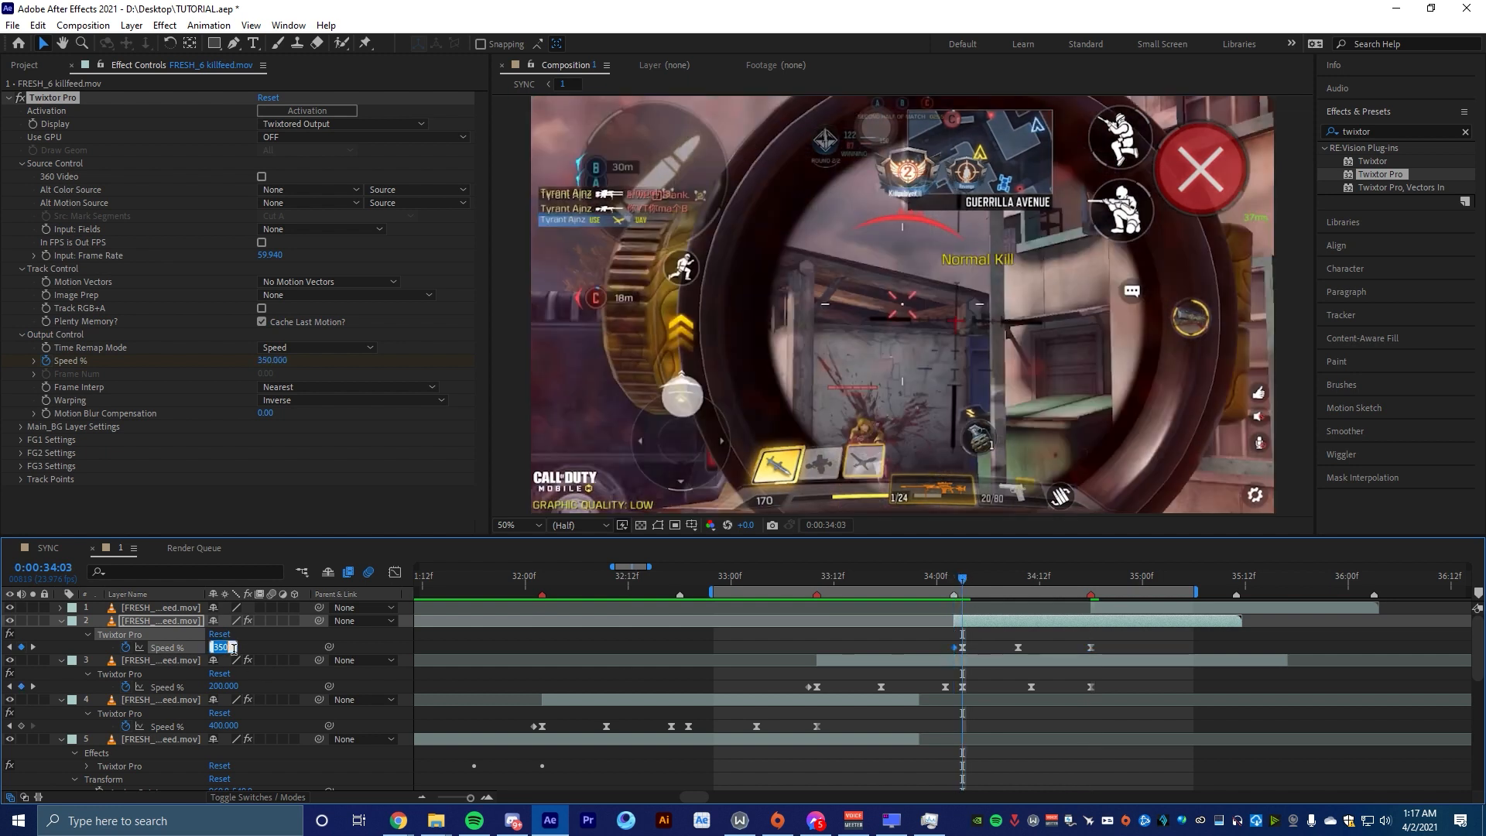
{"action": "key", "text": "Return"}
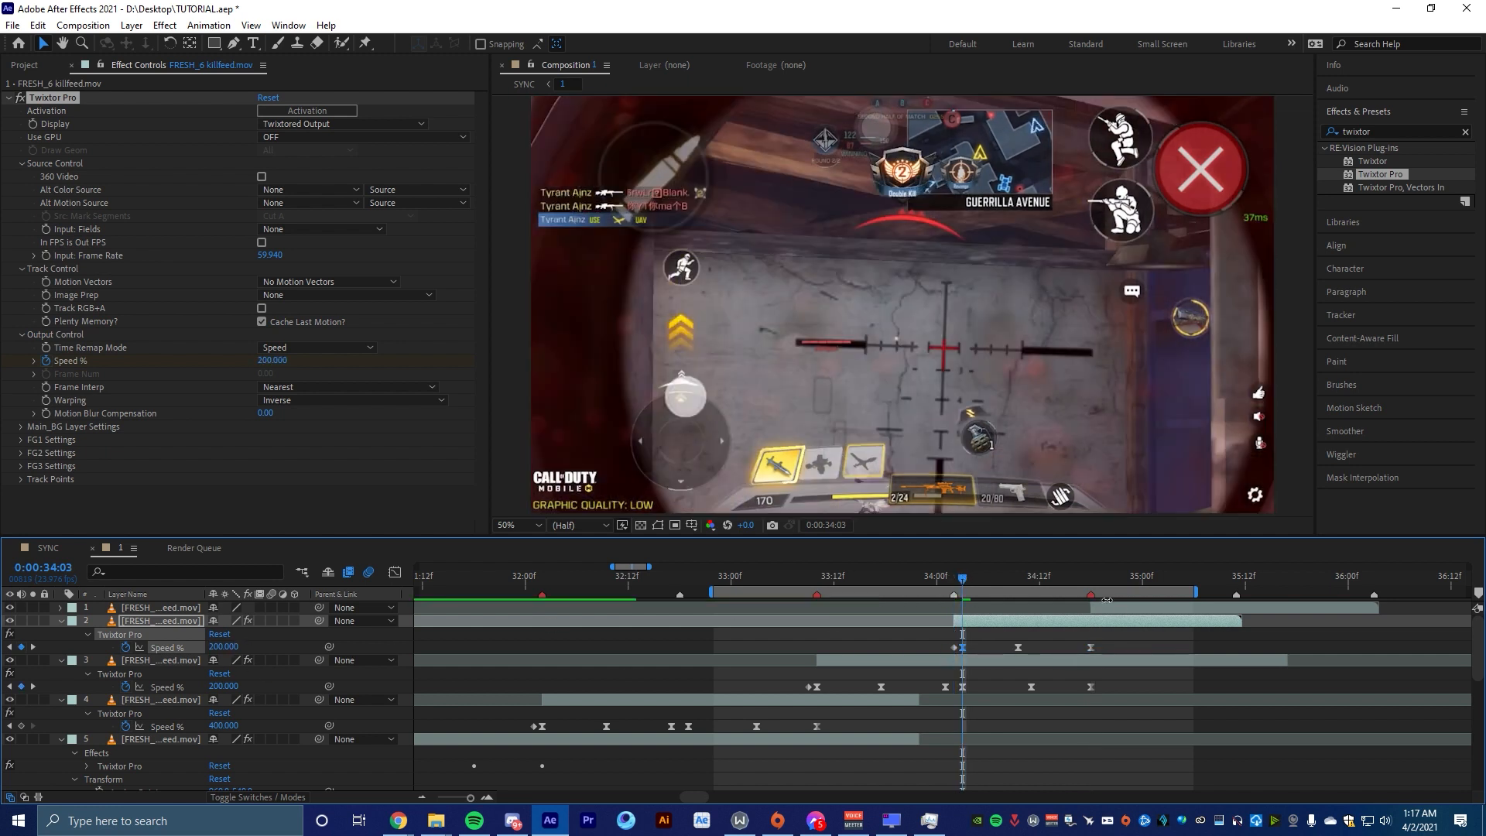
Smooth layer 2's Speed % curve out of the 200% keyframe, through the 50% keyframe and into the 400% keyframe
{"action": "key", "text": "shift+F3"}
{"action": "scroll", "coordinate": [996, 736], "scroll_direction": "up", "scroll_amount": 1}
{"action": "left_click_drag", "start_coordinate": [931, 756], "coordinate": [921, 724]}
{"action": "left_click", "coordinate": [1046, 754]}
{"action": "left_click", "coordinate": [1099, 761]}
{"action": "left_click", "coordinate": [1185, 613]}
{"action": "left_click_drag", "start_coordinate": [1185, 658], "coordinate": [1182, 703]}
Start the work area at 0:00:33:18 and preview layer 2's speed ramp
{"action": "left_click_drag", "start_coordinate": [934, 579], "coordinate": [775, 581]}
{"action": "key", "text": "b"}
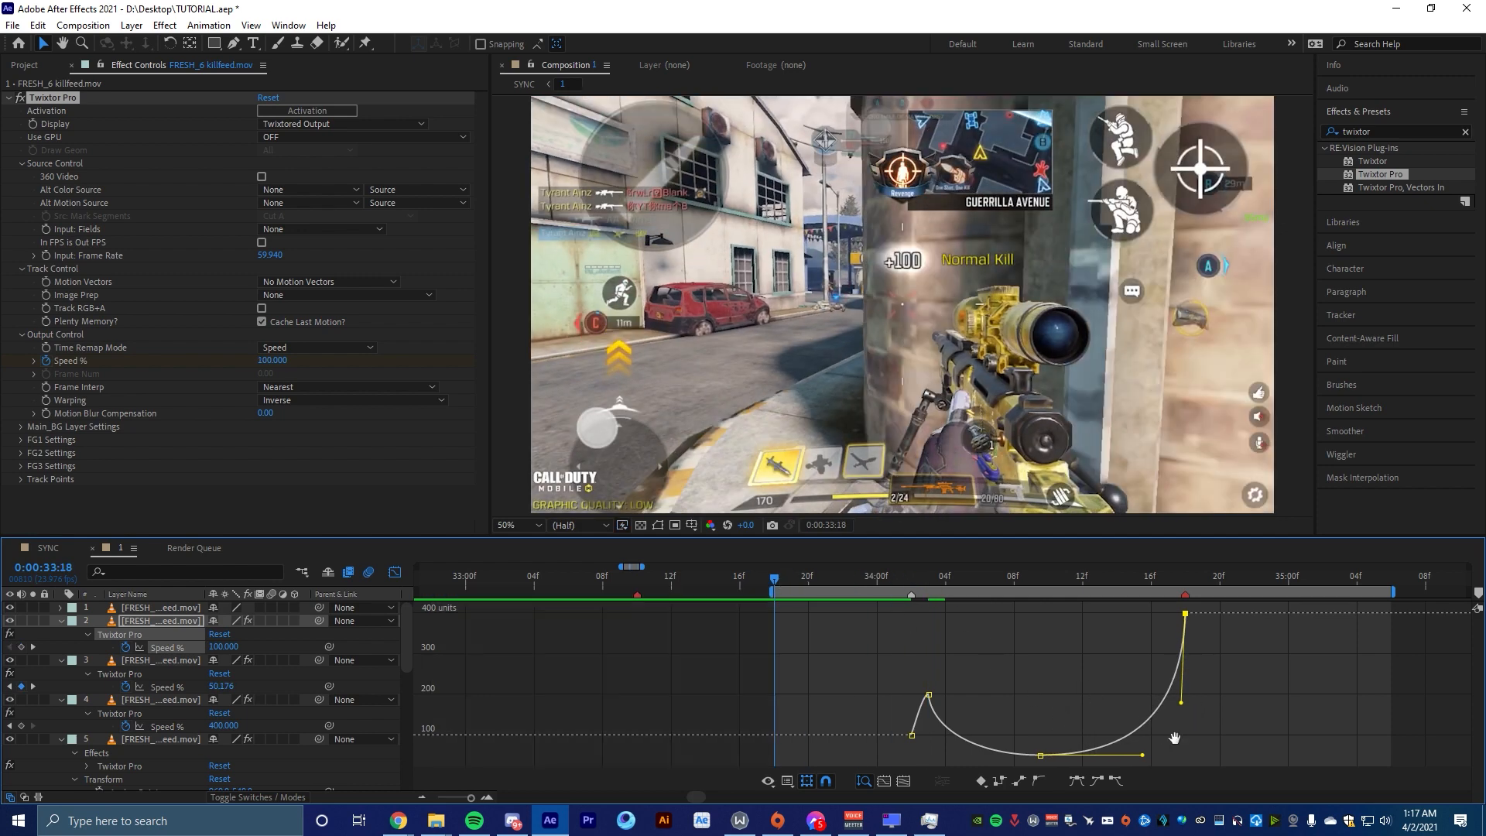
{"action": "key", "text": "space"}
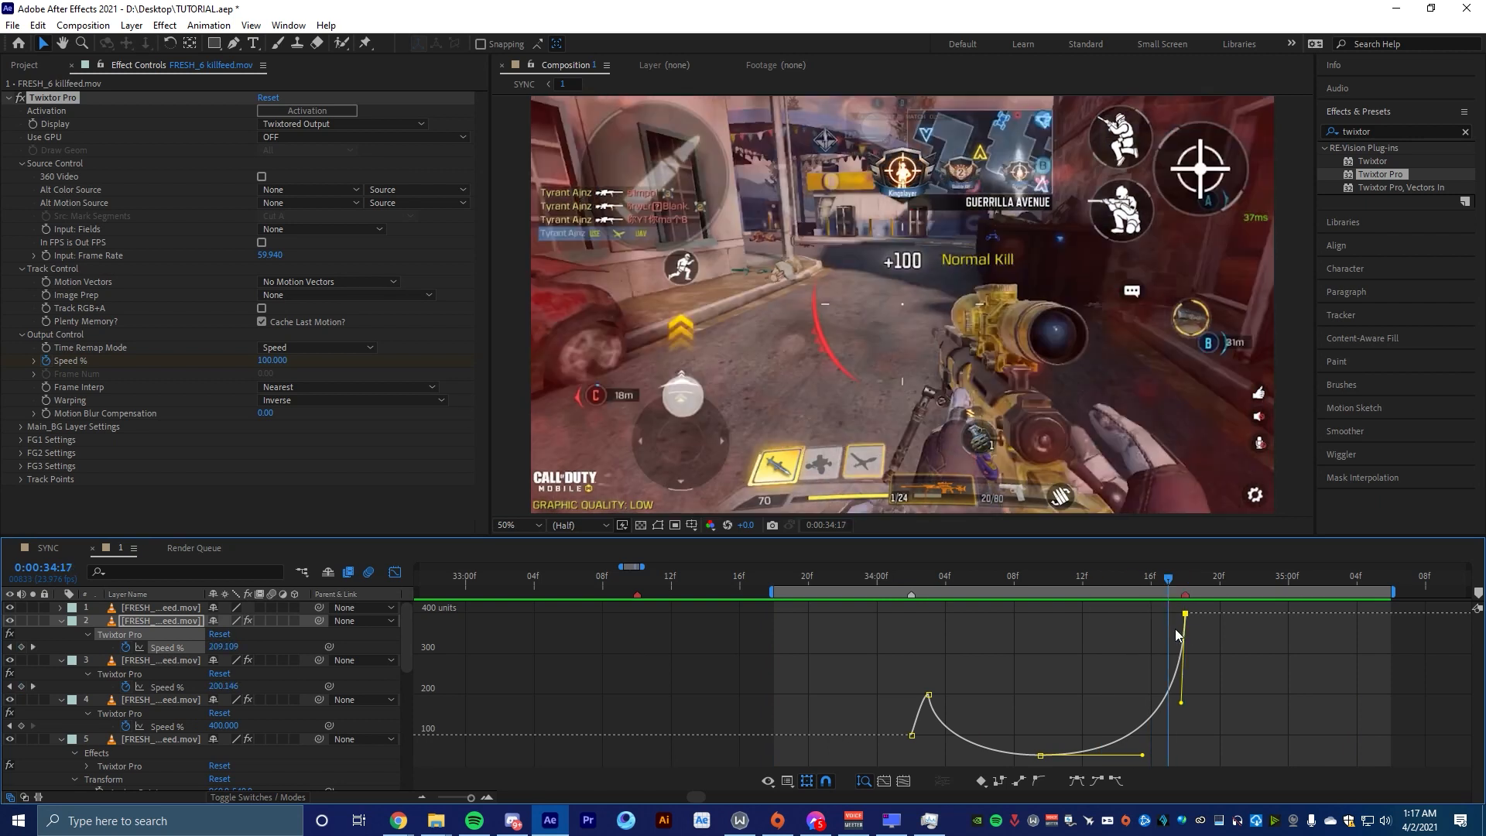
Split layer 2 at 0:00:34:18 and delete the part after the cut
{"action": "left_click", "coordinate": [395, 572]}
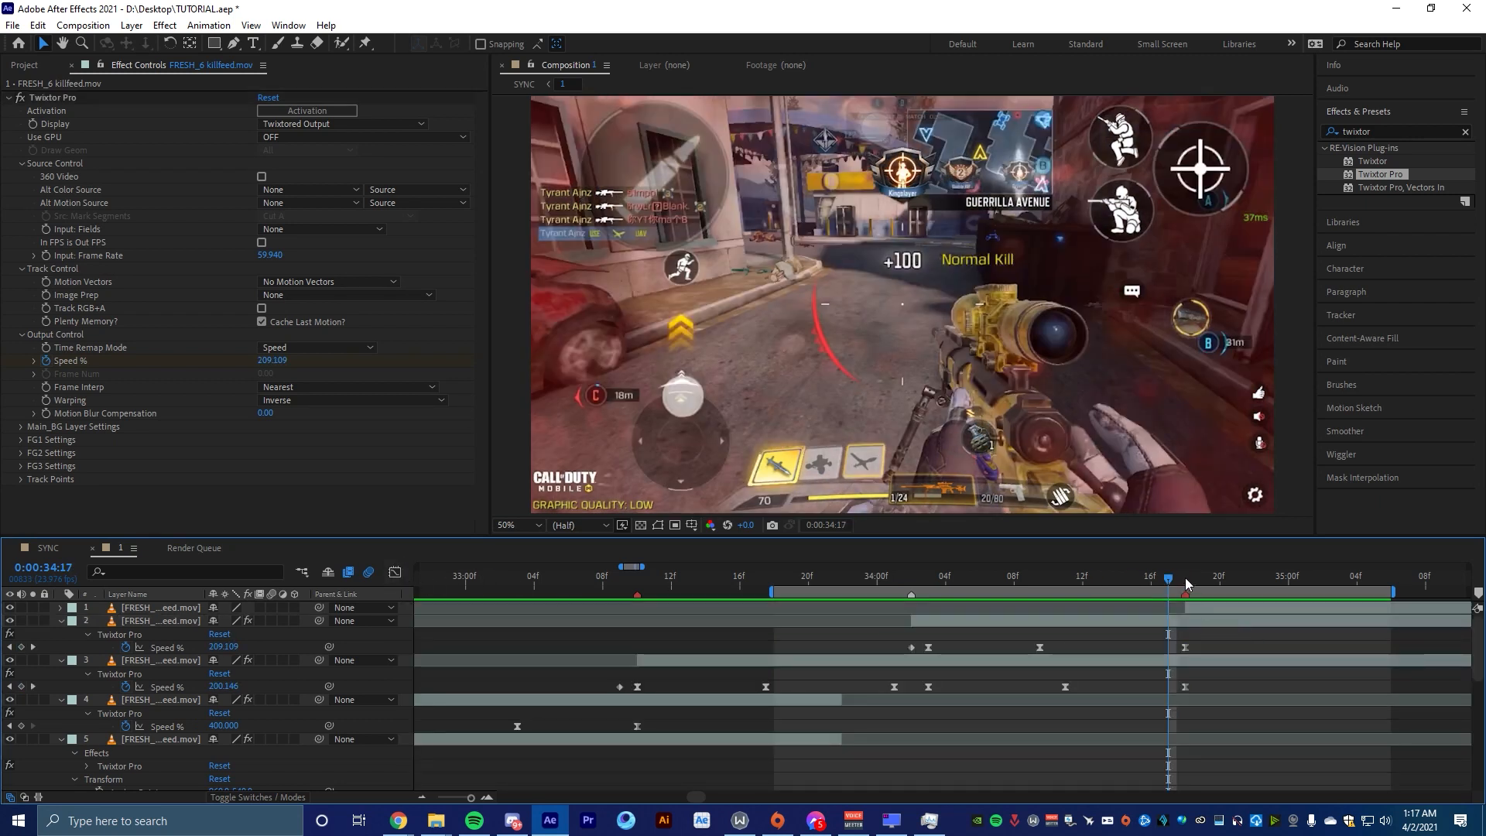
{"action": "left_click", "coordinate": [1200, 621]}
{"action": "key", "text": "ctrl+shift+d"}
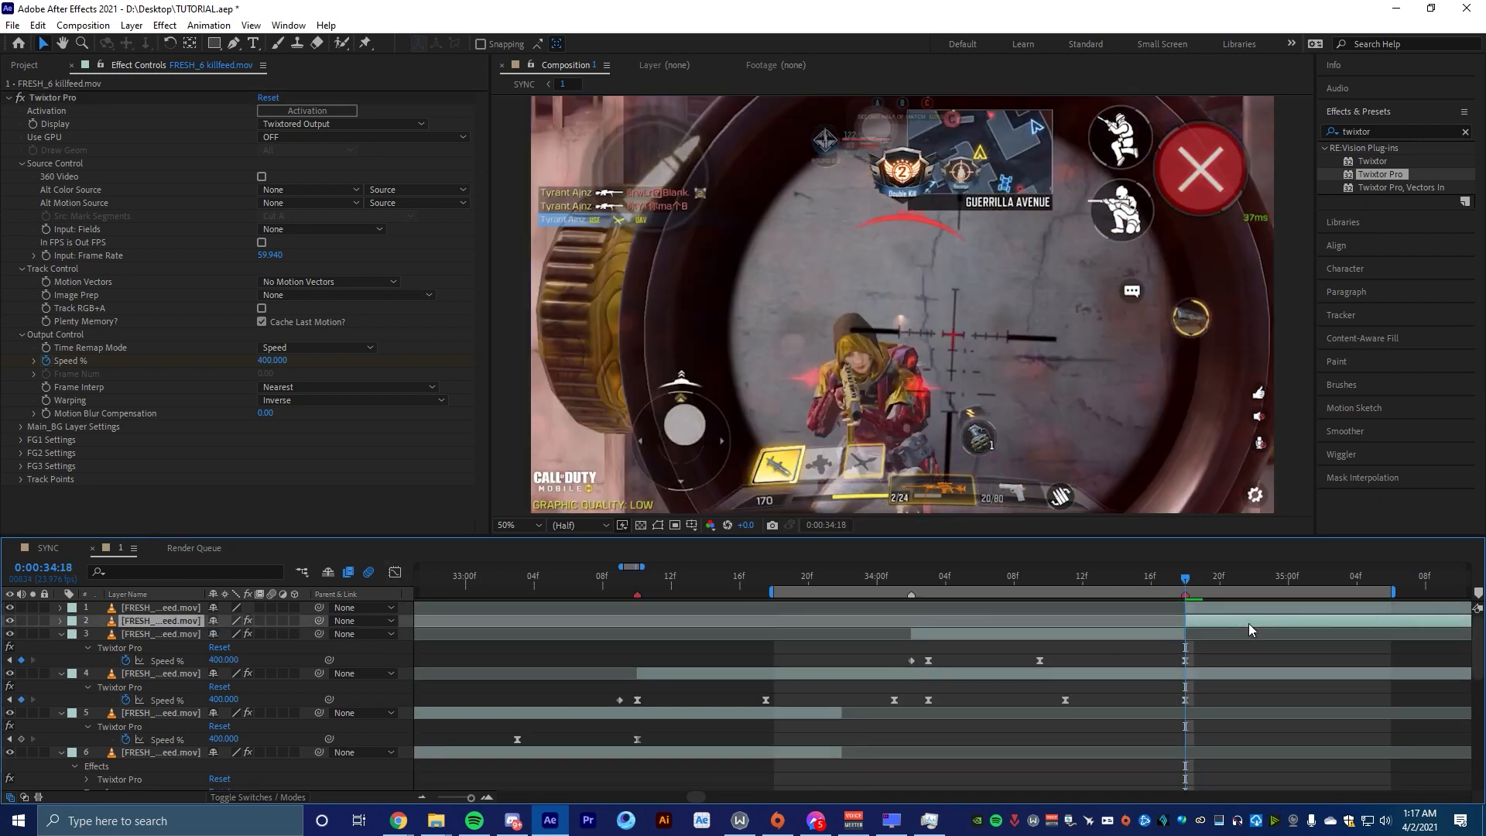
{"action": "key", "text": "Delete"}
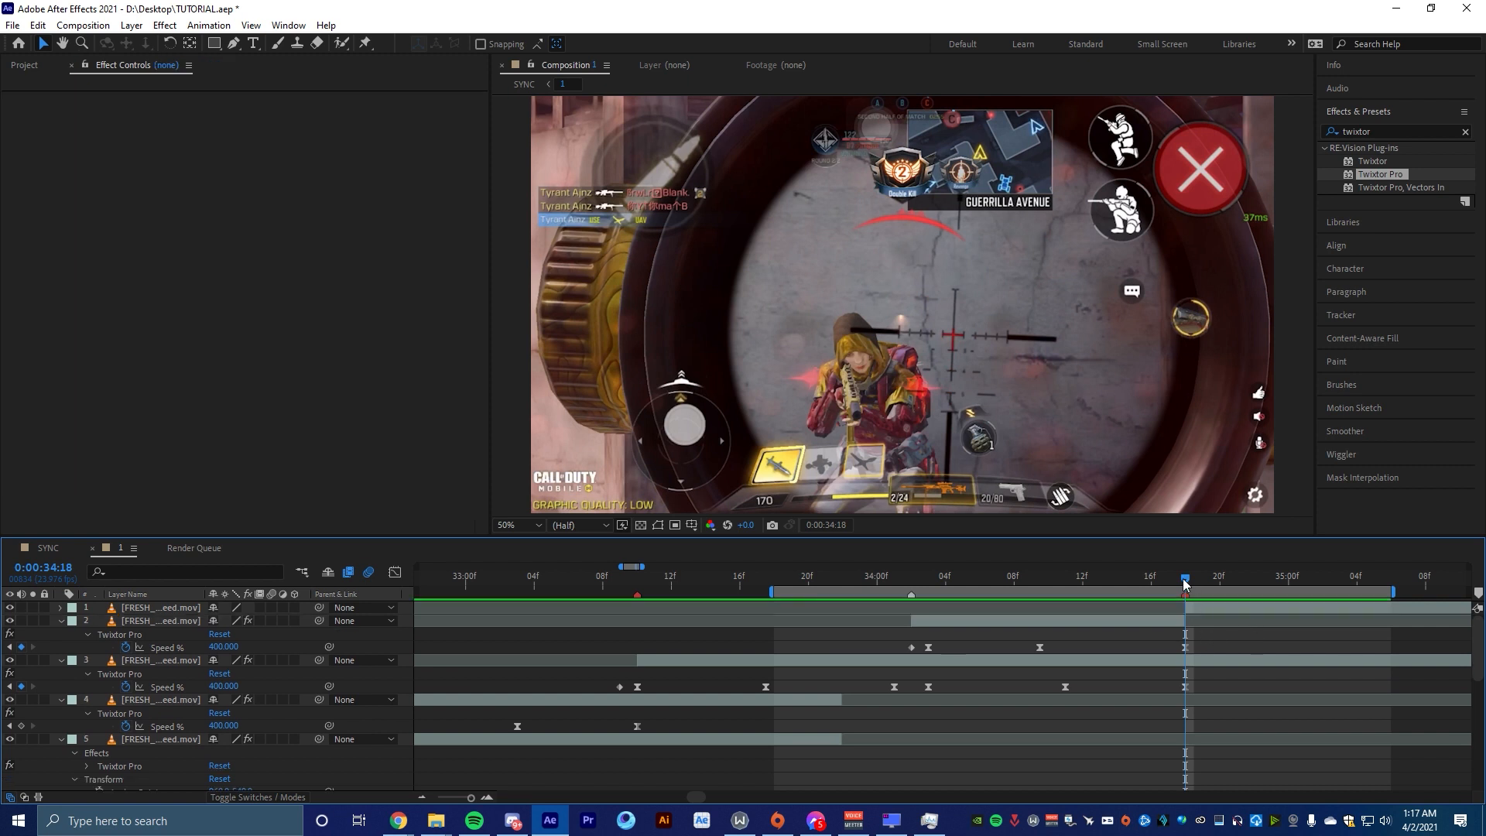
Slip layer 2's footage in time while checking the frame at 0:00:34:17, and play back the result from 0:00:34:01
{"action": "left_click_drag", "start_coordinate": [1185, 580], "coordinate": [1168, 576]}
{"action": "left_click", "coordinate": [1219, 621]}
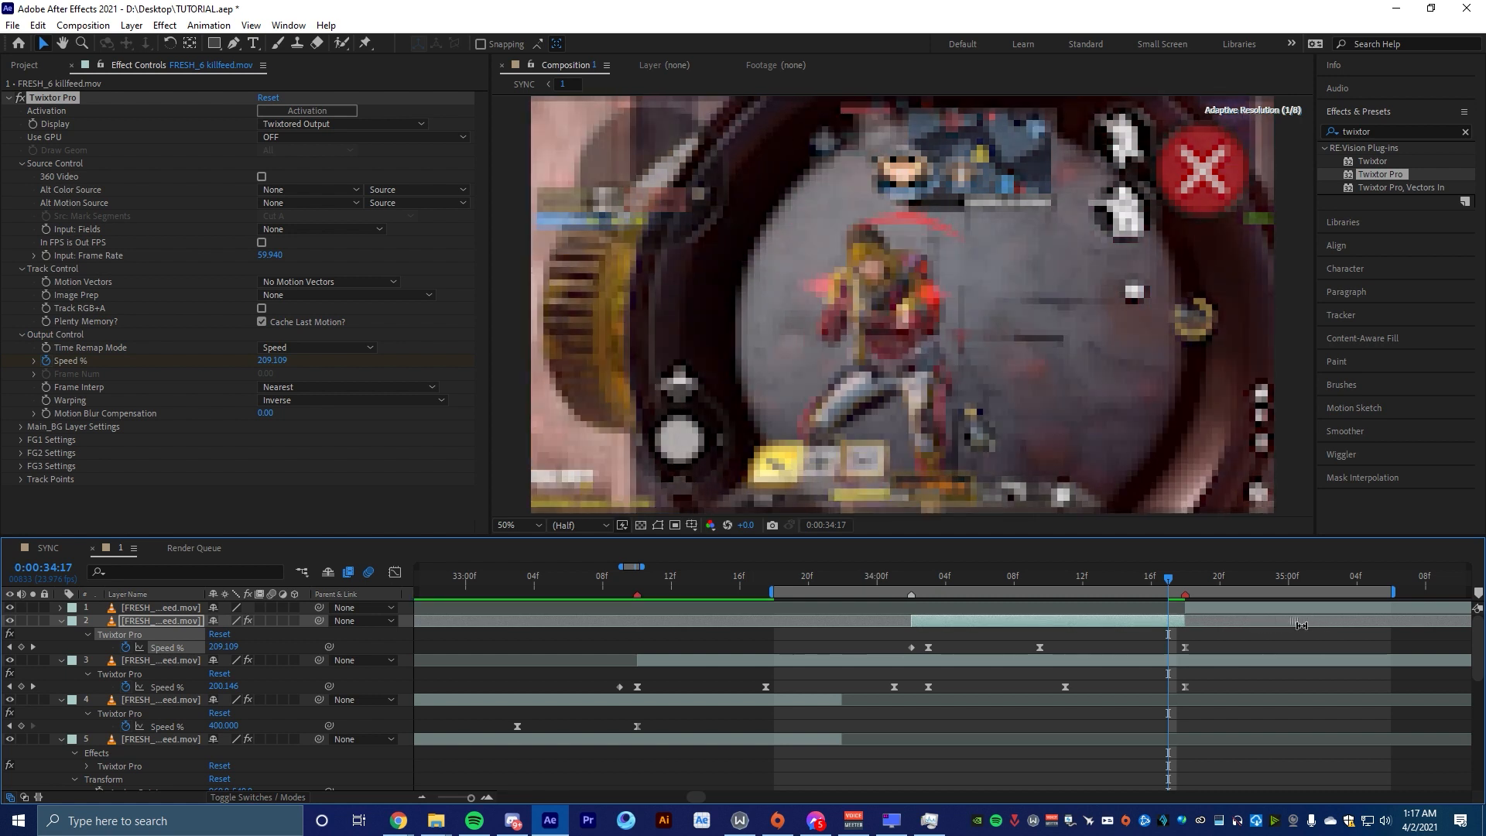
{"action": "left_click_drag", "start_coordinate": [1245, 628], "coordinate": [1235, 628]}
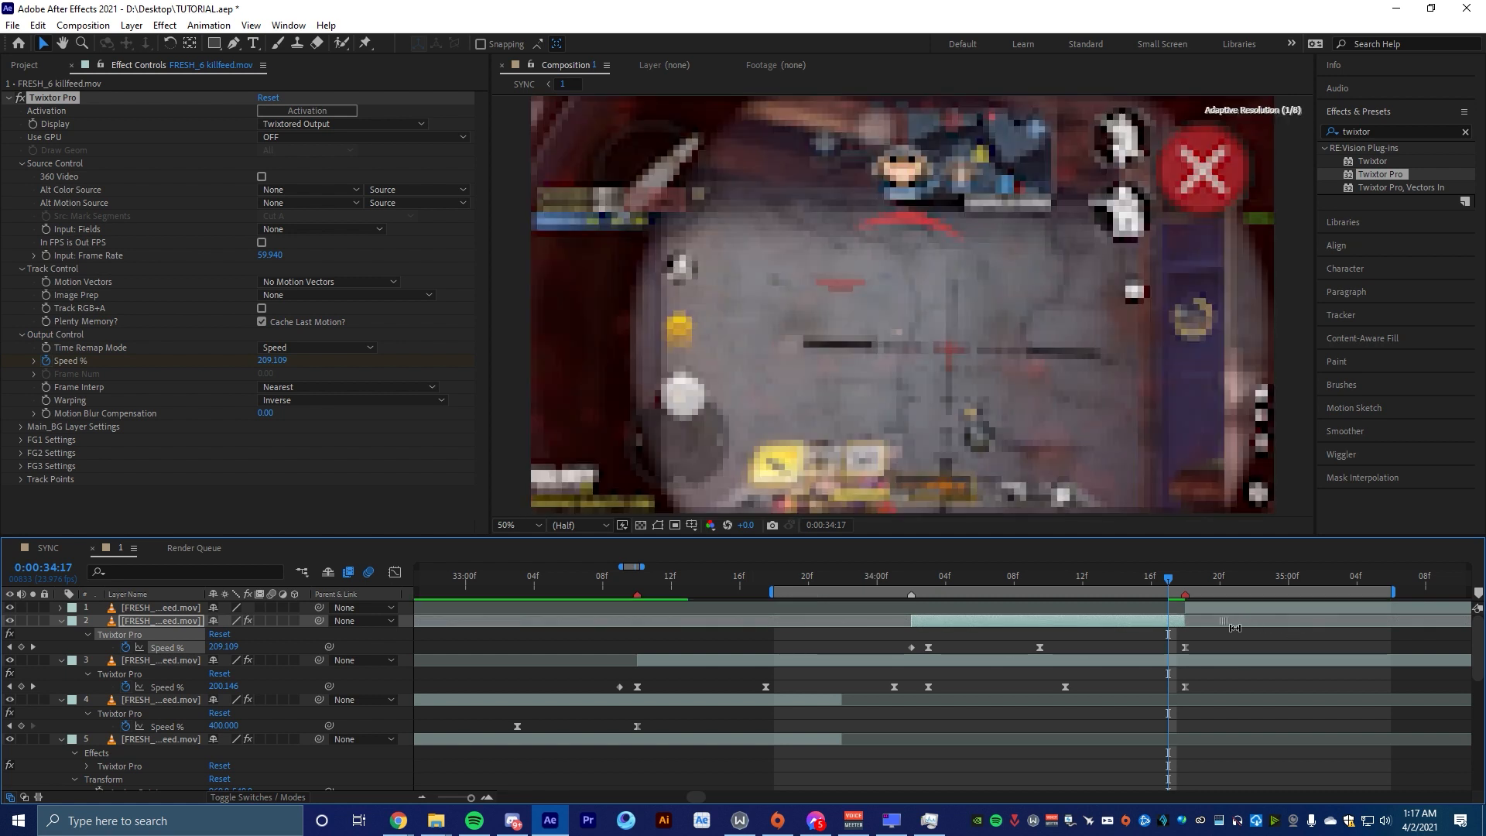
{"action": "left_click", "coordinate": [896, 582]}
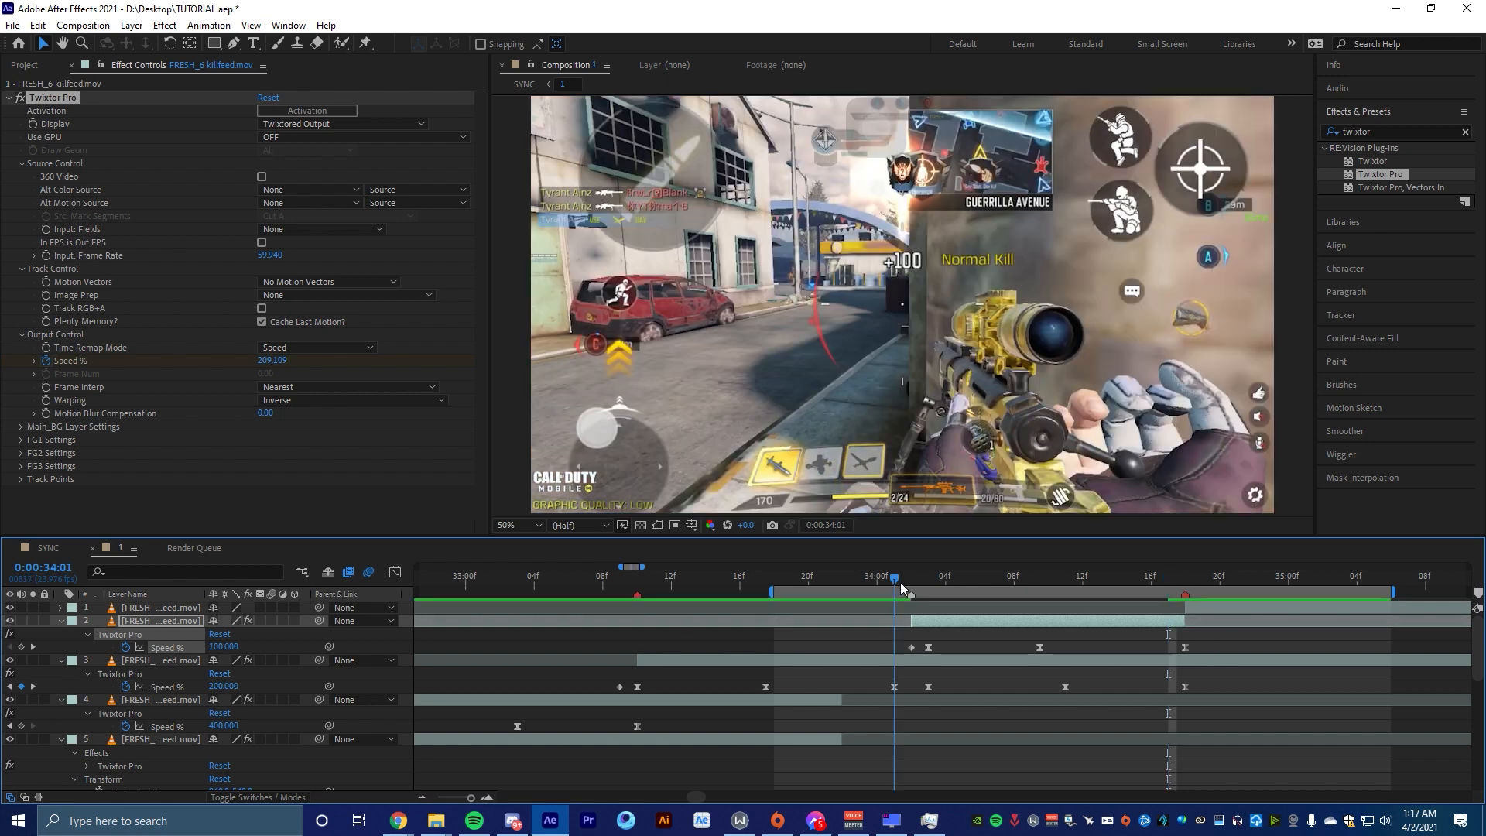
{"action": "key", "text": "space"}
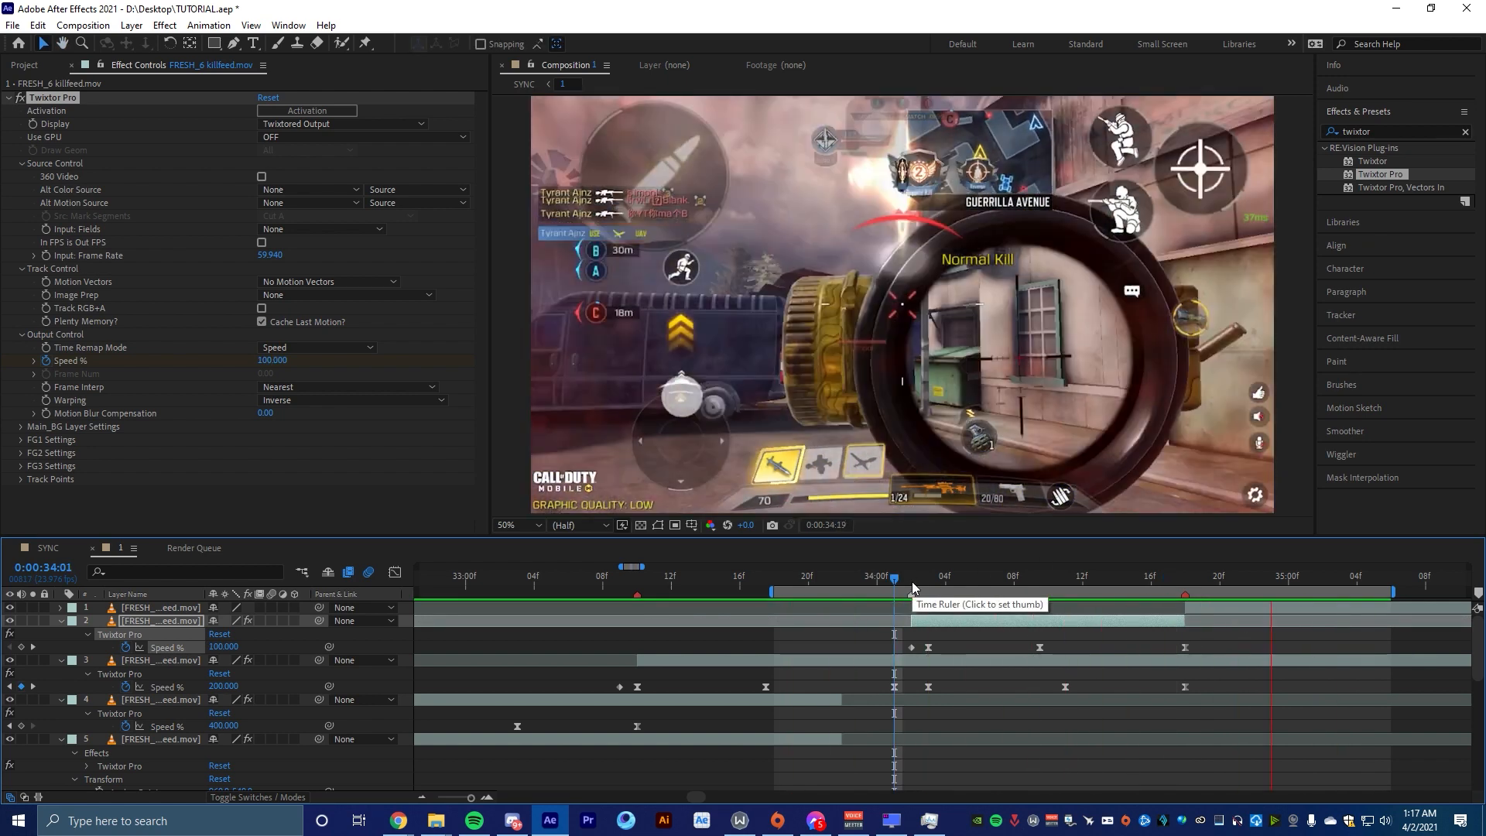
Add an Opacity keyframe of 0% to layer 2 at 0:00:34:02
{"action": "mouse_move", "coordinate": [911, 581]}
{"action": "left_mouse_down"}
{"action": "mouse_move", "coordinate": [950, 582]}
{"action": "mouse_move", "coordinate": [910, 587]}
{"action": "left_mouse_up"}
{"action": "left_click", "coordinate": [61, 620]}
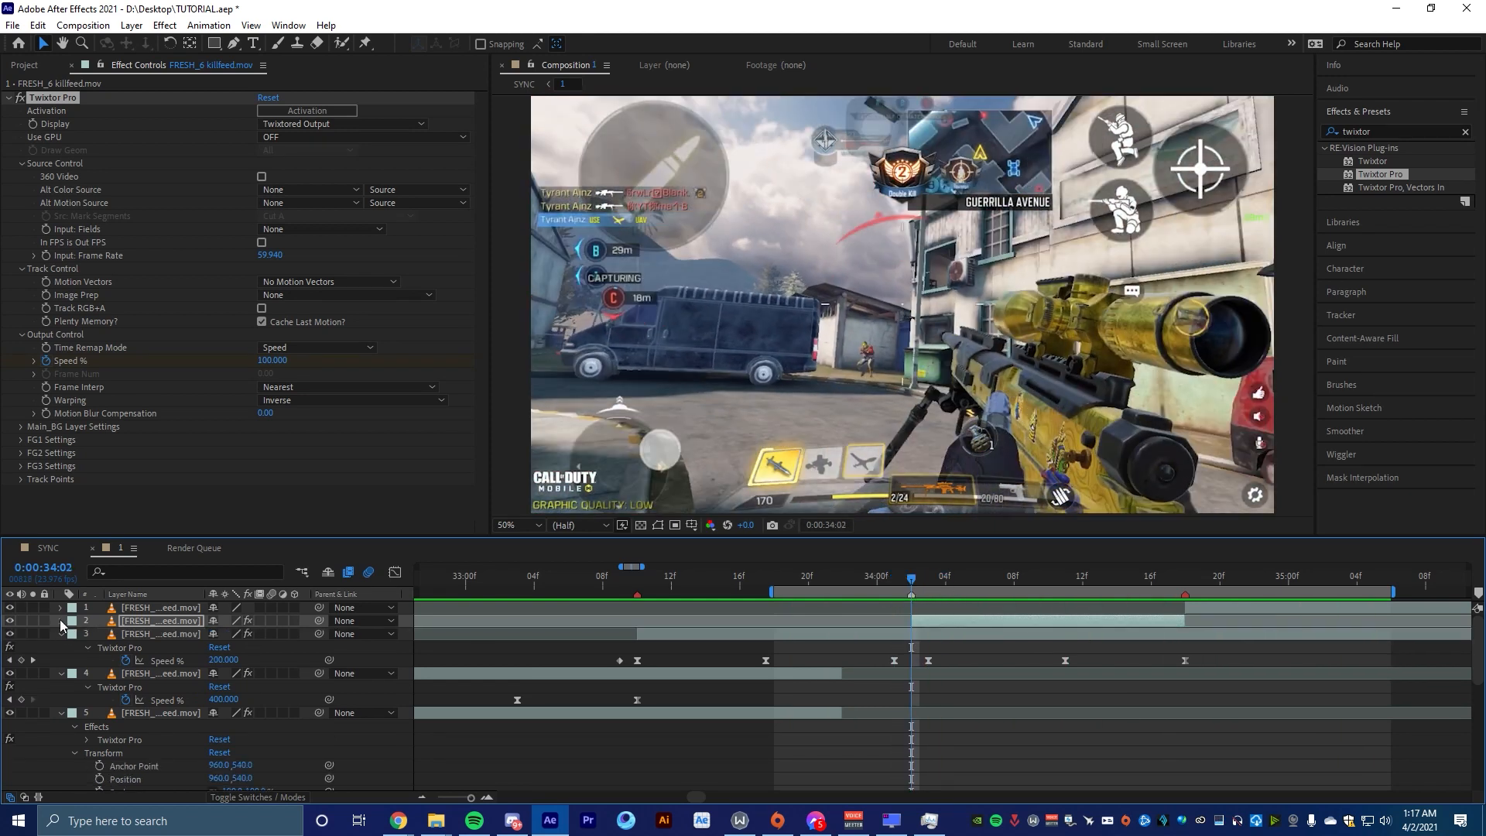
{"action": "left_click", "coordinate": [60, 620]}
{"action": "scroll", "coordinate": [97, 703], "scroll_direction": "down", "scroll_amount": 4}
{"action": "left_click", "coordinate": [71, 737]}
{"action": "scroll", "coordinate": [104, 736], "scroll_direction": "down", "scroll_amount": 3}
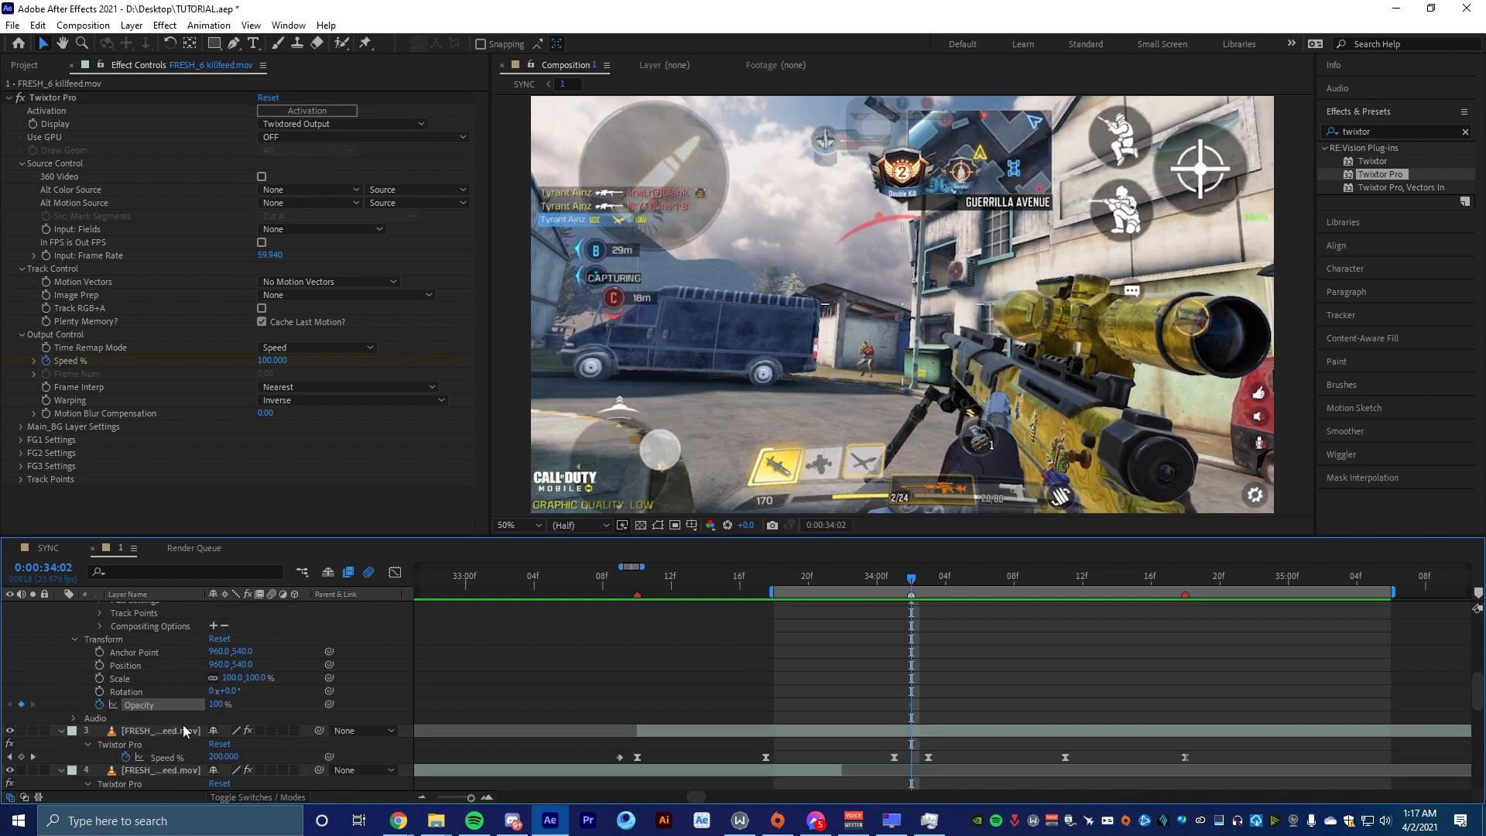
{"action": "left_click_drag", "start_coordinate": [221, 705], "coordinate": [2, 719]}
{"action": "left_click_drag", "start_coordinate": [217, 705], "coordinate": [192, 707]}
Raise layer 2's Opacity to 100% at about 0:00:34:10 to complete its fade-in, and return to 0:00:34:00
{"action": "left_click", "coordinate": [1065, 574]}
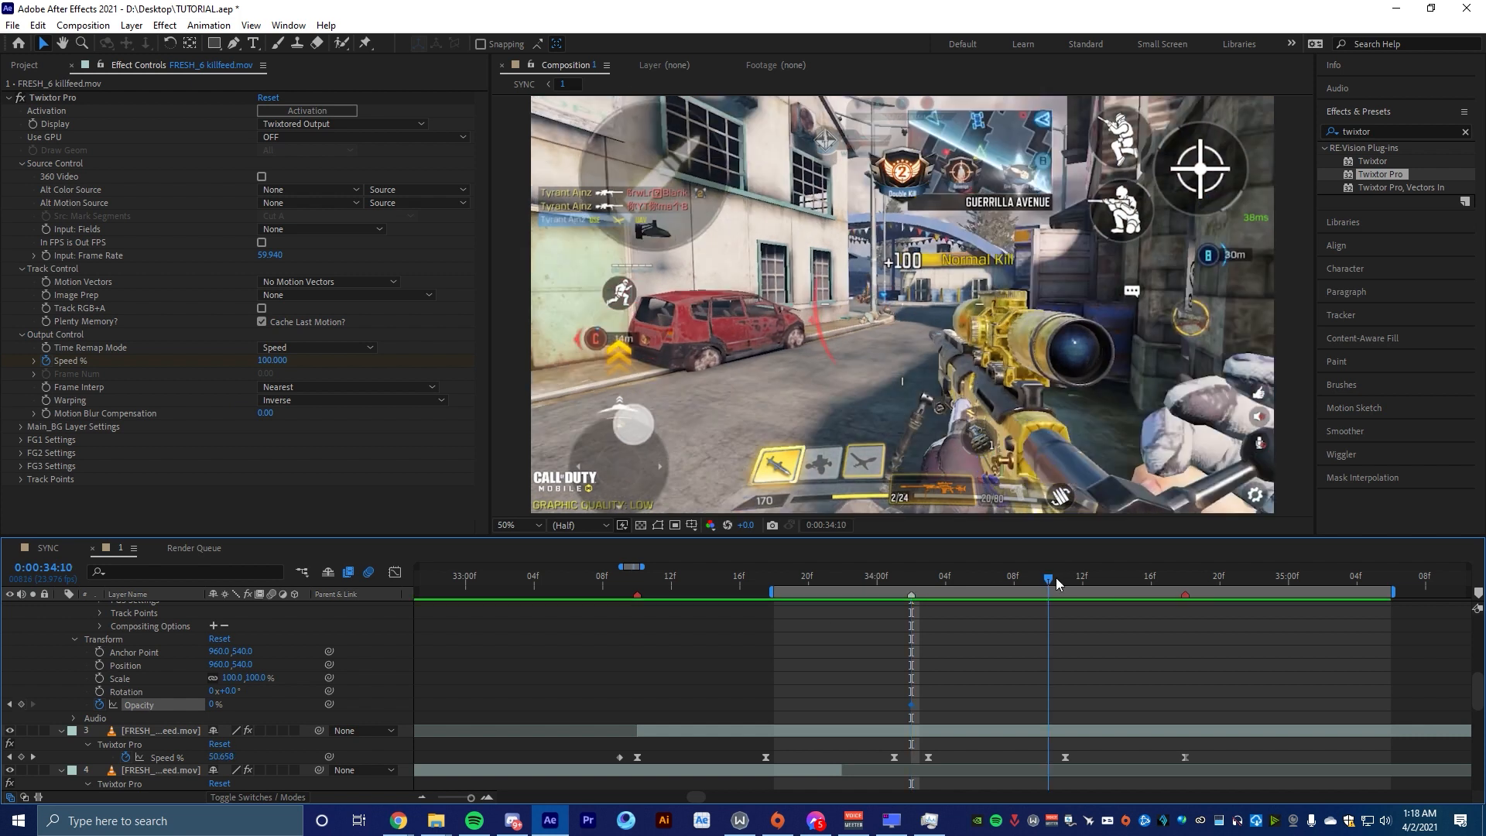
{"action": "left_click_drag", "start_coordinate": [305, 705], "coordinate": [845, 705]}
{"action": "scroll", "coordinate": [1220, 678], "scroll_direction": "up", "scroll_amount": 2}
{"action": "left_click", "coordinate": [876, 580]}
{"action": "scroll", "coordinate": [930, 678], "scroll_direction": "up", "scroll_amount": 5}
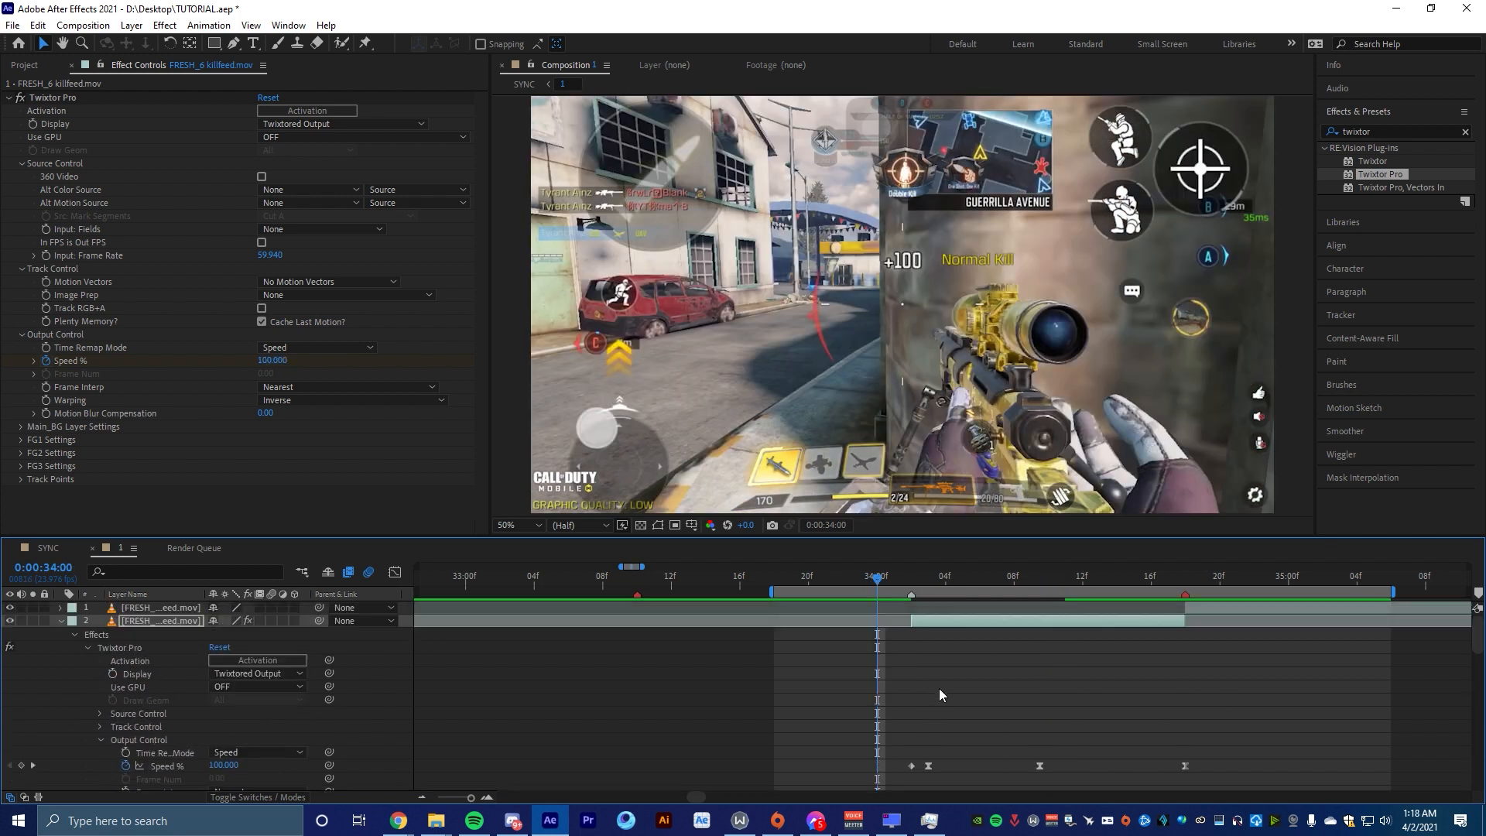
Play back the fade from 0:00:34:00, and collapse the expanded properties of layers 2 through 9
{"action": "key", "text": "space"}
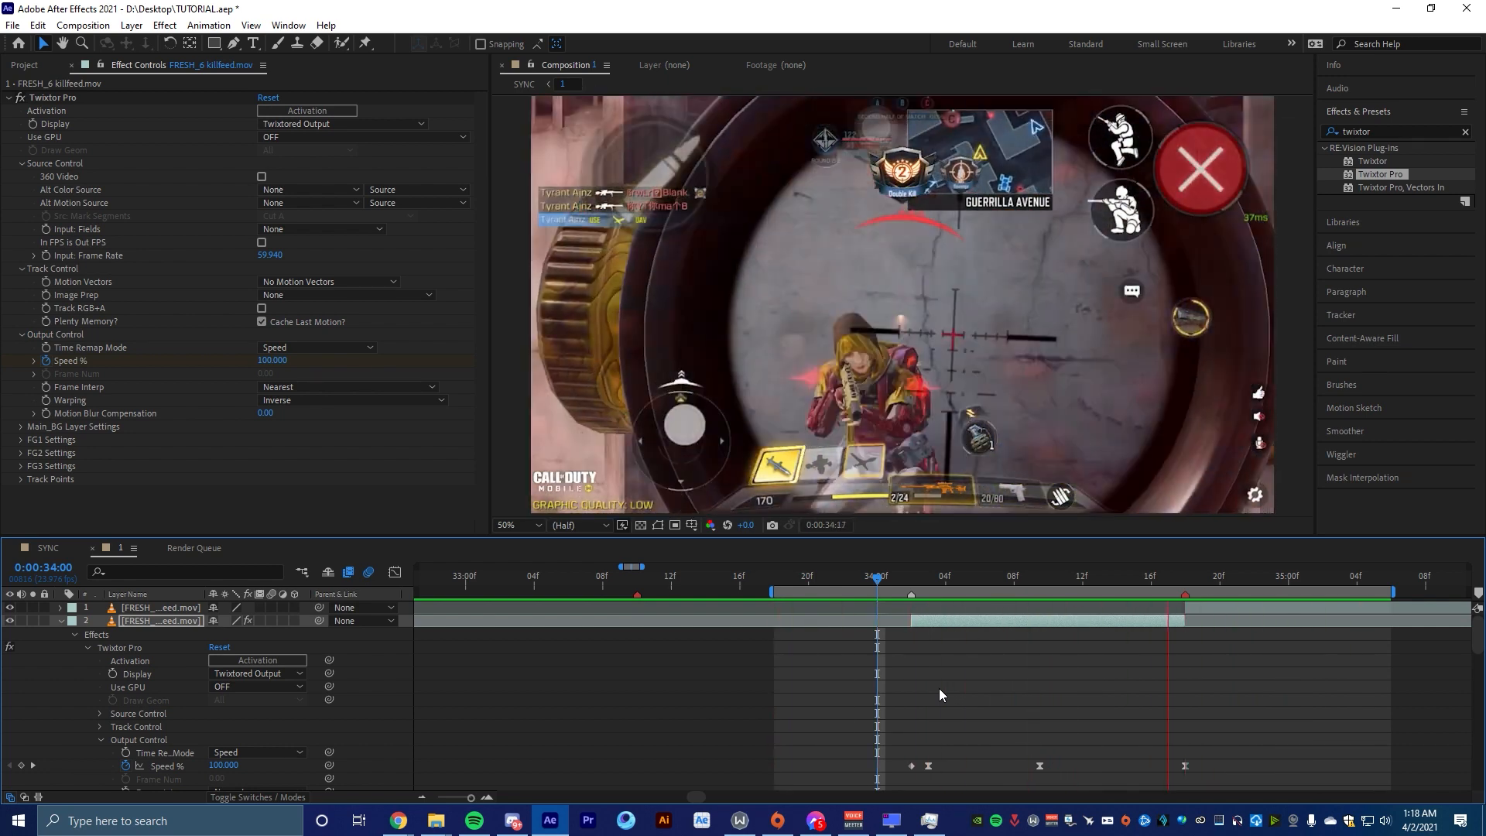
{"action": "left_click", "coordinate": [60, 620]}
{"action": "left_click", "coordinate": [61, 633]}
{"action": "left_click", "coordinate": [60, 646]}
{"action": "left_click", "coordinate": [60, 660]}
{"action": "left_click", "coordinate": [59, 672]}
{"action": "left_click", "coordinate": [60, 686]}
{"action": "left_click", "coordinate": [61, 699]}
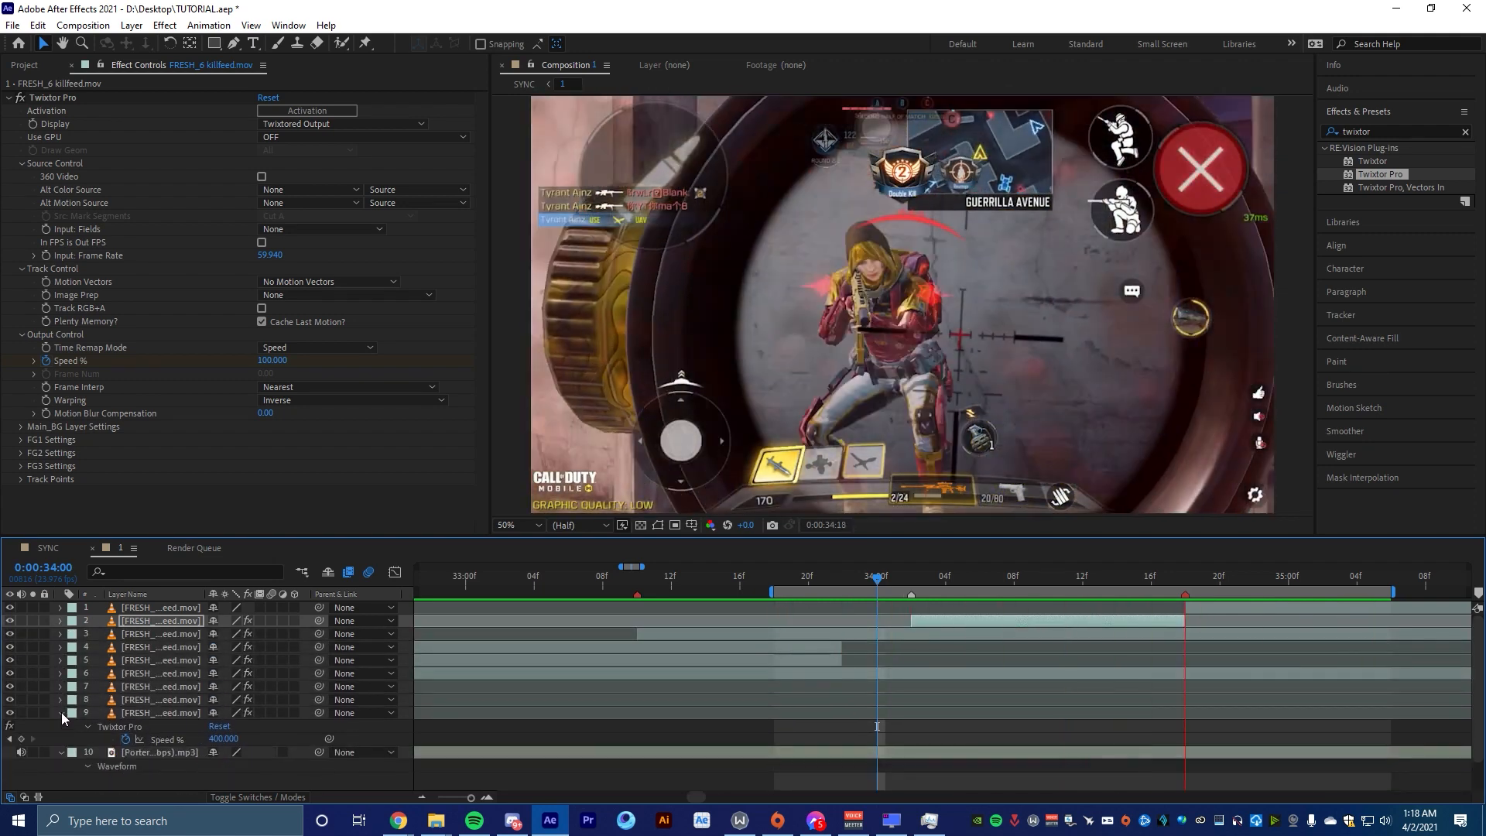
{"action": "left_click", "coordinate": [61, 712]}
Set the work area from 0:00:34:01 to about 0:00:35:13 and play it back
{"action": "left_click_drag", "start_coordinate": [963, 577], "coordinate": [1176, 663]}
{"action": "scroll", "coordinate": [1277, 663], "scroll_direction": "down", "scroll_amount": 8}
{"action": "scroll", "coordinate": [1278, 671], "scroll_direction": "up", "scroll_amount": 3}
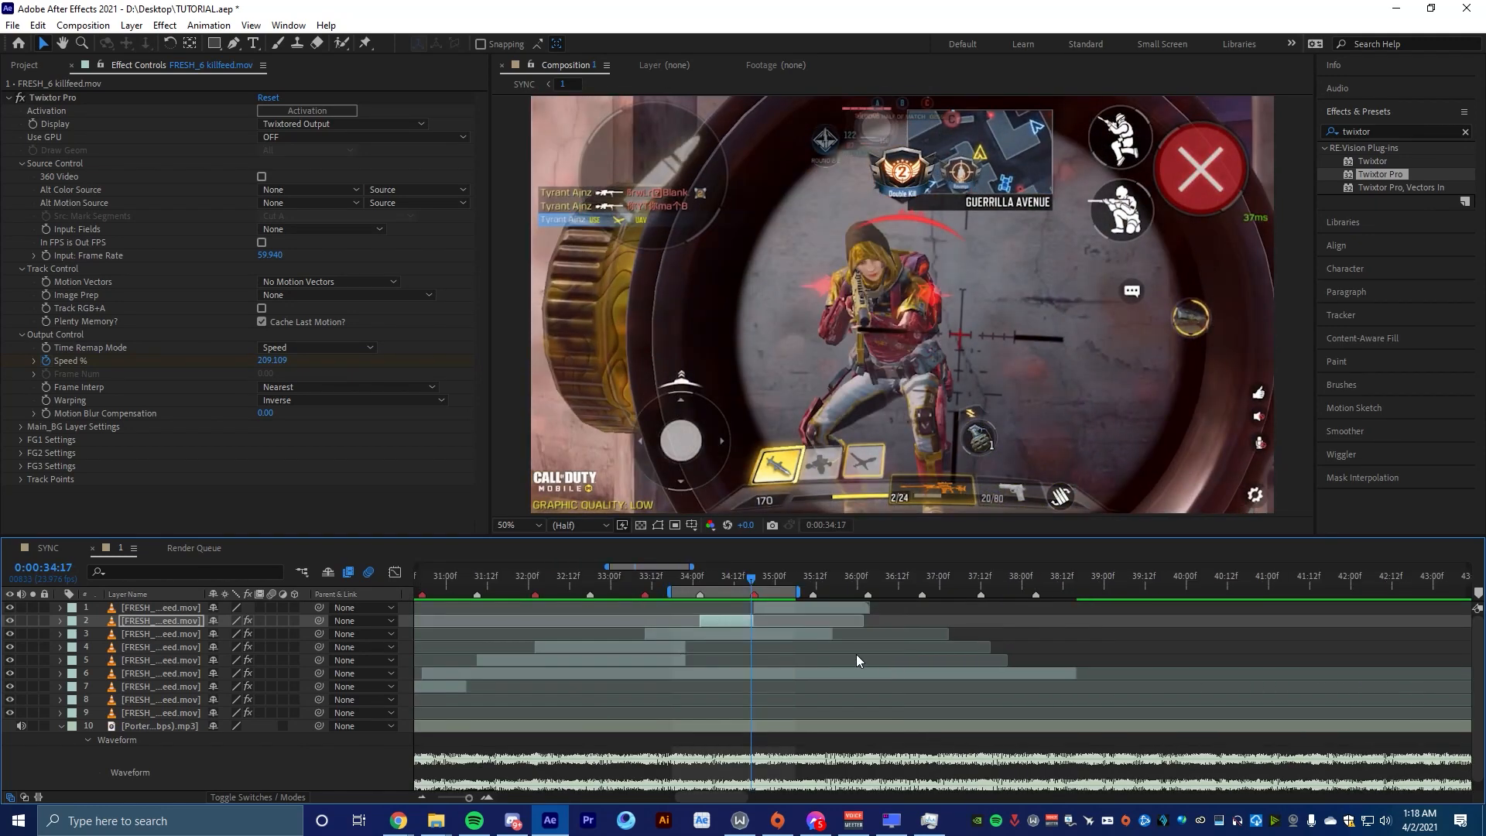
{"action": "scroll", "coordinate": [720, 615], "scroll_direction": "up", "scroll_amount": 3}
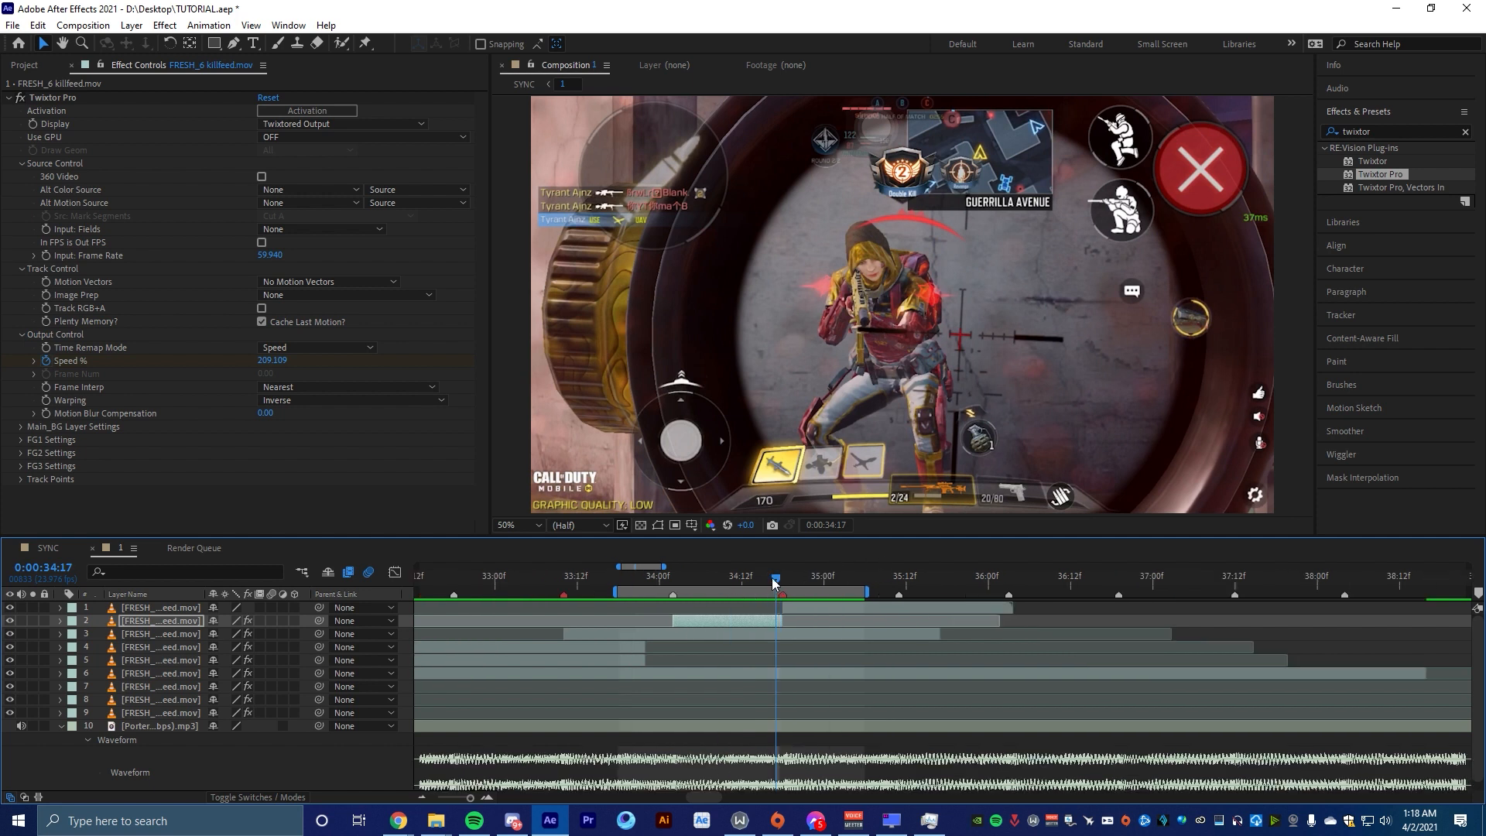
{"action": "key", "text": "b"}
{"action": "left_click", "coordinate": [905, 584]}
{"action": "key", "text": "n"}
{"action": "left_click_drag", "start_coordinate": [900, 585], "coordinate": [684, 595]}
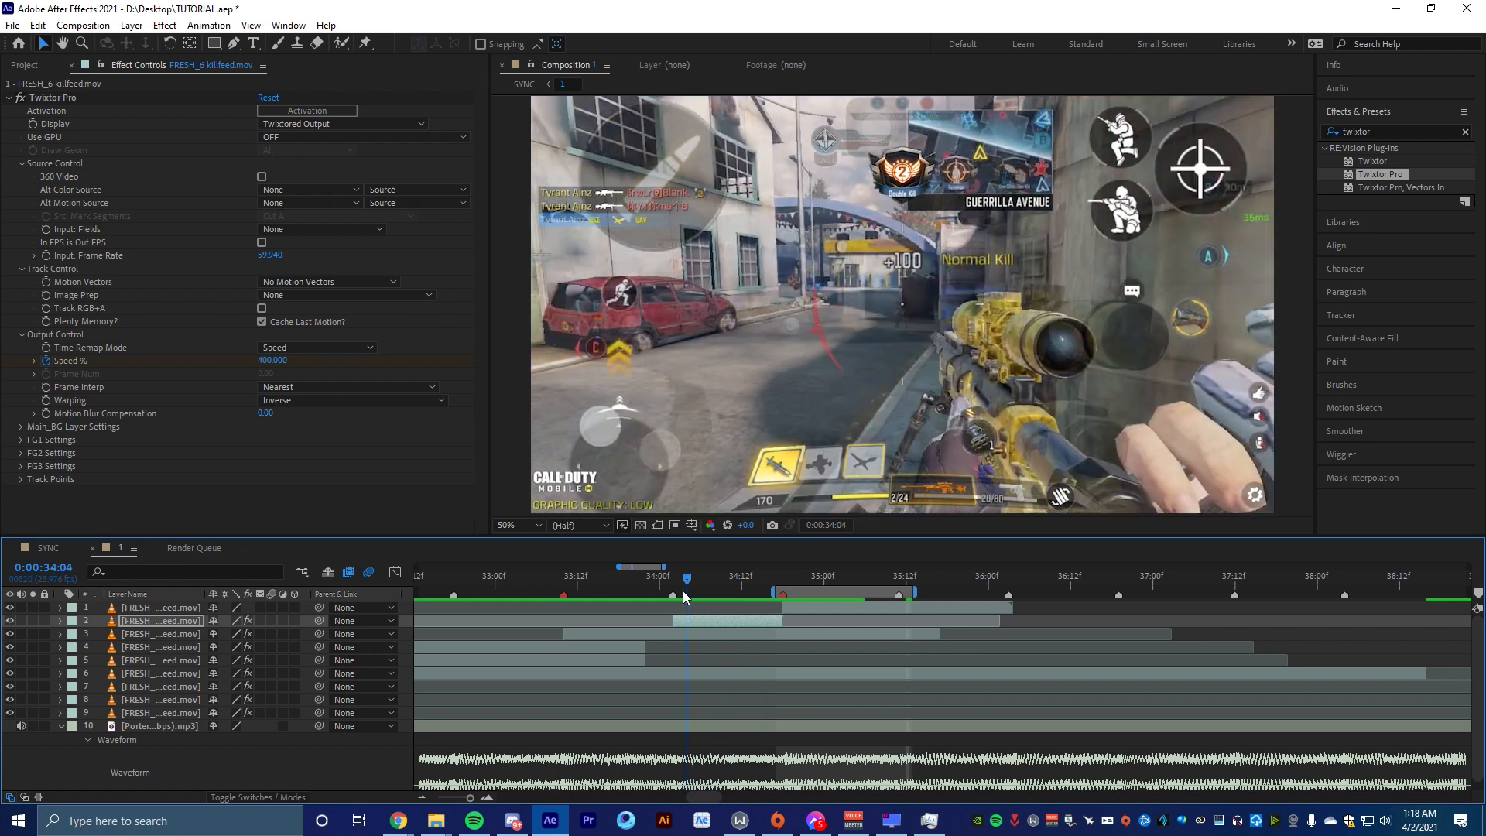
{"action": "key", "text": "Page_Up"}
{"action": "key", "text": "Page_Up"}
{"action": "key", "text": "Page_Up"}
{"action": "key", "text": "b"}
{"action": "key", "text": "space"}
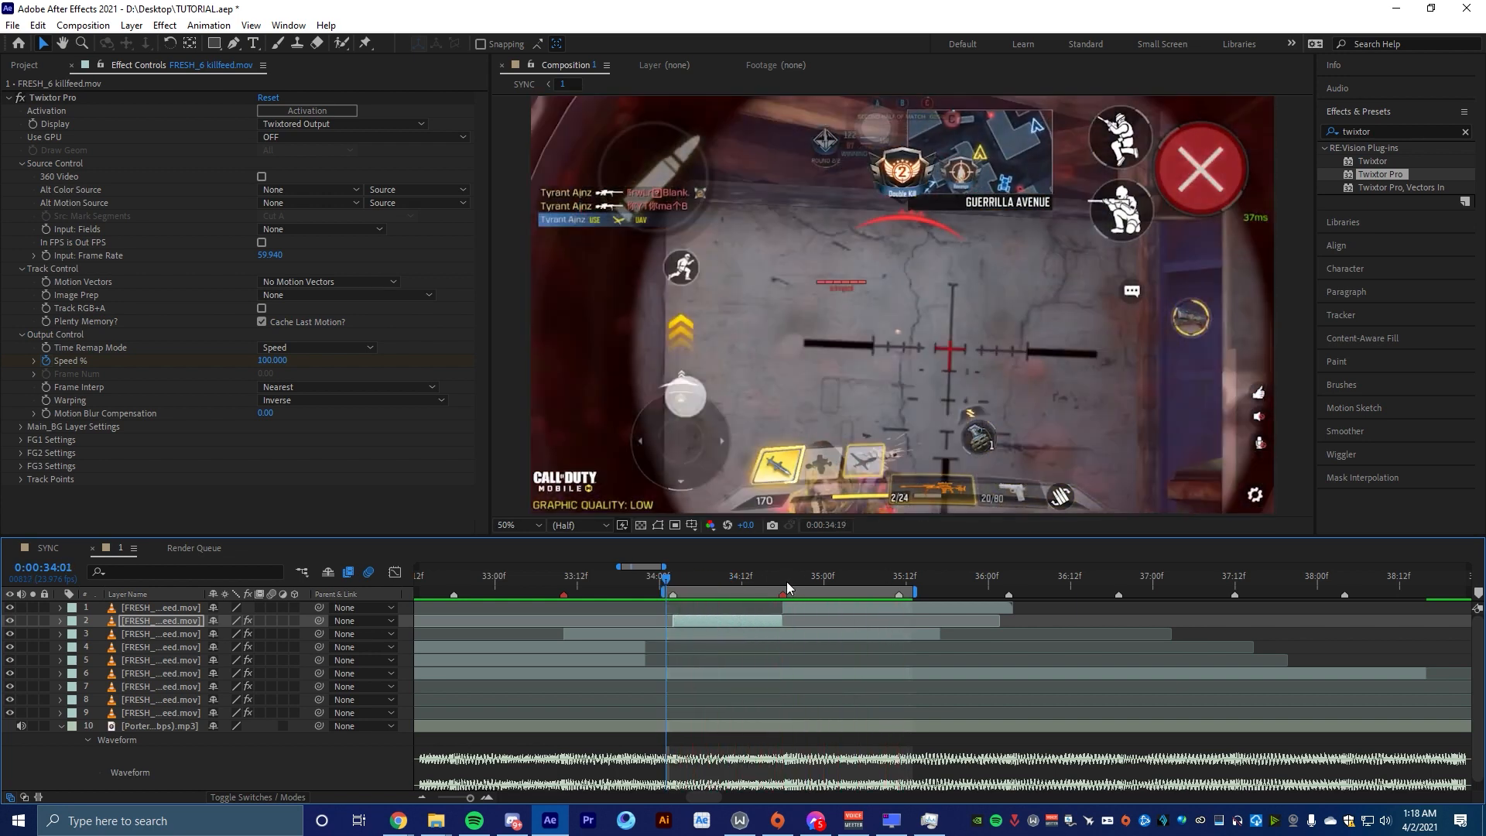
Enable time remapping on layer 1 and add a Time Remap keyframe of 0:00:16:42 at 0:00:34:18
{"action": "left_click", "coordinate": [783, 580]}
{"action": "left_click", "coordinate": [792, 609]}
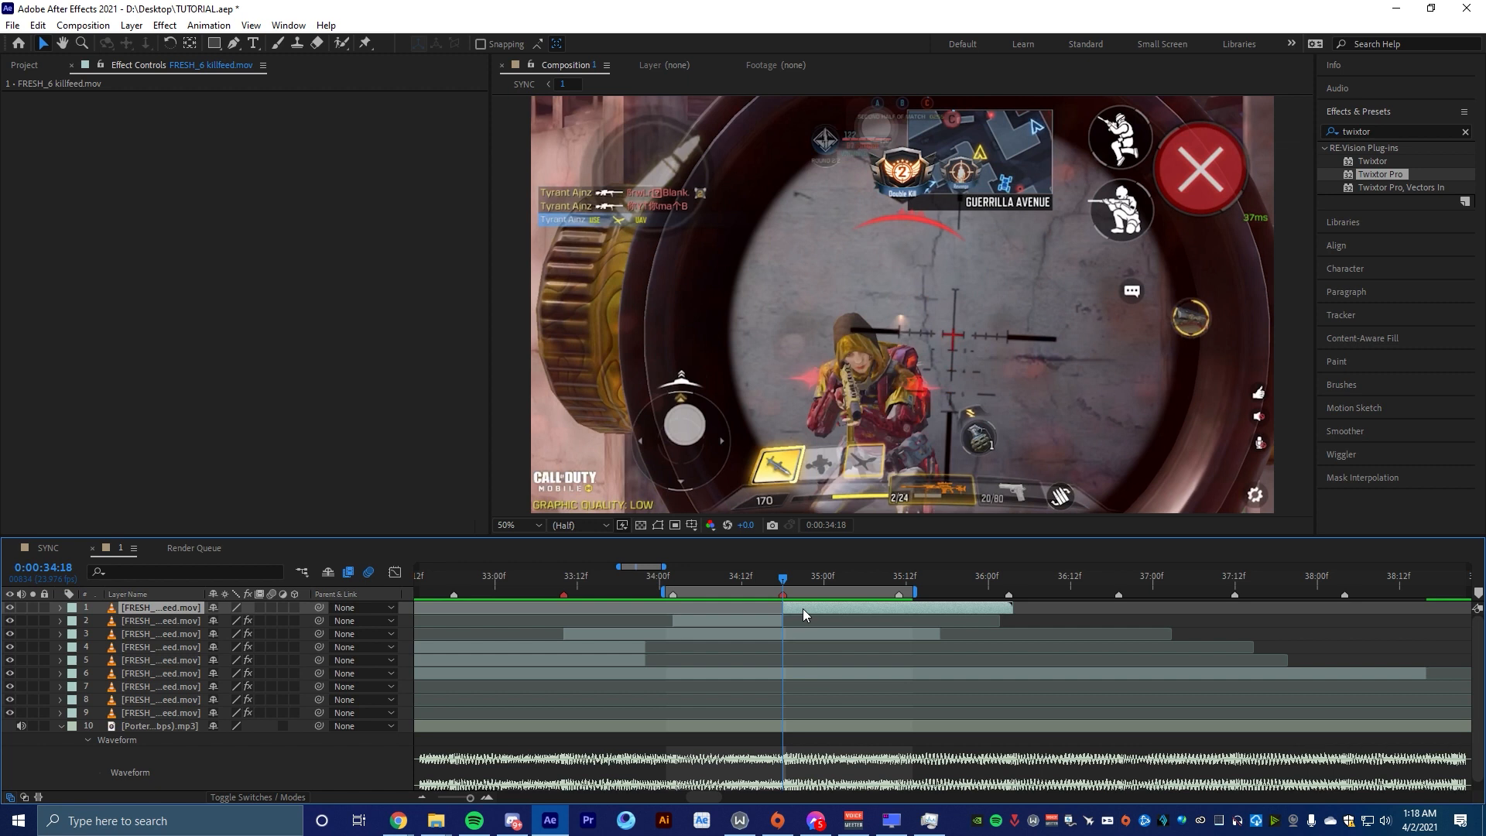
{"action": "key", "text": "ctrl+alt+t"}
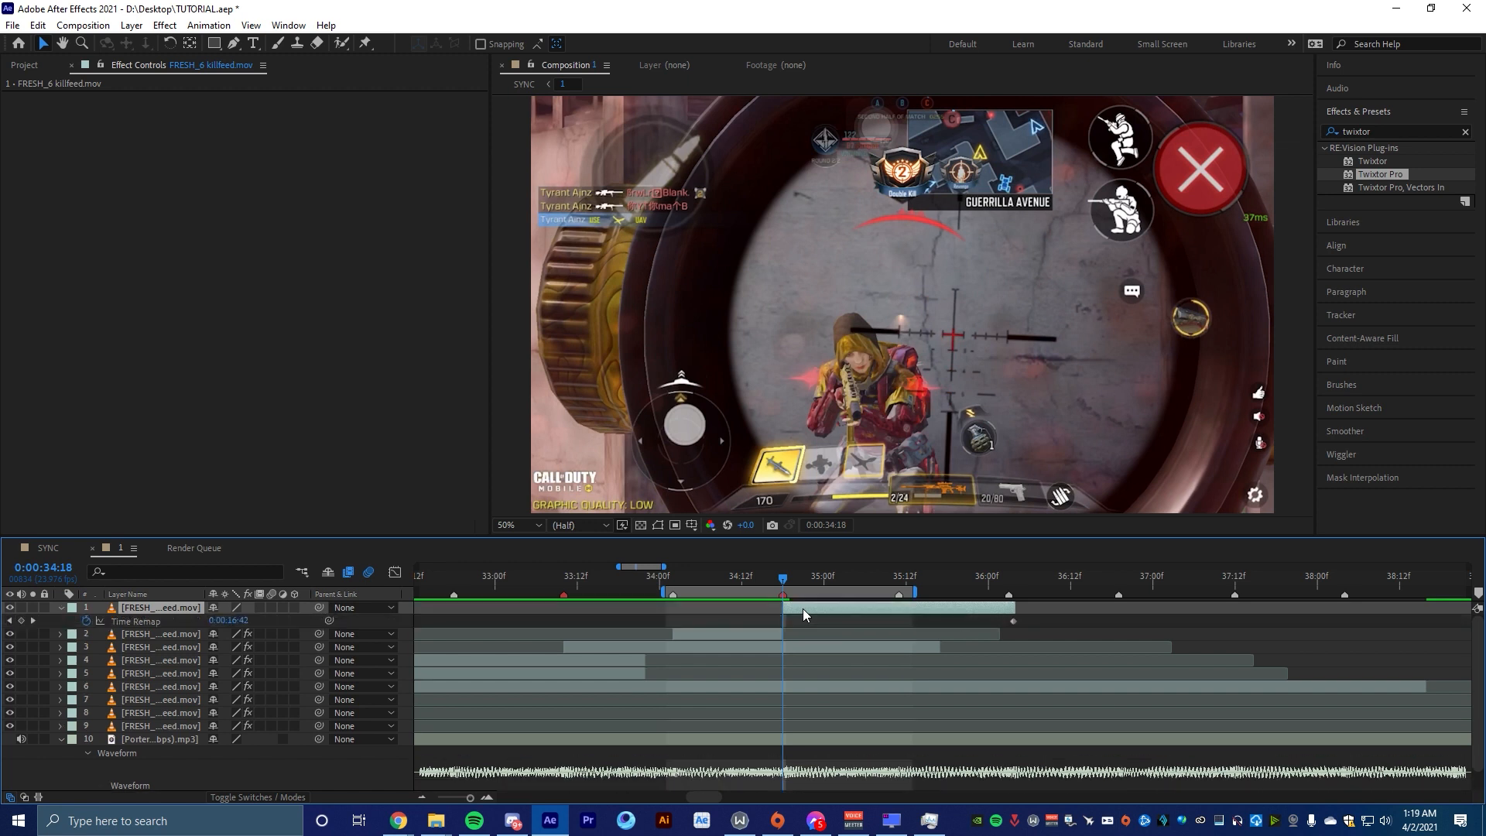
{"action": "left_click_drag", "start_coordinate": [240, 624], "coordinate": [239, 625]}
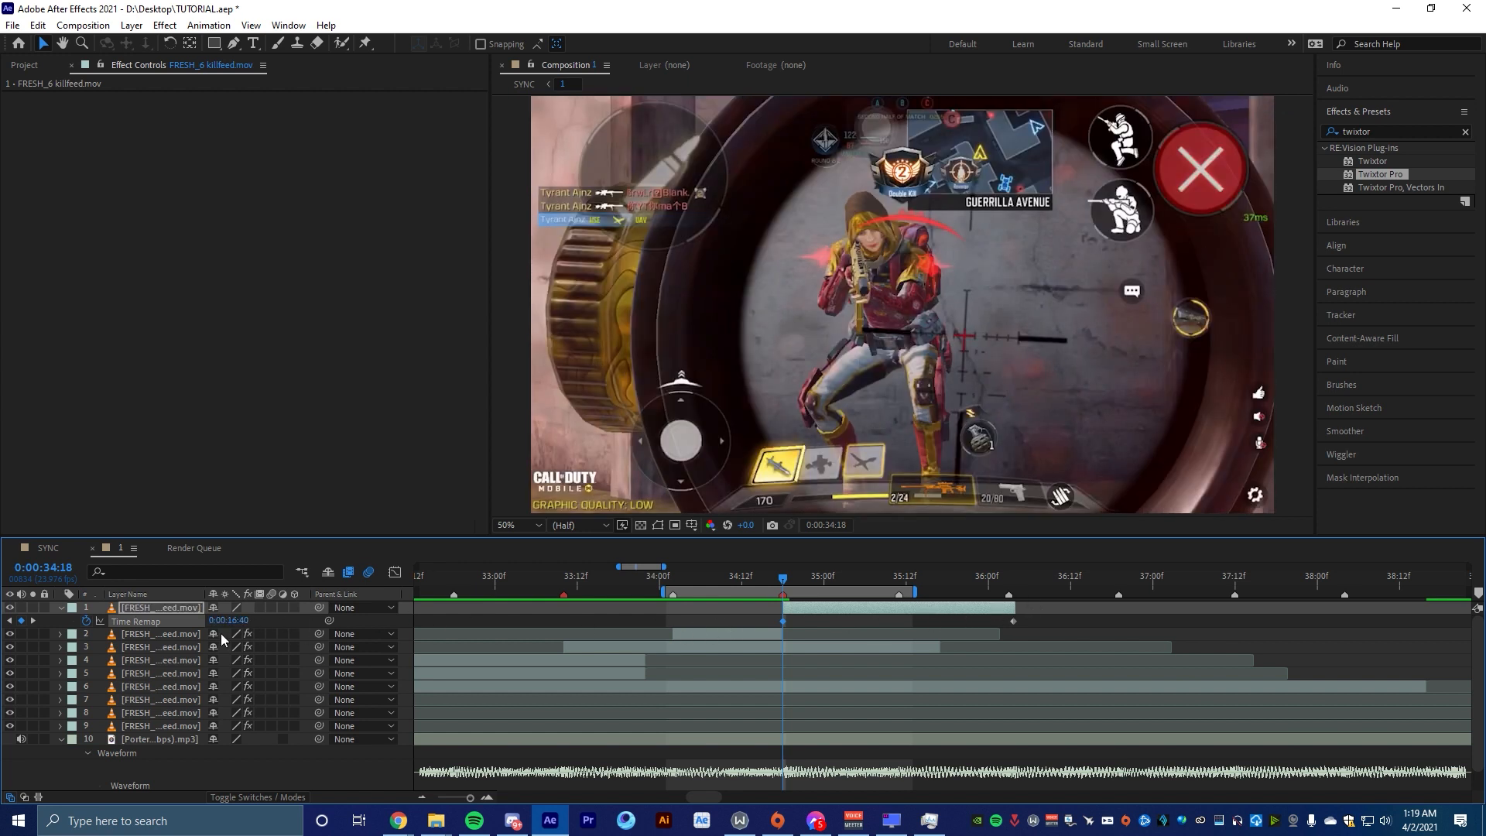
{"action": "left_click_drag", "start_coordinate": [232, 620], "coordinate": [264, 627]}
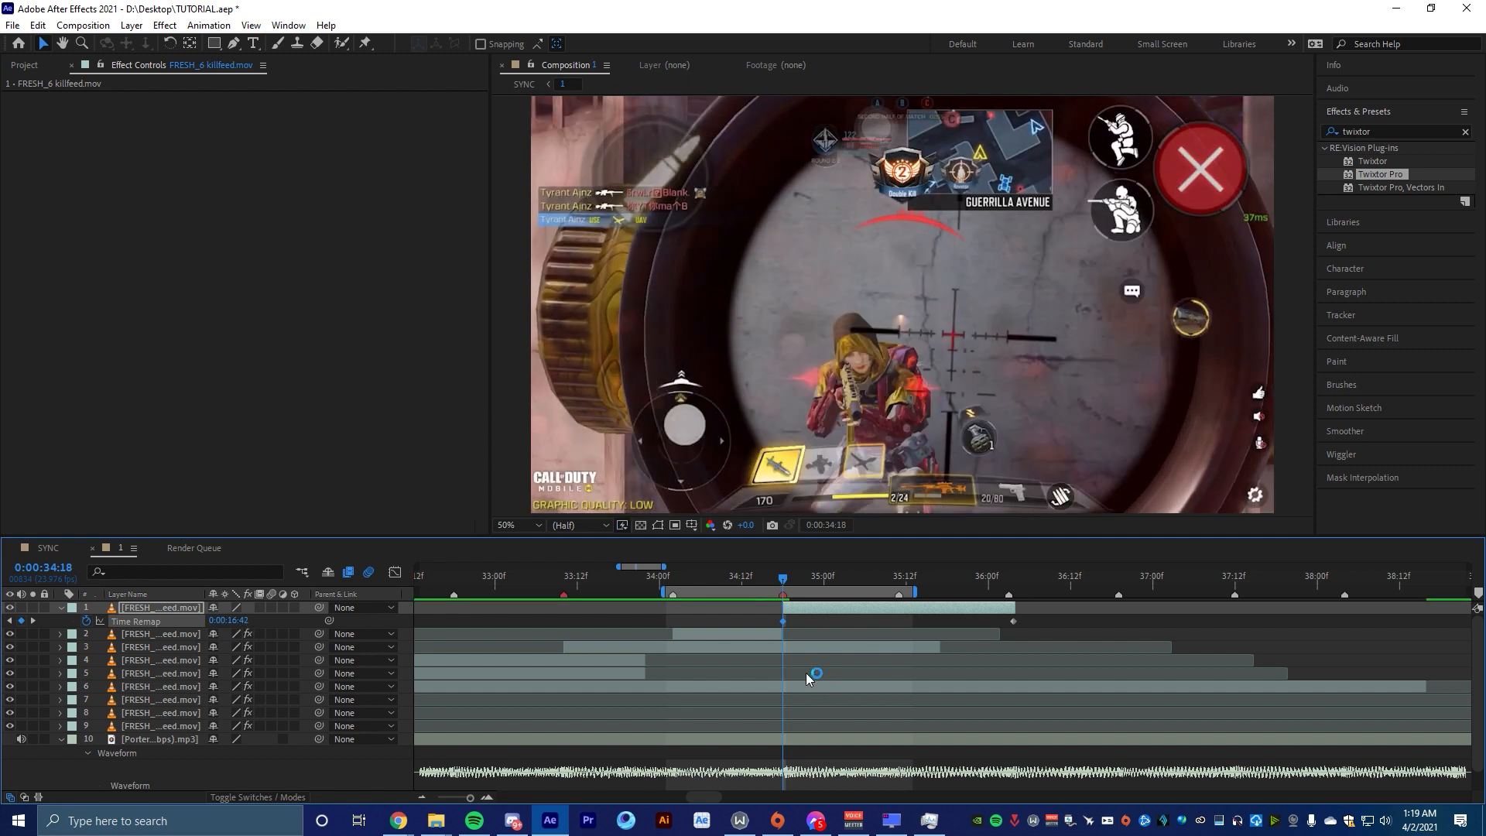
Add a Time Remap keyframe of 0:00:17:11 at 0:00:35:11, trim layer 1's end there, and delete the keyframe beyond it
{"action": "key", "text": "equal"}
{"action": "left_click_drag", "start_coordinate": [769, 582], "coordinate": [1000, 637]}
{"action": "left_click_drag", "start_coordinate": [229, 621], "coordinate": [239, 623]}
{"action": "left_click_drag", "start_coordinate": [1233, 607], "coordinate": [1002, 608]}
{"action": "left_click", "coordinate": [1230, 620]}
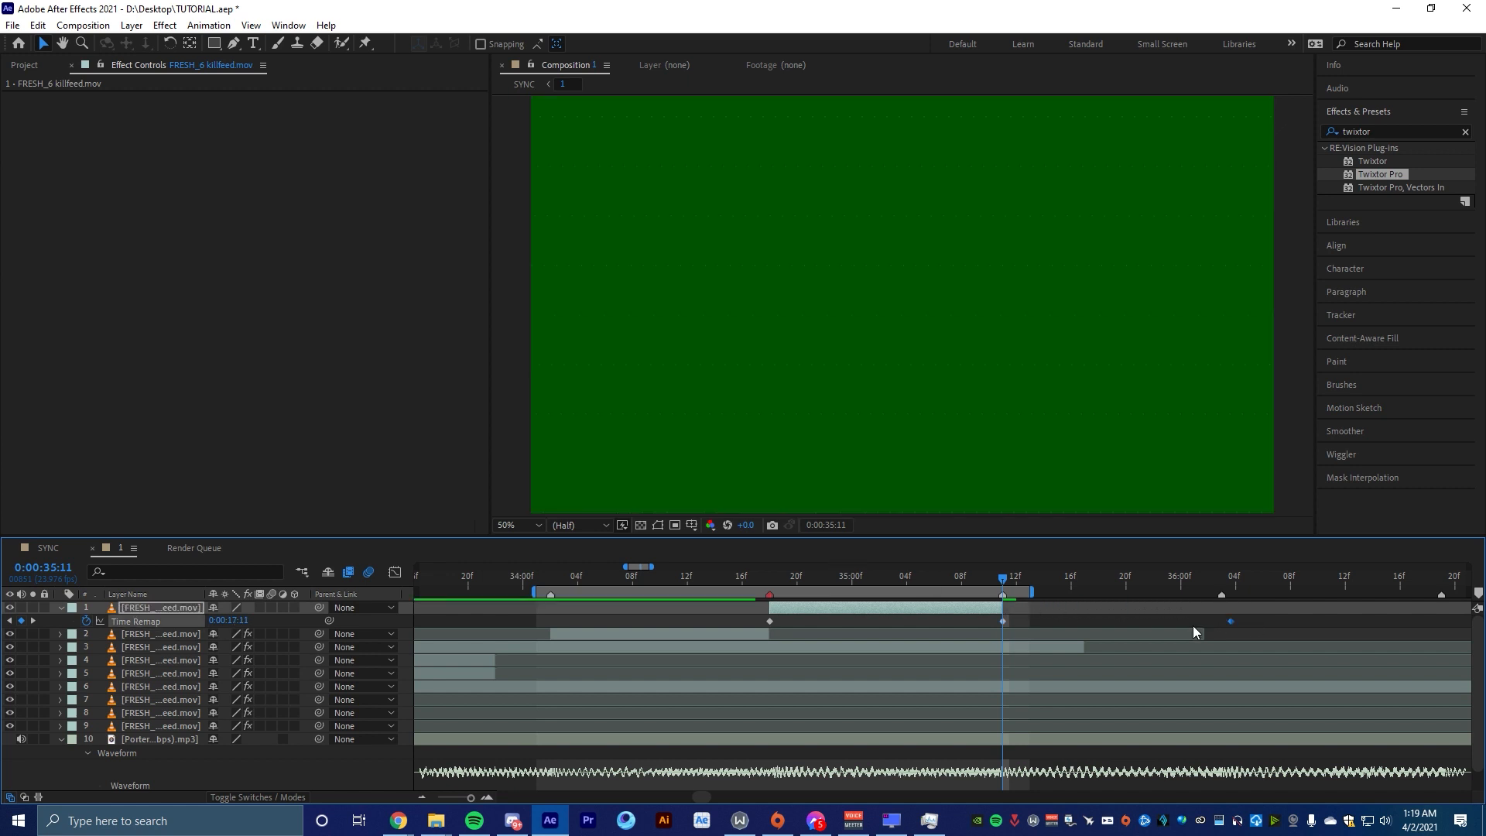
{"action": "key", "text": "Delete"}
Add a Time Remap keyframe to layer 1 at 0:00:35:03 and apply Easy Ease to all three visible keyframes
{"action": "left_click", "coordinate": [879, 578]}
{"action": "left_click", "coordinate": [889, 579]}
{"action": "left_click", "coordinate": [23, 620]}
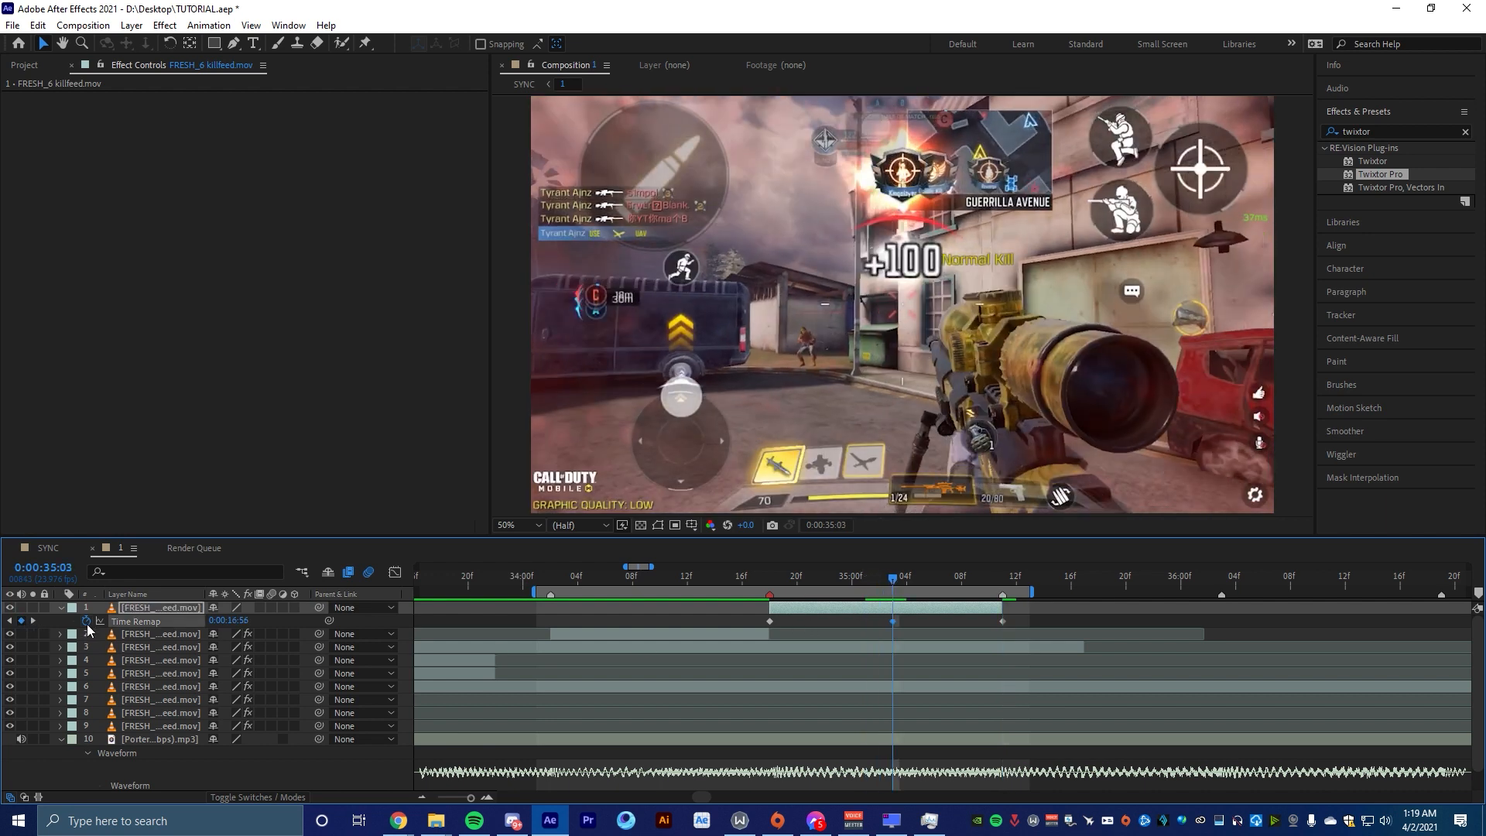
{"action": "left_click_drag", "start_coordinate": [1022, 617], "coordinate": [755, 625]}
{"action": "left_click", "coordinate": [821, 622]}
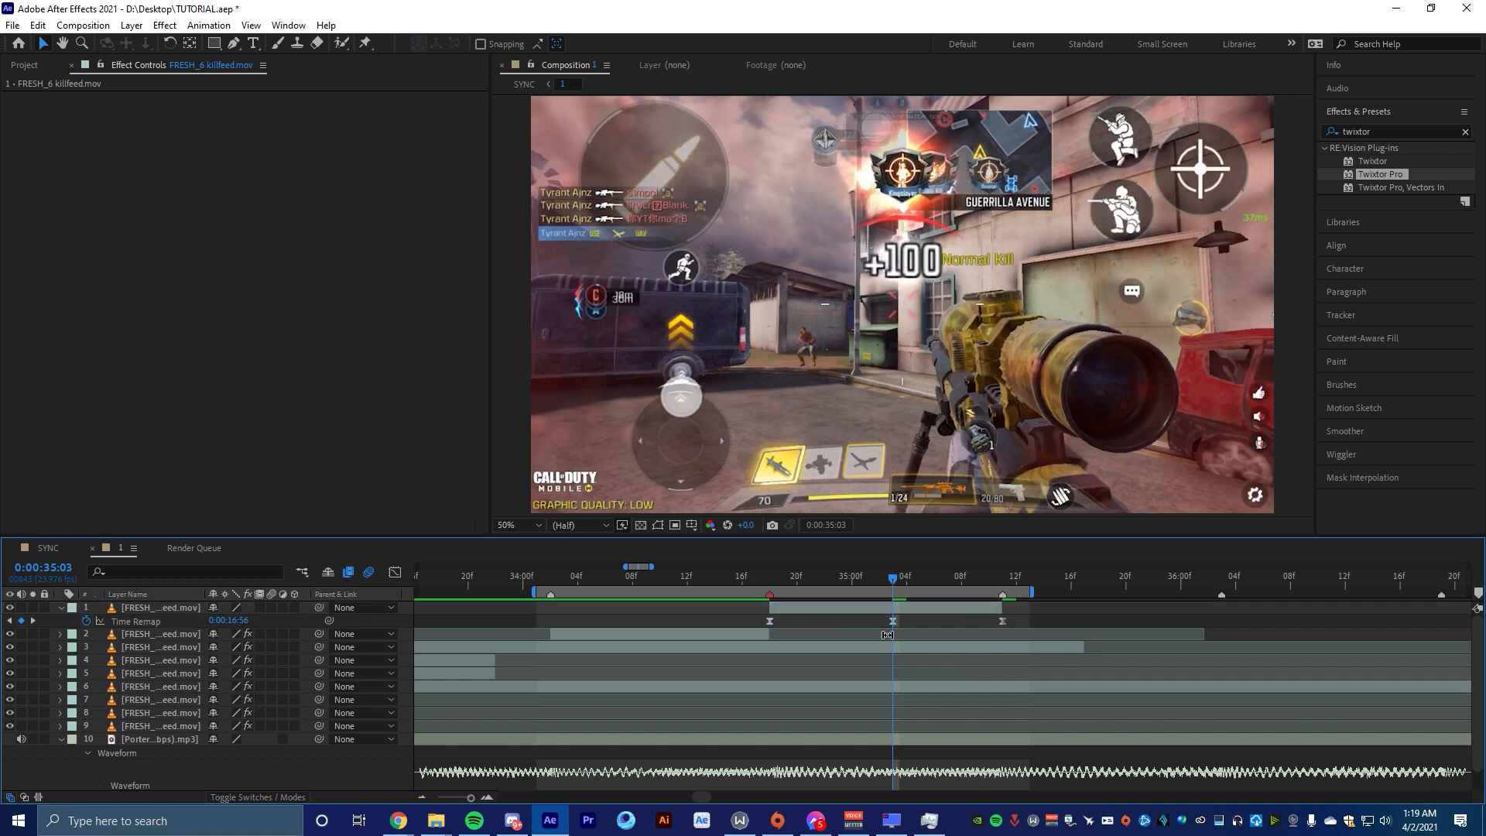
{"action": "left_click", "coordinate": [893, 619]}
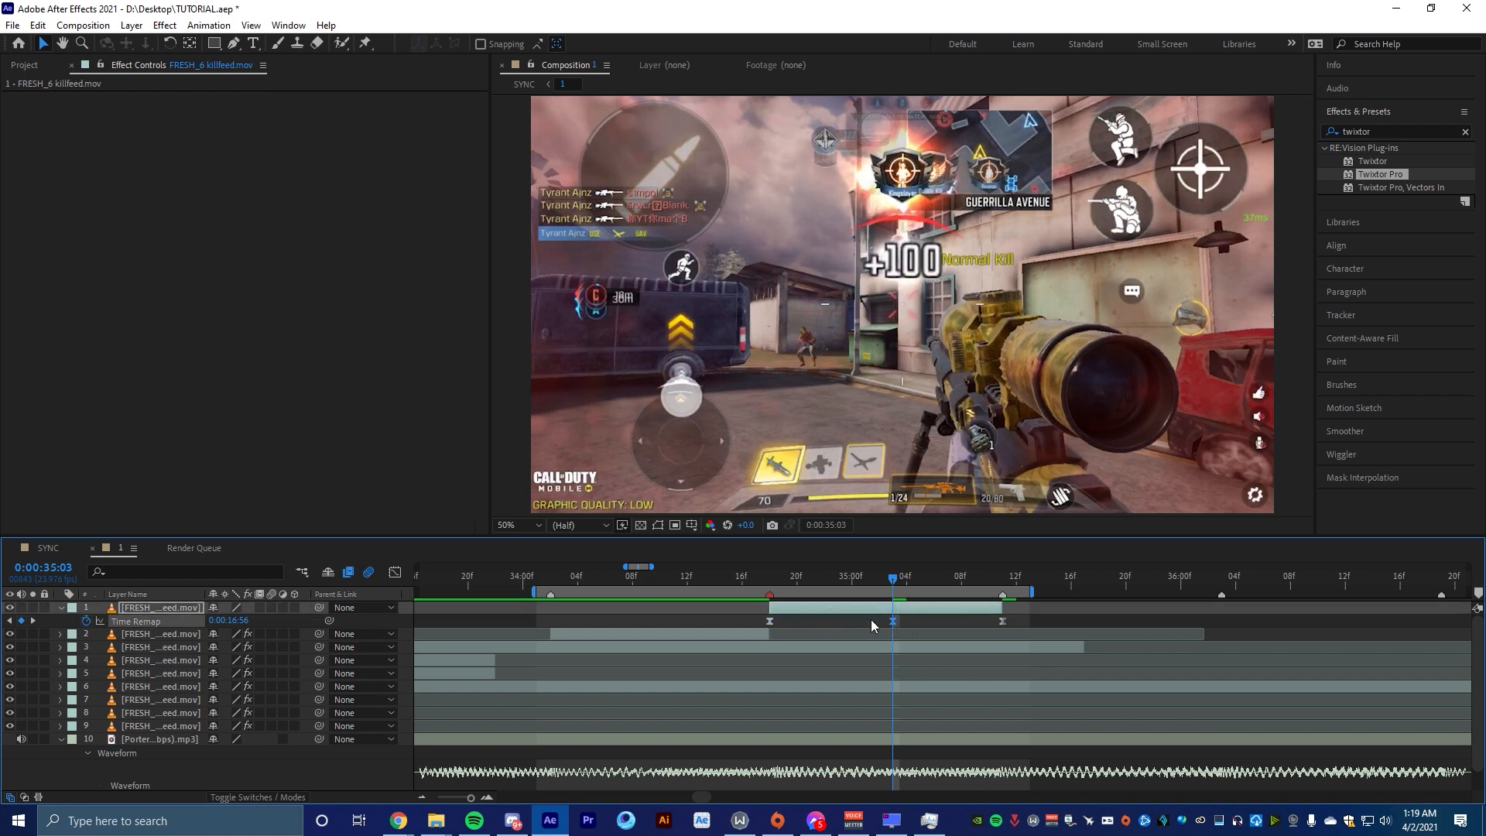
Open layer 1's Time Remap graph and delete the stray keyframe before 0:00:34:18
{"action": "left_click", "coordinate": [397, 573]}
{"action": "left_click", "coordinate": [843, 730]}
{"action": "scroll", "coordinate": [765, 727], "scroll_direction": "down", "scroll_amount": 6}
{"action": "scroll", "coordinate": [606, 730], "scroll_direction": "down", "scroll_amount": 3}
{"action": "left_click", "coordinate": [530, 755]}
{"action": "key", "text": "Delete"}
{"action": "scroll", "coordinate": [617, 696], "scroll_direction": "up", "scroll_amount": 2}
{"action": "scroll", "coordinate": [851, 703], "scroll_direction": "up", "scroll_amount": 8}
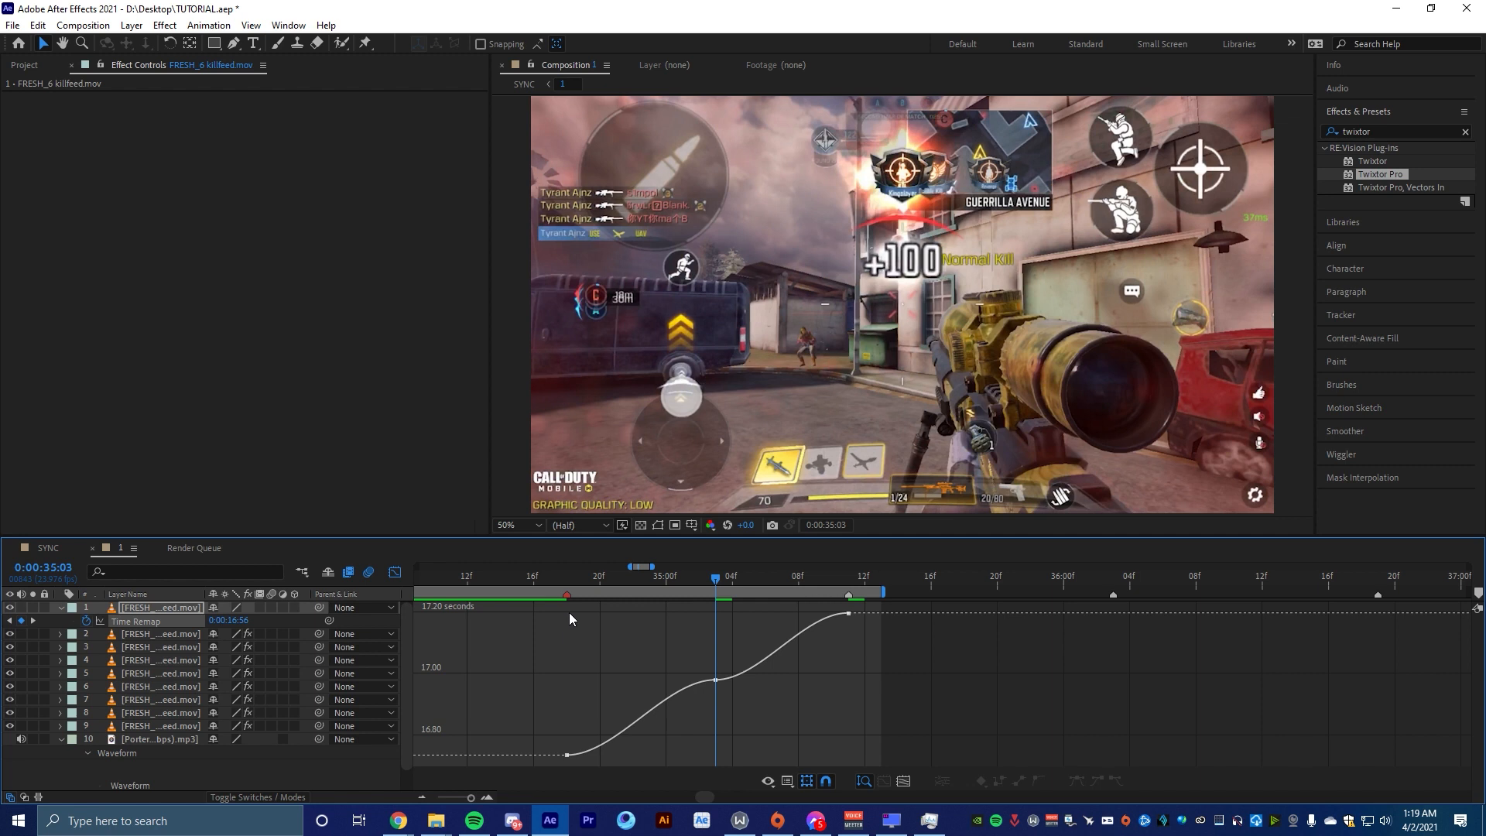
Shape layer 1's Time Remap curve to be steep at 0:00:34:18 and 0:00:35:11 and nearly flat around 0:00:35:03
{"action": "double_click", "coordinate": [802, 639]}
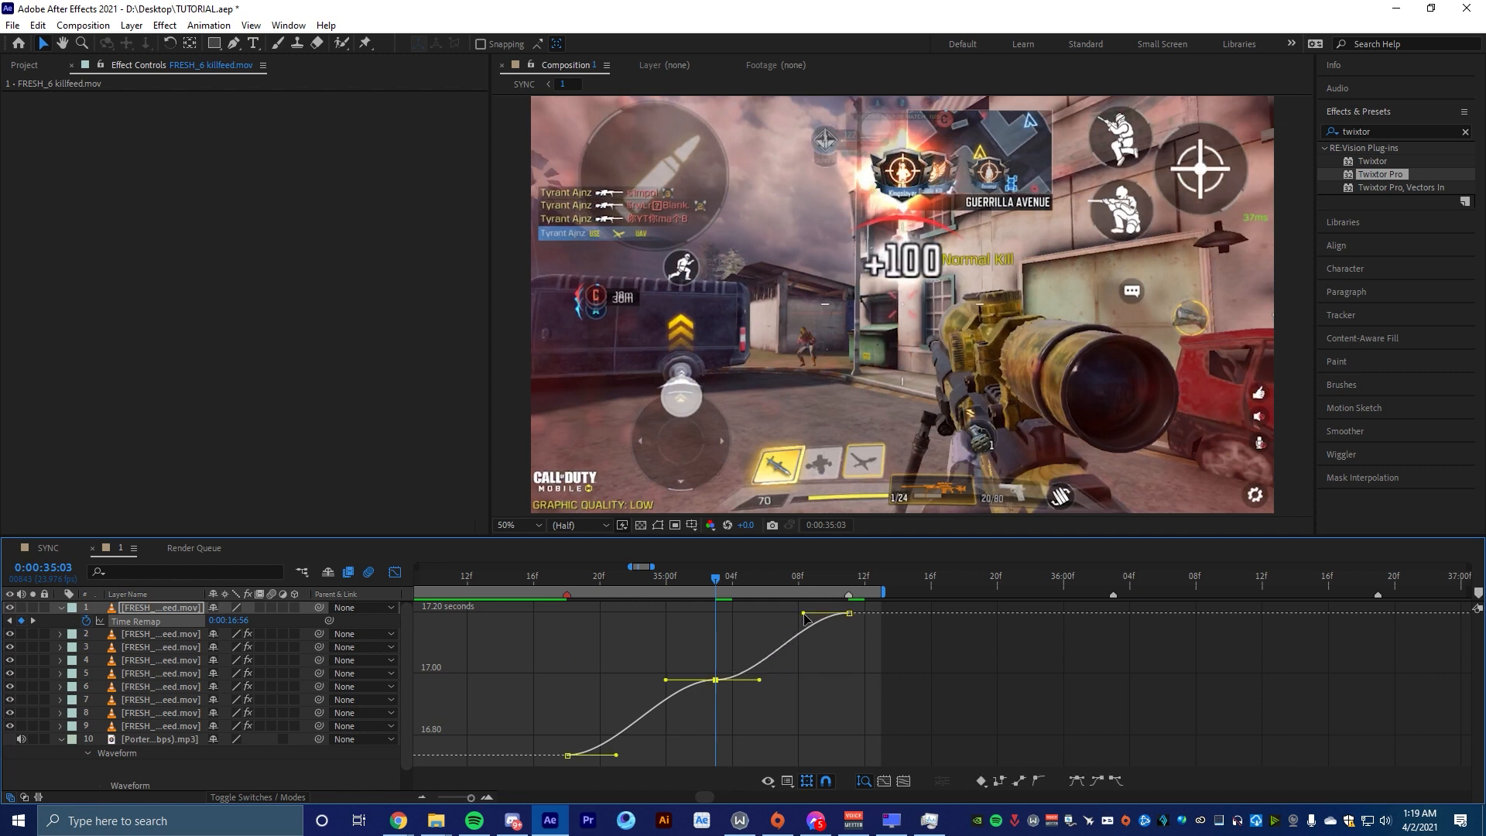
{"action": "left_click_drag", "start_coordinate": [804, 616], "coordinate": [812, 646]}
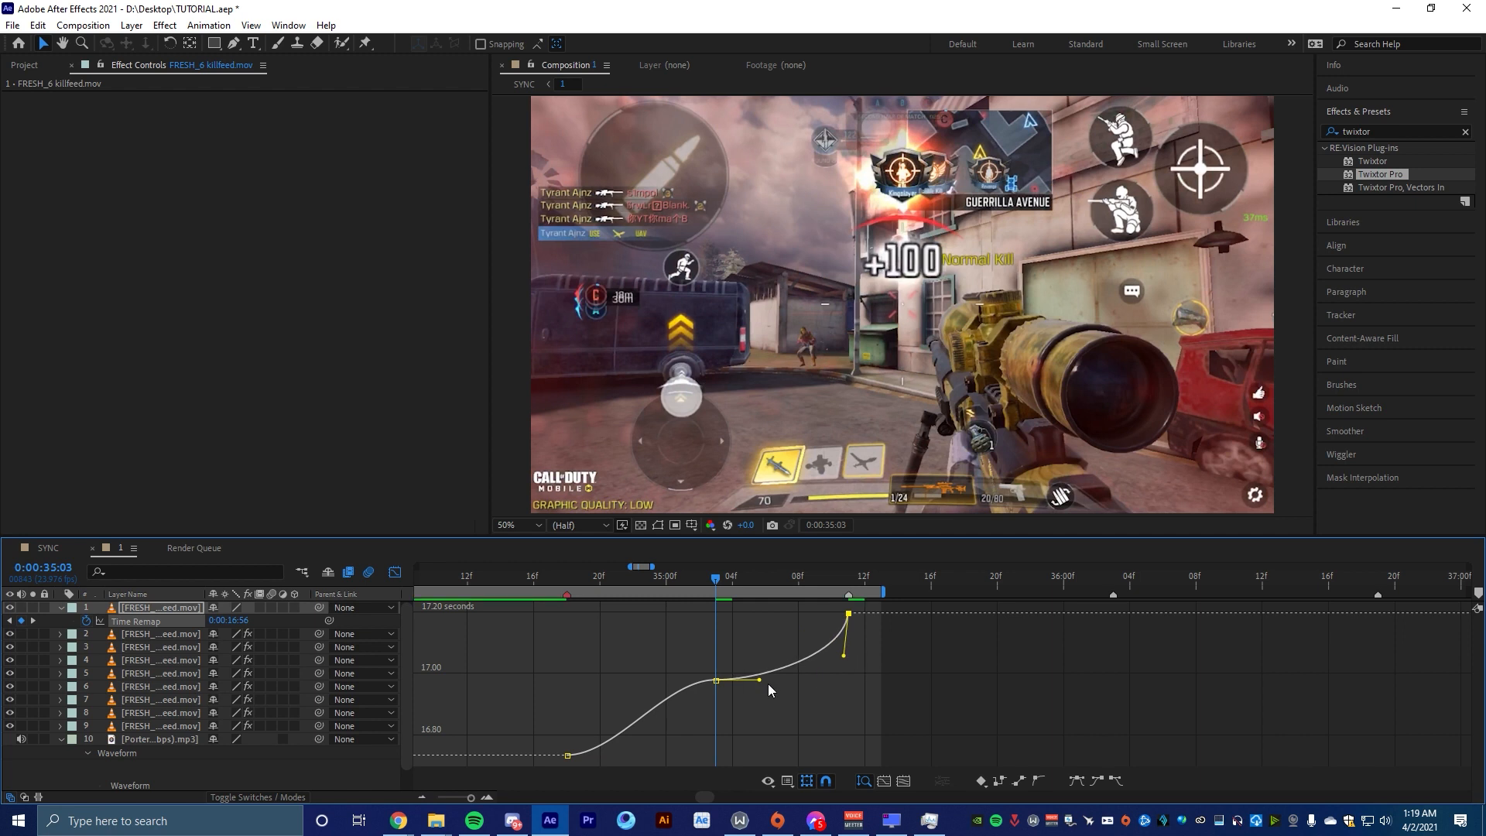
{"action": "left_click_drag", "start_coordinate": [760, 681], "coordinate": [811, 675]}
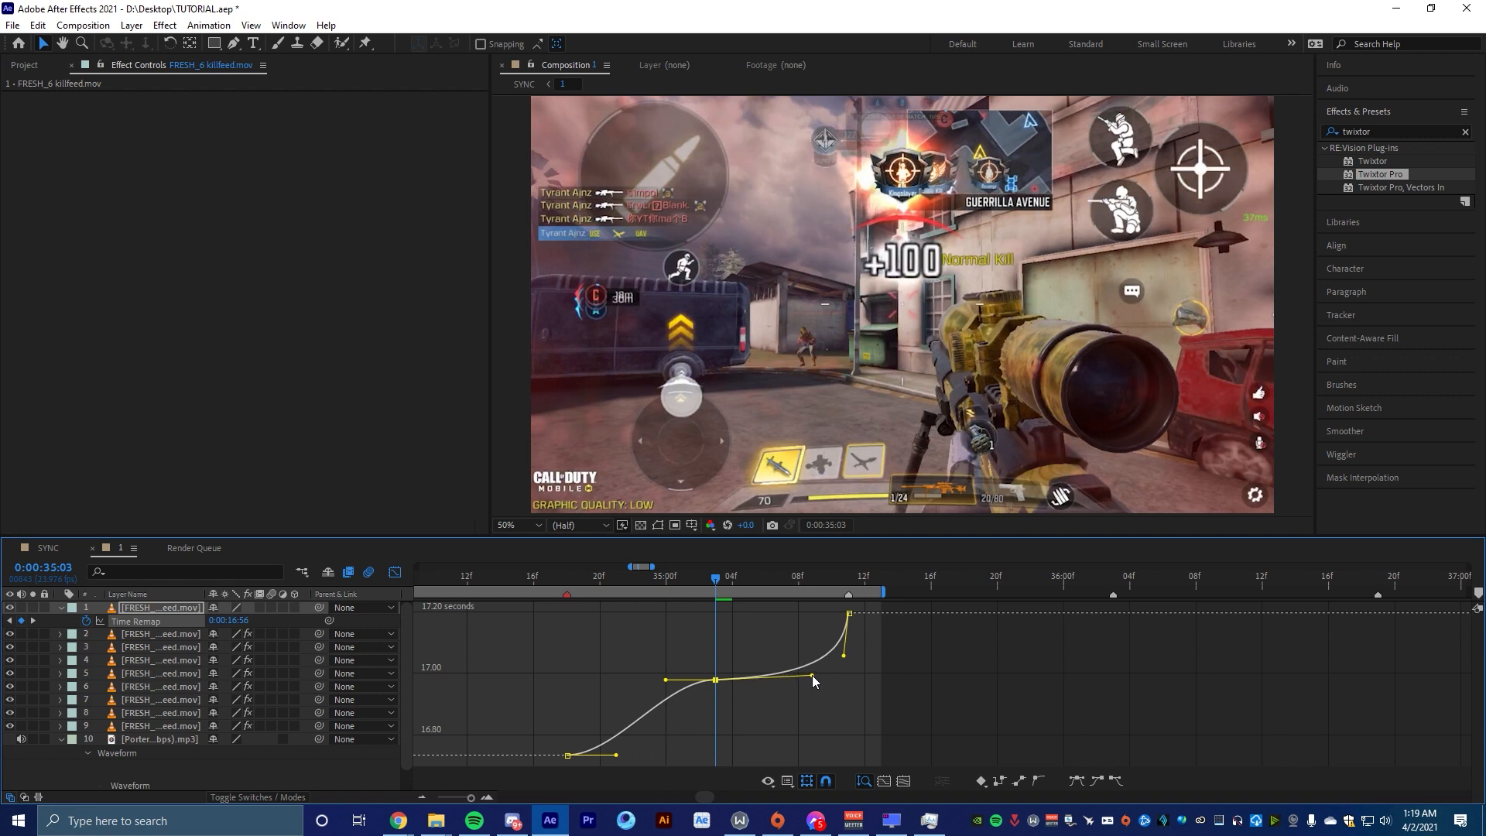
{"action": "left_click_drag", "start_coordinate": [666, 679], "coordinate": [600, 684]}
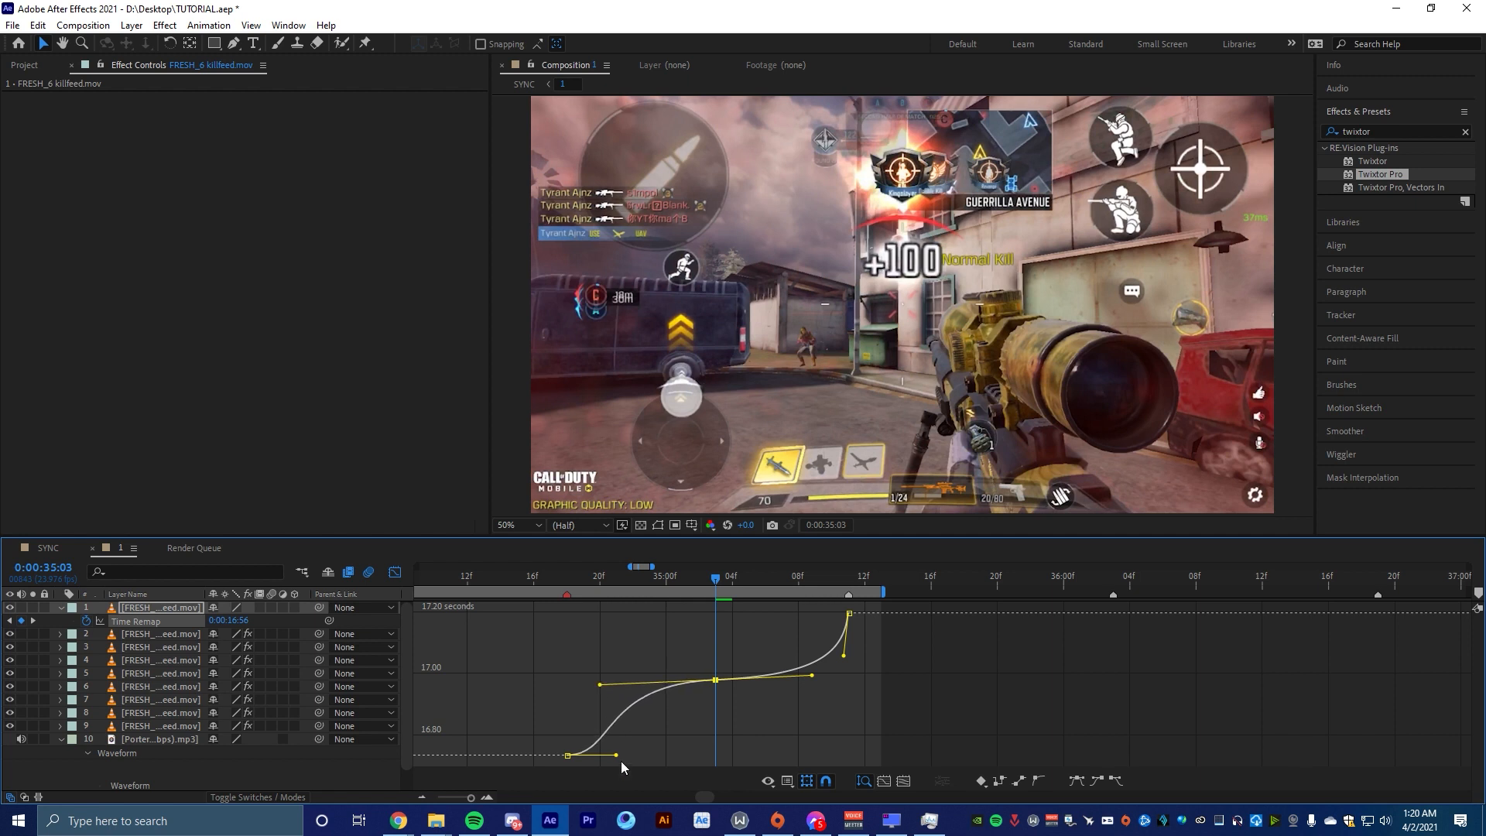
{"action": "left_click_drag", "start_coordinate": [620, 754], "coordinate": [533, 707]}
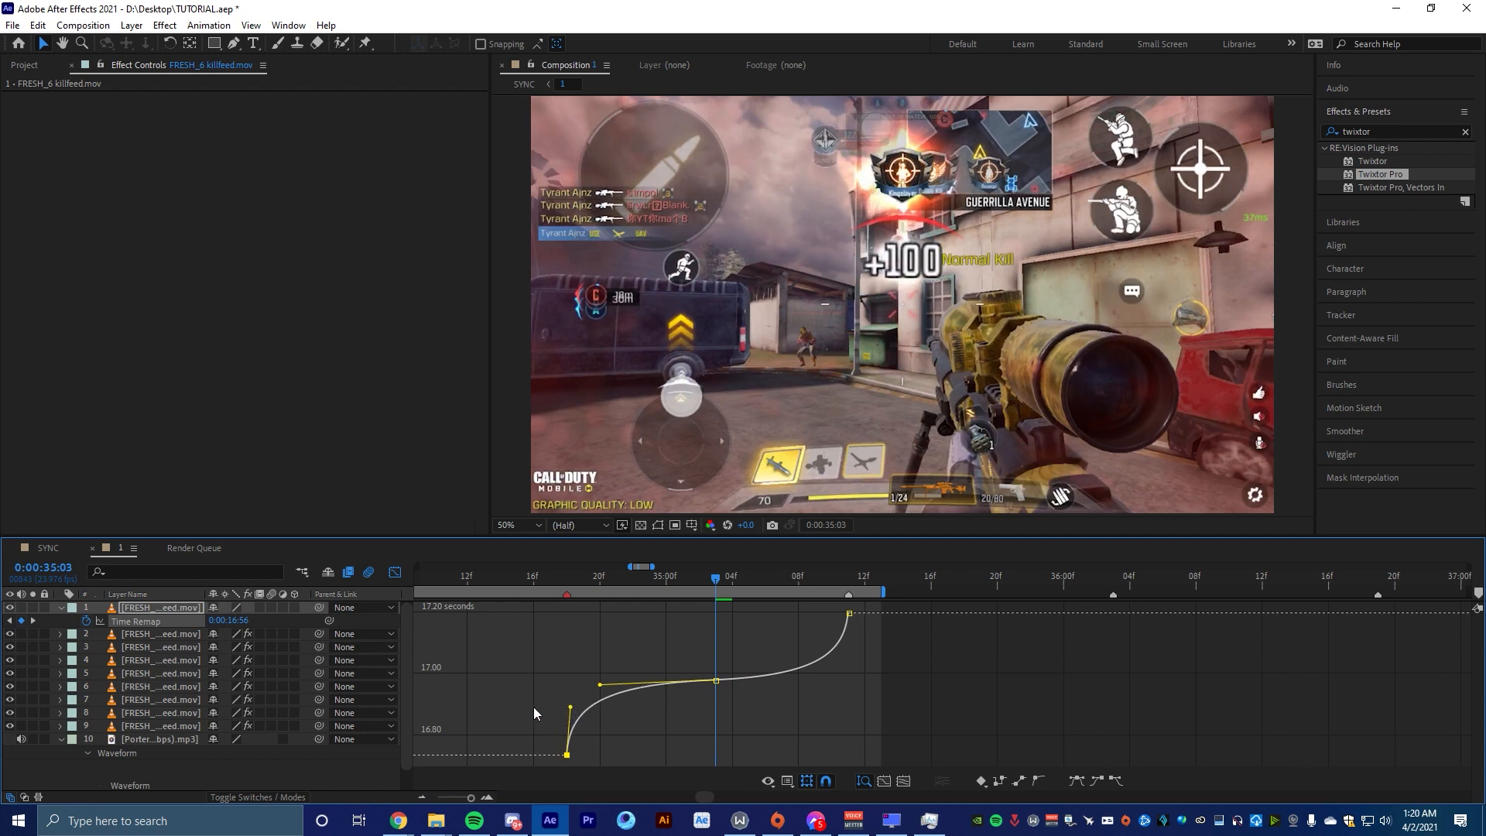
{"action": "left_click", "coordinate": [710, 717]}
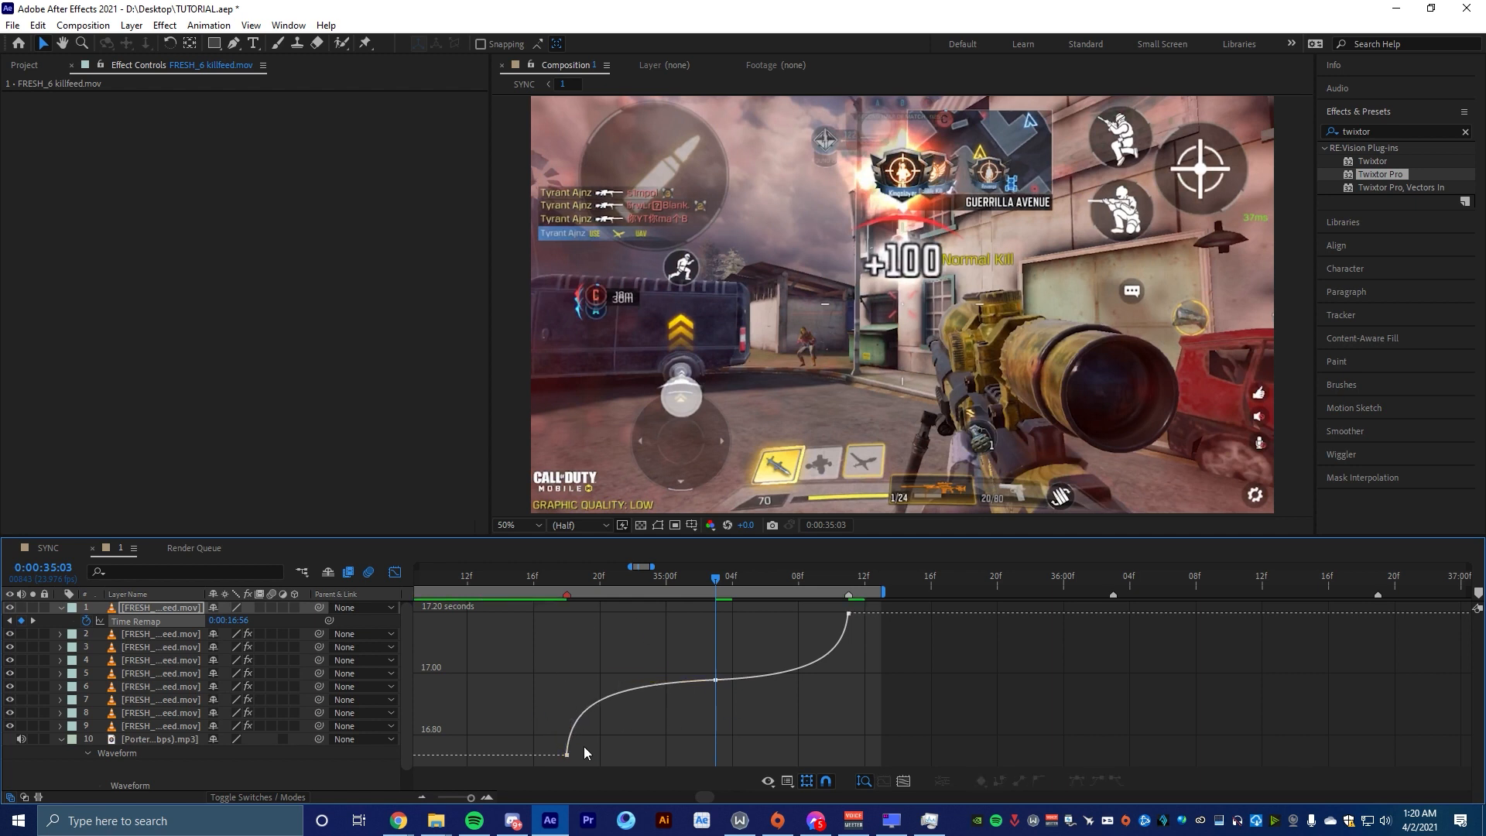
Fine-tune the handles of the first and last Time Remap keyframes to keep both curve ends steep
{"action": "left_click", "coordinate": [579, 721]}
{"action": "left_click_drag", "start_coordinate": [579, 723], "coordinate": [567, 706]}
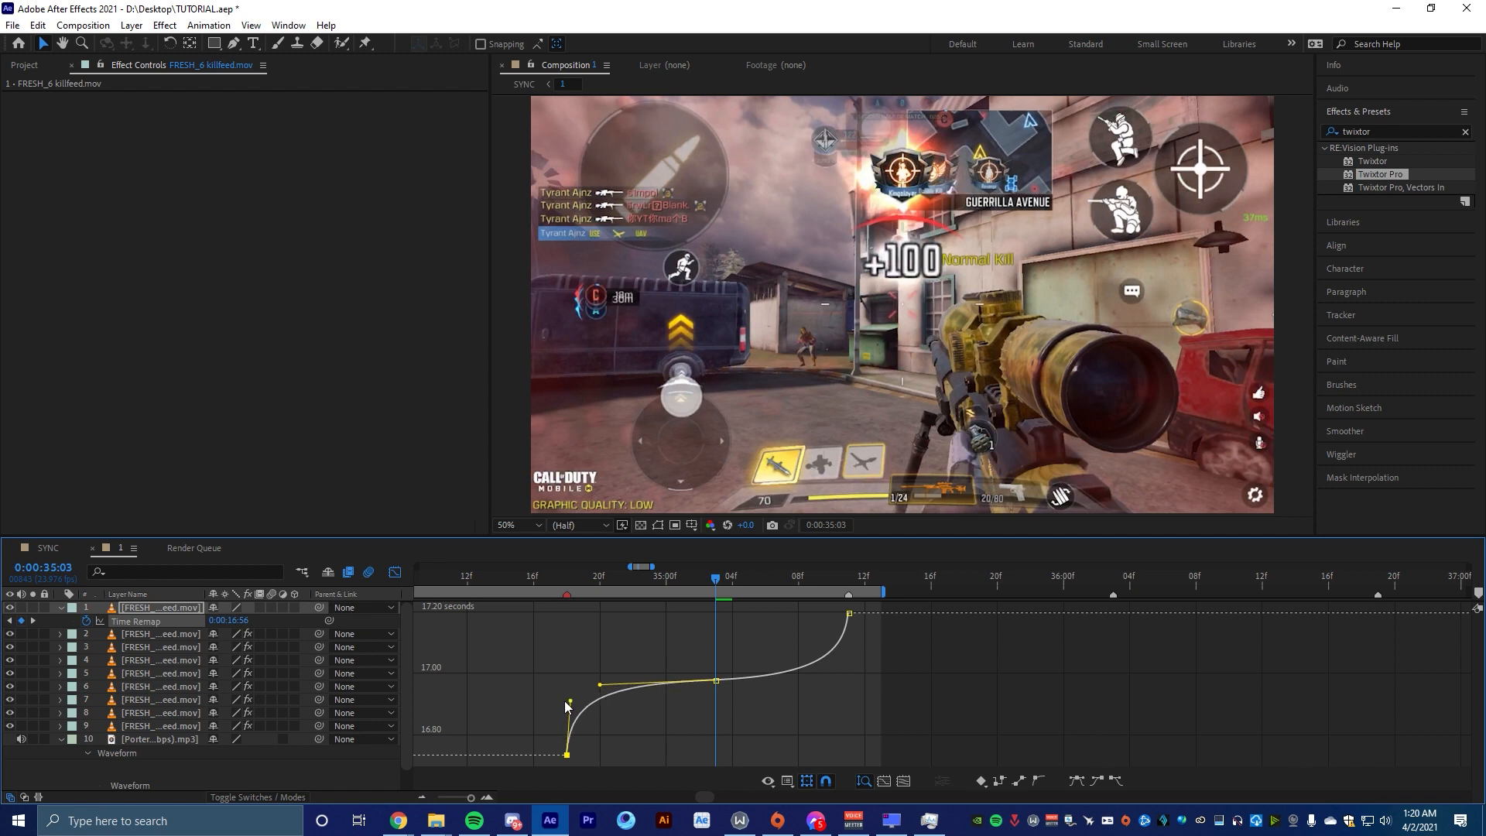
{"action": "left_click", "coordinate": [716, 680]}
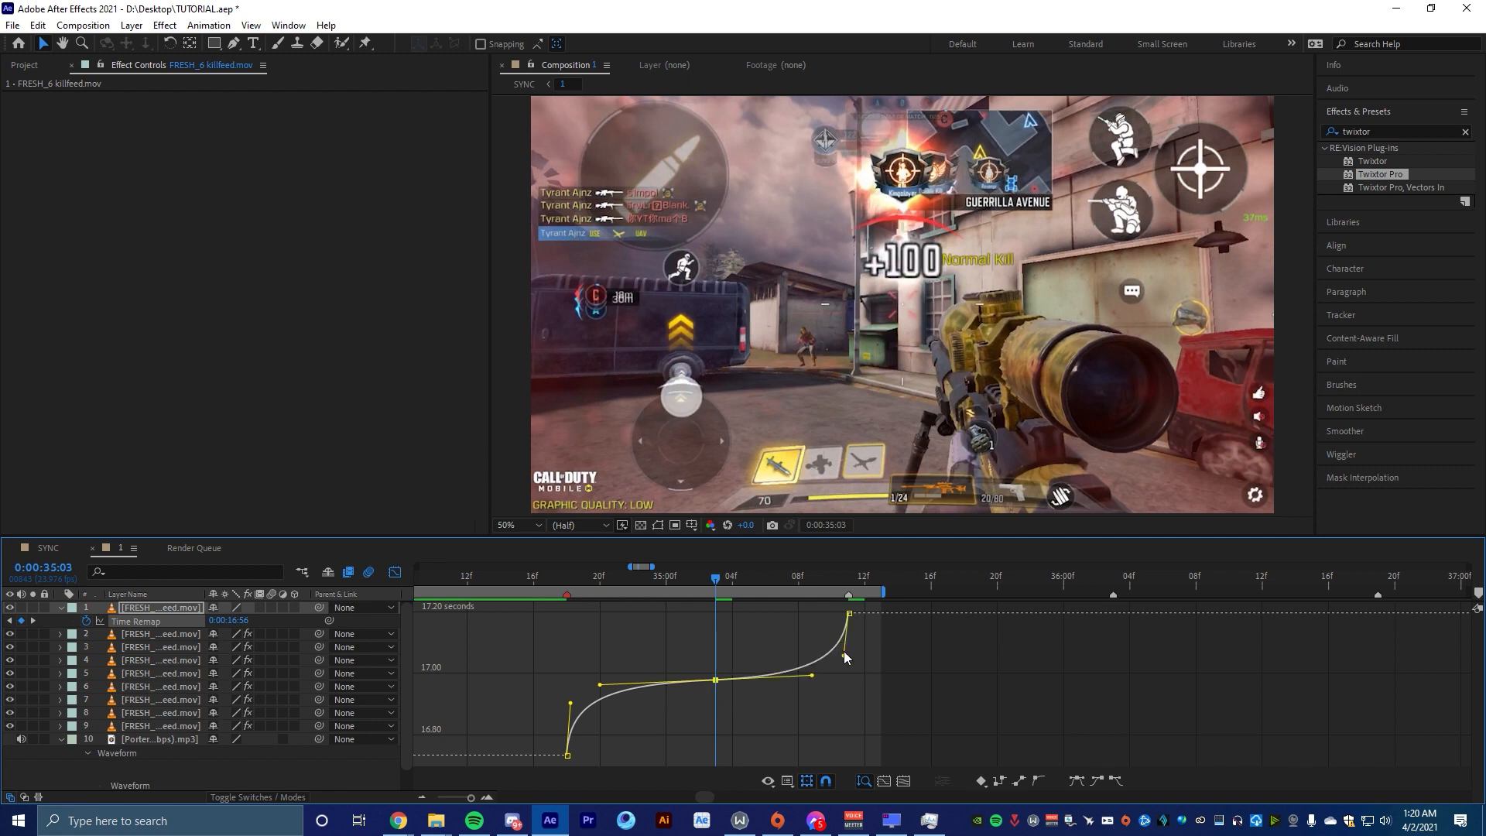
{"action": "left_click_drag", "start_coordinate": [842, 655], "coordinate": [843, 657]}
{"action": "left_click", "coordinate": [749, 723]}
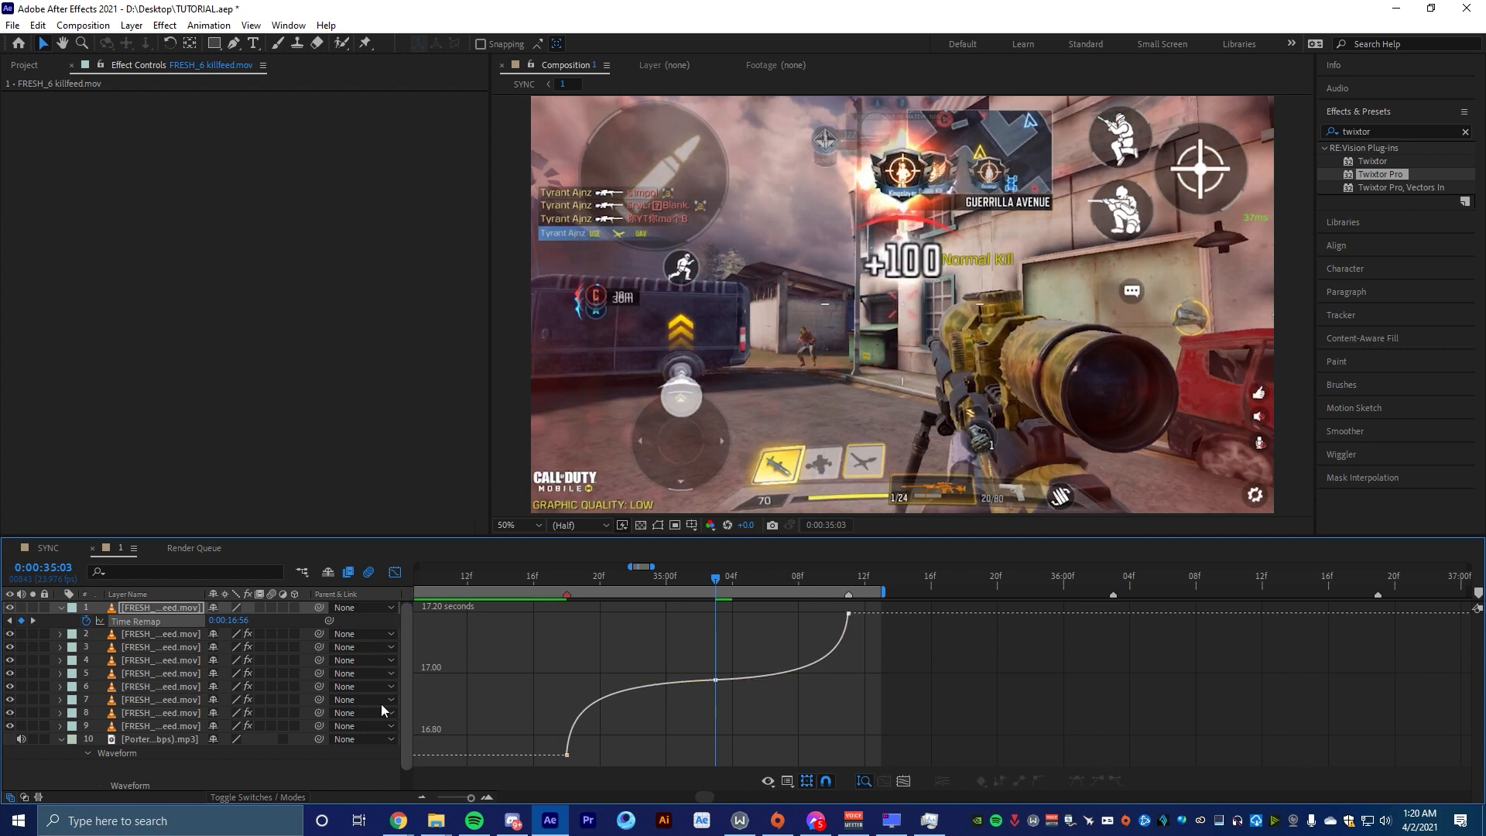
Enable frame blending on layer 1, start the work area at 0:00:34:12, and play back the ramp
{"action": "left_click", "coordinate": [261, 607]}
{"action": "left_click", "coordinate": [394, 572]}
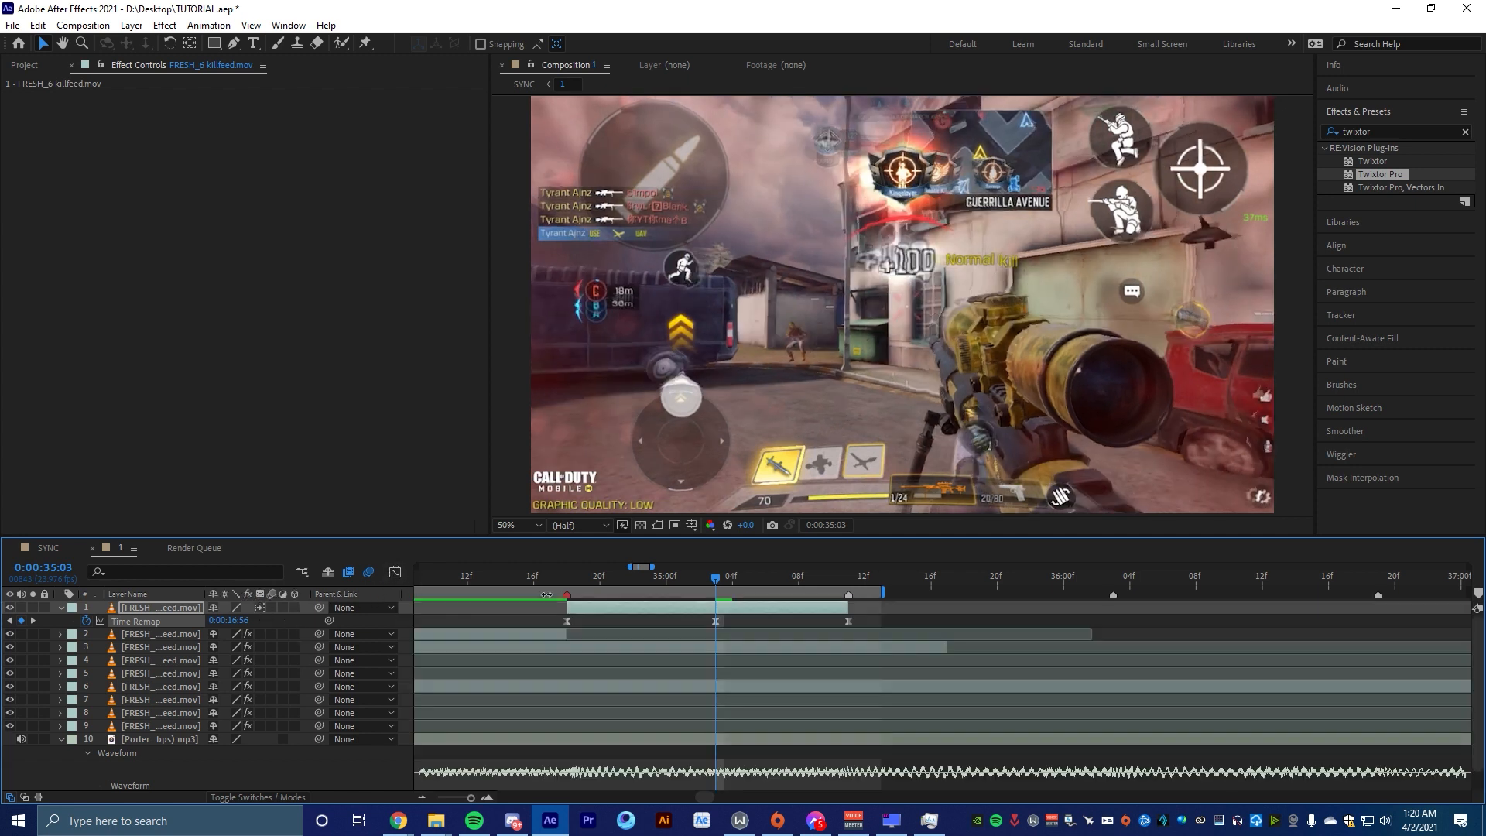
{"action": "left_click", "coordinate": [472, 581]}
{"action": "key", "text": "space"}
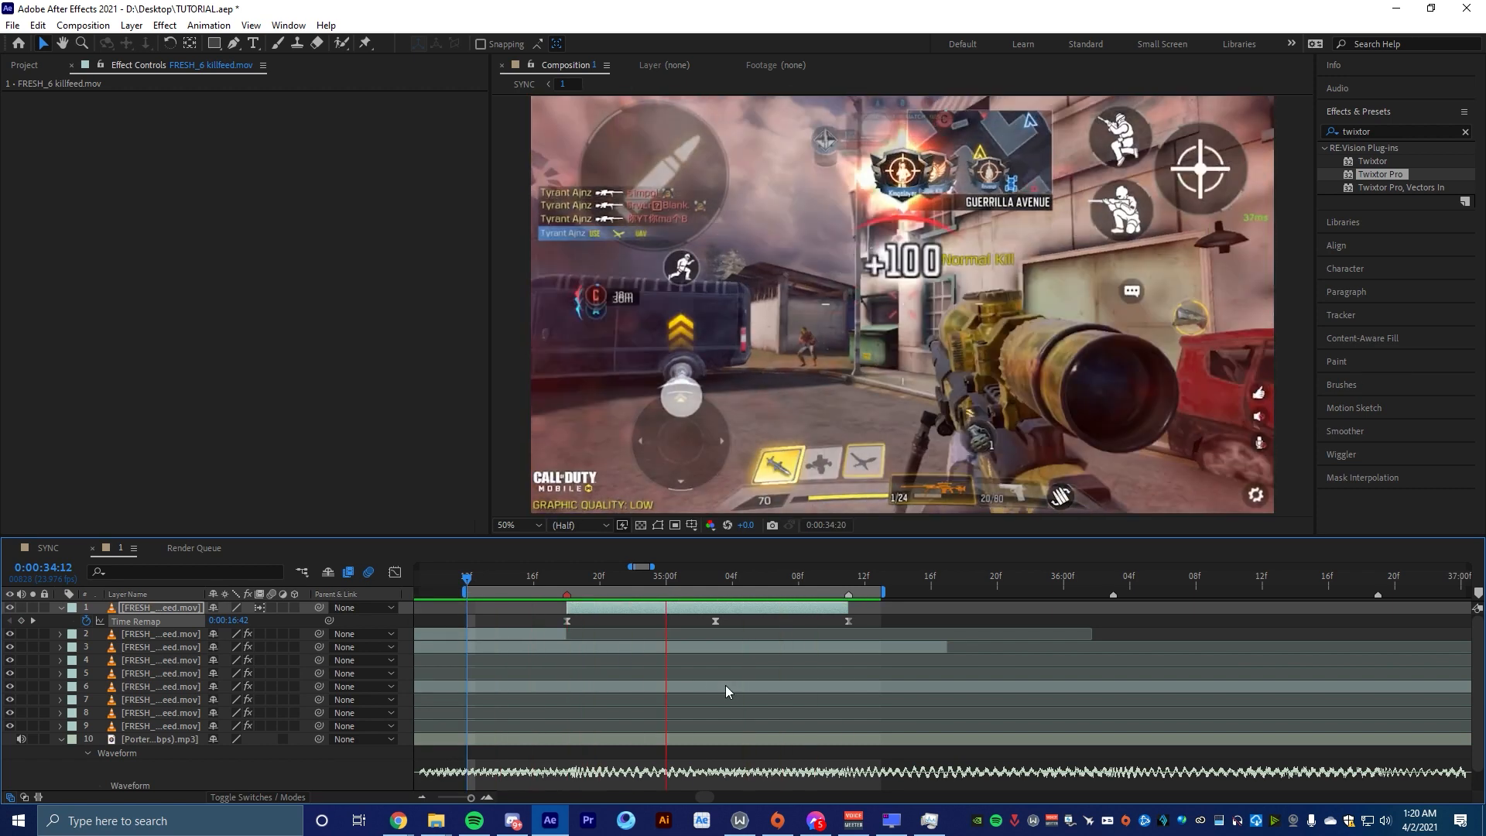
Trim layer 3's end to 0:00:34:18 and layer 6's end to the start of layer 5, checking playback in between
{"action": "left_click", "coordinate": [863, 580]}
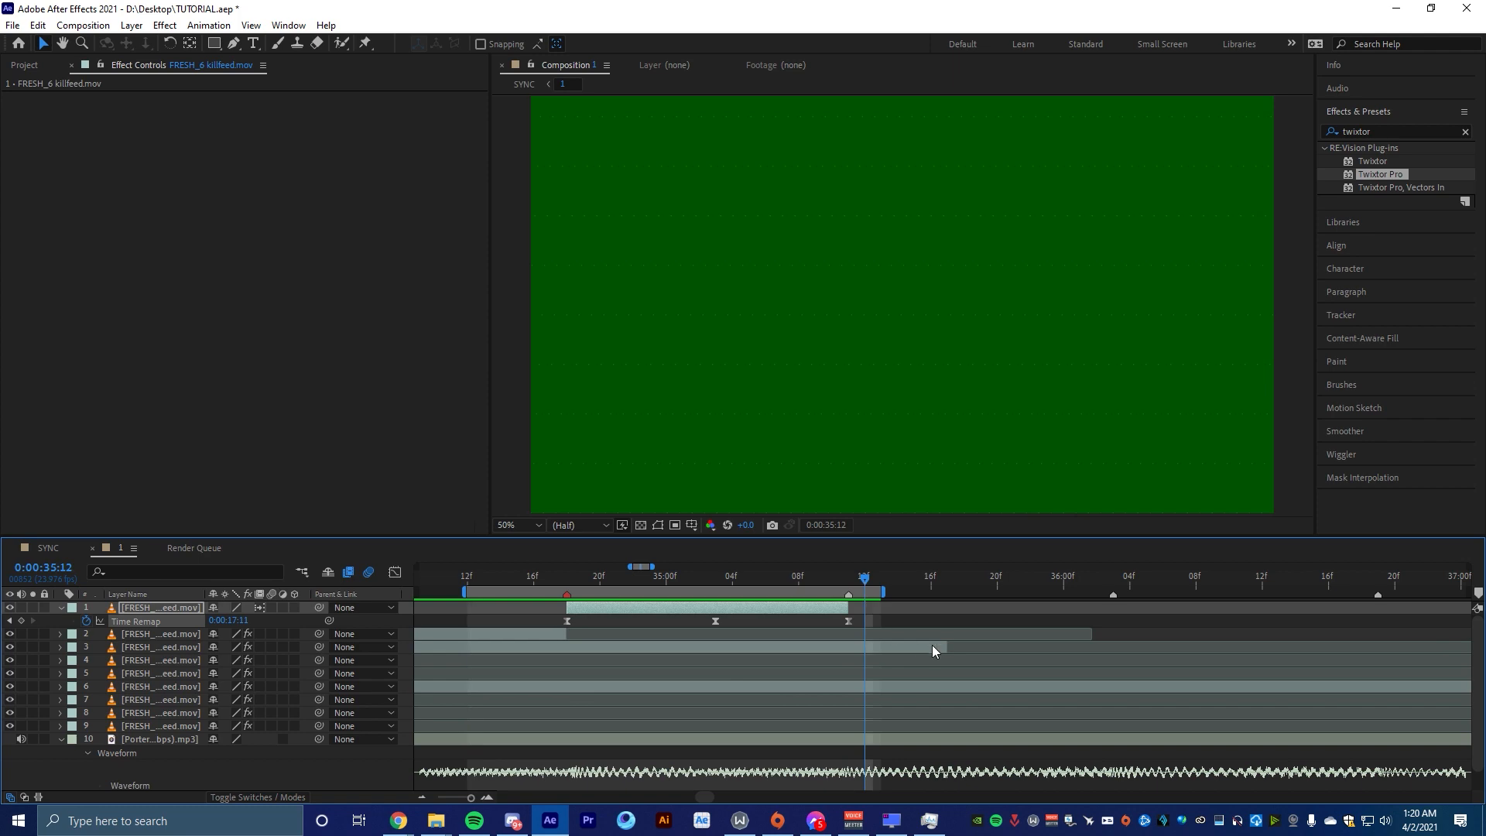
{"action": "left_click_drag", "start_coordinate": [951, 647], "coordinate": [566, 647]}
{"action": "key", "text": "space"}
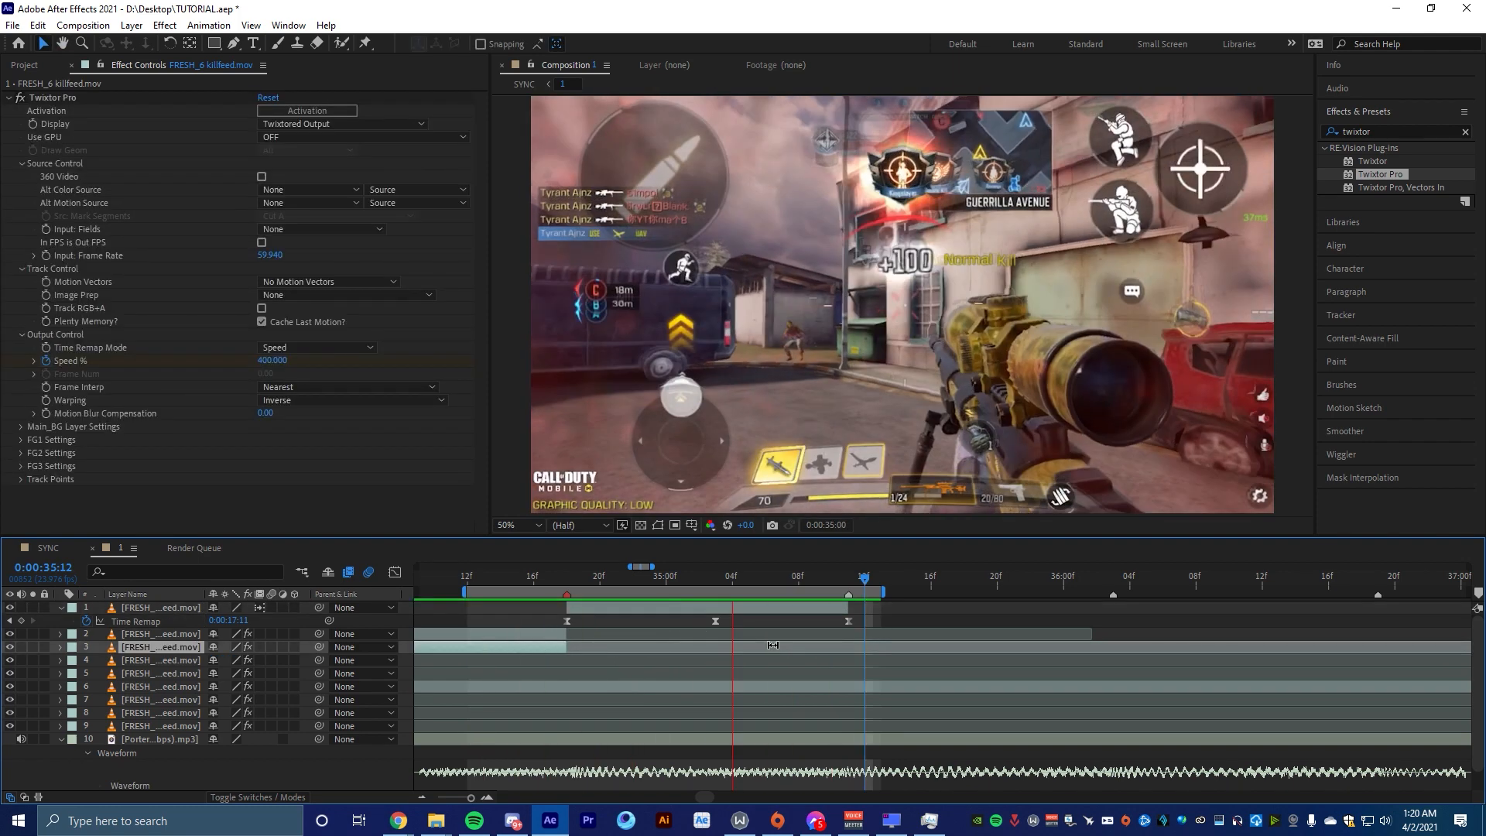
{"action": "left_click", "coordinate": [850, 579]}
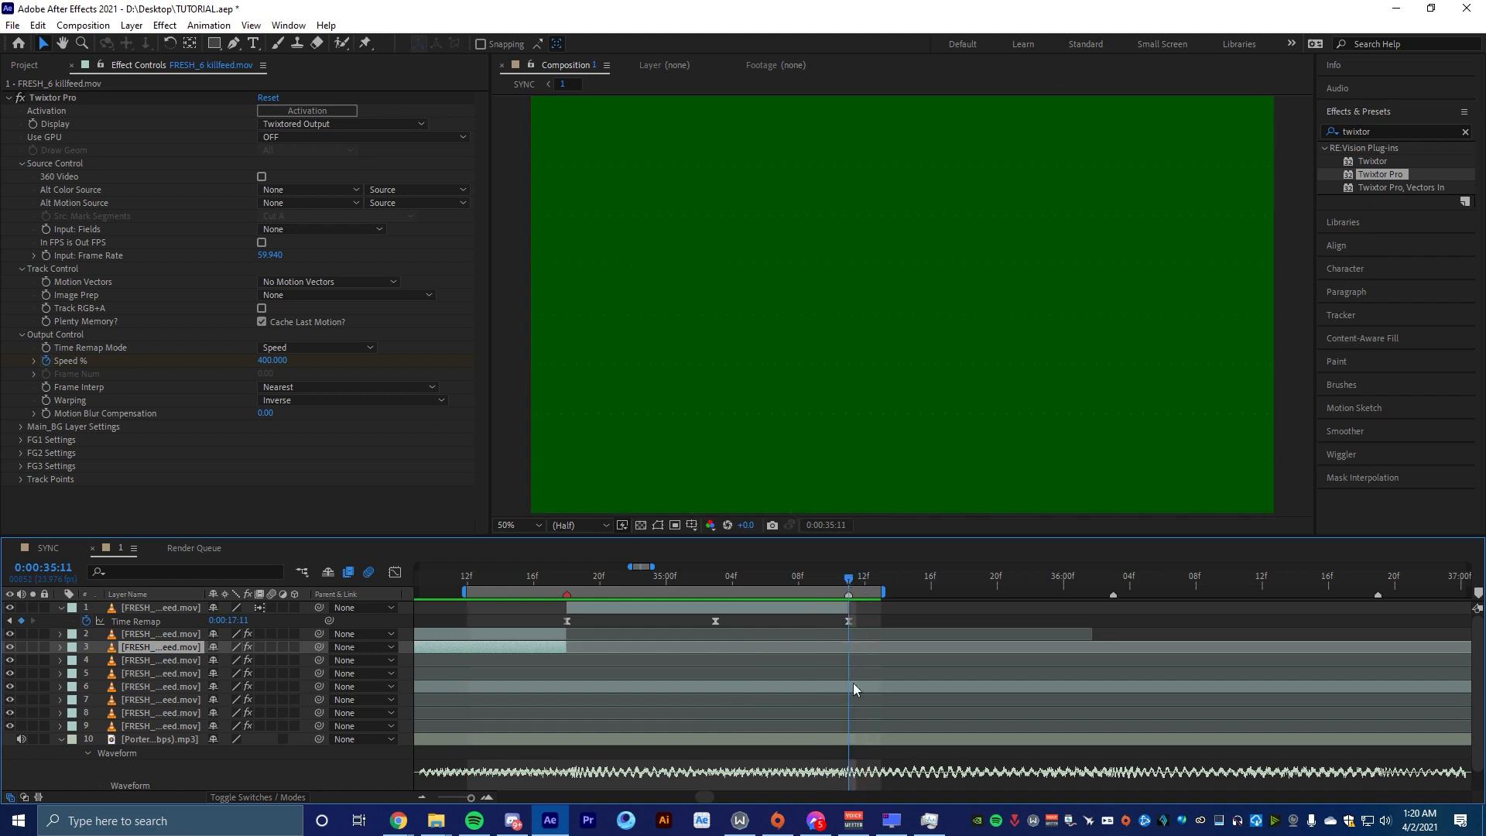
{"action": "left_click", "coordinate": [864, 686]}
{"action": "scroll", "coordinate": [886, 704], "scroll_direction": "down", "scroll_amount": 8}
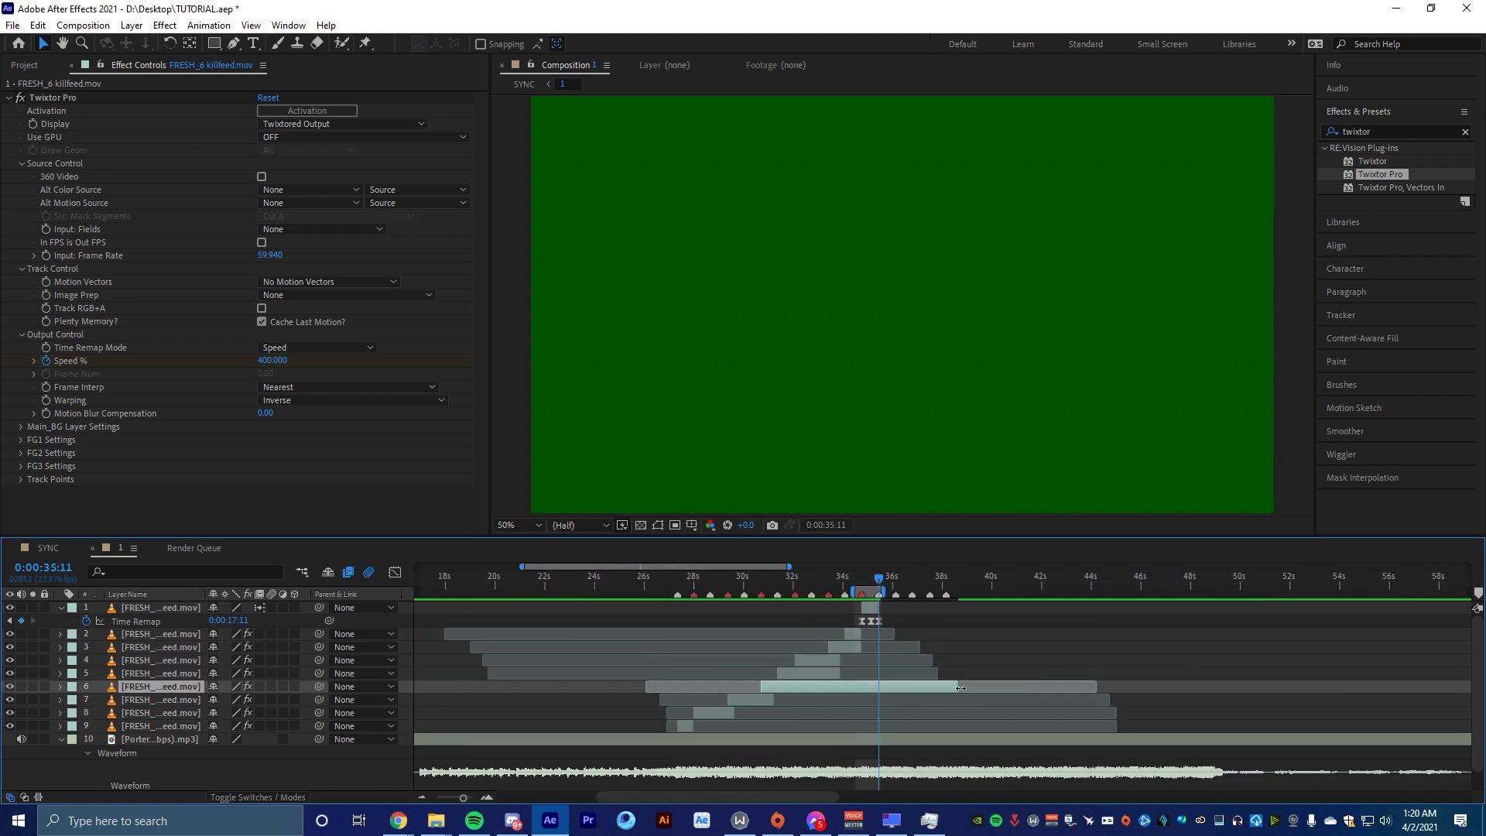
{"action": "left_click_drag", "start_coordinate": [894, 699], "coordinate": [795, 703]}
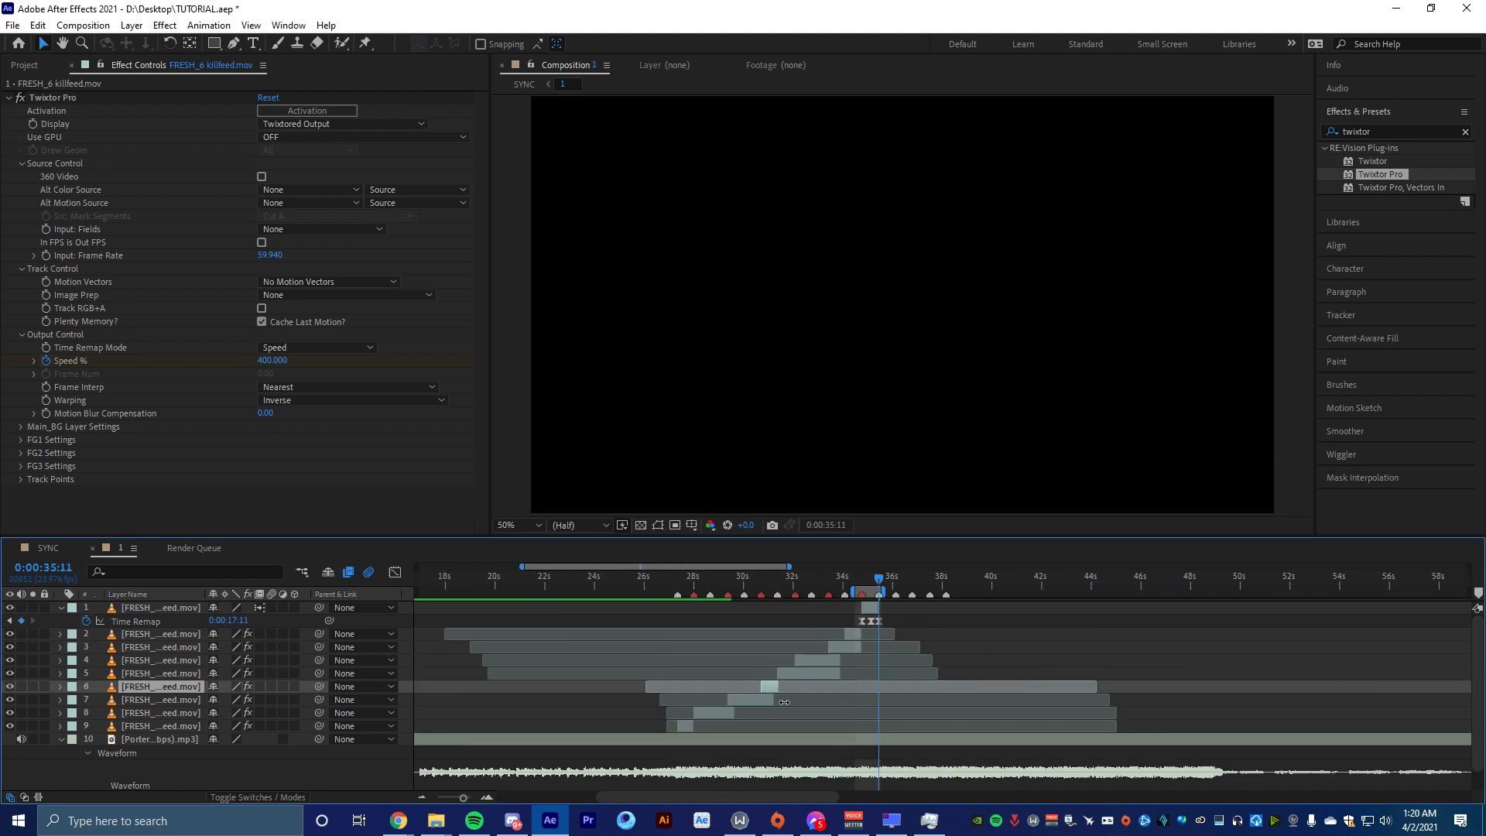
{"action": "scroll", "coordinate": [805, 700], "scroll_direction": "up", "scroll_amount": 8}
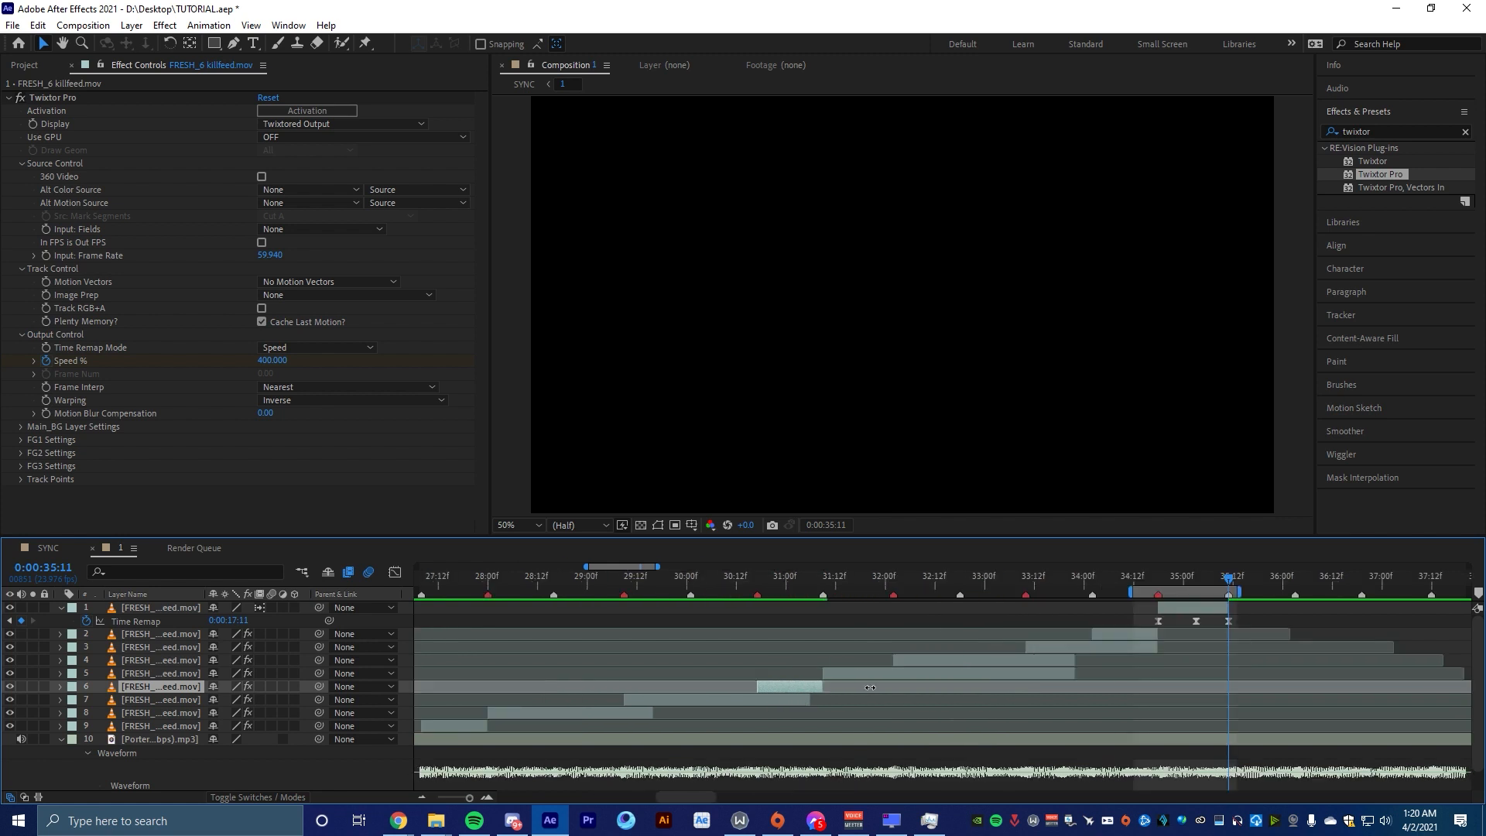
Return to layer 1's Time Remap graph and lengthen the incoming handle of the middle keyframe at 0:00:35:03
{"action": "scroll", "coordinate": [1315, 642], "scroll_direction": "up", "scroll_amount": 4}
{"action": "left_click", "coordinate": [770, 580]}
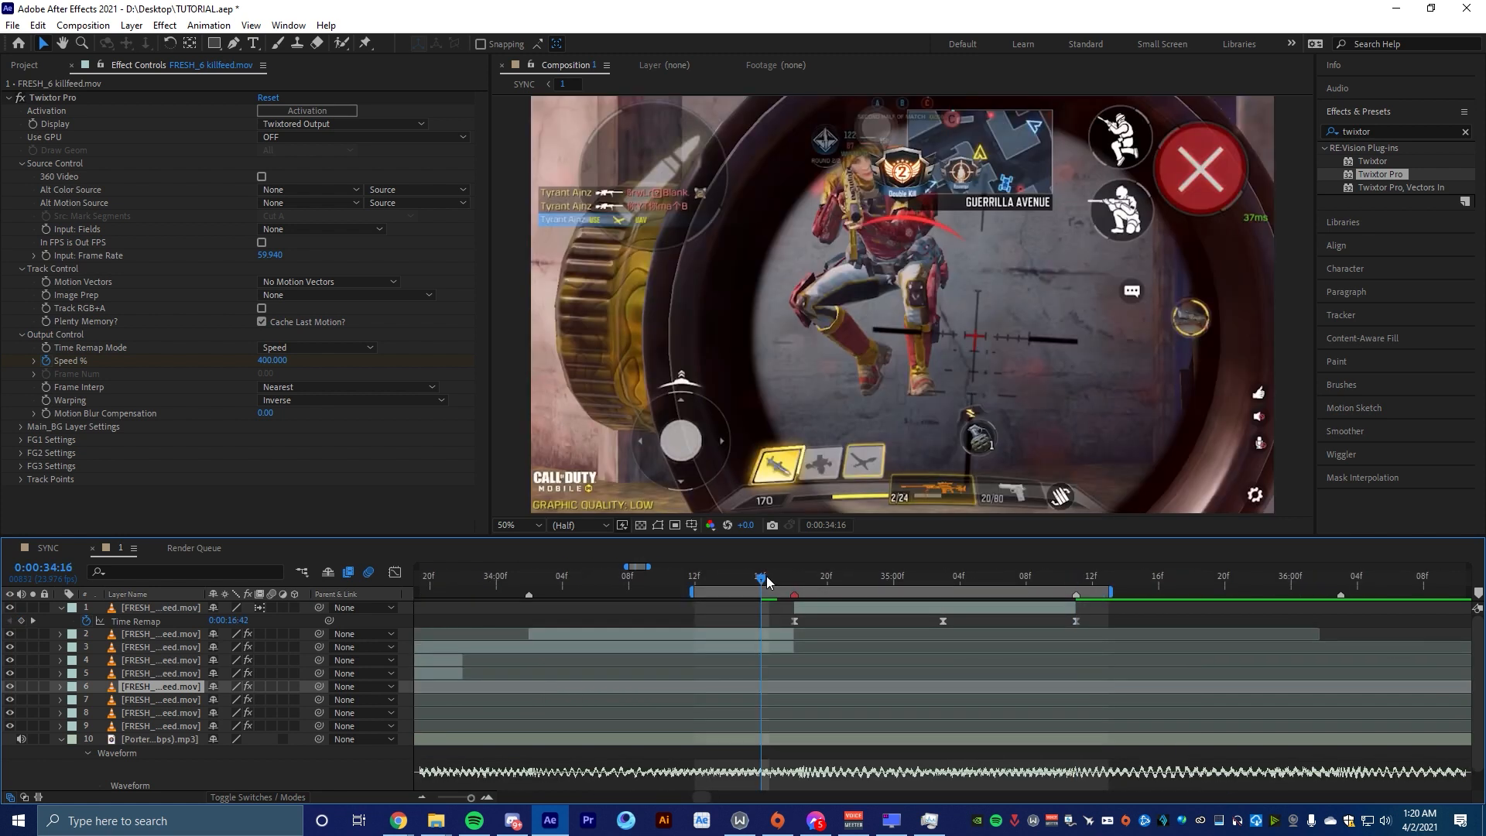
{"action": "left_click_drag", "start_coordinate": [774, 576], "coordinate": [936, 629]}
{"action": "left_click", "coordinate": [943, 620]}
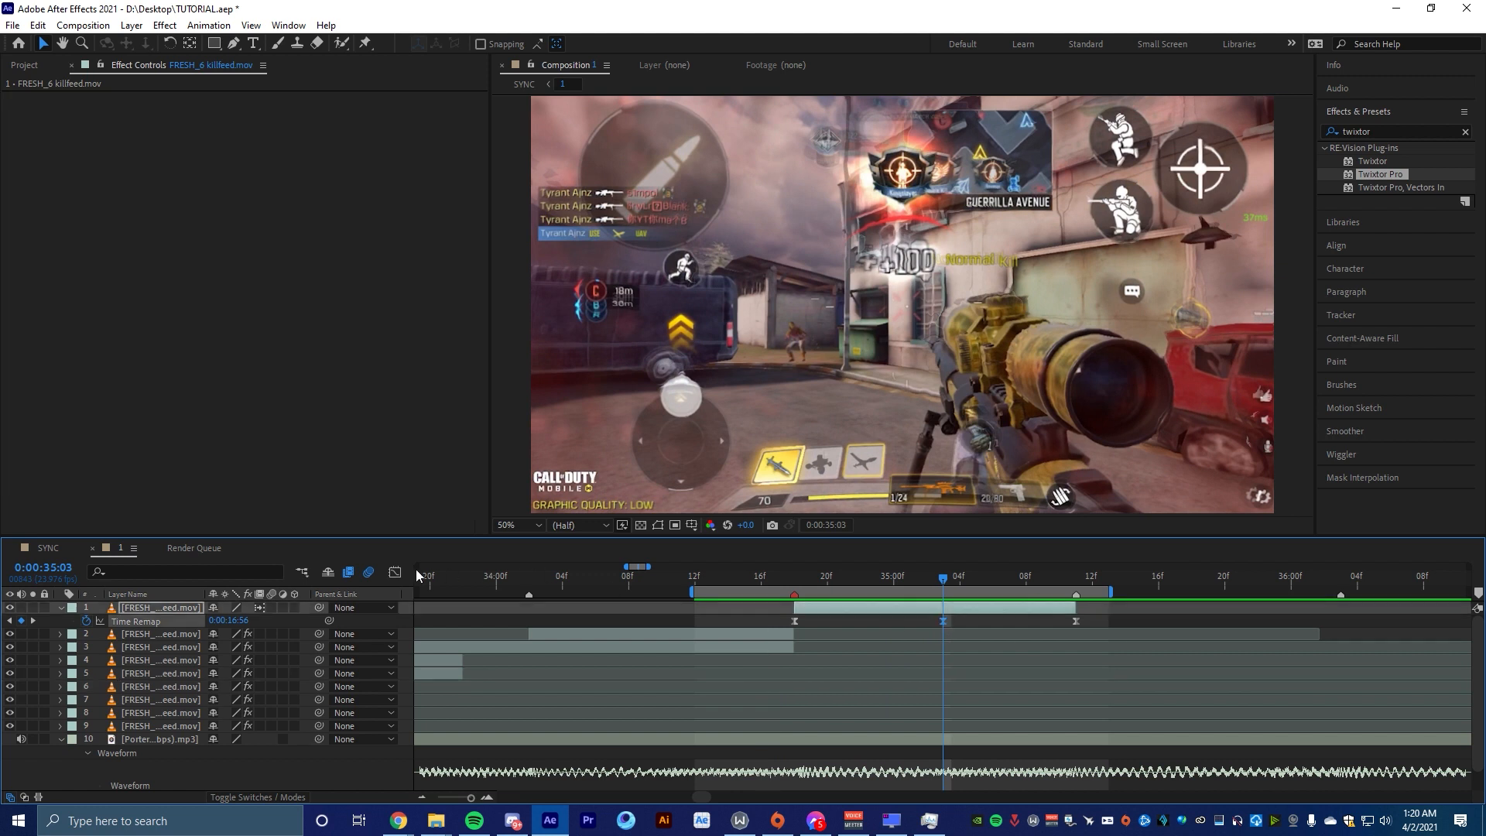
{"action": "left_click", "coordinate": [395, 572]}
{"action": "scroll", "coordinate": [889, 701], "scroll_direction": "up", "scroll_amount": 2}
{"action": "left_click_drag", "start_coordinate": [710, 704], "coordinate": [737, 685]}
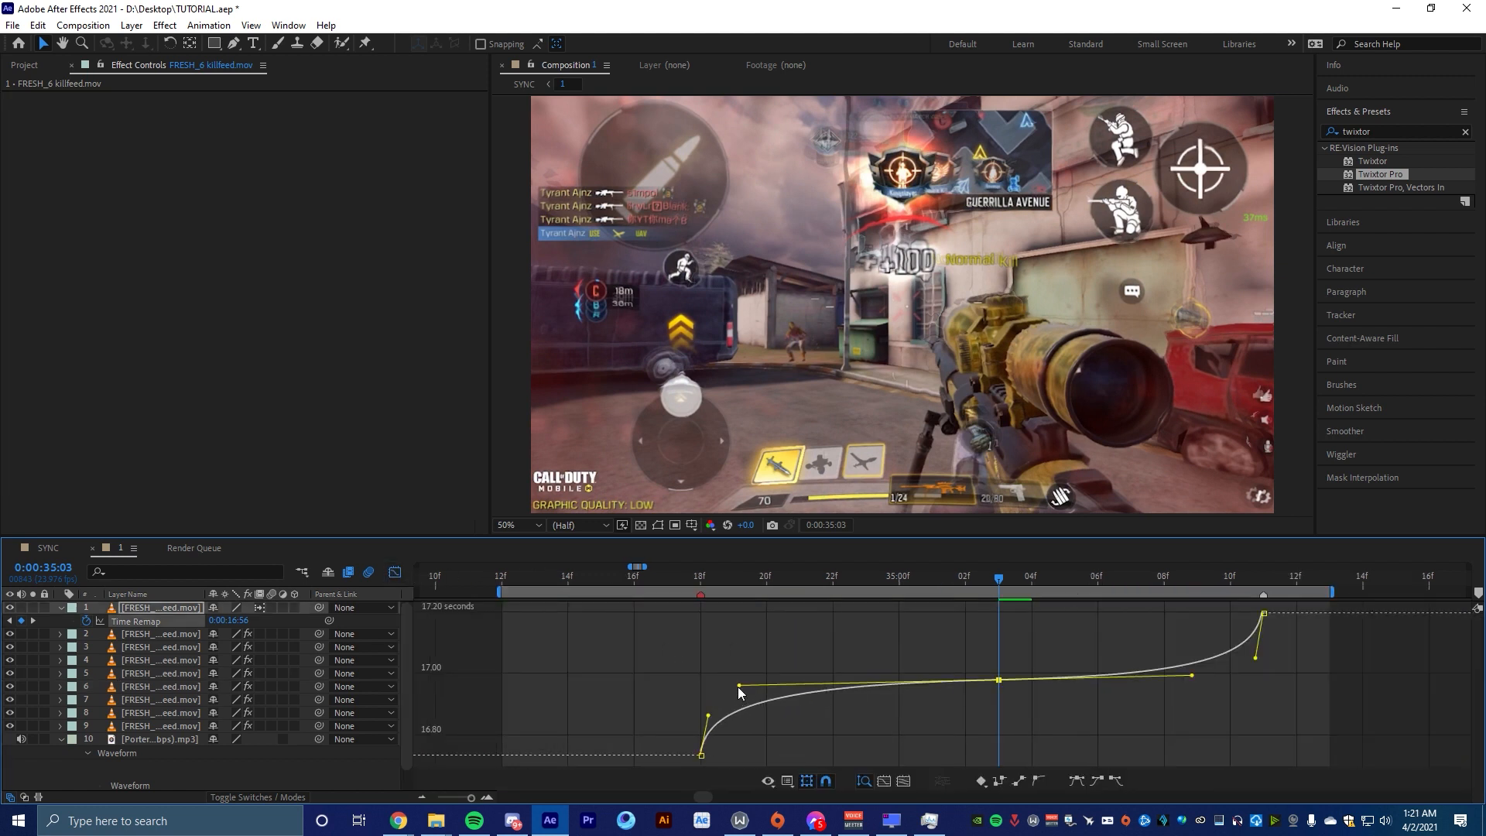
Lengthen the outgoing handle of the middle Time Remap keyframe, lower that keyframe slightly, and play back the ramp
{"action": "left_click_drag", "start_coordinate": [1191, 676], "coordinate": [1218, 675]}
{"action": "left_click_drag", "start_coordinate": [998, 679], "coordinate": [998, 690]}
{"action": "left_click_drag", "start_coordinate": [1264, 612], "coordinate": [1264, 620]}
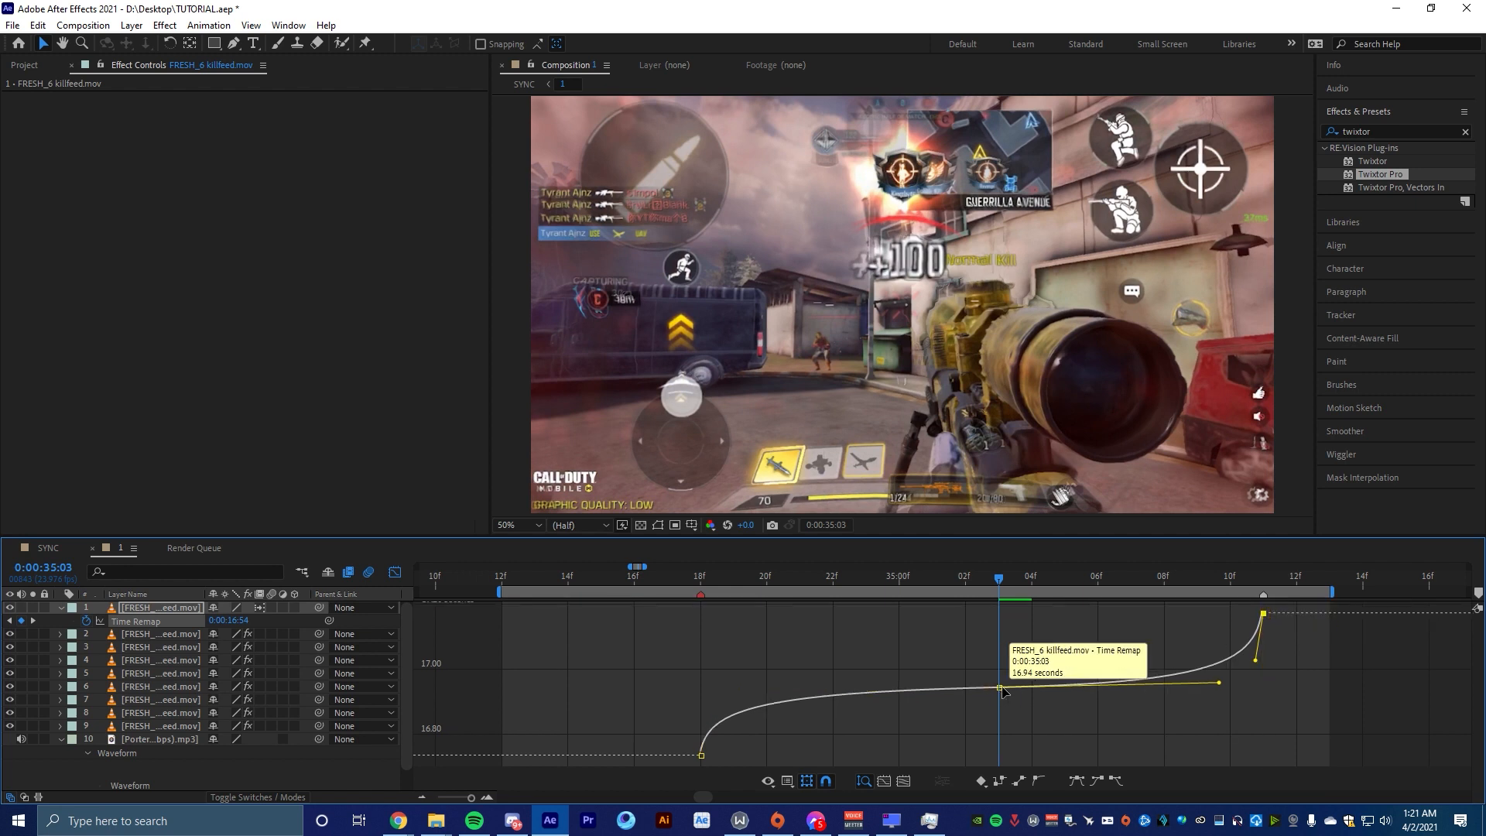
{"action": "left_click", "coordinate": [656, 581]}
{"action": "key", "text": "space"}
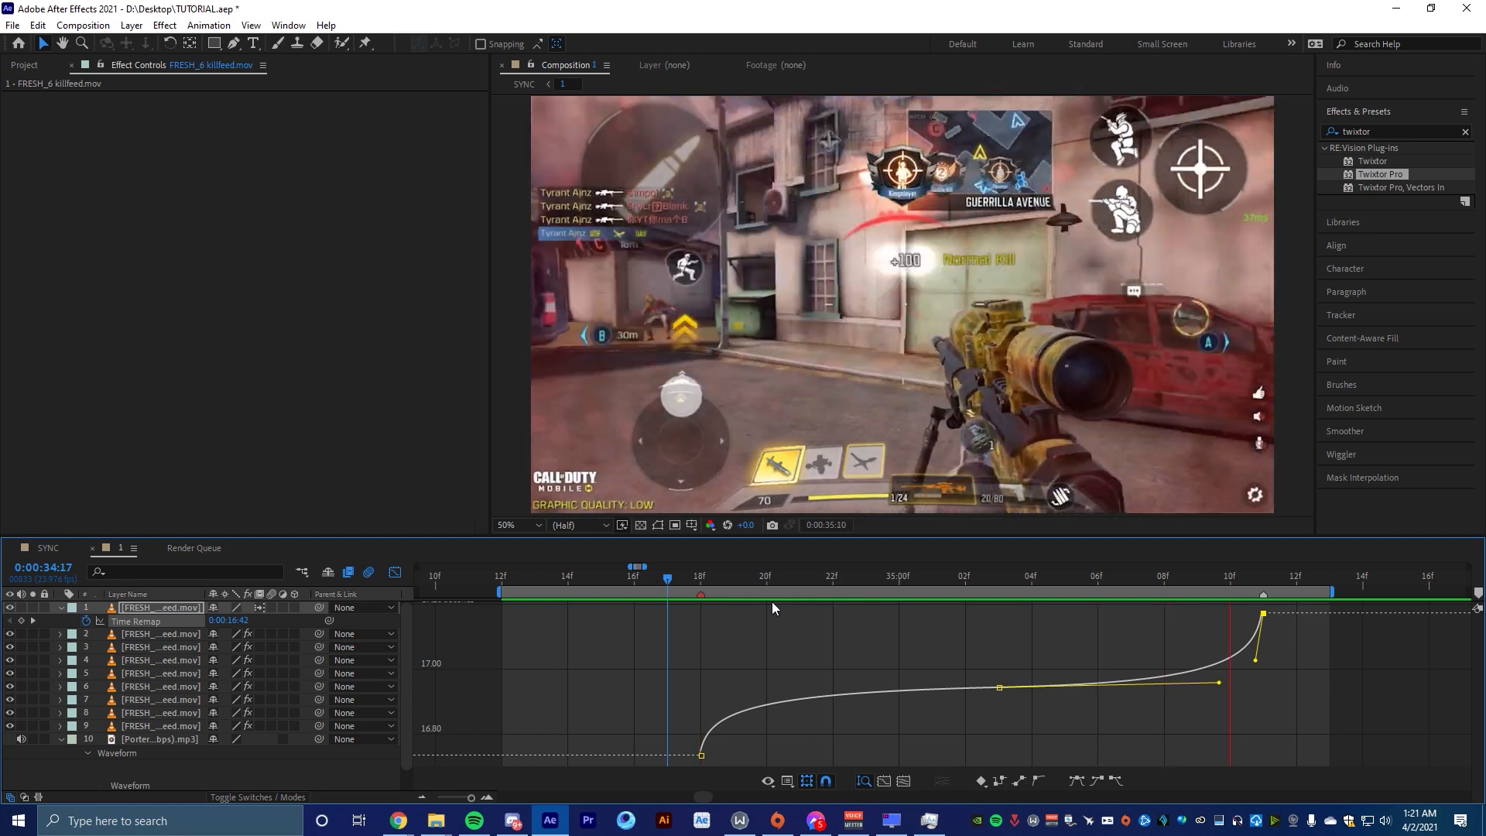
Raise the middle Time Remap keyframe at 0:00:35:03 slightly, checking playback
{"action": "left_click", "coordinate": [989, 687]}
{"action": "key", "text": "space"}
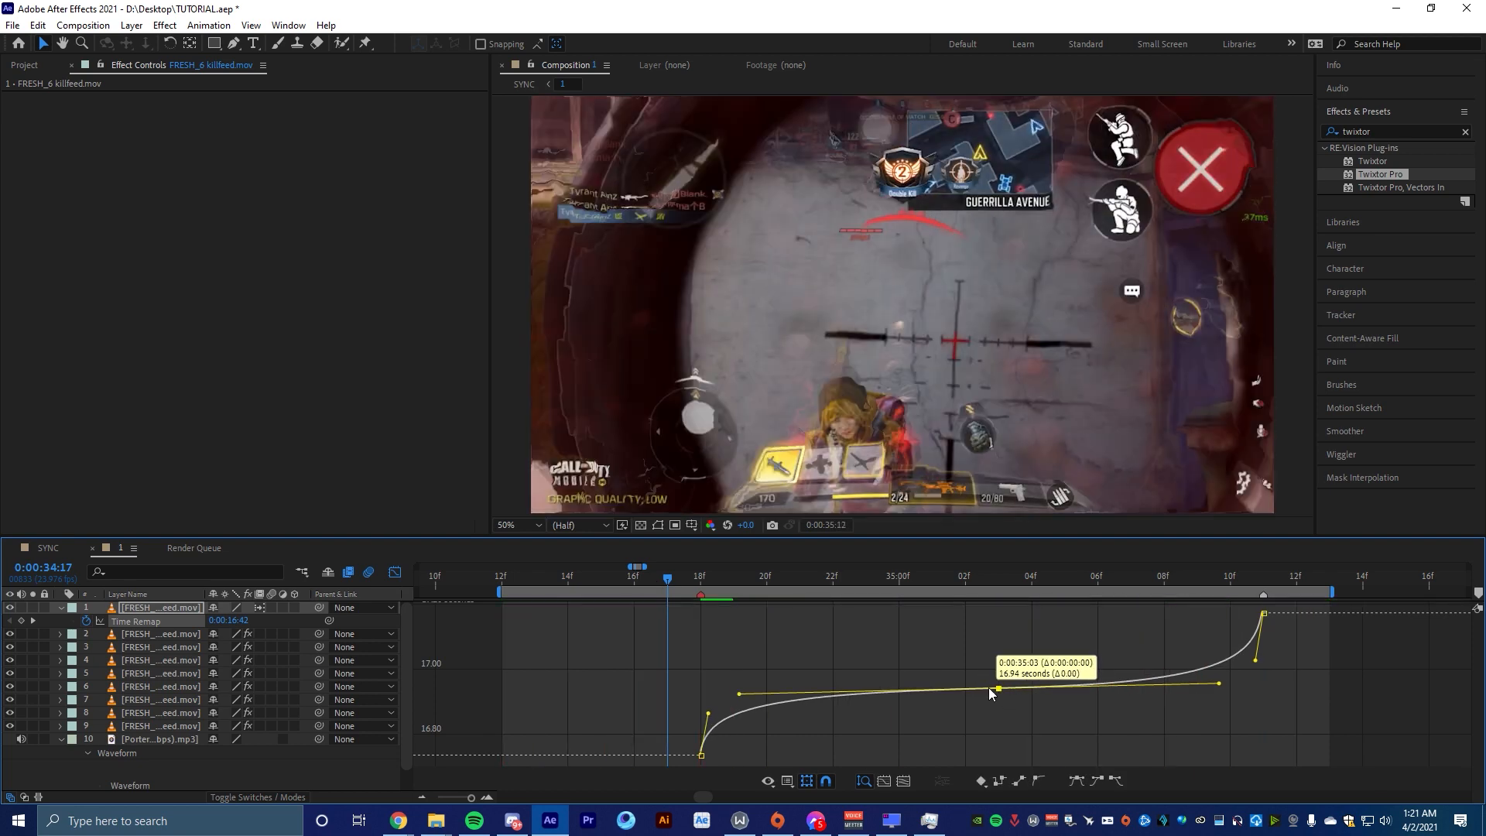
{"action": "left_click", "coordinate": [843, 718]}
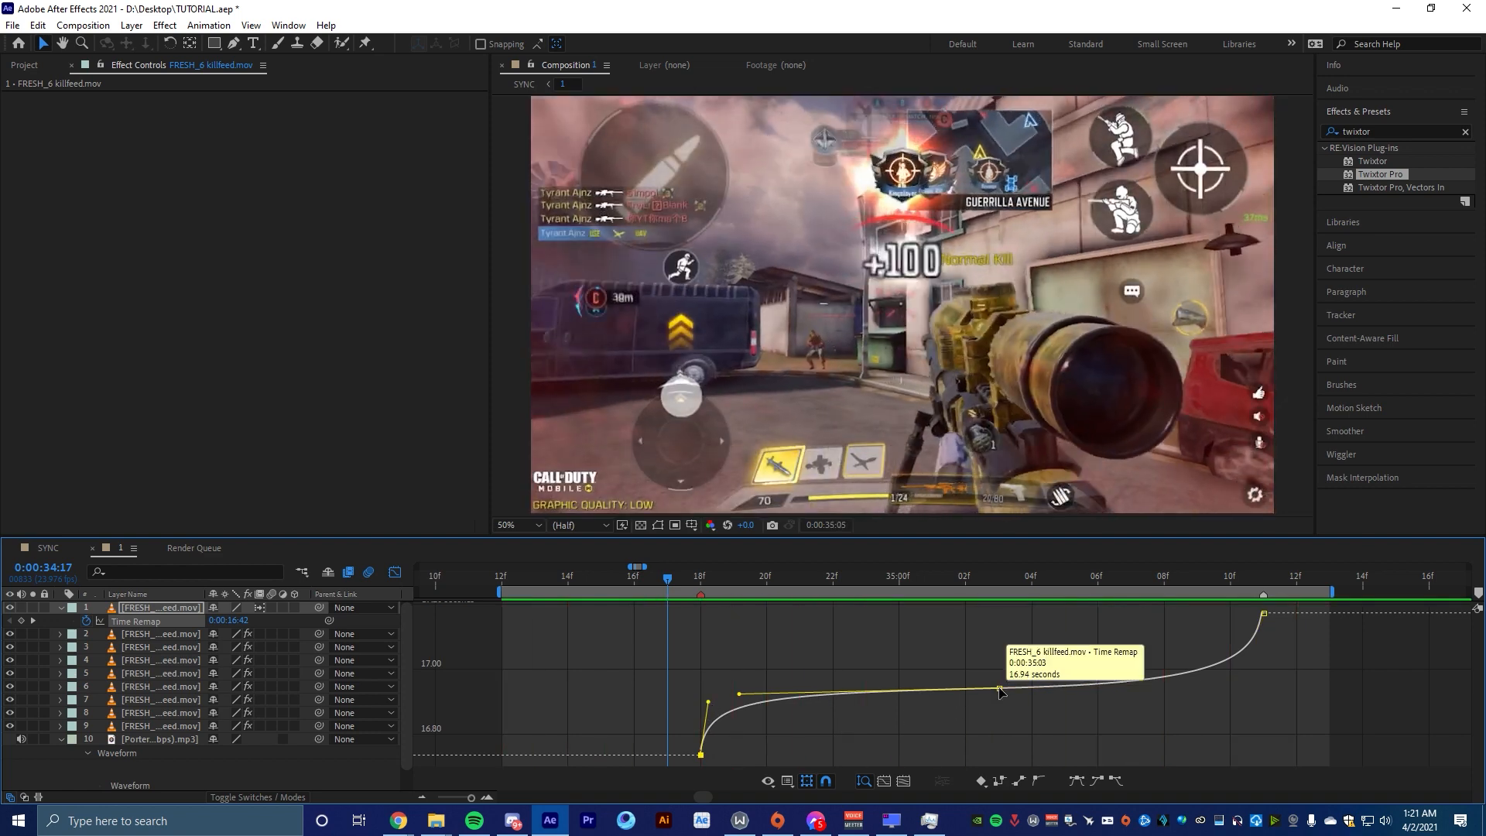
{"action": "left_click_drag", "start_coordinate": [999, 688], "coordinate": [997, 679]}
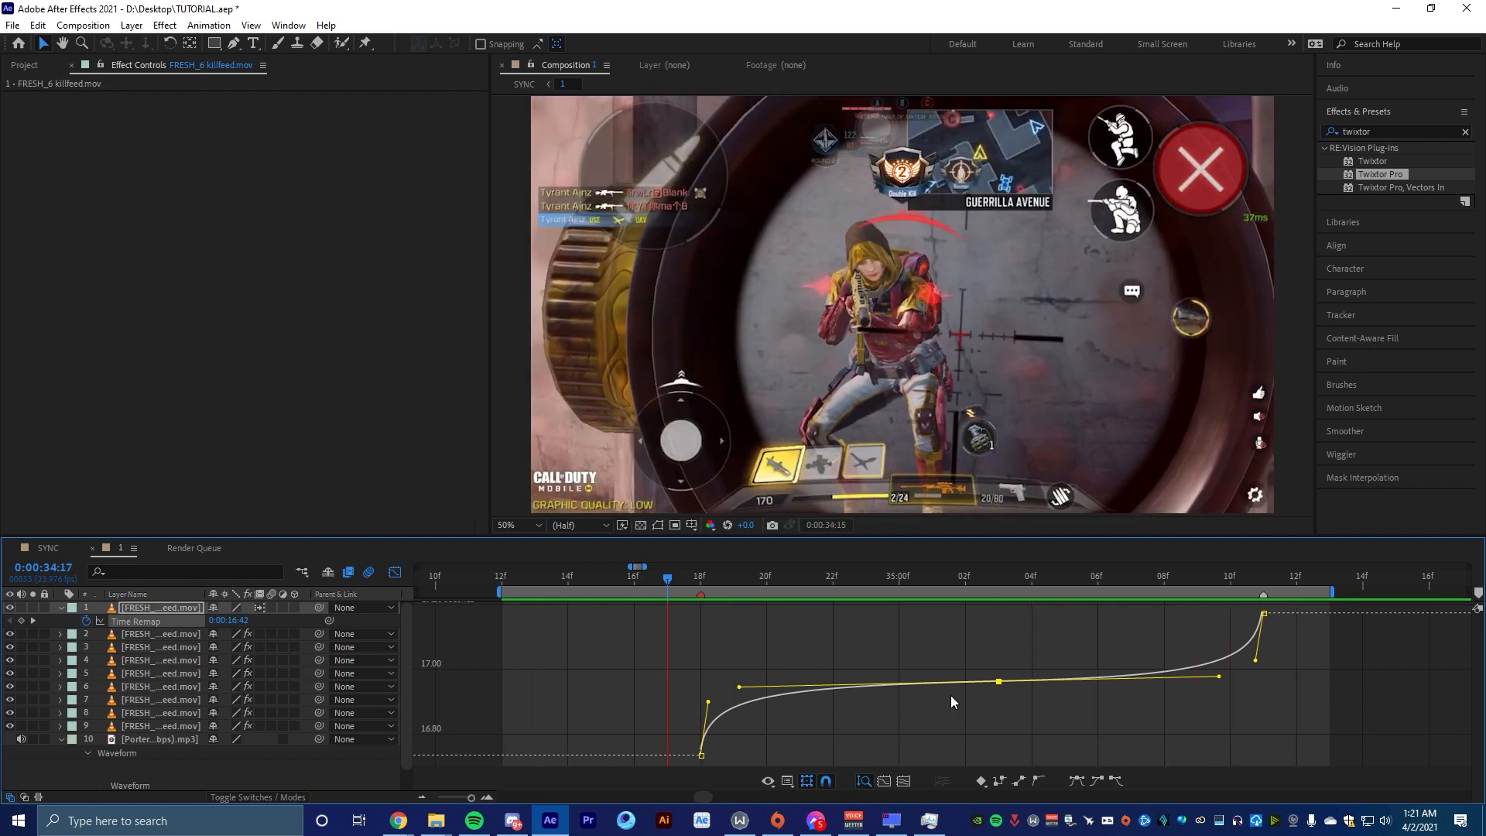
Close the graph view, start the work area just before the first clip, and play back the sequence from about 0:00:26:21
{"action": "scroll", "coordinate": [950, 695], "scroll_direction": "down", "scroll_amount": 3}
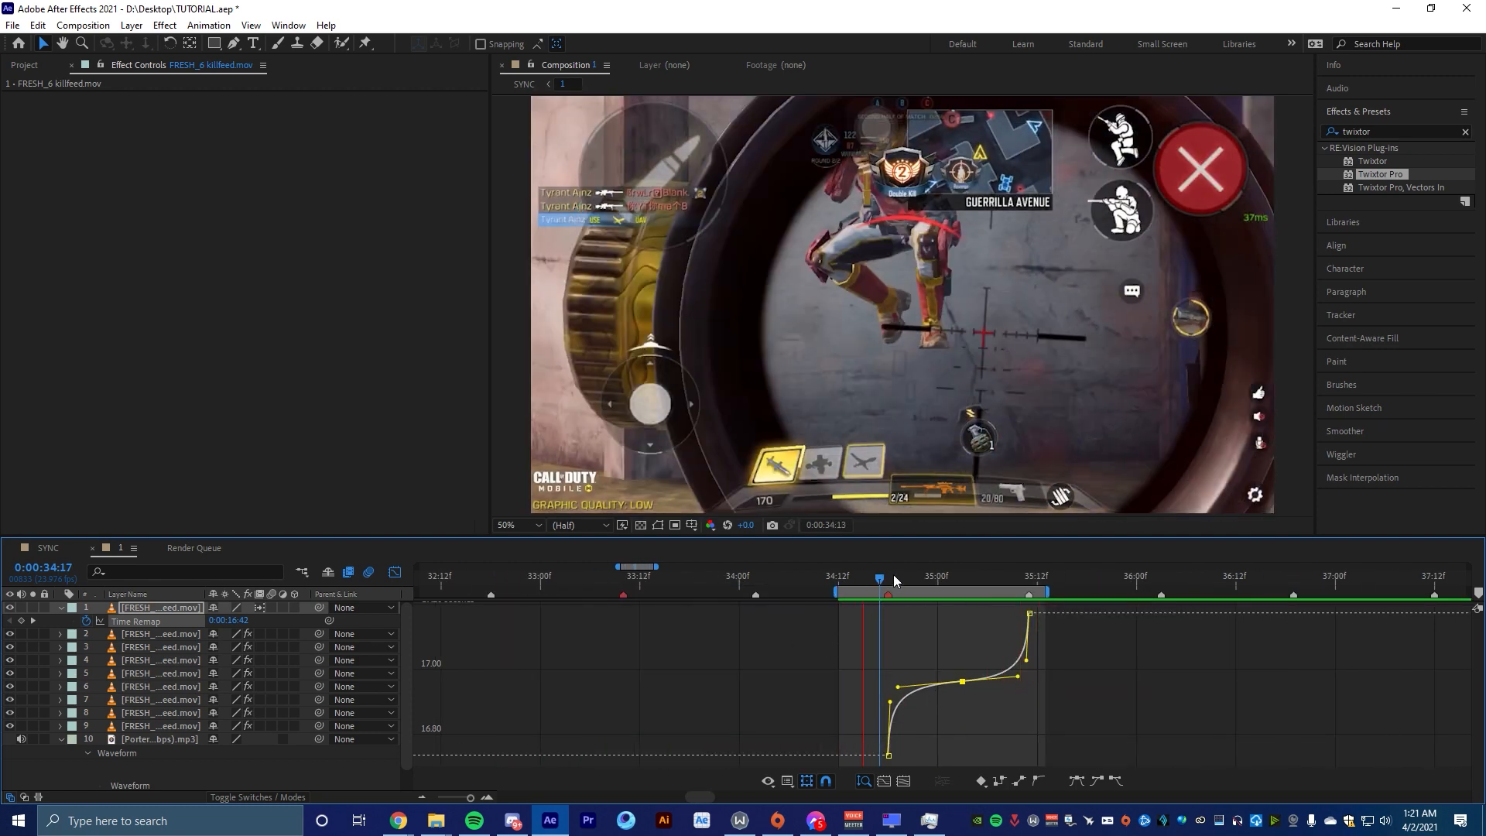
{"action": "scroll", "coordinate": [630, 620], "scroll_direction": "down", "scroll_amount": 2}
{"action": "scroll", "coordinate": [629, 620], "scroll_direction": "down", "scroll_amount": 2}
{"action": "left_click", "coordinate": [395, 572]}
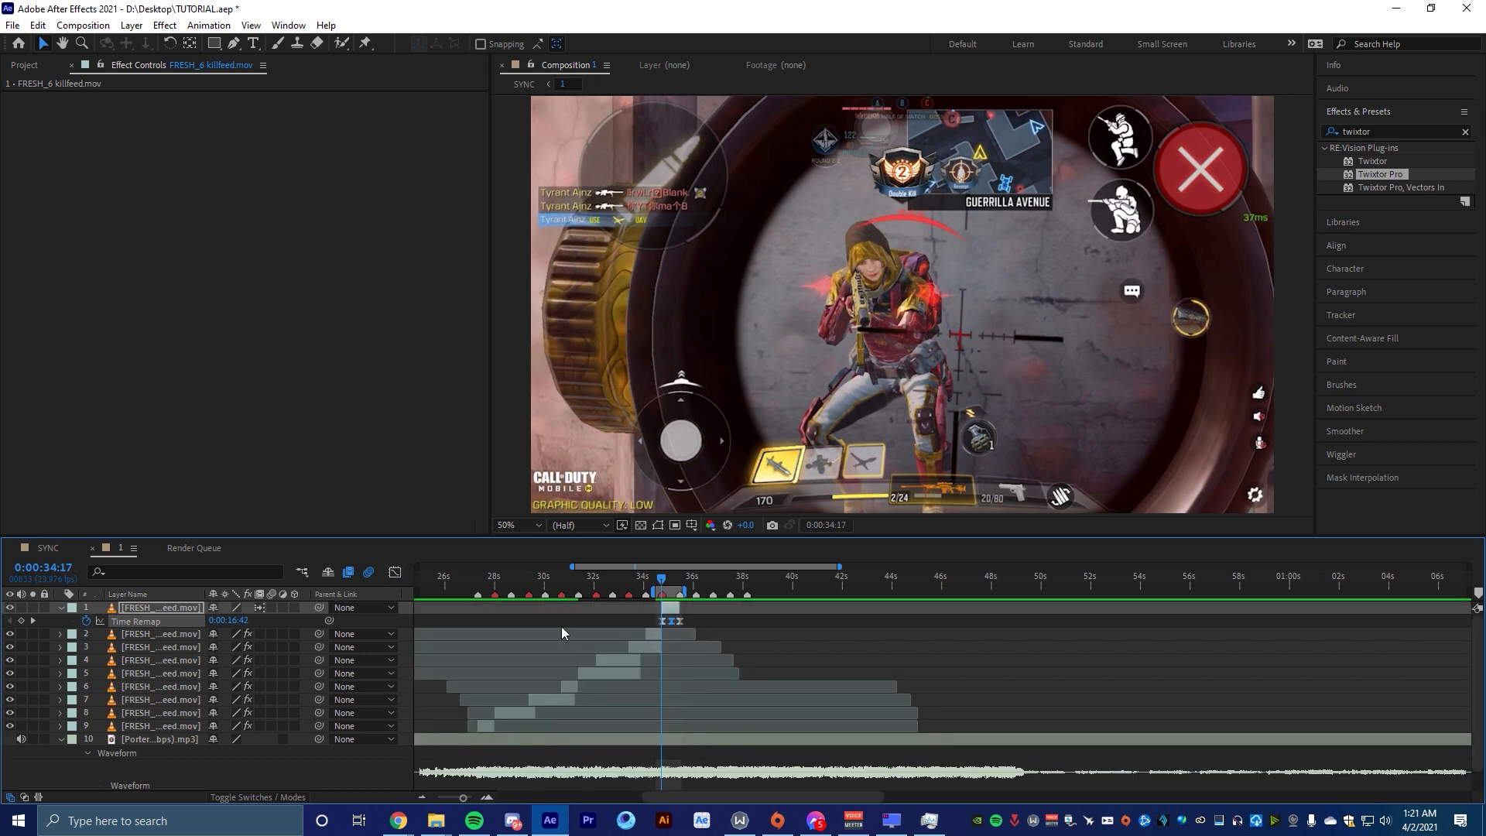
{"action": "left_click", "coordinate": [467, 582]}
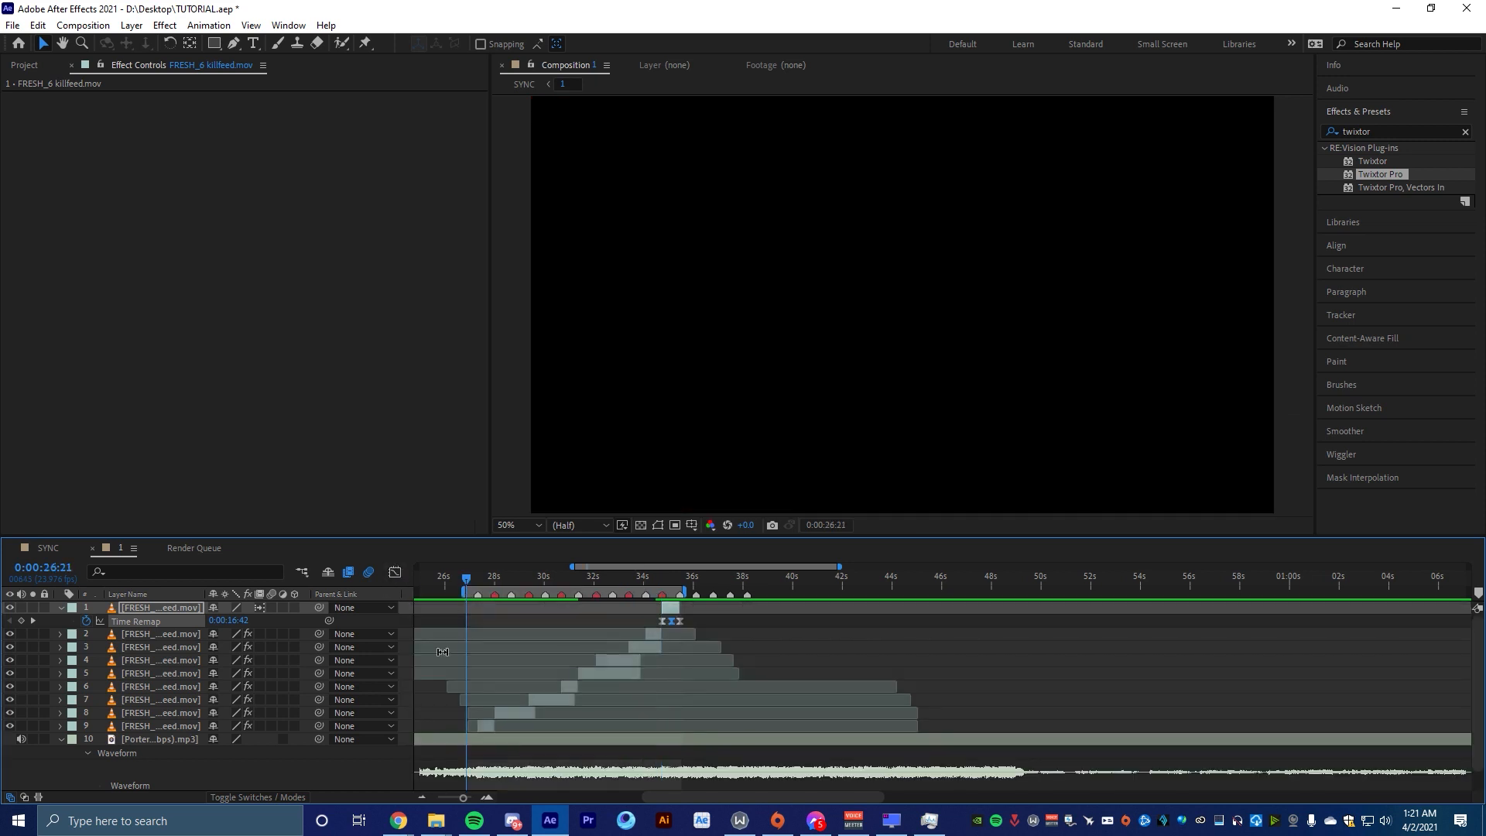
{"action": "key", "text": "space"}
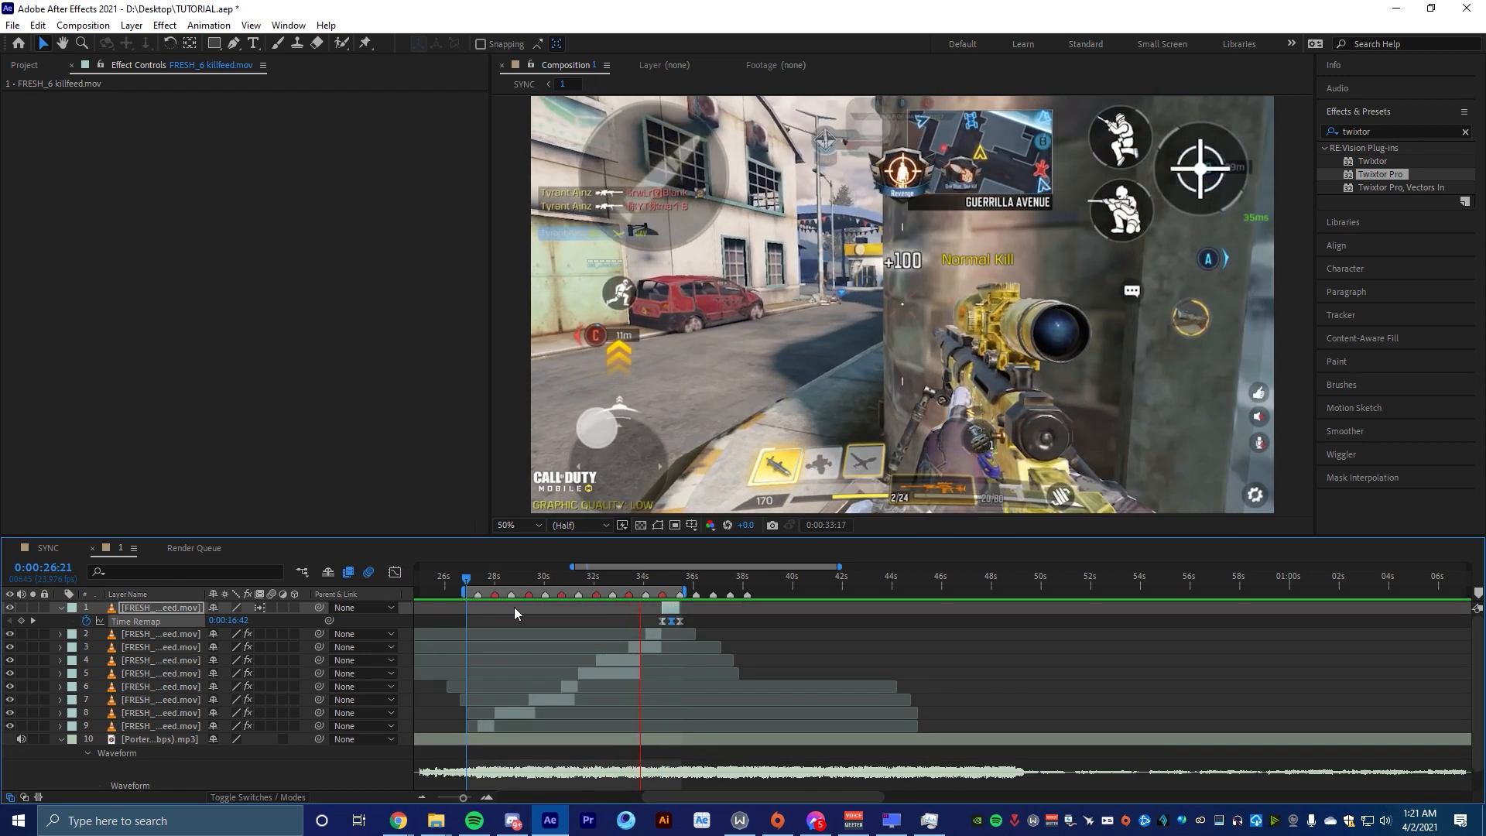
{"action": "left_click", "coordinate": [464, 578]}
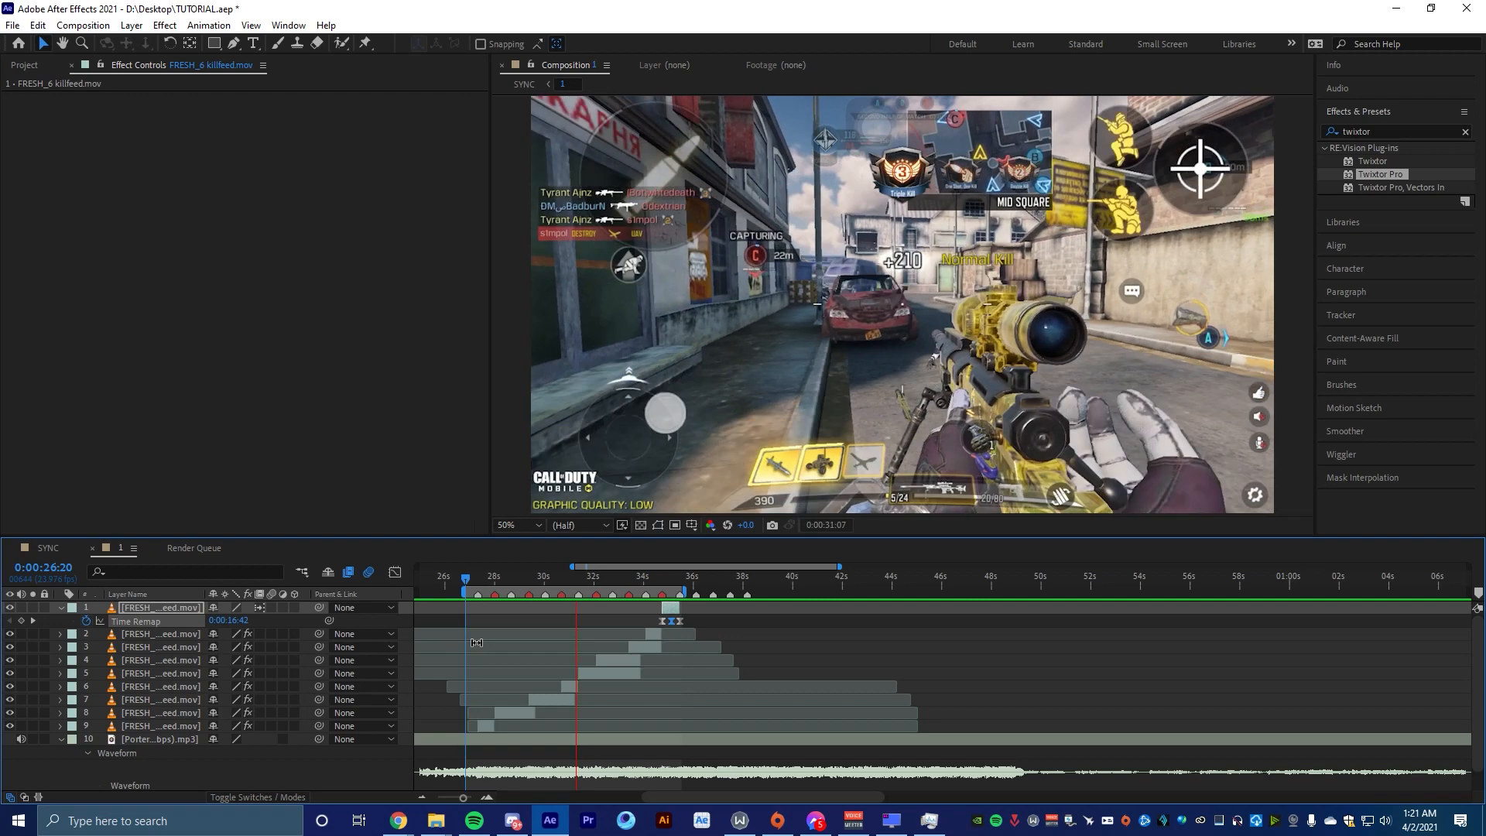
Extend layer 6's end to about the start of layer 4 to cover the gap before it
{"action": "scroll", "coordinate": [586, 619], "scroll_direction": "up", "scroll_amount": 2}
{"action": "left_click_drag", "start_coordinate": [553, 584], "coordinate": [578, 607]}
{"action": "scroll", "coordinate": [578, 681], "scroll_direction": "up", "scroll_amount": 2}
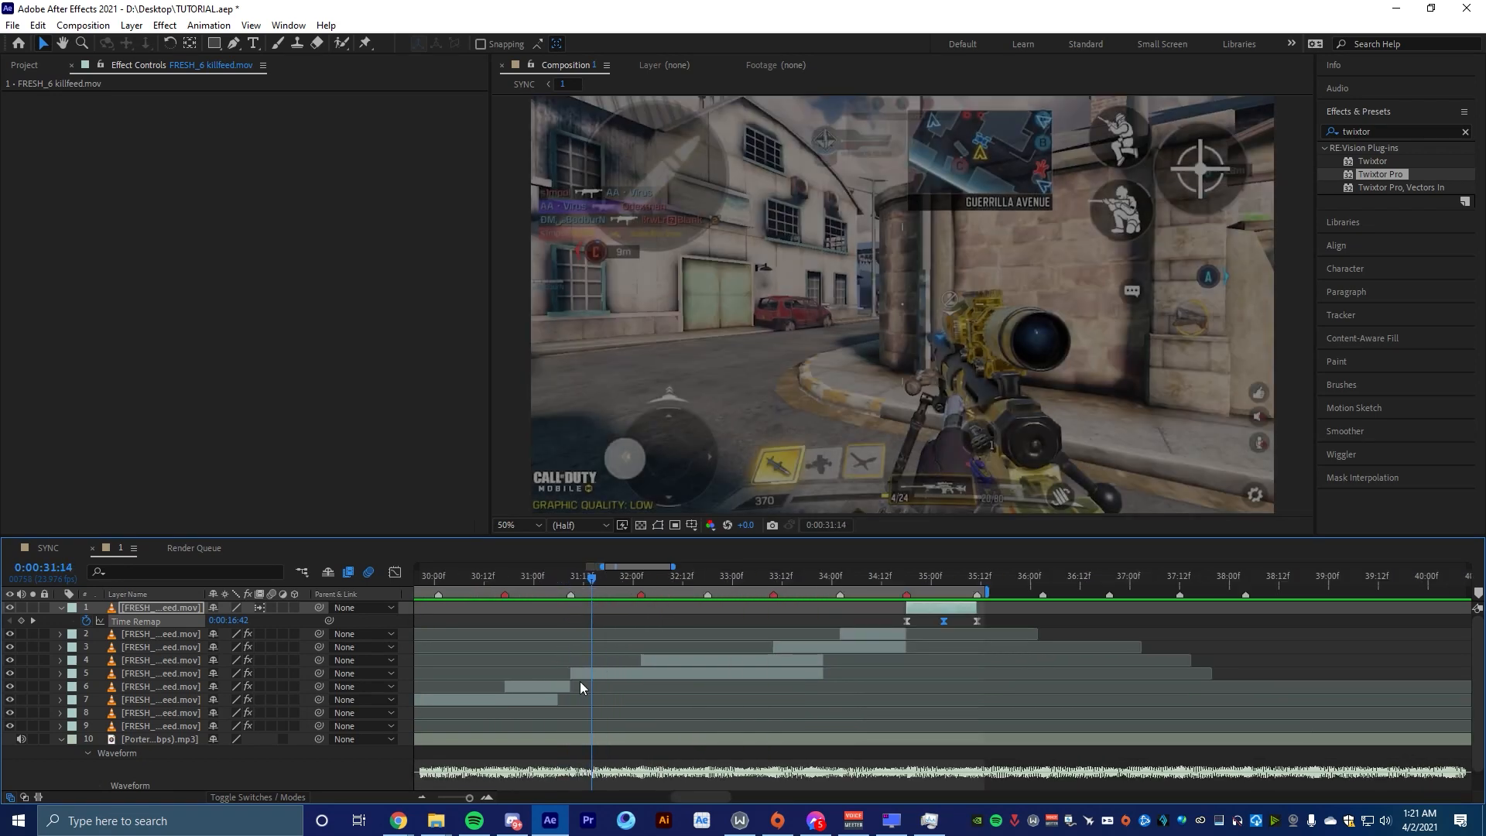
{"action": "left_click_drag", "start_coordinate": [574, 689], "coordinate": [635, 694]}
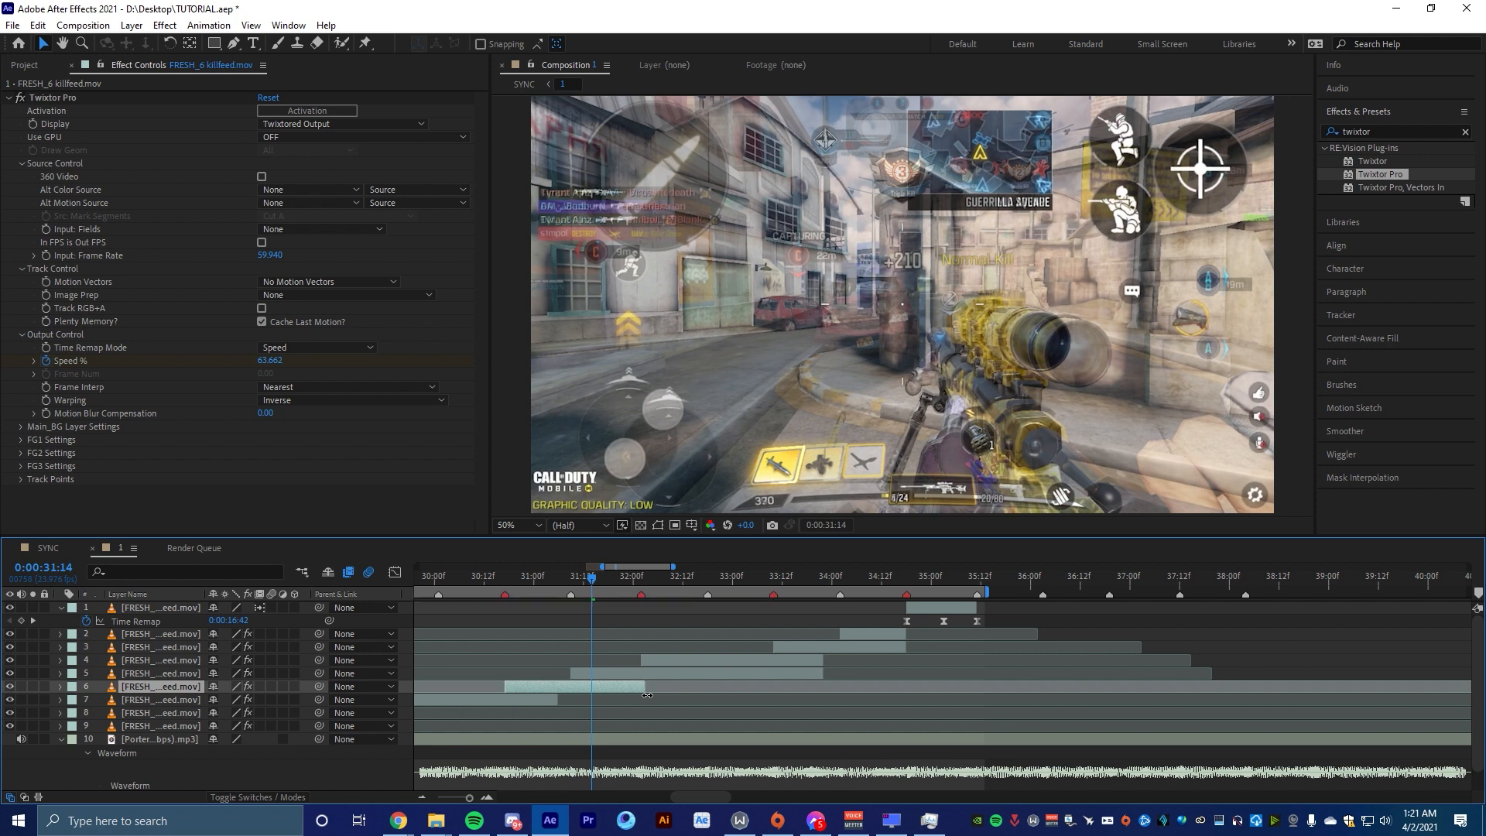
{"action": "scroll", "coordinate": [651, 673], "scroll_direction": "down", "scroll_amount": 2}
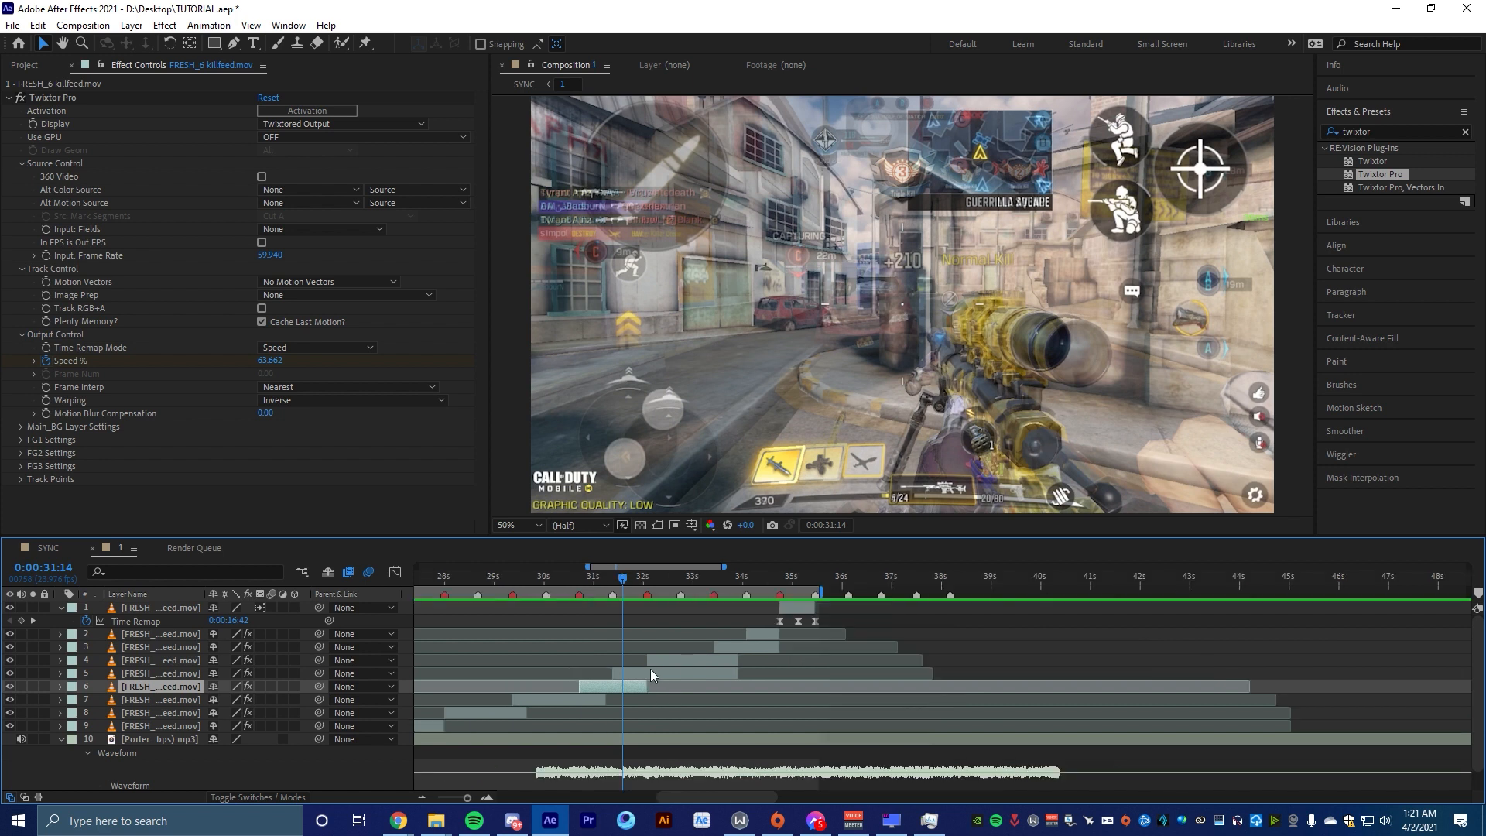
Play back the clips from 0:00:28:11 and park the playhead at 0:00:35:02
{"action": "left_click", "coordinate": [467, 579]}
{"action": "key", "text": "space"}
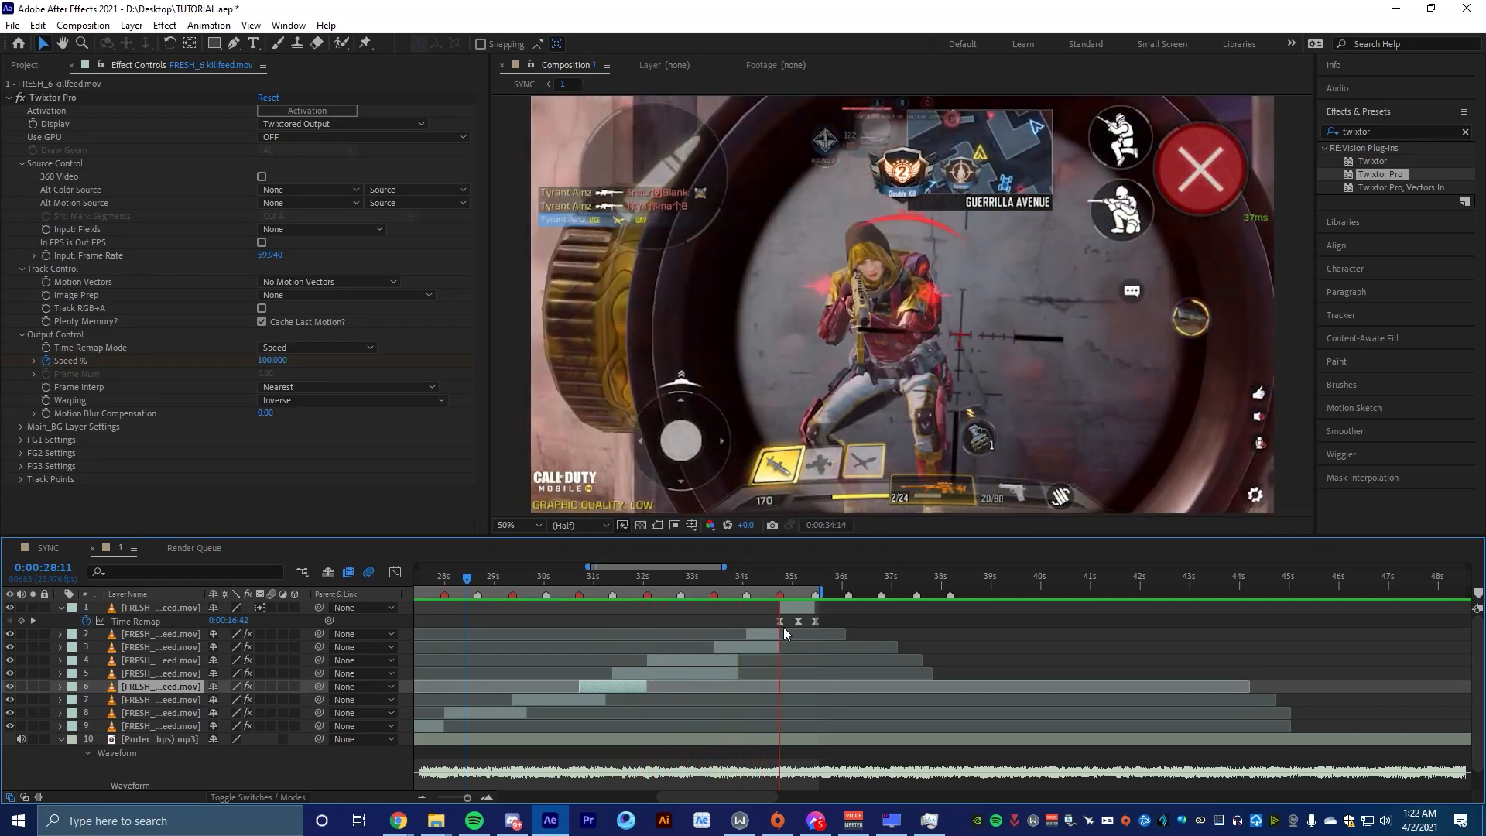
{"action": "left_click", "coordinate": [795, 575]}
{"action": "left_click", "coordinate": [905, 619]}
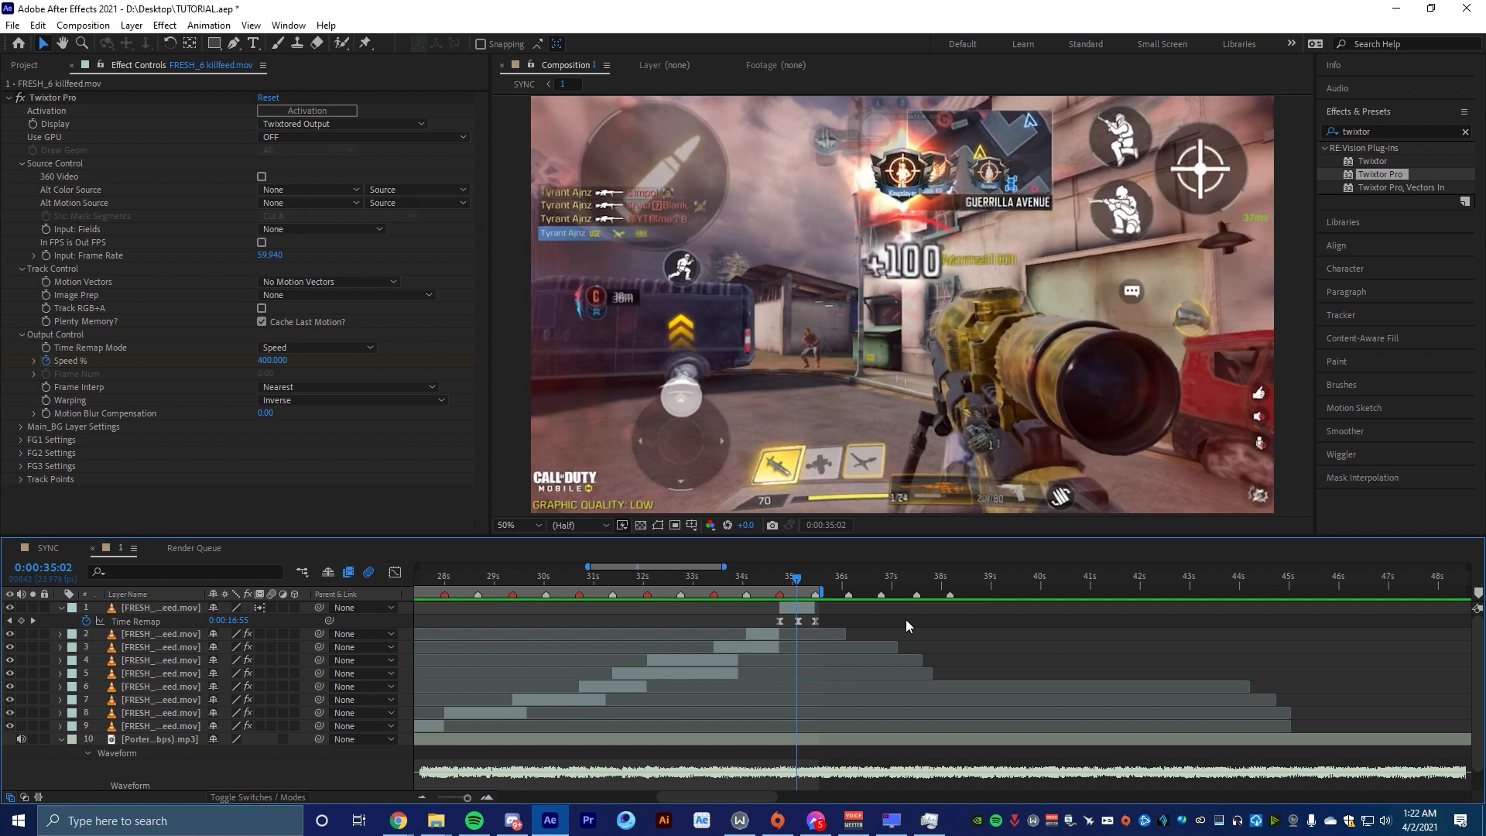
Open the SYNC composition and review its finished layers and effects at 0:00:29:17
{"action": "left_click", "coordinate": [68, 546]}
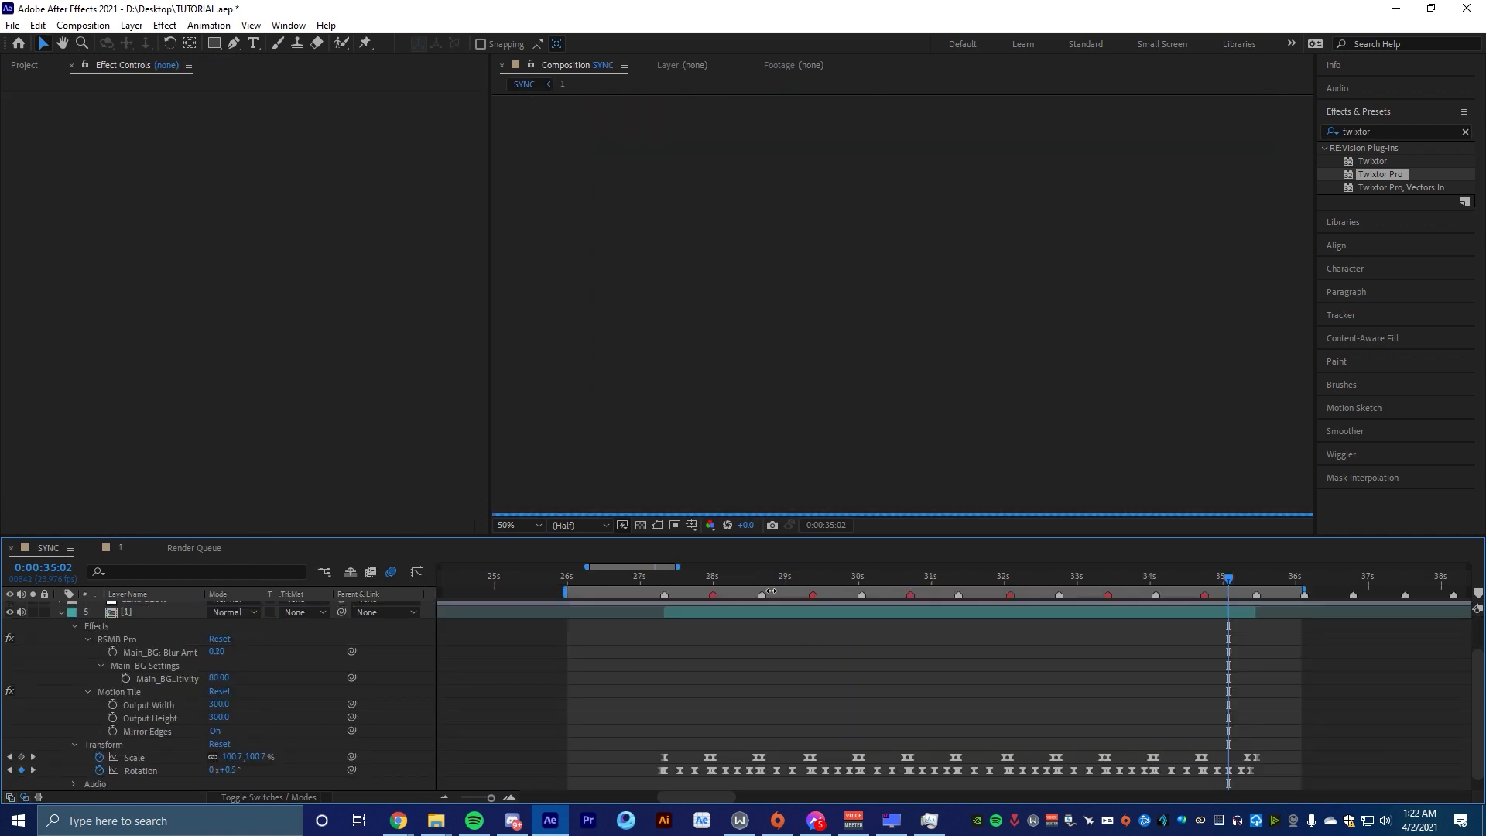
{"action": "scroll", "coordinate": [848, 699], "scroll_direction": "up", "scroll_amount": 2}
{"action": "left_click_drag", "start_coordinate": [812, 578], "coordinate": [837, 580]}
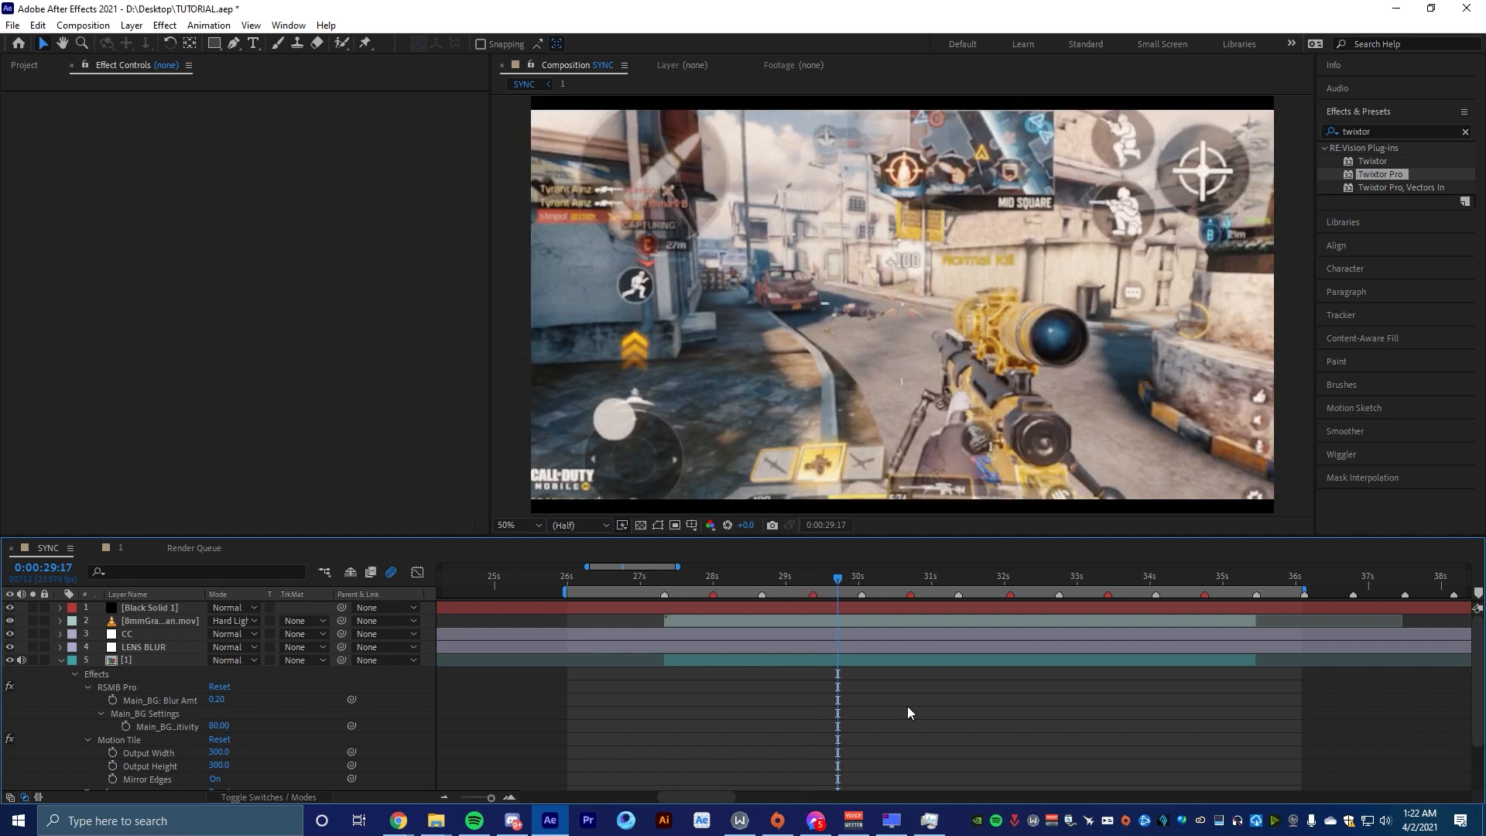
{"action": "scroll", "coordinate": [909, 711], "scroll_direction": "down", "scroll_amount": 2}
{"action": "scroll", "coordinate": [908, 712], "scroll_direction": "up", "scroll_amount": 2}
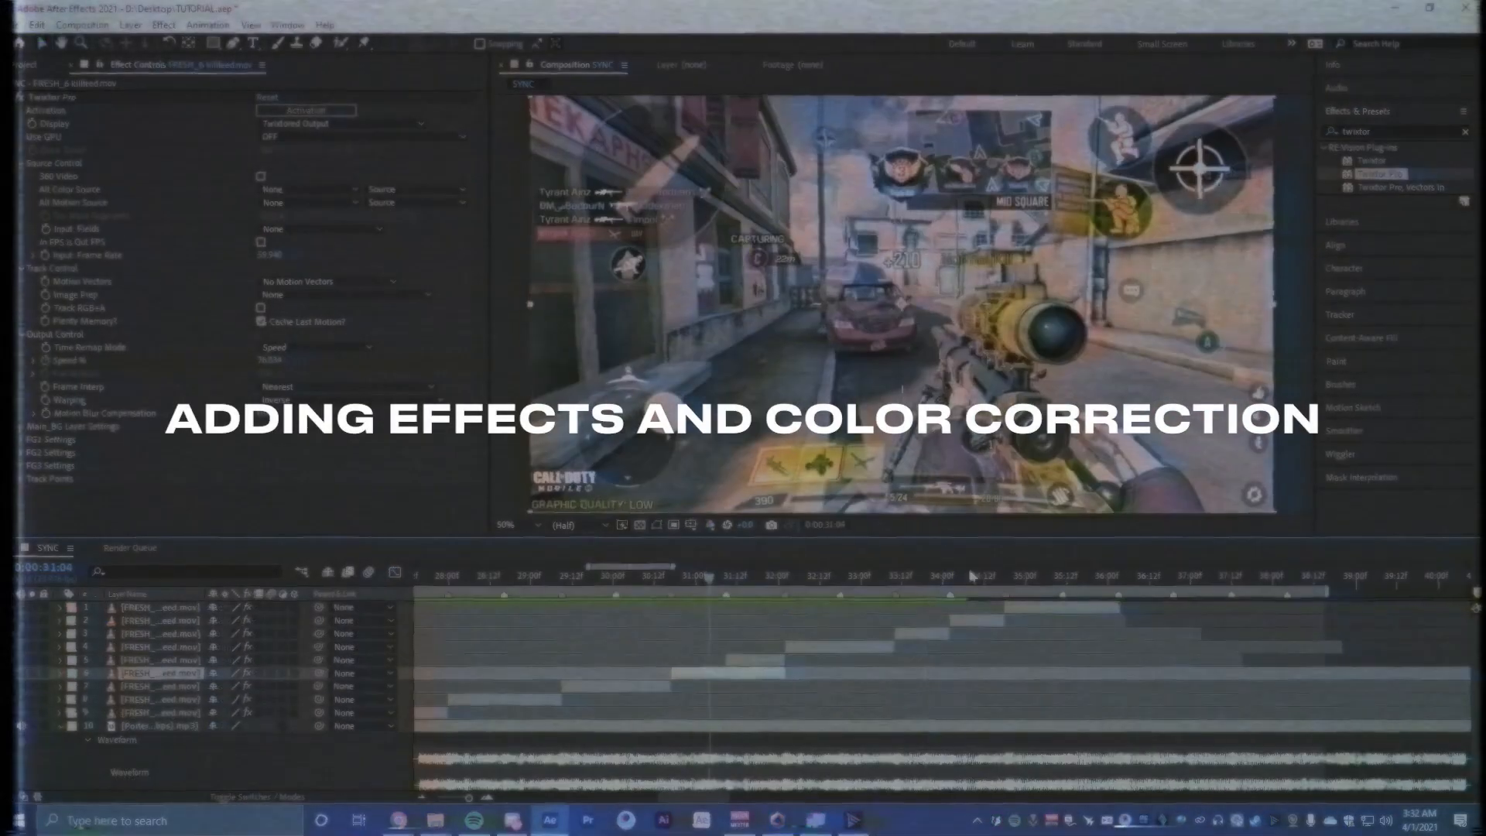
Pre-compose all the gameplay clip layers above the song into a new composition named 1
{"action": "left_click", "coordinate": [945, 575]}
{"action": "key", "text": "minus"}
{"action": "left_click", "coordinate": [116, 712]}
{"action": "left_click", "coordinate": [155, 607], "text": "shift"}
{"action": "key", "text": "ctrl+shift+c"}
{"action": "type", "text": "1"}
{"action": "left_click", "coordinate": [779, 511]}
Reveal the Scale of the pre-composed layer 1 and set it to 100% at the opening beat
{"action": "left_click", "coordinate": [672, 579]}
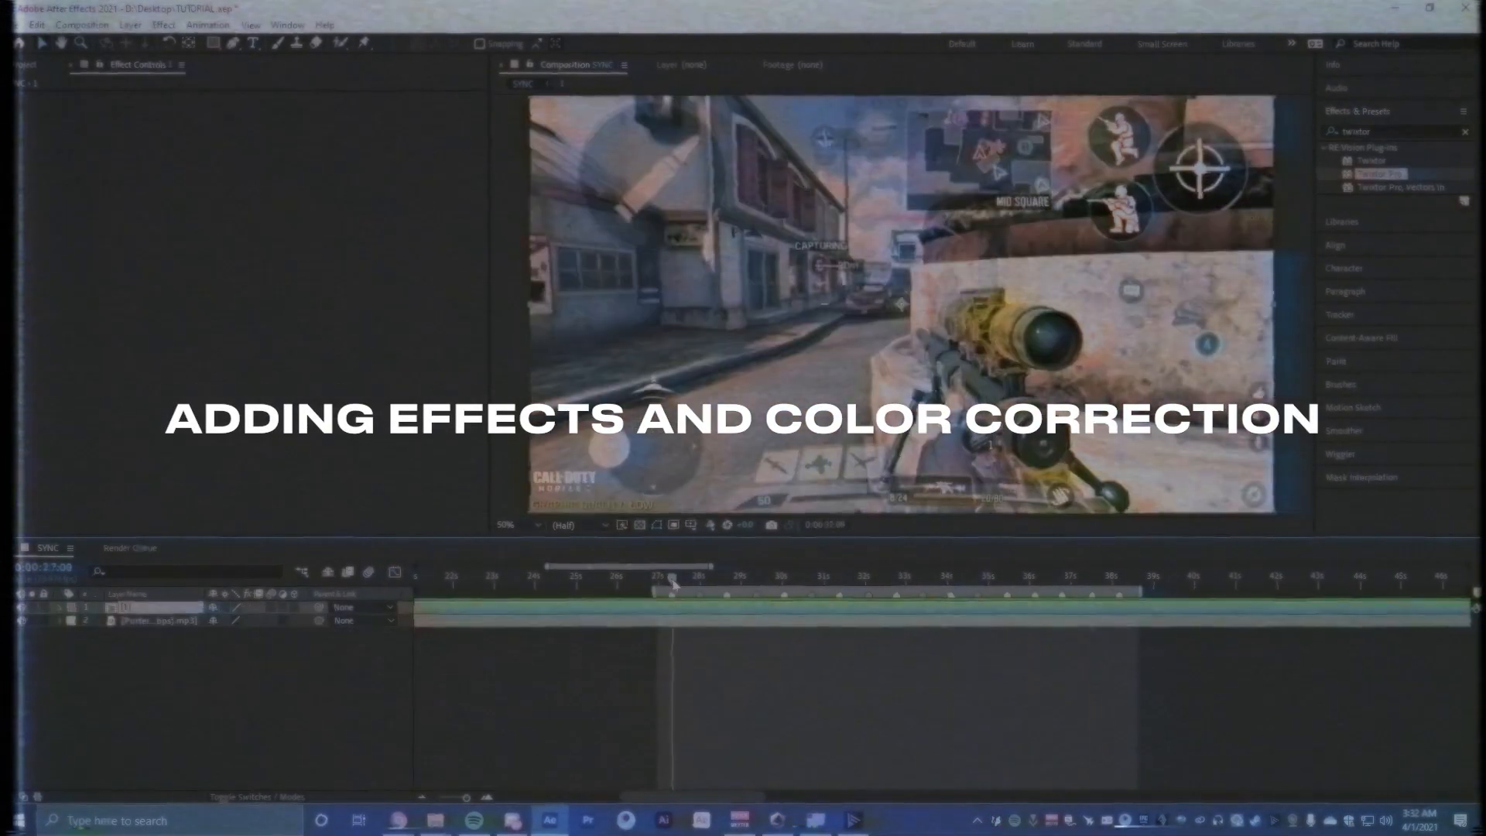
{"action": "key", "text": "s"}
{"action": "key", "text": "equal"}
{"action": "key", "text": "equal"}
{"action": "left_click", "coordinate": [753, 580]}
{"action": "left_click", "coordinate": [532, 580]}
{"action": "left_click", "coordinate": [234, 621]}
{"action": "type", "text": "100"}
{"action": "key", "text": "Return"}
Set the layer's Scale to 105% to form the beat pulse, checking playback
{"action": "key", "text": "space"}
{"action": "left_click", "coordinate": [239, 620]}
{"action": "type", "text": "105"}
{"action": "key", "text": "Return"}
{"action": "left_click", "coordinate": [753, 580]}
{"action": "left_click", "coordinate": [252, 622]}
Paste the pair of Scale pulse keyframes onto the following beat markers, up to about 0:00:35:11
{"action": "left_click", "coordinate": [868, 583]}
{"action": "left_click", "coordinate": [979, 580]}
{"action": "left_click", "coordinate": [1089, 580]}
{"action": "key", "text": "ctrl+v"}
{"action": "scroll", "coordinate": [1101, 628], "scroll_direction": "down", "scroll_amount": 2}
{"action": "key", "text": "minus"}
{"action": "left_click", "coordinate": [1068, 580]}
{"action": "key", "text": "equal"}
{"action": "left_click", "coordinate": [474, 787]}
{"action": "left_click", "coordinate": [646, 580]}
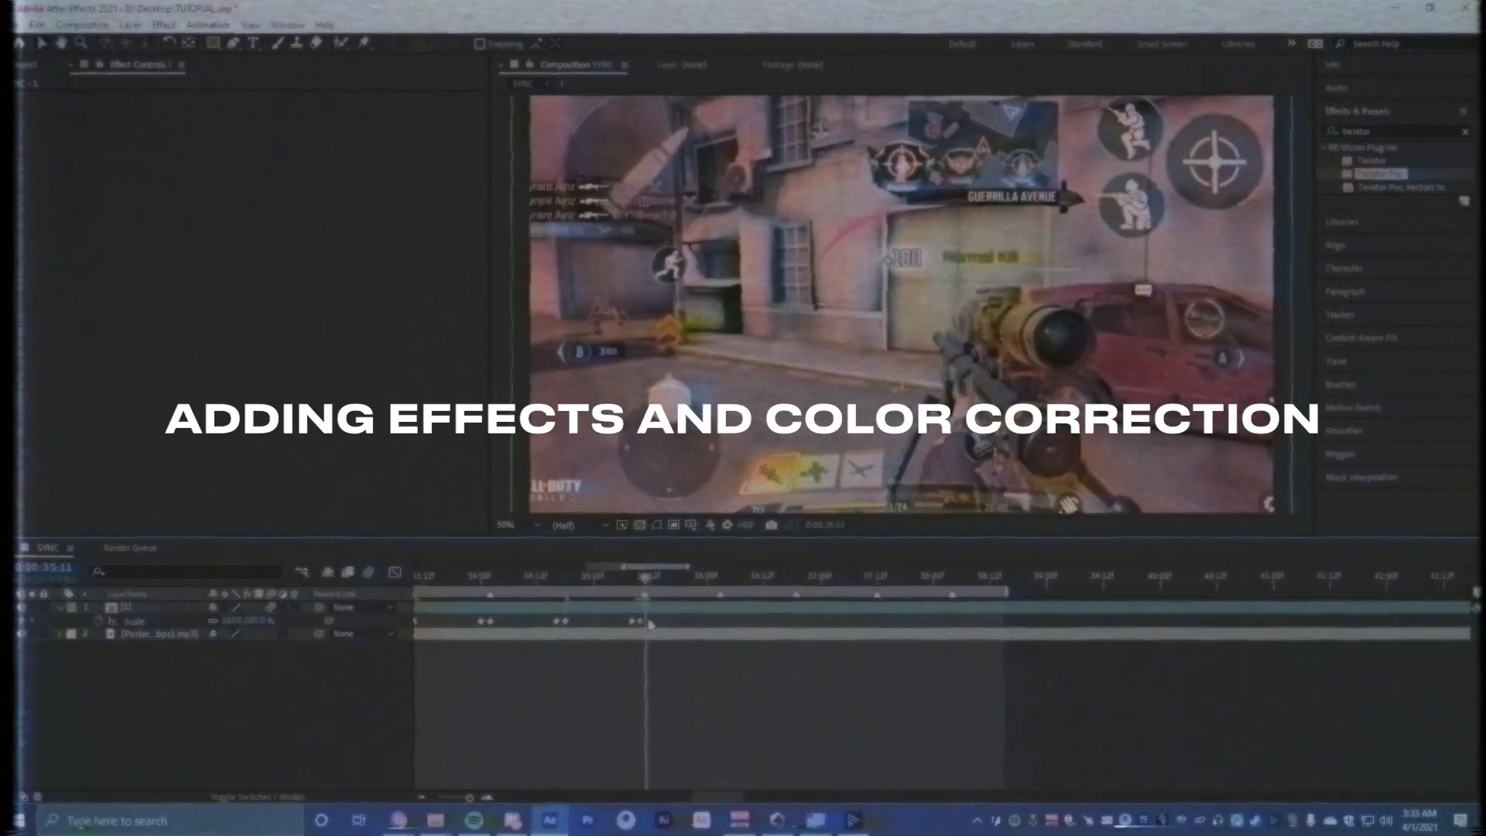